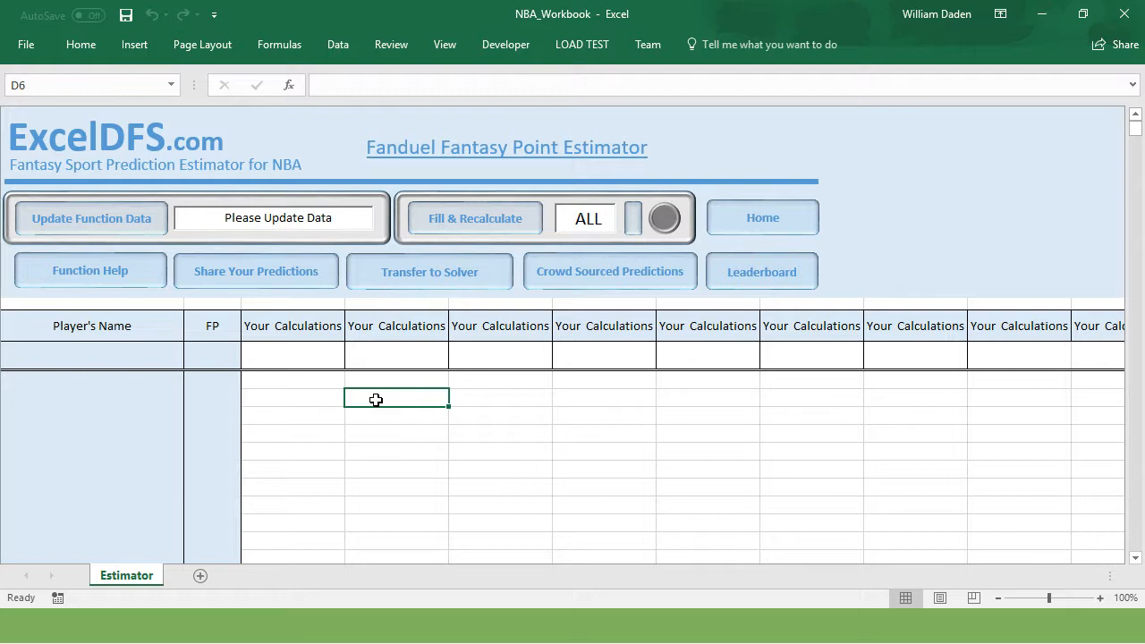
Enter the formula =SQRT(4) in cell E6.
click(478, 394)
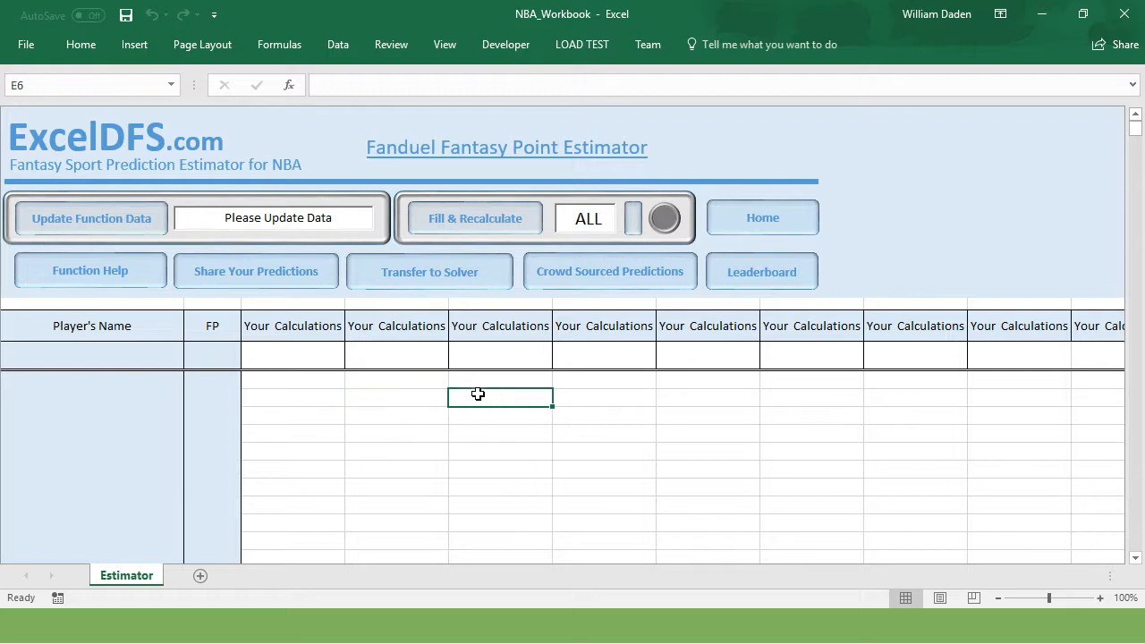
text(=)
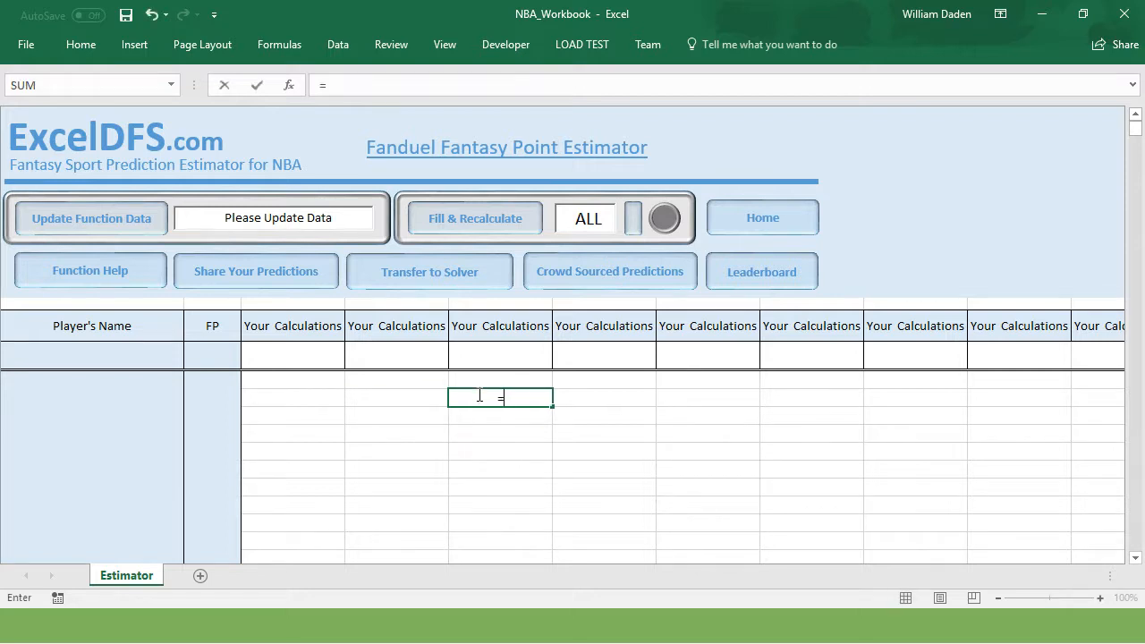
text(sqrt)
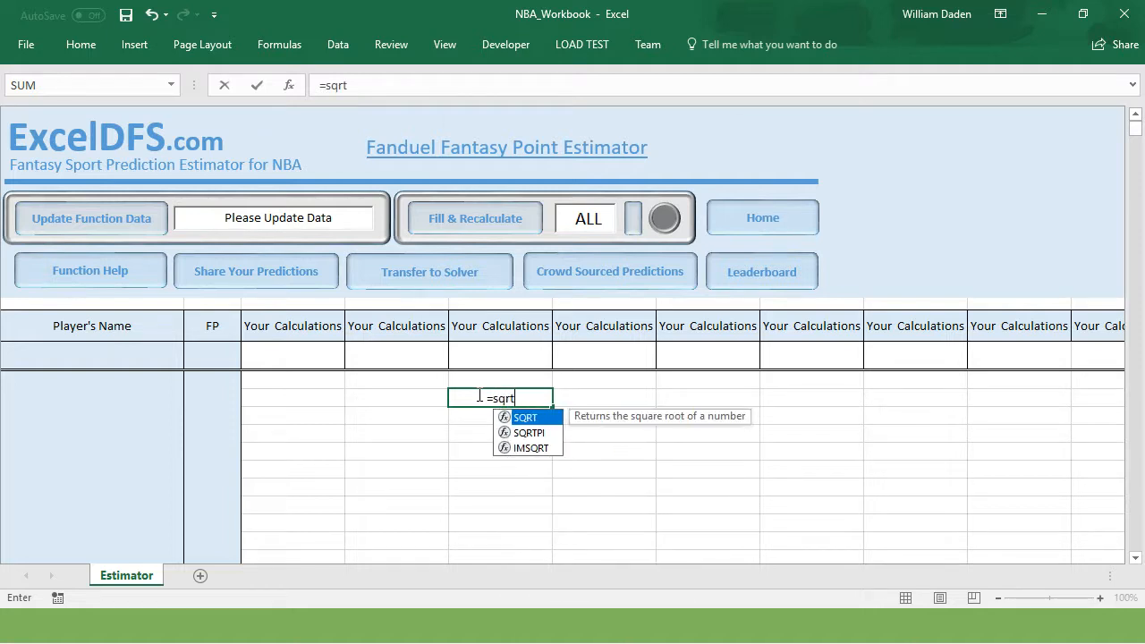
text(()
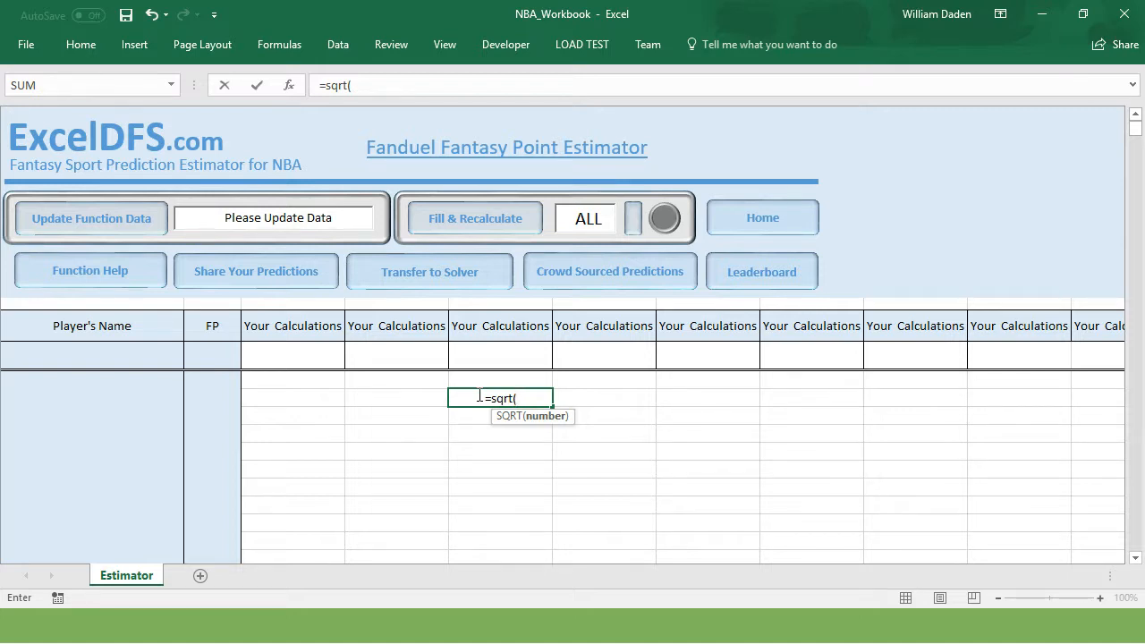
text(4))
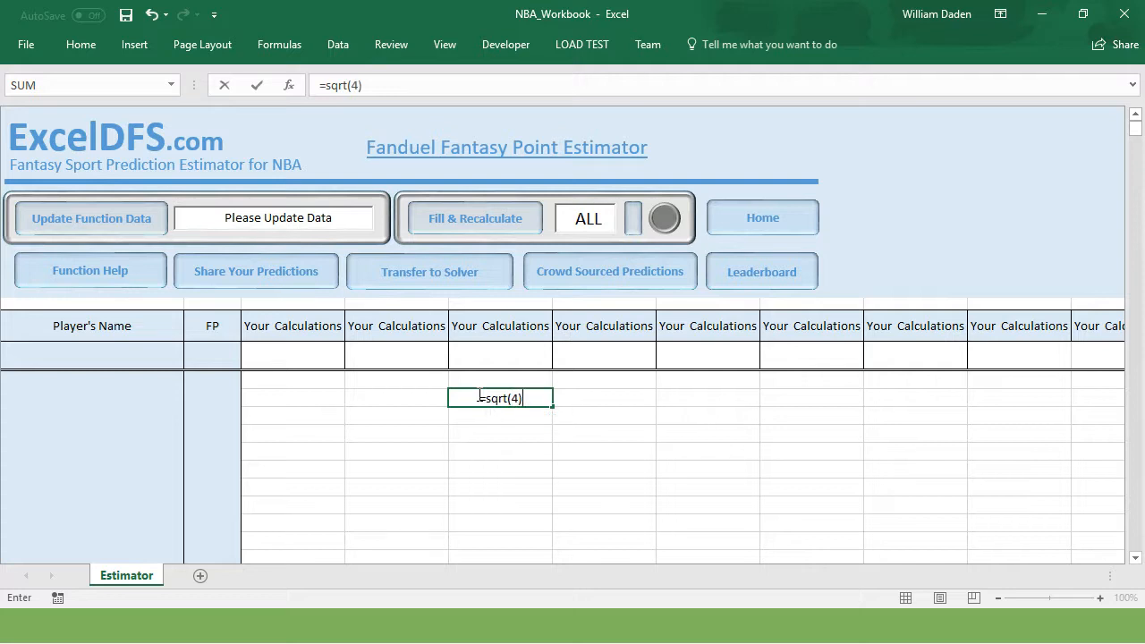
key(Return)
click(515, 451)
Change the formula in cell E6 to =POWER(4,2).
click(507, 399)
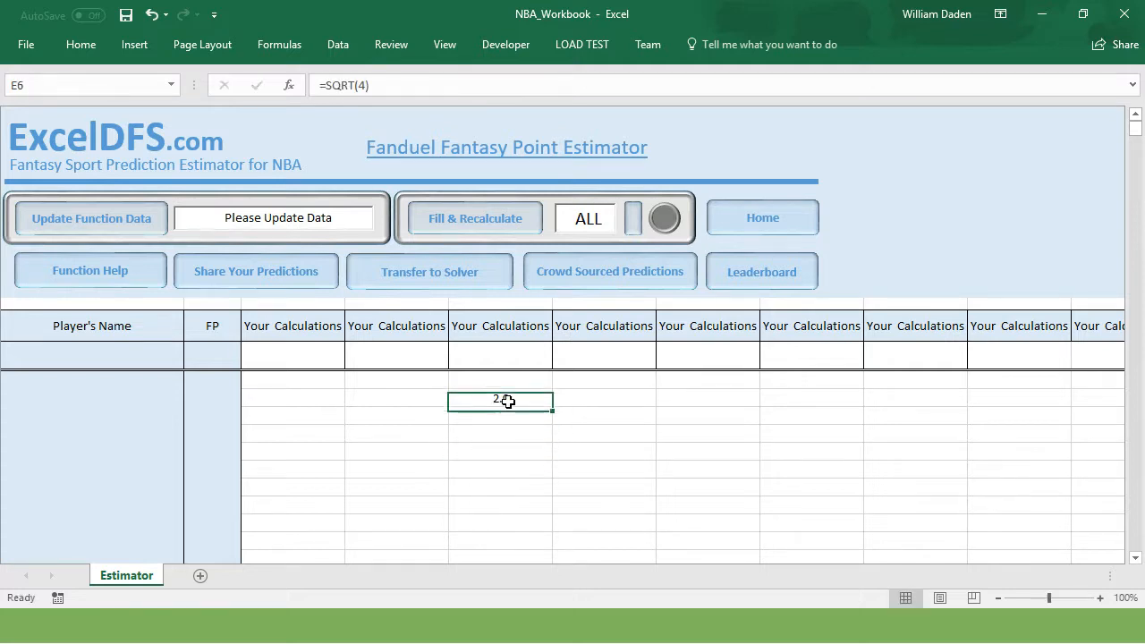
click(354, 85)
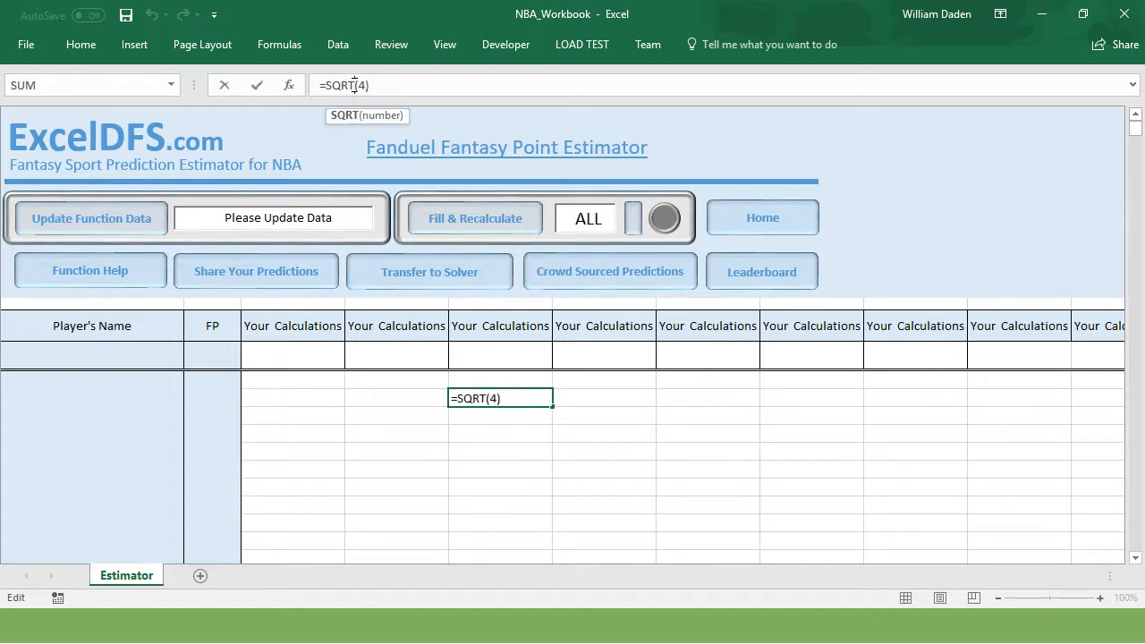
key(BackSpace)
key(BackSpace)
key(BackSpace)
key(BackSpace)
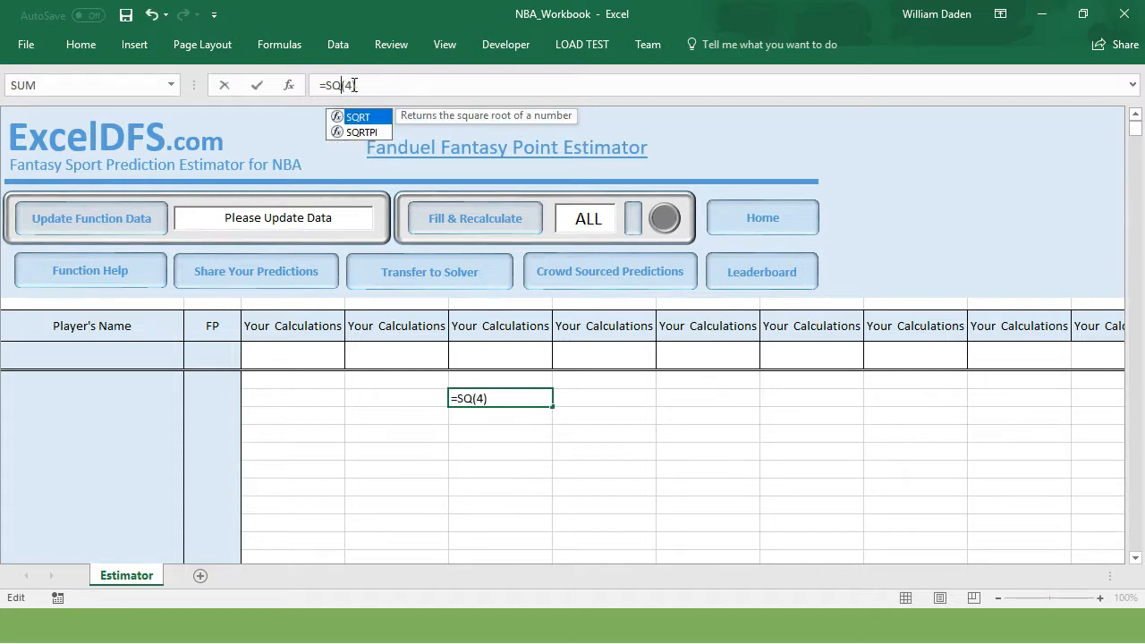
text(power)
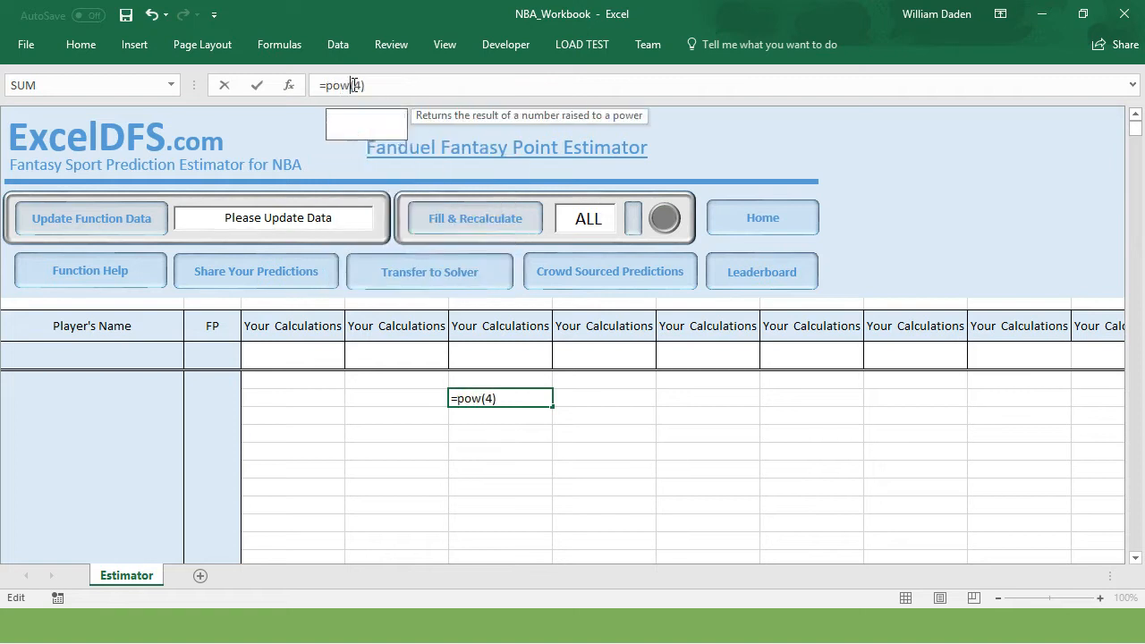
click(505, 398)
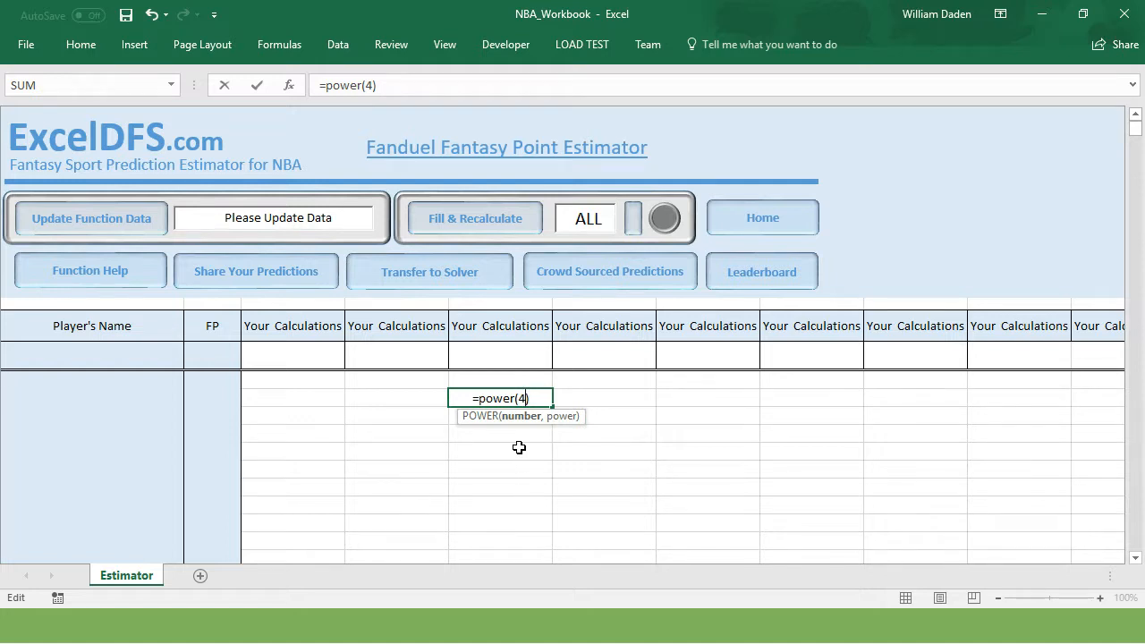
text(,2)
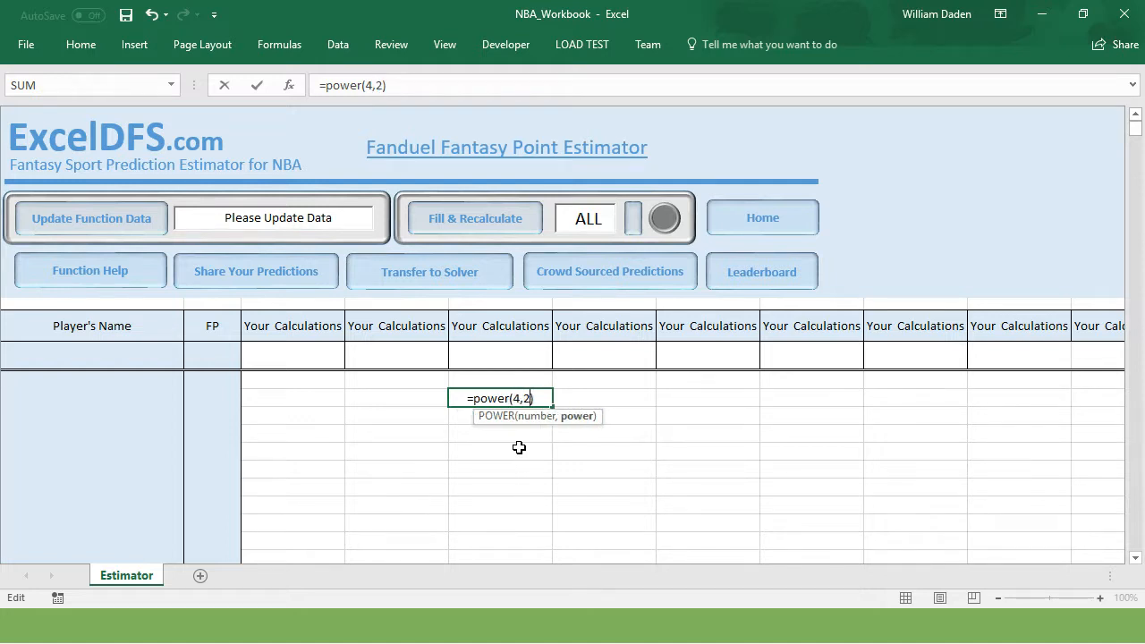
click(544, 400)
key(Return)
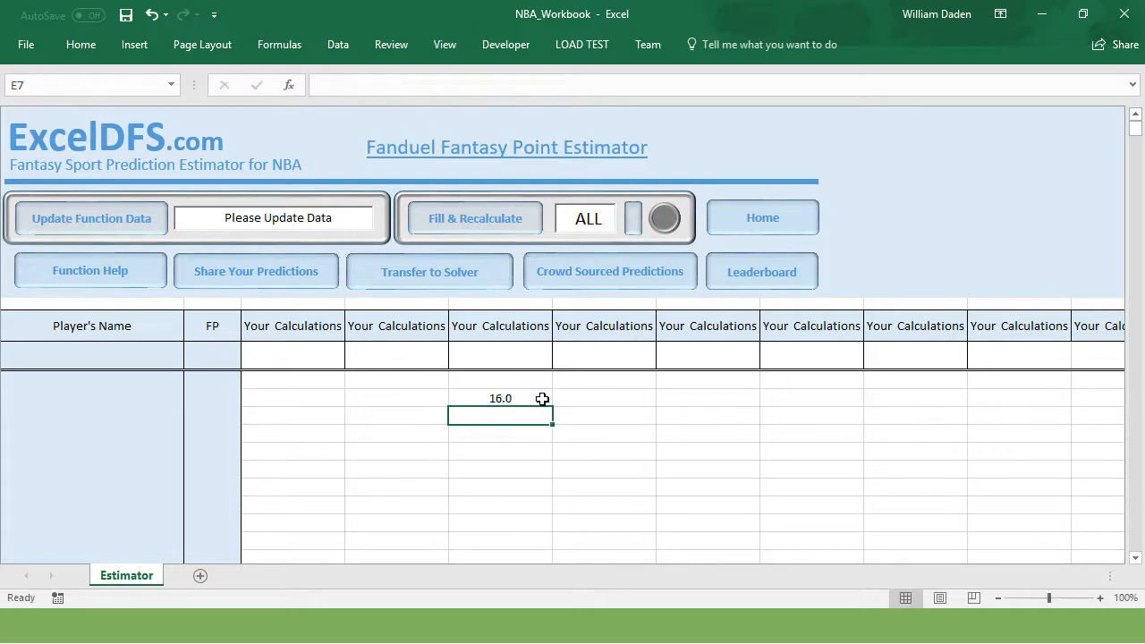
Clear the power formula from cell E6.
click(504, 476)
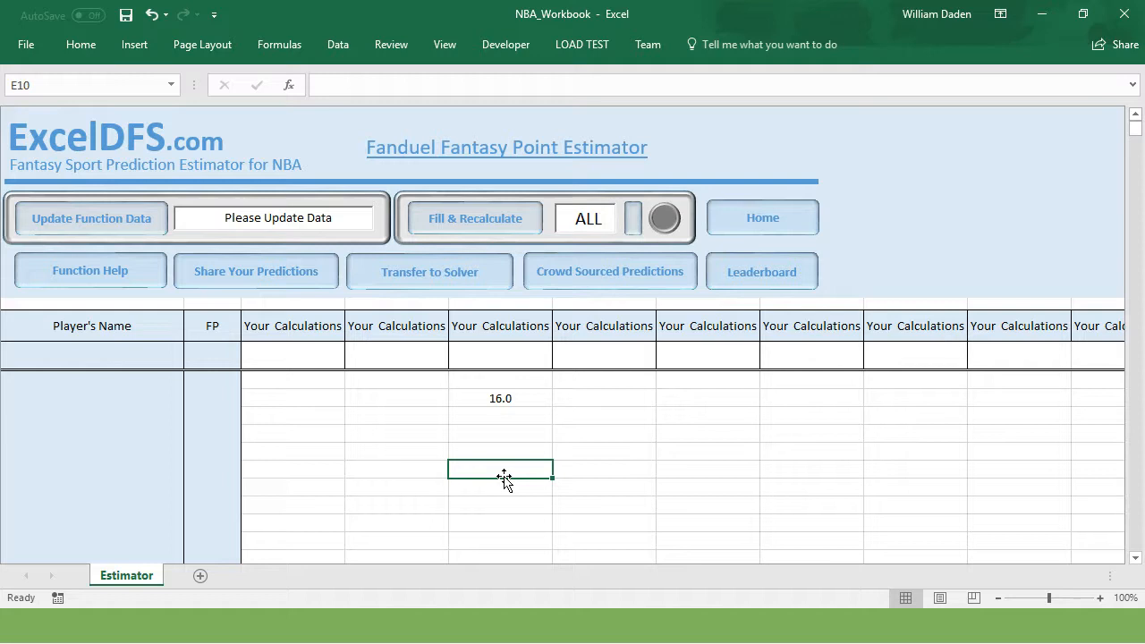
click(502, 400)
key(Delete)
Fill cells D6 to D8 with the sample values 1, 2 and 3.
click(391, 399)
text(1)
key(Return)
text(2)
key(Return)
text(3)
key(Return)
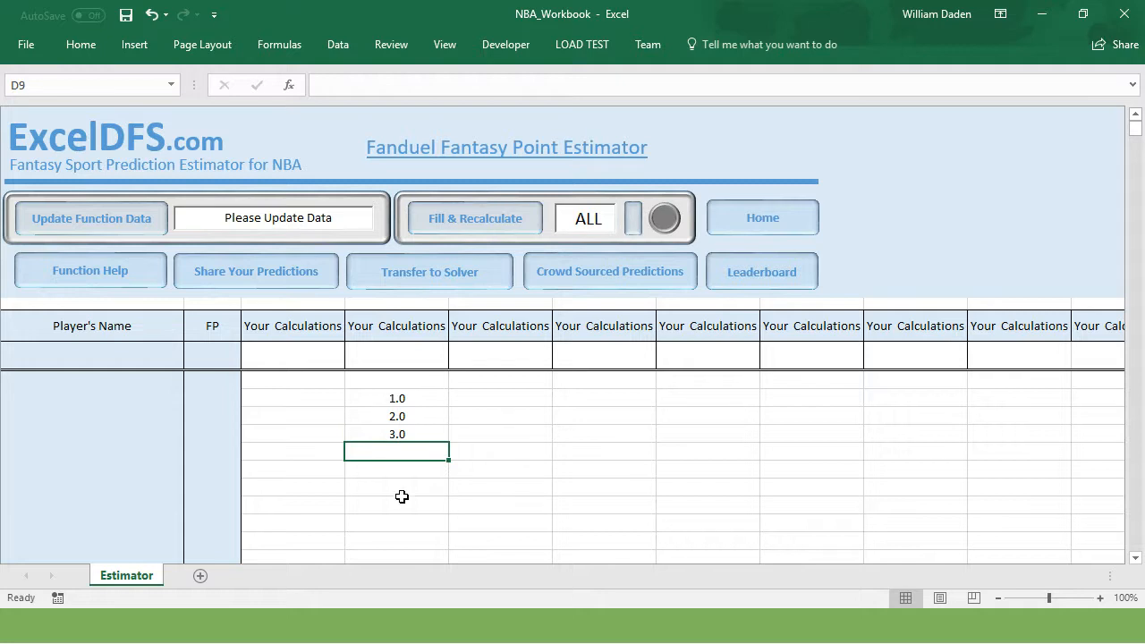
Add up the three sample values with =SUM(D6:D8) in cell D9.
text(=)
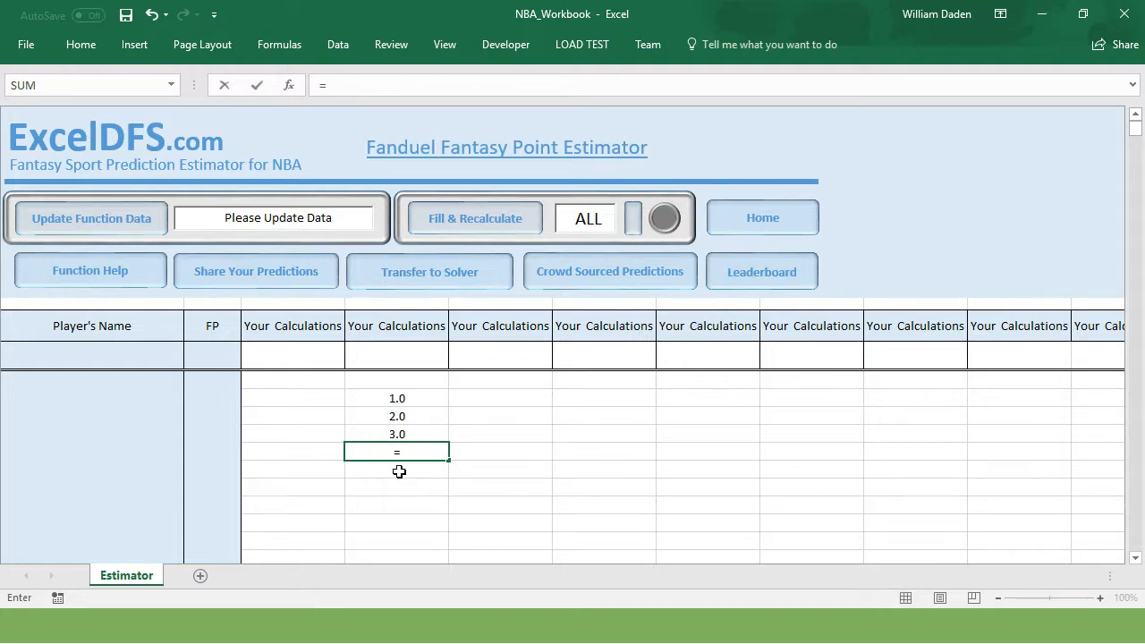
text(sum()
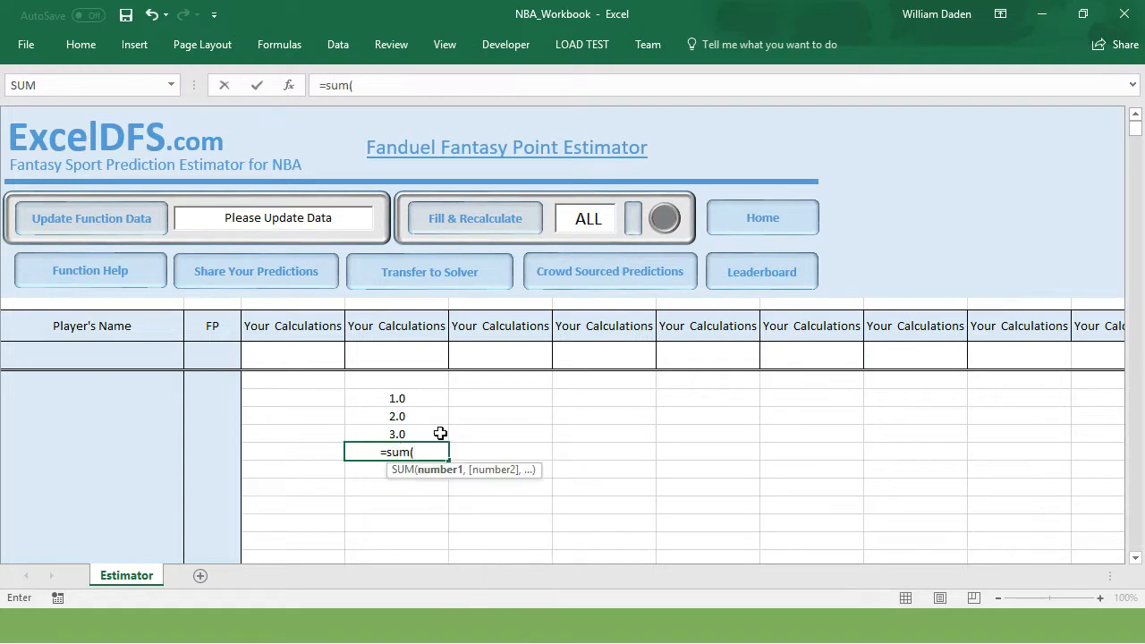
drag(416, 400, 423, 430)
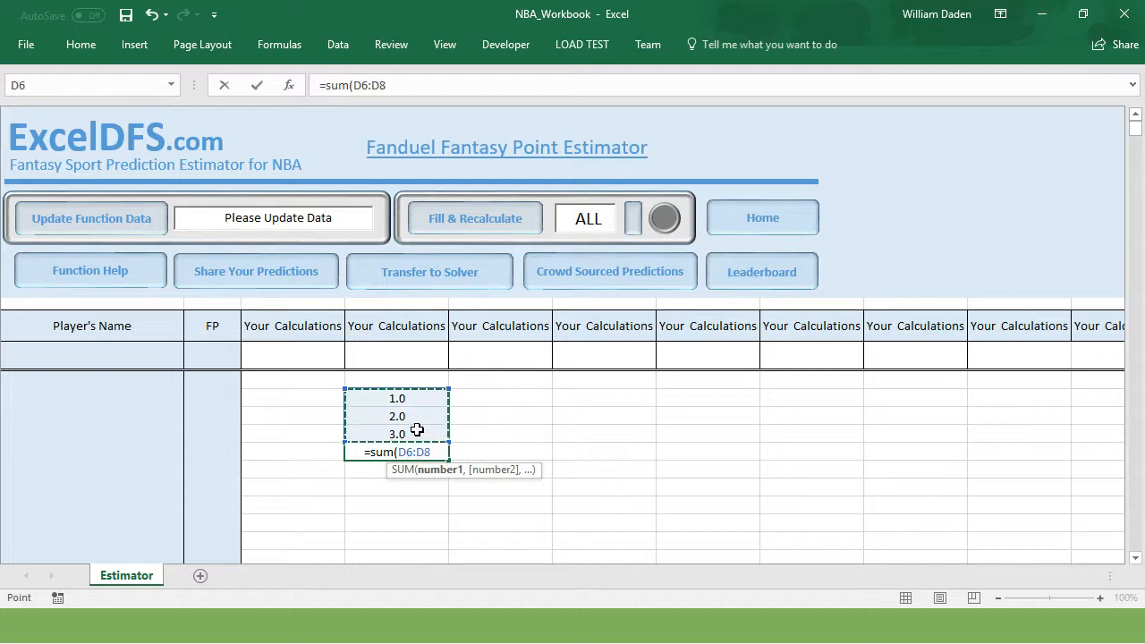
text())
key(Return)
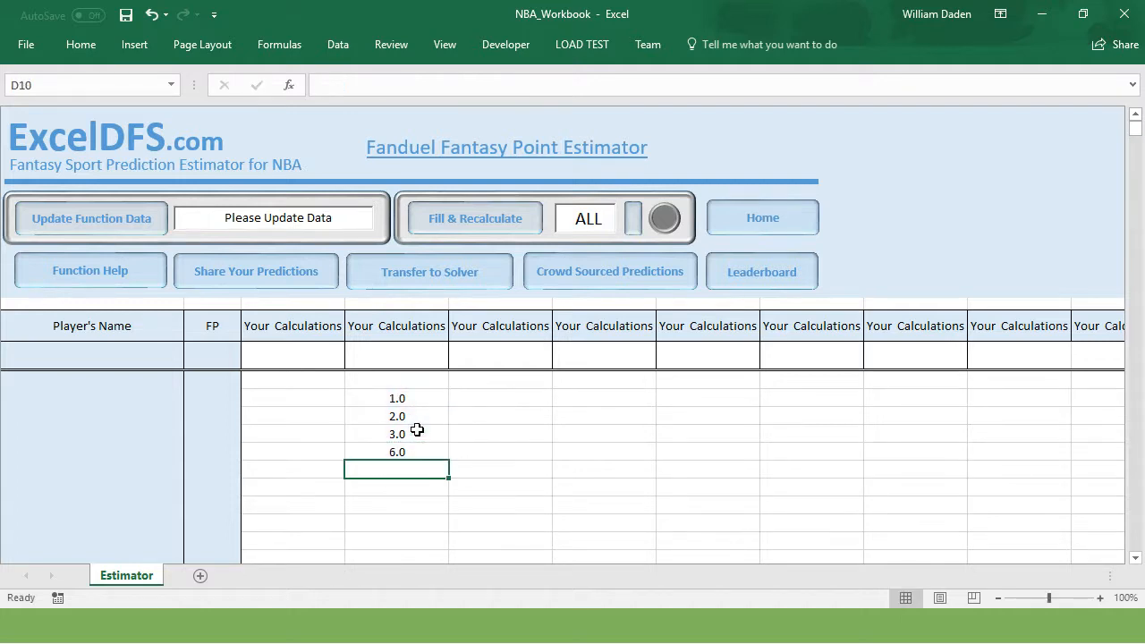
Replace the SUM function in cell D9 with AVERAGE over the same range D6:D8.
click(412, 452)
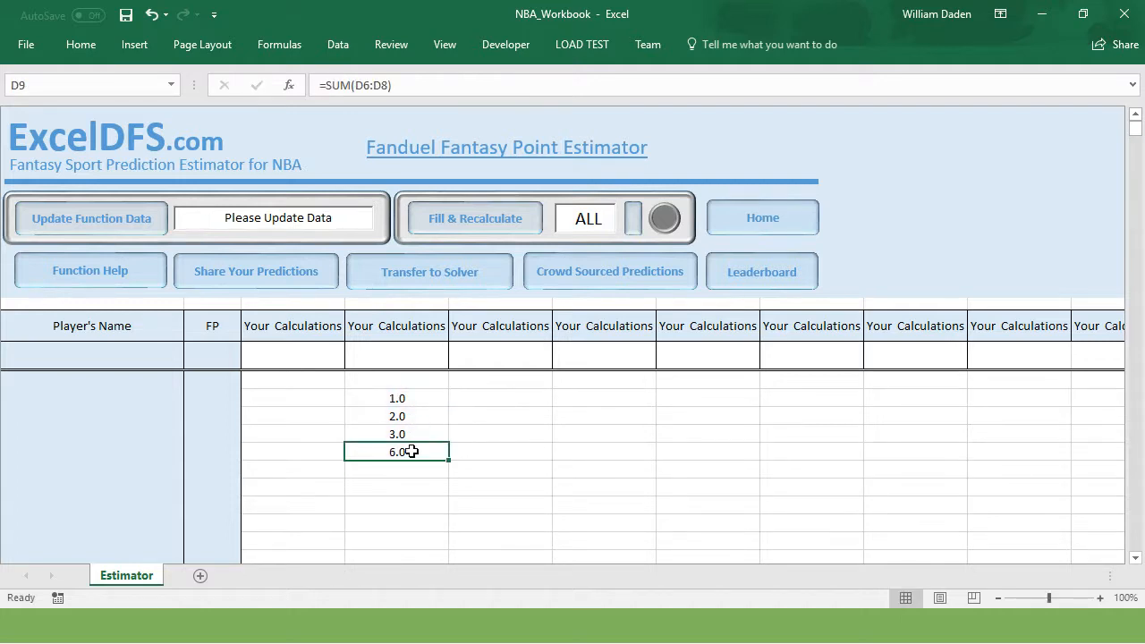
click(352, 86)
key(BackSpace)
key(BackSpace)
key(BackSpace)
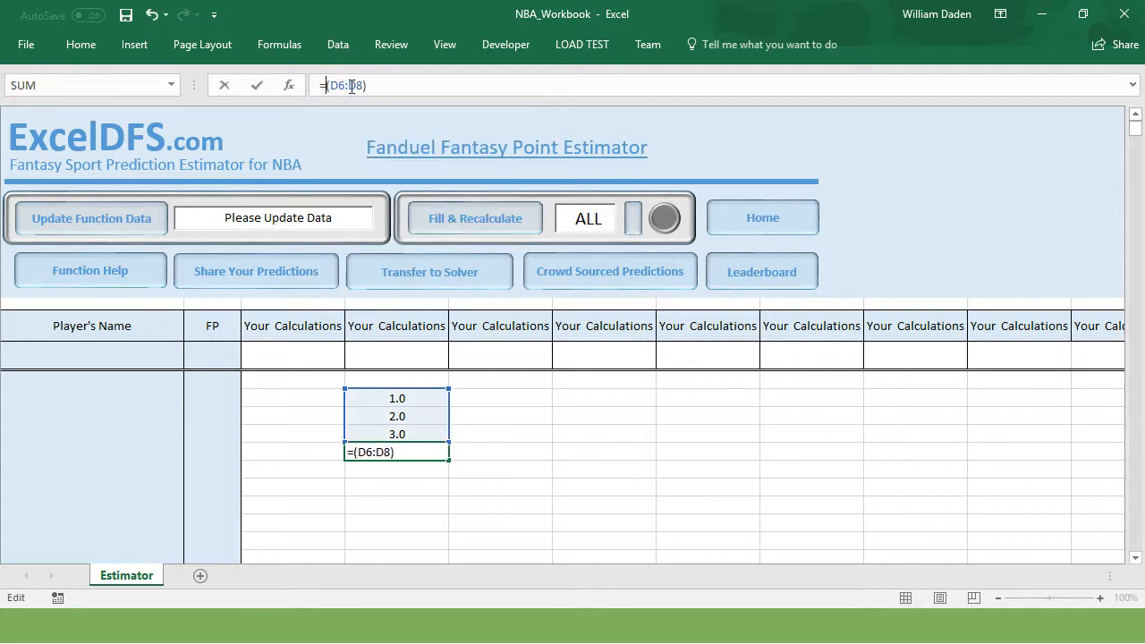
text(average)
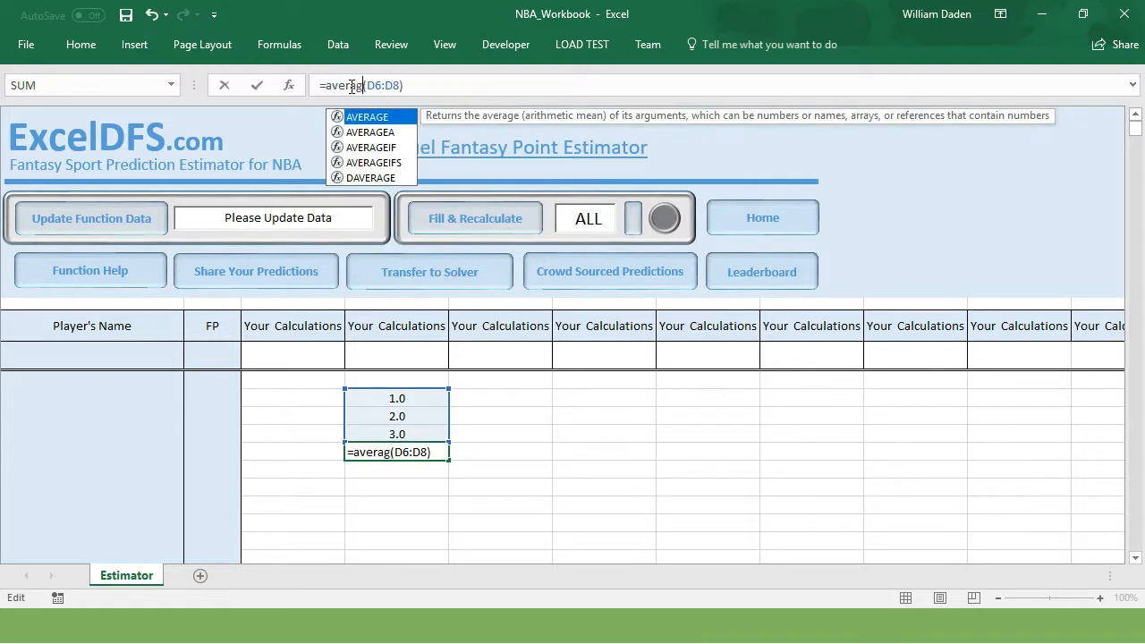
key(Return)
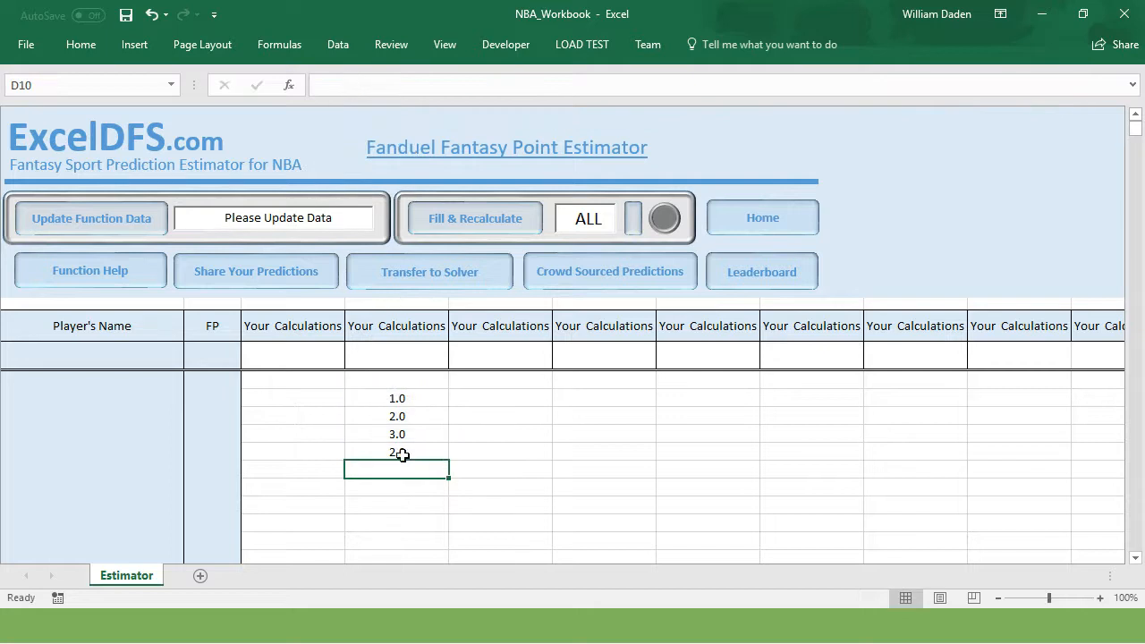
Replace the AVERAGE function in cell D9 with COUNT over the same range D6:D8.
click(403, 452)
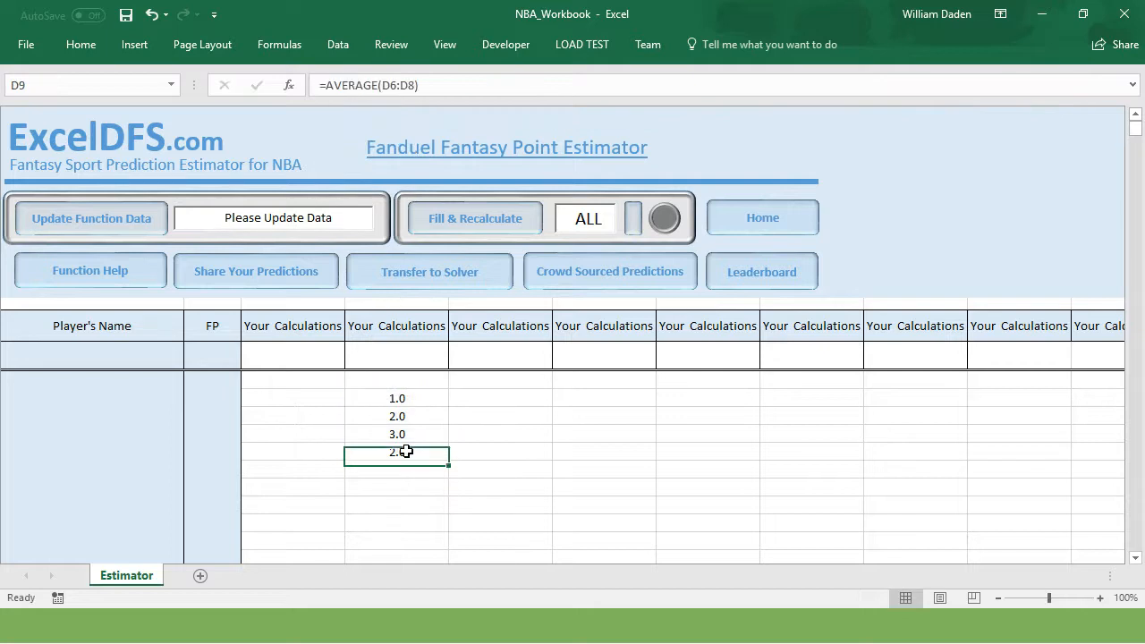
click(379, 85)
key(BackSpace)
key(BackSpace)
key(BackSpace)
key(BackSpace)
key(BackSpace)
key(BackSpace)
key(BackSpace)
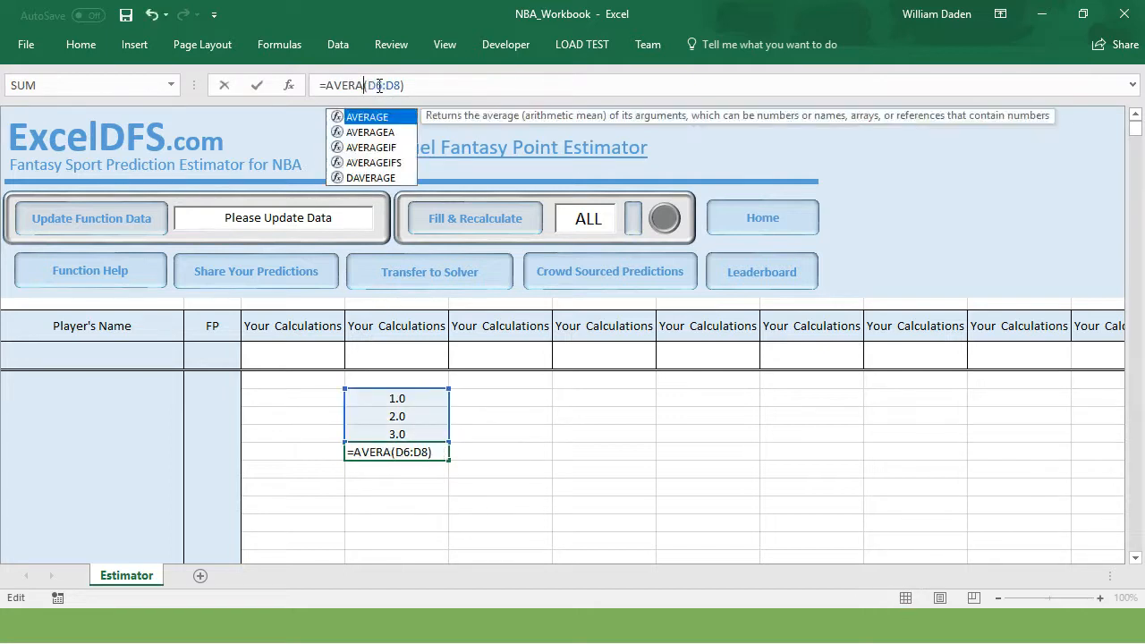
text(count)
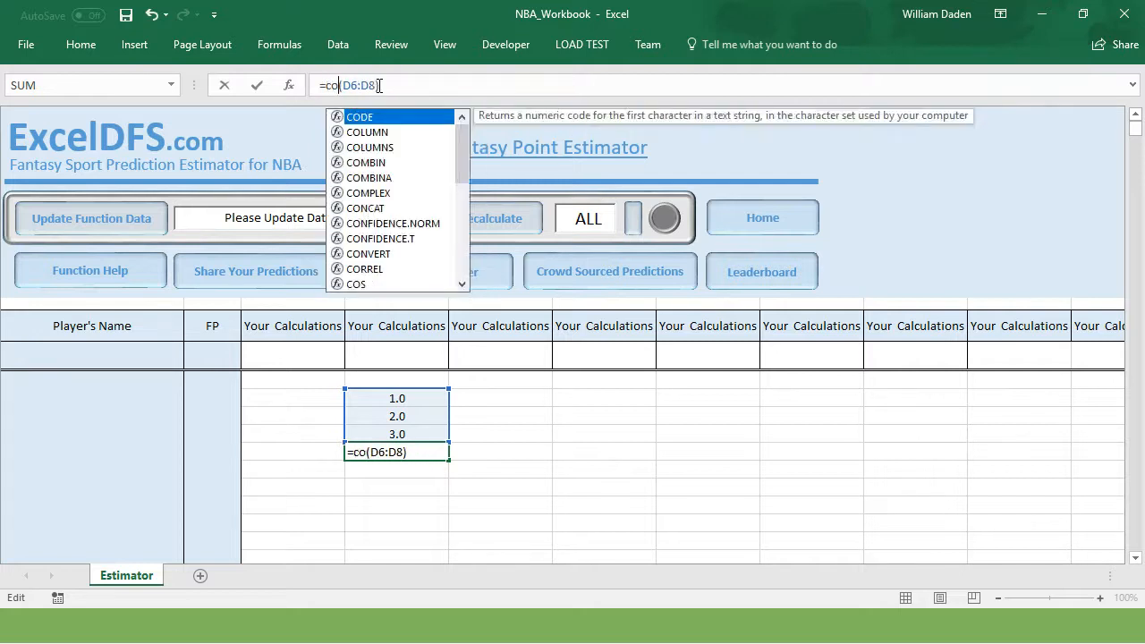
click(436, 452)
key(Return)
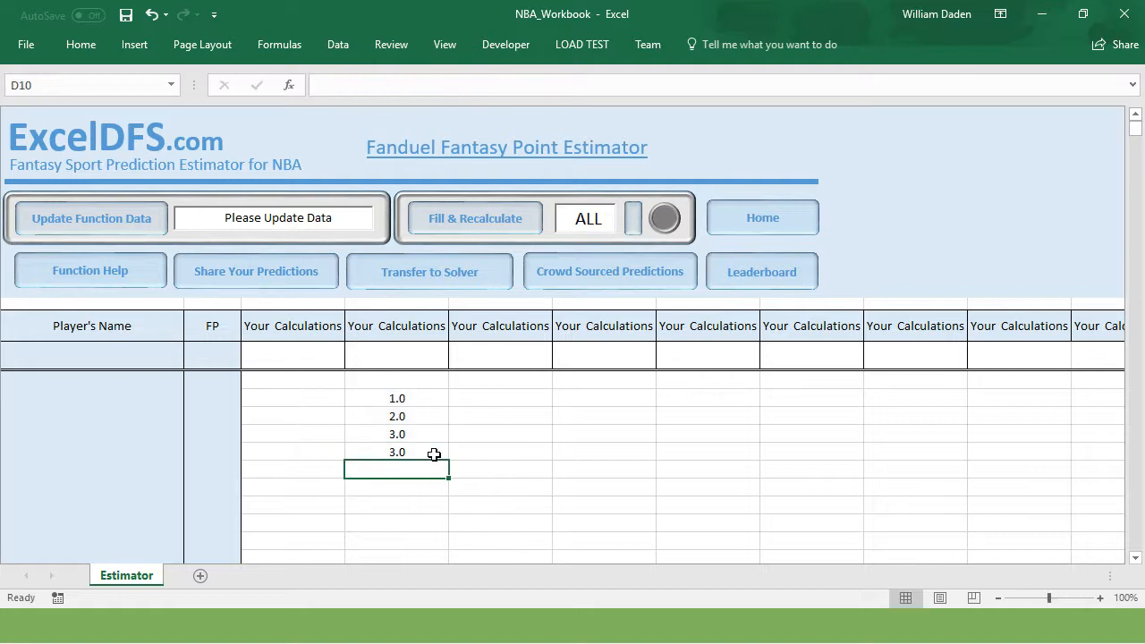
Clear the sample values and the count formula from cells D6 to D9.
click(412, 485)
drag(409, 399, 420, 452)
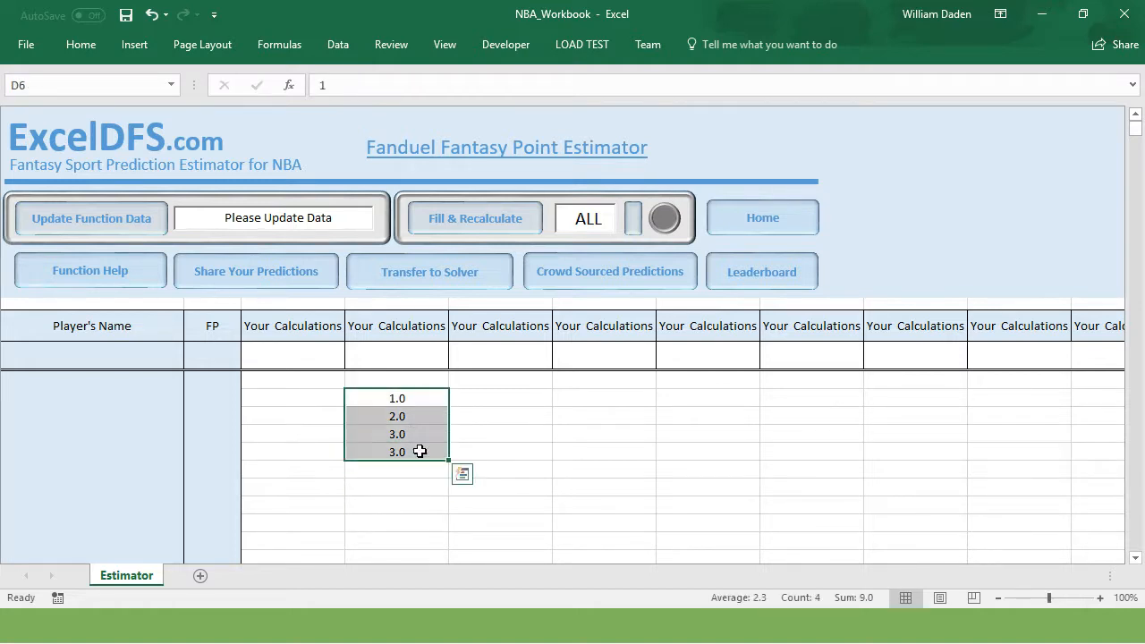
key(Delete)
click(491, 450)
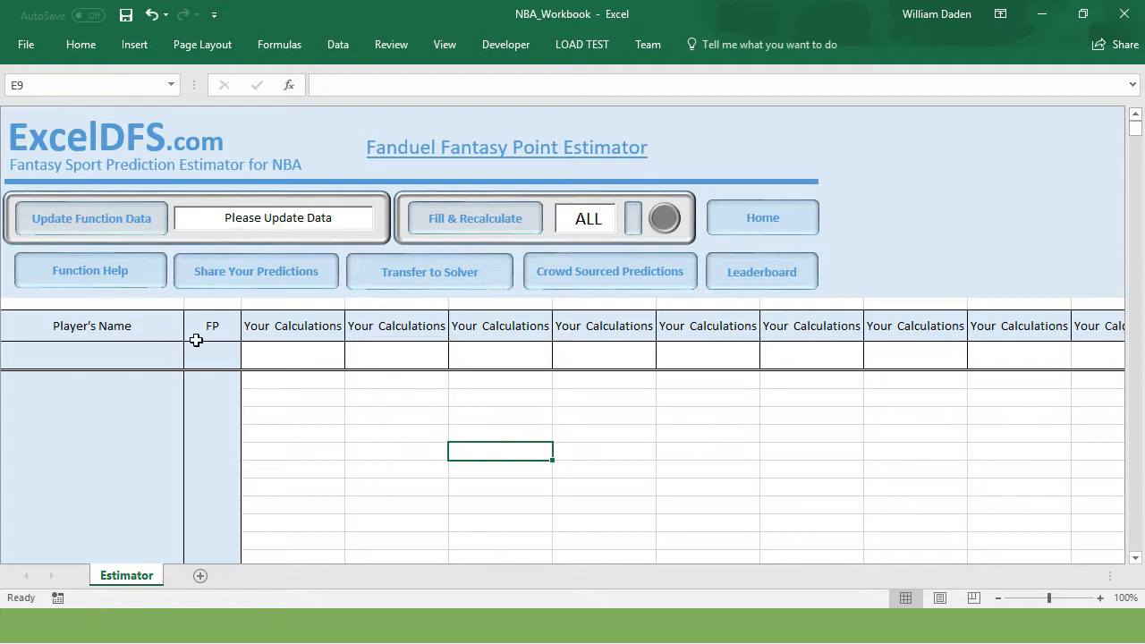
Look through the function help on Fanduel fantasy point moving averages, and return to the Estimator sheet.
click(102, 278)
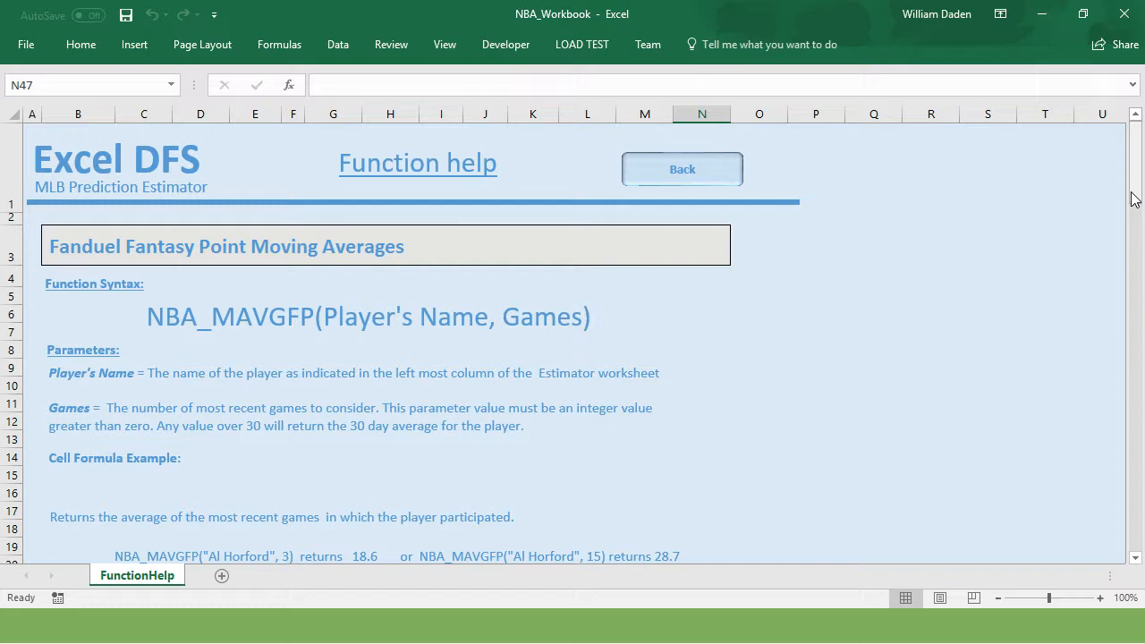
mouse_move(1135, 198)
mouse_down()
mouse_move(1136, 411)
mouse_move(1132, 184)
mouse_up()
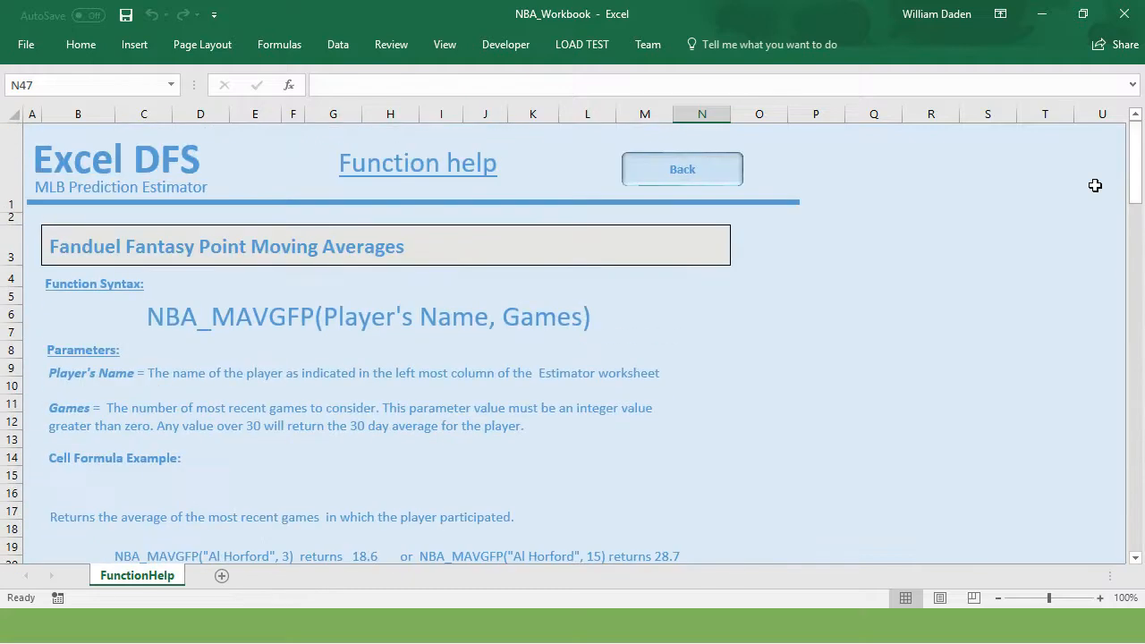
click(701, 178)
click(506, 384)
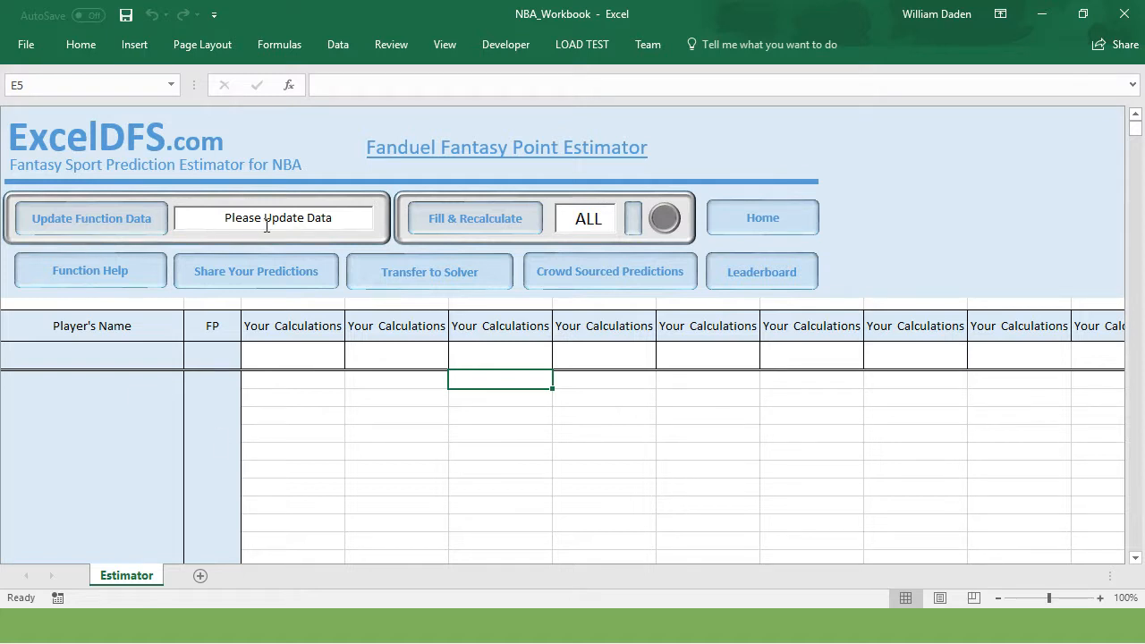
Update the function data for the Estimator sheet.
click(87, 220)
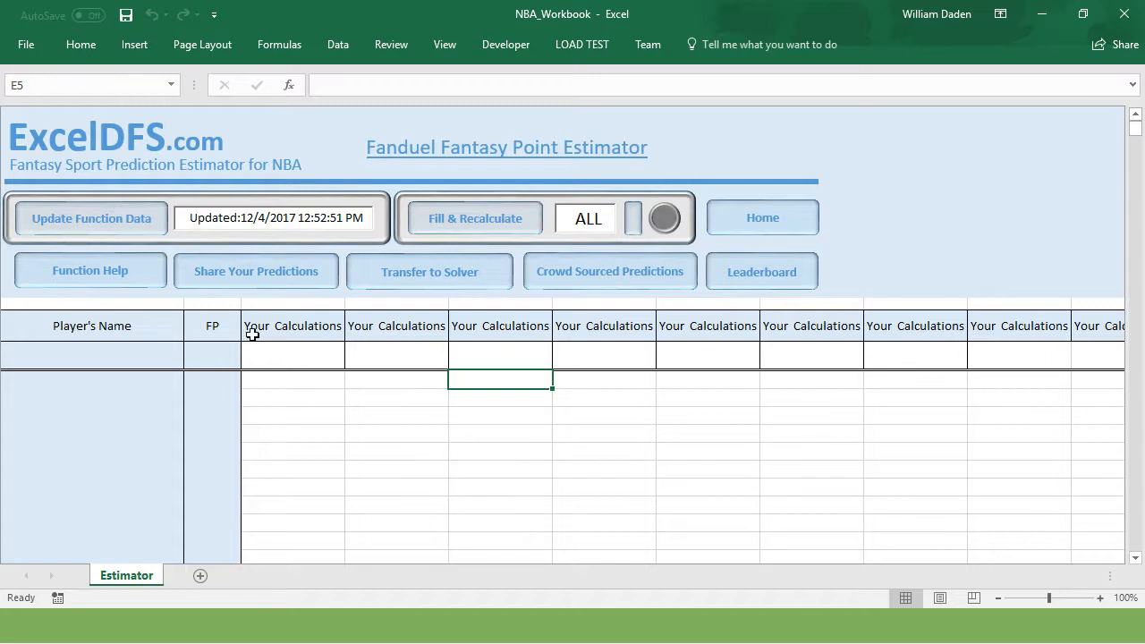
click(404, 404)
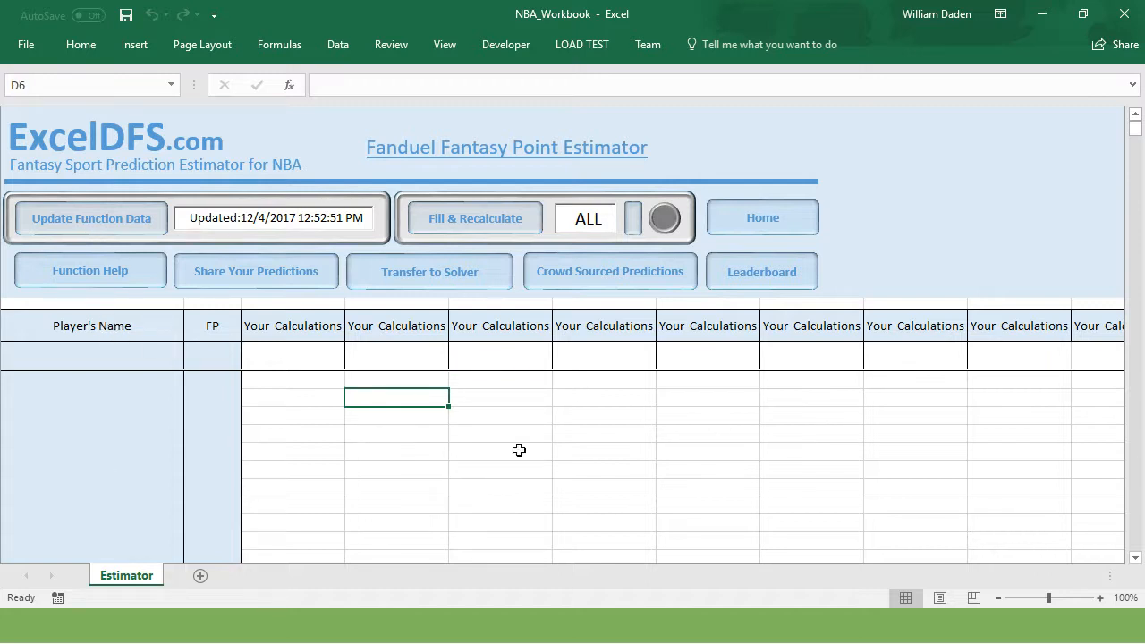
Go back to the Home sheet and open the imported player data.
click(752, 218)
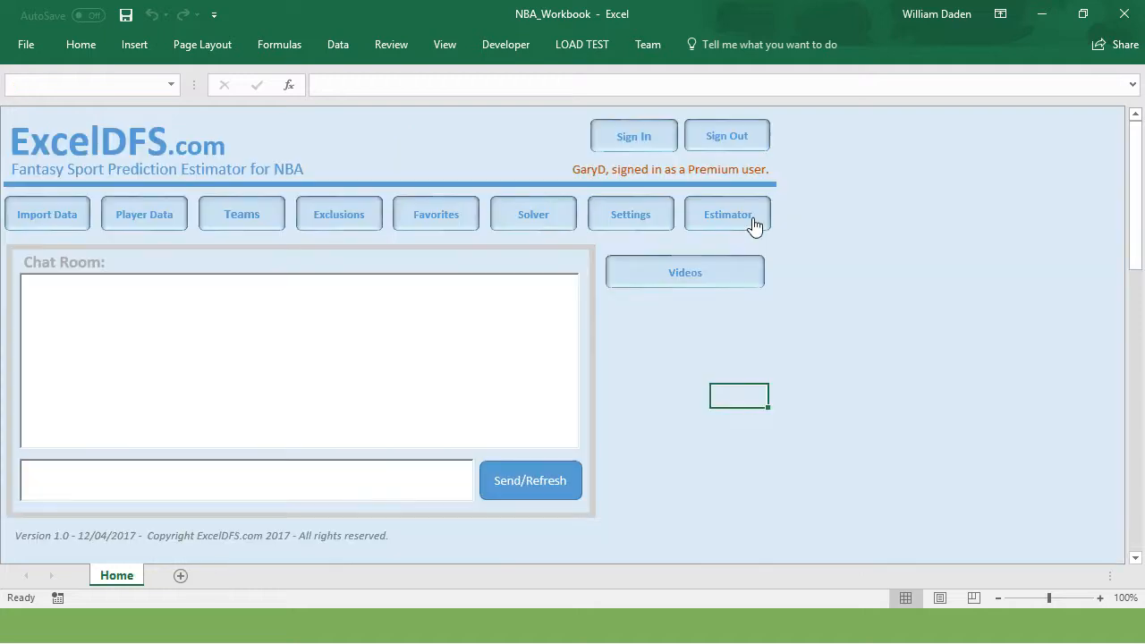
click(148, 208)
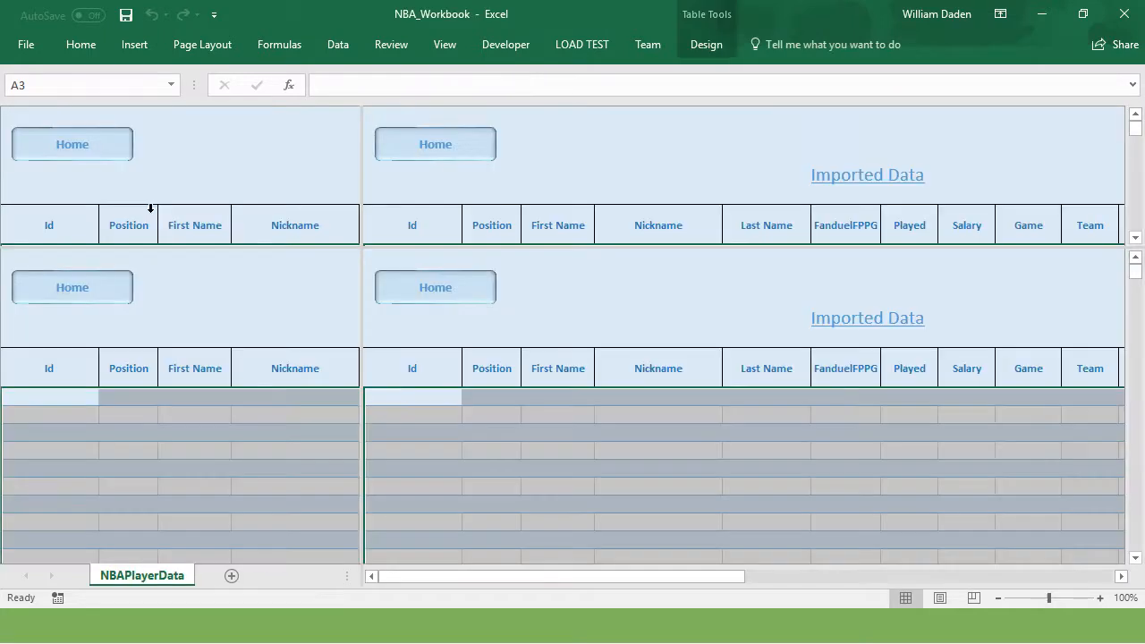
click(445, 298)
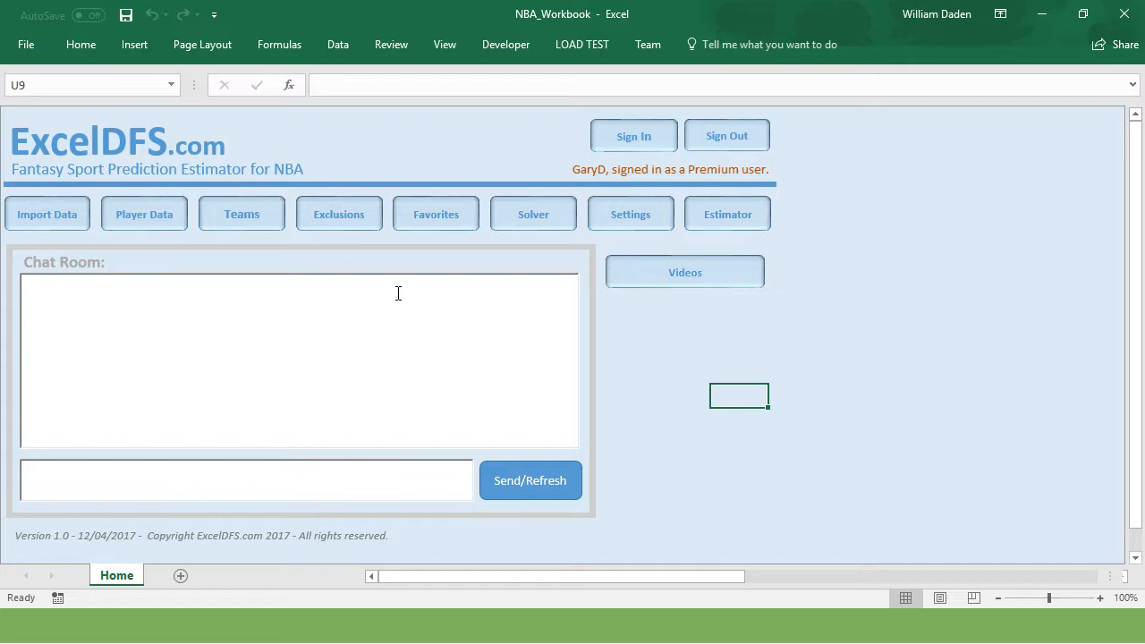
click(38, 218)
click(76, 334)
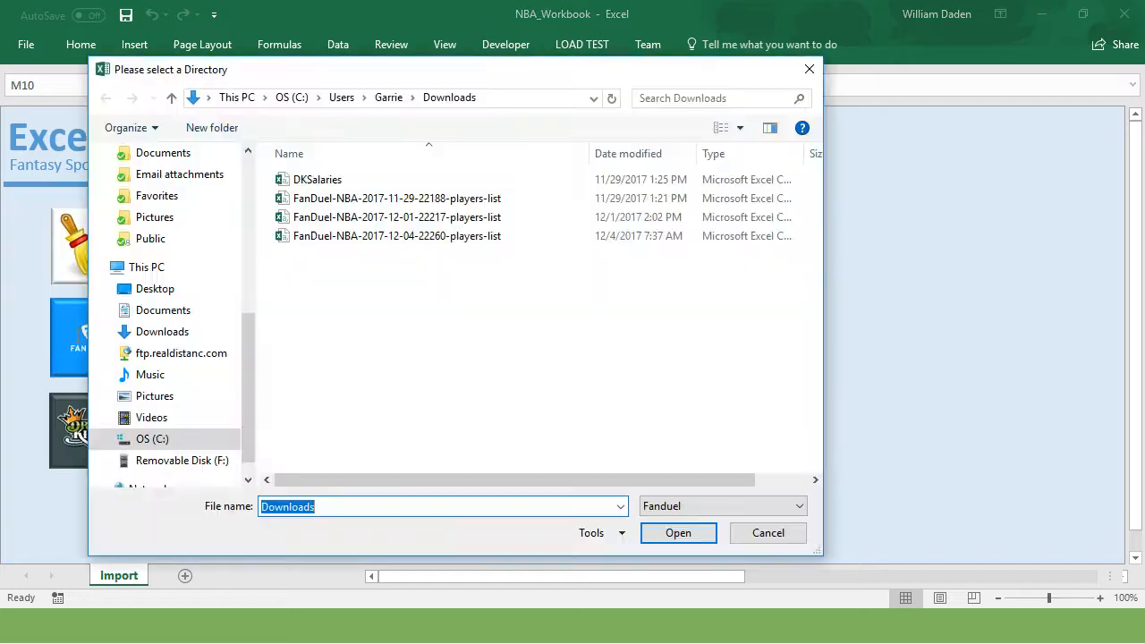
click(402, 242)
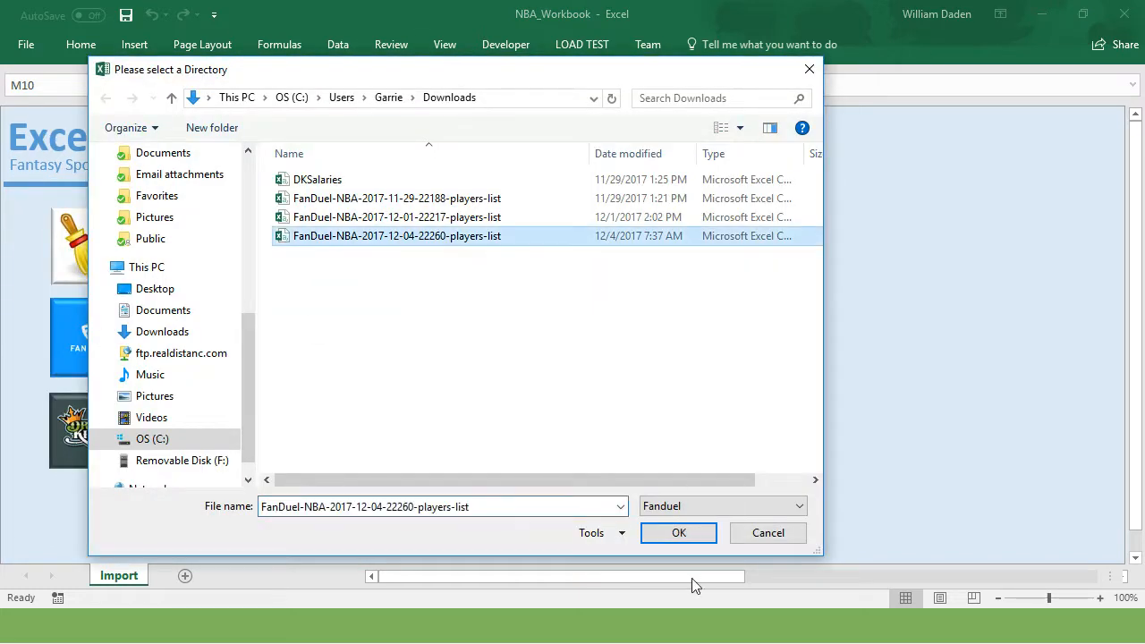
click(679, 533)
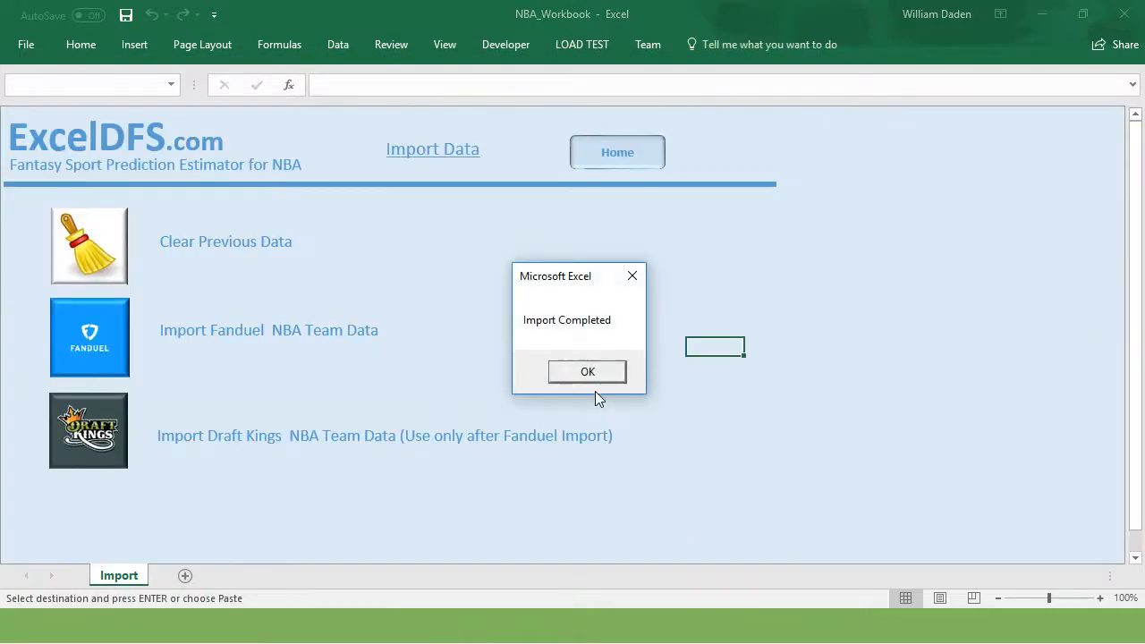
click(587, 371)
Return to the Estimator sheet by way of Home and look over the FP and Your Calculations columns.
click(618, 154)
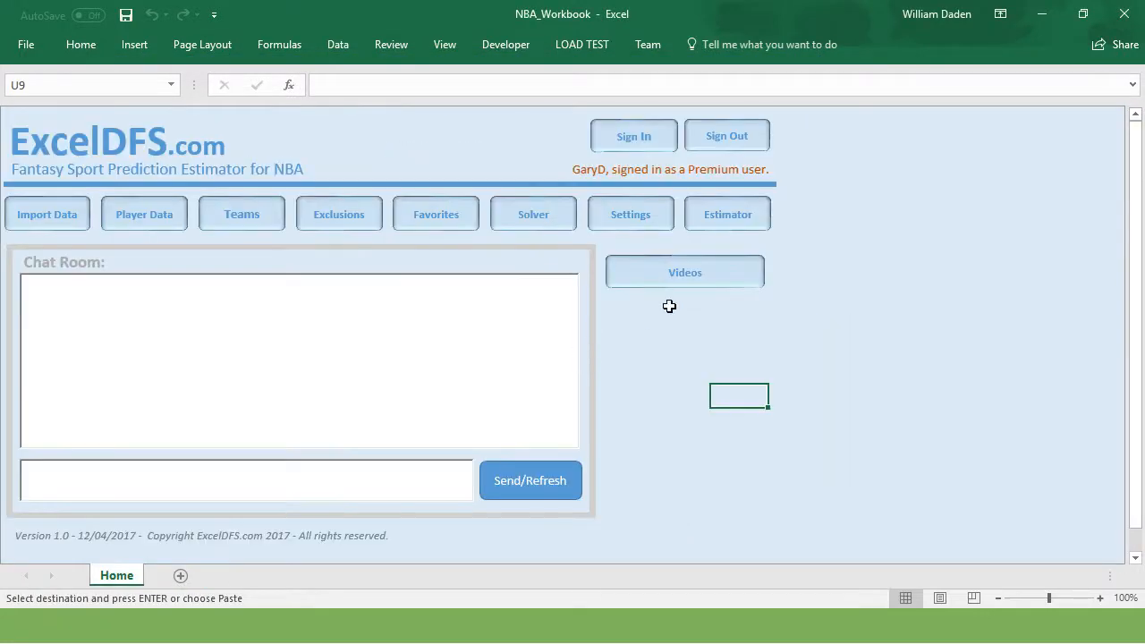
click(719, 222)
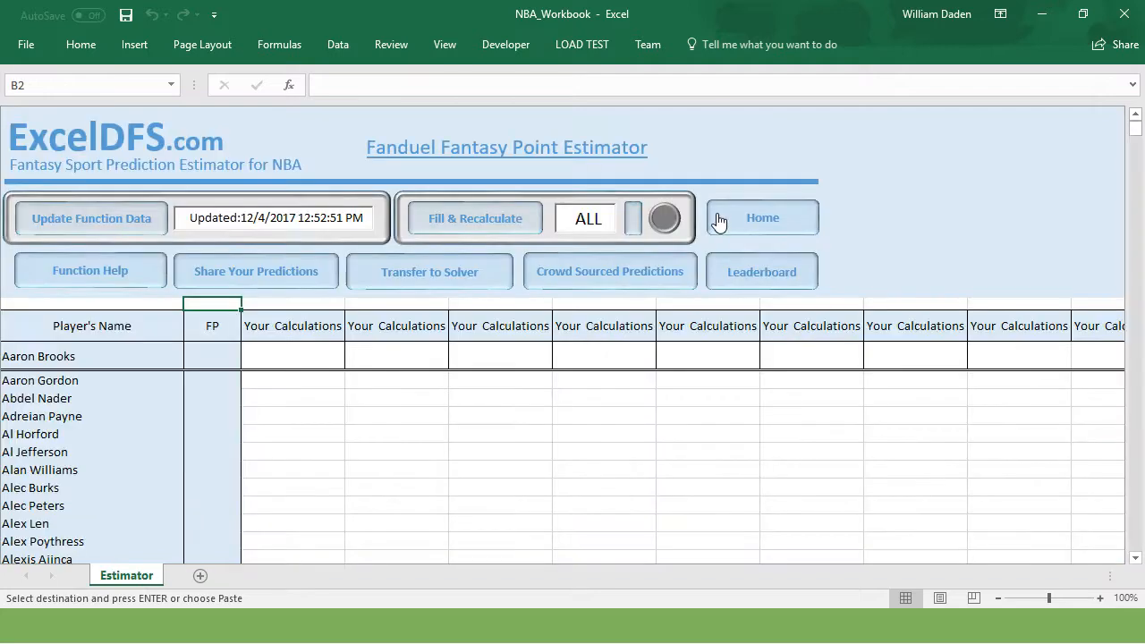
click(315, 409)
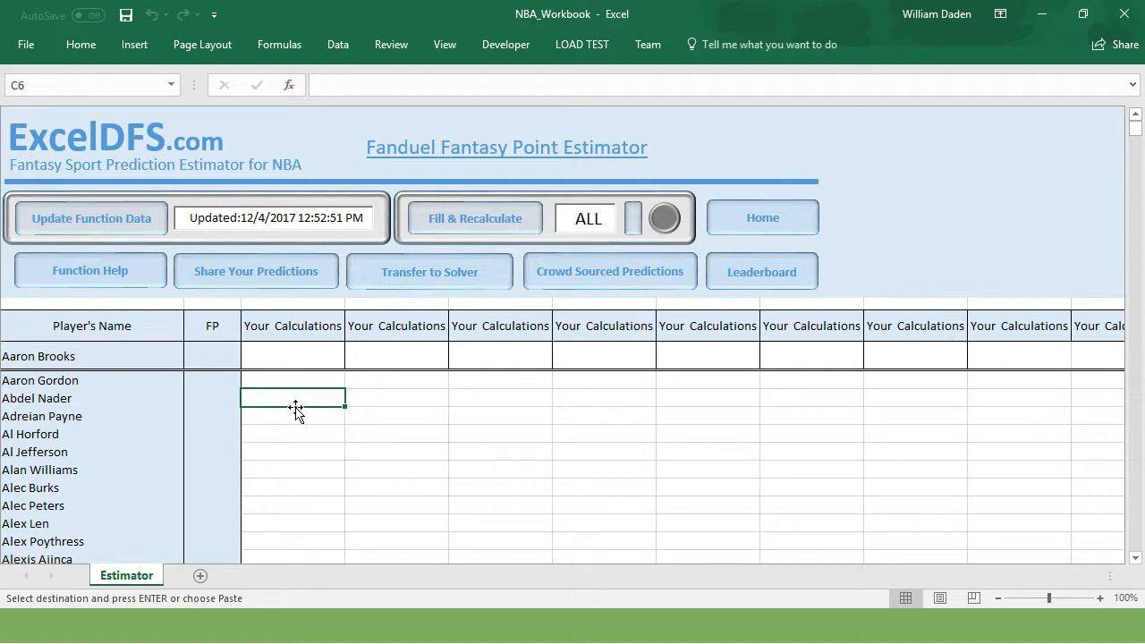
drag(219, 354, 225, 471)
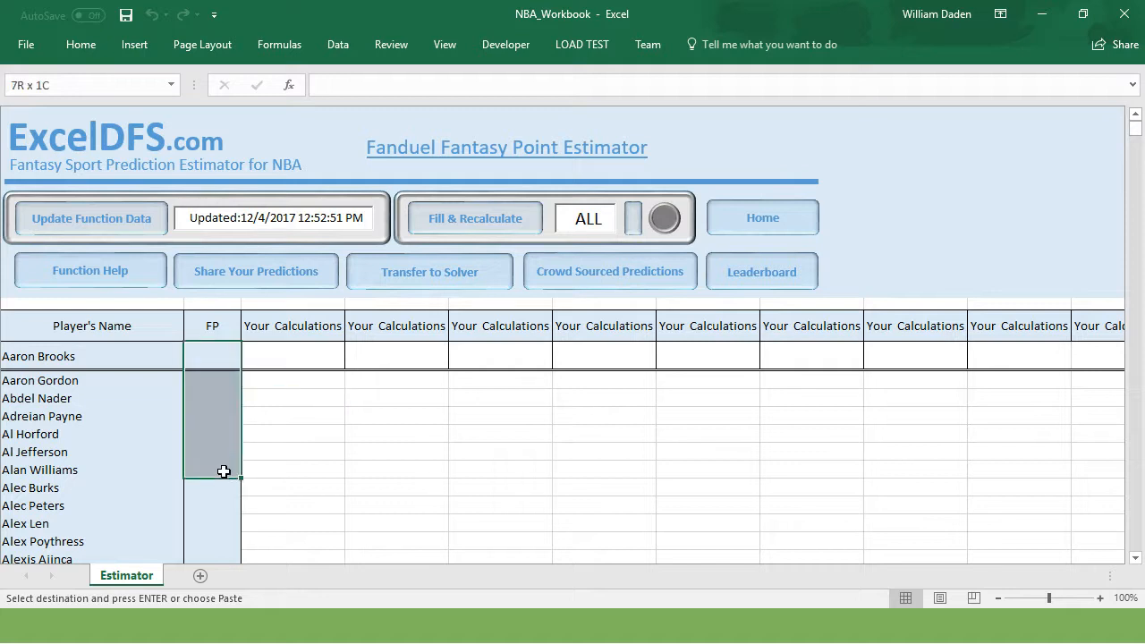
click(328, 457)
click(289, 356)
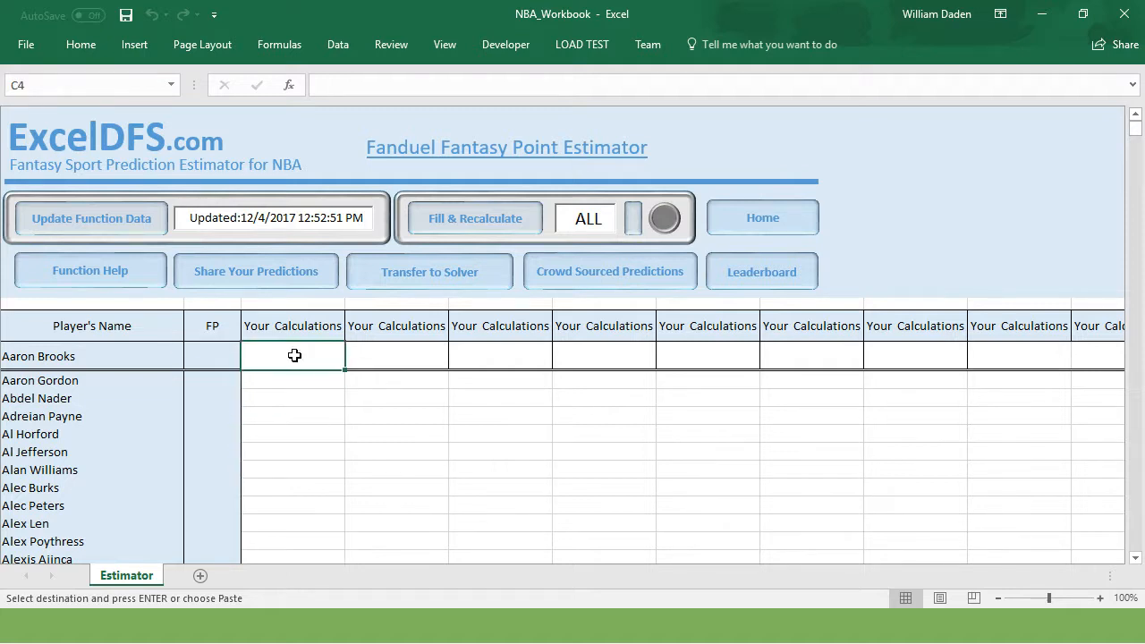
key(Right)
key(Right)
key(Right)
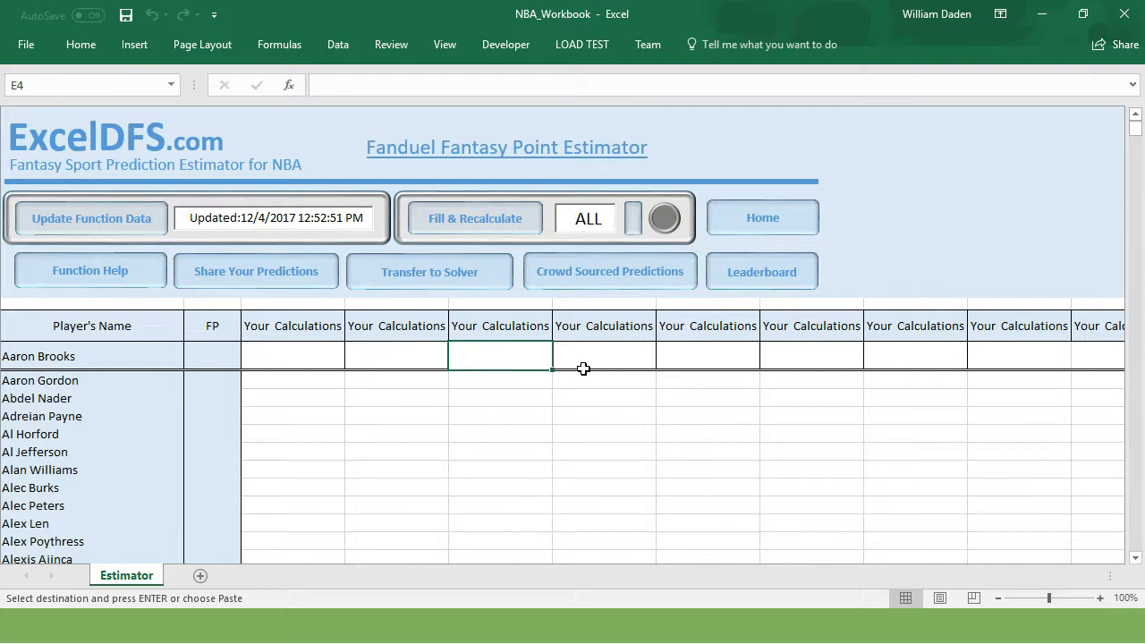
click(300, 355)
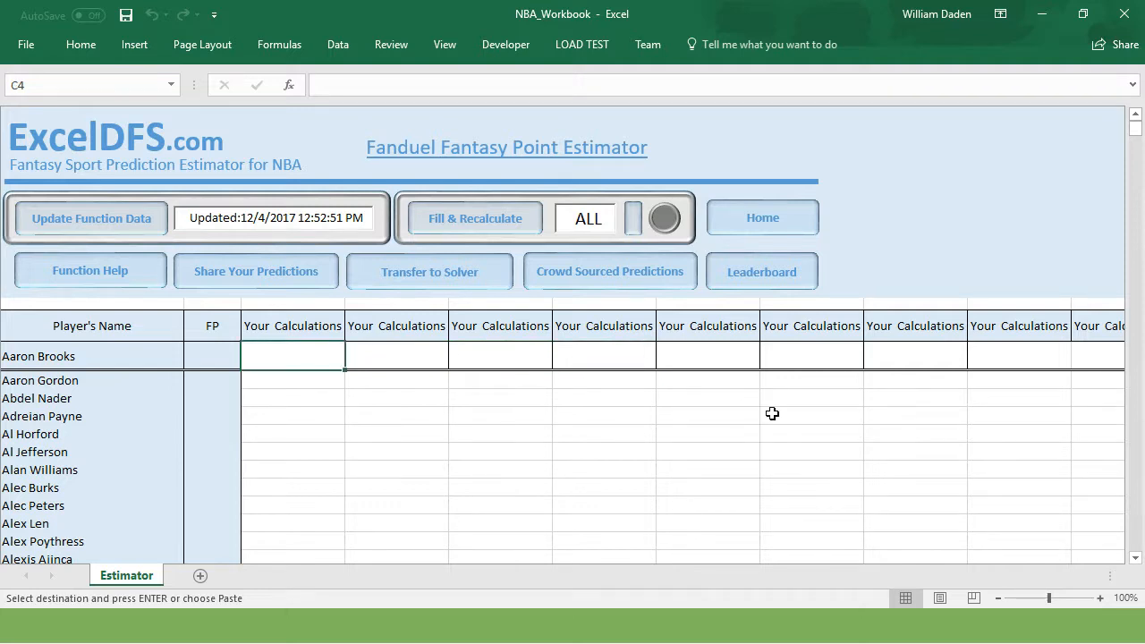
click(200, 352)
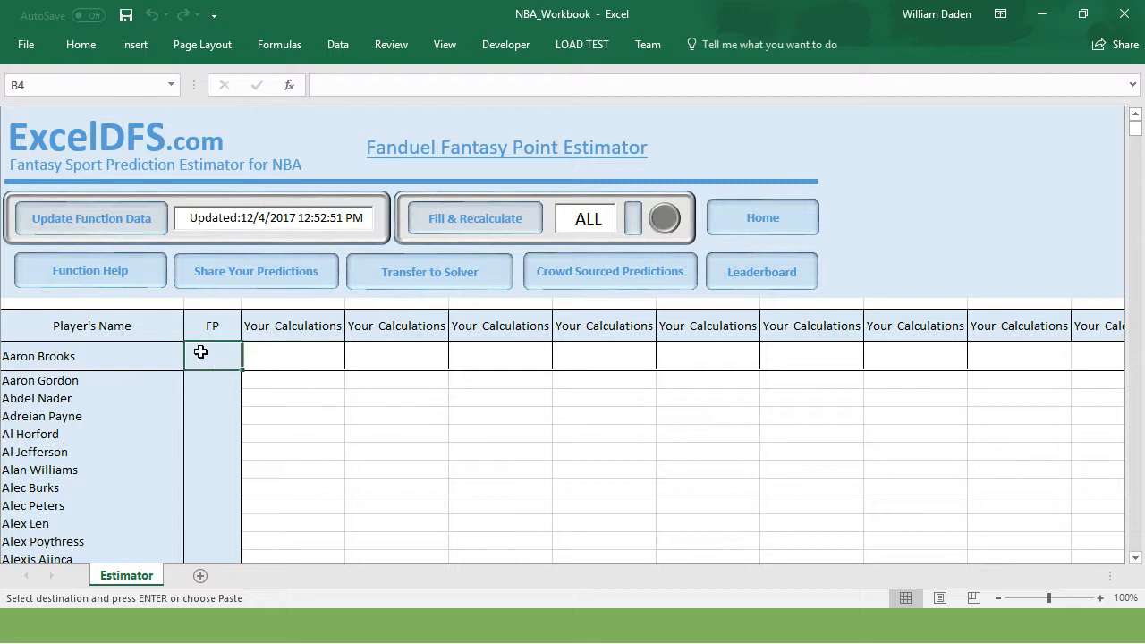
click(300, 420)
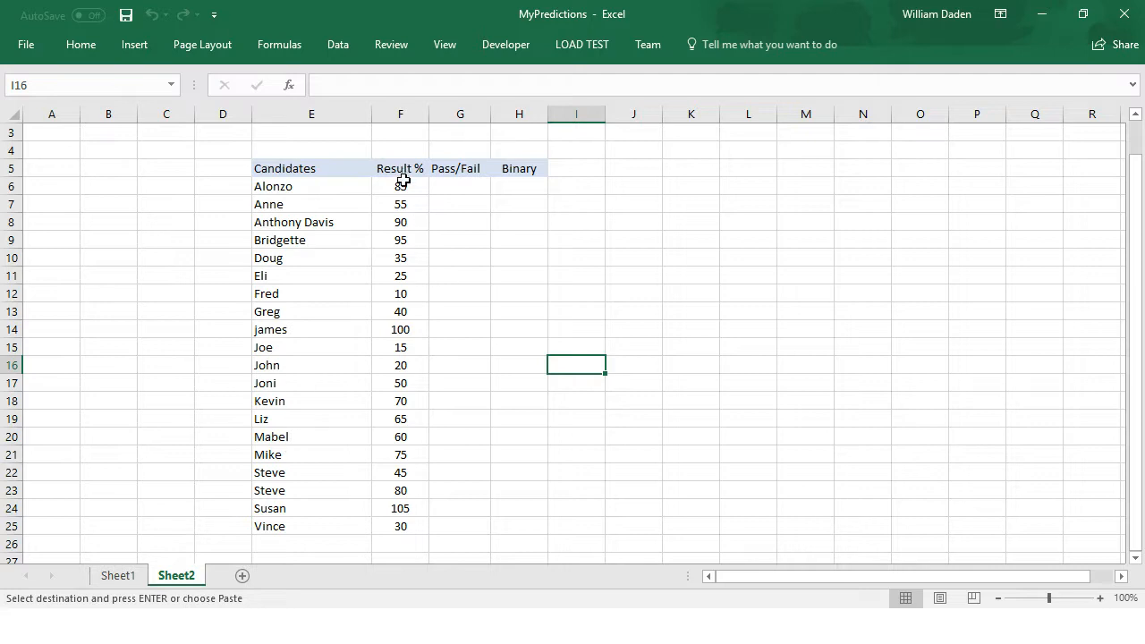
Enter the formula =IF(F6>=50,"Pass","Fail") in the first Pass/Fail cell, G6, of the MyPredictions workbook's Sheet2.
click(451, 189)
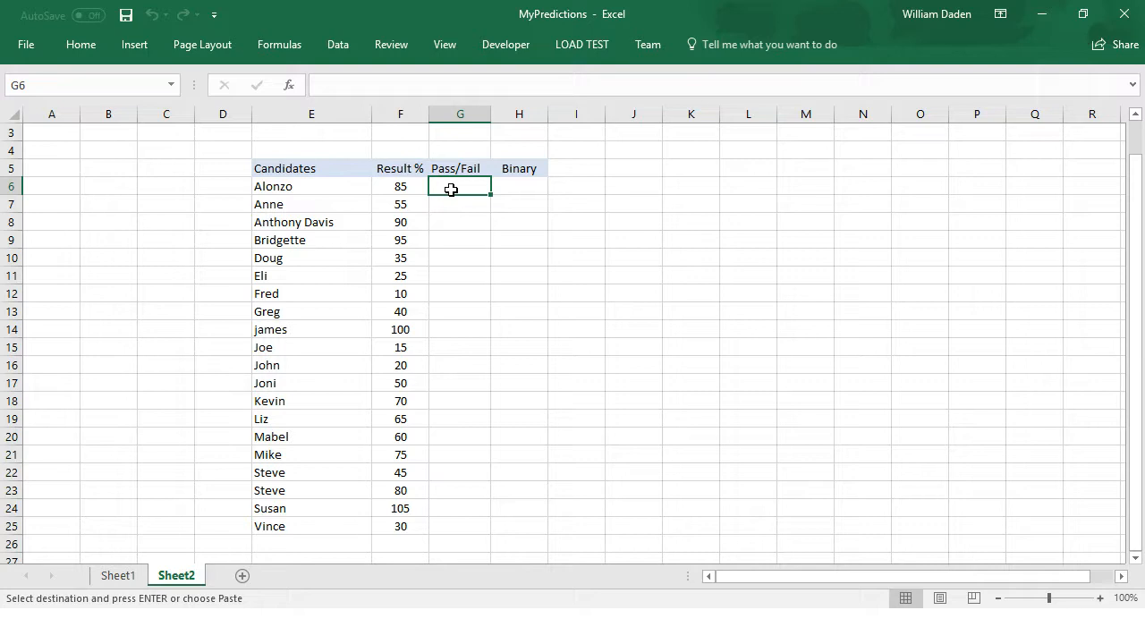
text(=)
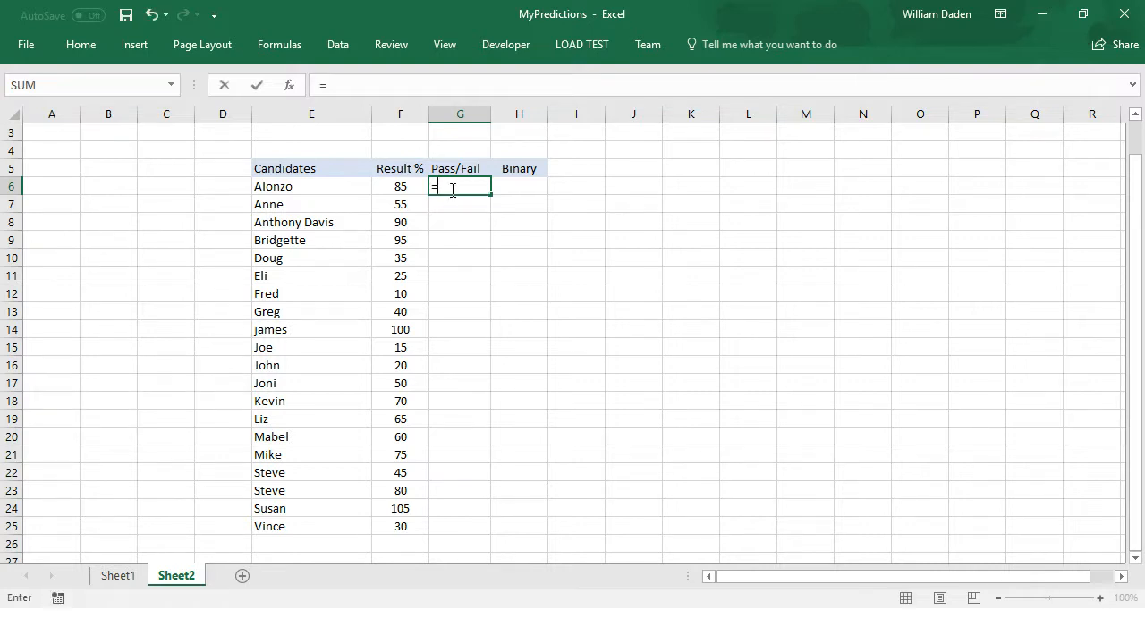
text(if()
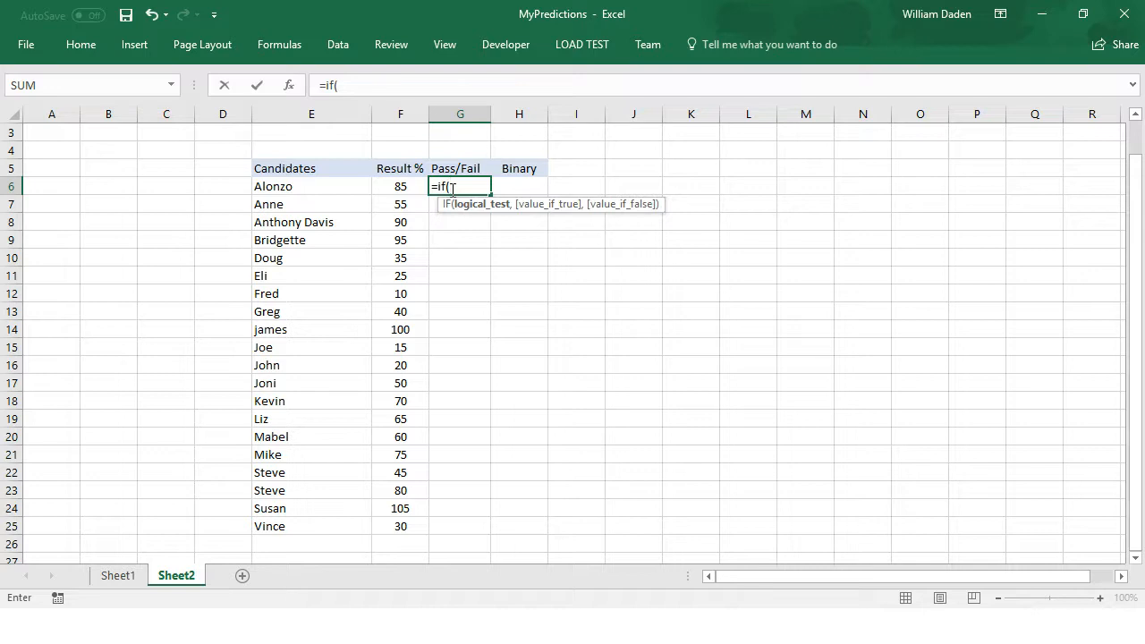
click(396, 187)
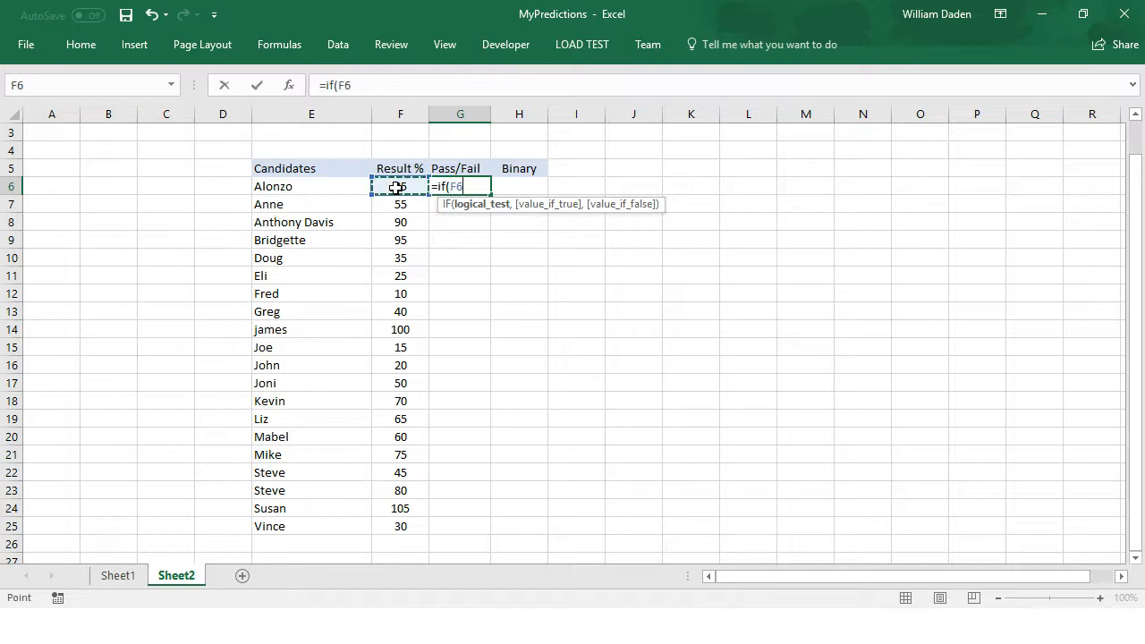
text(>=50,)
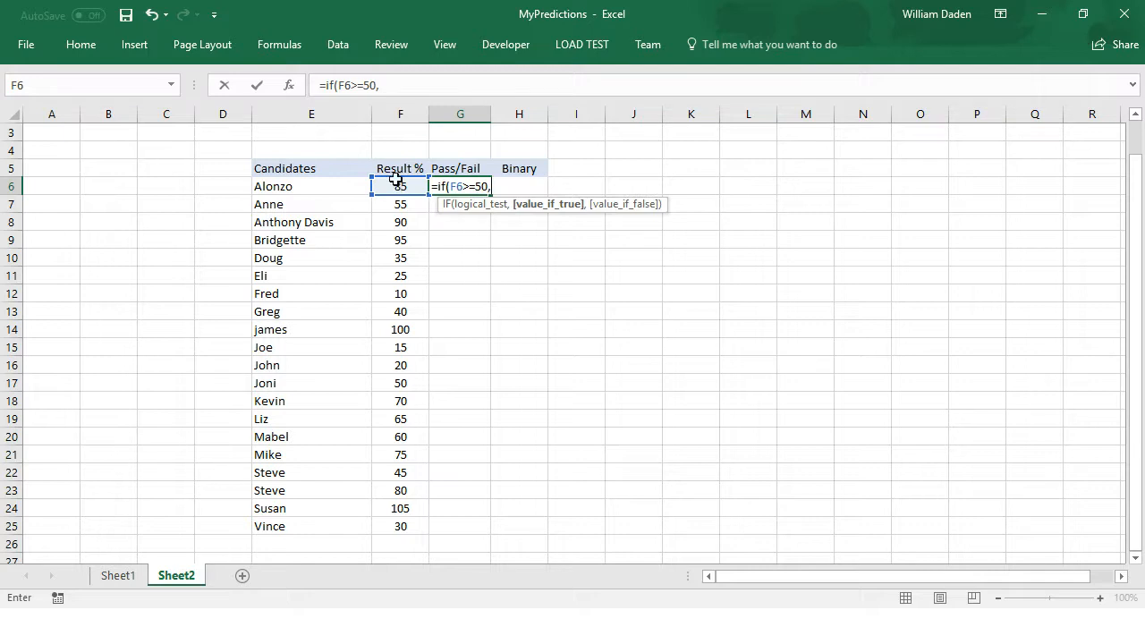
click(383, 84)
text("Pass")
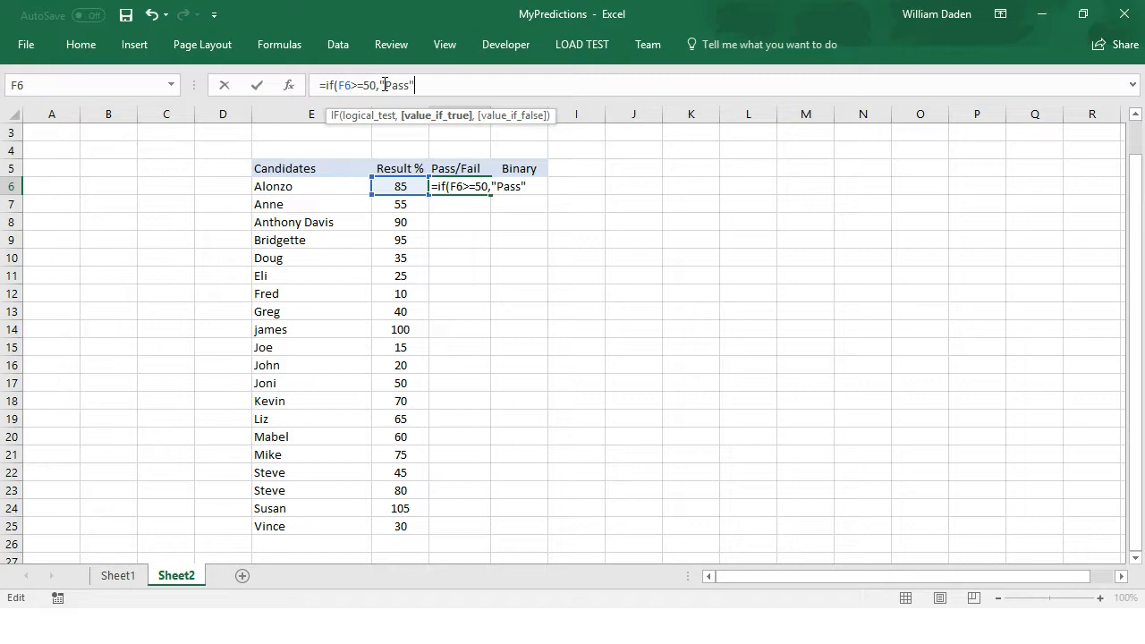
text(,)
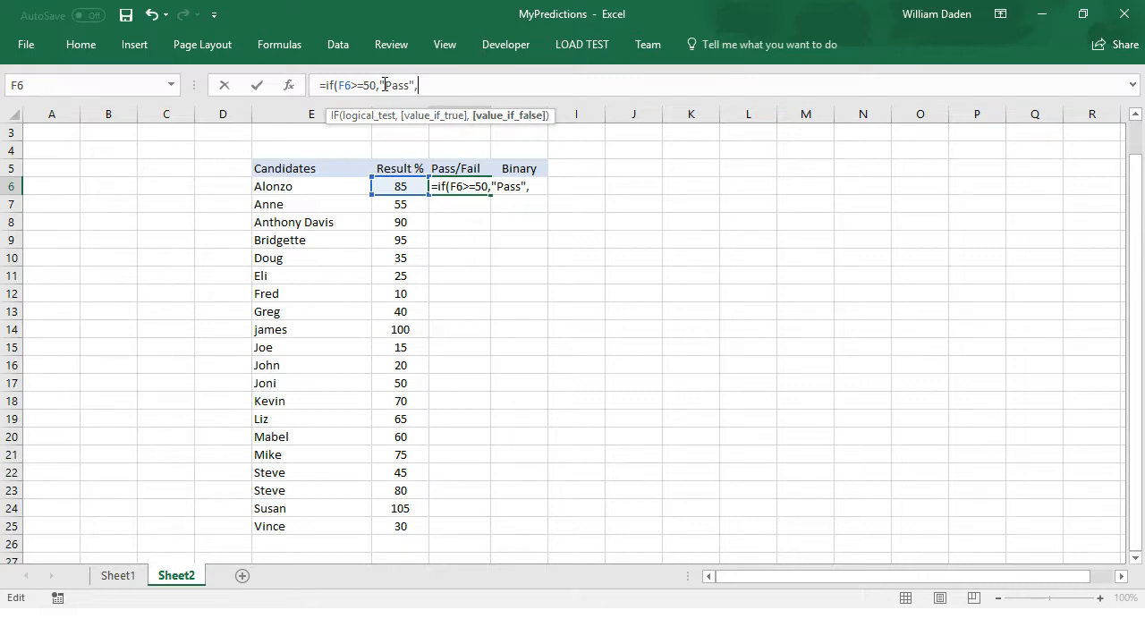
text("Fail"))
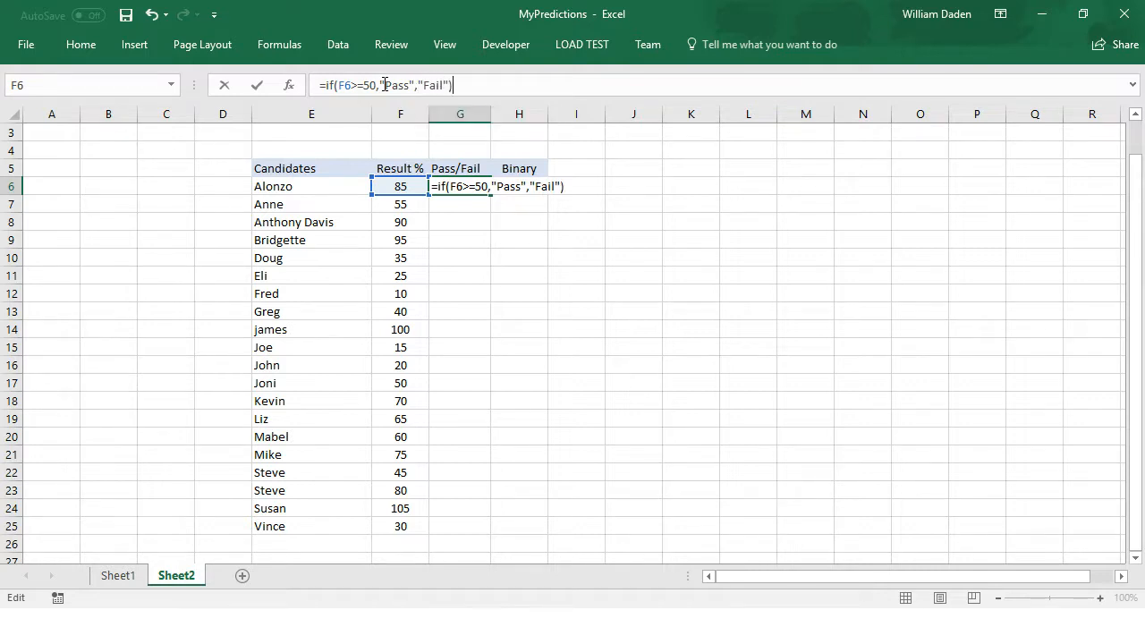
key(Return)
Fill the Pass/Fail formula from G6 down to G25 for all candidates.
click(463, 310)
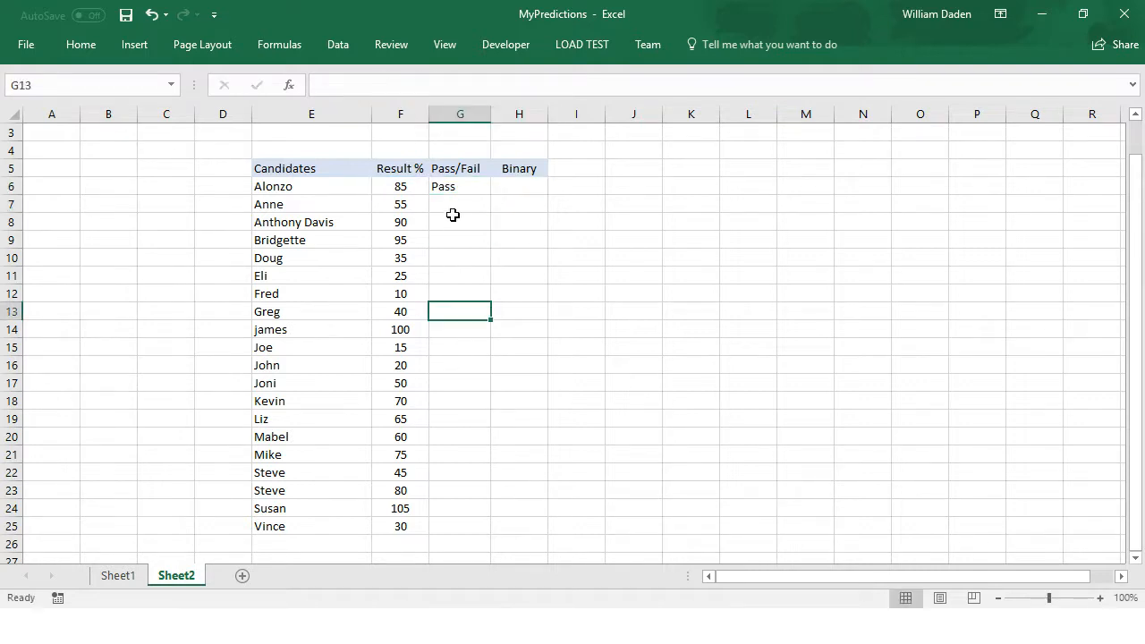
click(454, 186)
drag(489, 194, 485, 544)
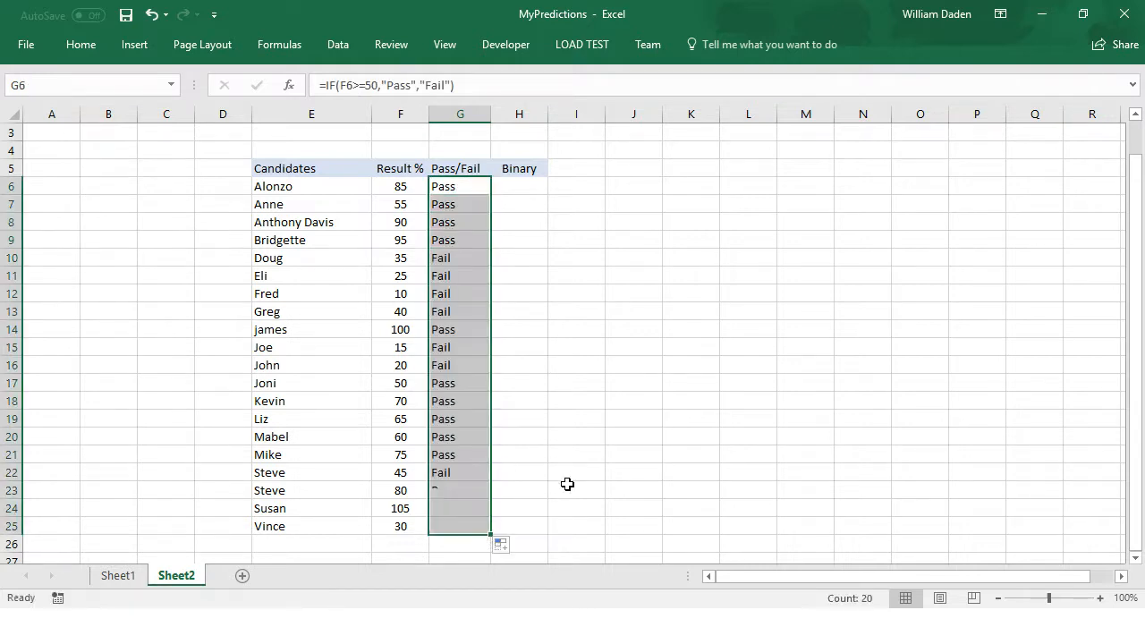
click(567, 488)
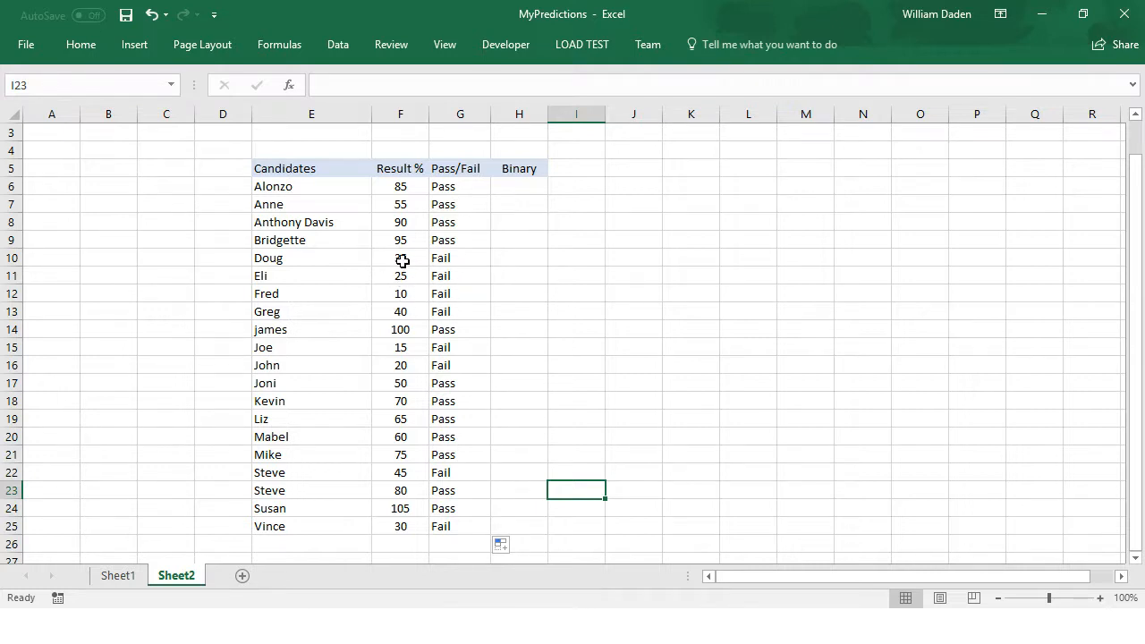
Check the Pass/Fail formulas in cells G17, G22 and G6 against the candidates' results.
click(451, 382)
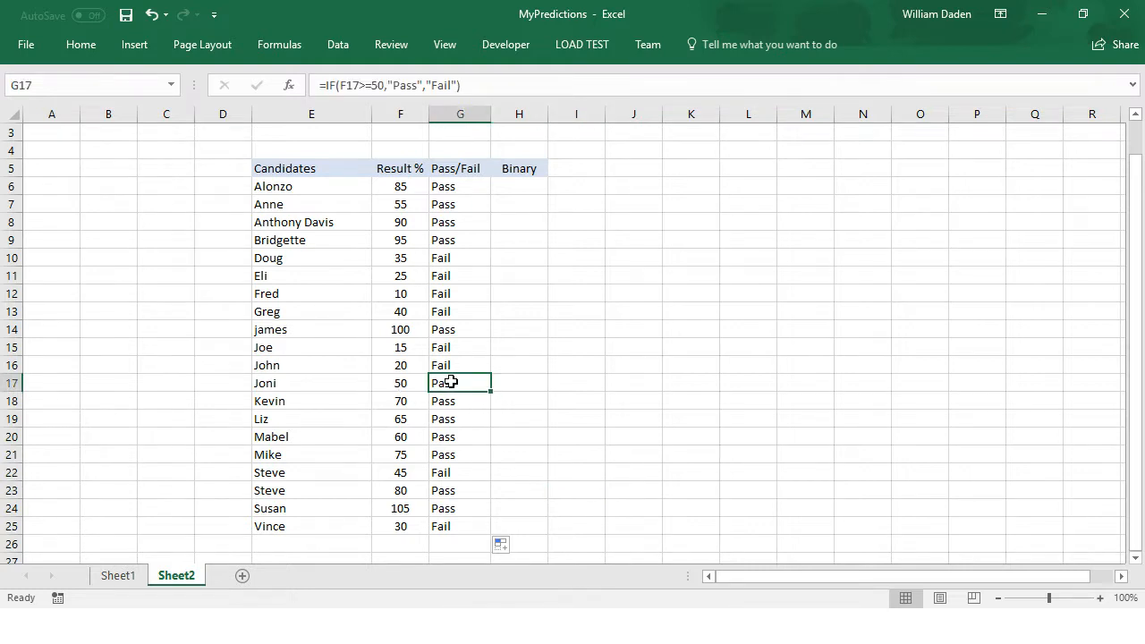
click(444, 471)
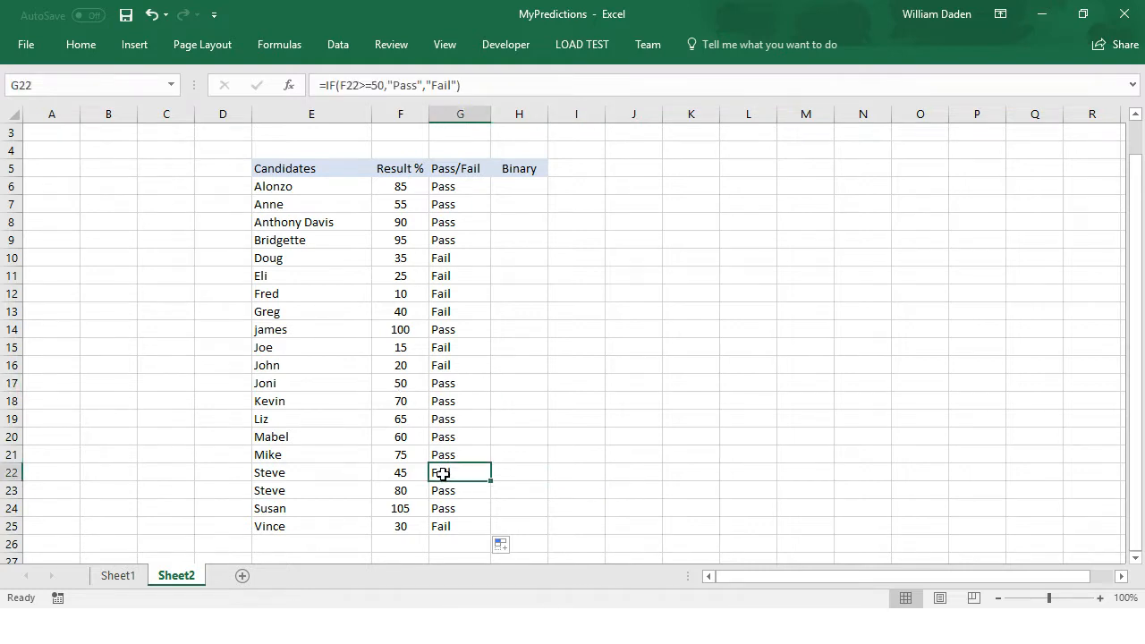
click(666, 448)
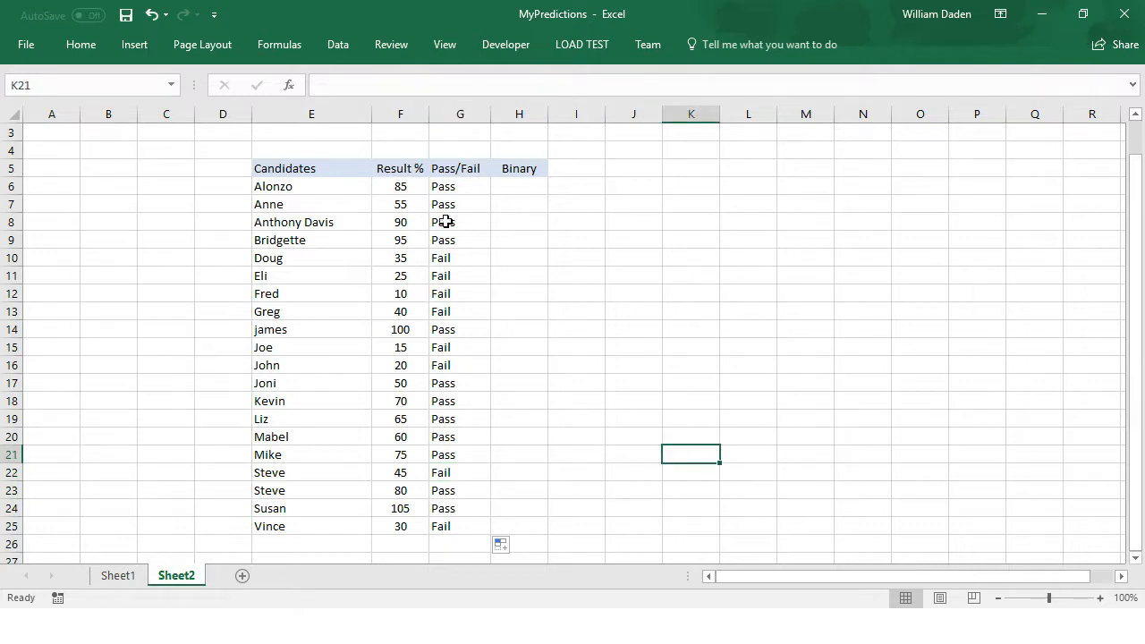
click(448, 186)
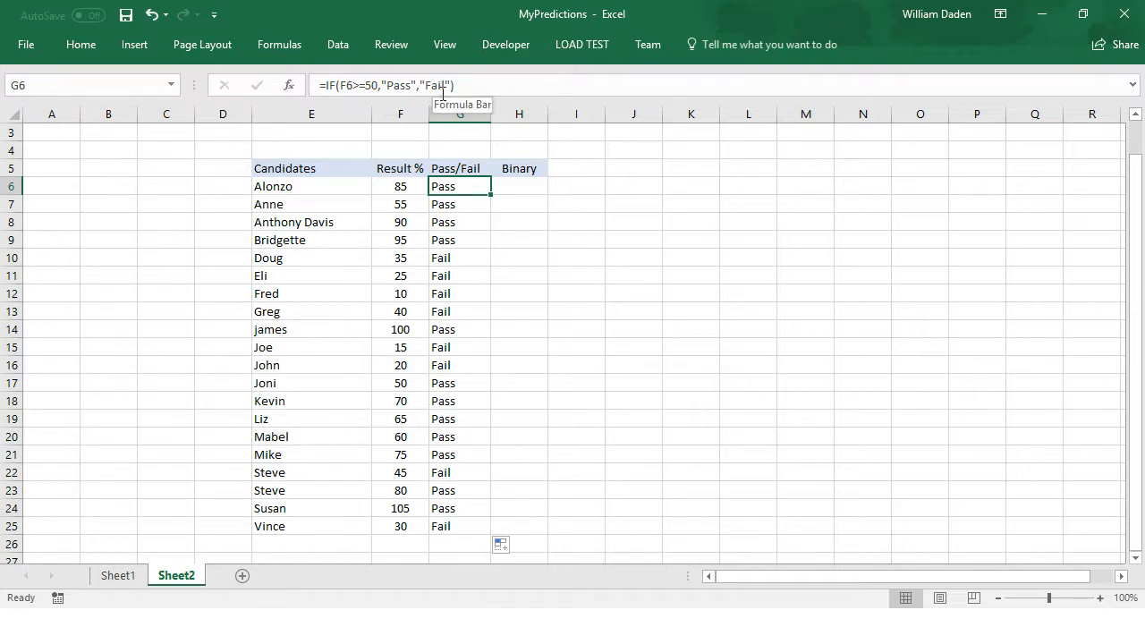
Enter the formula =IF(F6>=50,1,0) in the first Binary cell, H6, accepting the suggested correction of the comparison operator.
click(528, 235)
click(523, 184)
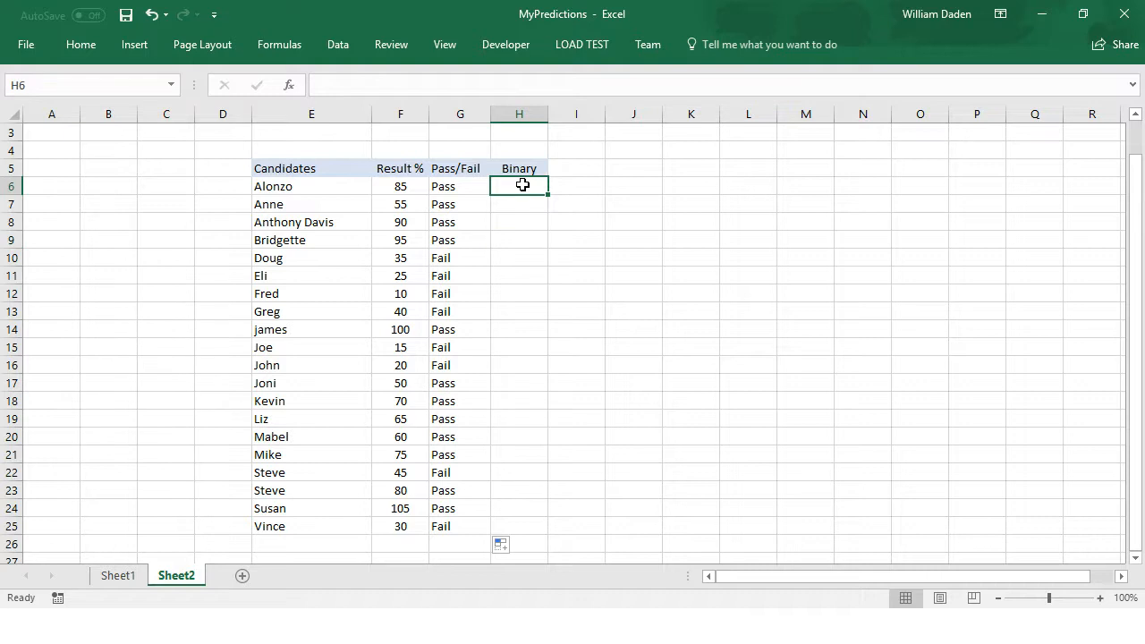
text(=)
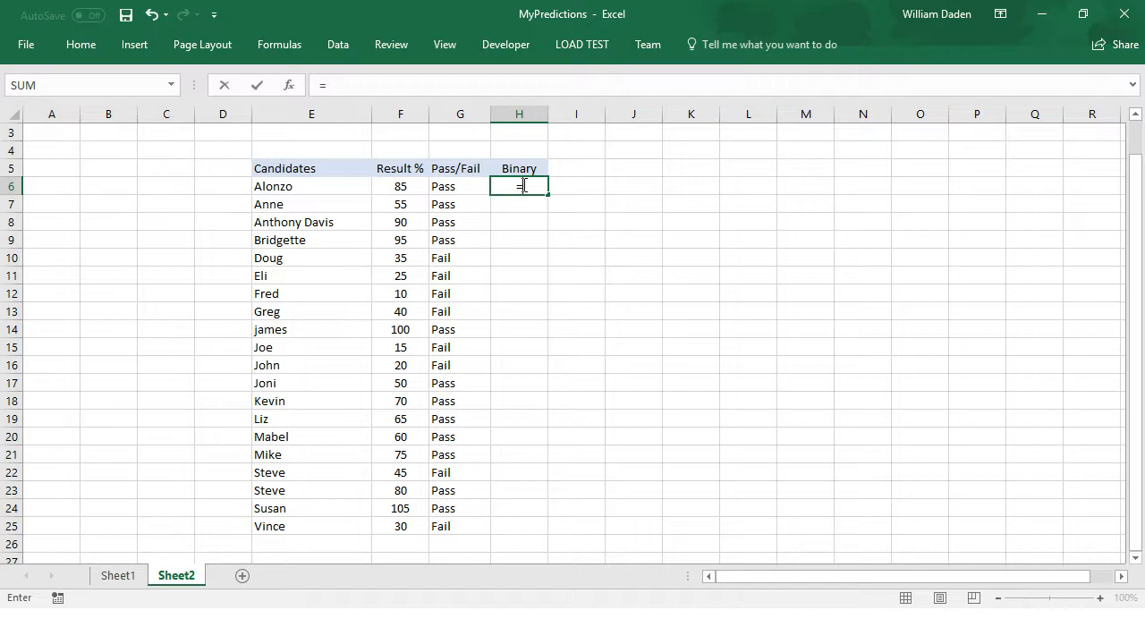
text(if)
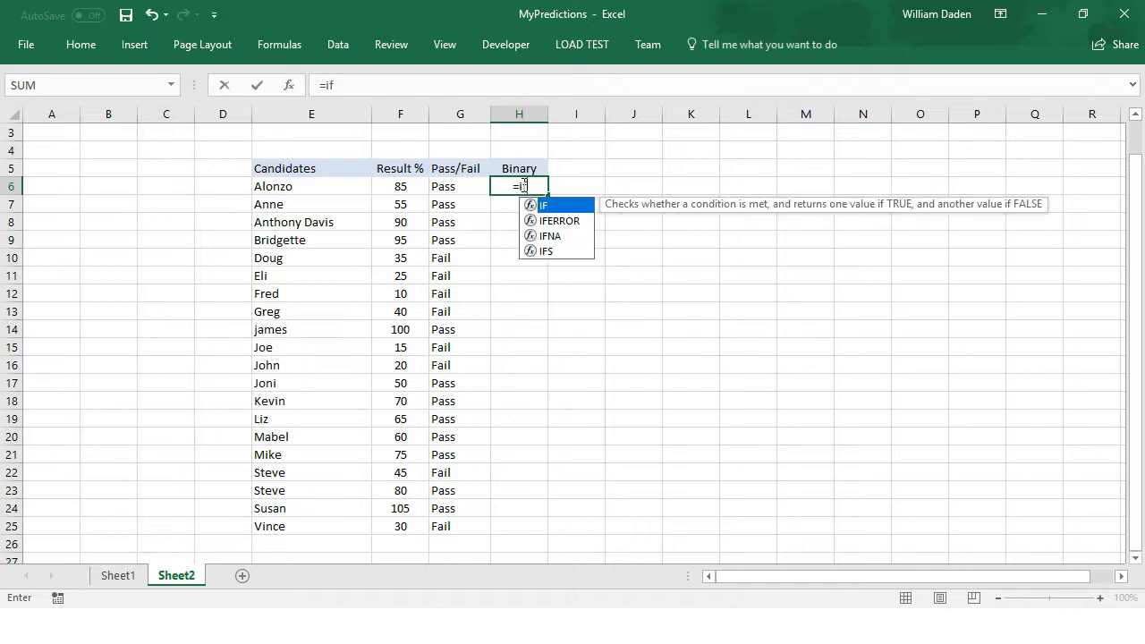
click(396, 188)
click(516, 186)
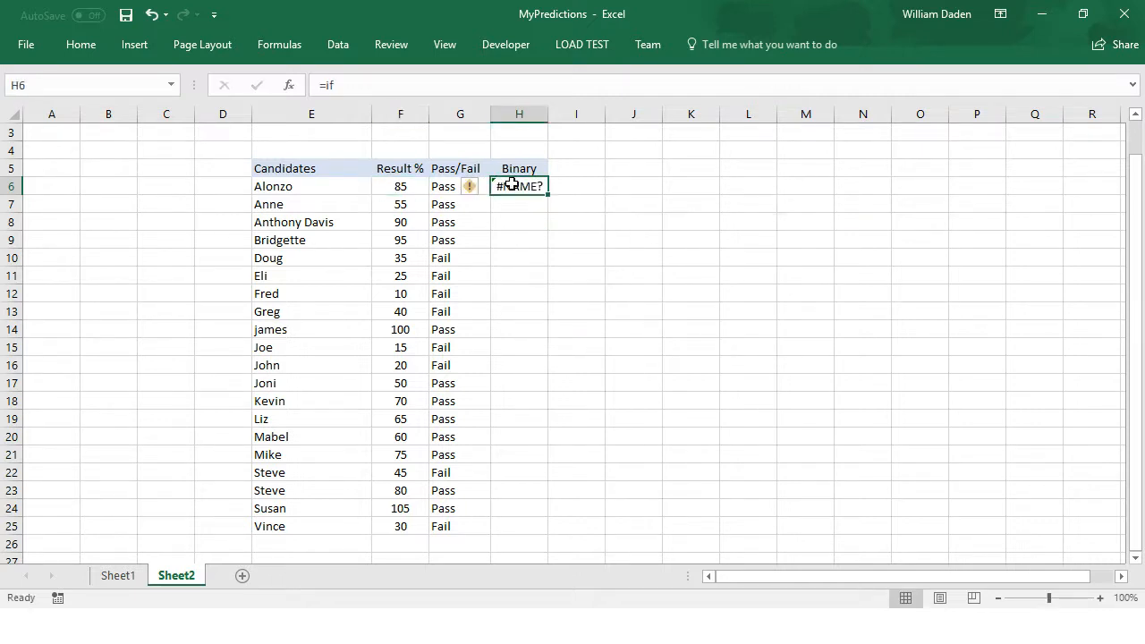
click(345, 83)
text(()
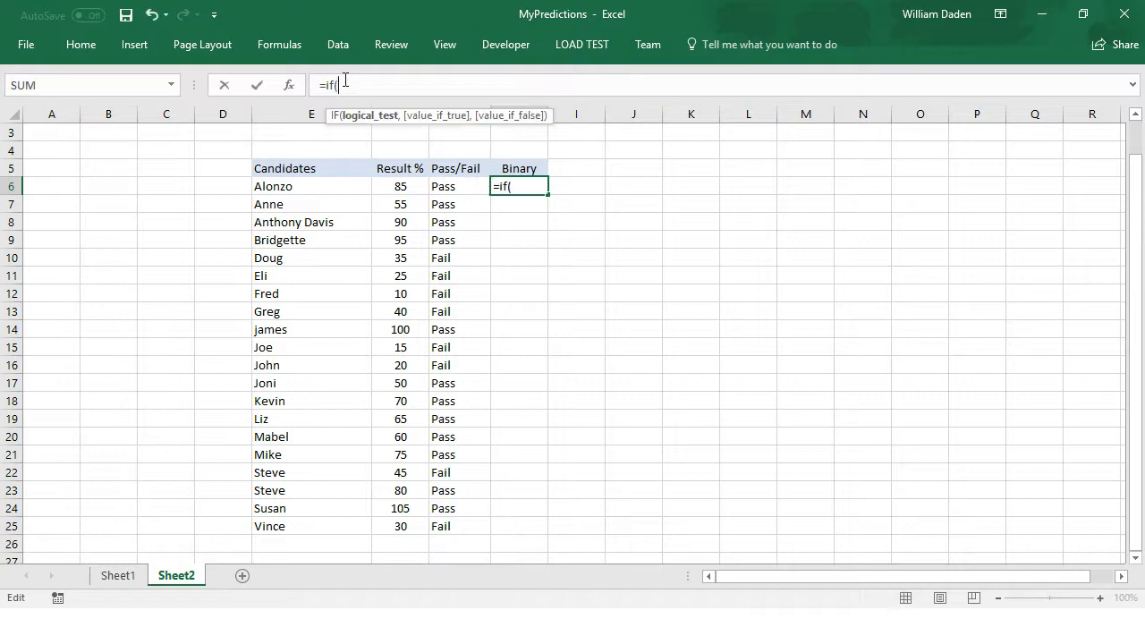
click(401, 186)
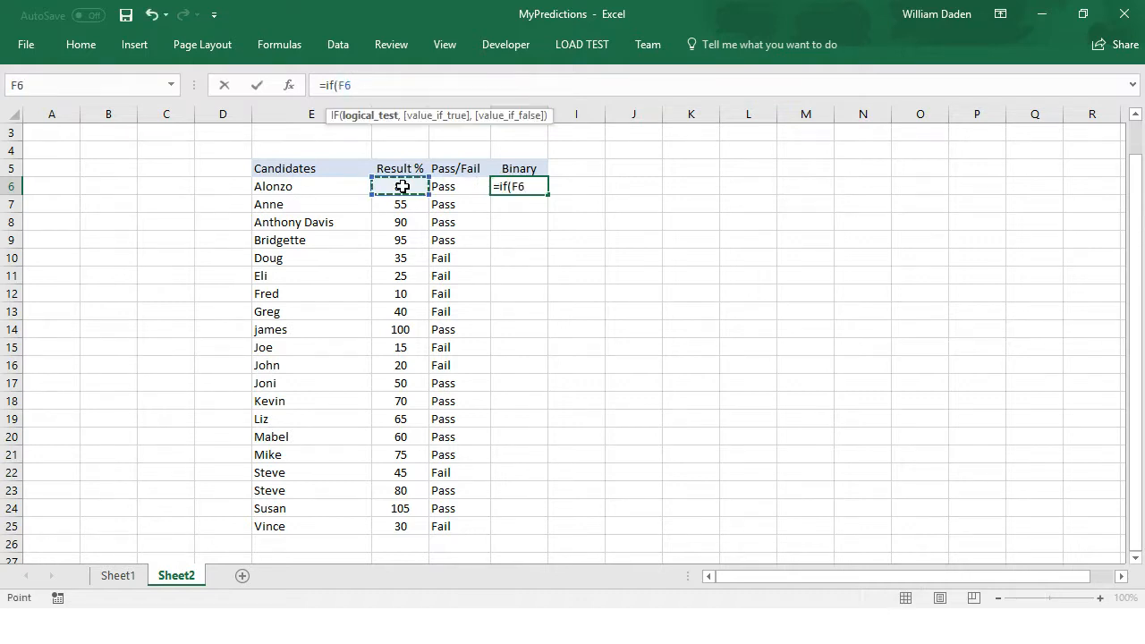
text(=>50,)
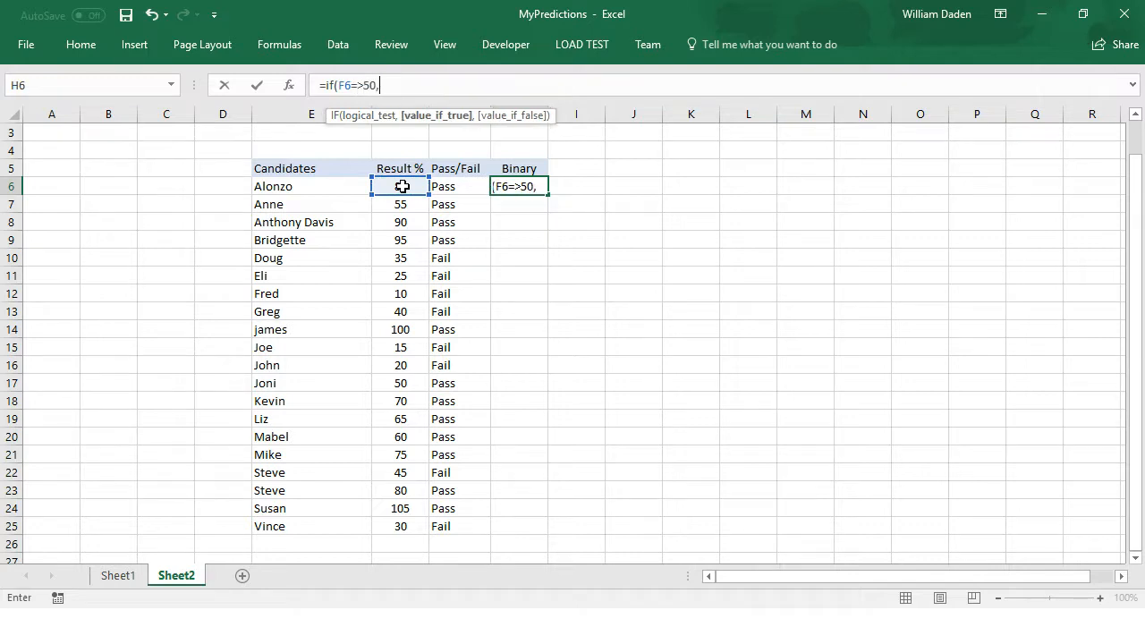
text(1,)
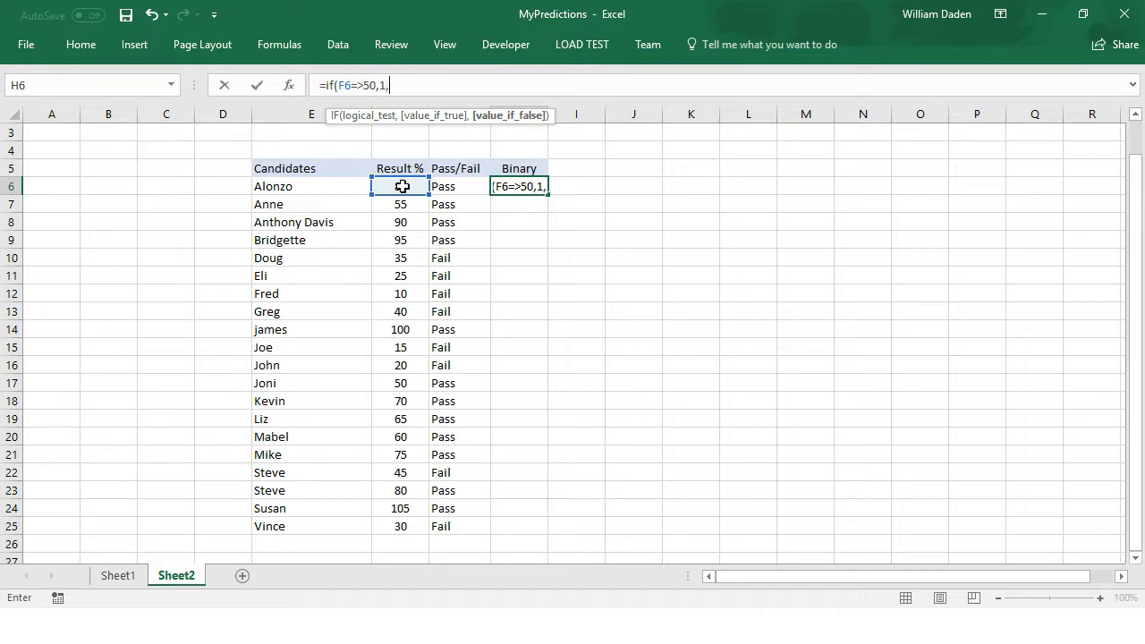
text(0))
key(Return)
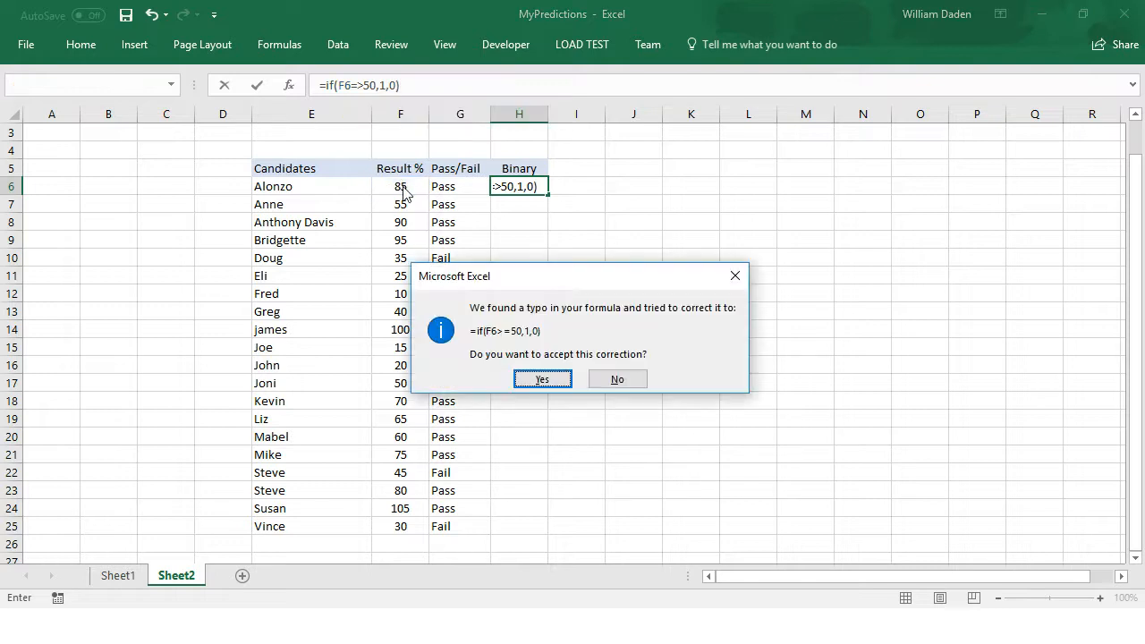
click(543, 380)
Fill the Binary formula from H6 down to H25 and check the copied formulas in H14 and H15.
click(525, 185)
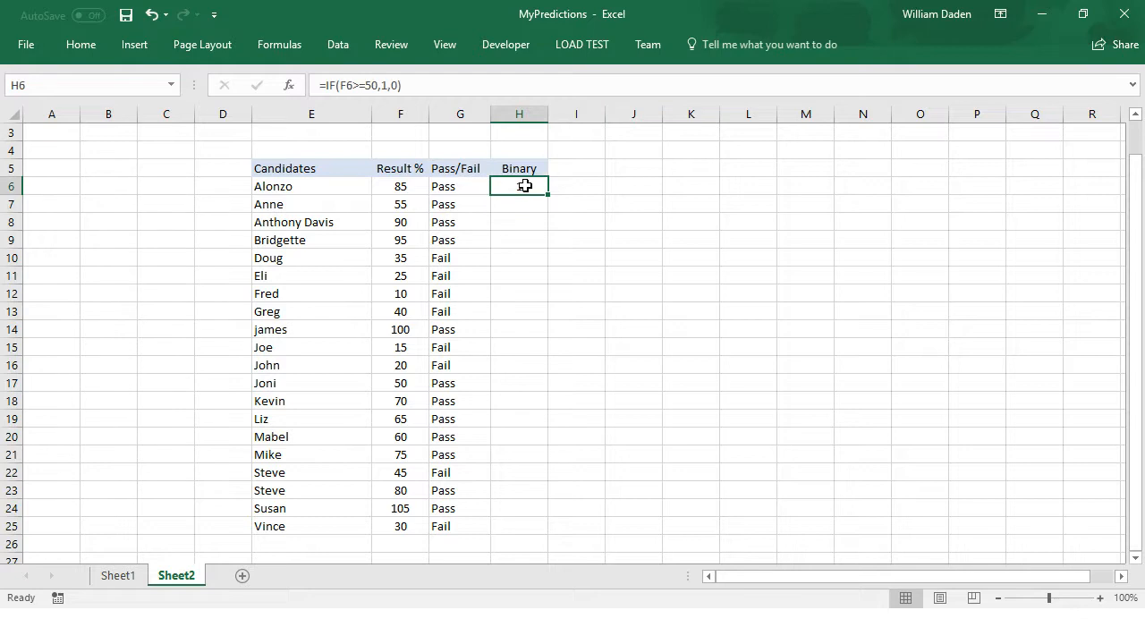
drag(548, 193, 550, 533)
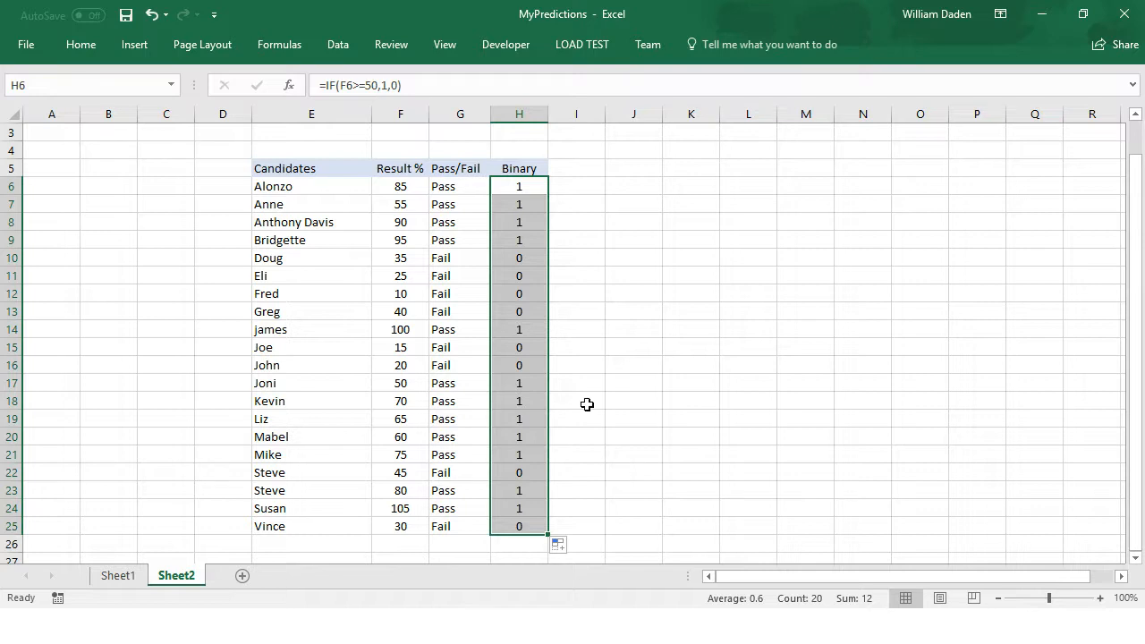
click(511, 328)
click(511, 327)
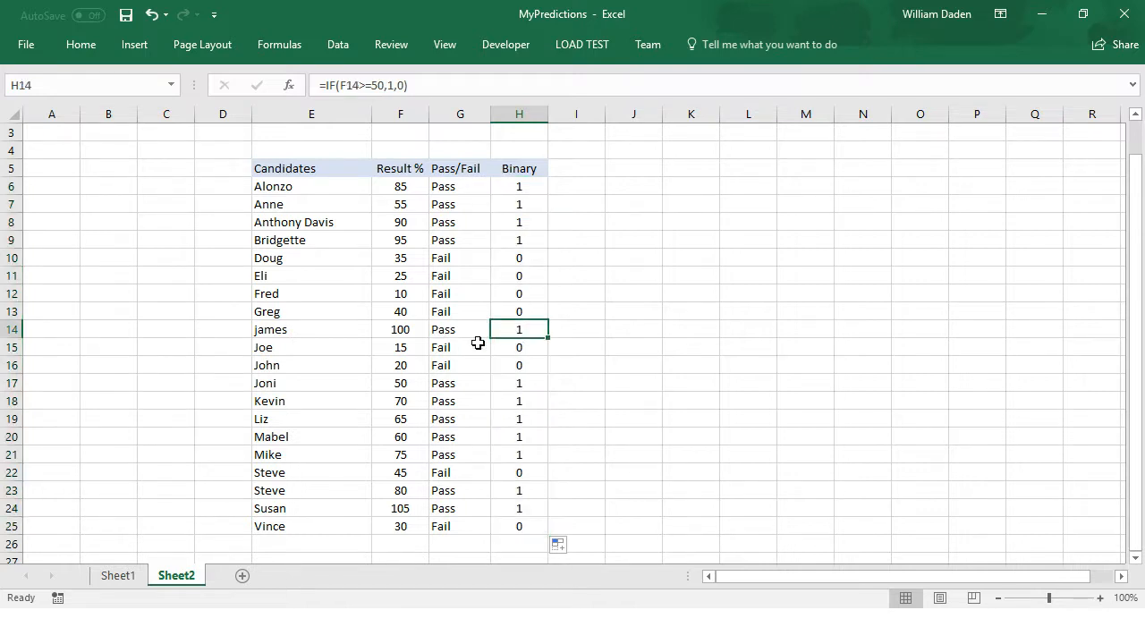
click(515, 346)
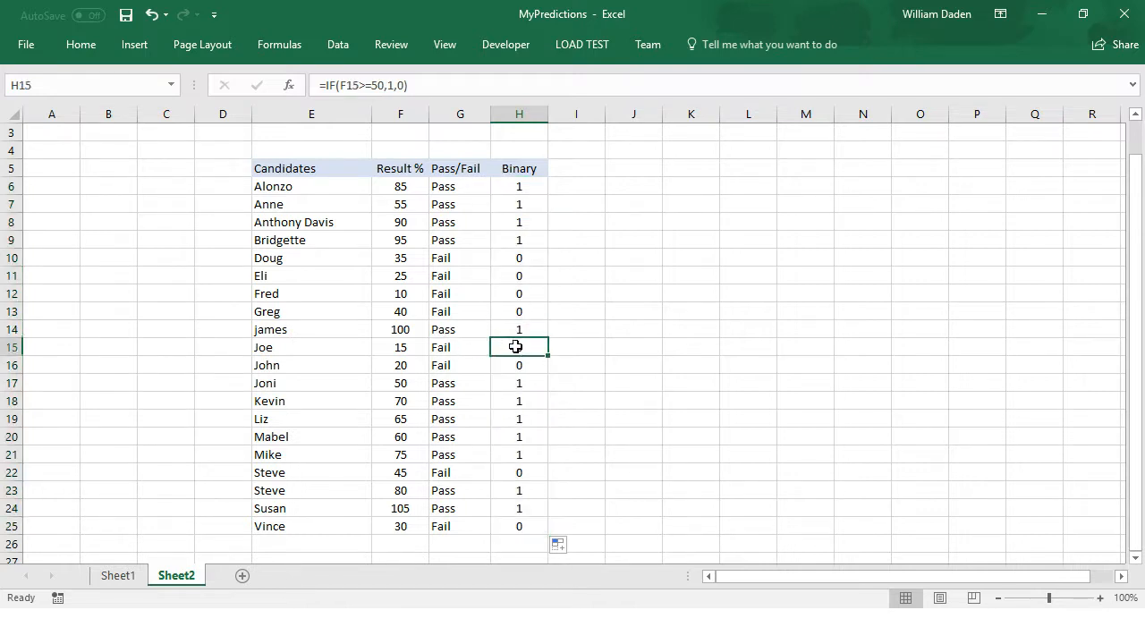
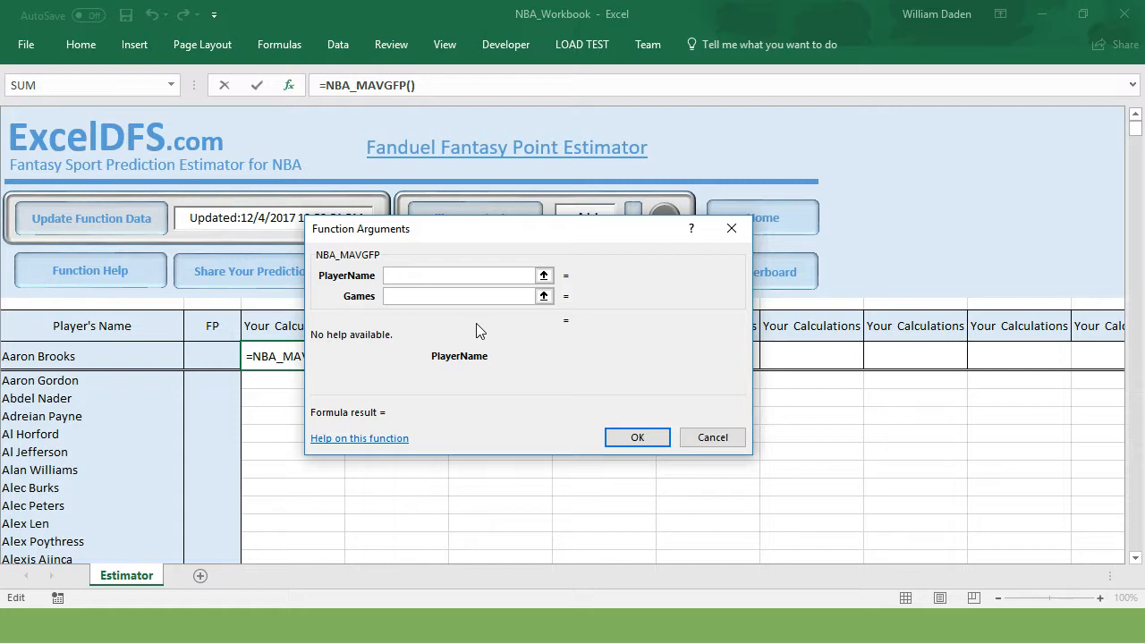
Complete the NBA_MAVGFP function in C4 of NBA_Workbook's Estimator sheet with A4 as PlayerName and 30 as Games.
click(88, 356)
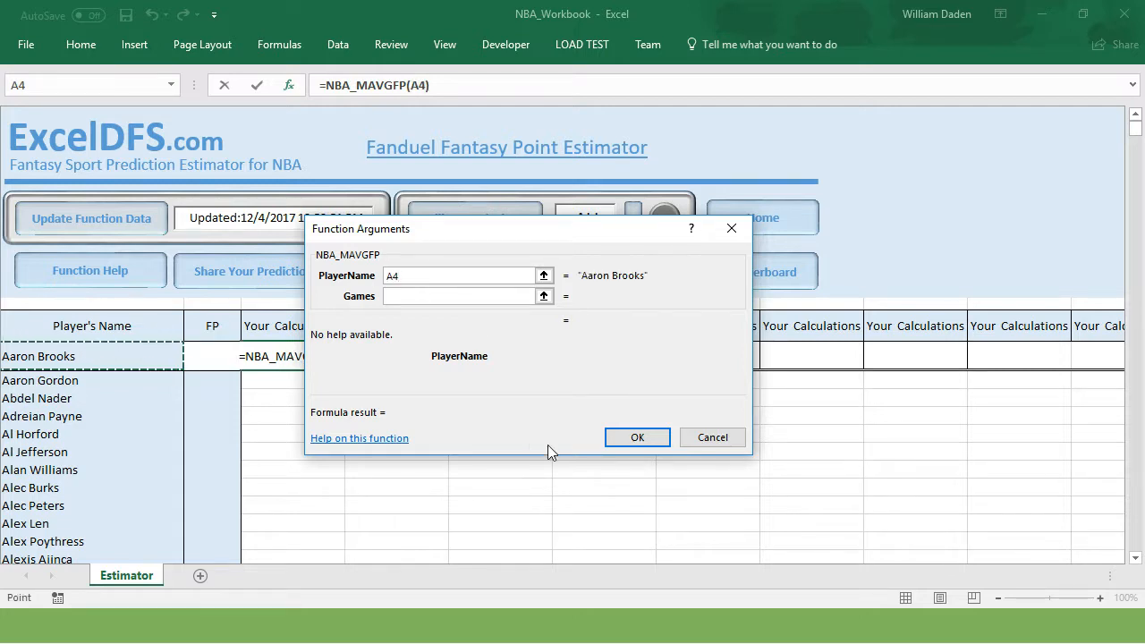
click(446, 296)
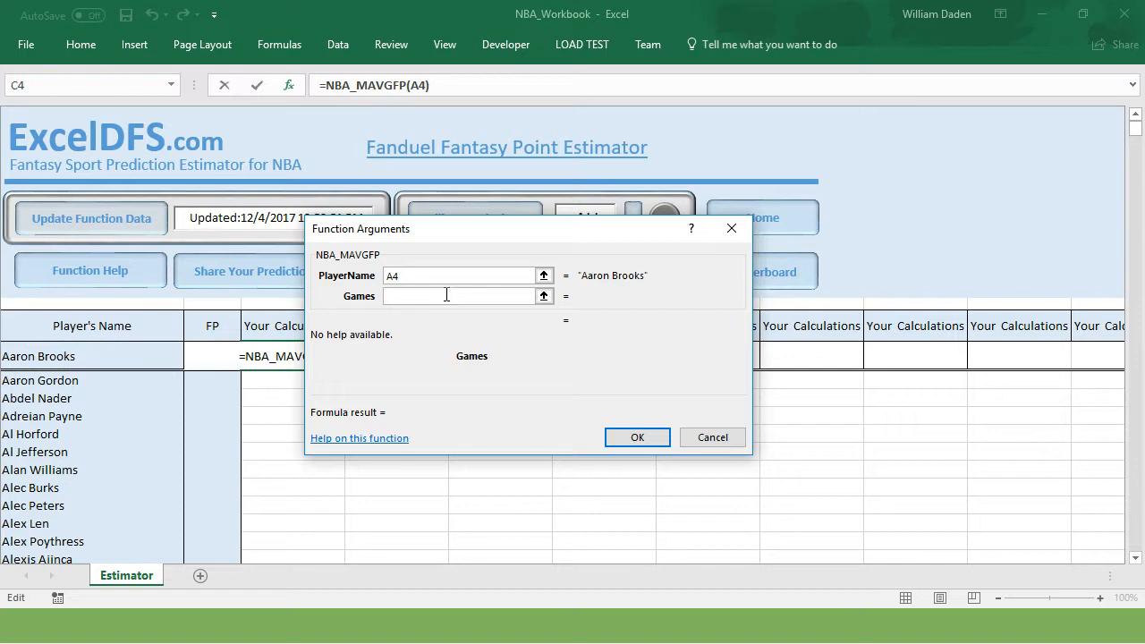
text(3)
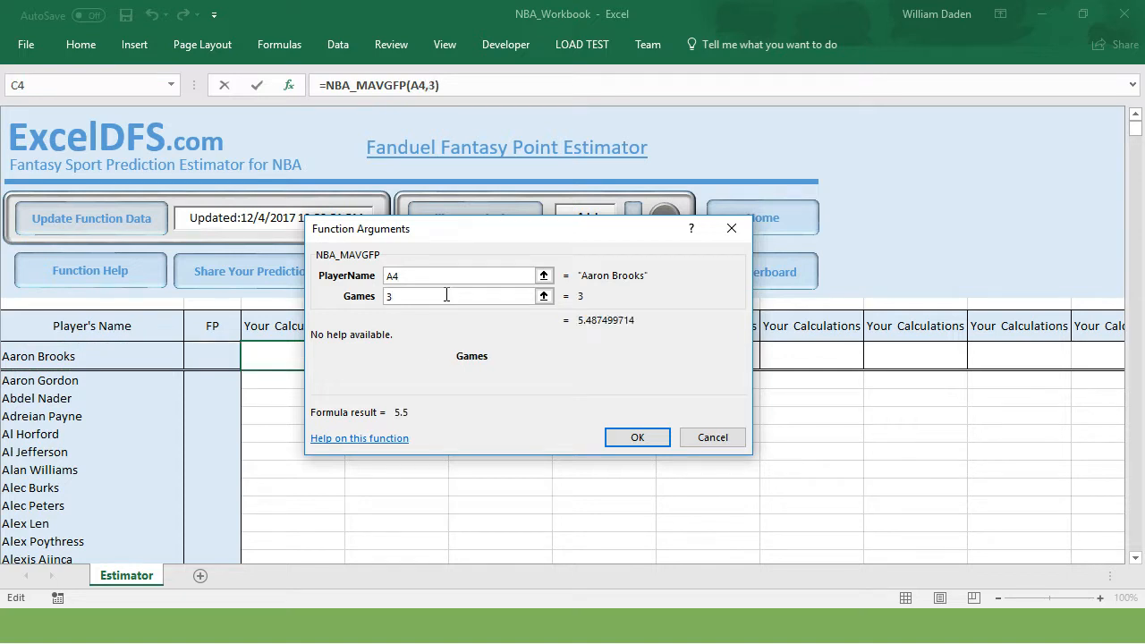
text(0)
click(633, 439)
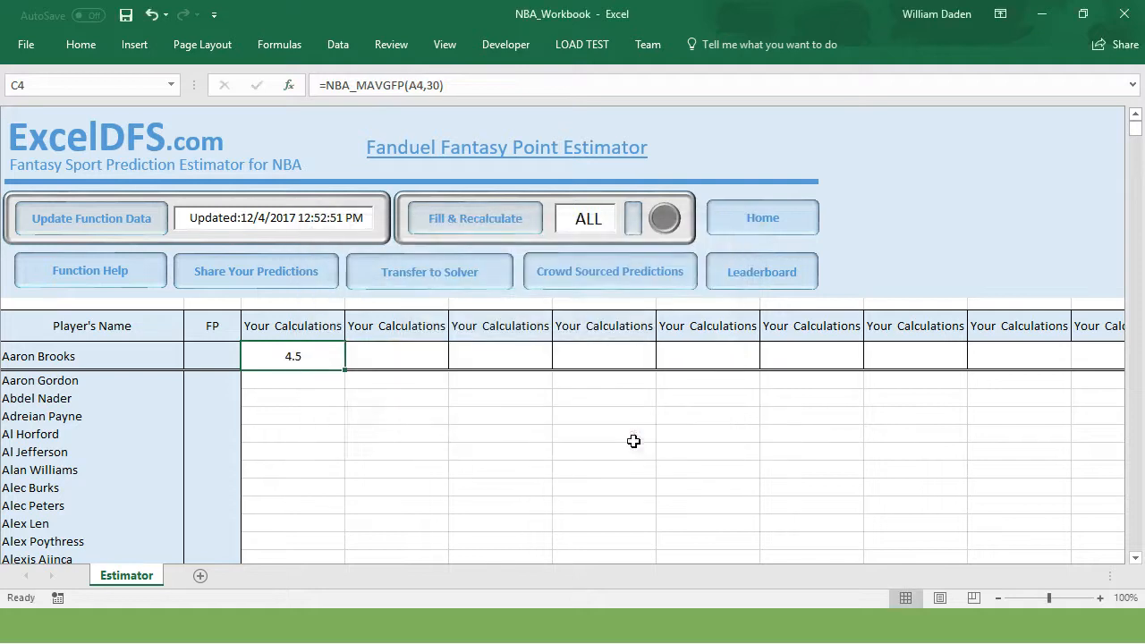
click(396, 440)
click(295, 358)
click(382, 407)
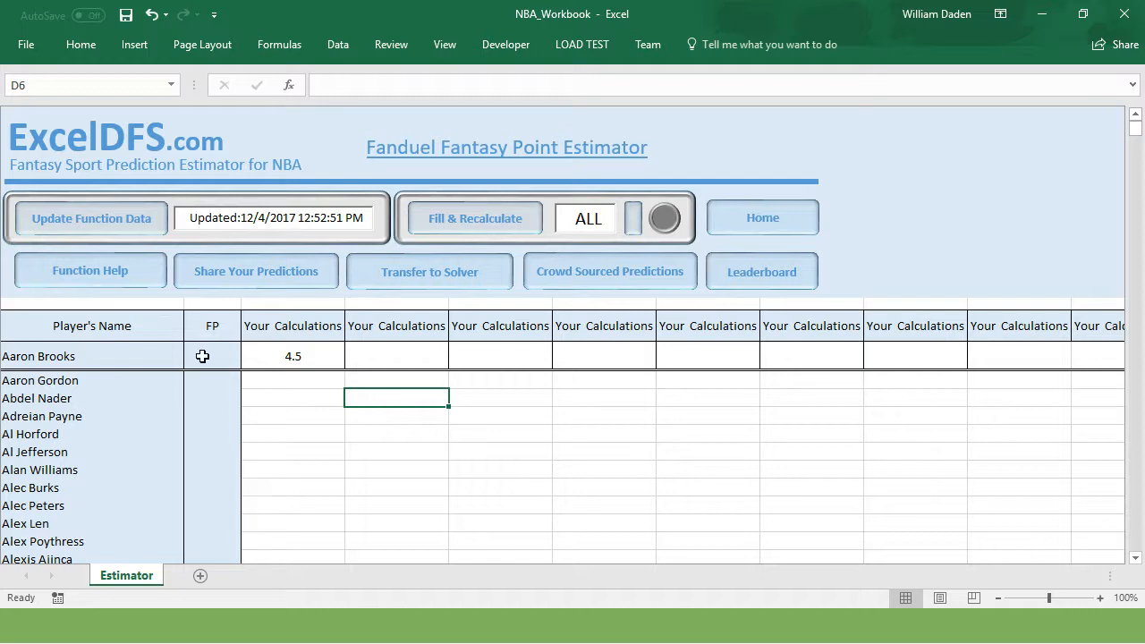
Link the FP cell B4 to the first Your Calculations result with the formula =C4.
click(208, 359)
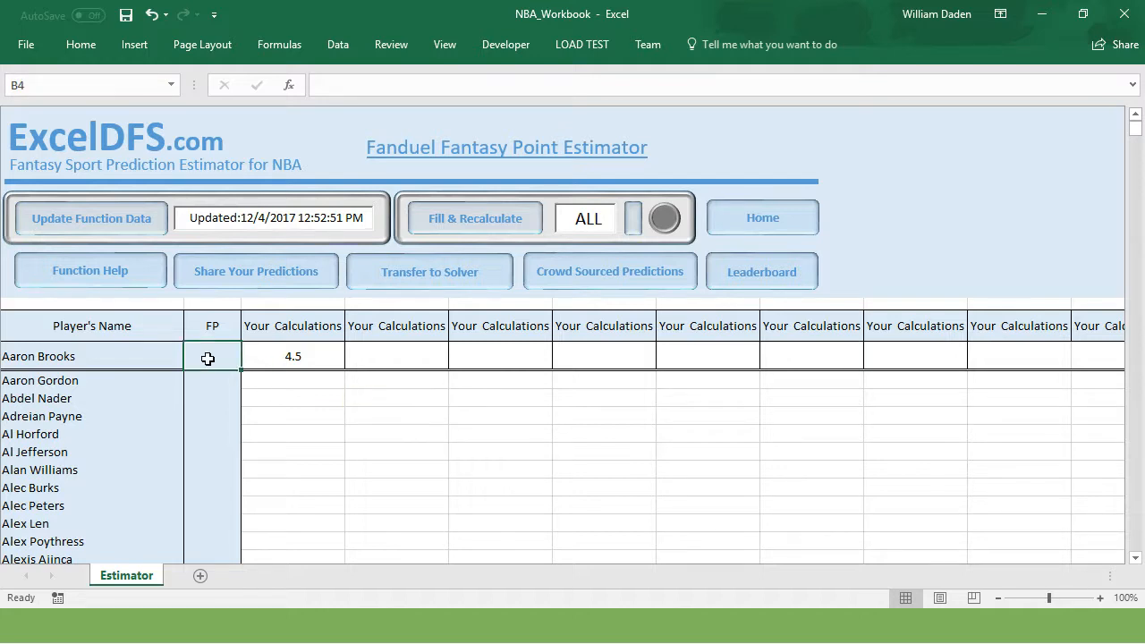
text(=)
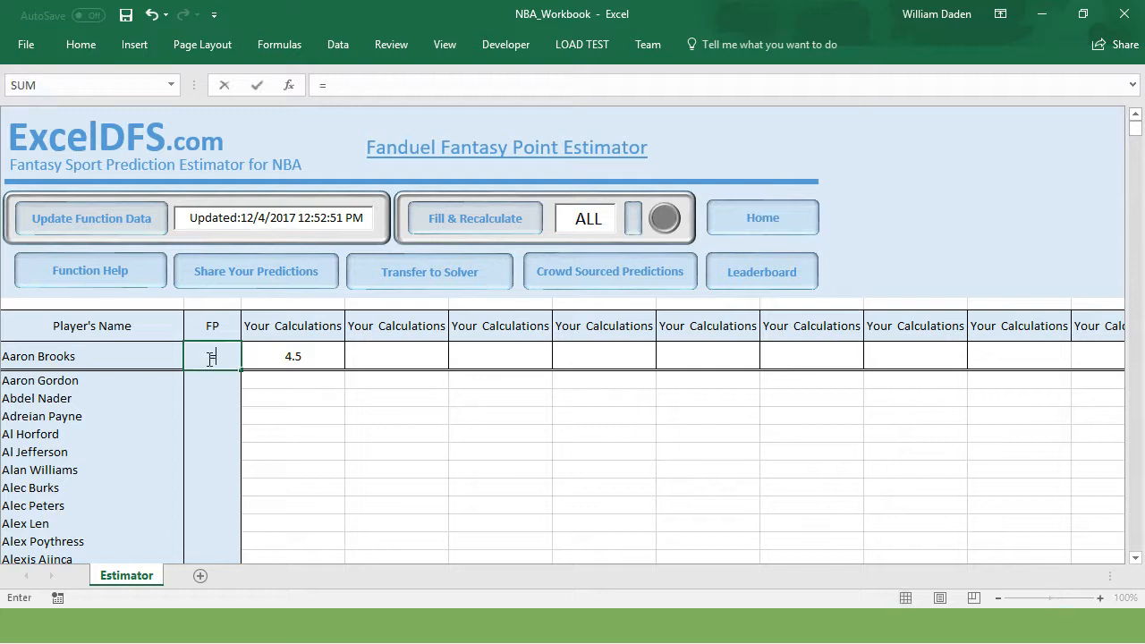
click(292, 358)
key(Return)
click(295, 419)
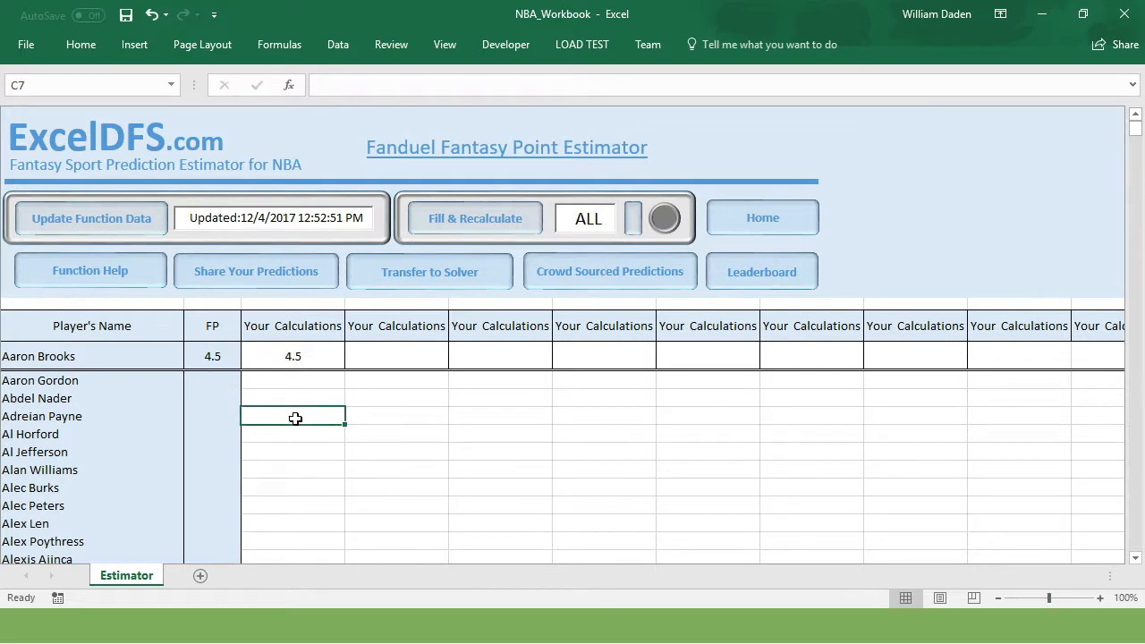
Fill and recalculate the Estimator formulas for all players, agreeing to the long calculation.
click(465, 226)
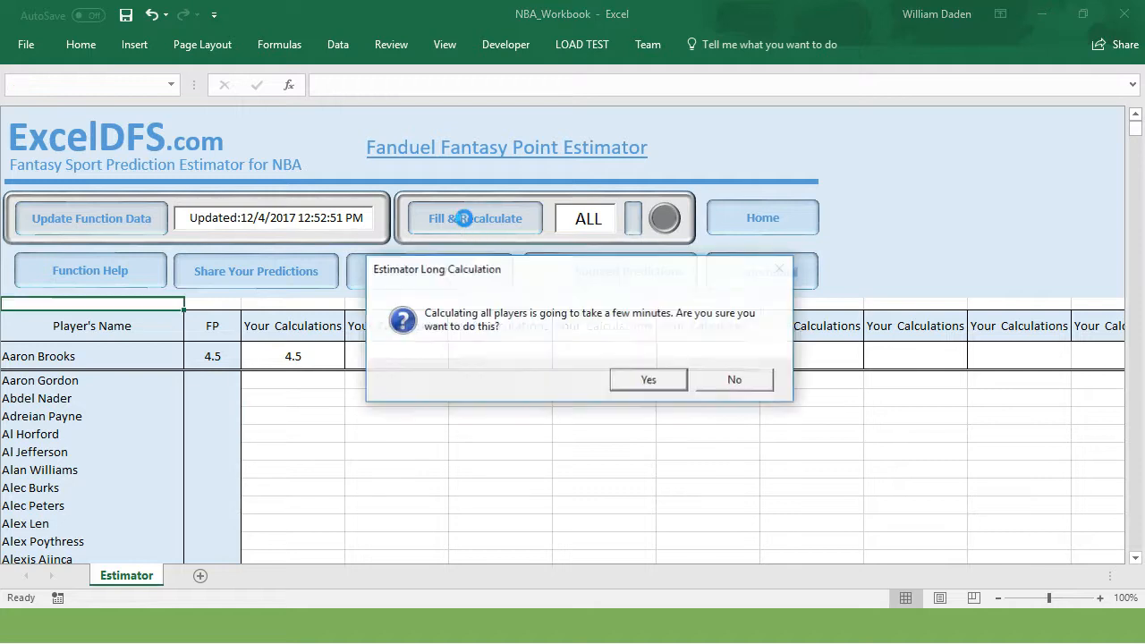
click(649, 380)
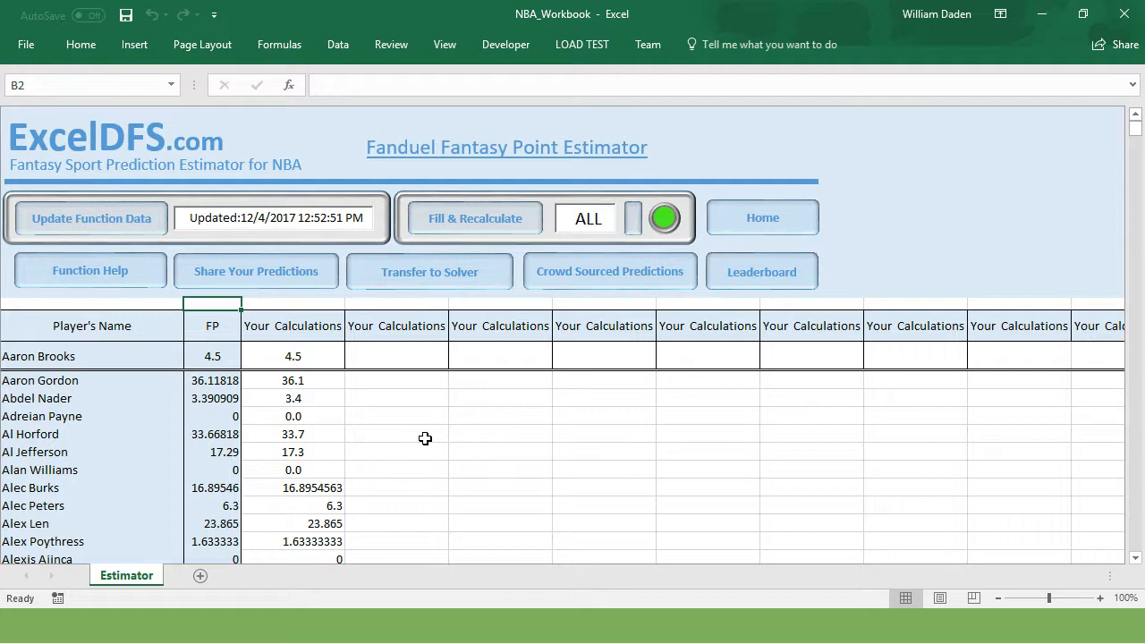
click(387, 414)
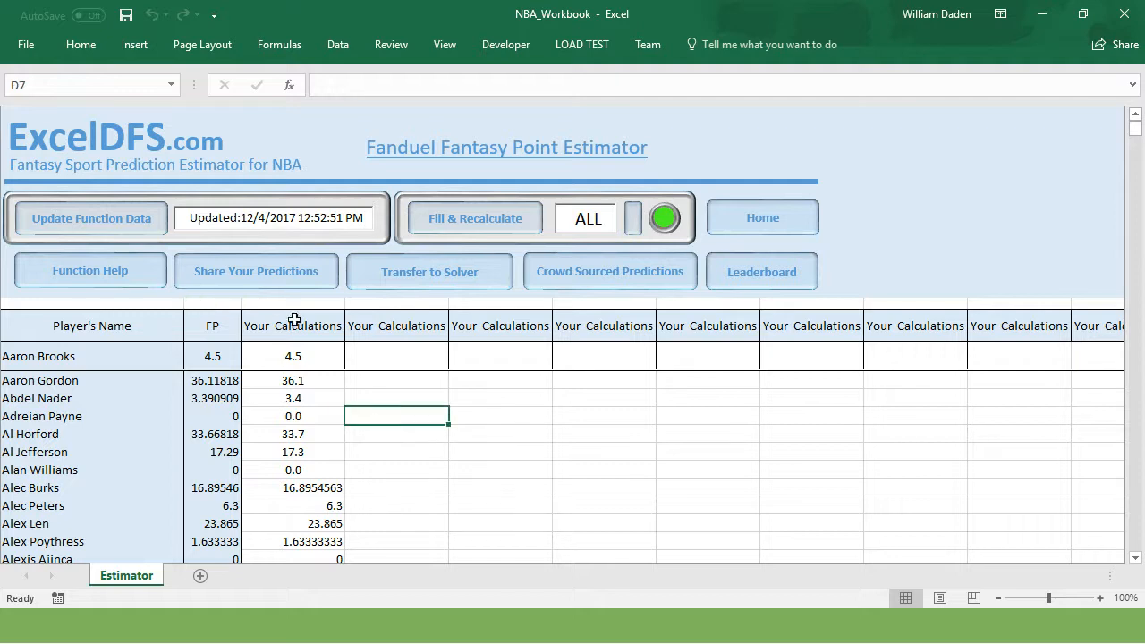
Transfer the FP predictions to the Solver and check the formula in C4 and the FP value in B8.
click(434, 271)
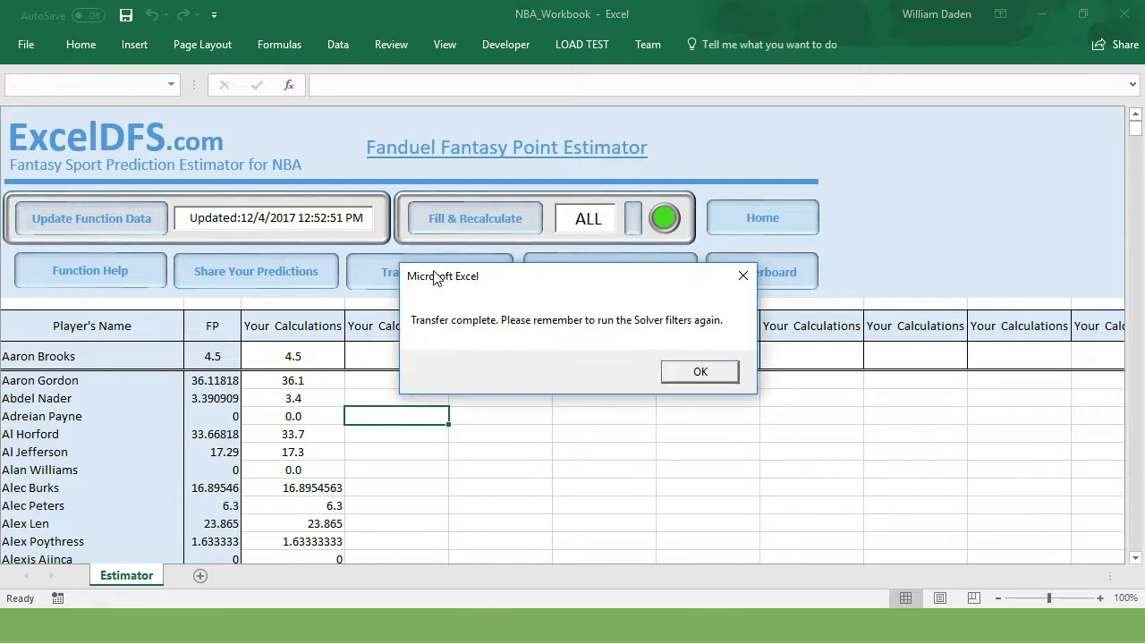
click(700, 372)
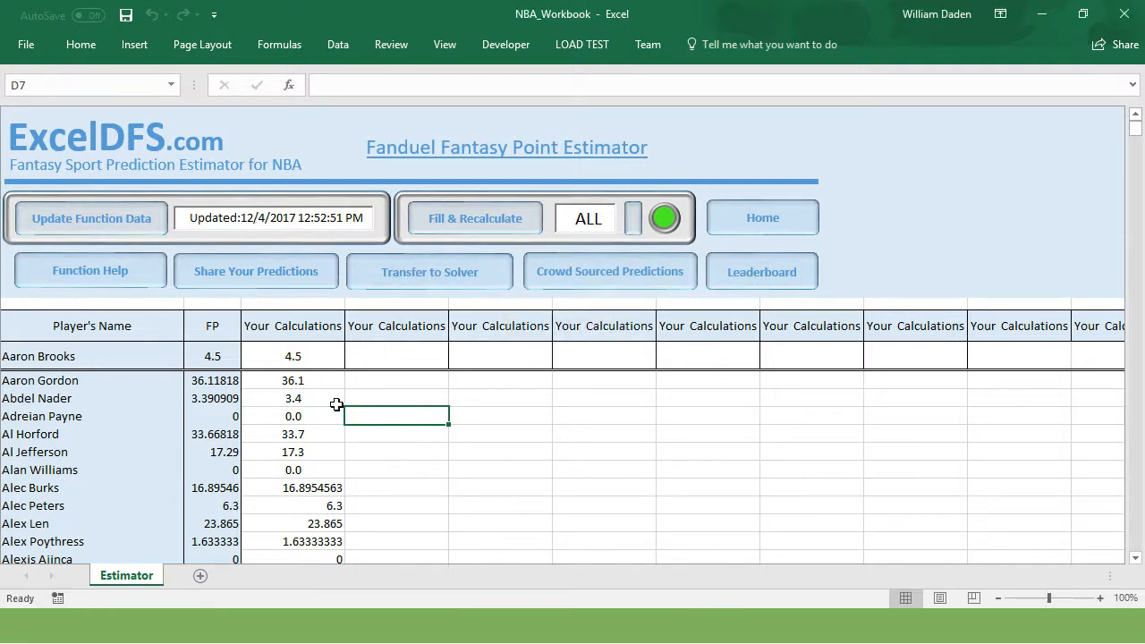
click(296, 355)
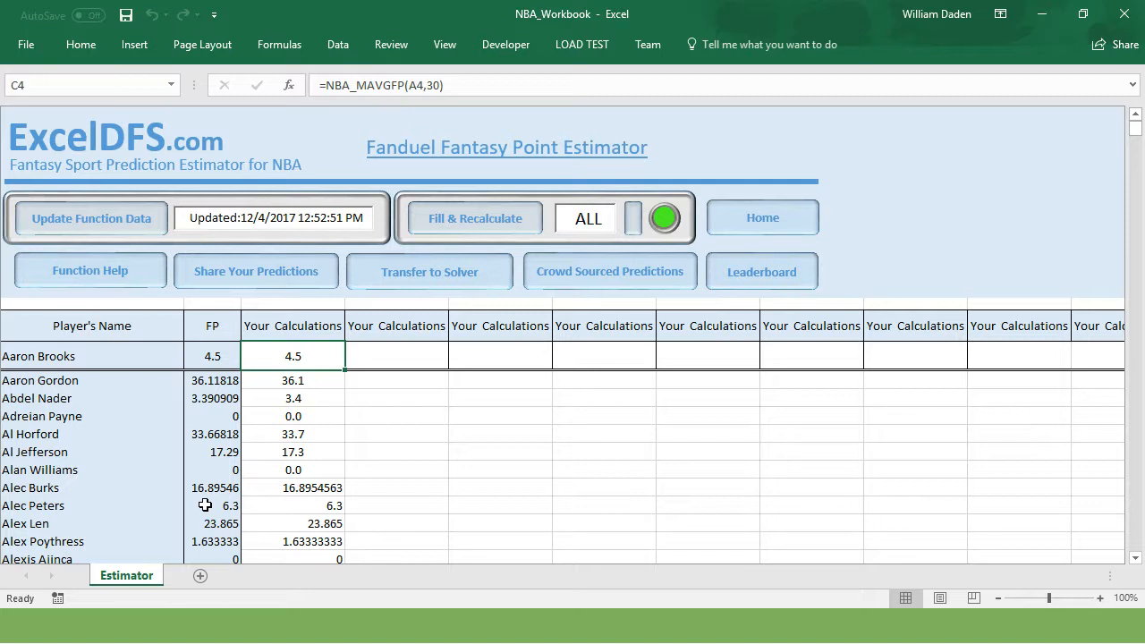
click(216, 436)
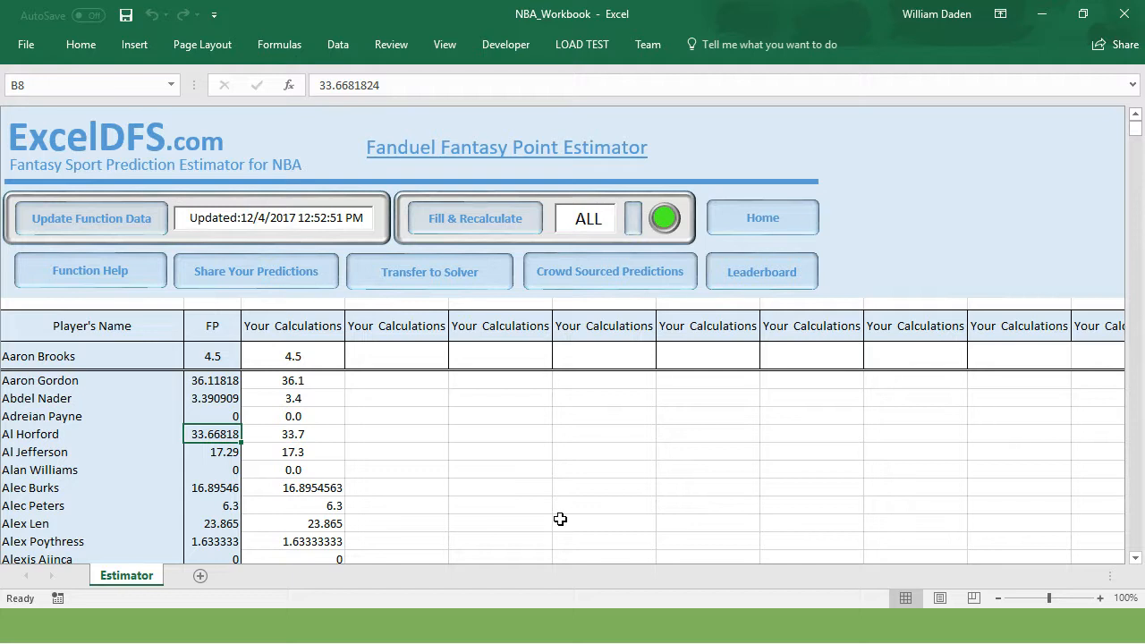
Clear the FP formula in B4 and the NBA_MAVGFP formula in C4.
click(216, 361)
key(Delete)
click(415, 472)
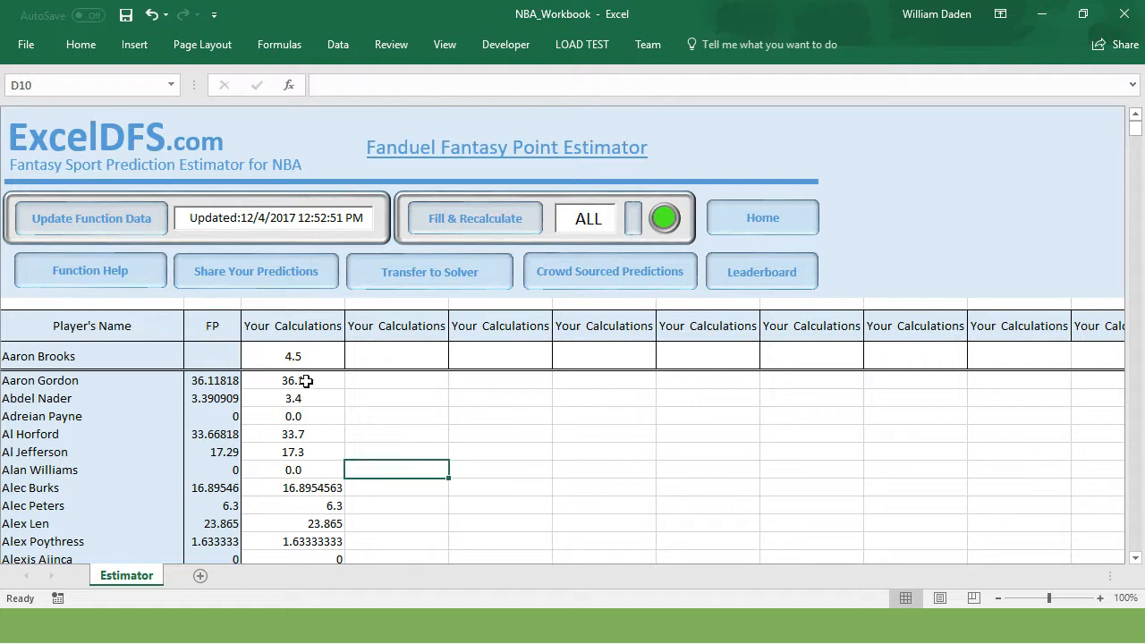
click(290, 356)
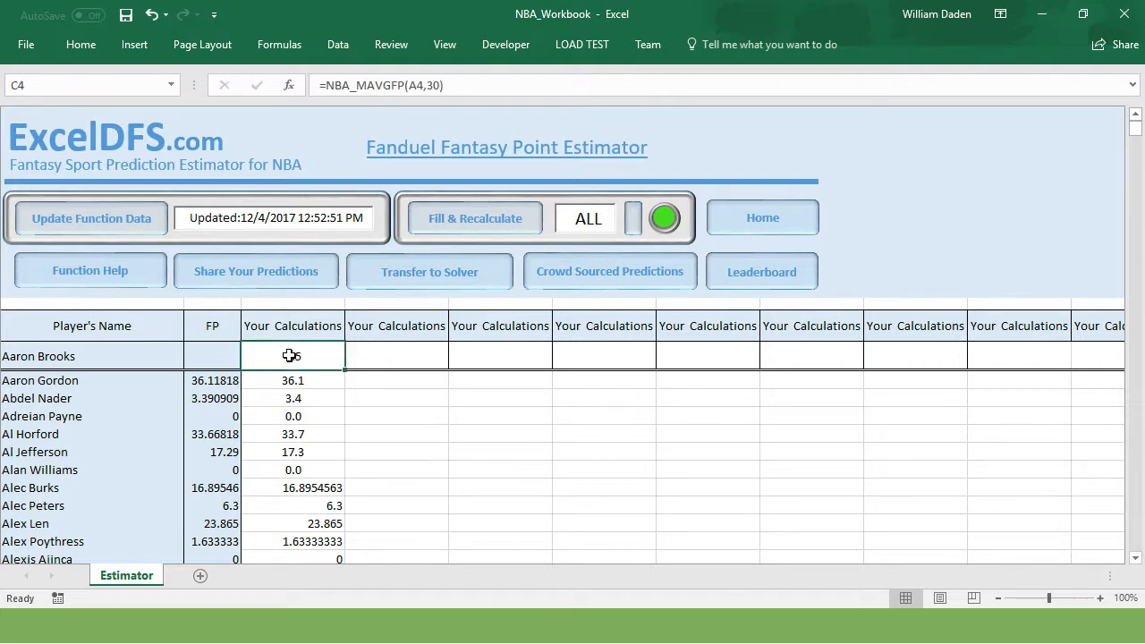
key(Delete)
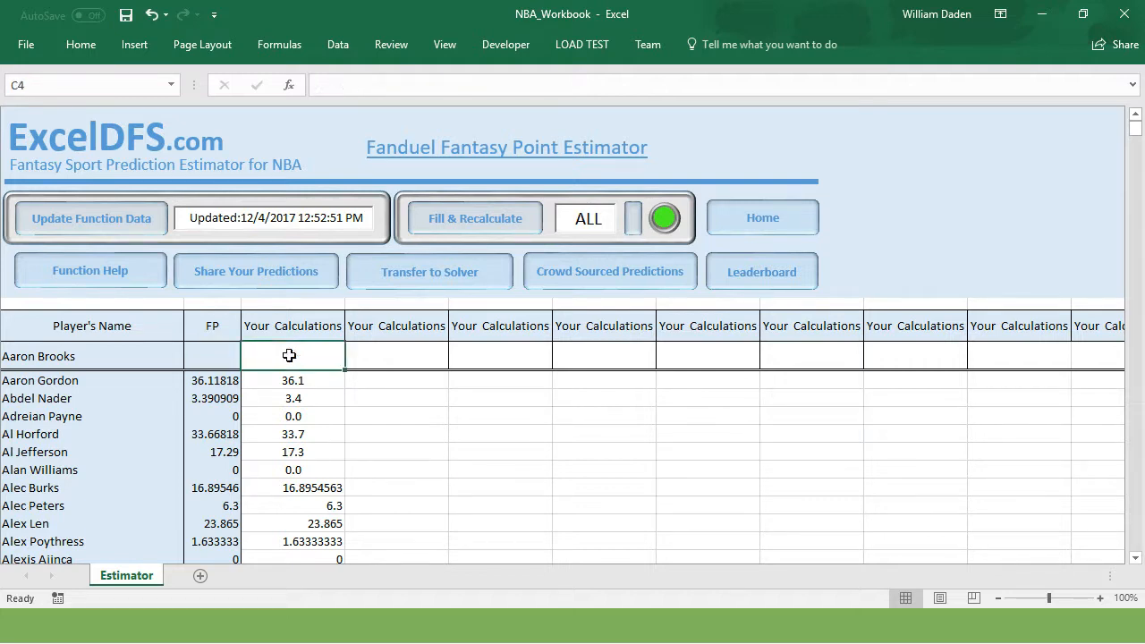
click(397, 451)
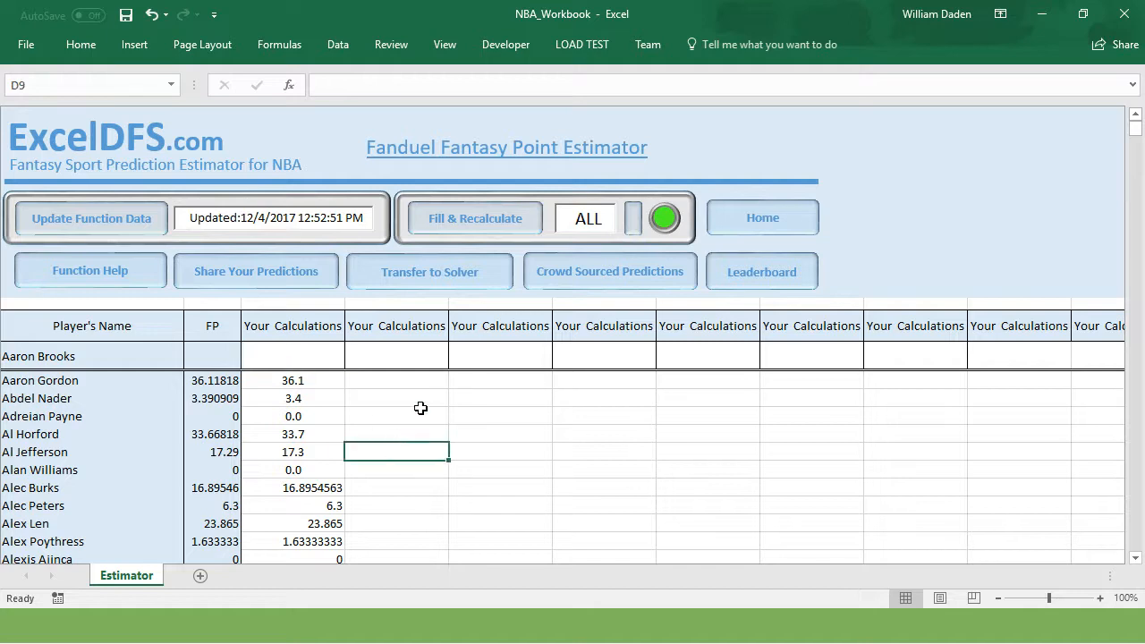
Run Fill & Recalculate for all players with the emptied formula row to clear the FP and calculation columns.
click(492, 219)
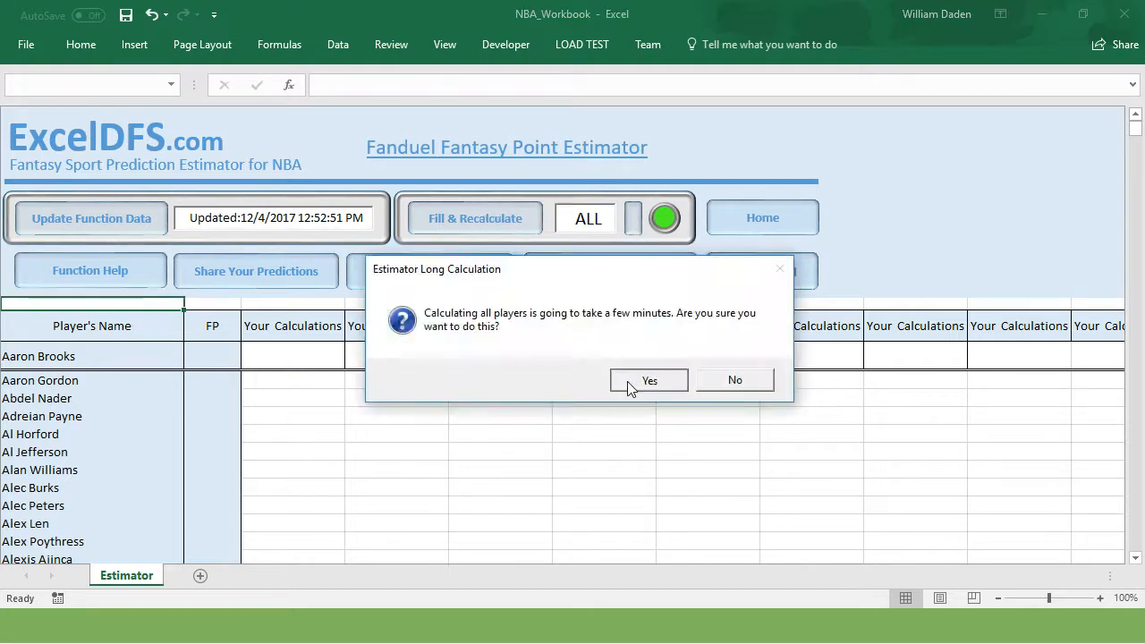
click(645, 379)
click(407, 394)
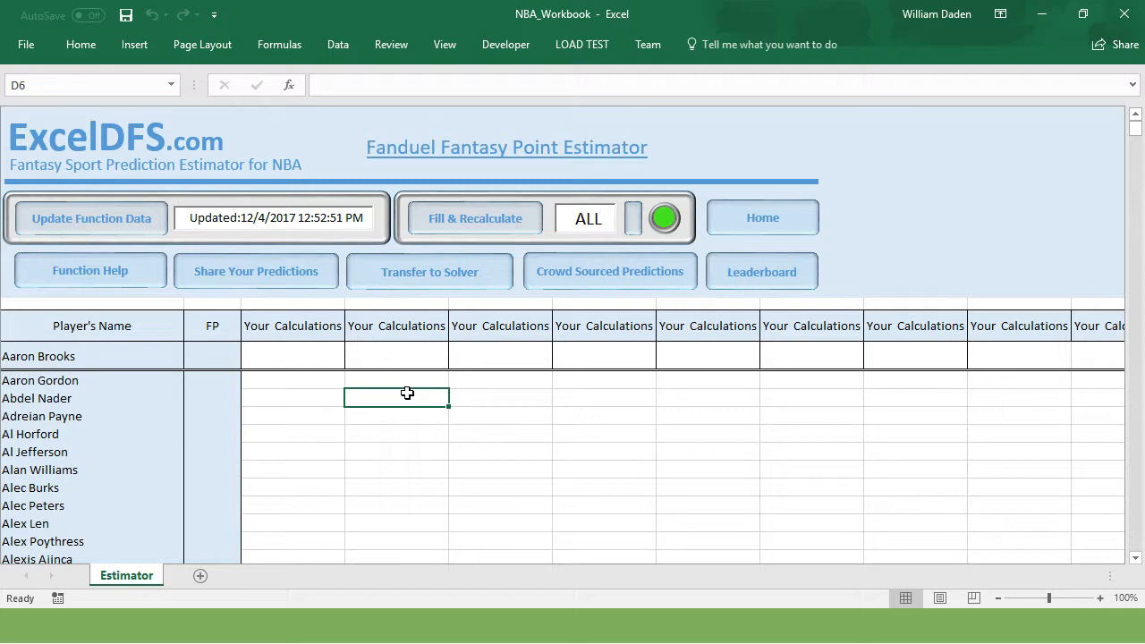
Rename the first two calculation column headers in C3 and D3 as Base_Score and Games.
click(296, 330)
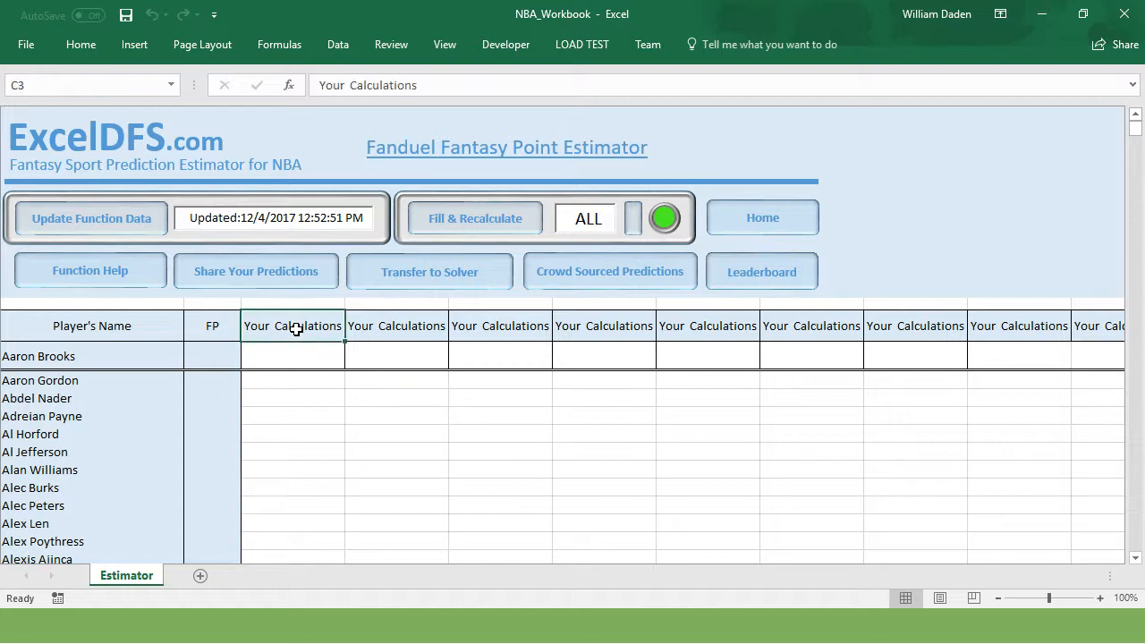
text(Base)
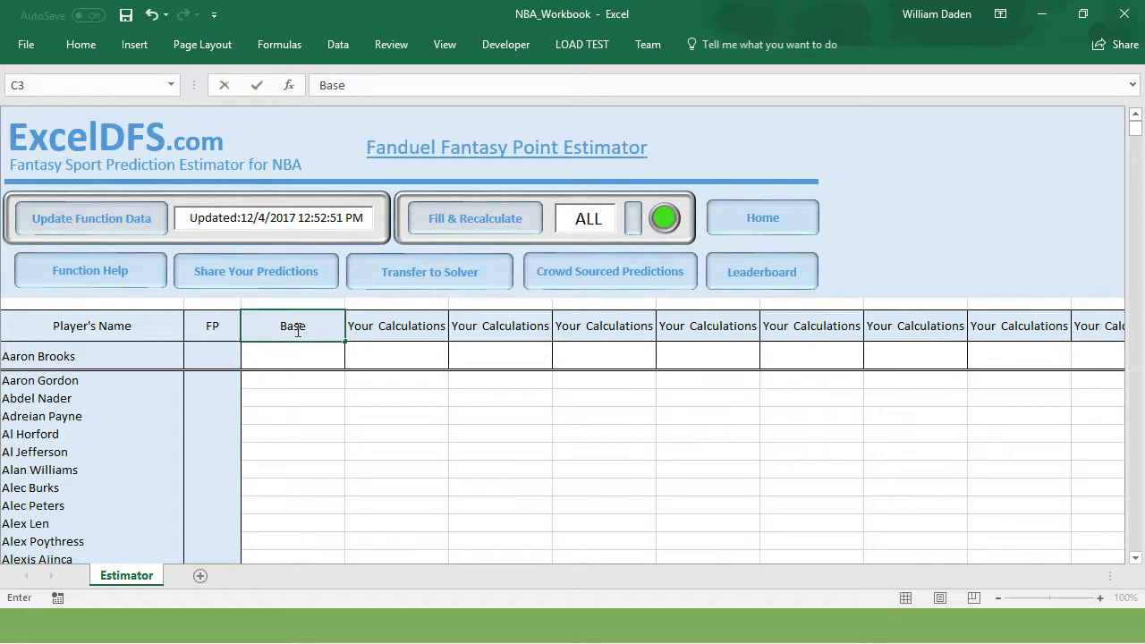
text(_Score)
click(391, 328)
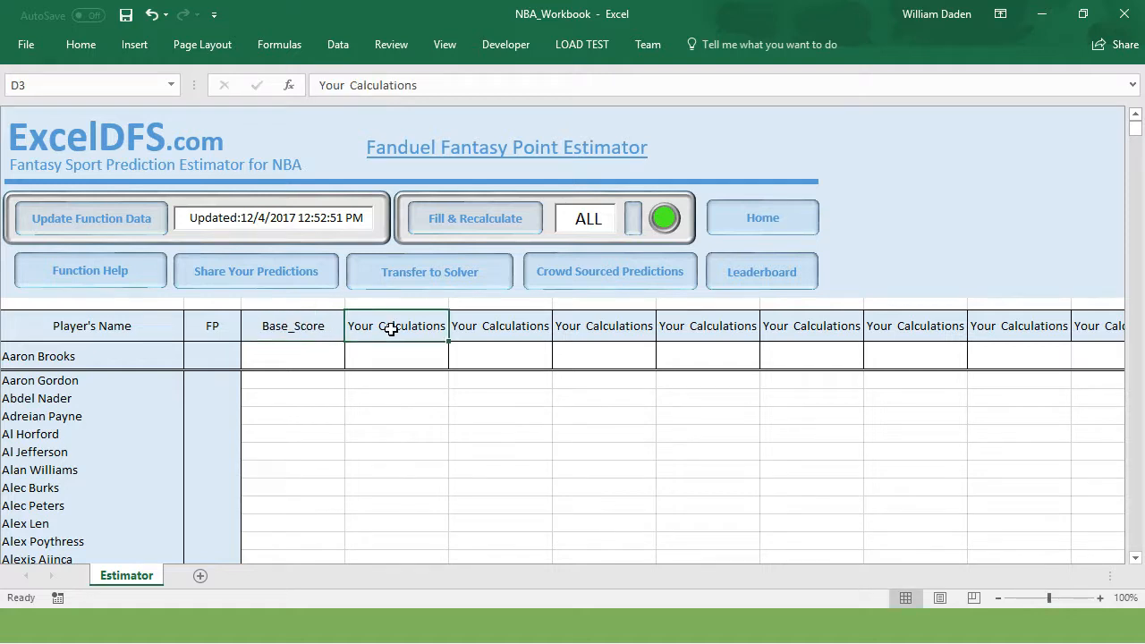
text(Games)
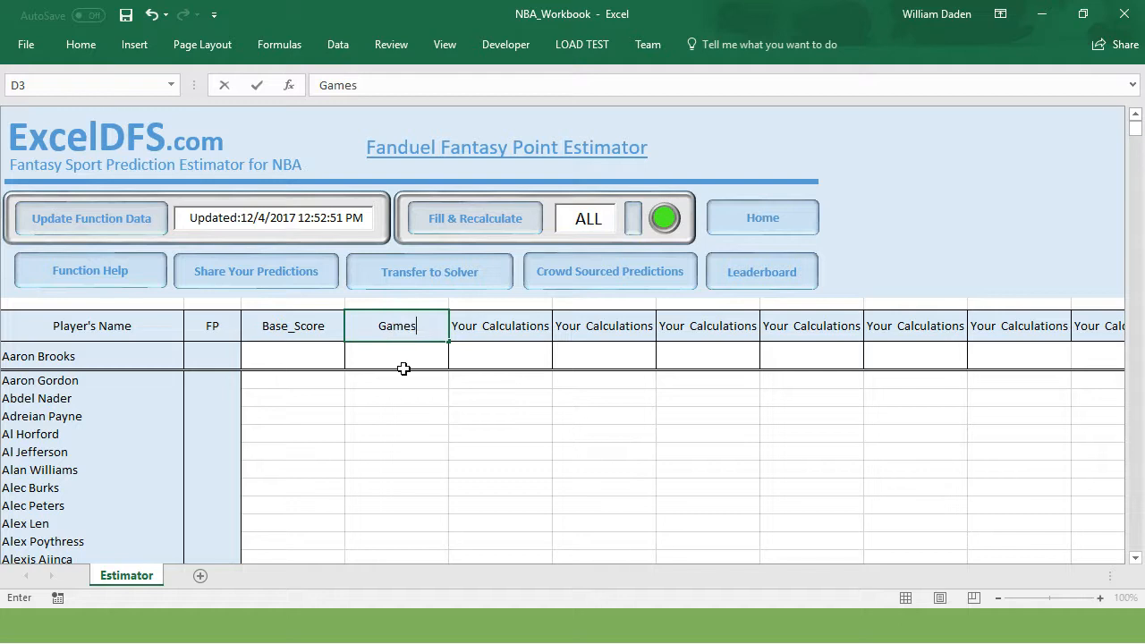
click(396, 436)
Fill the Base_Score and Games header cells with standard yellow.
drag(285, 331, 379, 332)
click(87, 49)
click(220, 106)
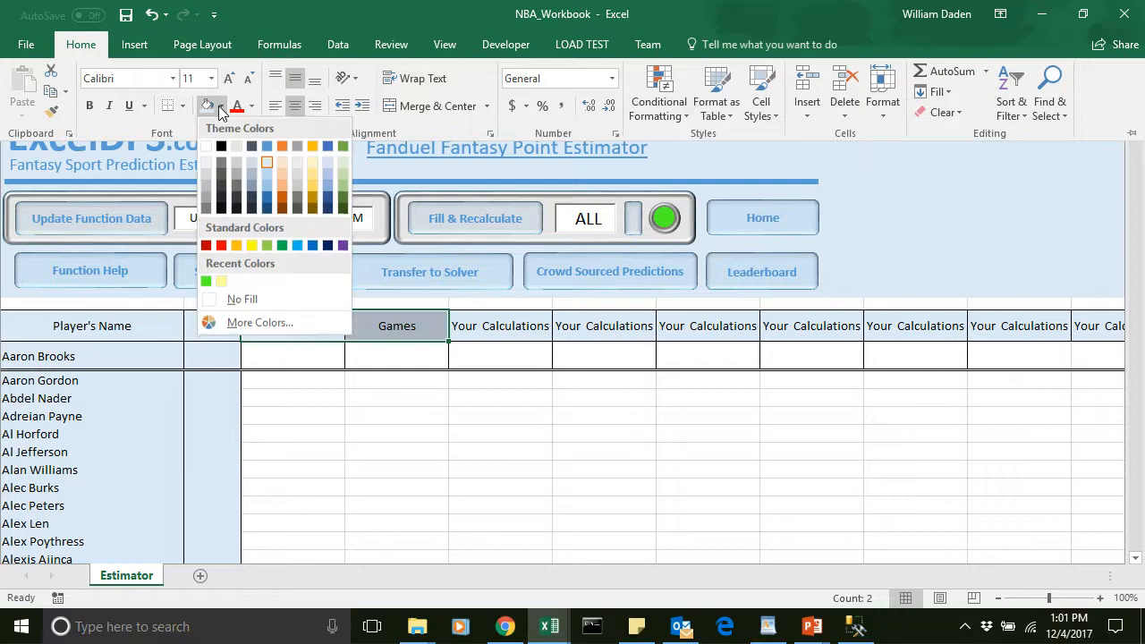
click(251, 247)
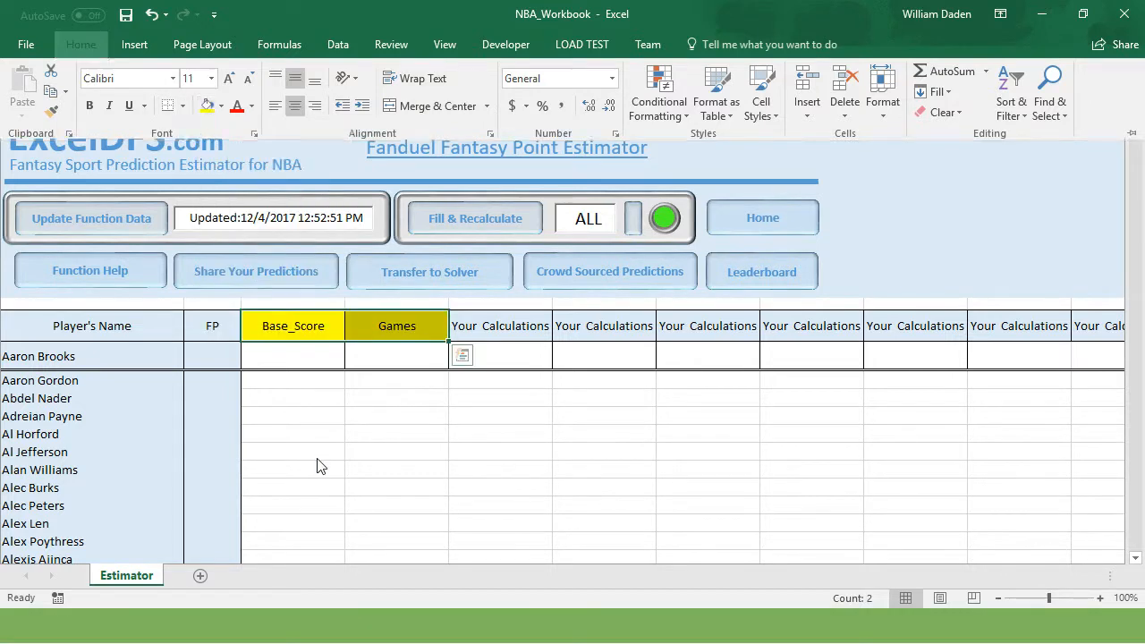
click(311, 394)
Enter the formula =NBA_MAVGFP(A4,D4) in the Base_Score cell C4, using the player's name and Games cell.
click(292, 352)
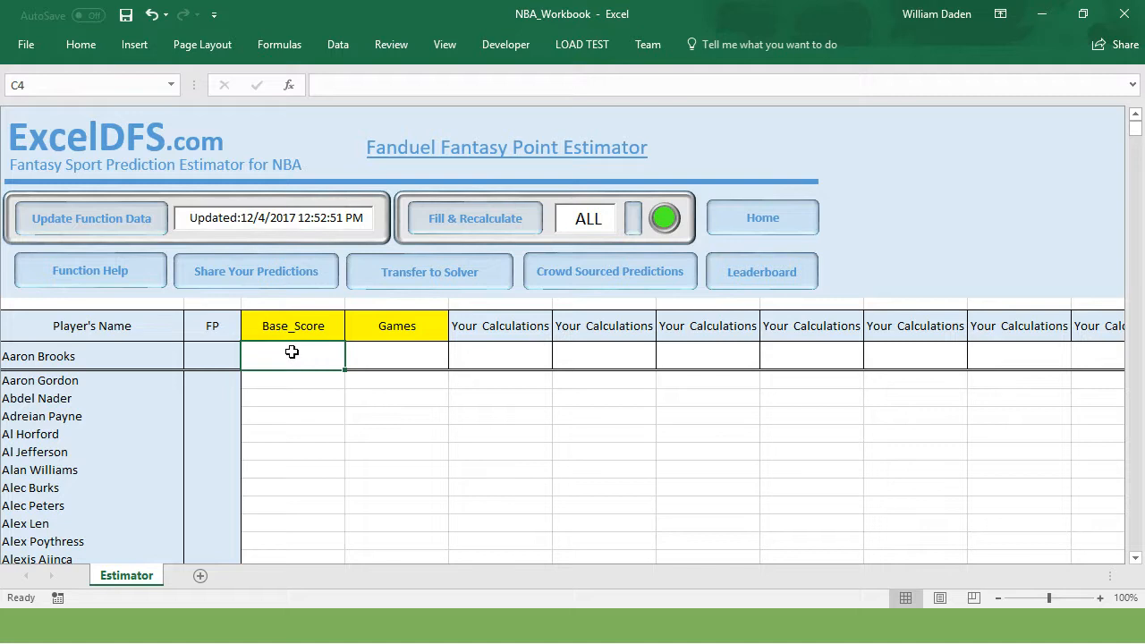
text(=)
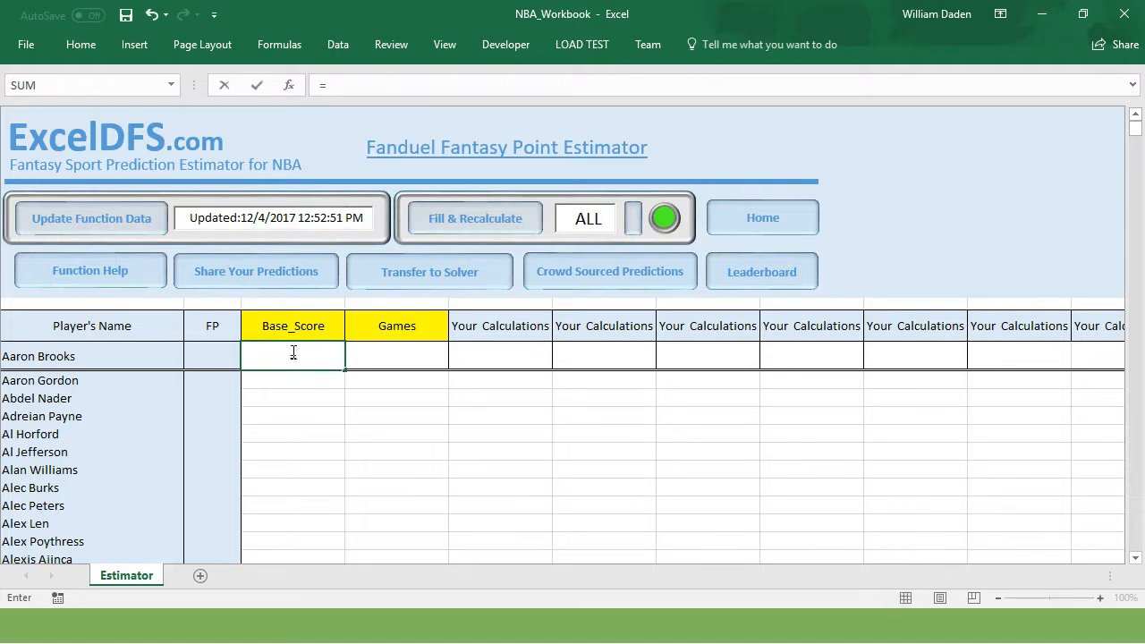
text(NB)
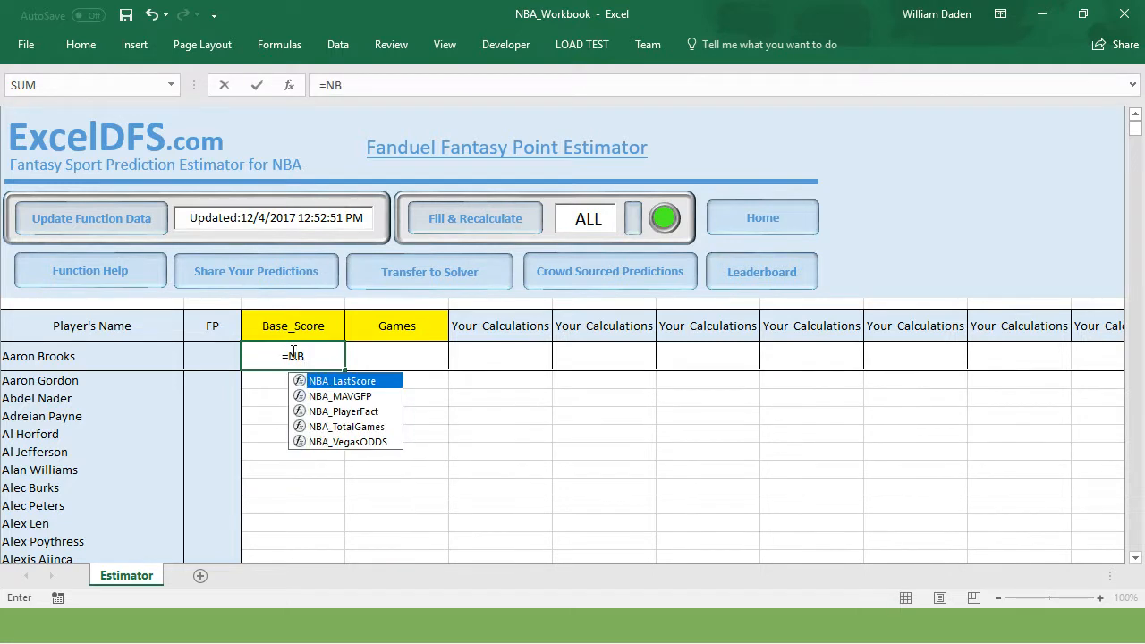
click(351, 400)
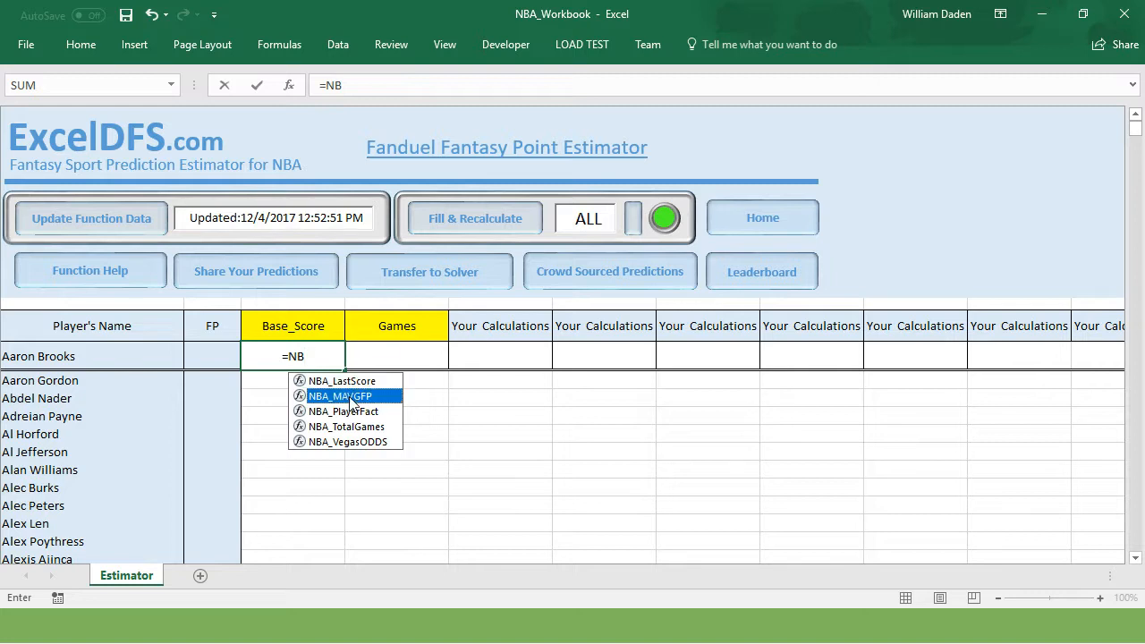
double_click(350, 398)
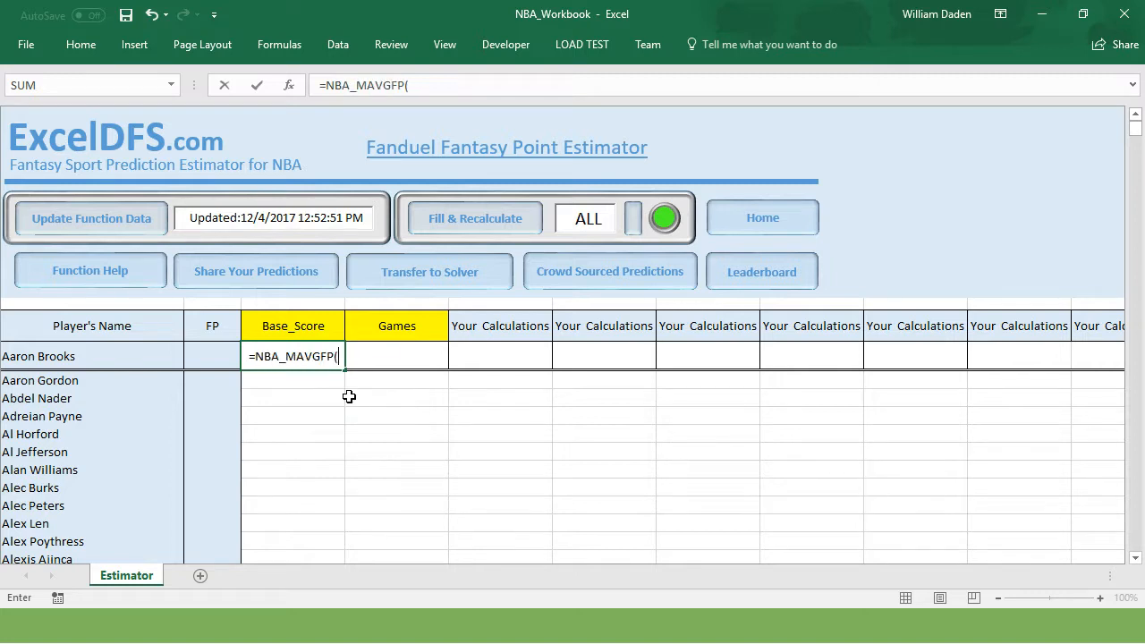
click(78, 356)
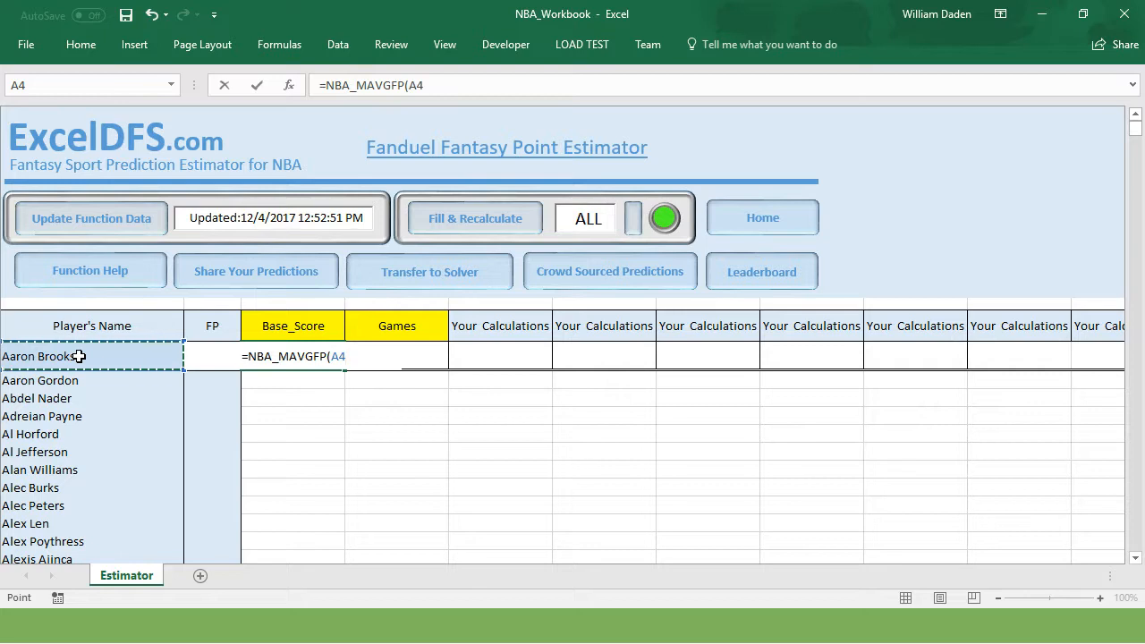
text(,)
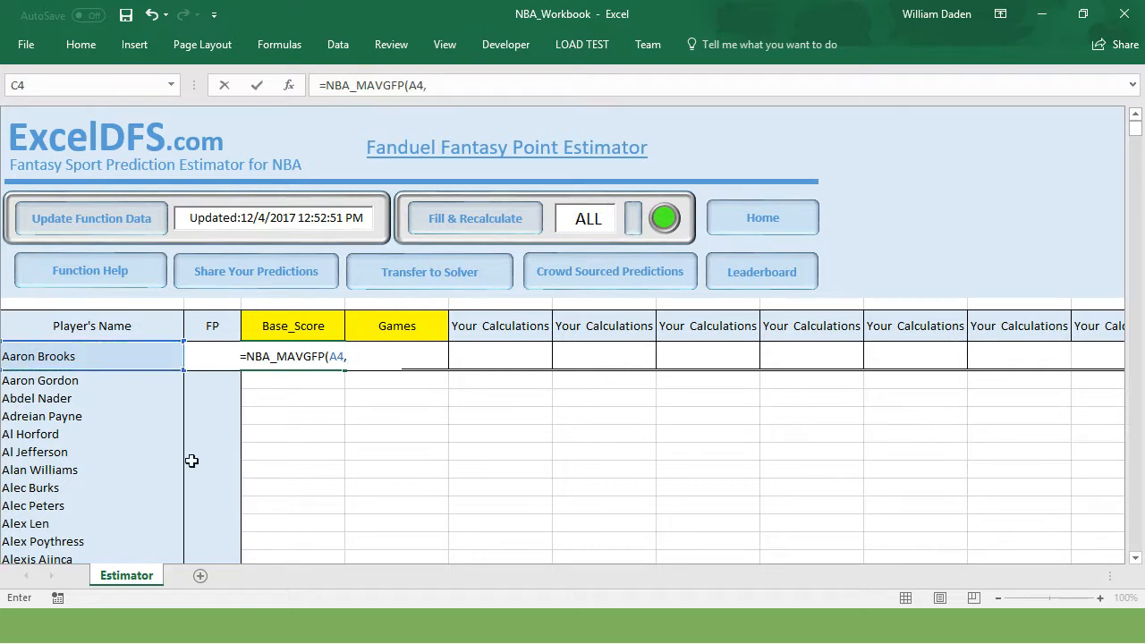
click(418, 361)
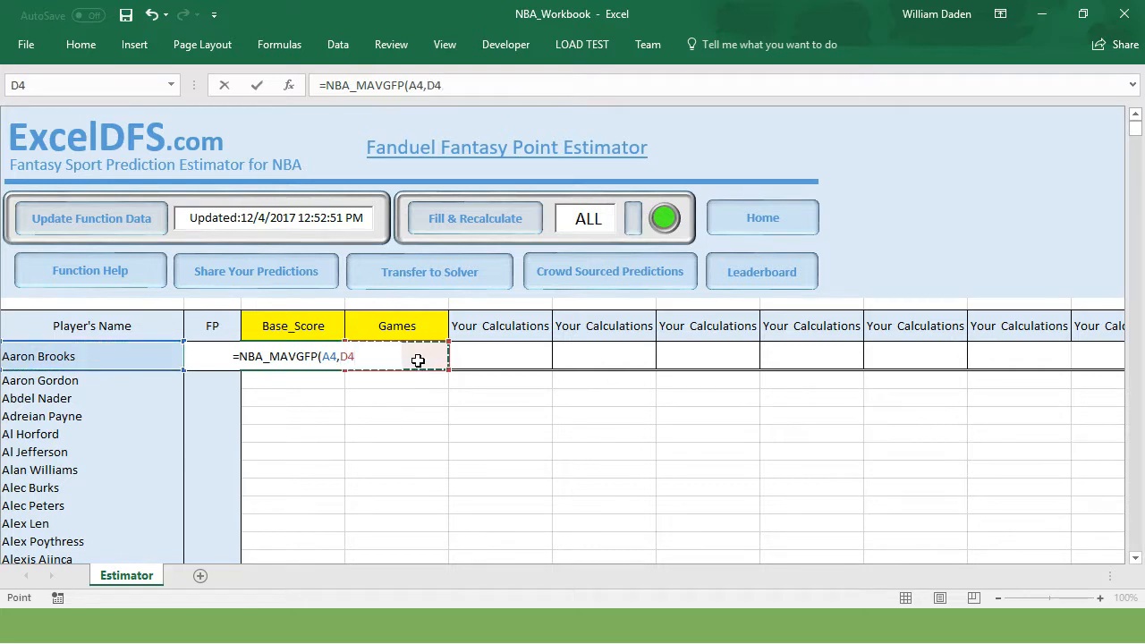
text())
key(Tab)
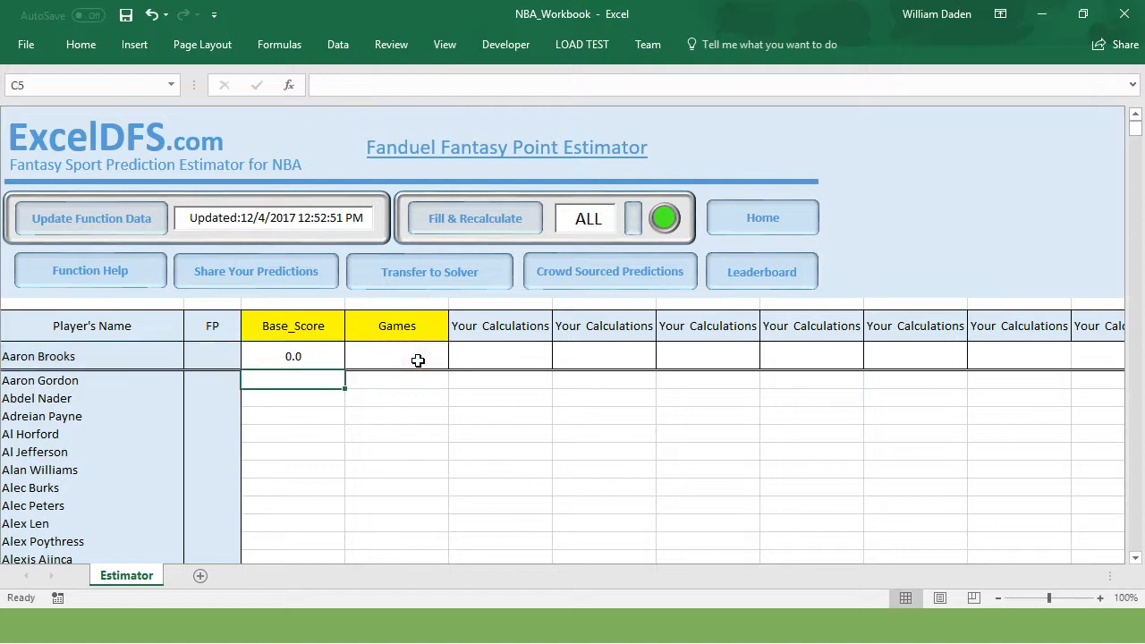
Enter 5 as the Games value in D4.
click(401, 393)
click(401, 360)
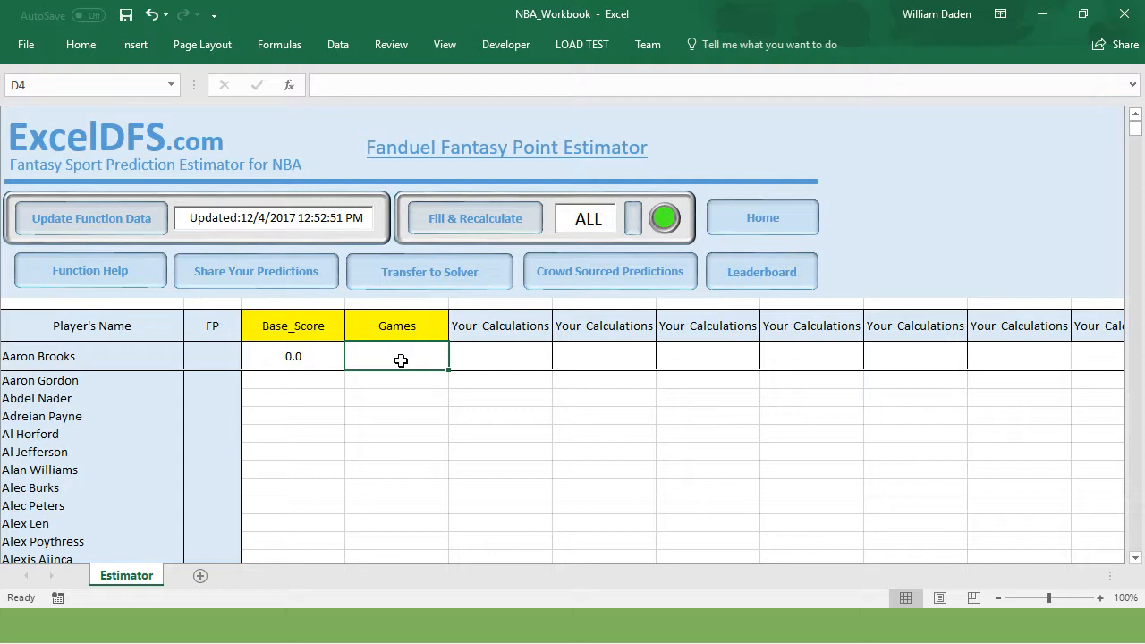
text(5)
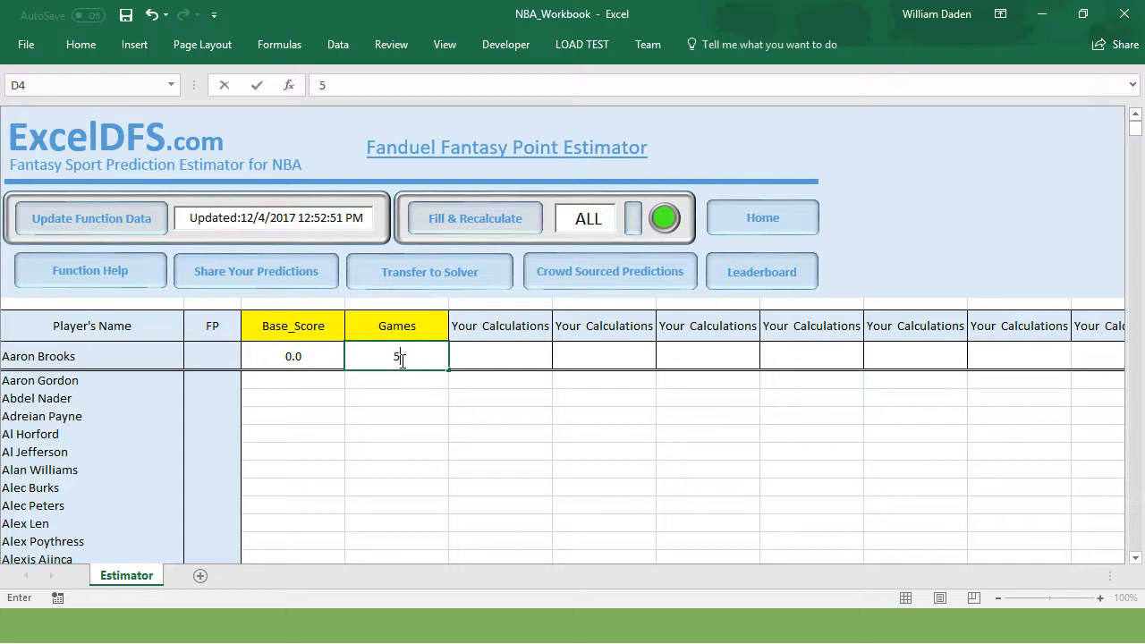
click(397, 431)
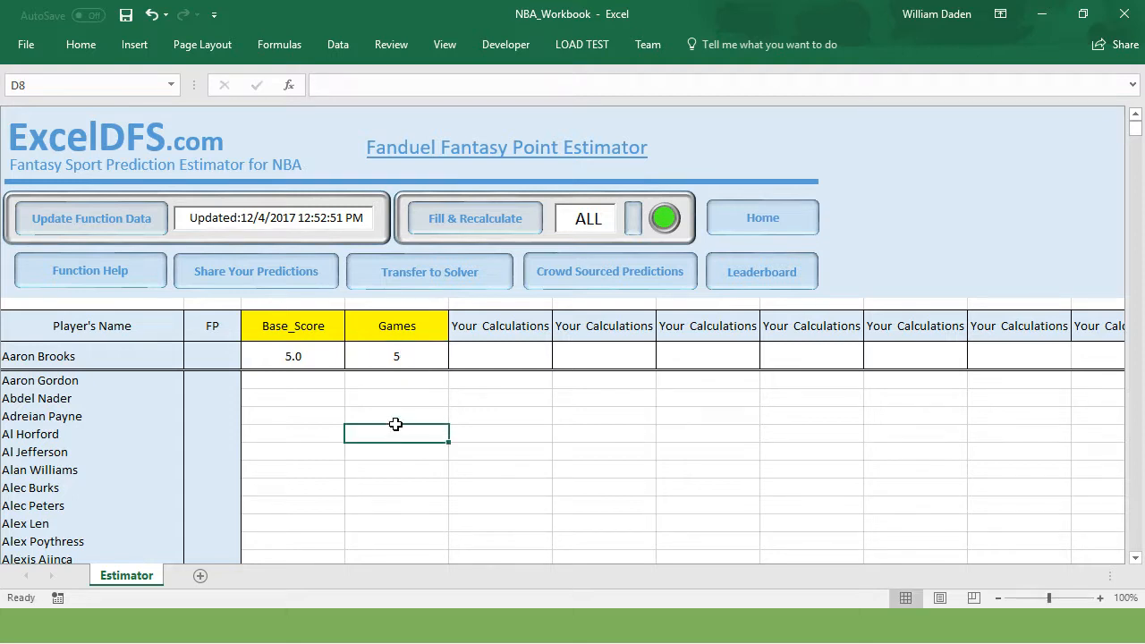
Change the Games value in D4 to 10.
click(397, 358)
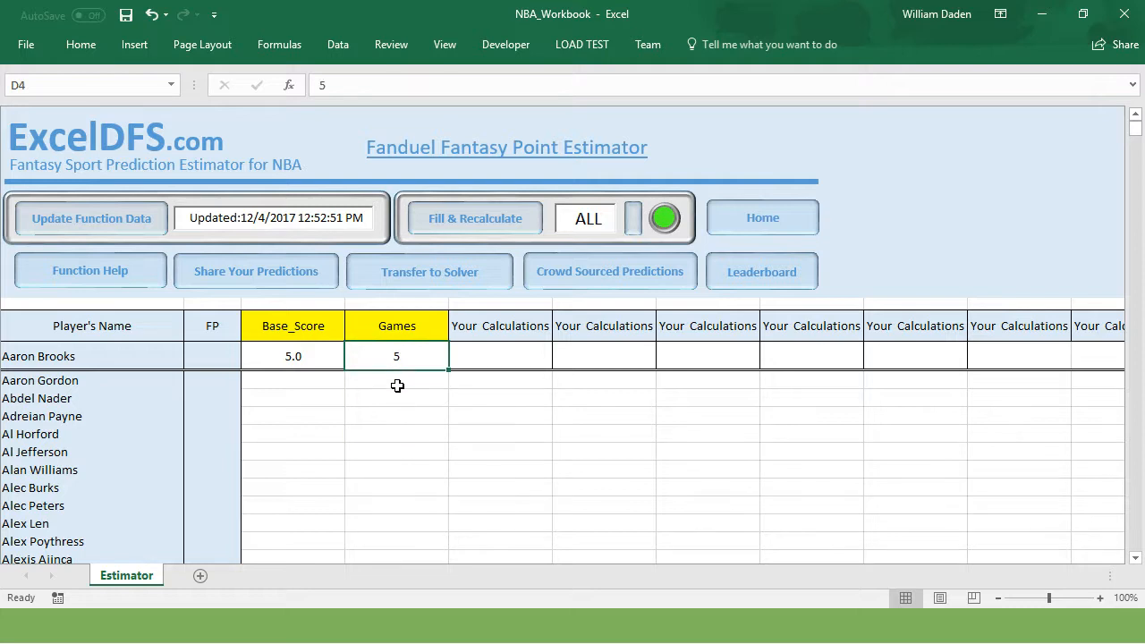
text(10)
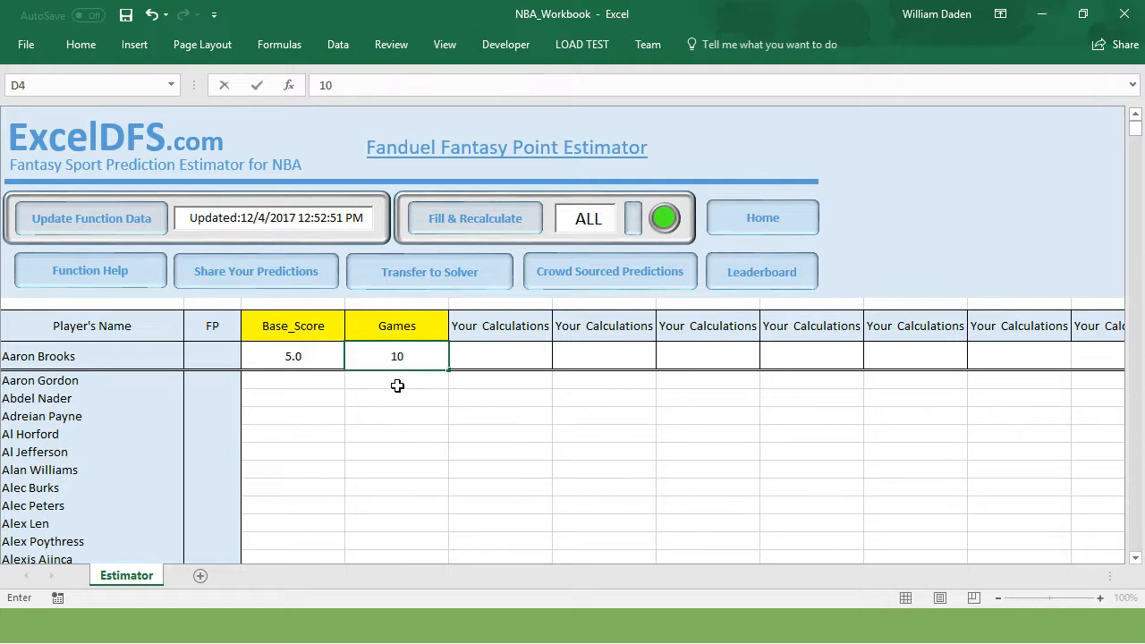
click(398, 386)
click(383, 414)
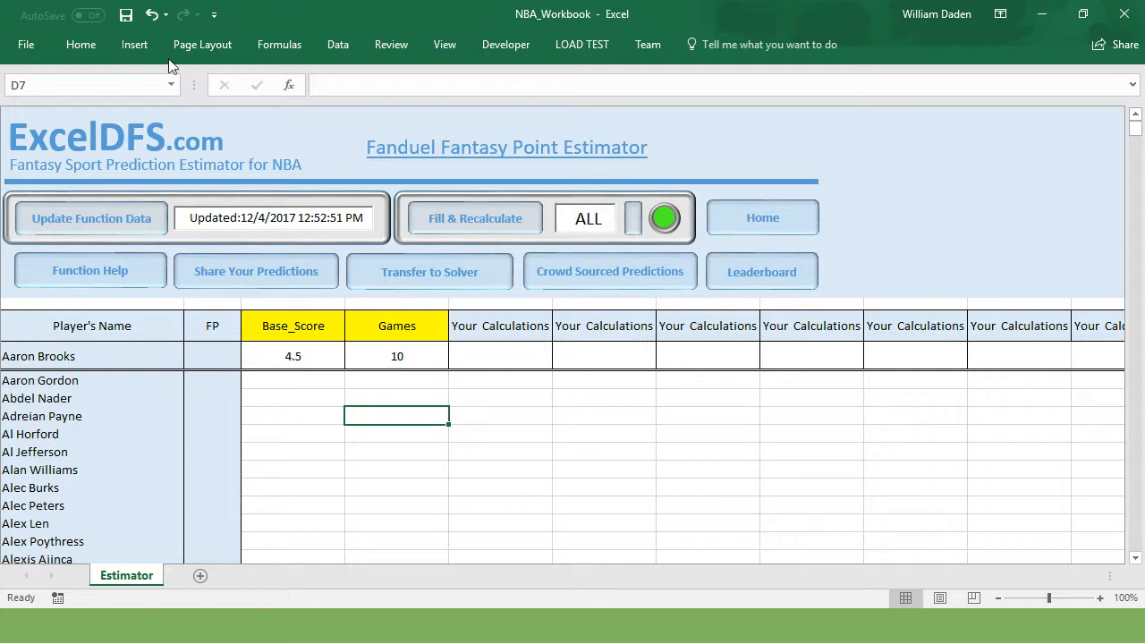
Turn on the display of row and column headings for the Estimator sheet.
click(191, 44)
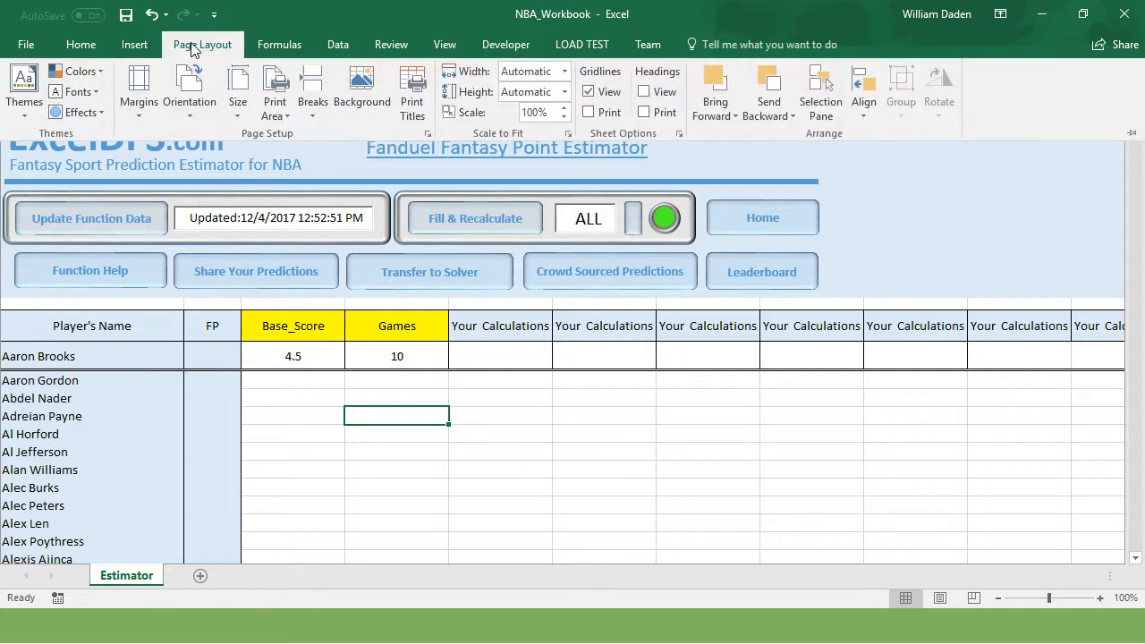
click(645, 93)
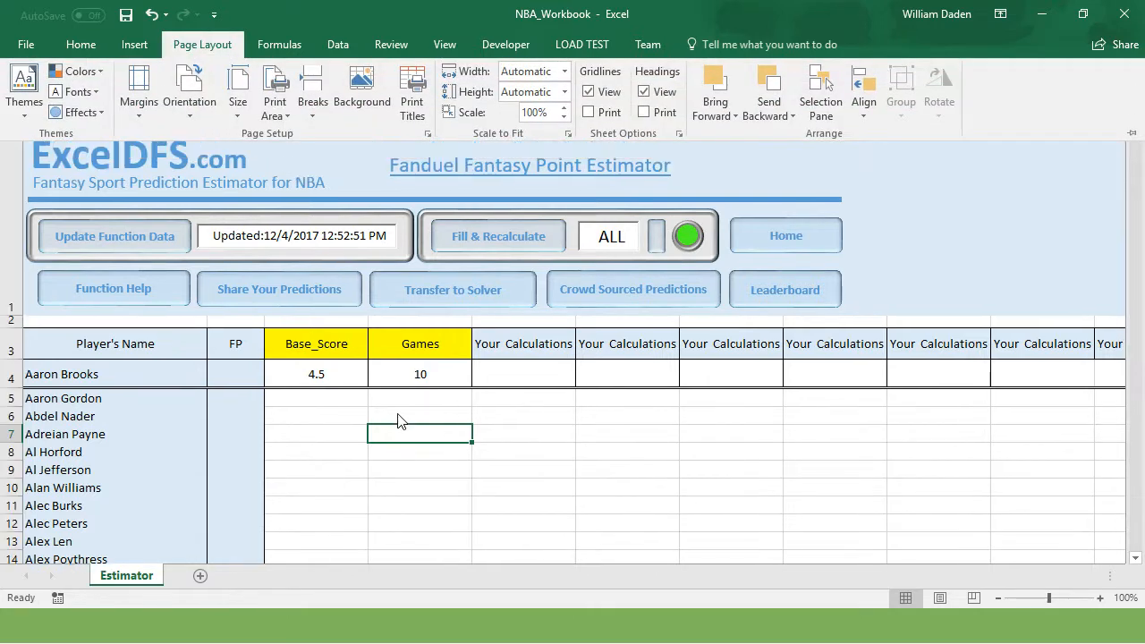
click(404, 467)
click(404, 465)
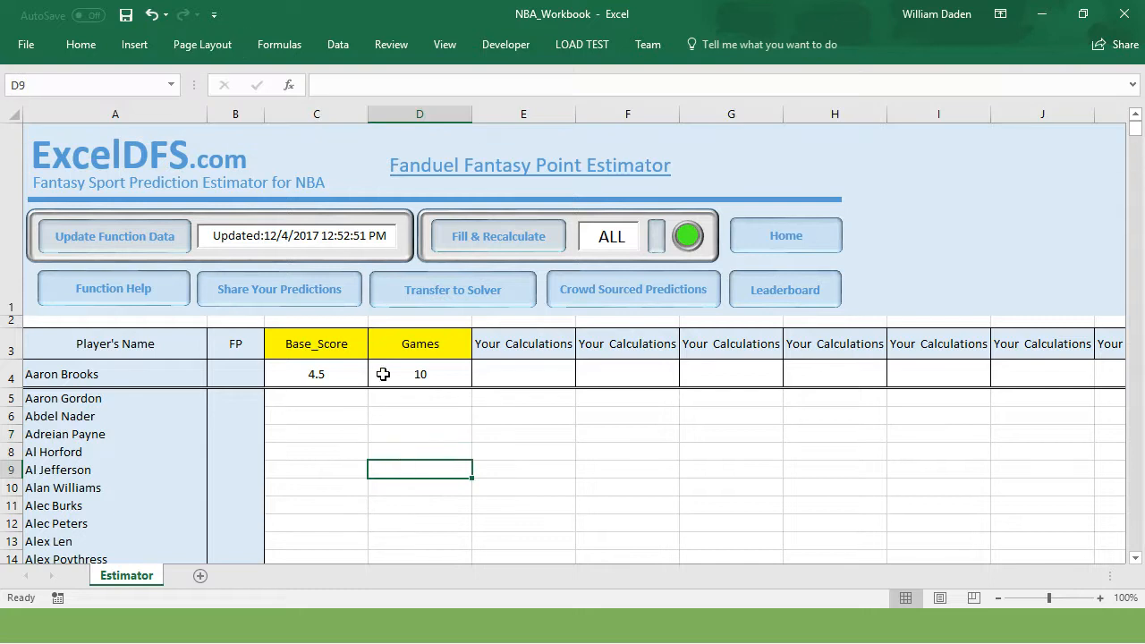
Narrow columns C and D to fit closer to their Base_Score and Games headers.
drag(368, 113, 349, 115)
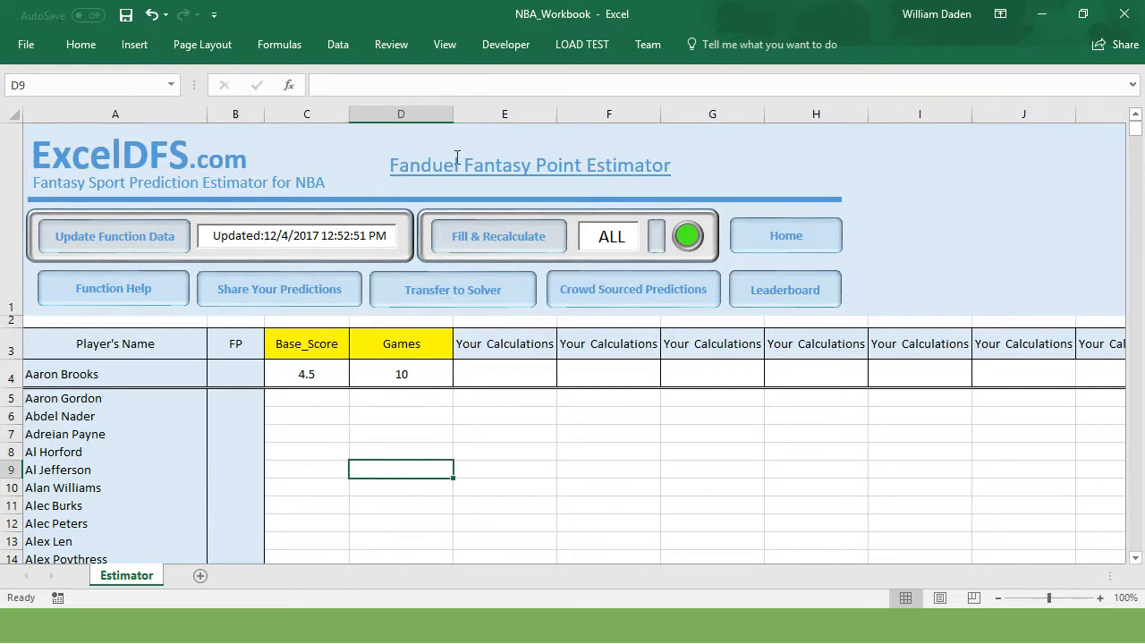
drag(451, 112, 416, 112)
click(488, 413)
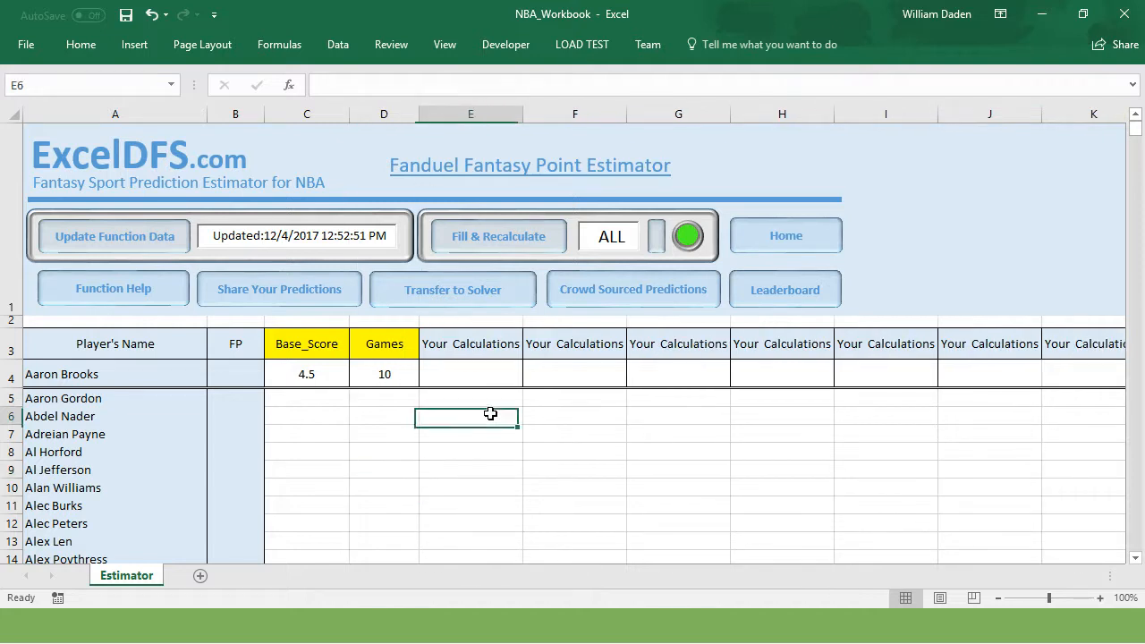
click(305, 374)
text(=)
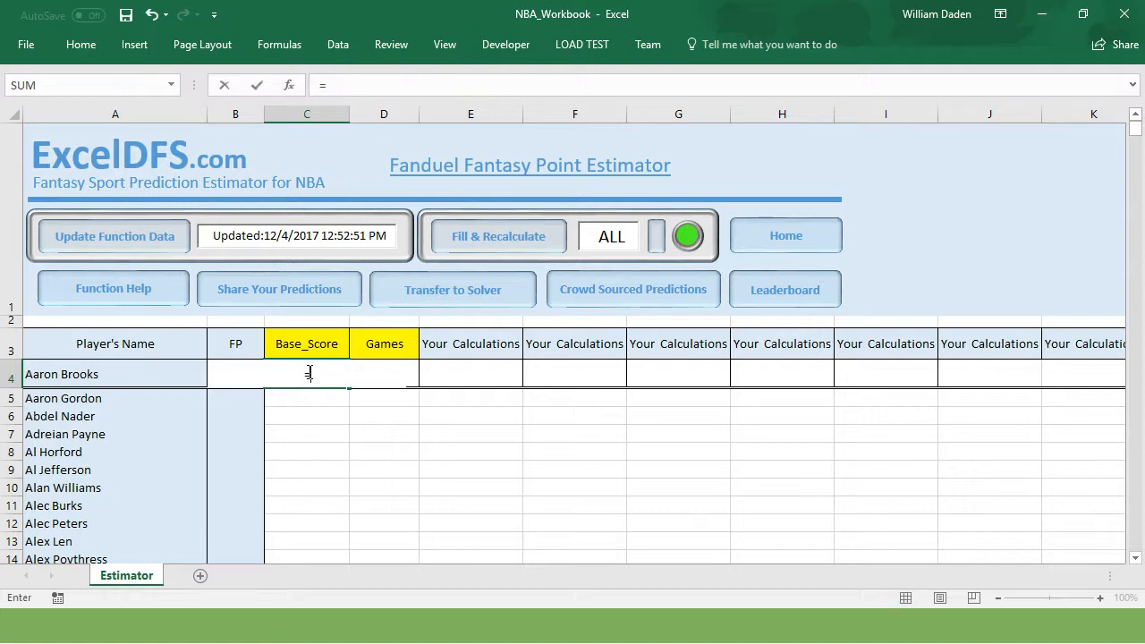
key(Escape)
click(307, 421)
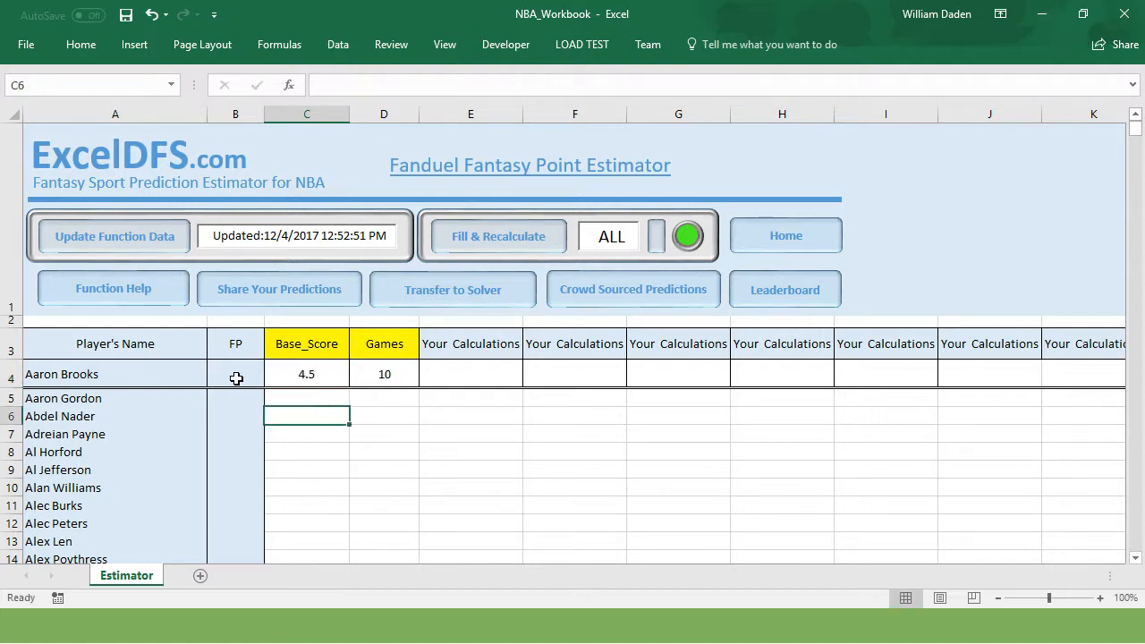
Enter the formula =C4 in the FP cell B4 so it takes the Base_Score.
click(237, 380)
text(=)
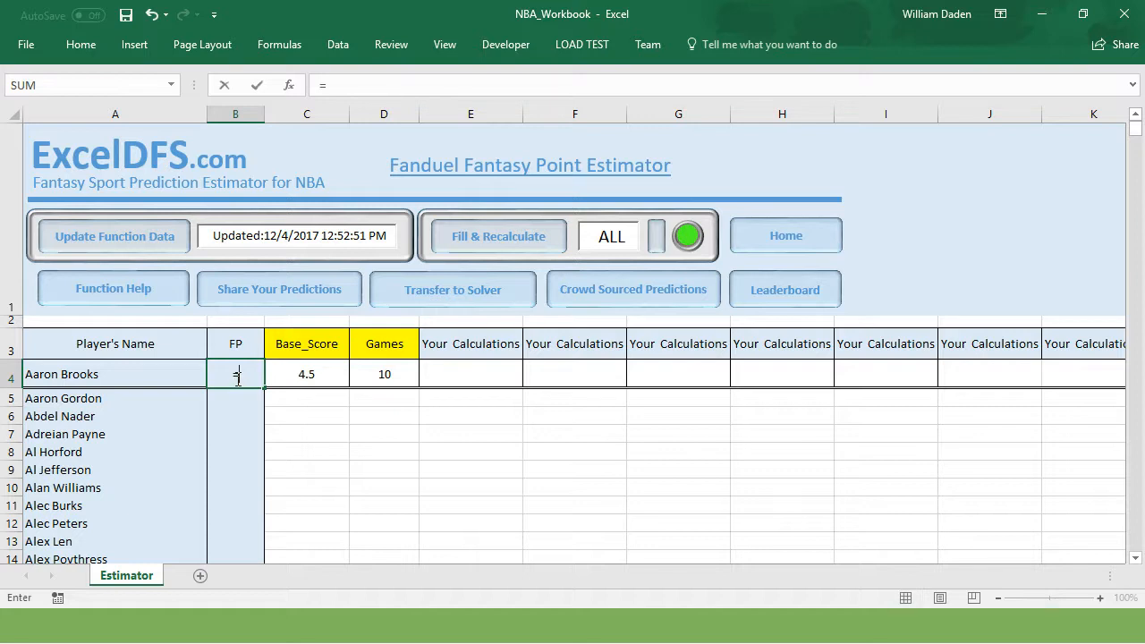
click(307, 374)
key(Return)
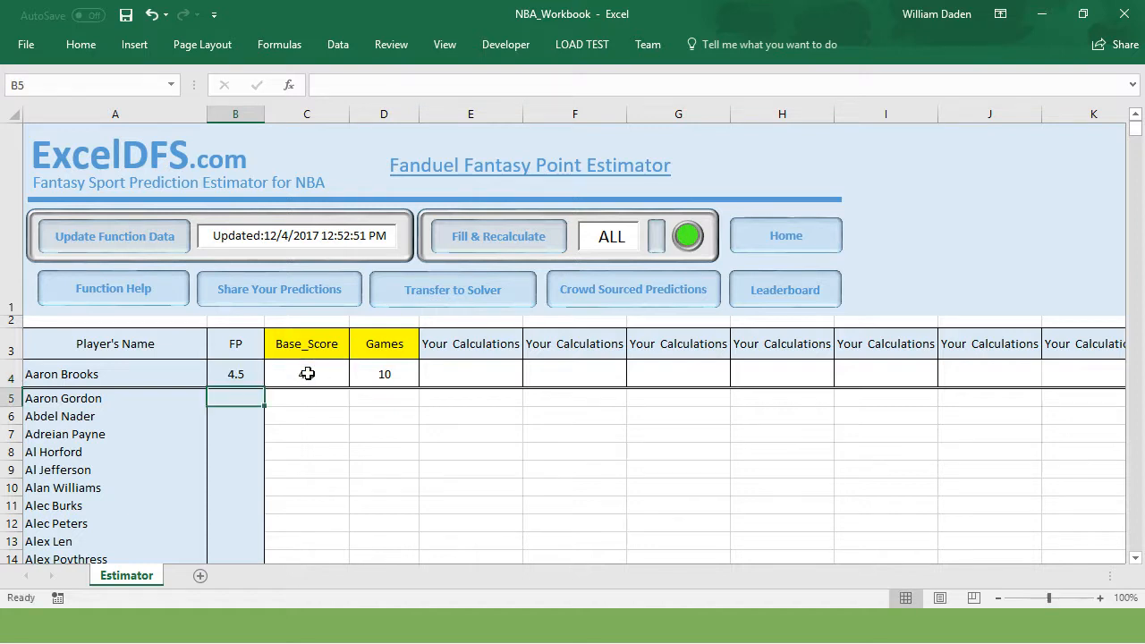
click(404, 469)
Set the Games value in D4 to 30 and narrow column D further around its header.
click(391, 375)
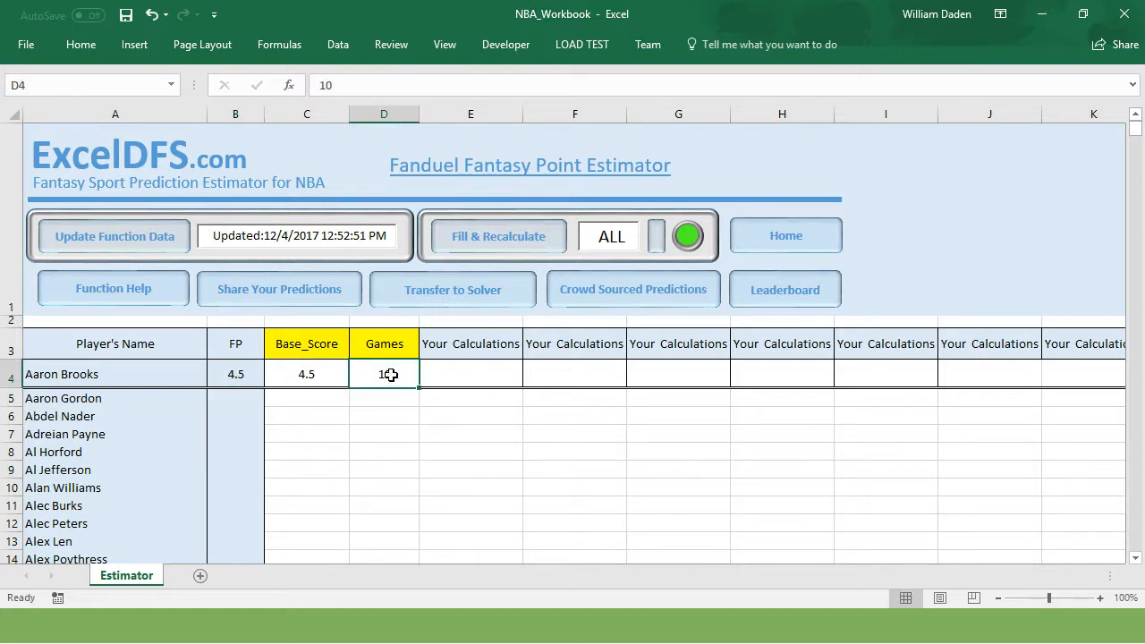
text(30)
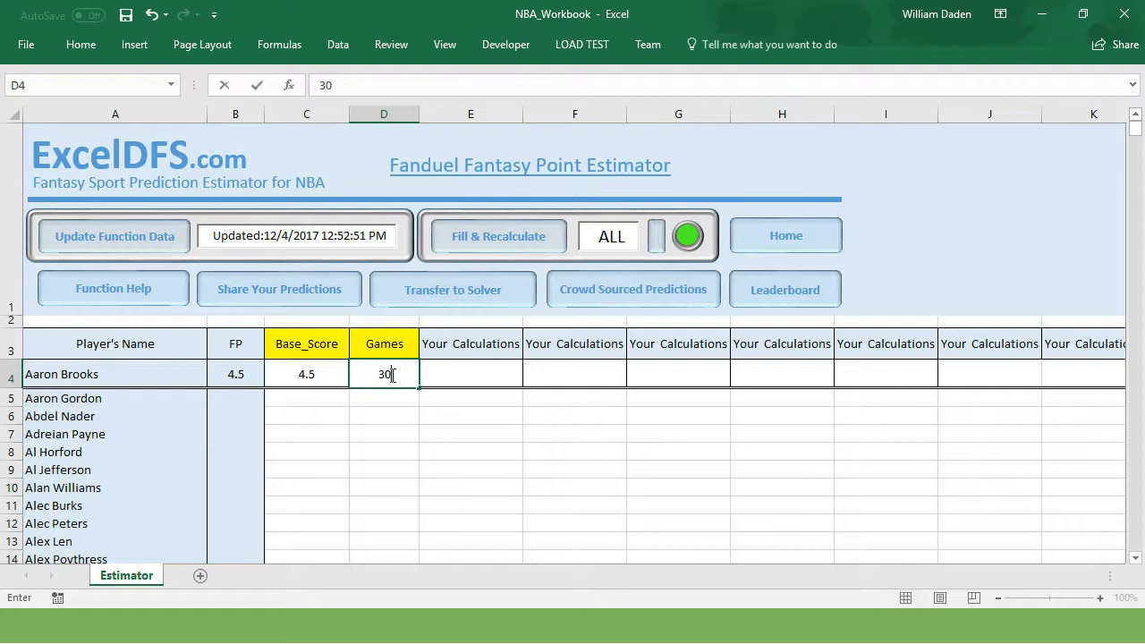
key(Return)
click(391, 452)
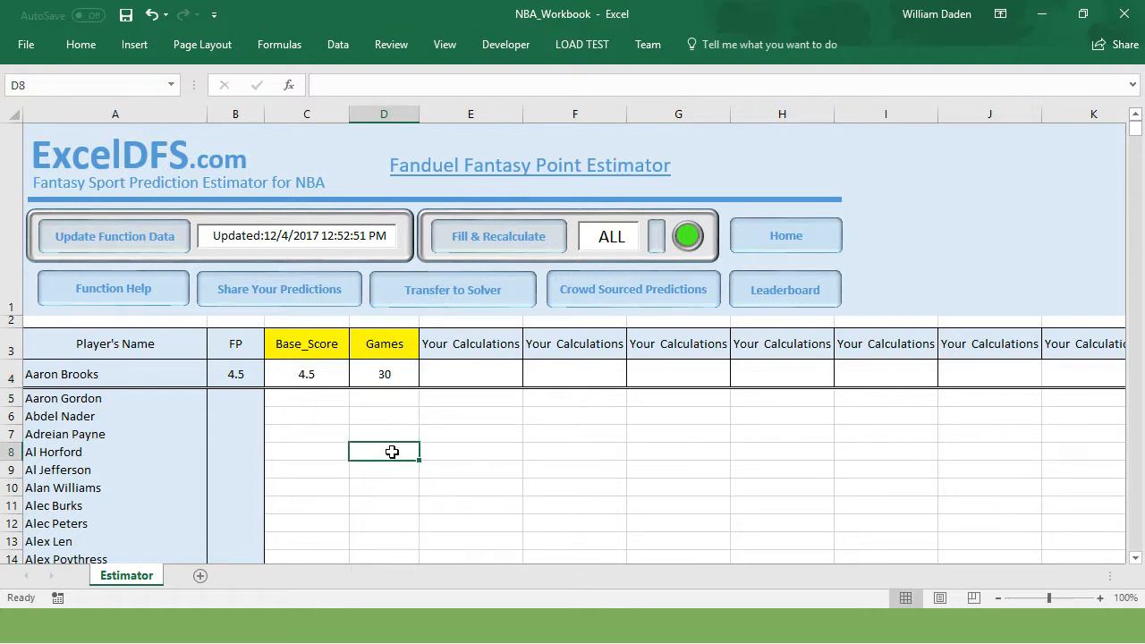
drag(419, 114, 403, 114)
click(431, 418)
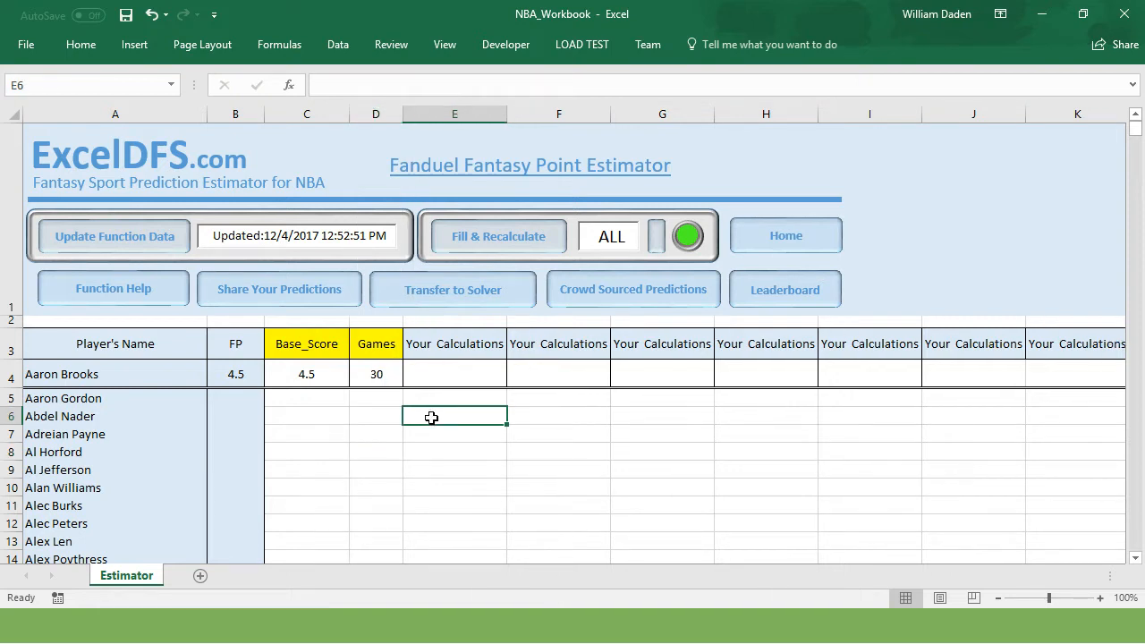
Replace the placeholder header in E3 with Streak_Corrn.
click(451, 344)
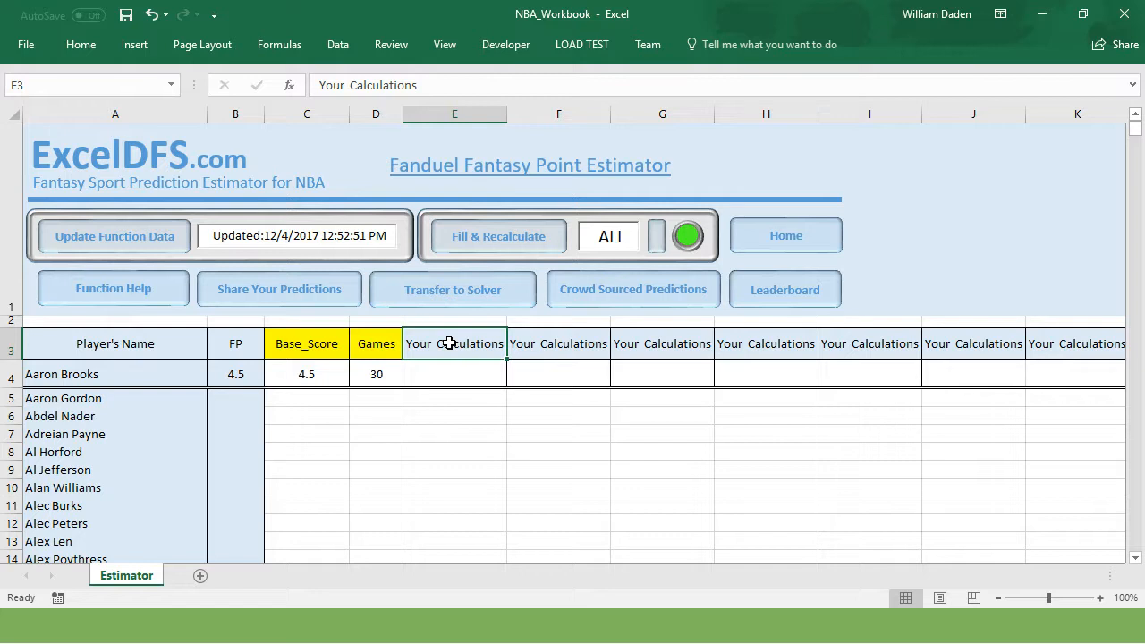
key(BackSpace)
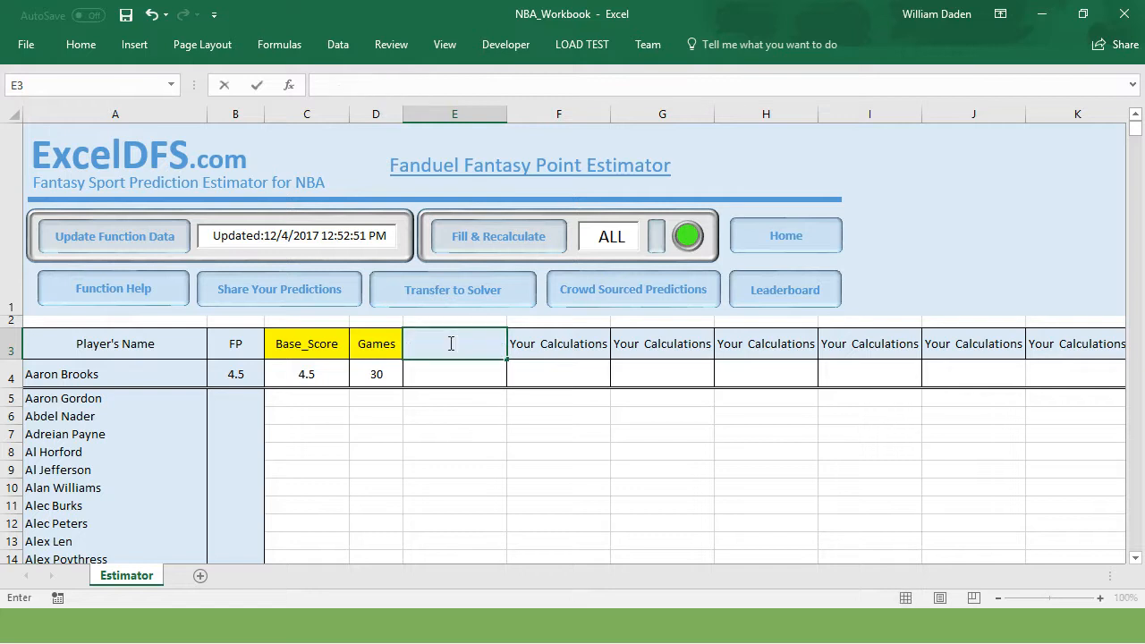
text(Streak_Corrn)
click(548, 373)
click(551, 345)
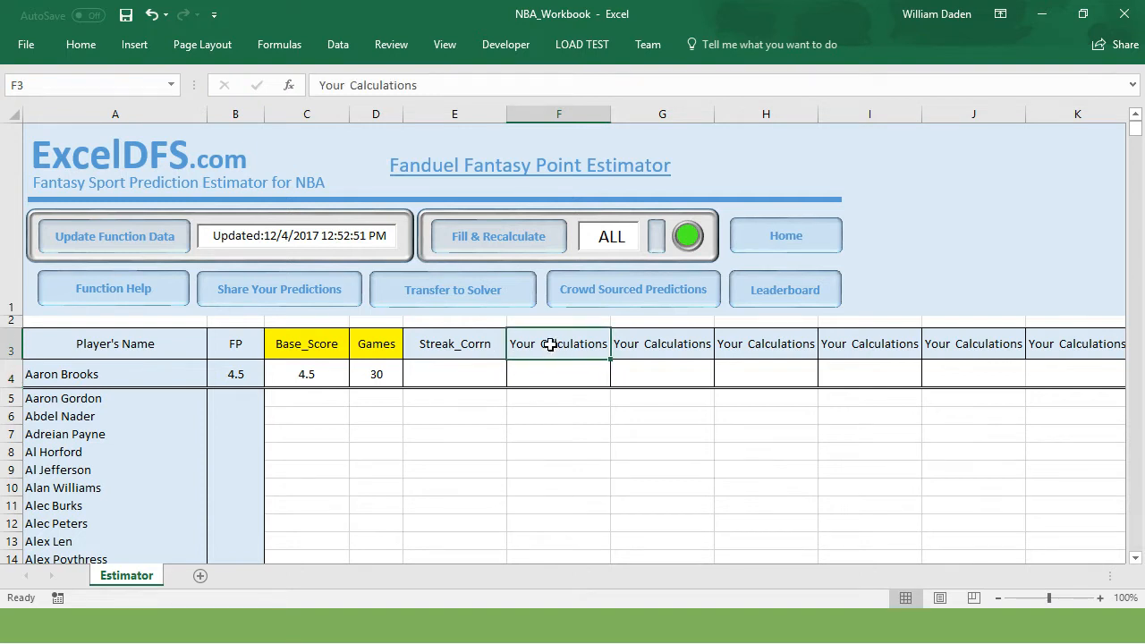
Fill the header cells E3:G3 with a light gold colour.
drag(473, 343, 660, 344)
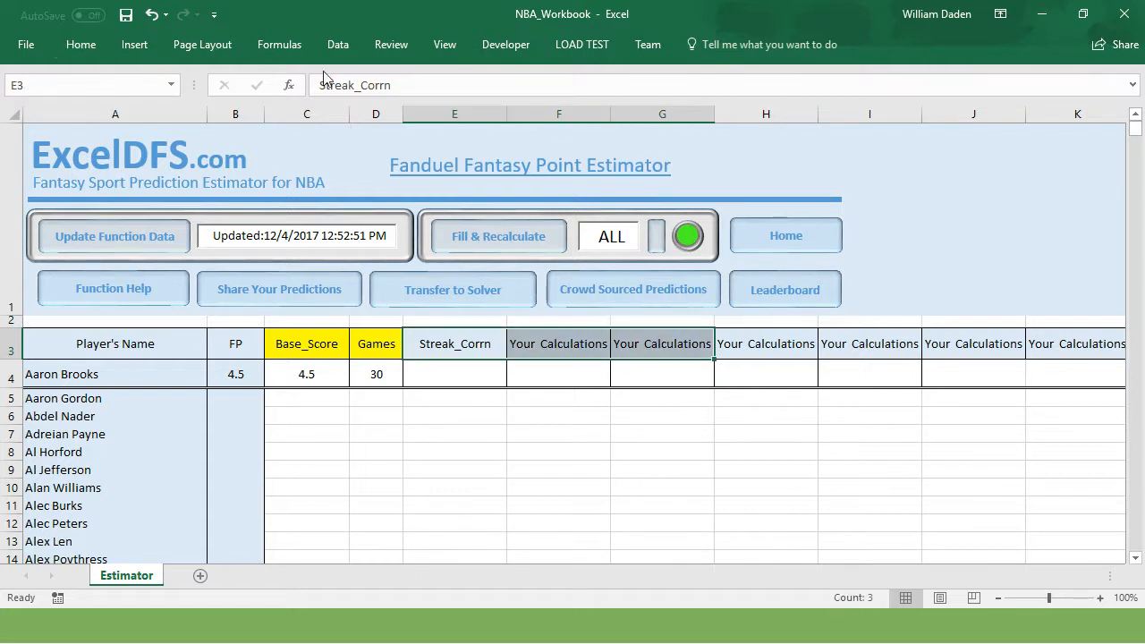
click(84, 45)
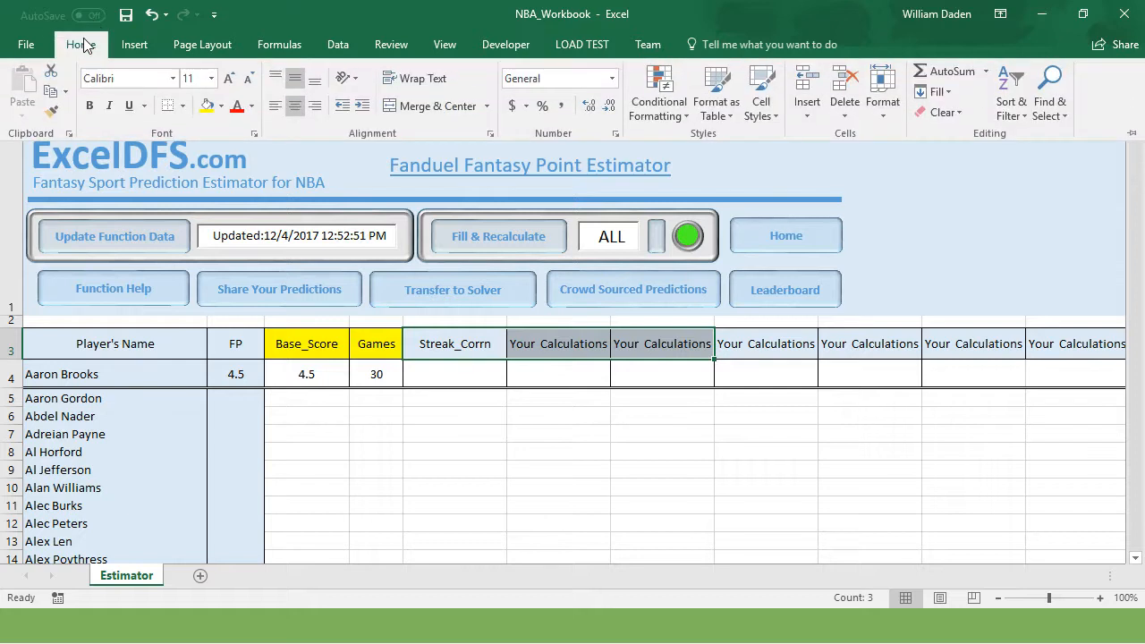
click(222, 106)
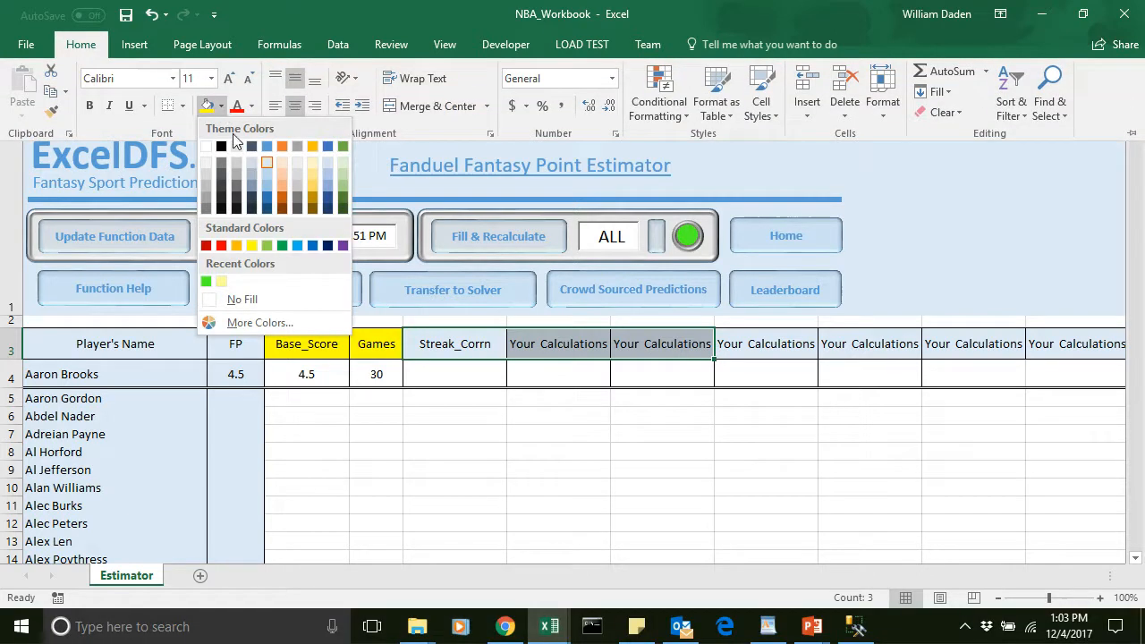
click(221, 245)
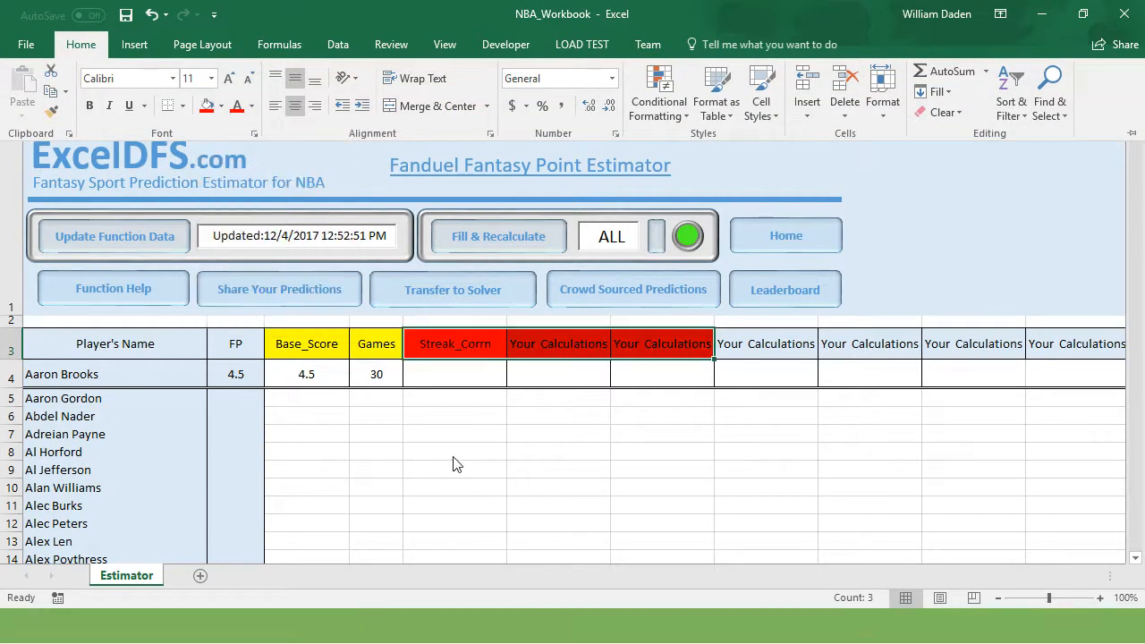
click(222, 105)
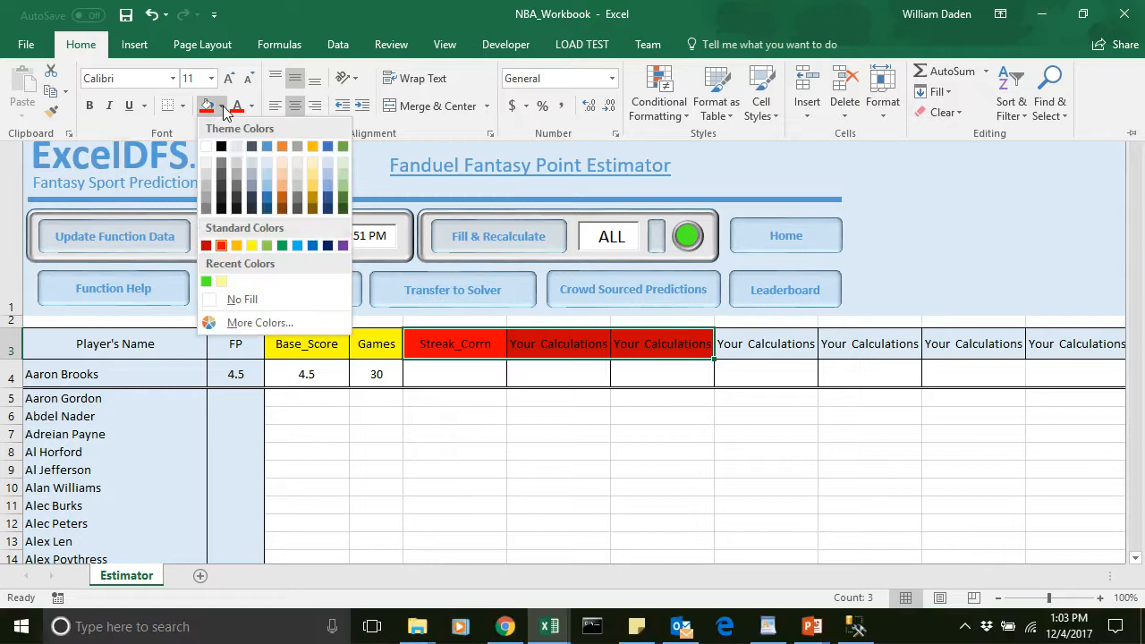
click(316, 188)
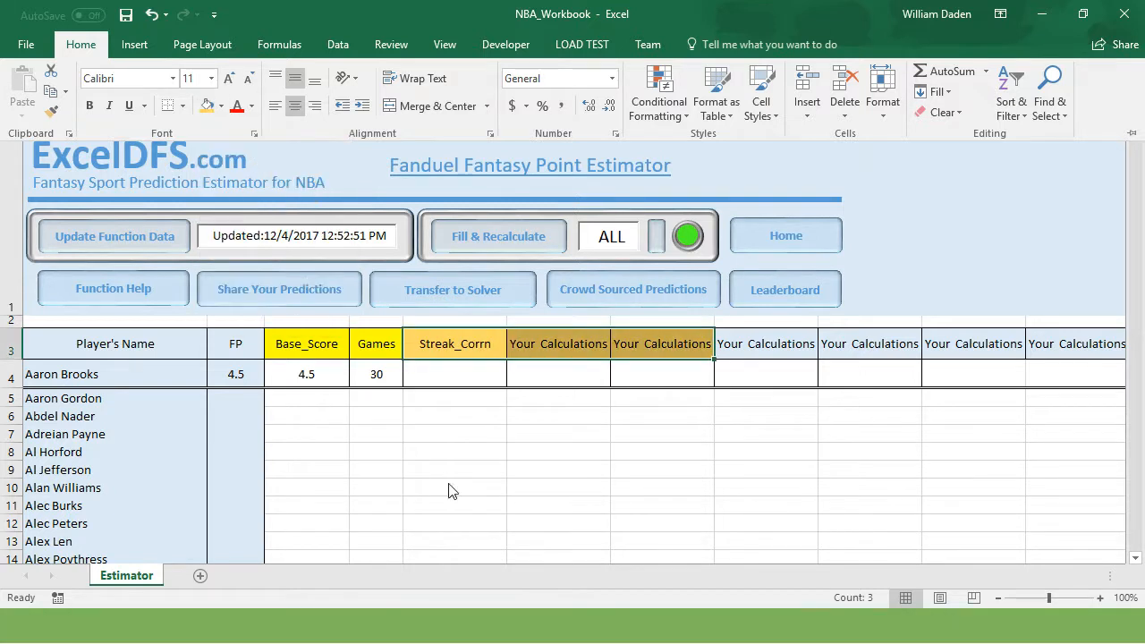
click(460, 512)
click(469, 413)
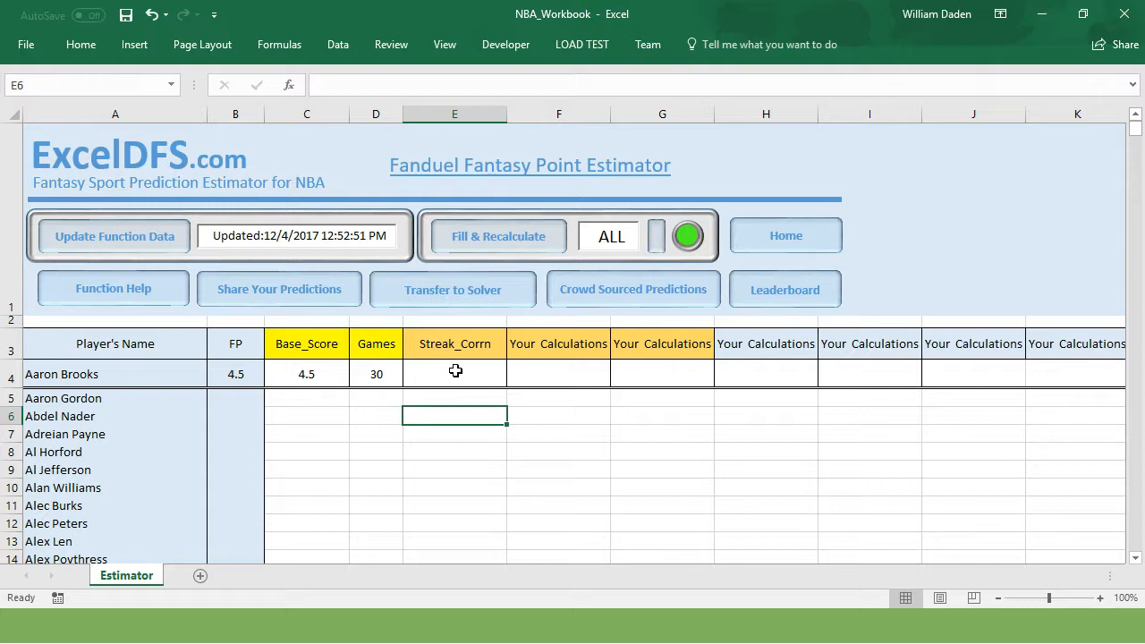
Enter the formula =NBA_MAVGFP(A4,3) in F4 for the player's 3-game moving average.
click(456, 370)
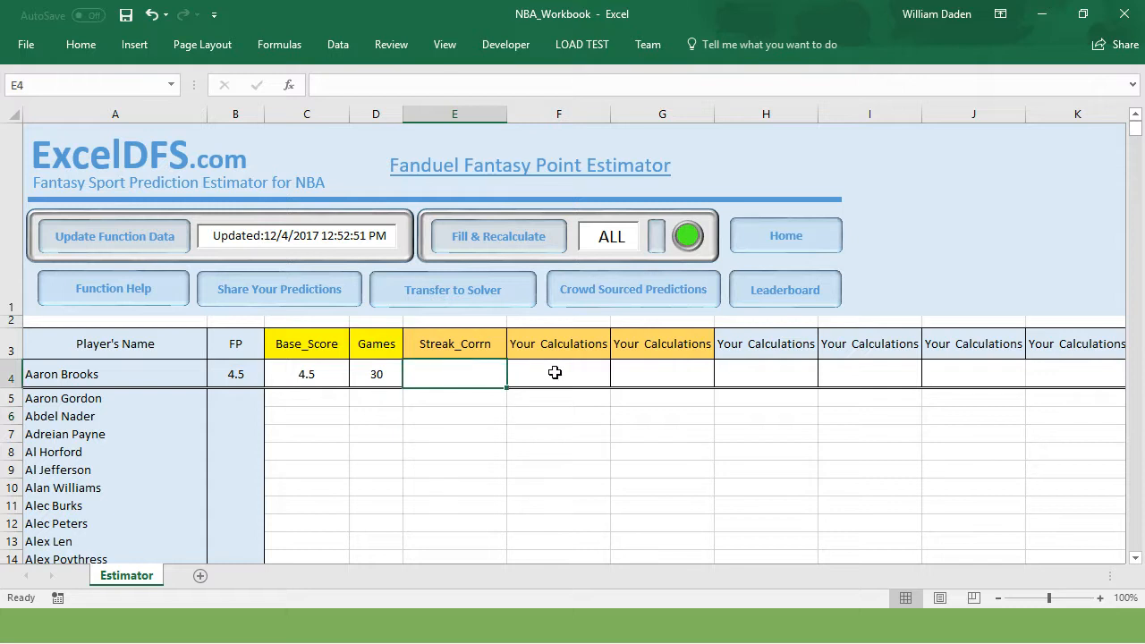
click(555, 372)
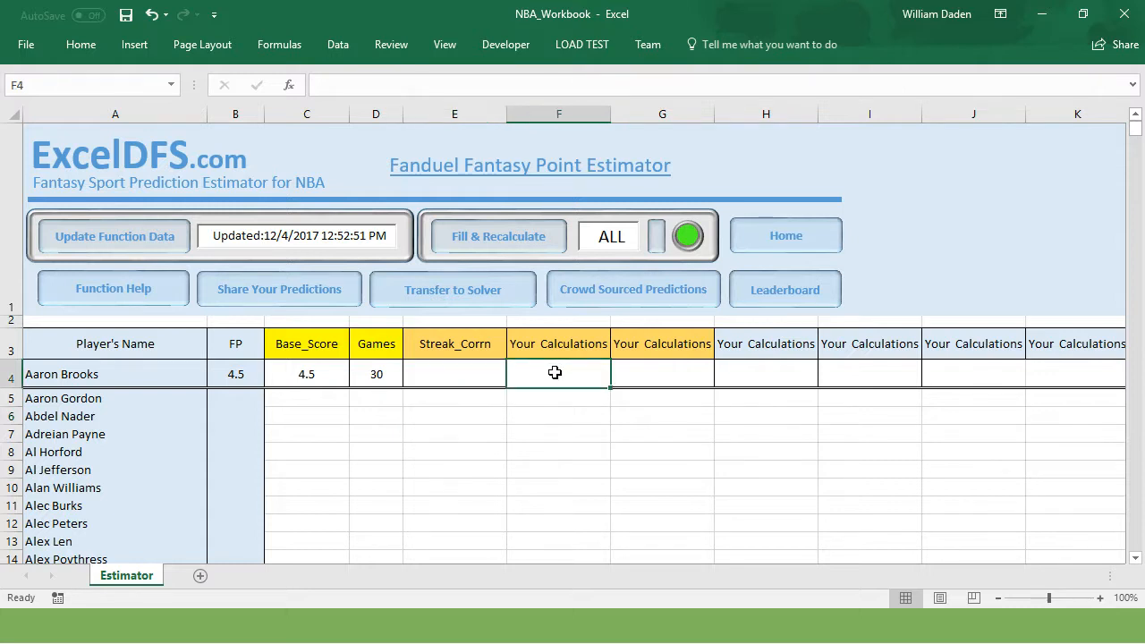
text(=)
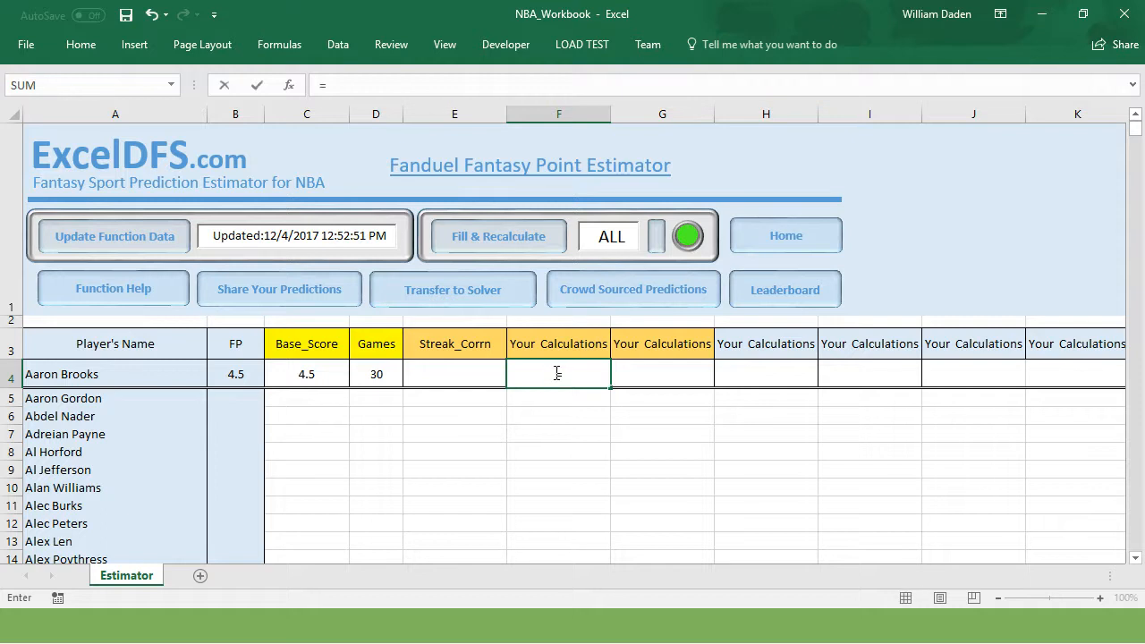
text(Ma)
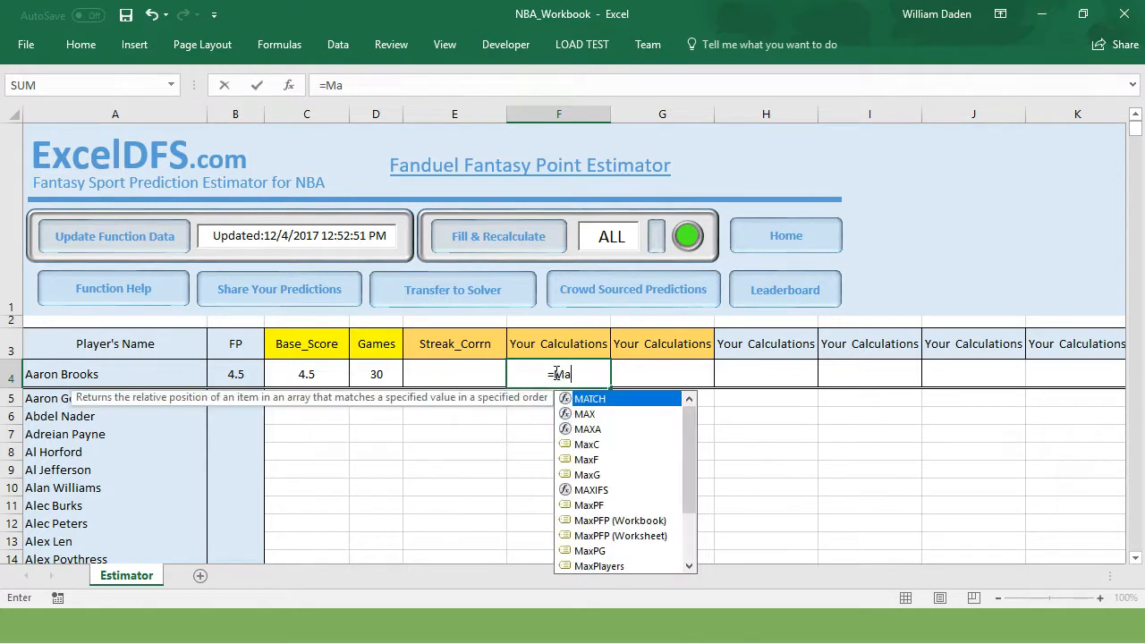
key(BackSpace)
key(BackSpace)
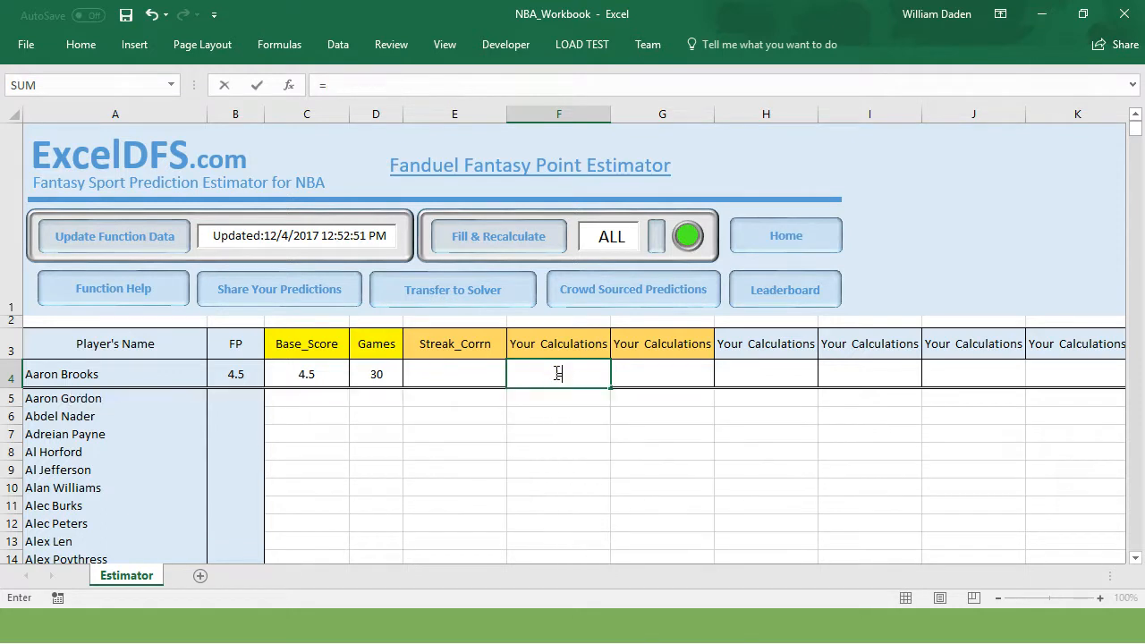
text(NBA)
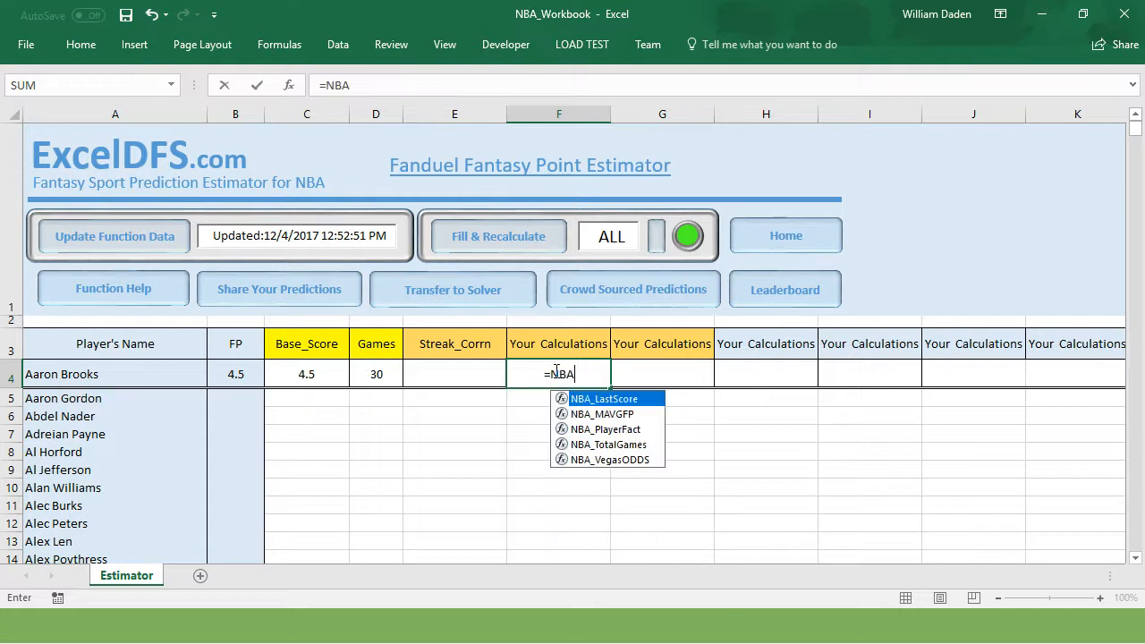
click(609, 417)
double_click(608, 415)
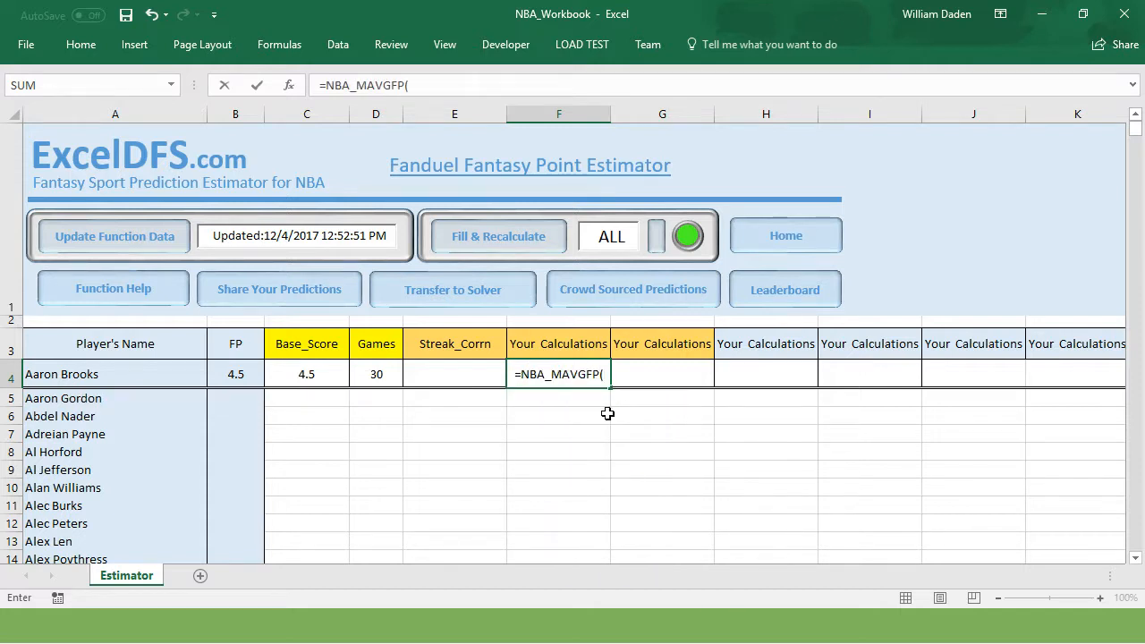
click(79, 376)
text(,)
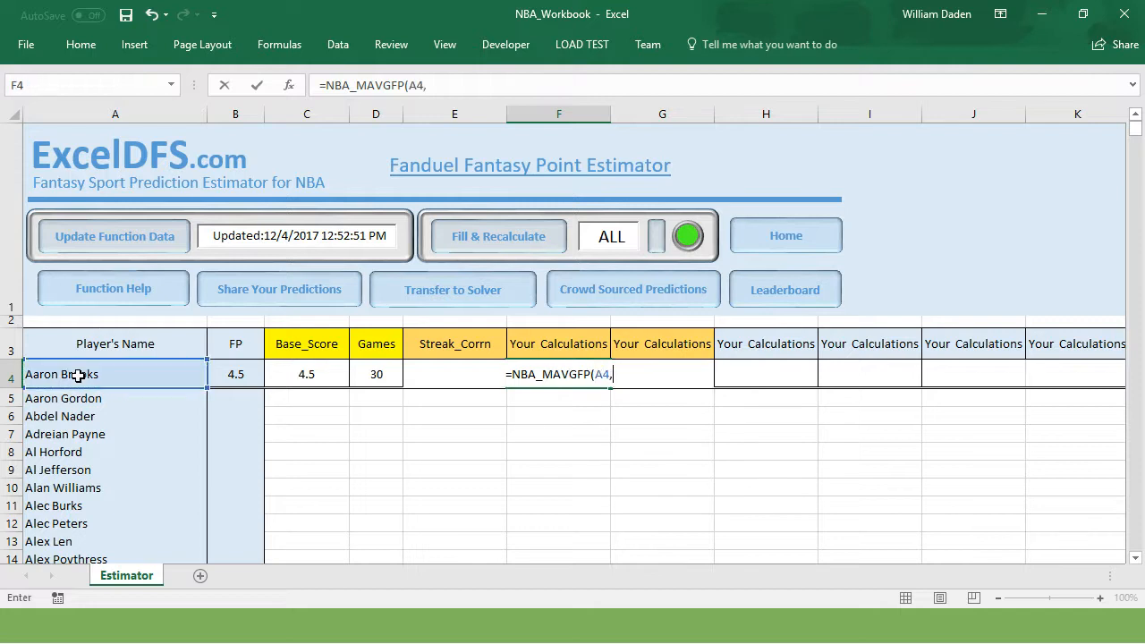
text(3))
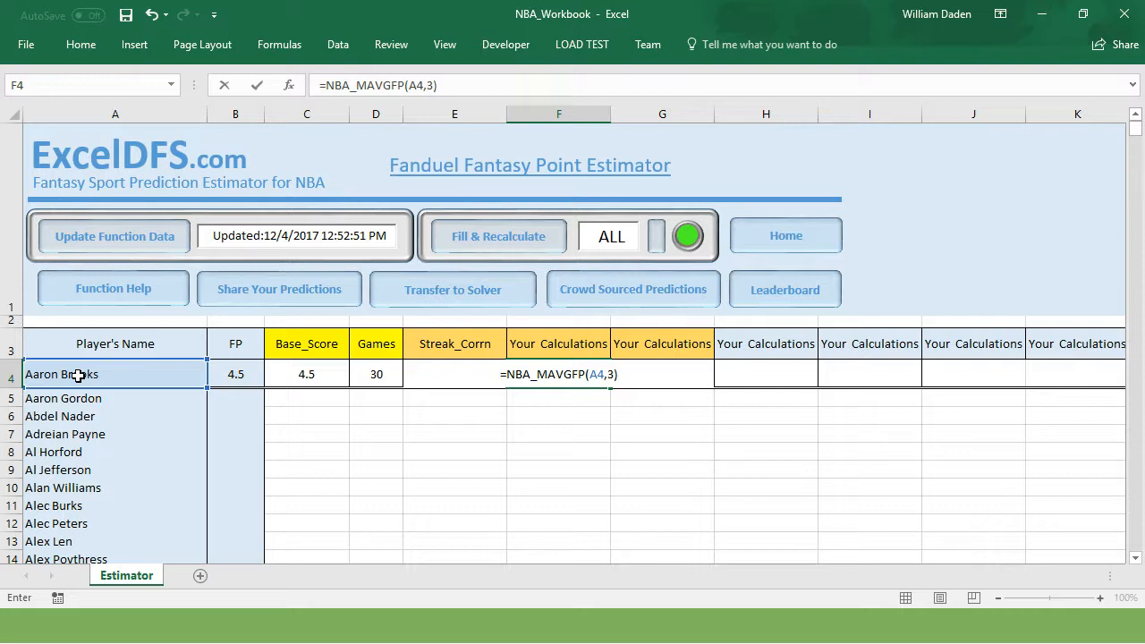
key(Return)
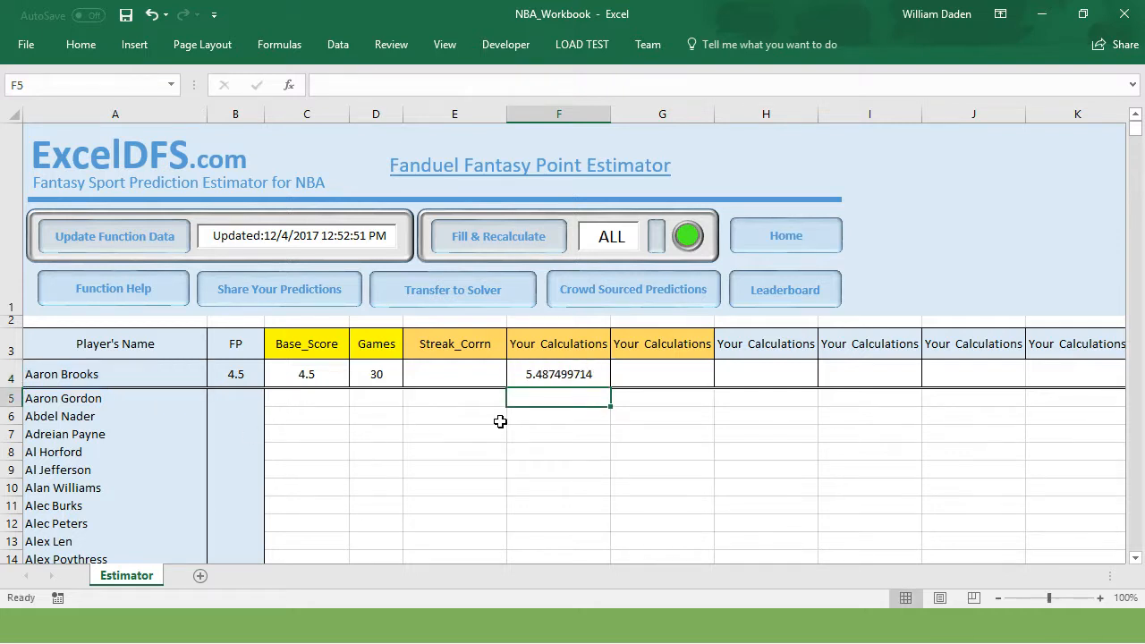
Enter the formula =NBA_MAVGFP(A4,30) in G4 for the player's 30-game moving average.
click(661, 373)
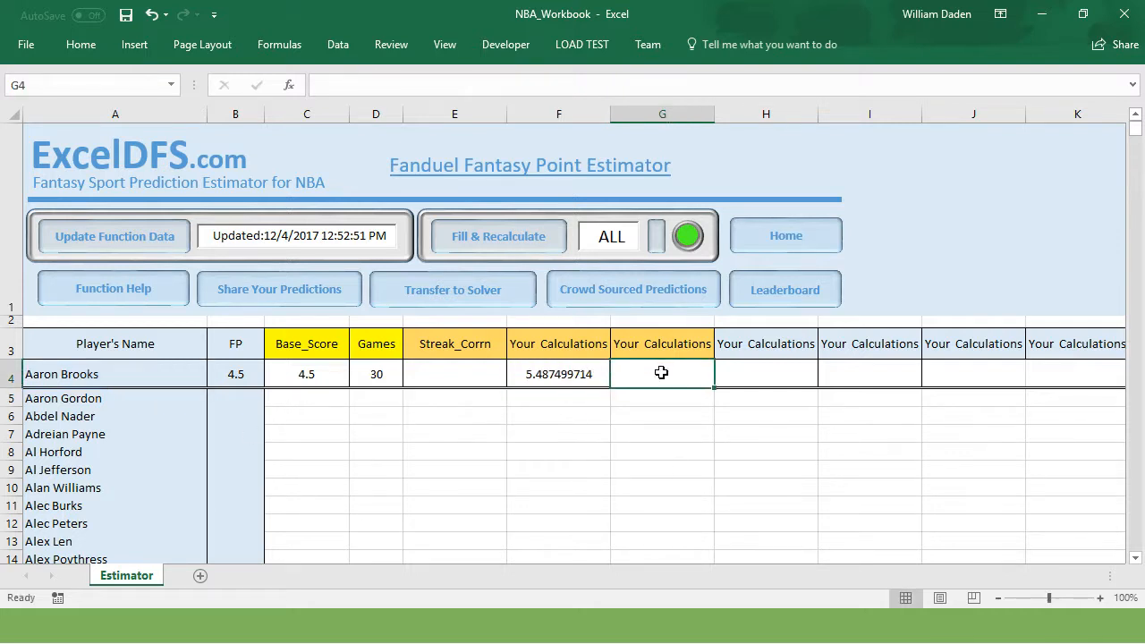
text(=)
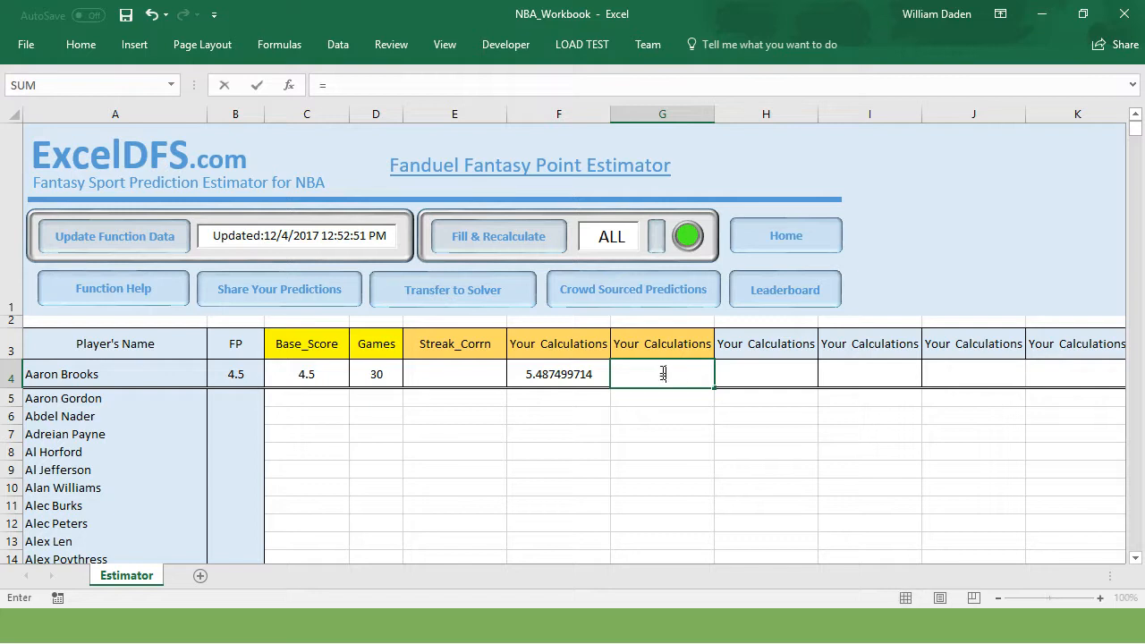
text(nba)
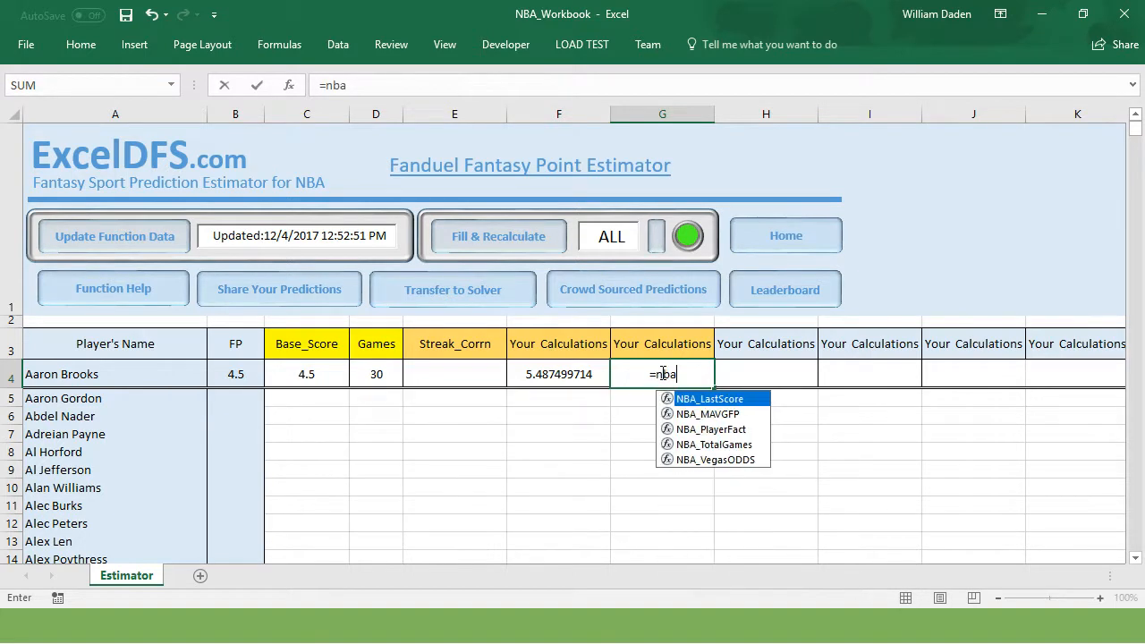
double_click(709, 414)
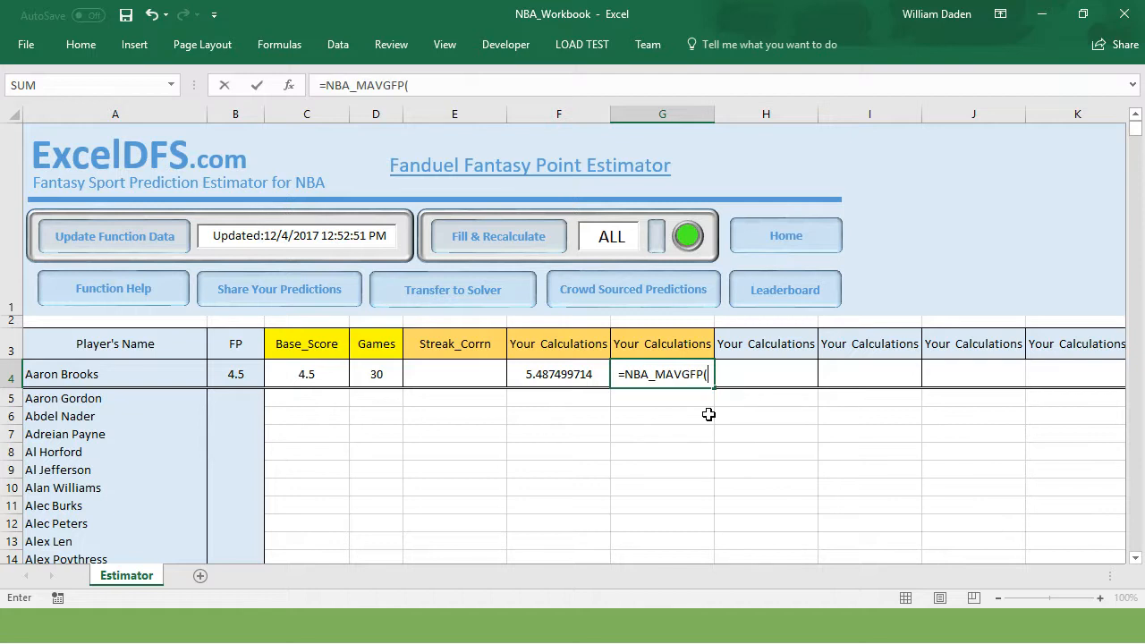
click(76, 374)
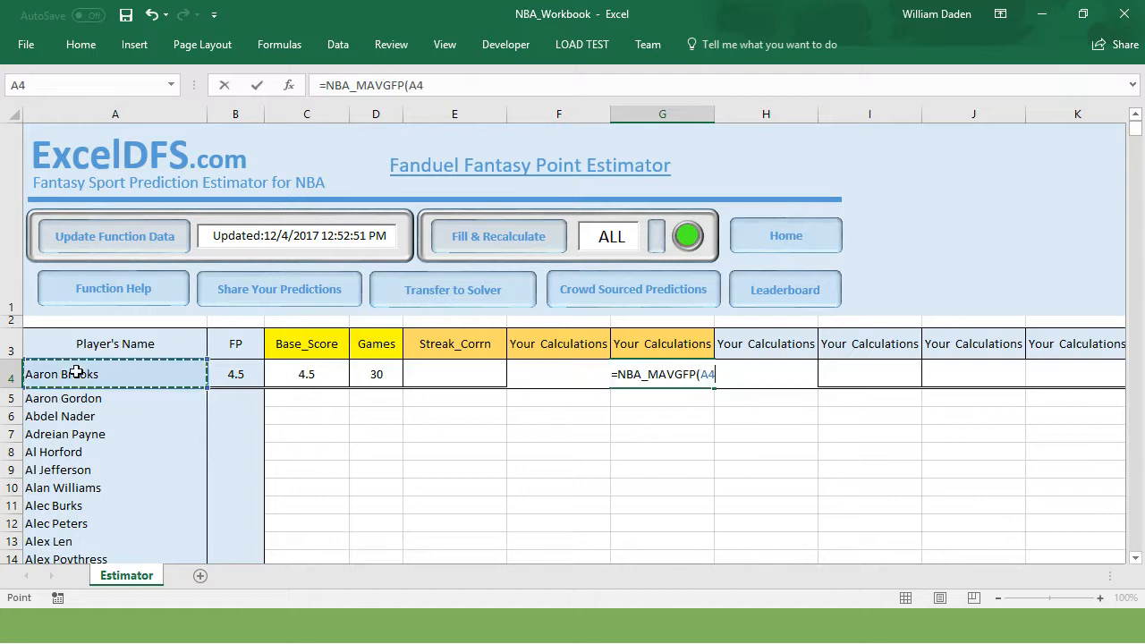
text(,30))
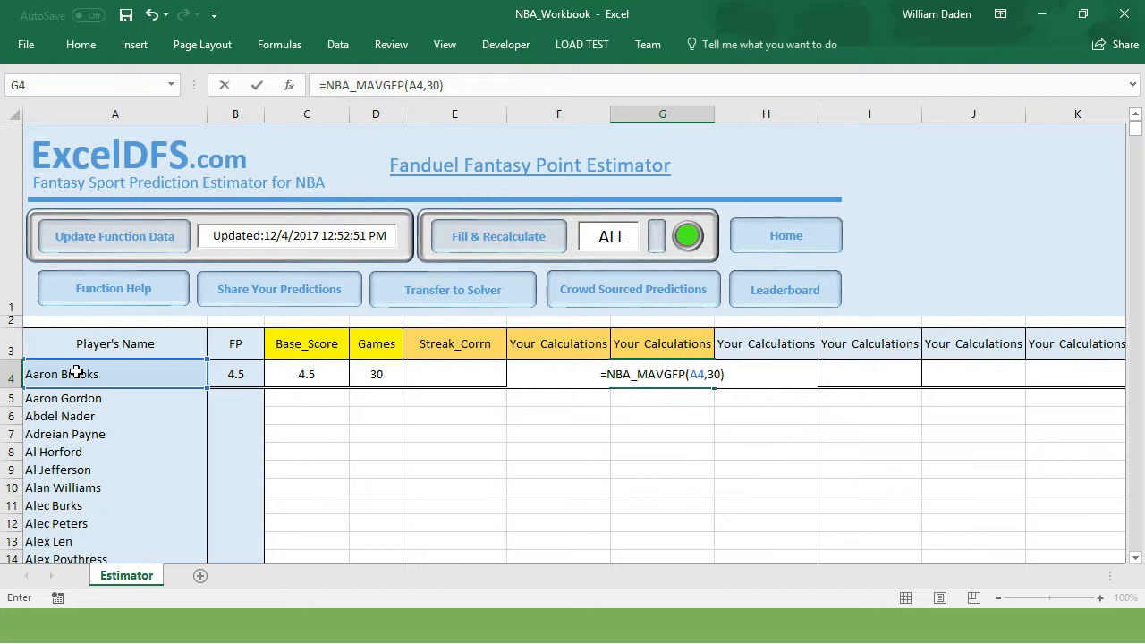
key(Return)
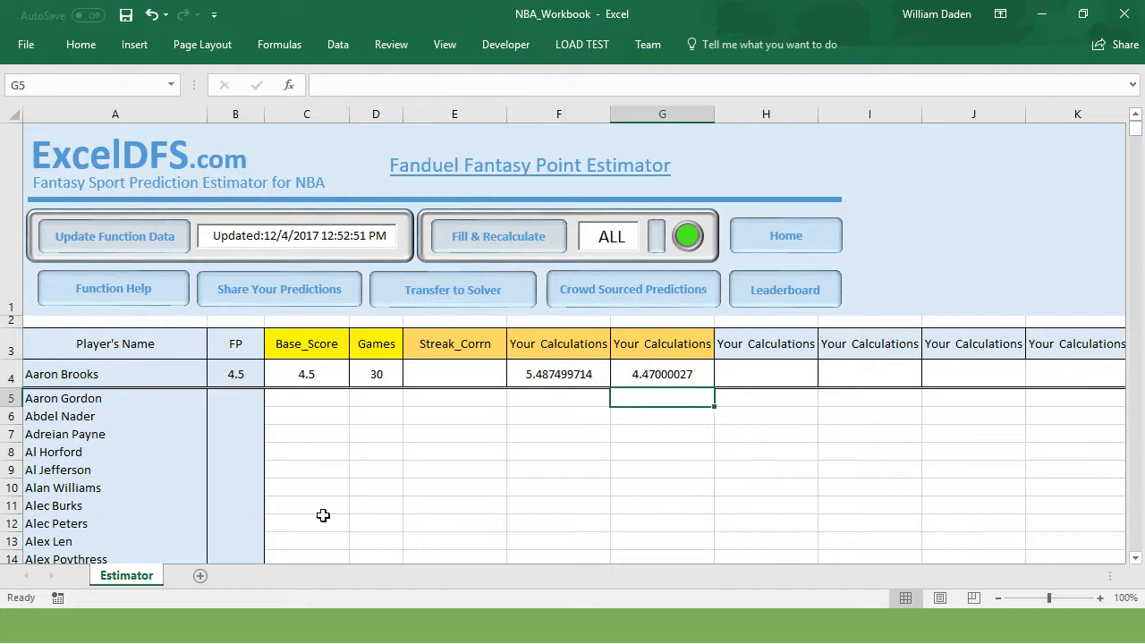
click(568, 463)
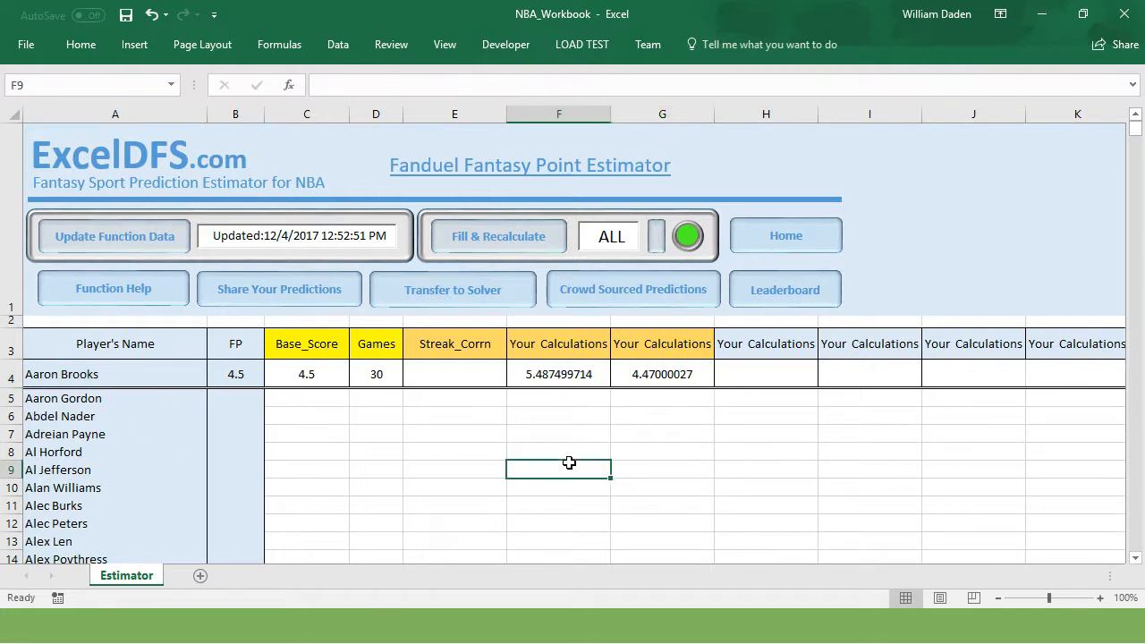
Label the moving-average columns MAVG = 3 in F3 and MAVG = 30 in G3.
click(458, 369)
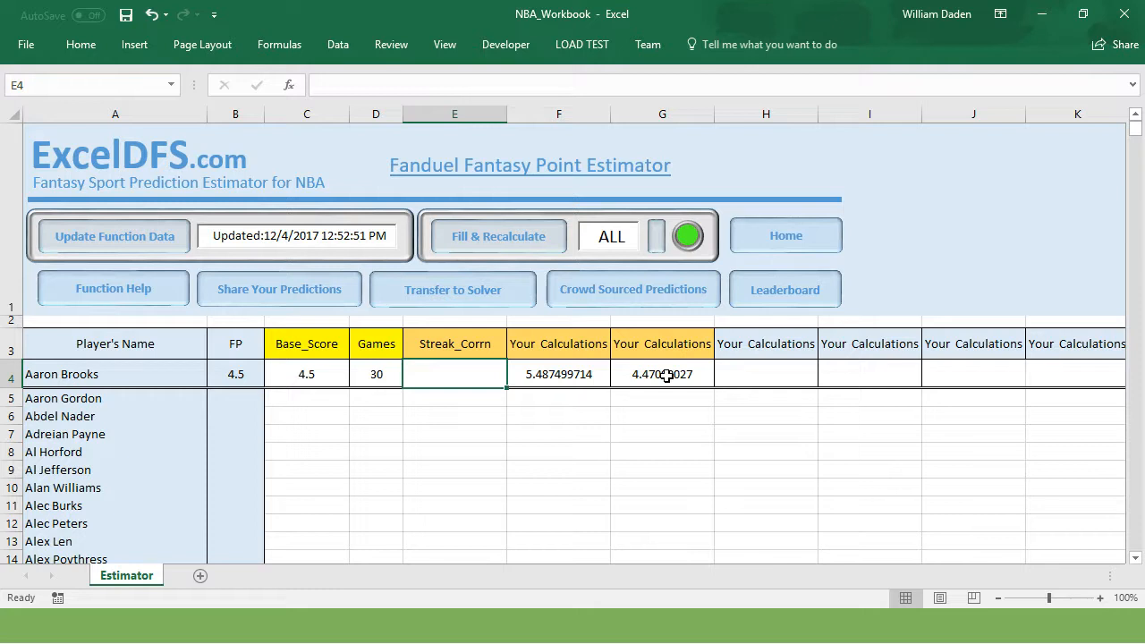
click(541, 344)
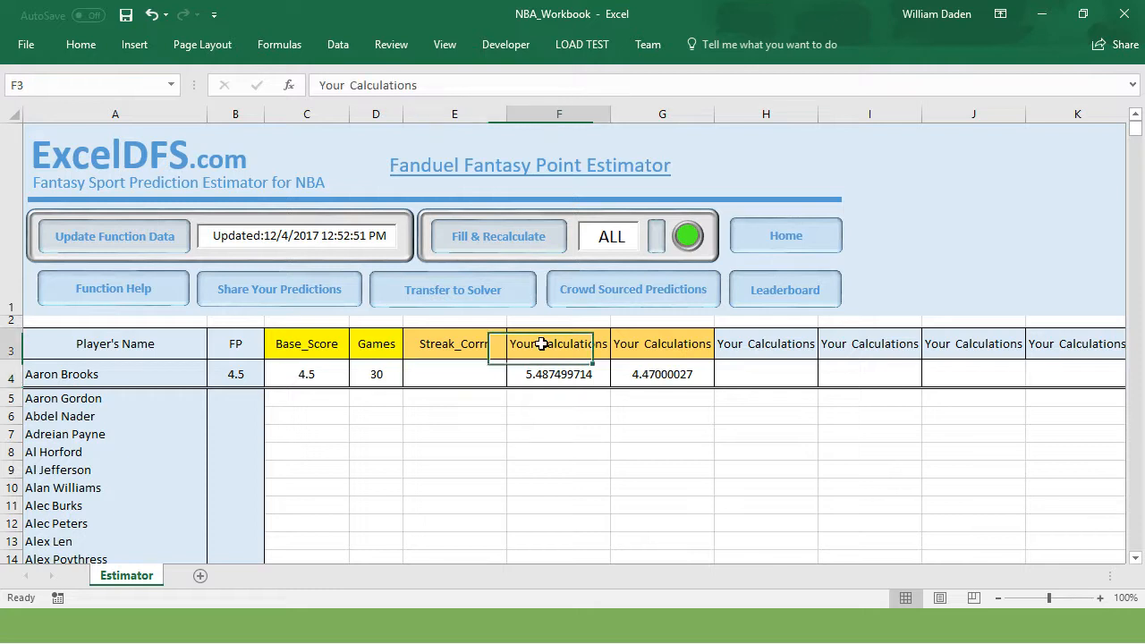
text(MA)
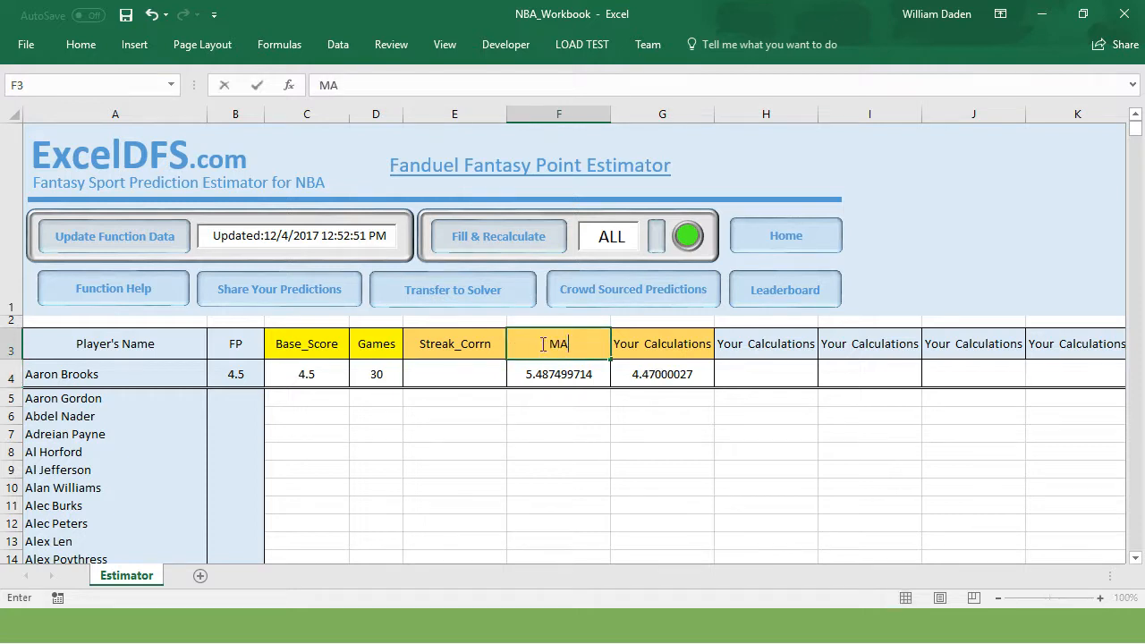
text(VG = 3)
click(658, 343)
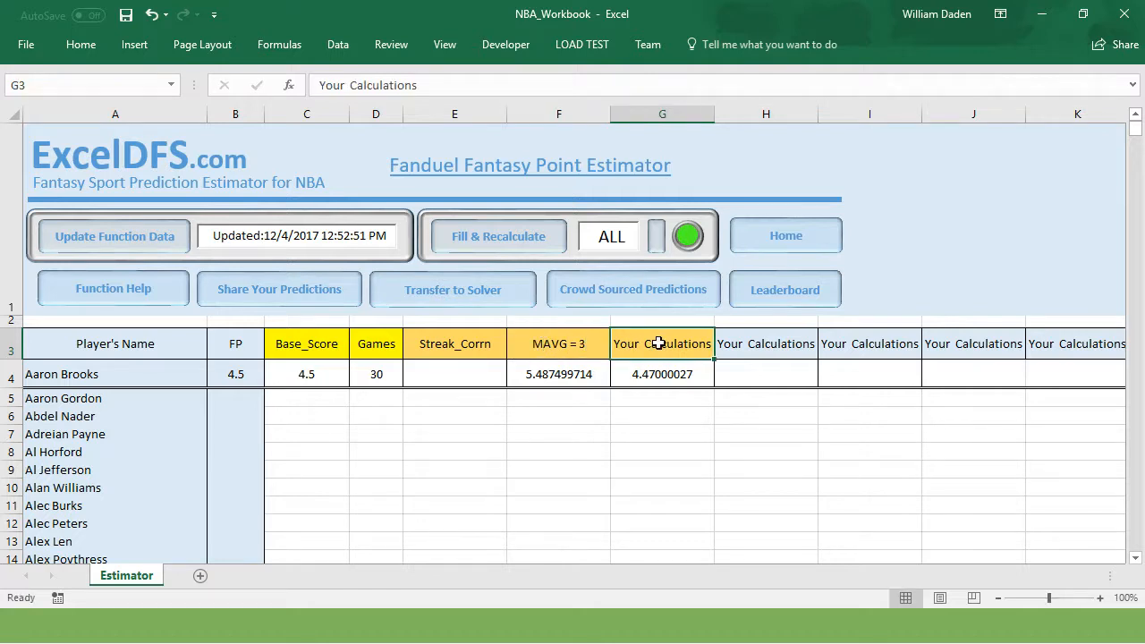
text(MAVG = 30)
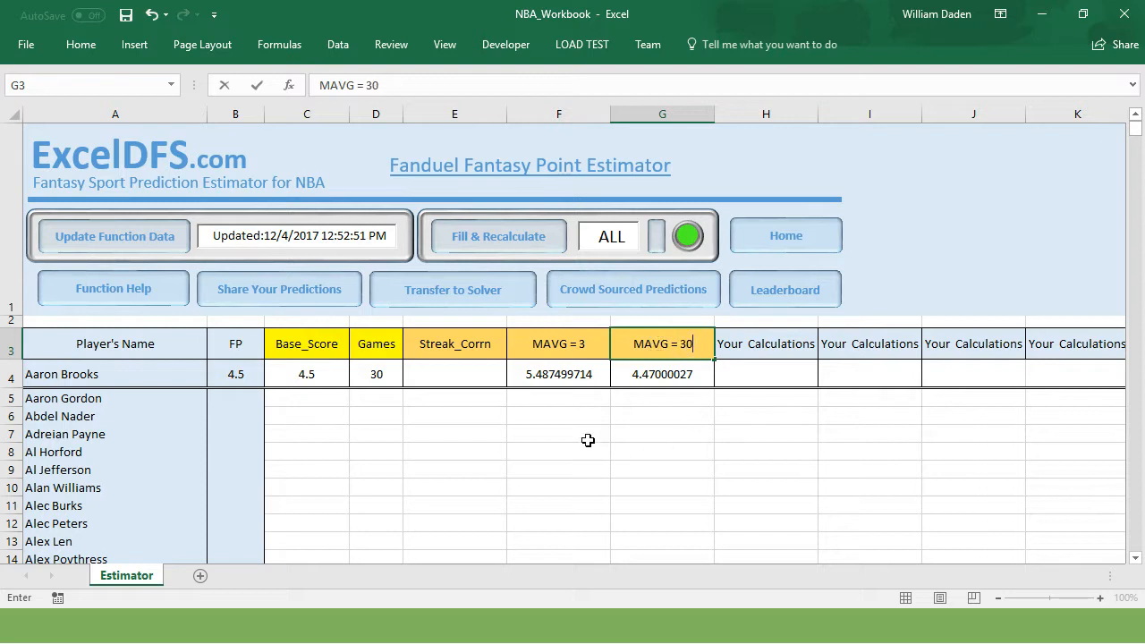
click(588, 440)
click(570, 378)
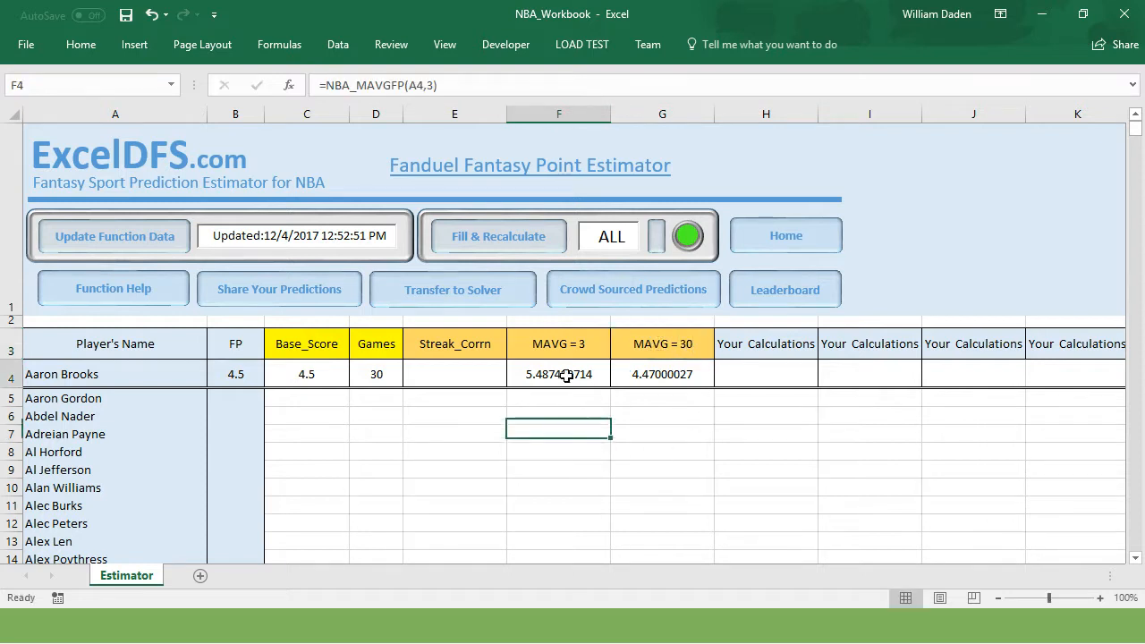
click(673, 375)
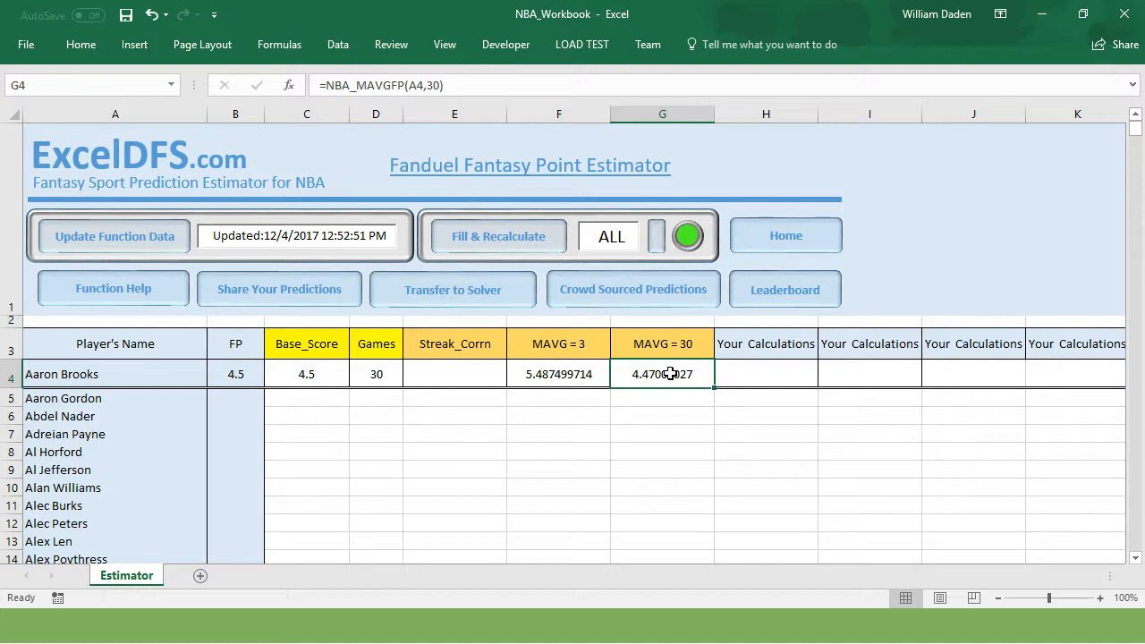
Enter the formula =F4-G4 in the Streak_Corrn cell E4 to subtract the 30-game average from the 3-game average.
click(455, 374)
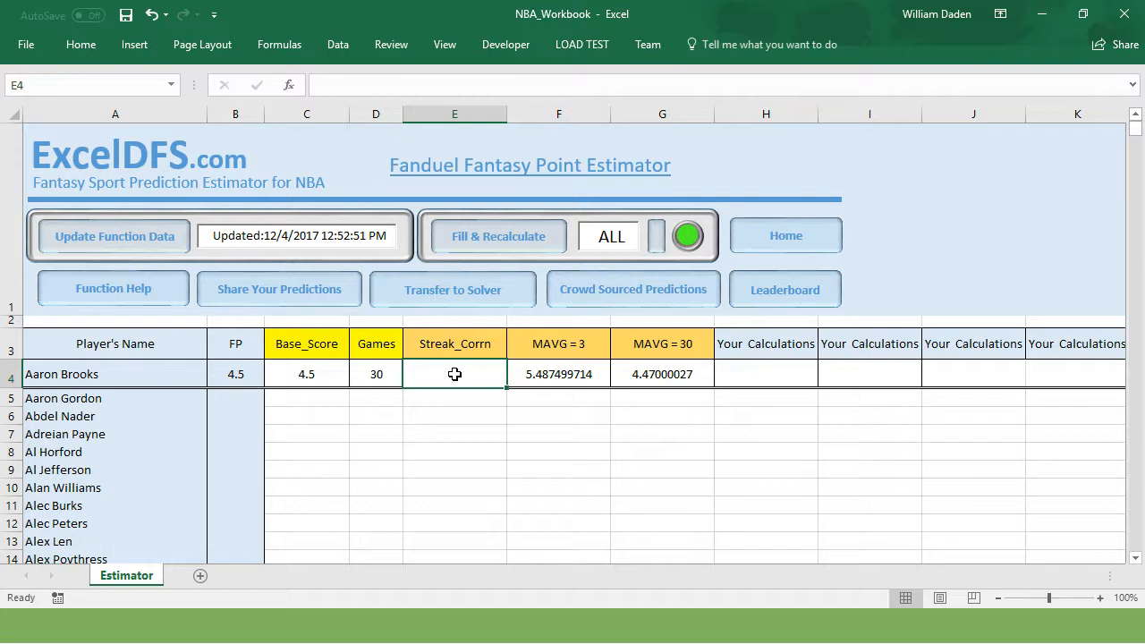
text(=)
click(550, 377)
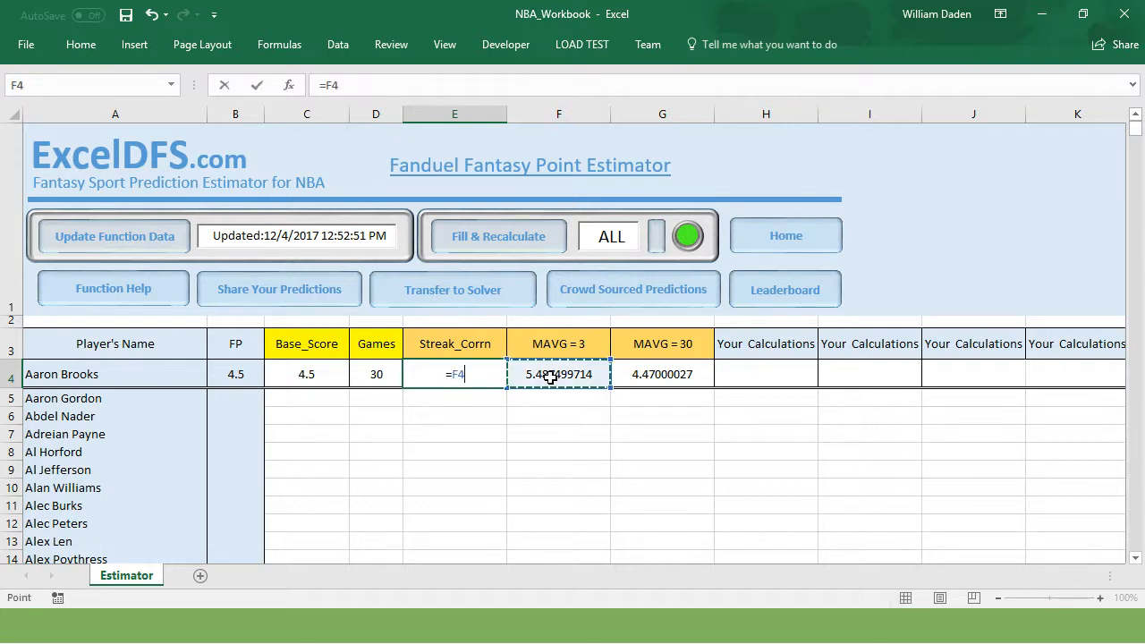
text(-)
click(657, 374)
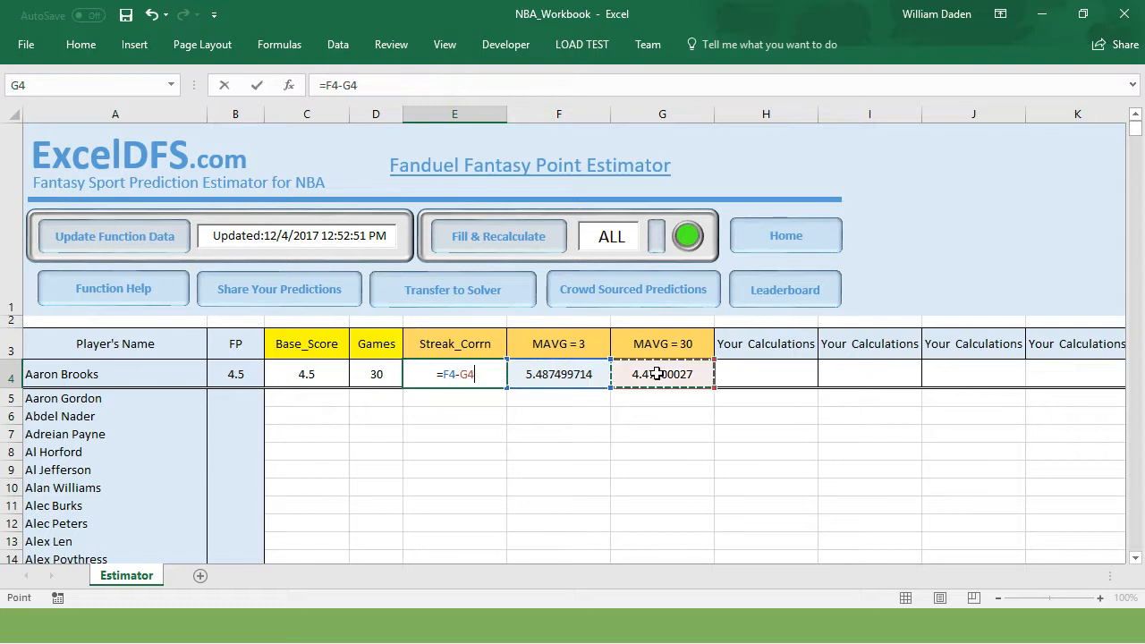
key(Return)
click(488, 468)
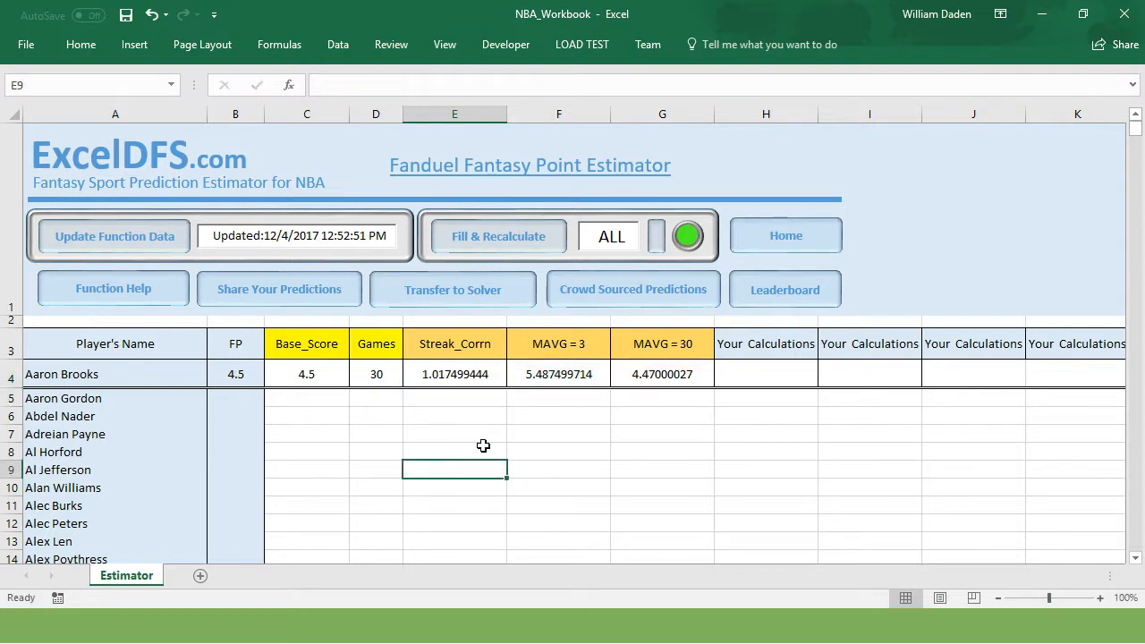
click(468, 374)
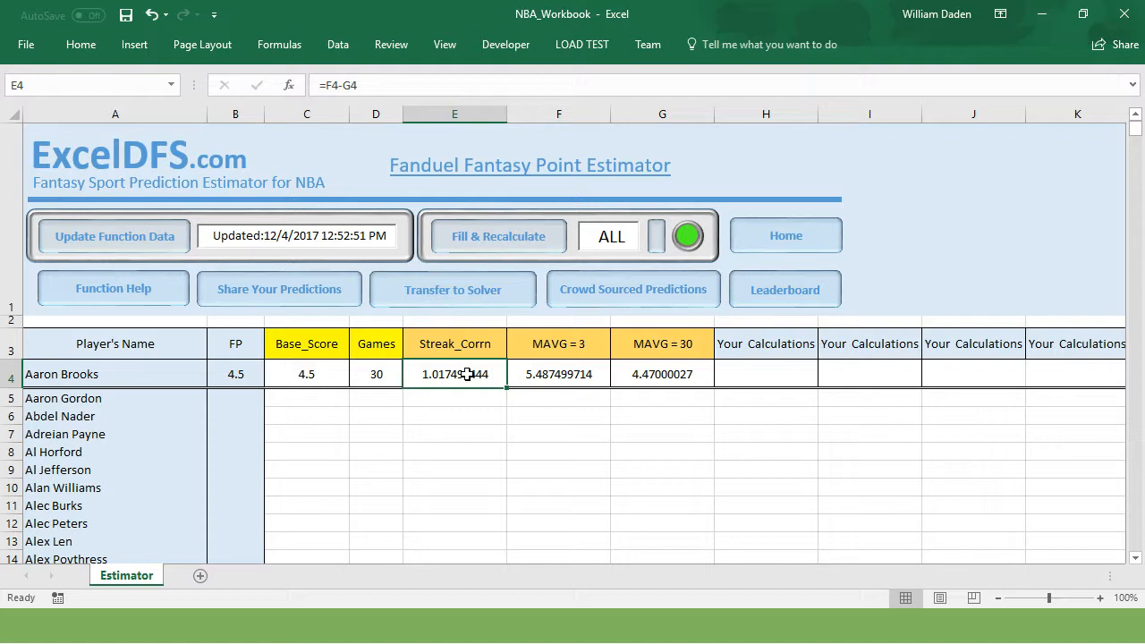
click(549, 428)
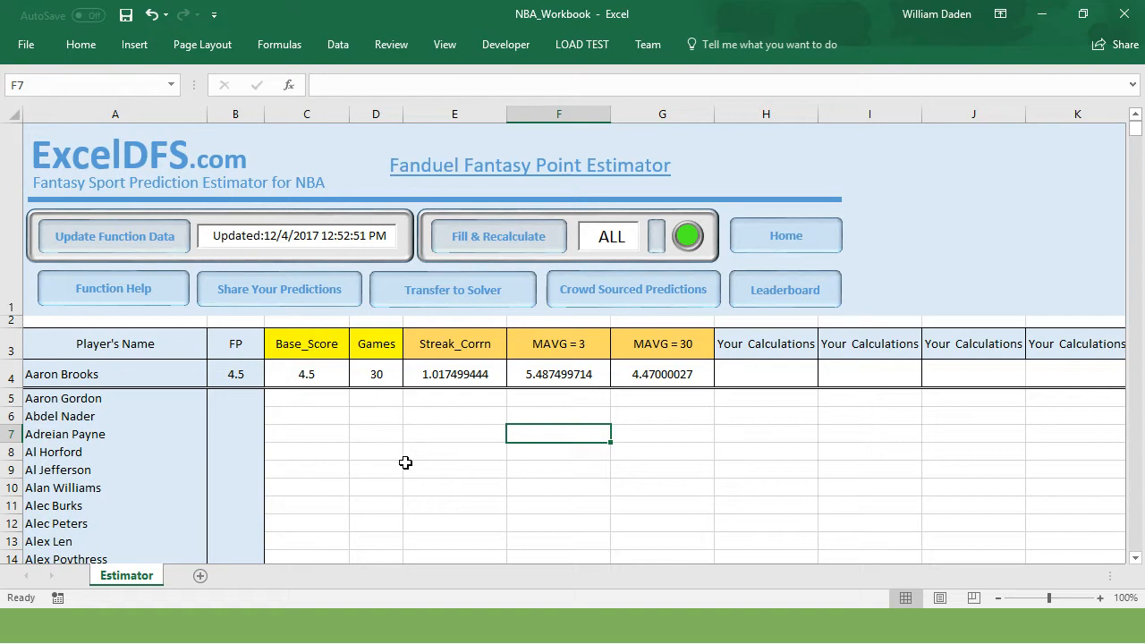
Replace the FP formula in B4 with =C4+E4 to add the streak correction to the base score.
click(232, 373)
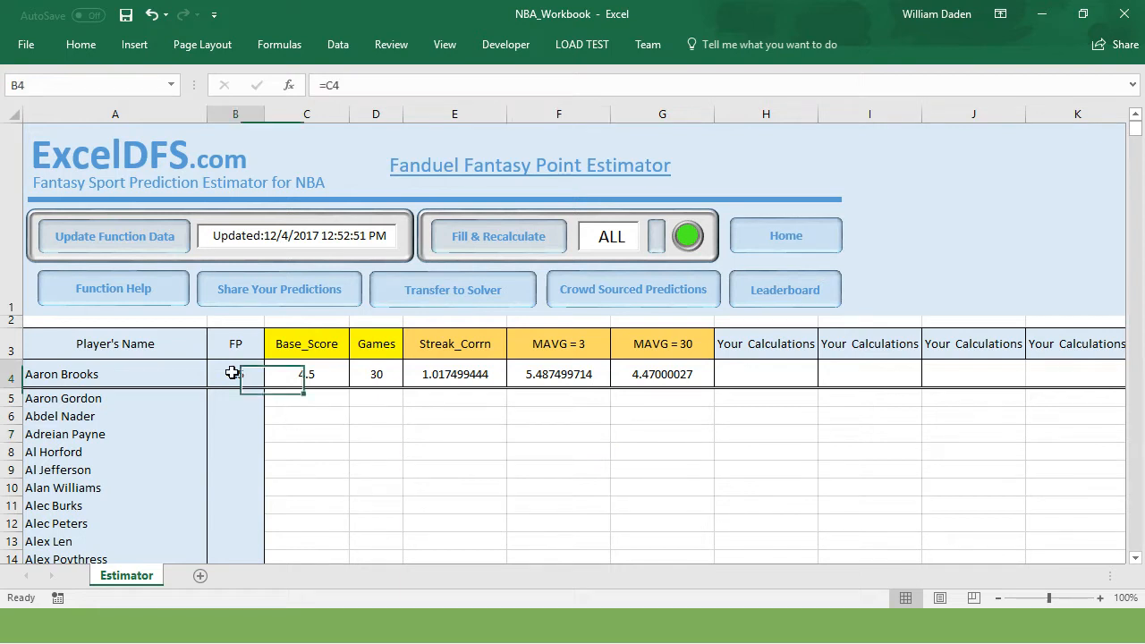
text(=)
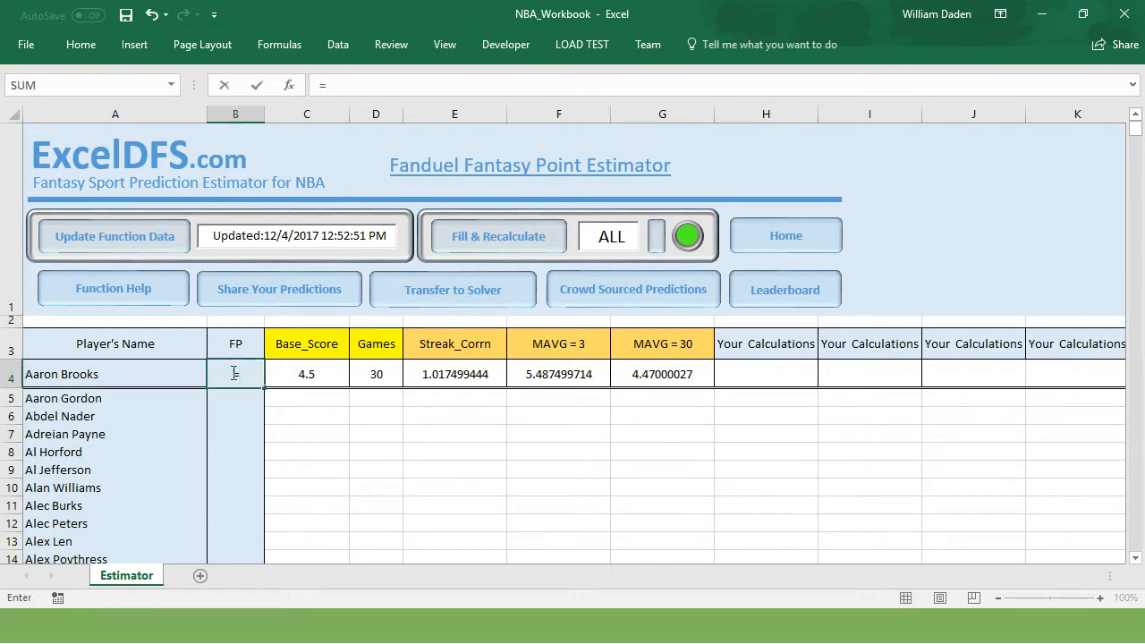
click(309, 379)
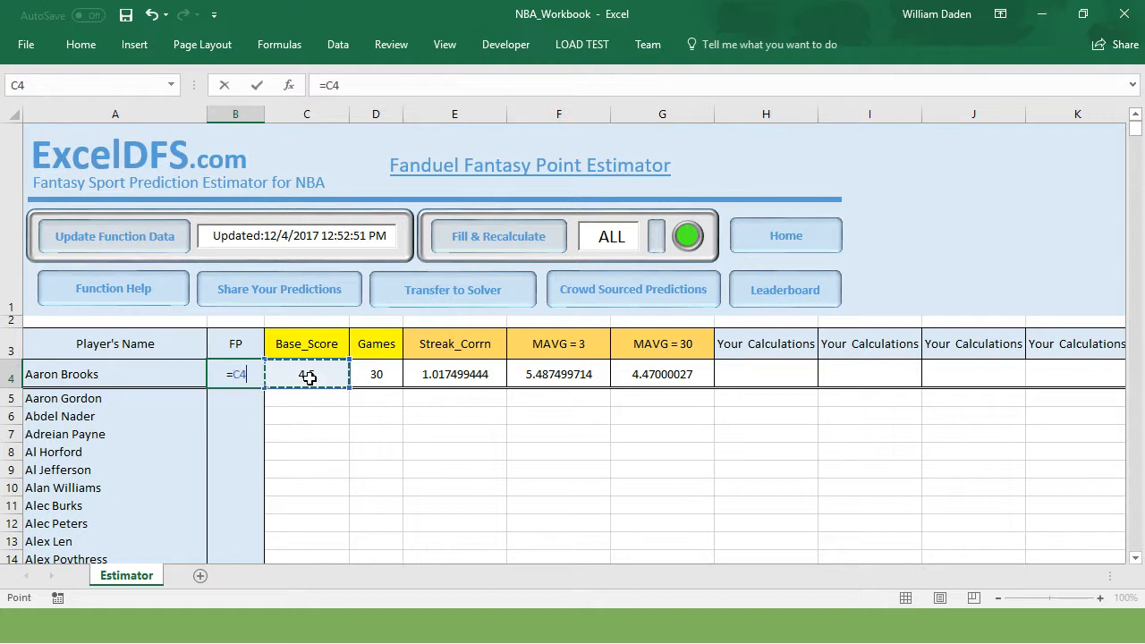
text(+)
click(449, 375)
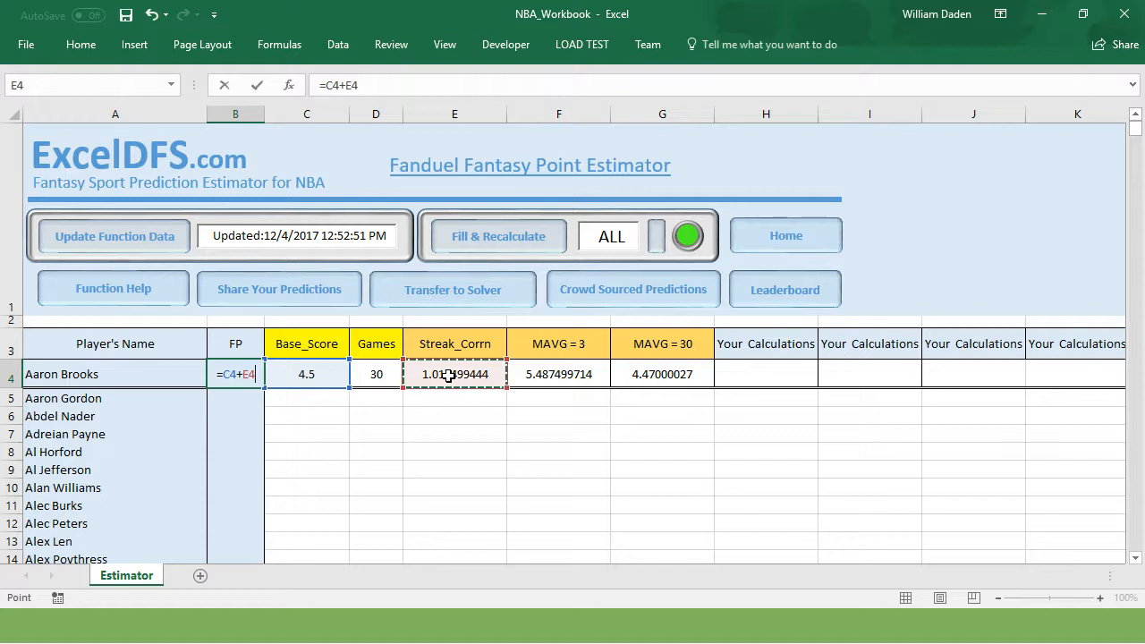
key(Return)
click(453, 453)
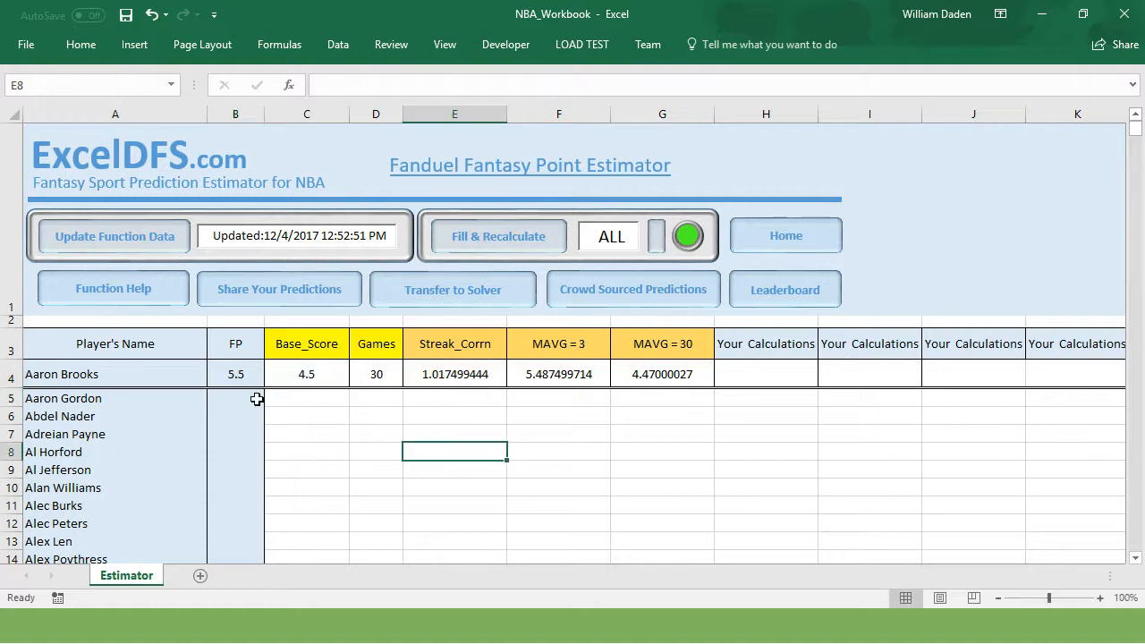
click(237, 376)
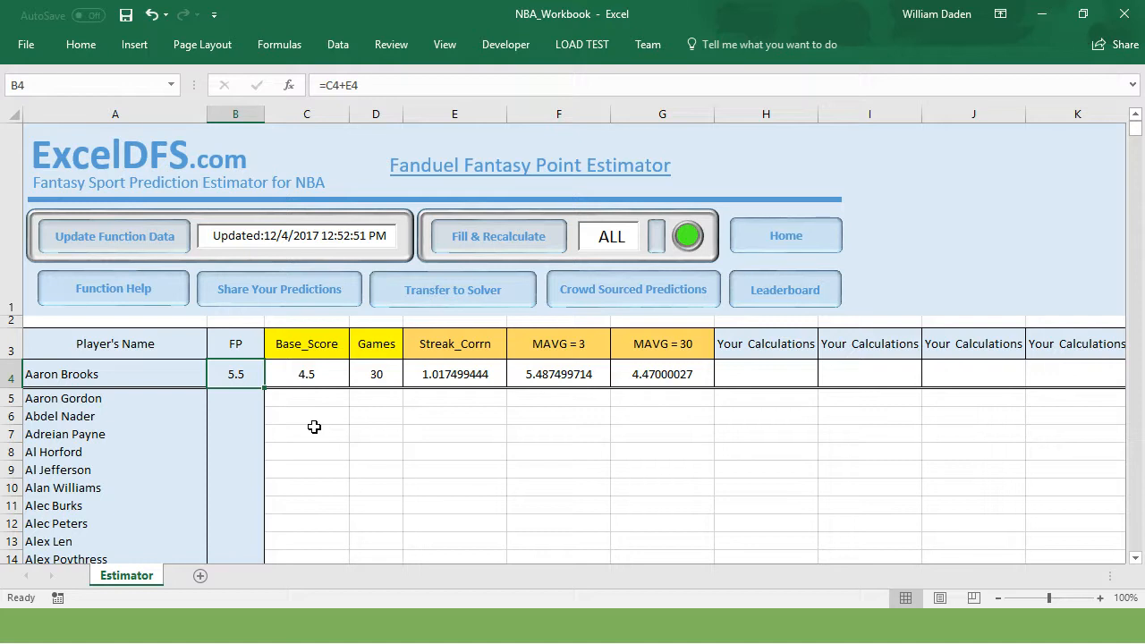
Set the fill count to 20, fill and recalculate the player rows, and check Alec Burks' streak correction and base score.
click(657, 244)
click(508, 243)
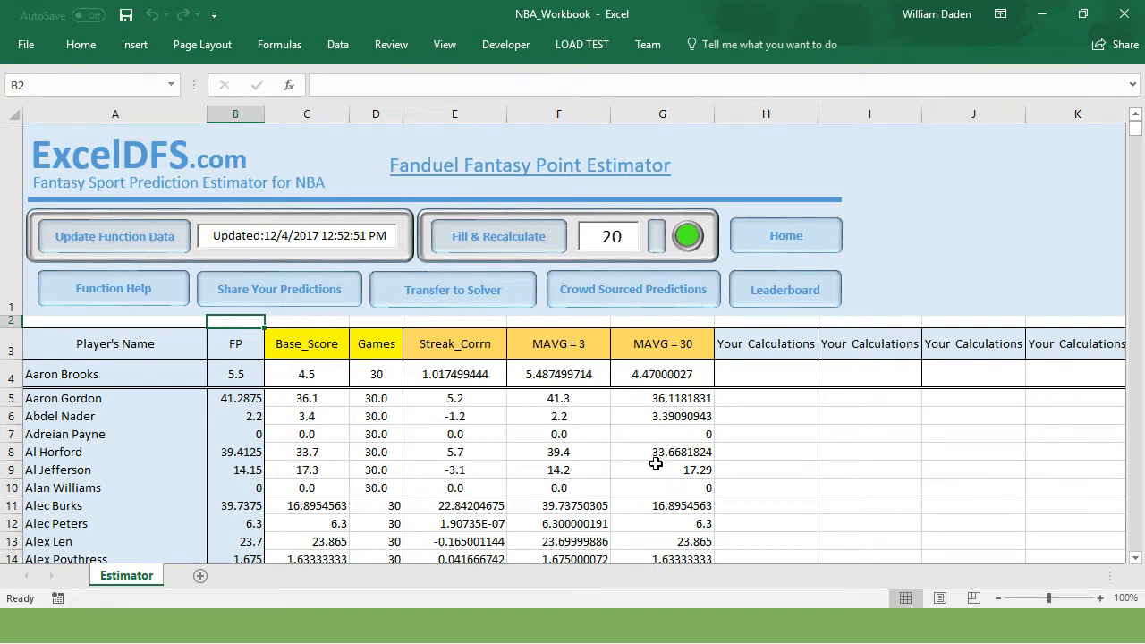
click(465, 506)
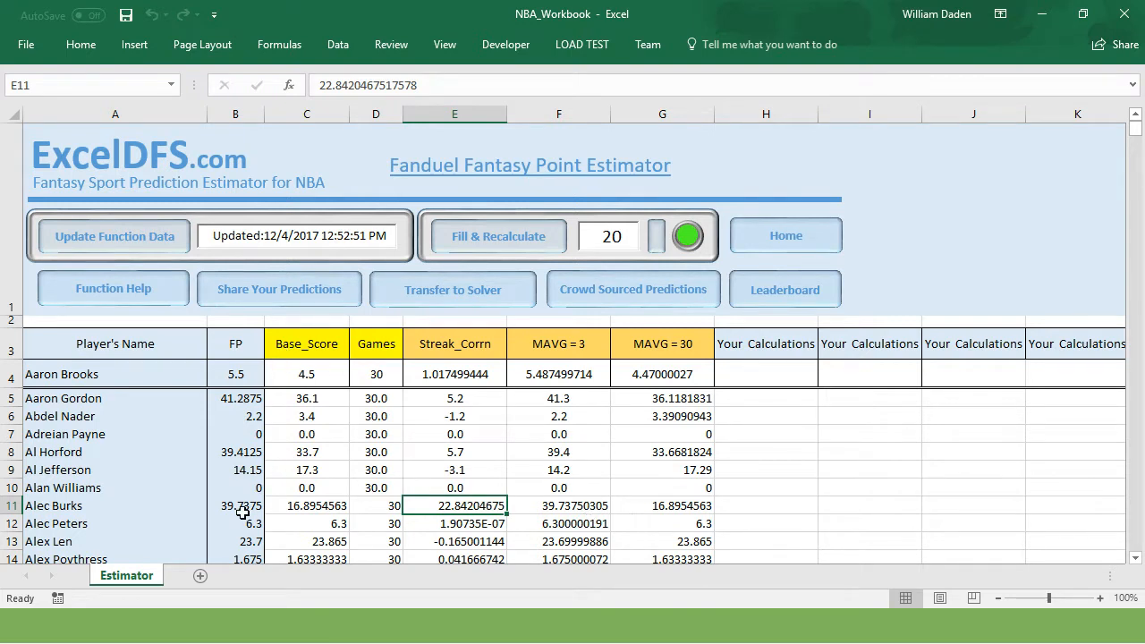
click(320, 504)
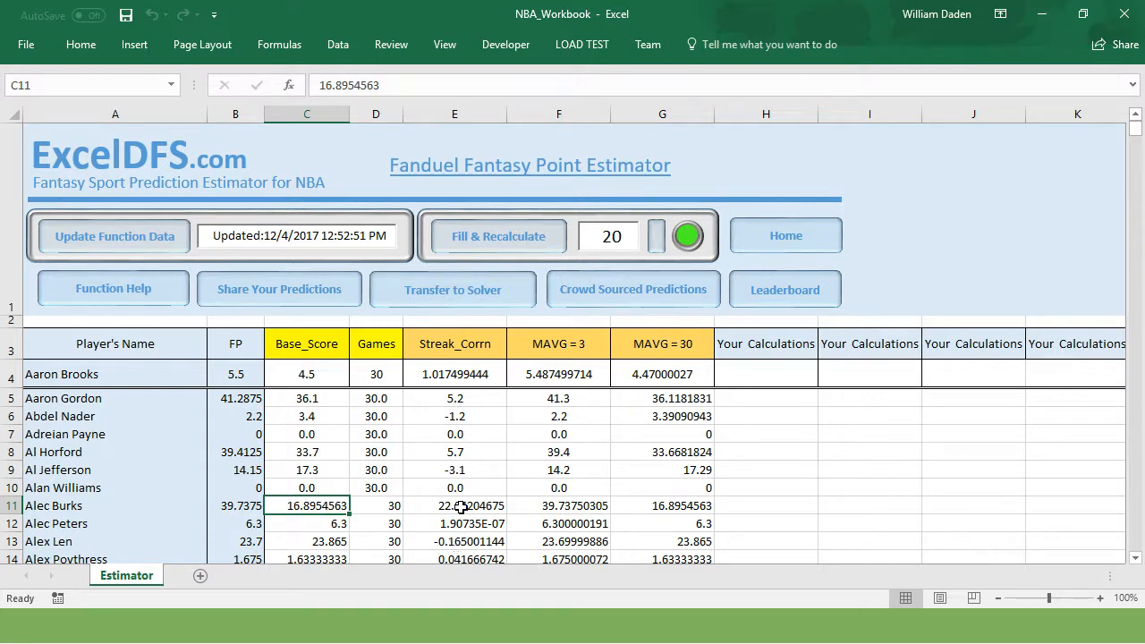
Scale the streak correction in E4 by changing its formula to =(F4-G4)*0.1.
click(455, 377)
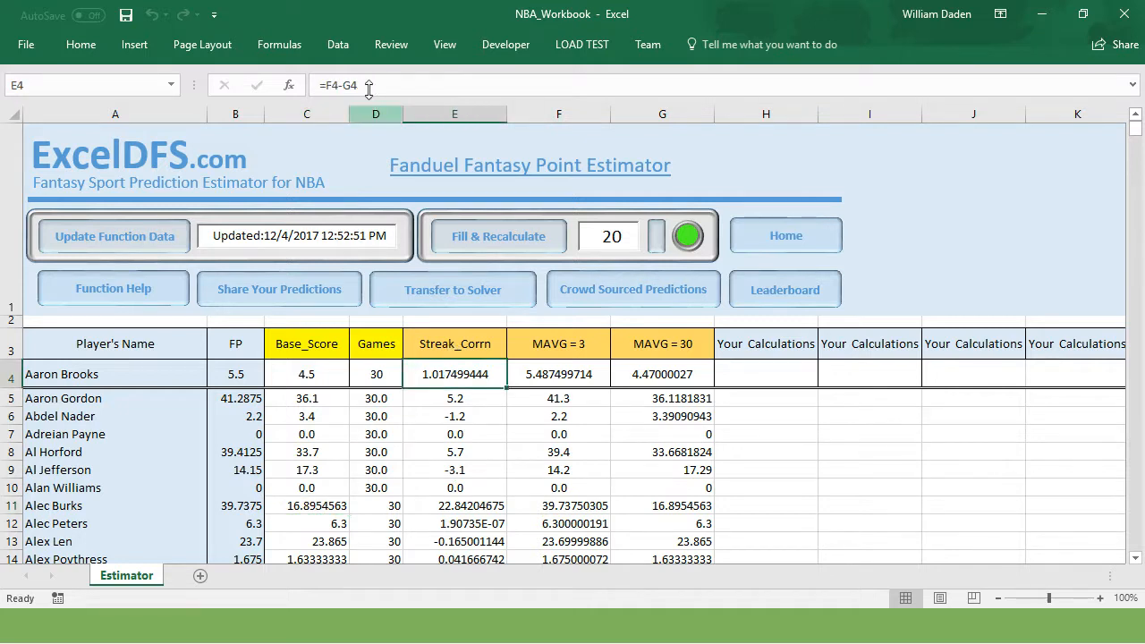
click(327, 85)
text(()
click(366, 87)
text()*.1)
key(Return)
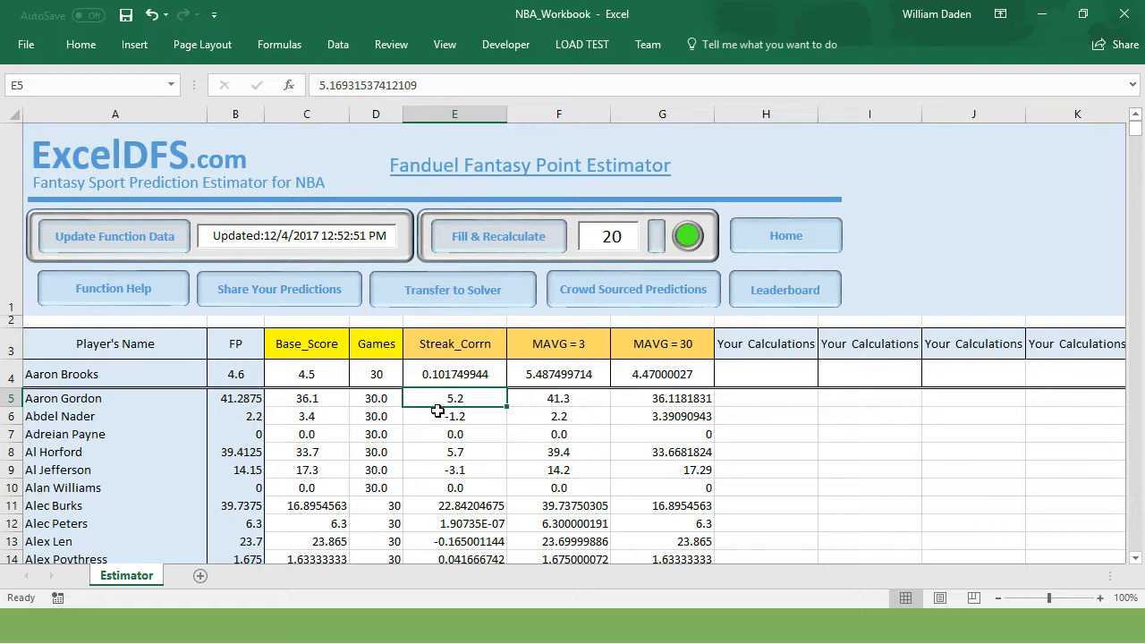
click(449, 374)
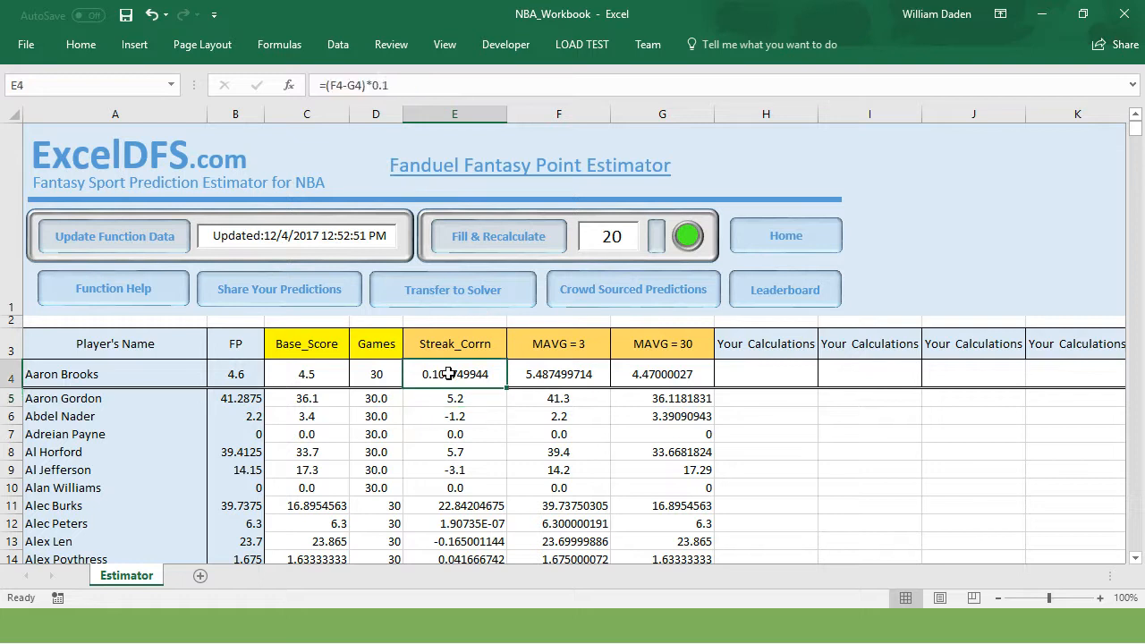
Fill and recalculate the 20 player rows with the scaled correction, and check Abdel Nader's correction and moving averages.
click(499, 238)
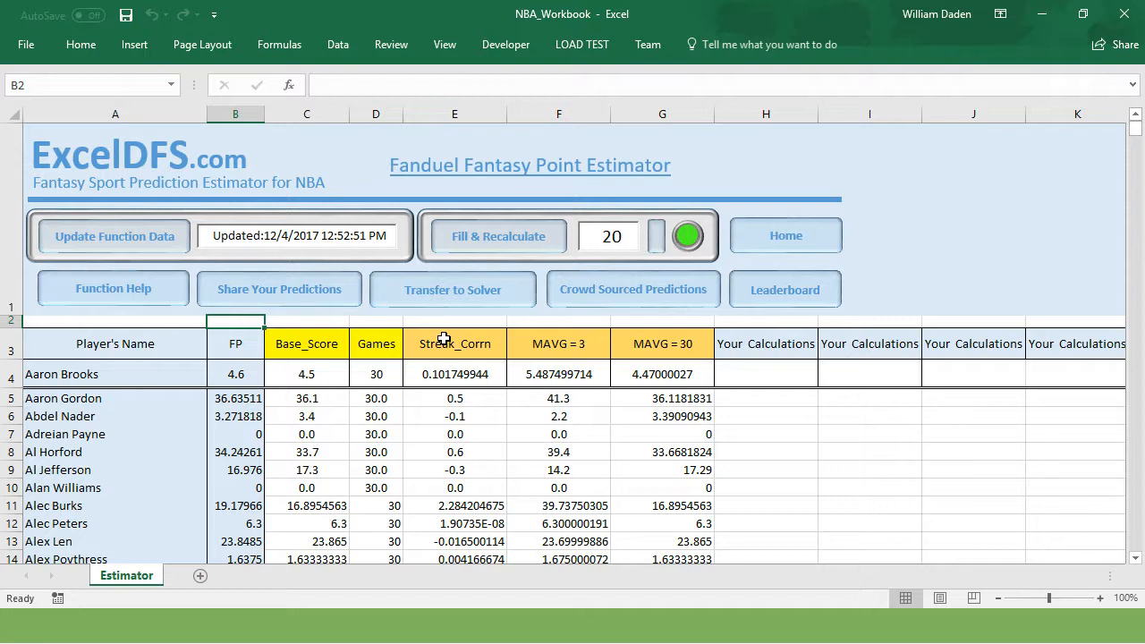
click(464, 421)
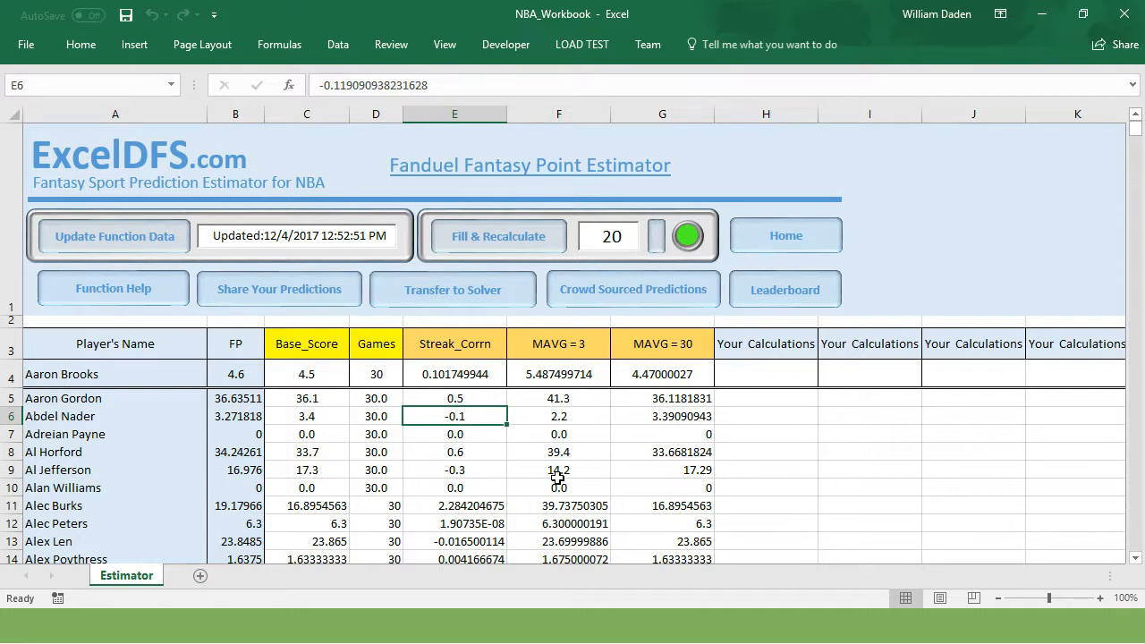
click(570, 415)
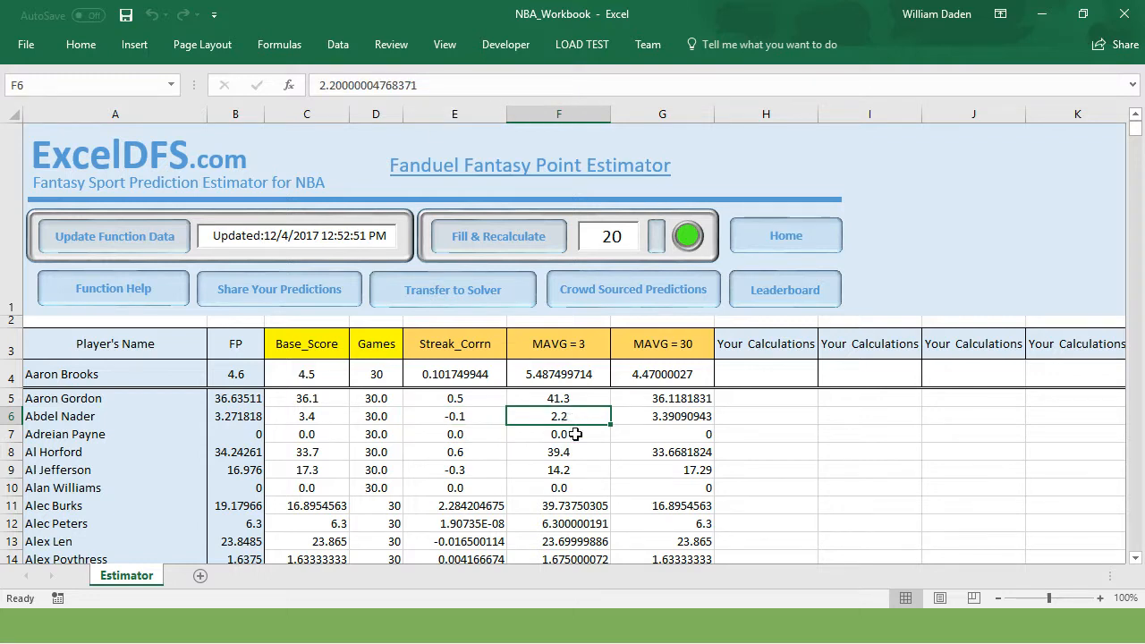
click(678, 417)
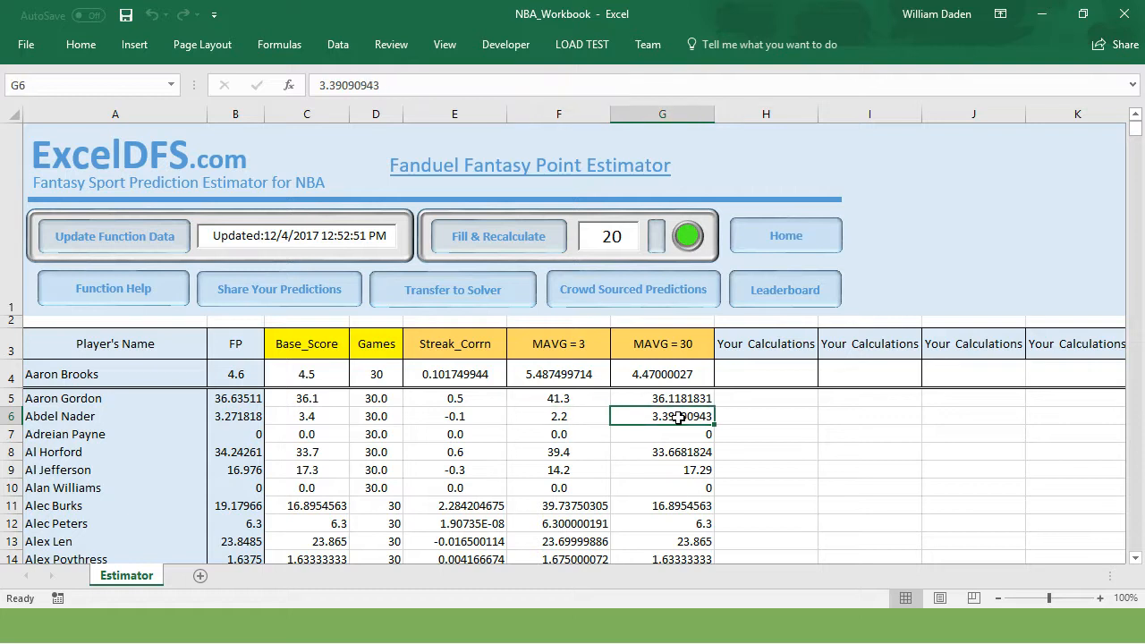
Search the sheet for the player "harden", and close the search.
click(111, 434)
key(ctrl+f)
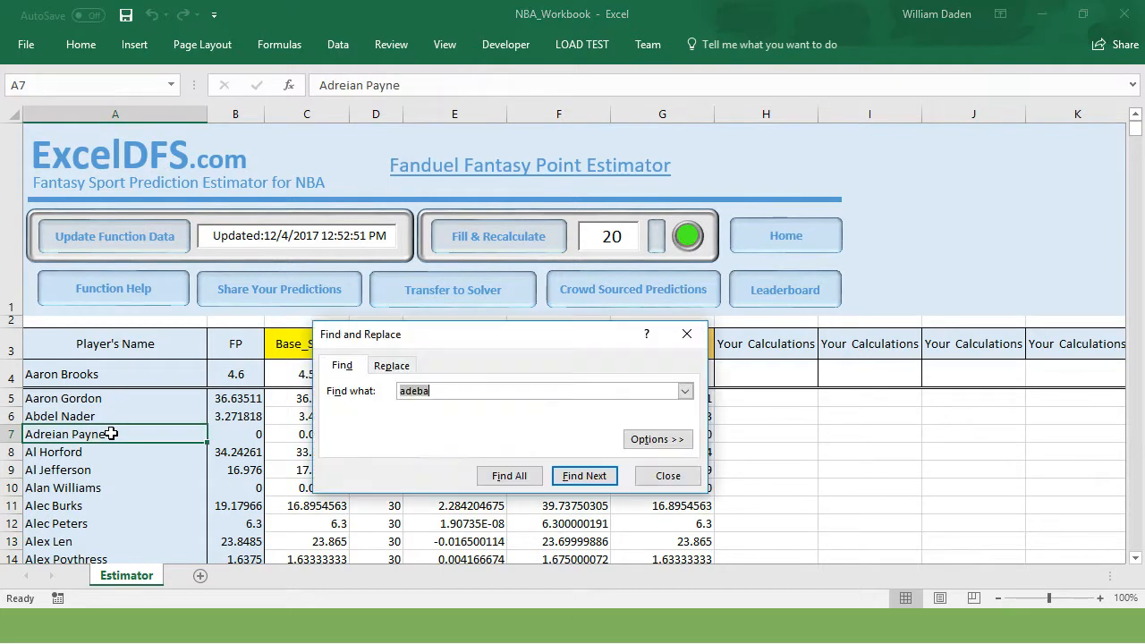
key(BackSpace)
text(harden)
key(Return)
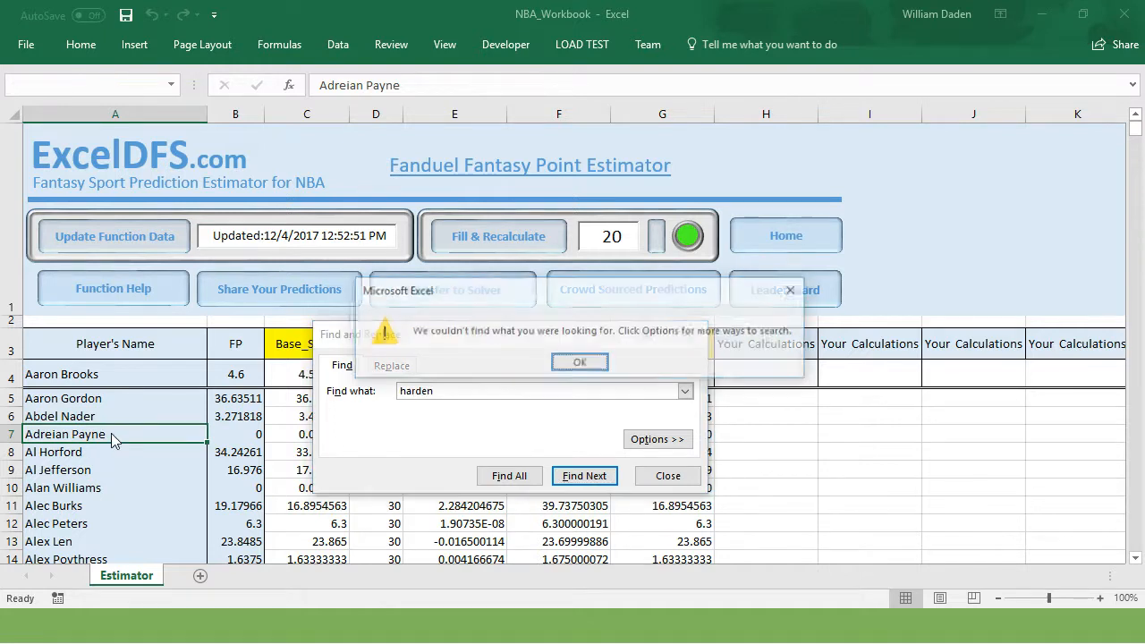
click(597, 368)
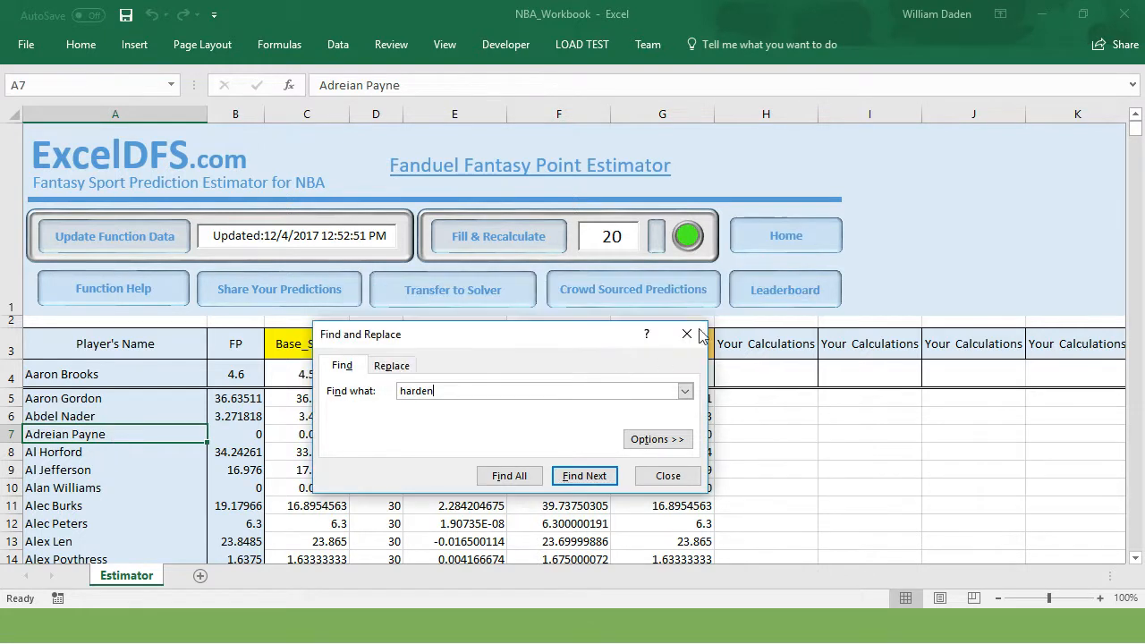
click(686, 334)
click(766, 434)
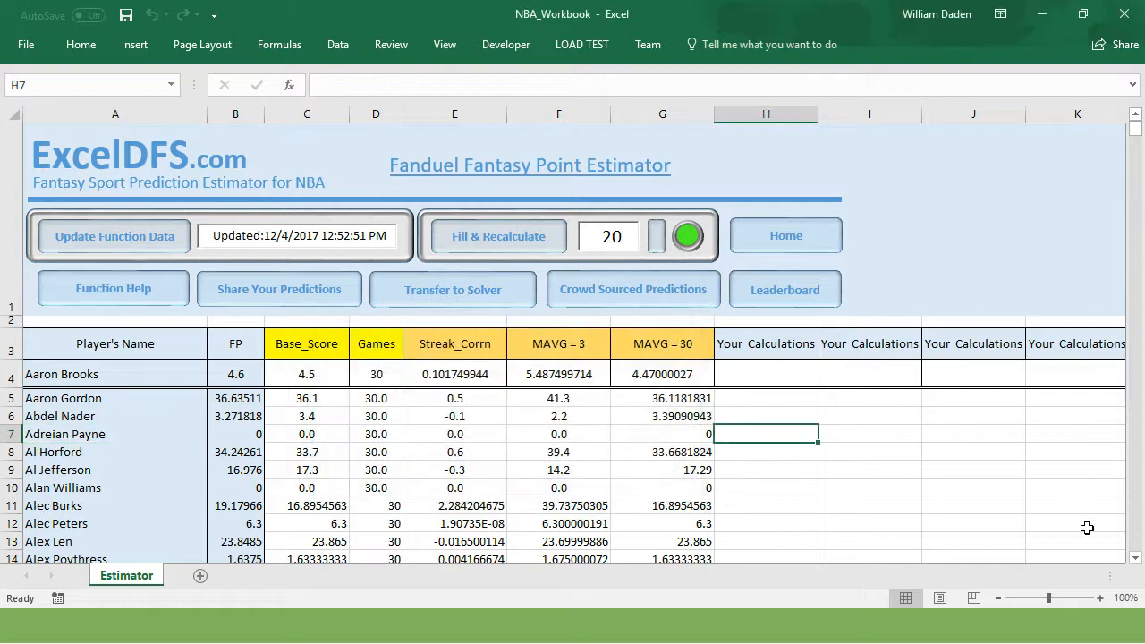
Examine Andre Drummond's row, comparing his base score, games, streak correction and both moving averages with his FP estimate.
click(1135, 558)
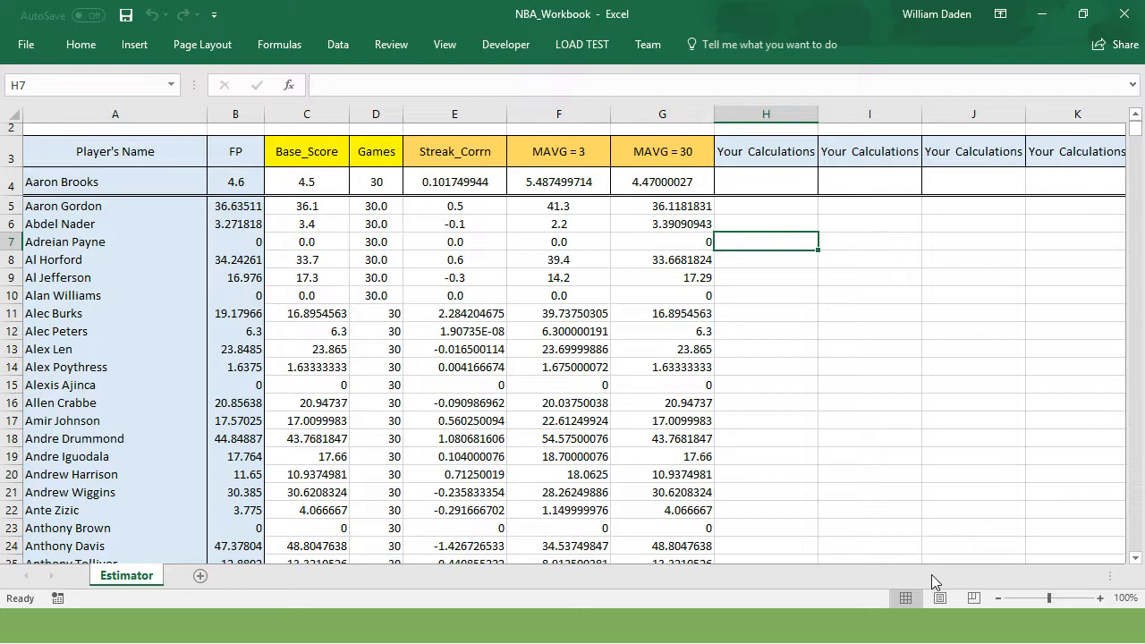
click(315, 437)
click(118, 439)
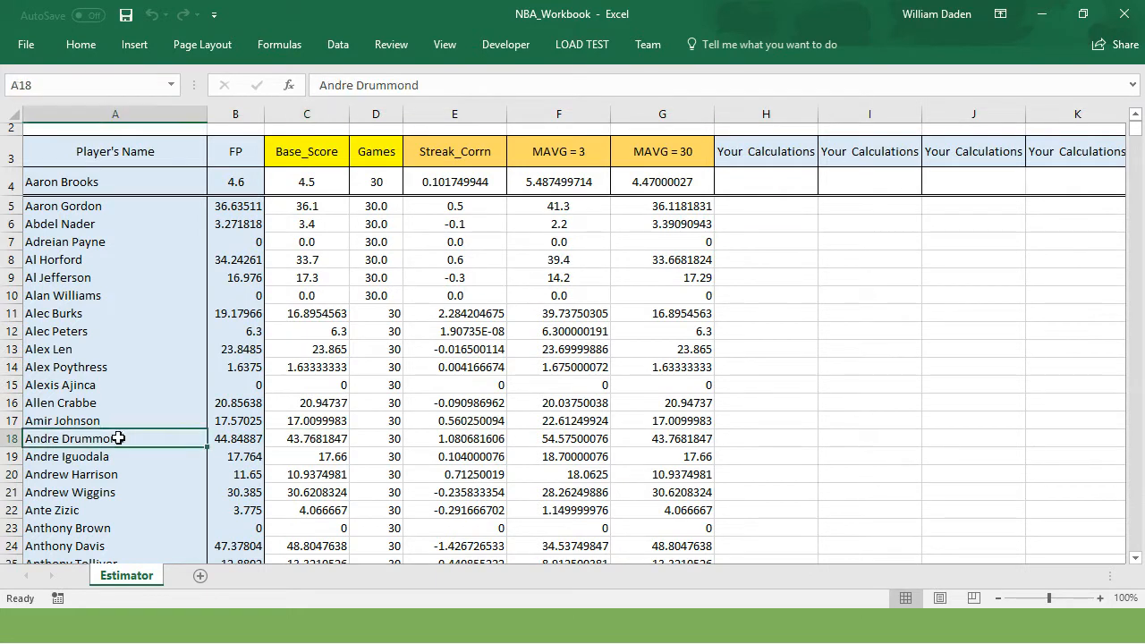
click(315, 436)
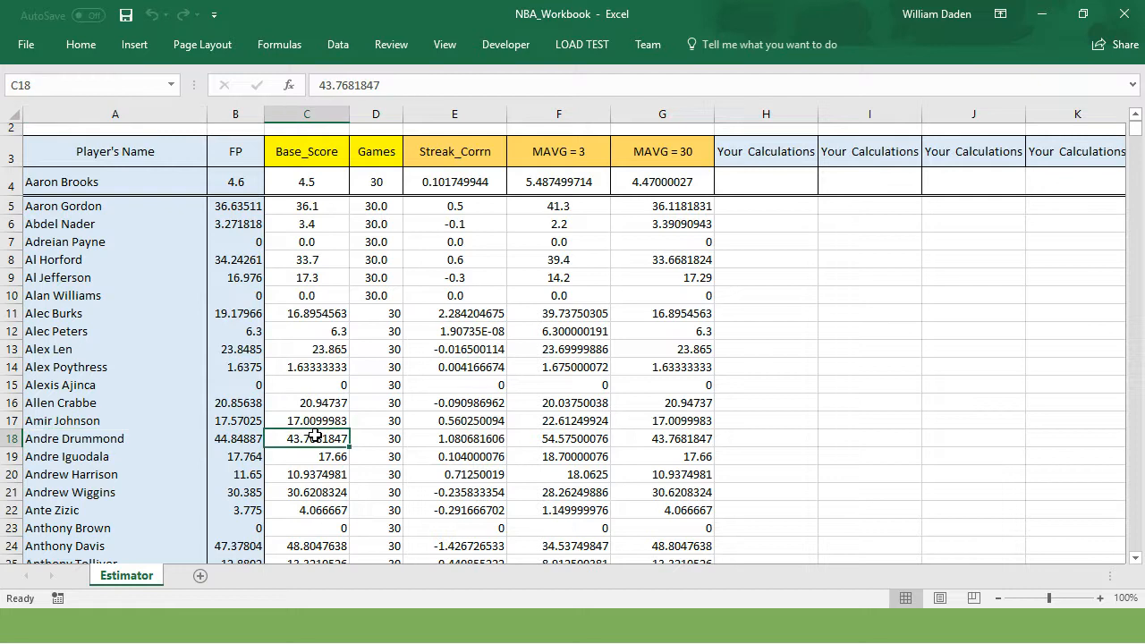
click(383, 440)
click(320, 440)
click(462, 438)
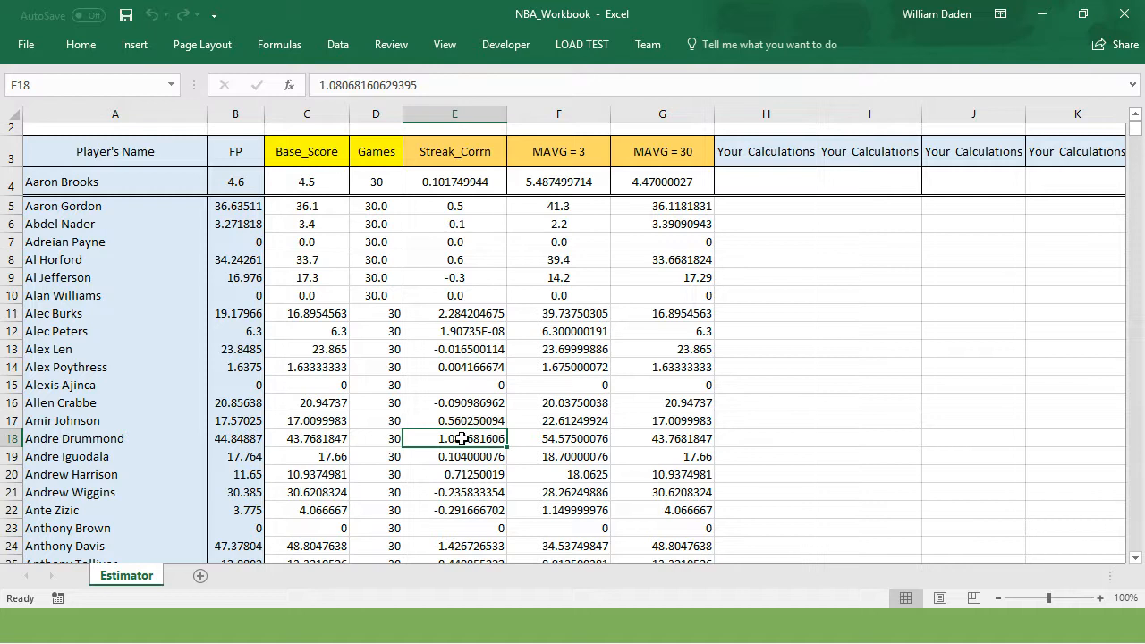
click(556, 440)
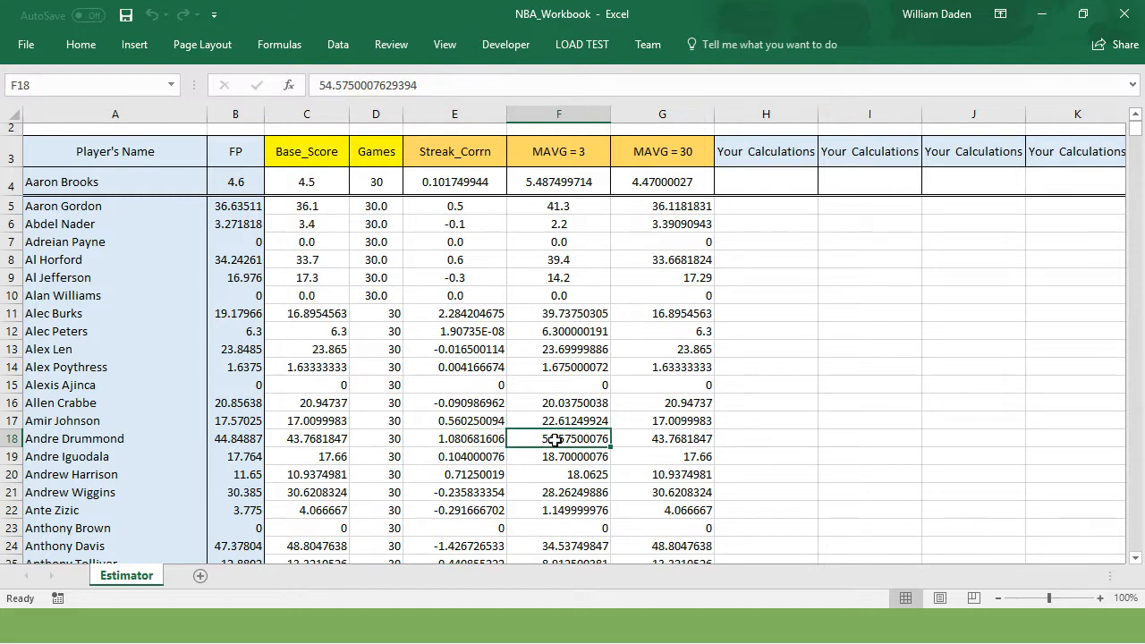
click(672, 442)
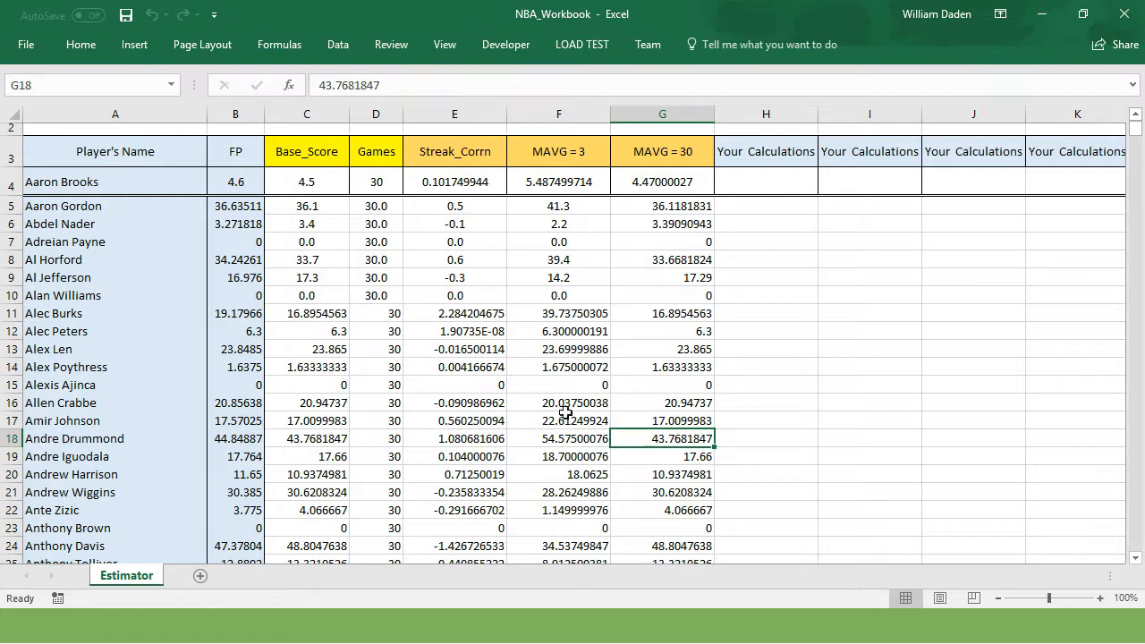
click(458, 437)
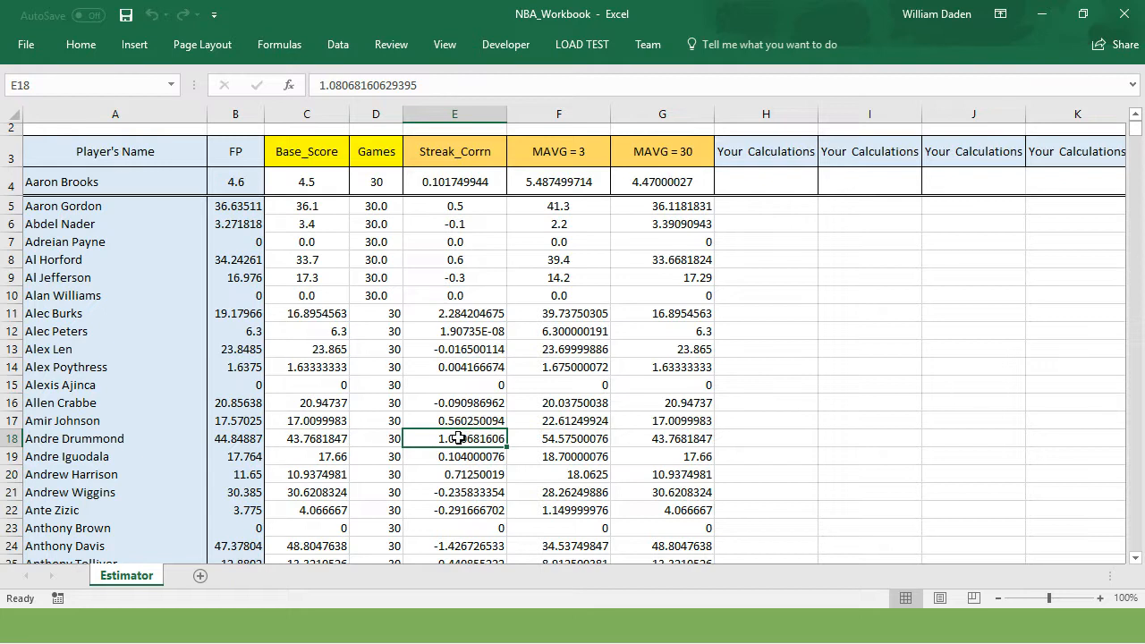
click(305, 439)
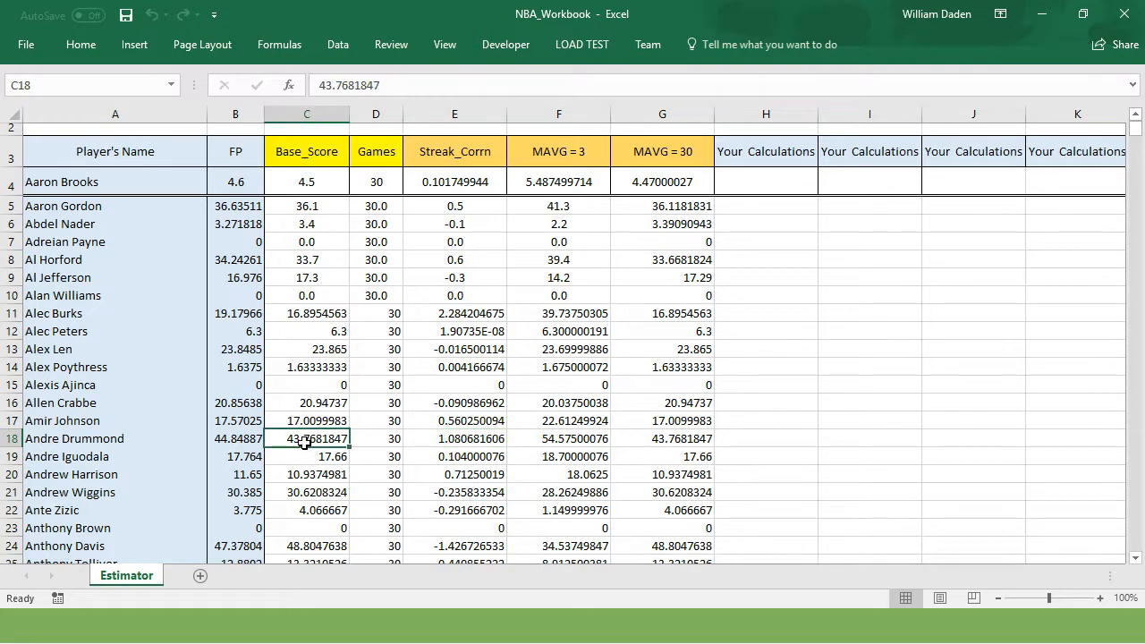
click(229, 441)
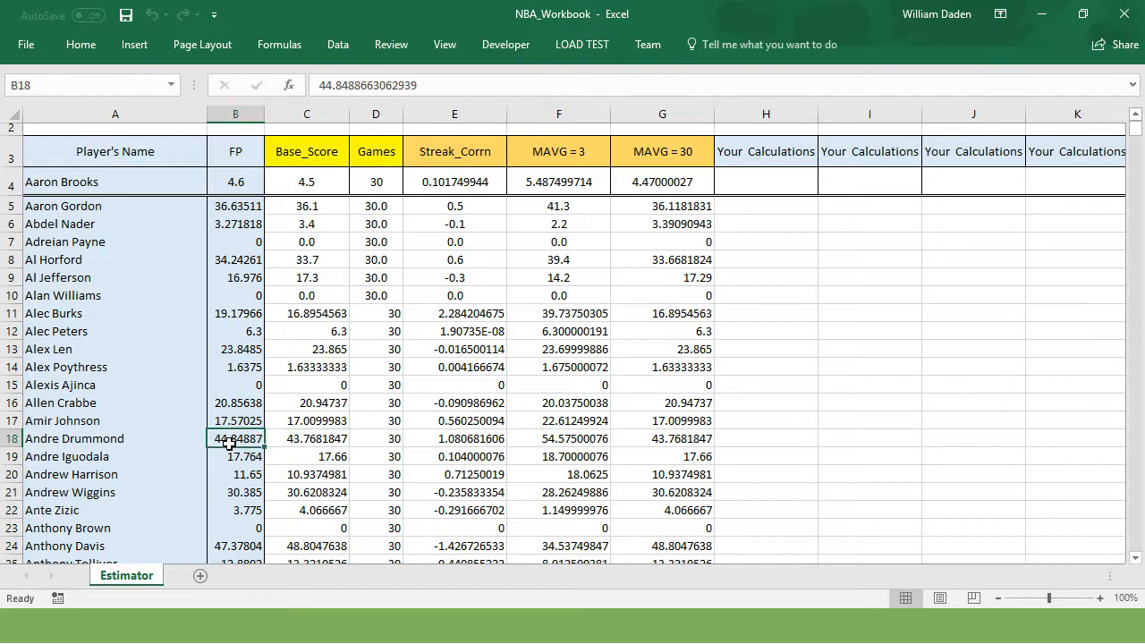
Compare Andre Drummond's base score with his FP estimate, and inspect the FP formula in B4.
click(298, 439)
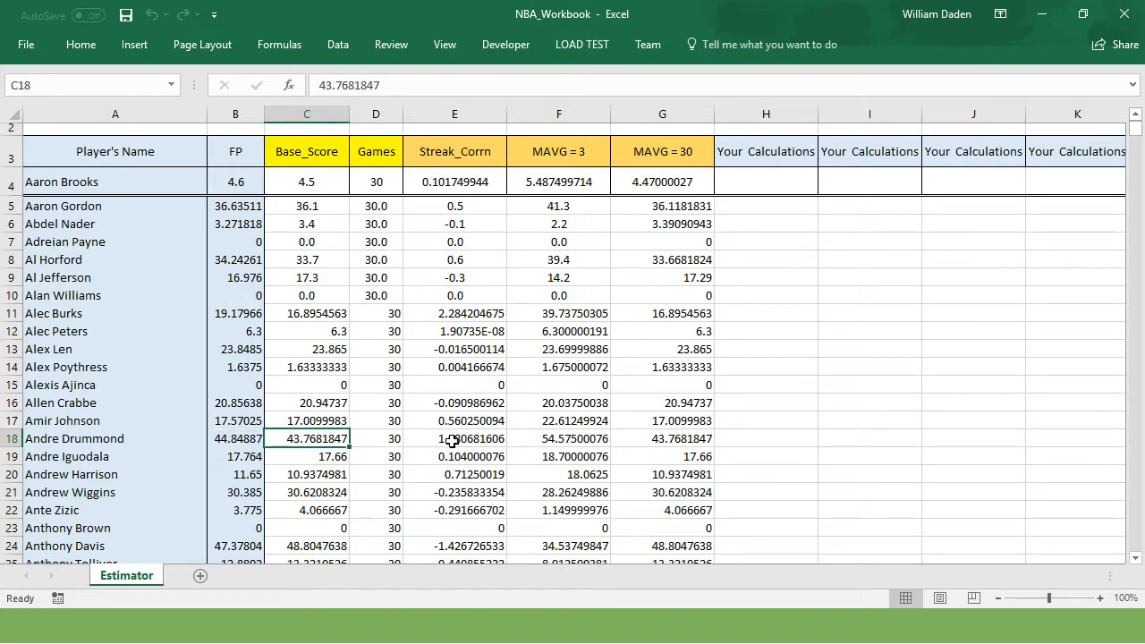
click(225, 439)
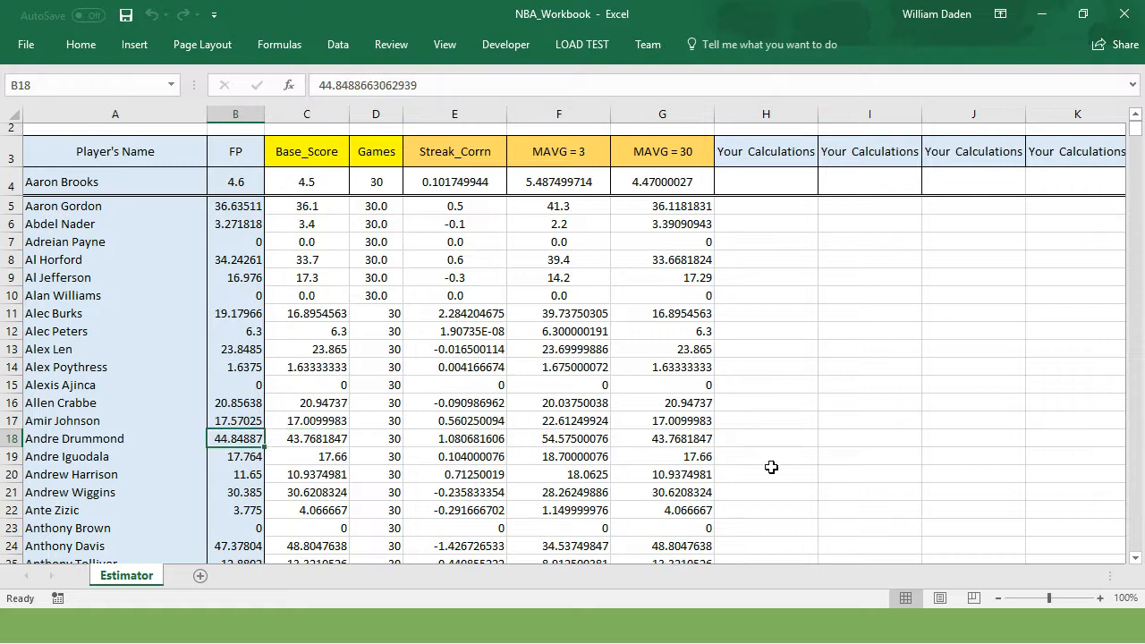
click(771, 457)
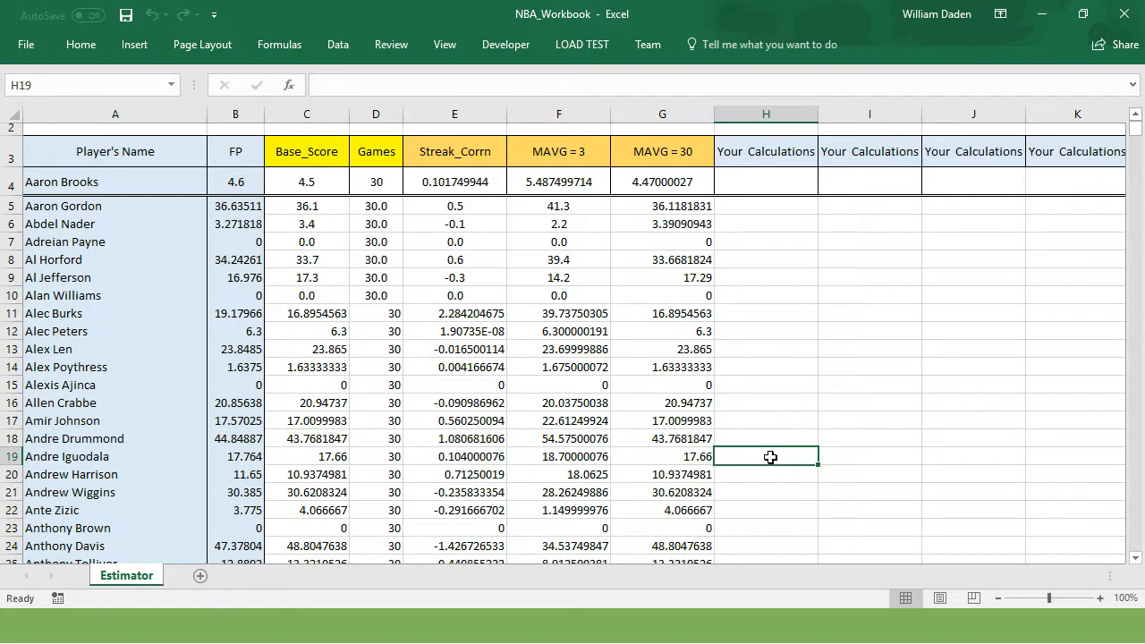
click(1136, 116)
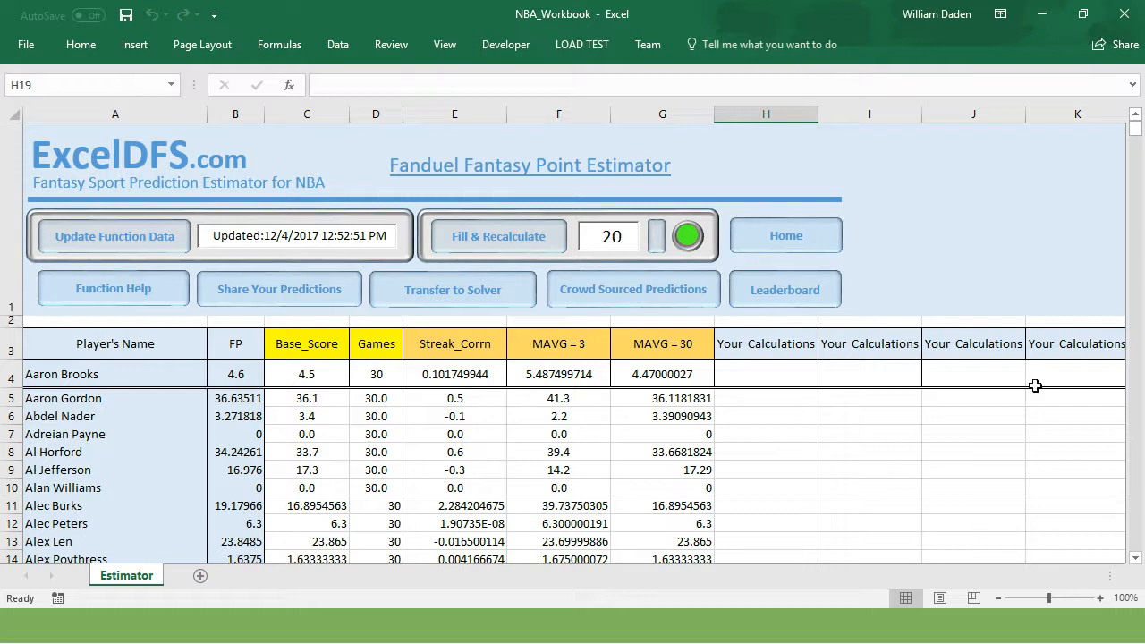
click(241, 376)
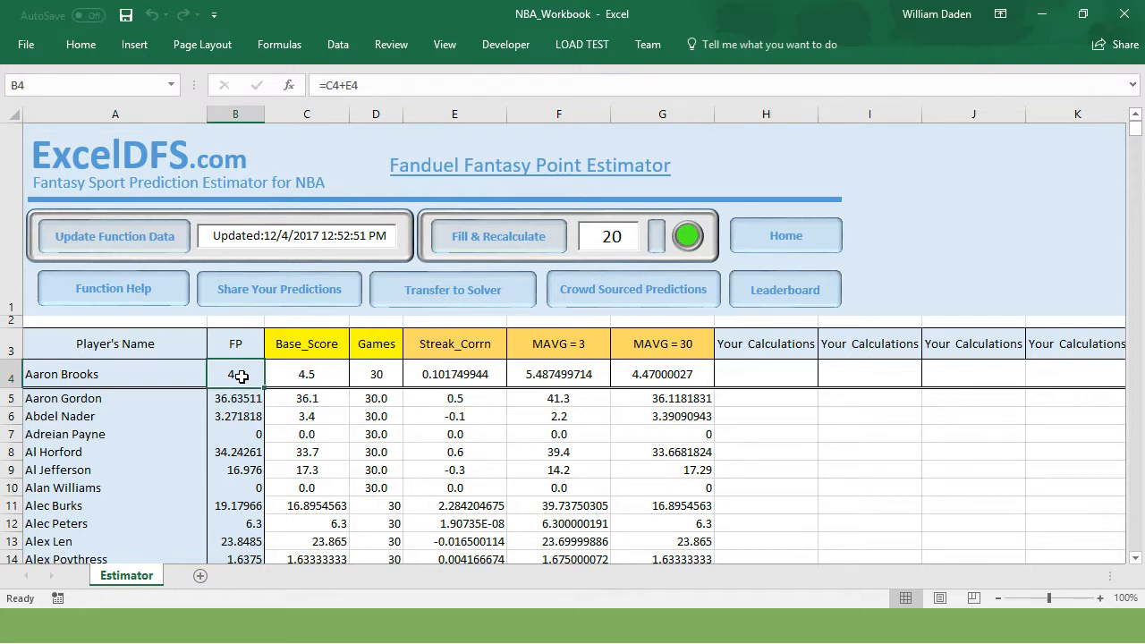
Fill the first Your Calculations header, H3, with the same orange as the moving-average headers.
click(756, 345)
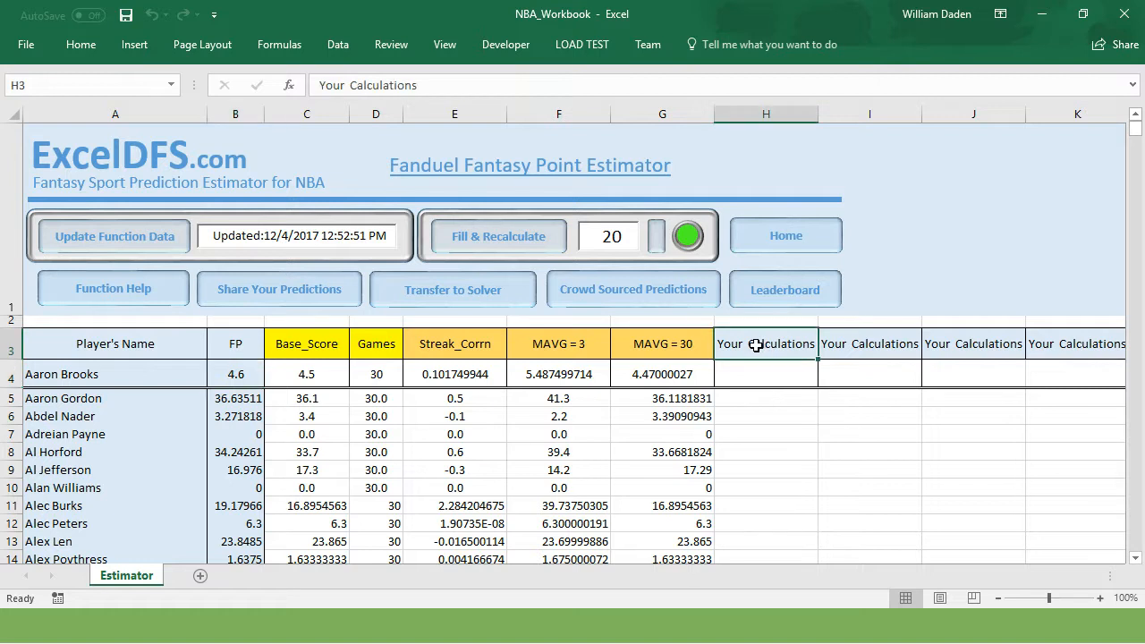
click(79, 43)
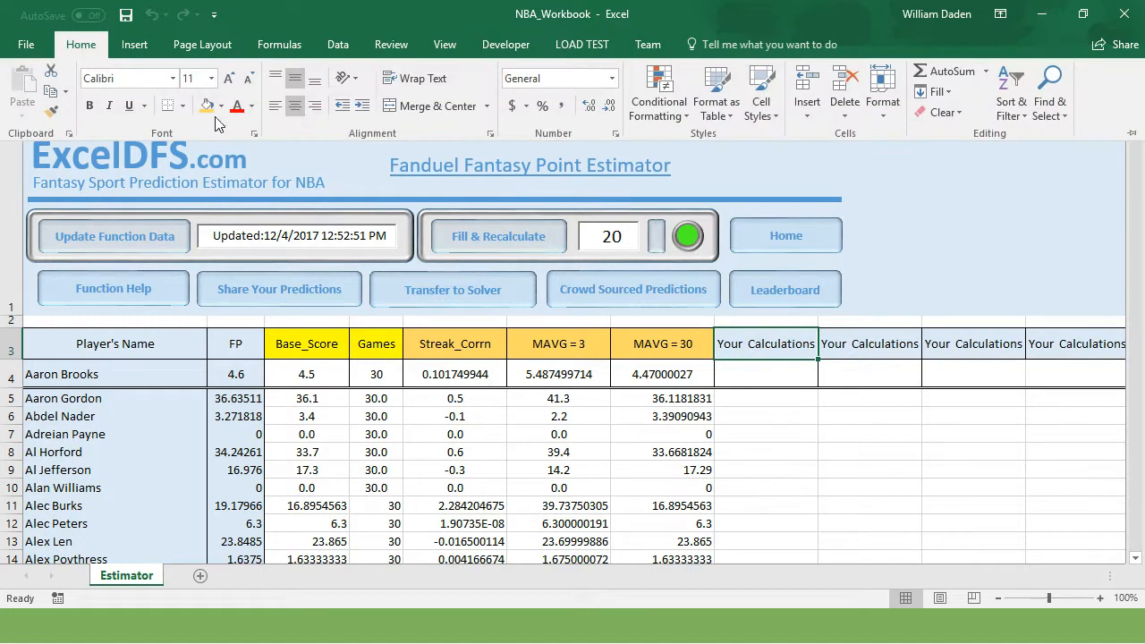
click(752, 374)
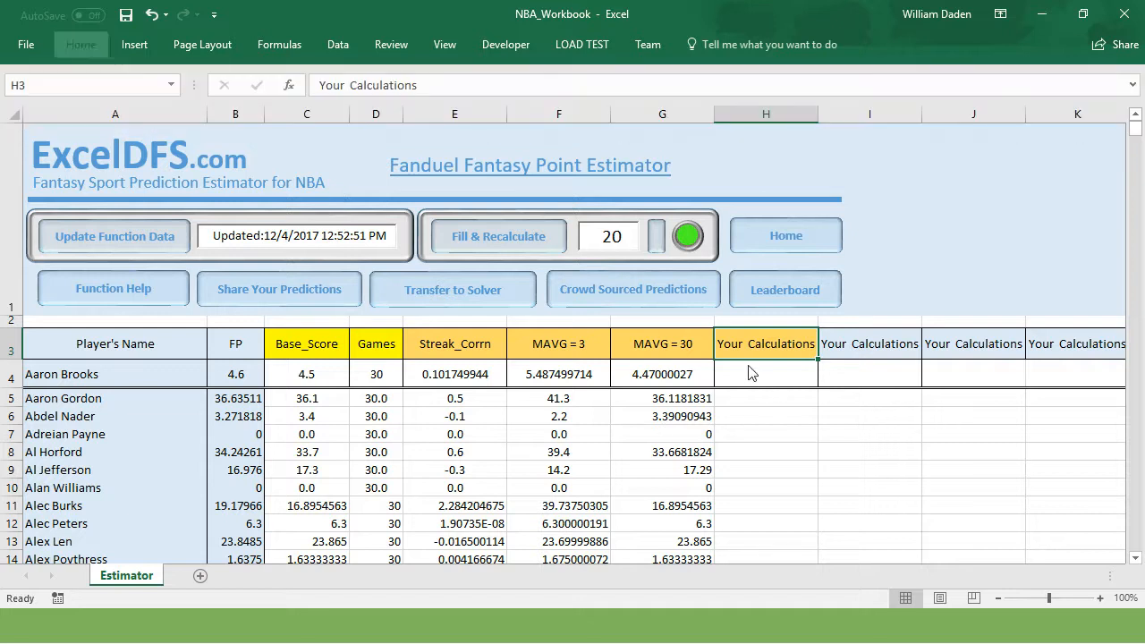
Enter the formula =IF(E4>0,3,-3) in H4 to give a fixed correction based on the sign of the streak correction.
click(747, 371)
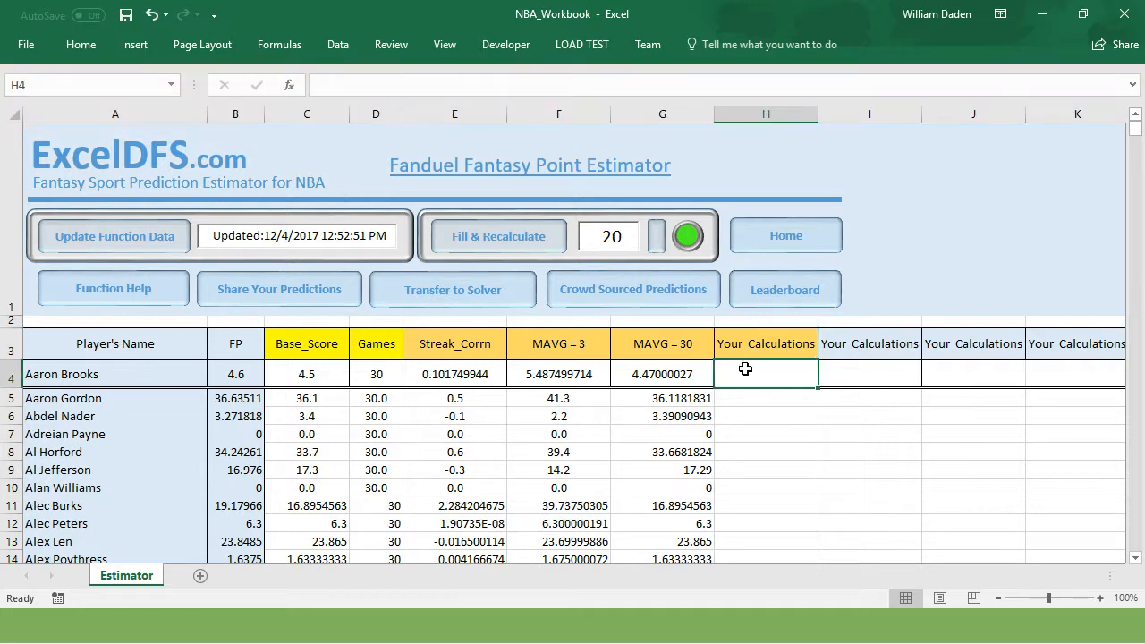
text(=)
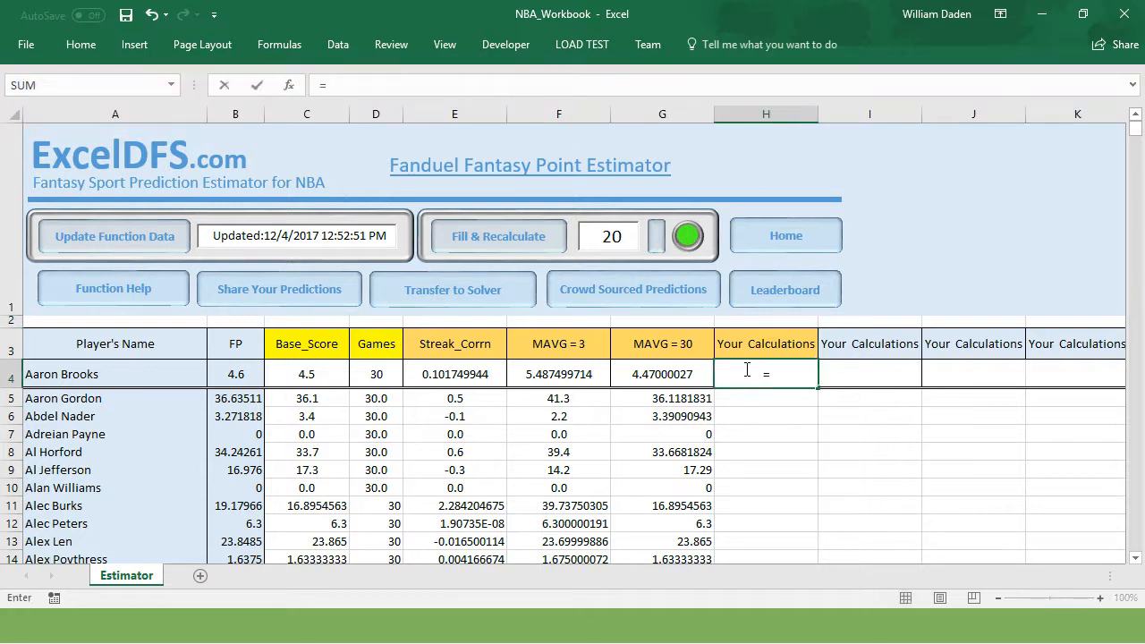
text(if)
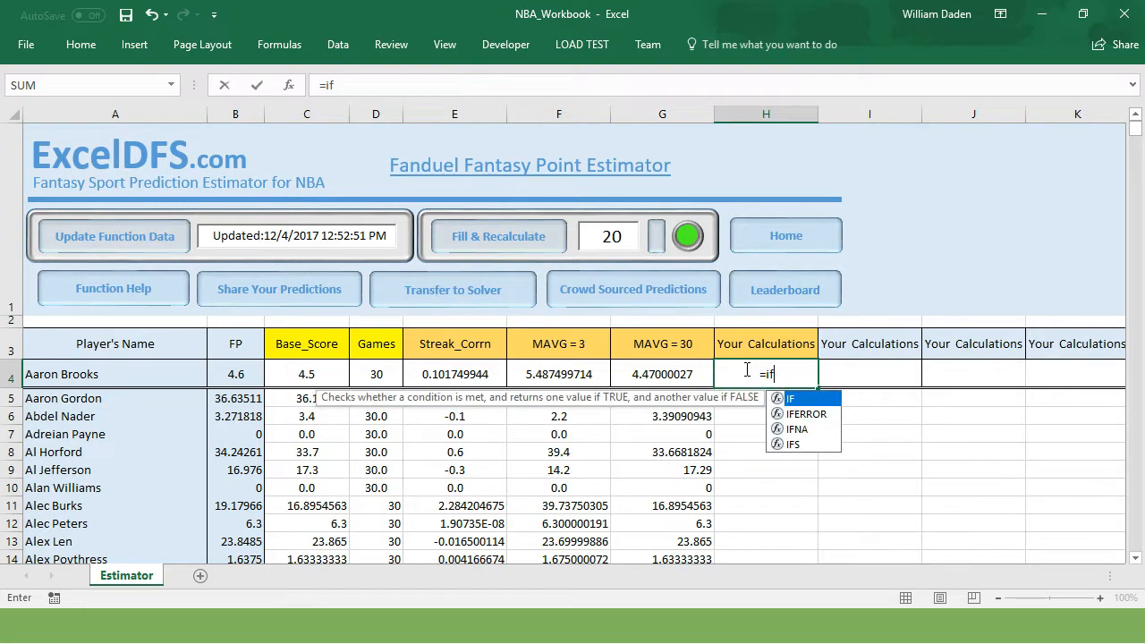
click(468, 374)
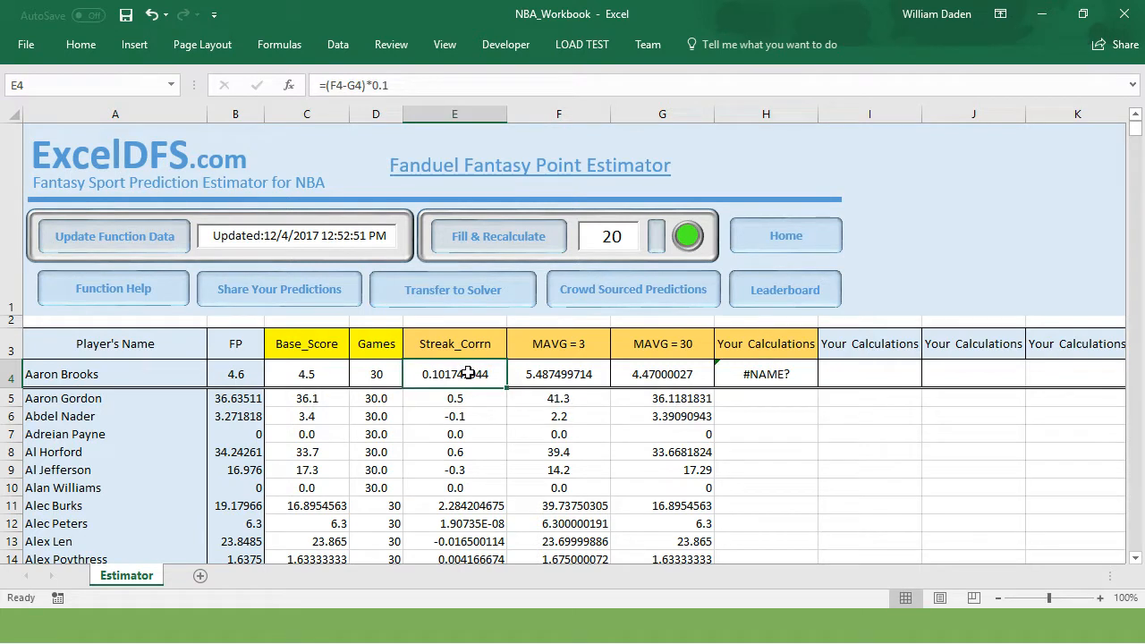
click(765, 374)
click(339, 84)
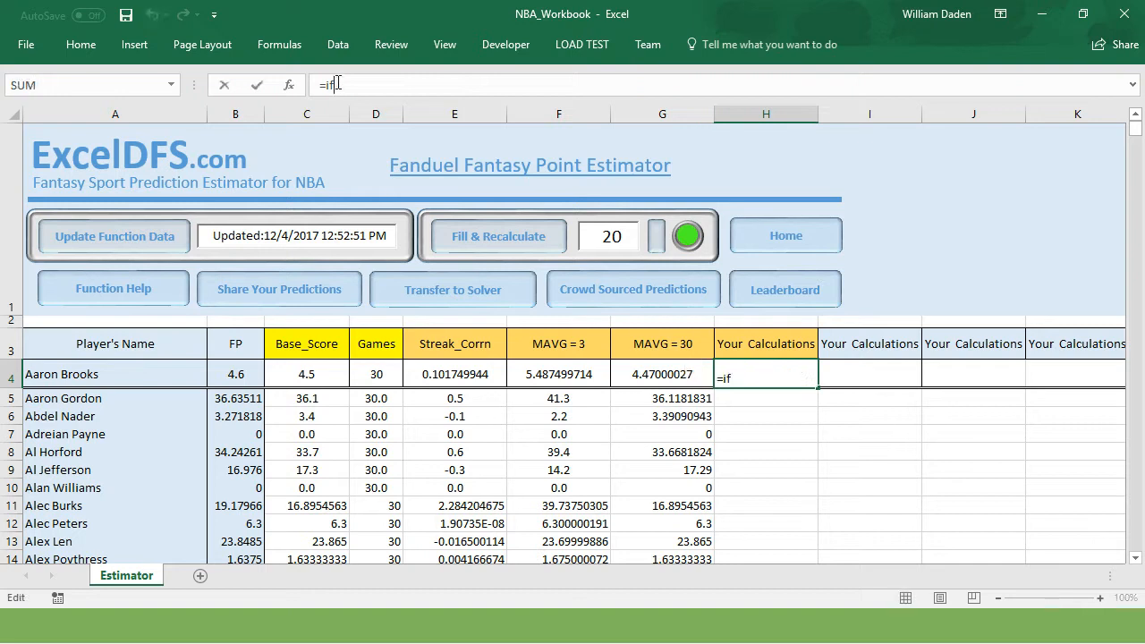
text(()
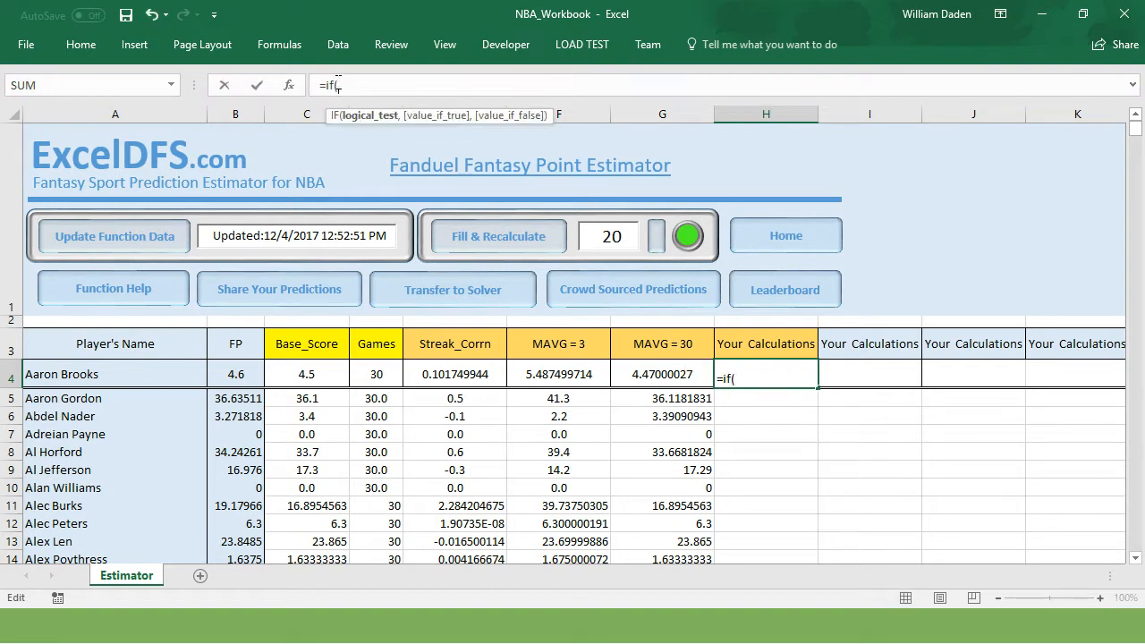
click(435, 377)
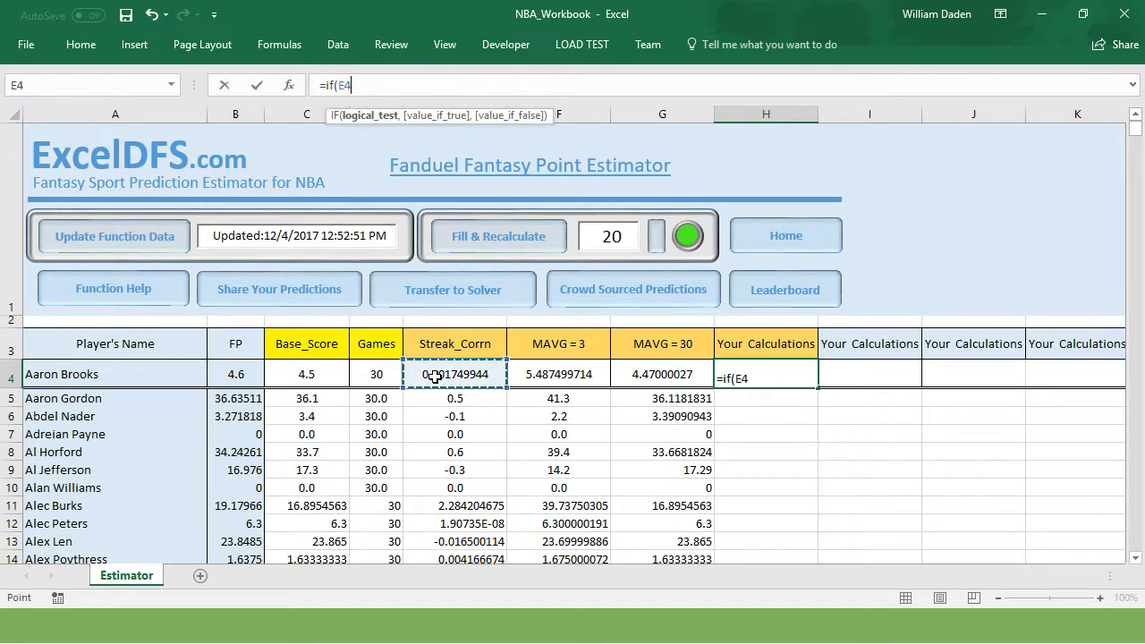
text(>0)
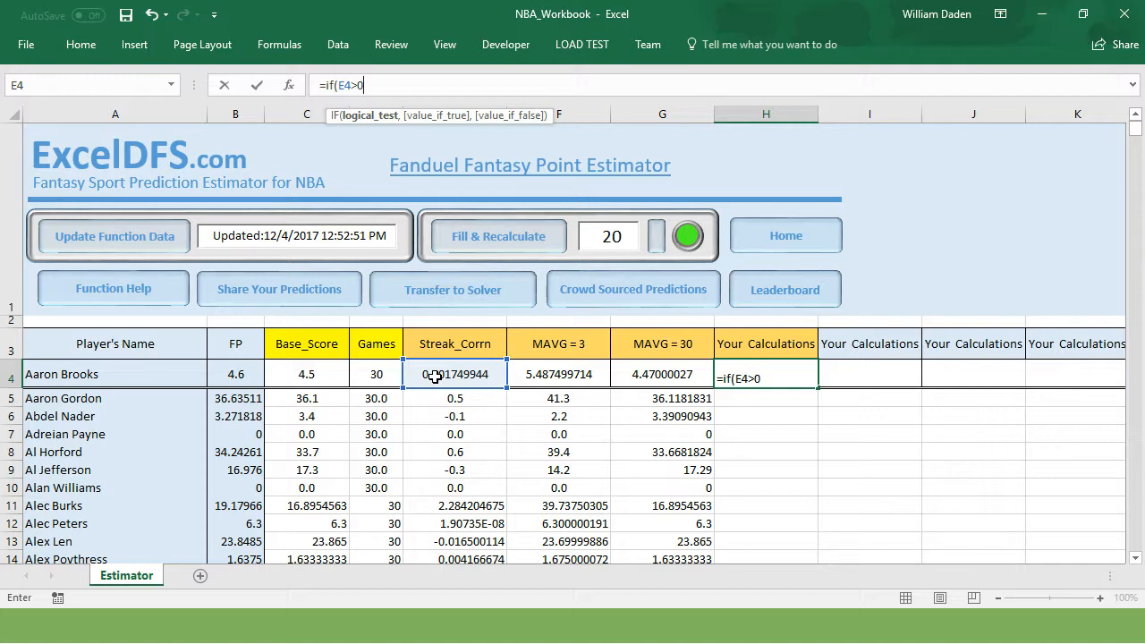
text(,)
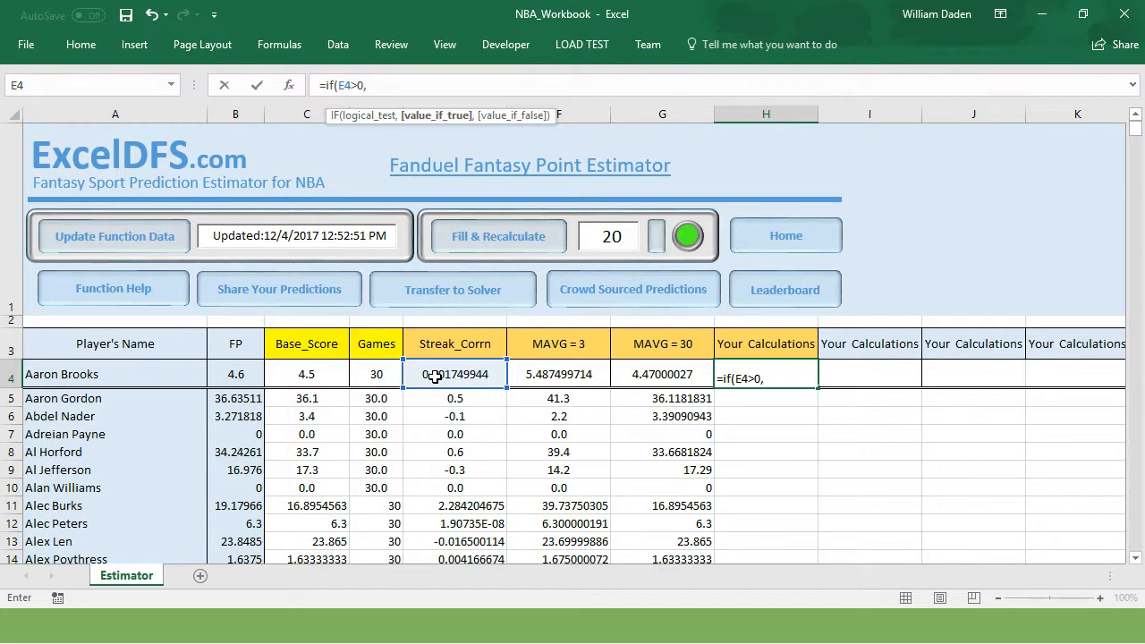
text(5)
key(BackSpace)
text(3,-3))
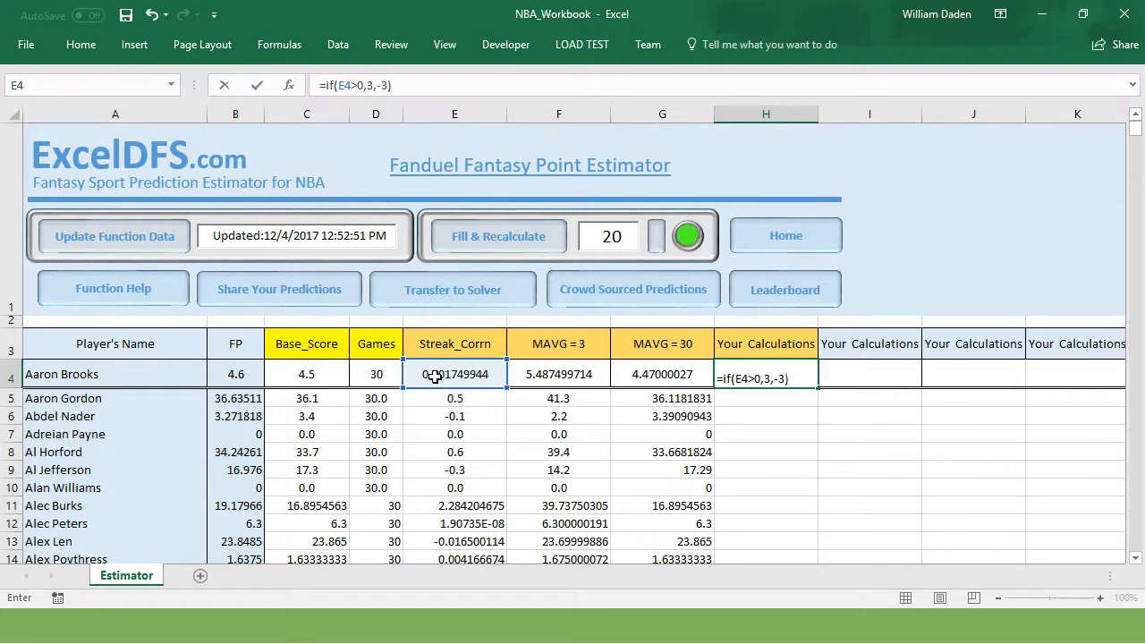
key(Return)
click(750, 477)
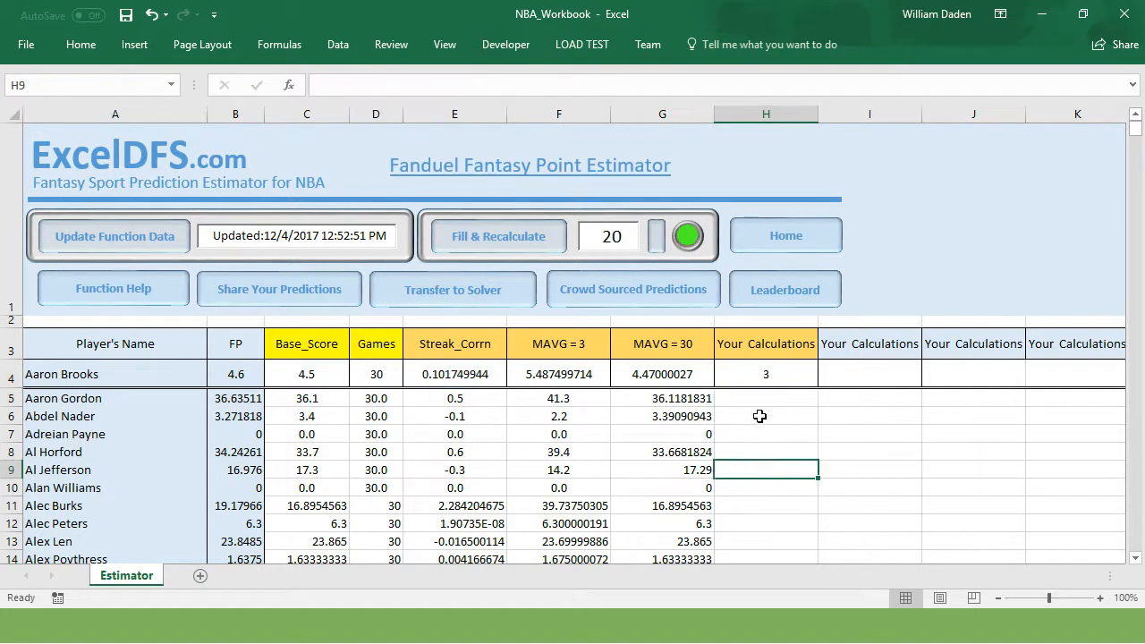
click(765, 377)
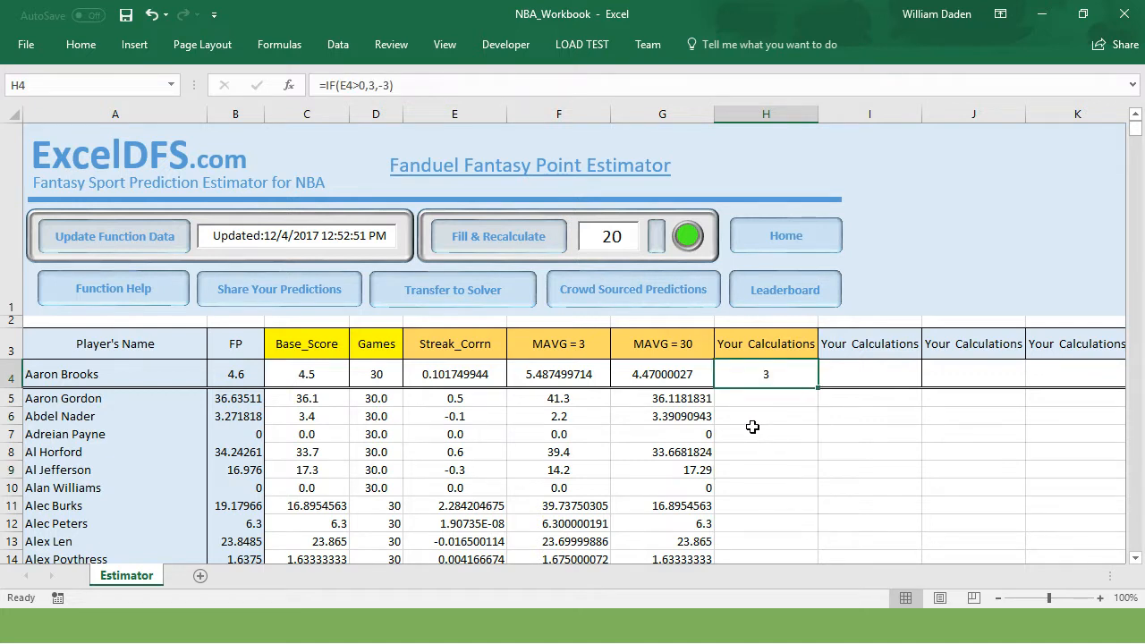
Change the FP formula in B4 to =C4+H4, adding the fixed correction to the base score.
click(237, 372)
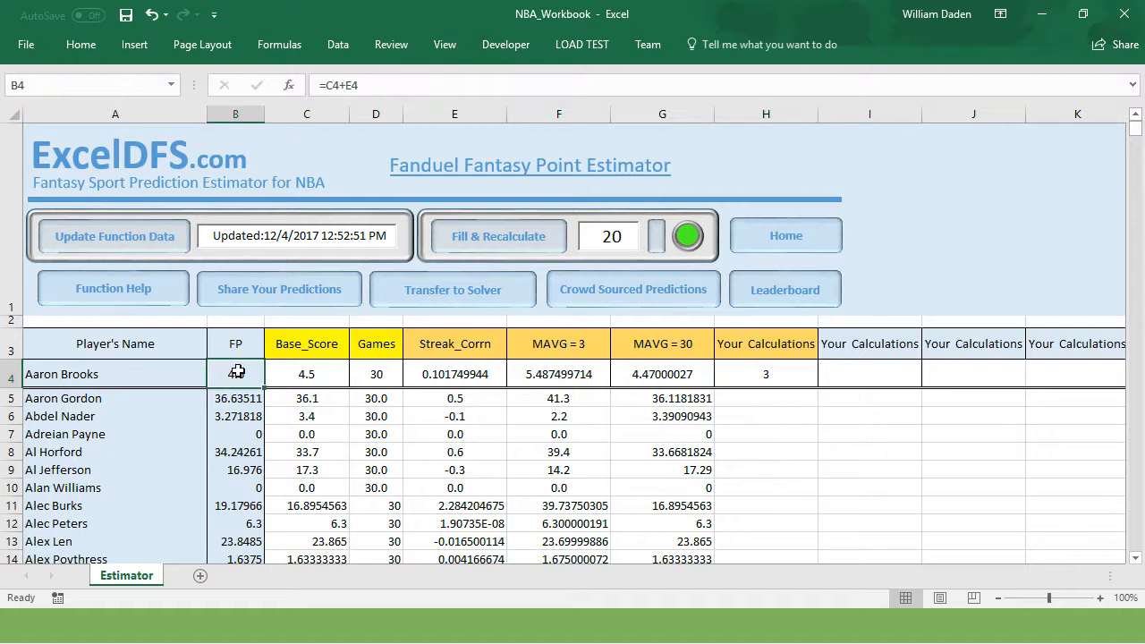
text(=)
click(305, 375)
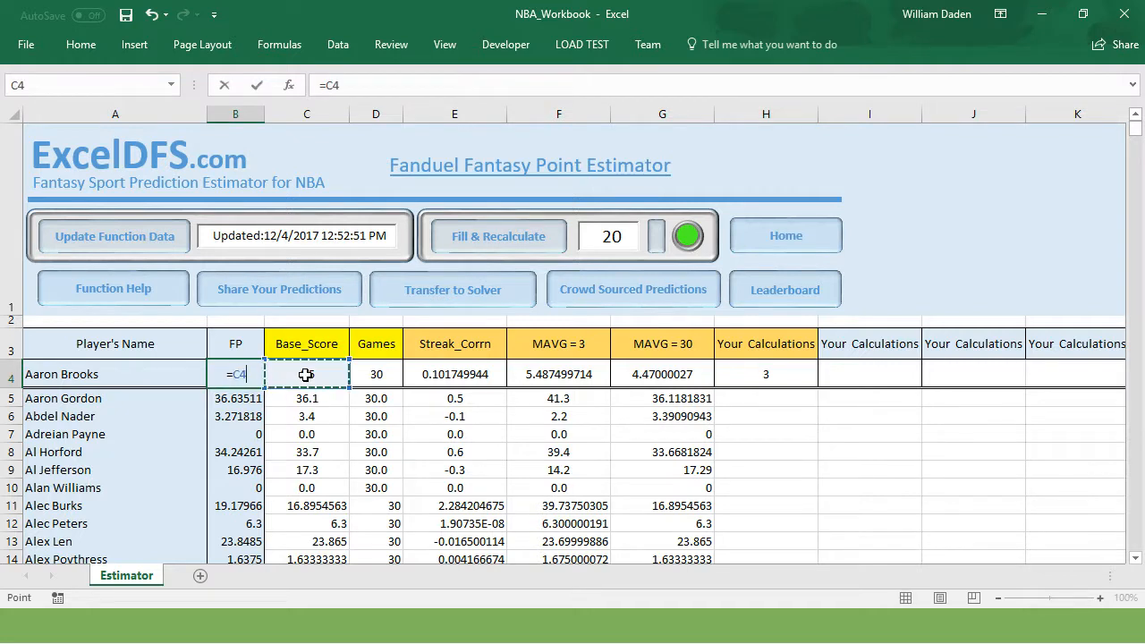
text(+)
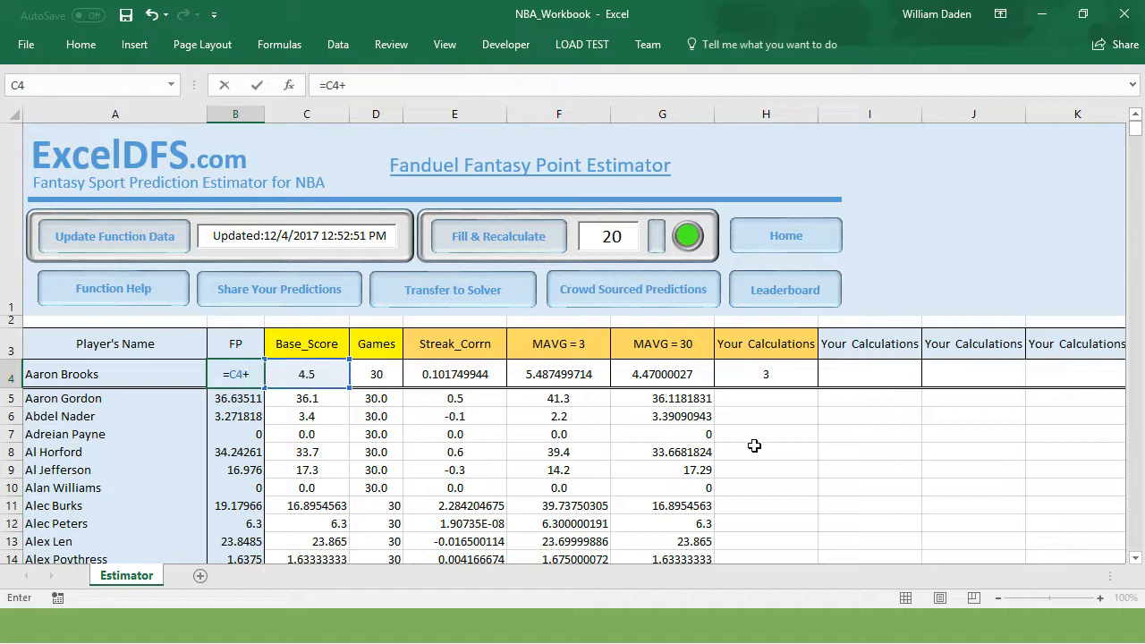
click(763, 379)
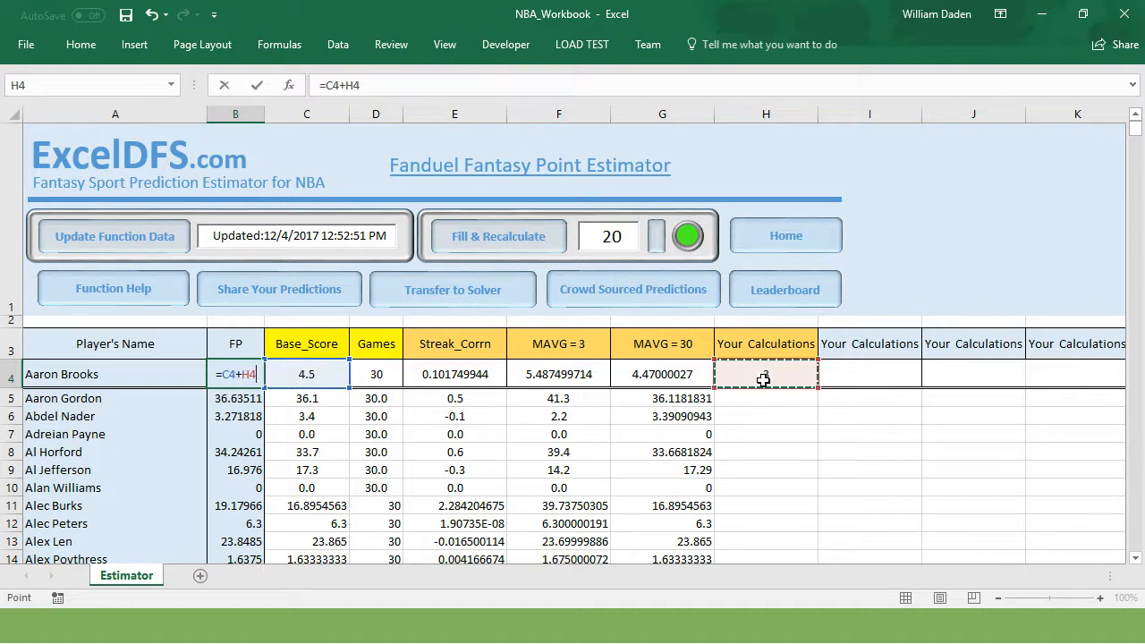
key(Return)
Rename the header in H3 to Streak Corrn.
click(764, 349)
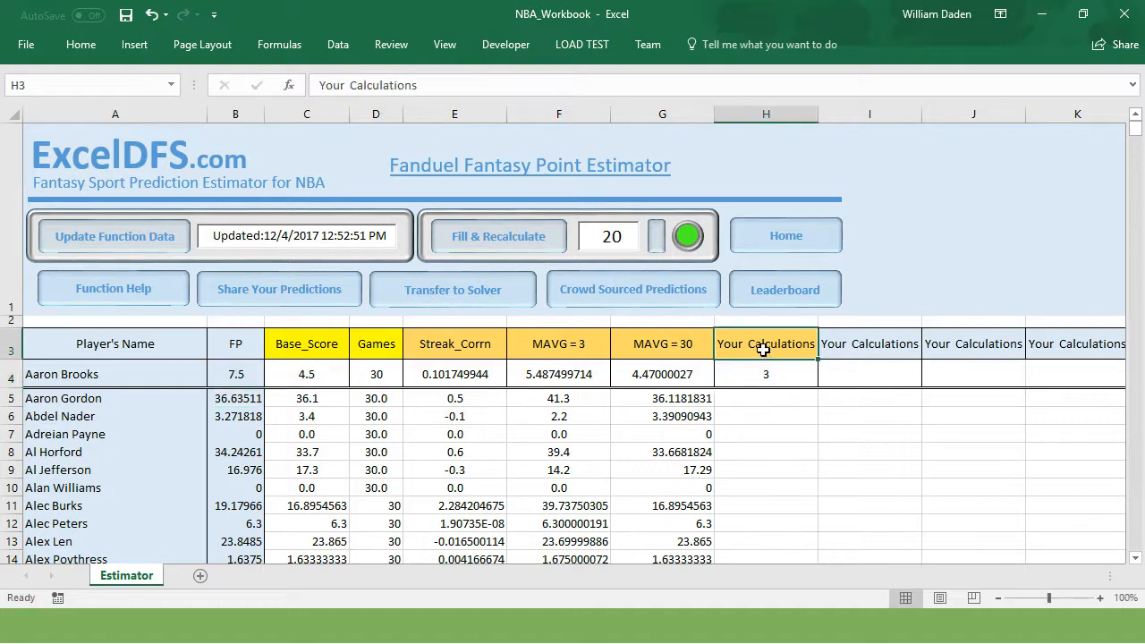
text(Strea)
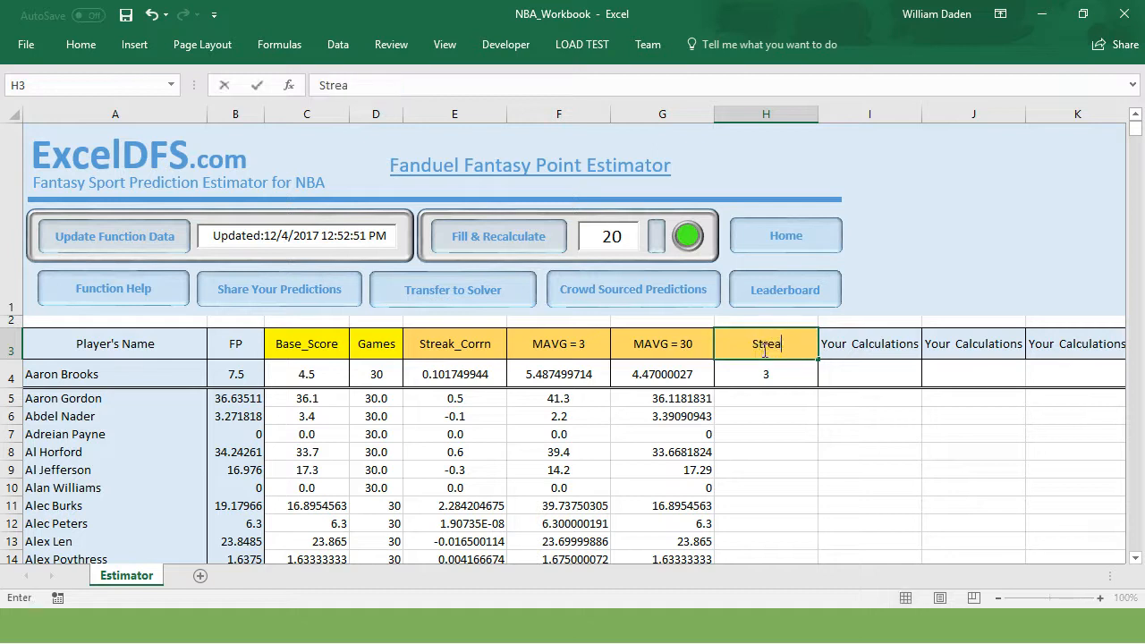
text(k Corrn)
click(770, 446)
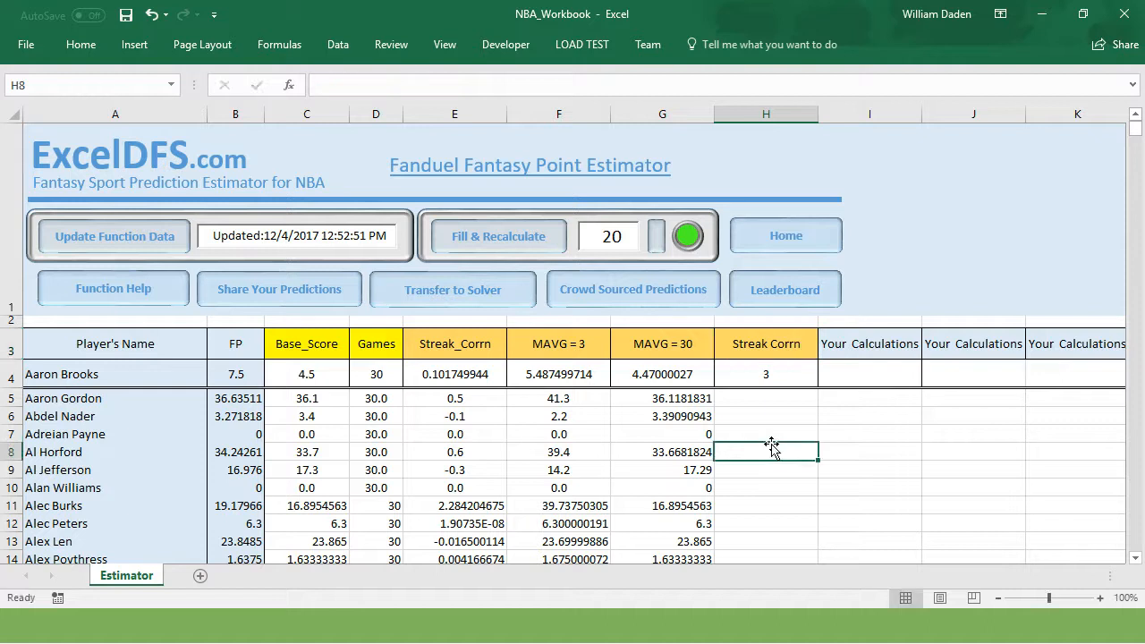
Fill and recalculate the 20 player rows with the fixed streak correction, and check Abdel Nader's correction and Al Jefferson's three-game average.
click(771, 377)
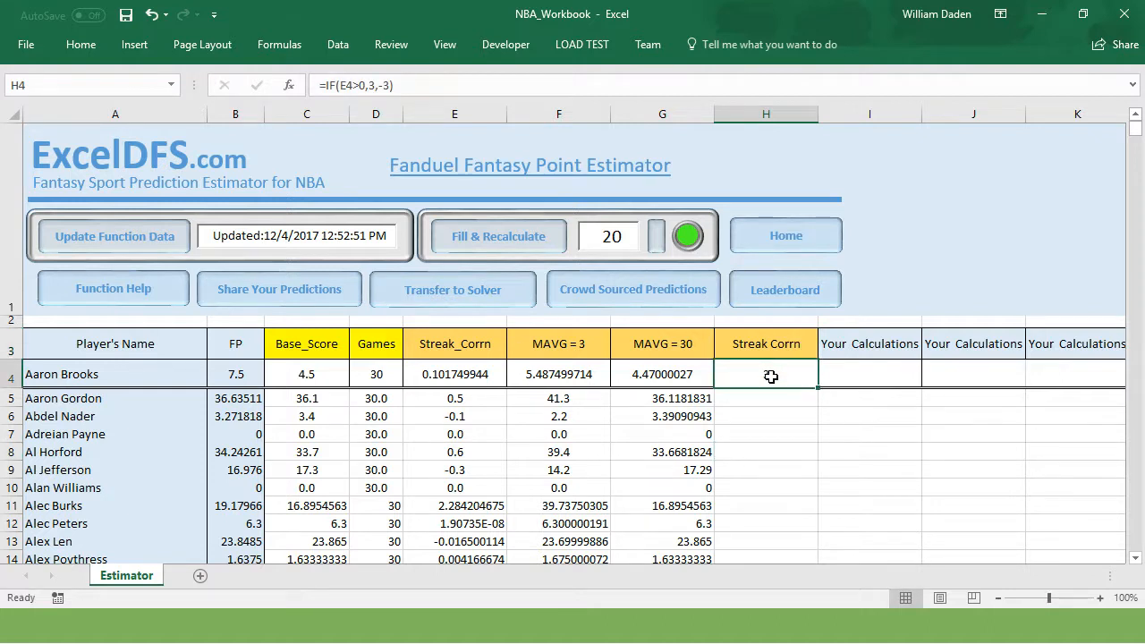
click(235, 371)
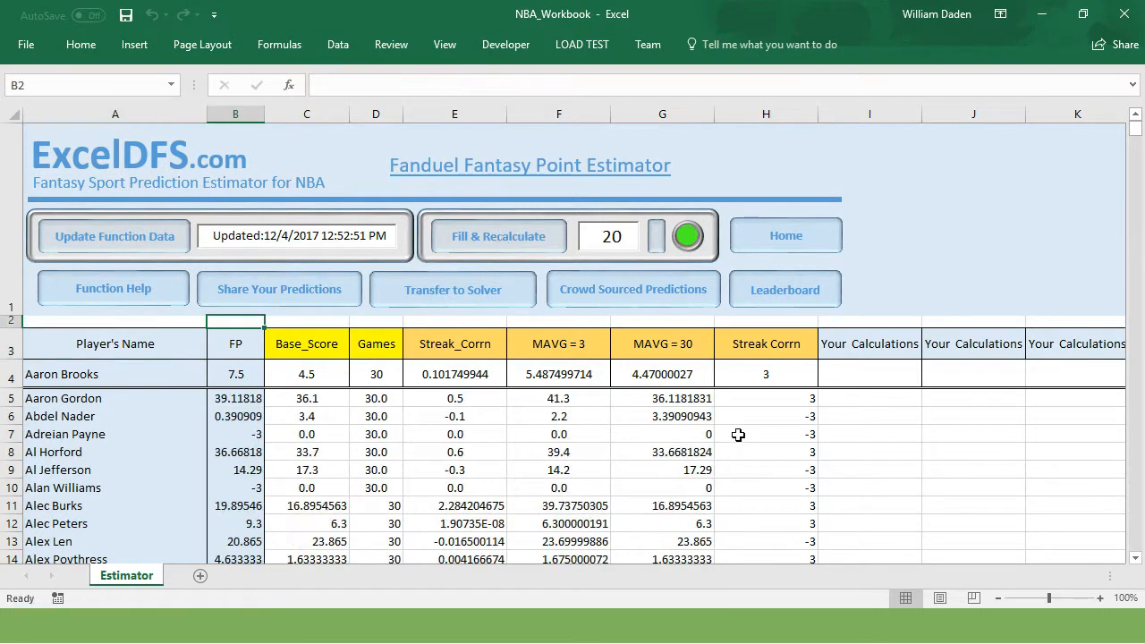
click(795, 417)
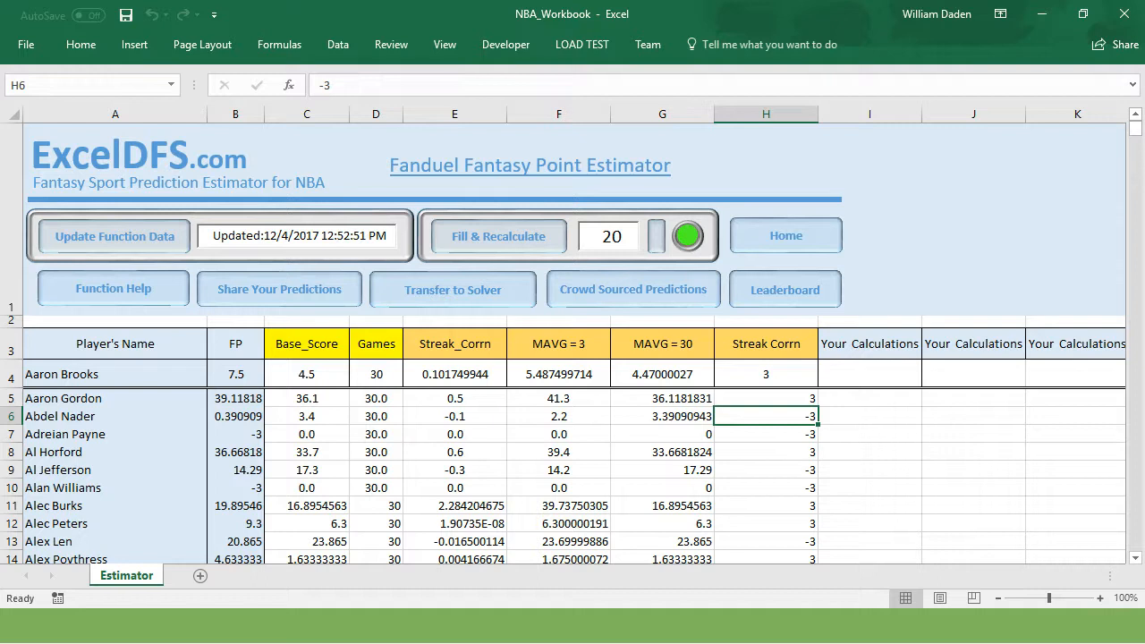
click(582, 475)
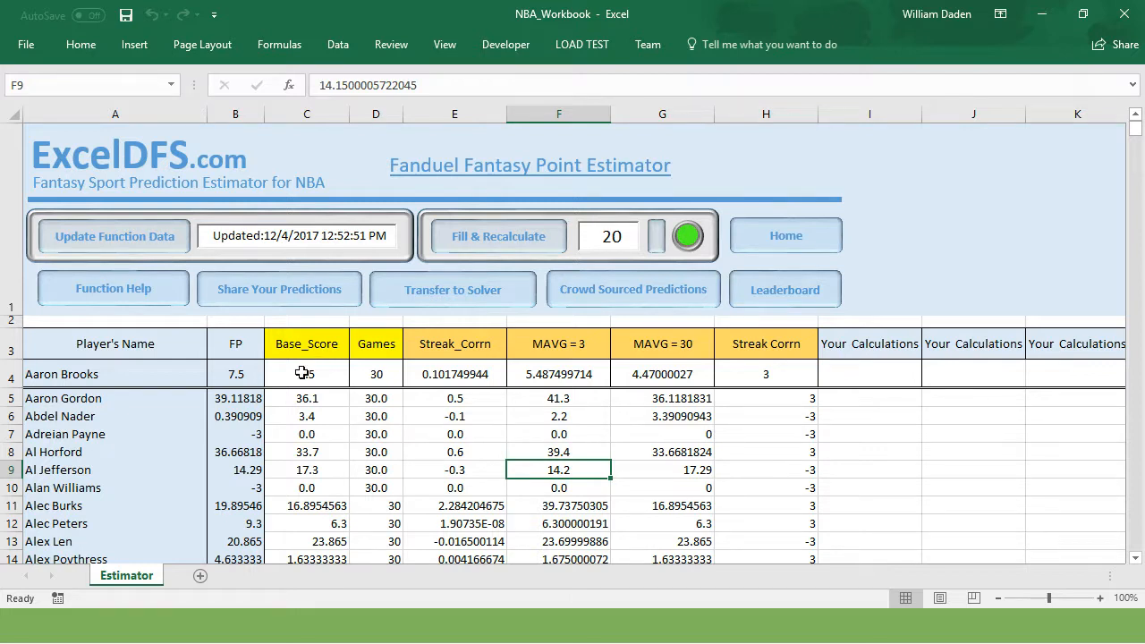
drag(302, 374, 766, 375)
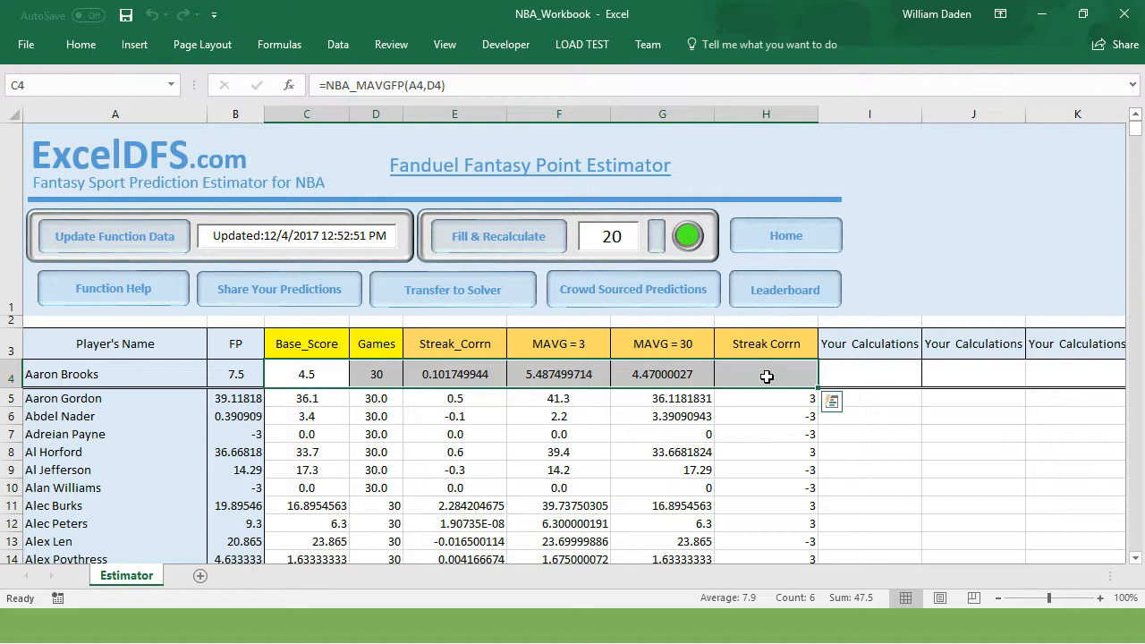
key(Delete)
click(365, 414)
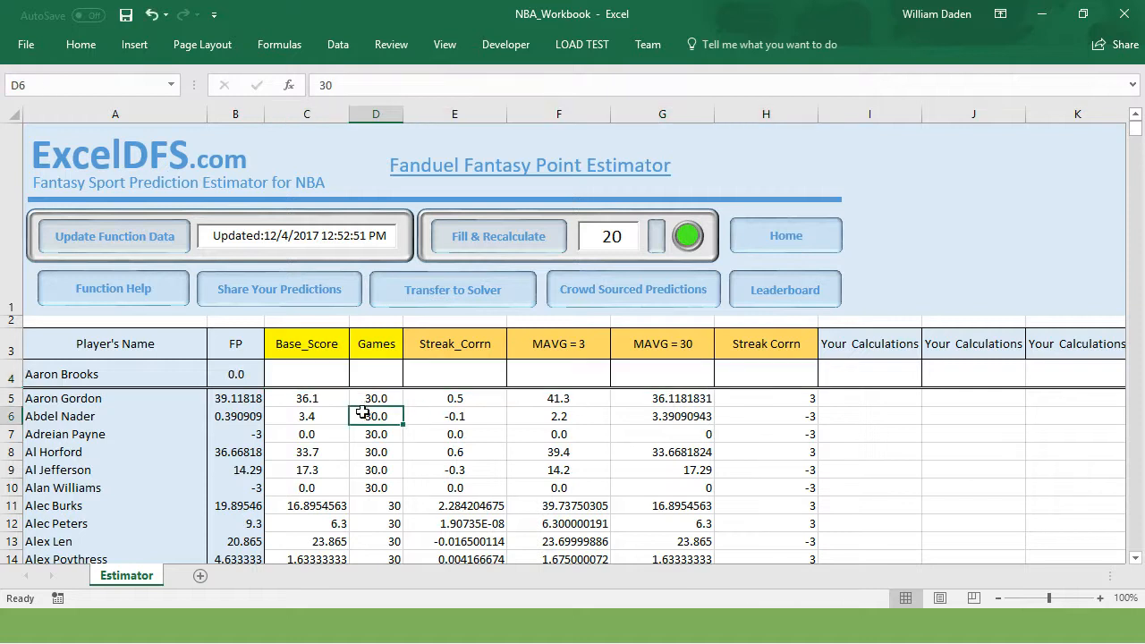
click(303, 365)
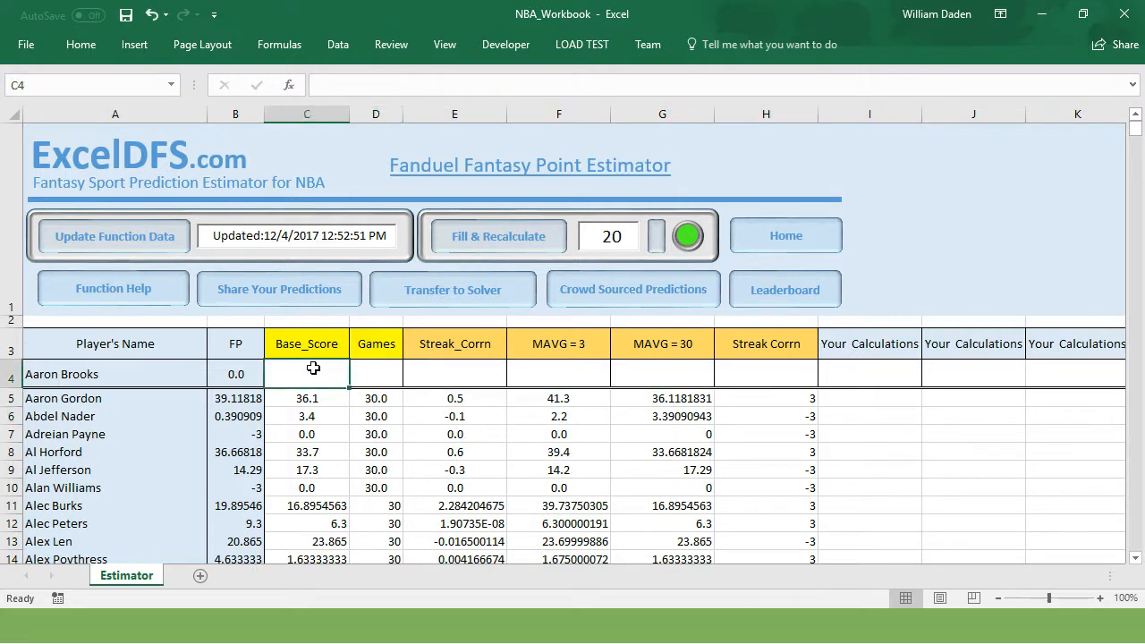
click(313, 347)
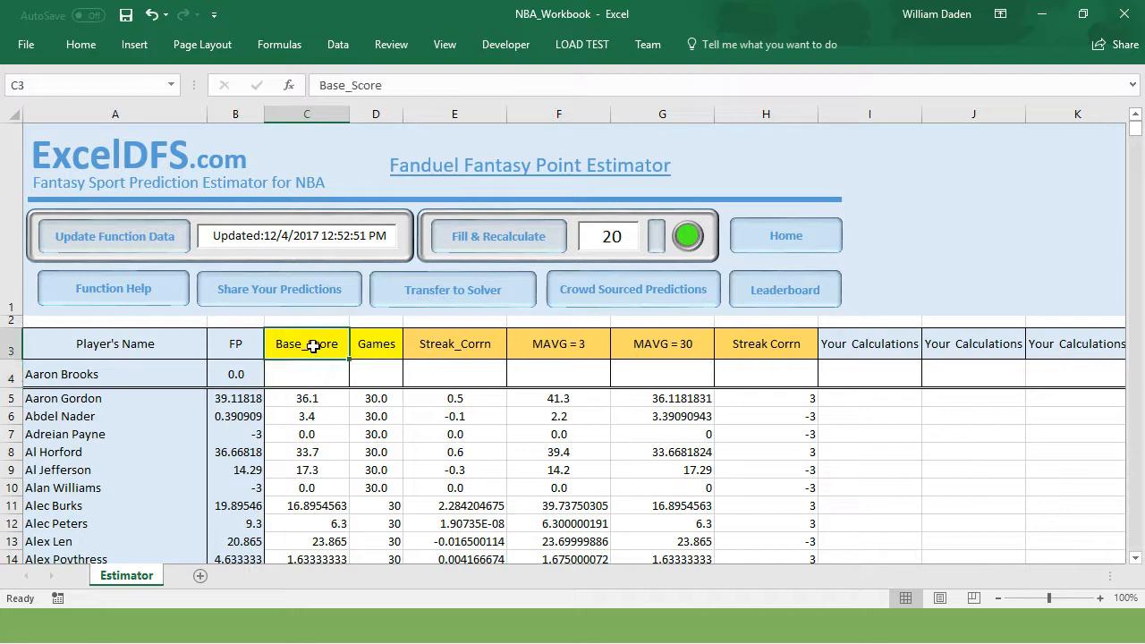
Rename the headers in C3 and D3 to MAVG = 3 and MAVG = 30, and widen column D.
text(M)
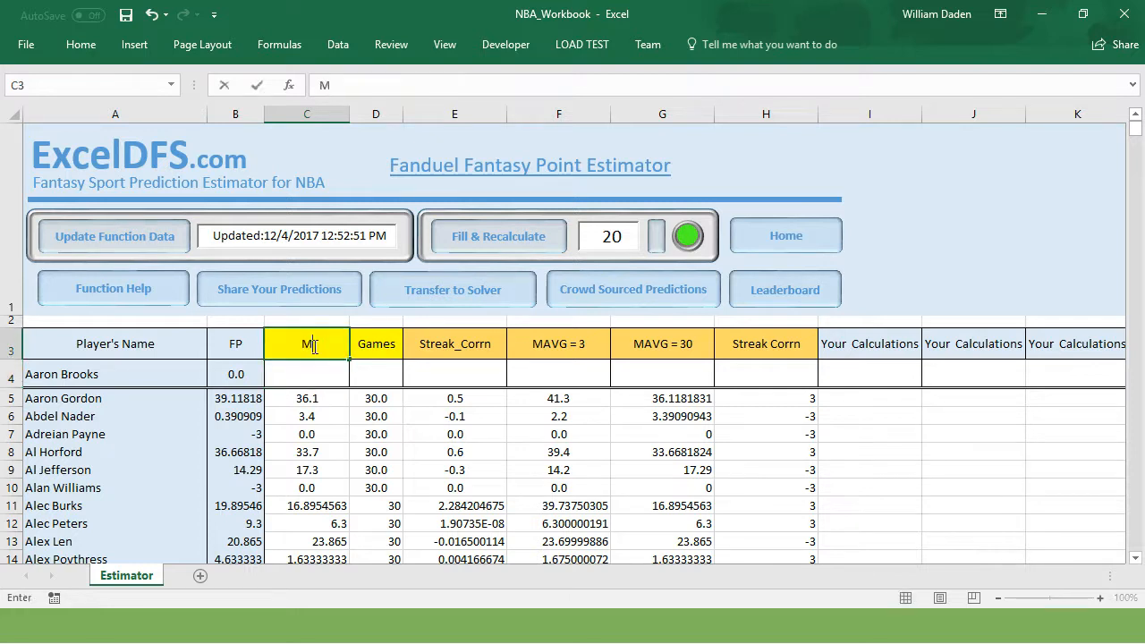
text(AVG = 3)
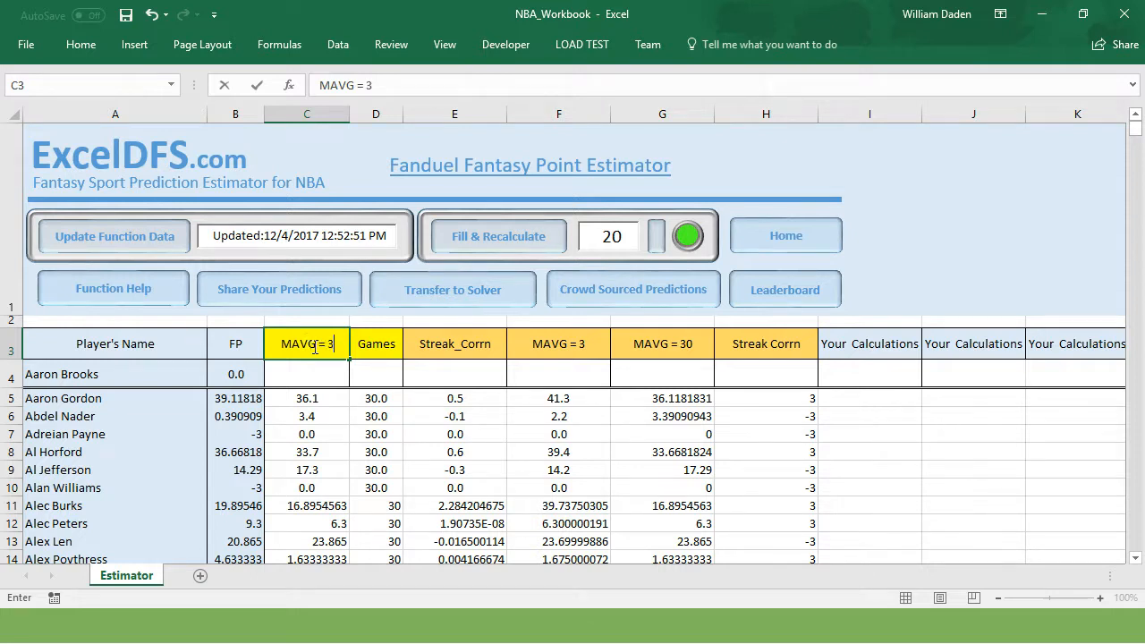
click(378, 344)
drag(411, 107, 476, 114)
text(MAVG)
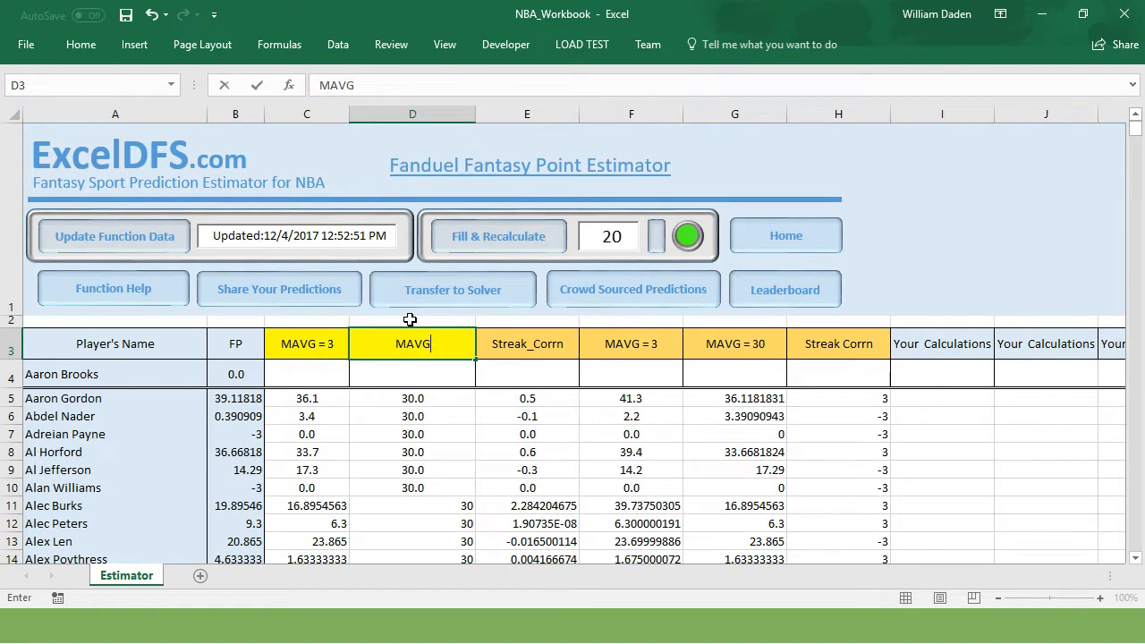
text( = 30)
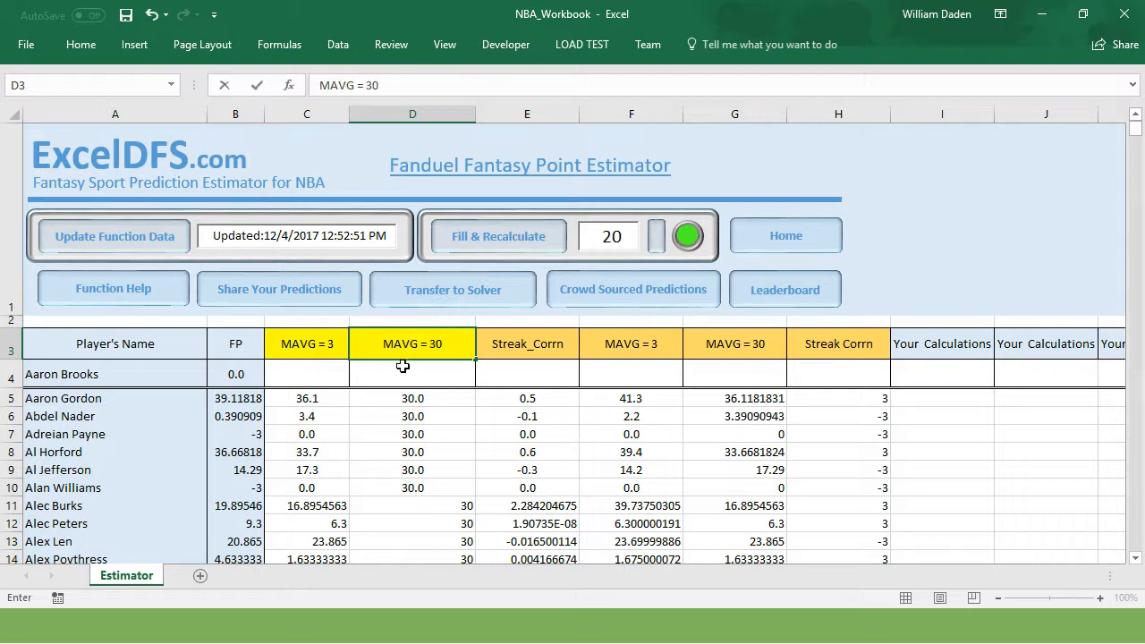
click(403, 404)
Enter =NBA_MAVGFP(A4,3) in C4 to calculate Aaron Brooks's three-game moving average.
click(303, 371)
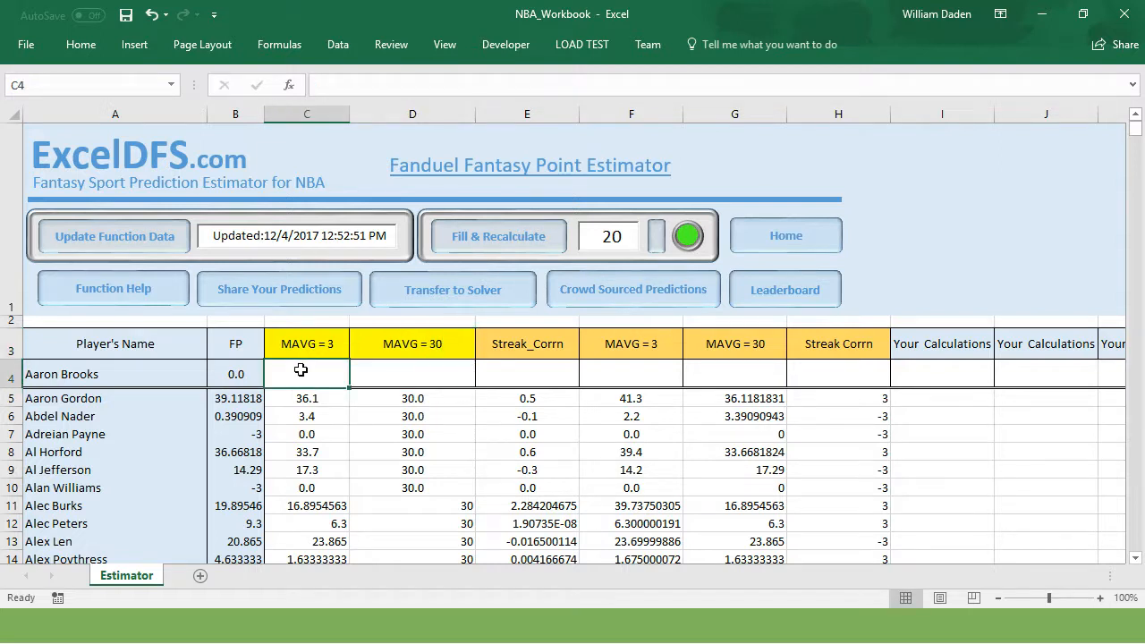
text(=)
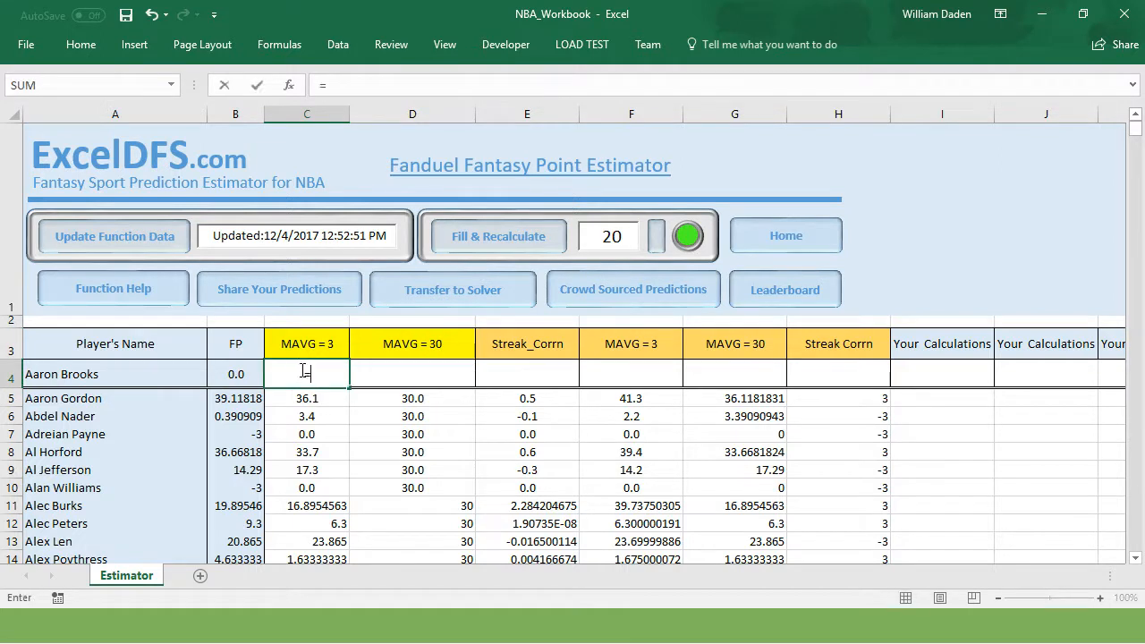
text(nba)
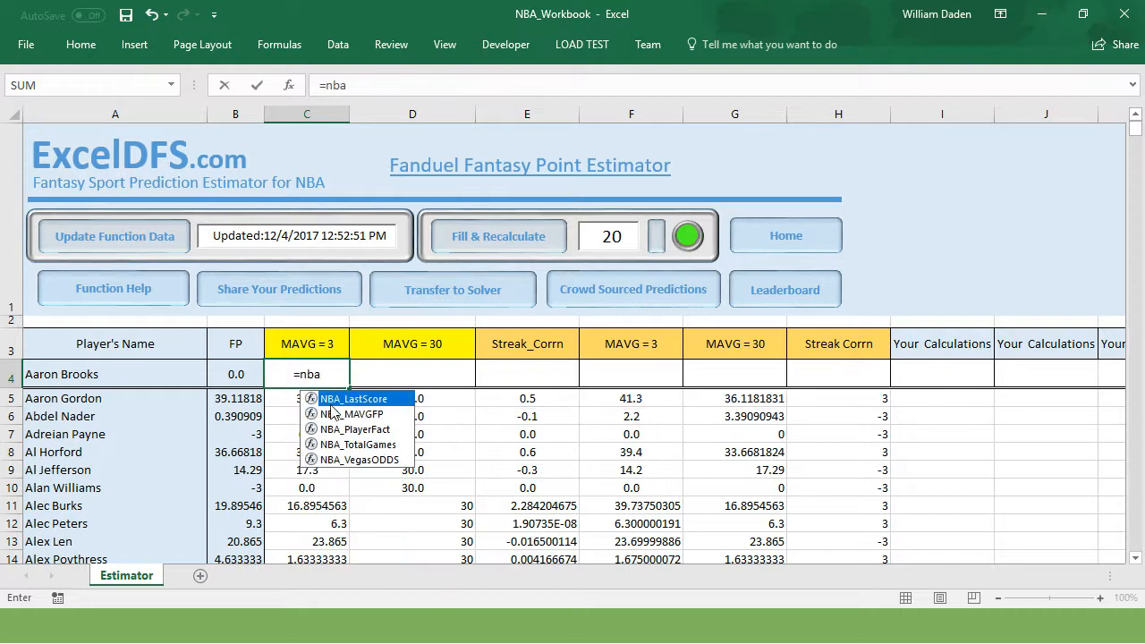
click(344, 414)
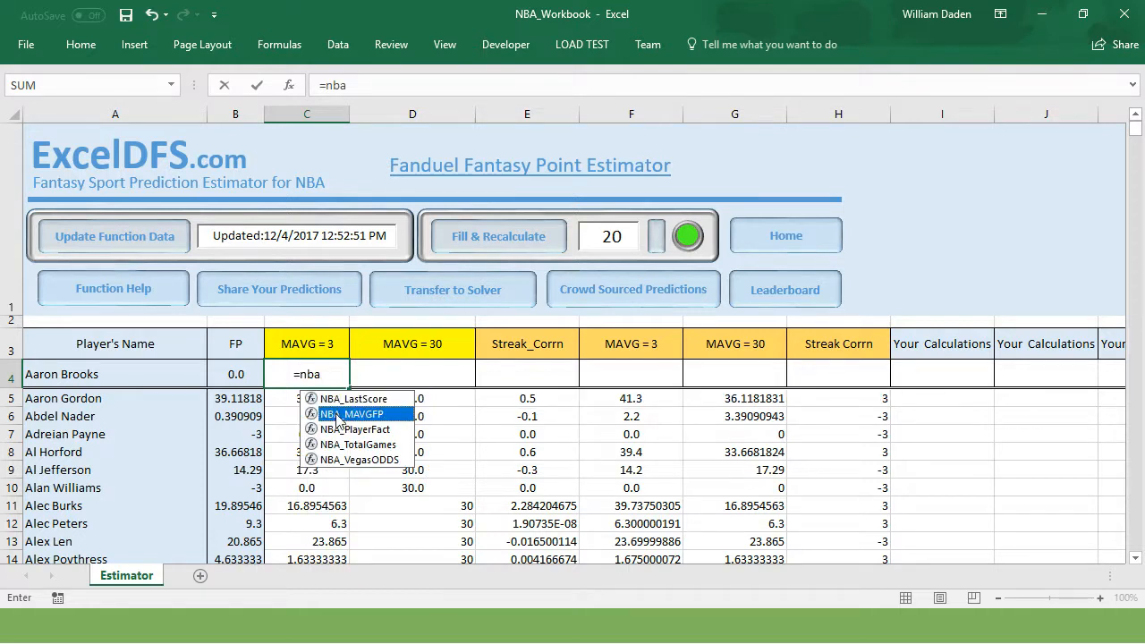
double_click(338, 414)
click(83, 376)
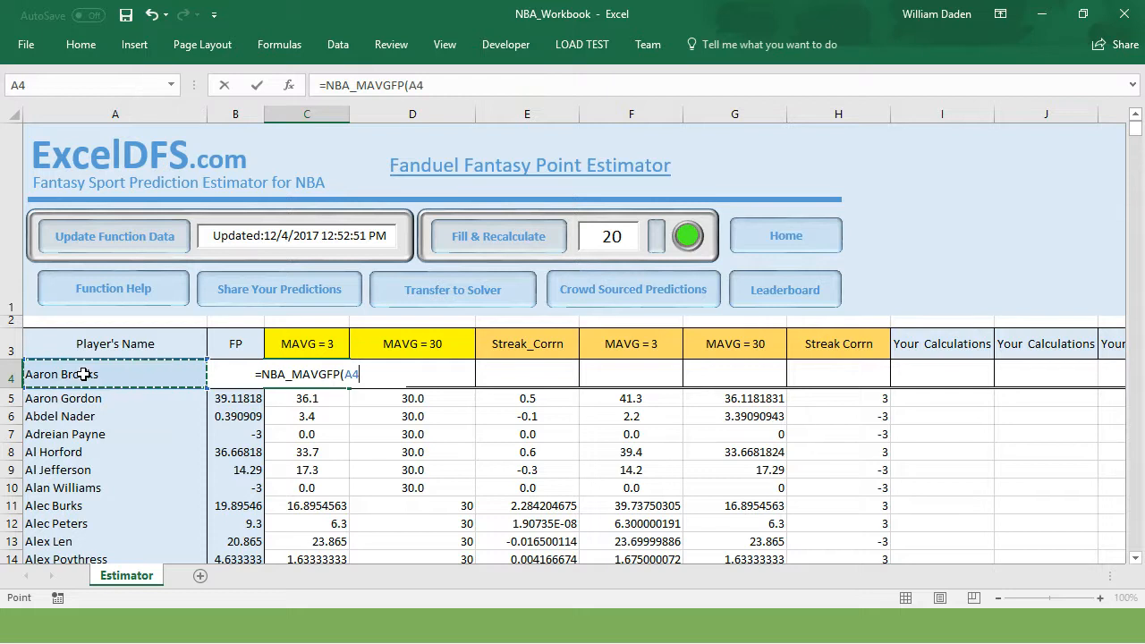
text(,3))
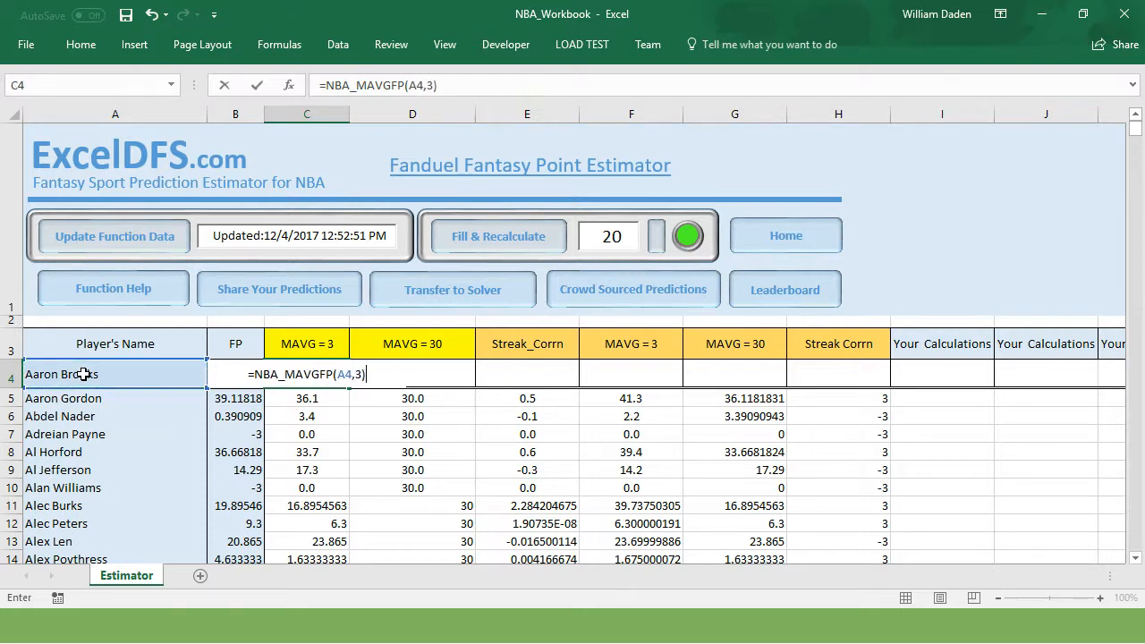
key(Return)
click(292, 374)
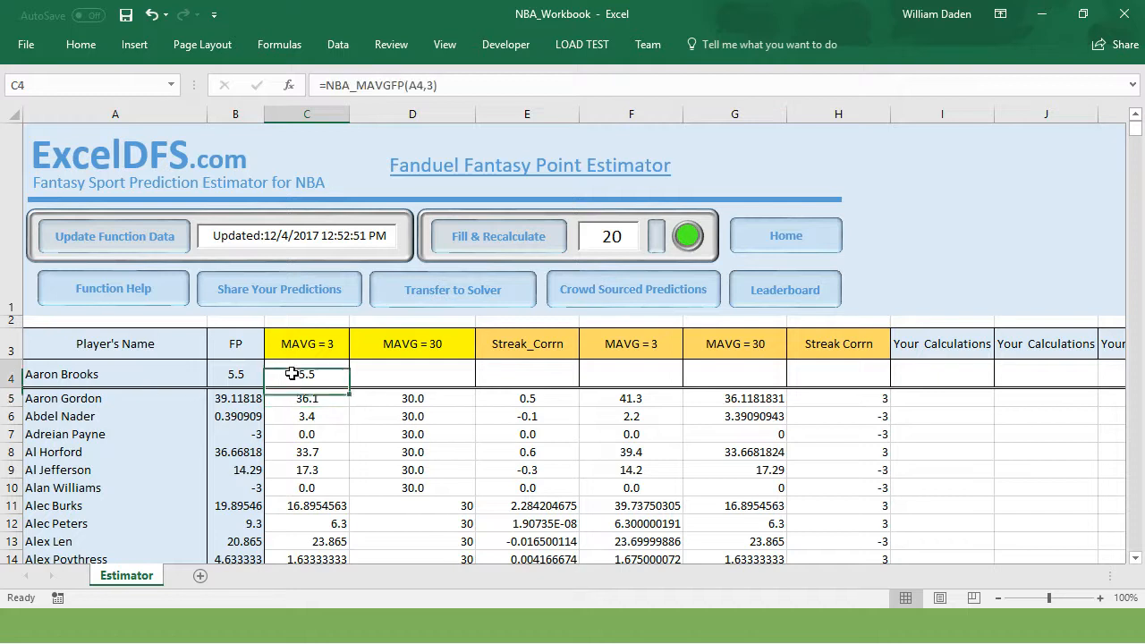
Enter =NBA_MAVGFP(A4,30) in D4 to calculate Aaron Brooks's 30-game moving average.
click(445, 372)
text(=)
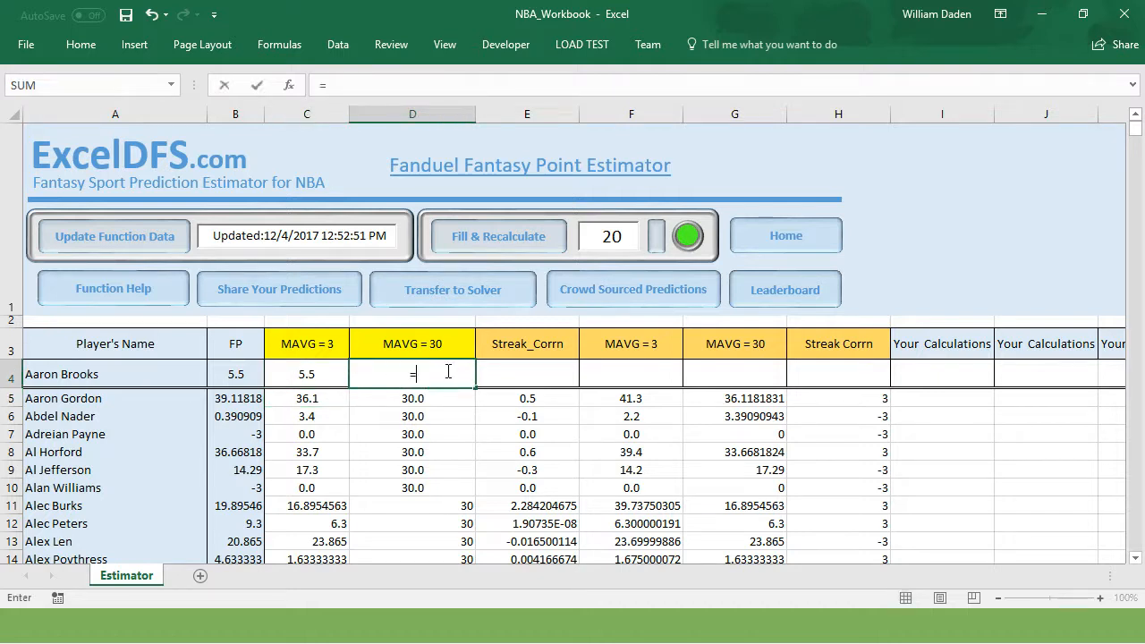
text(nba()
key(BackSpace)
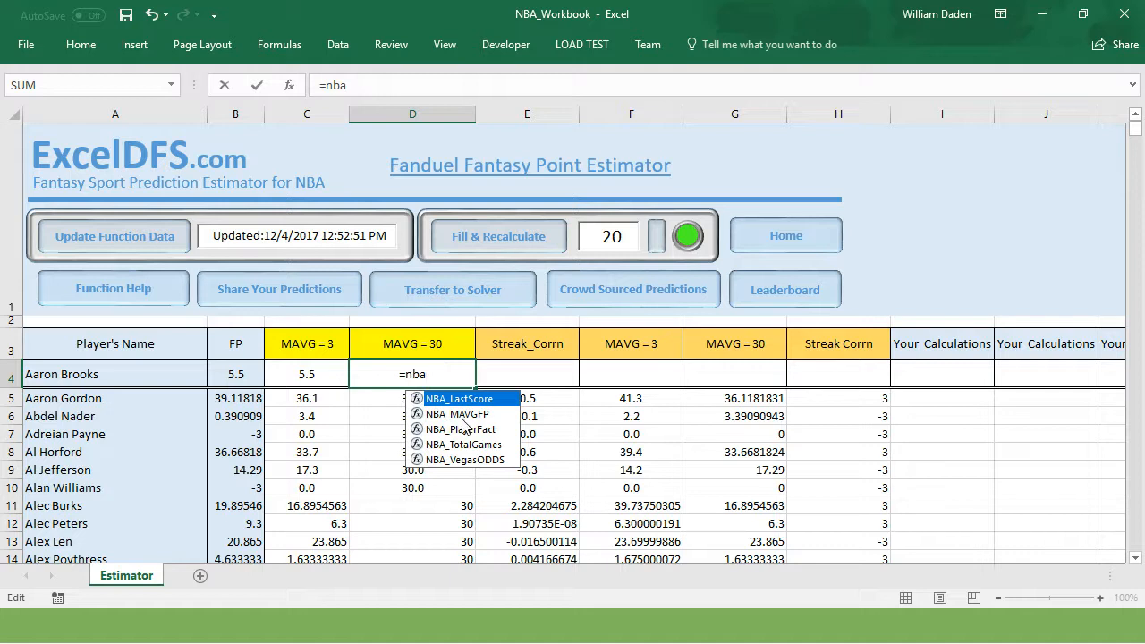
double_click(459, 415)
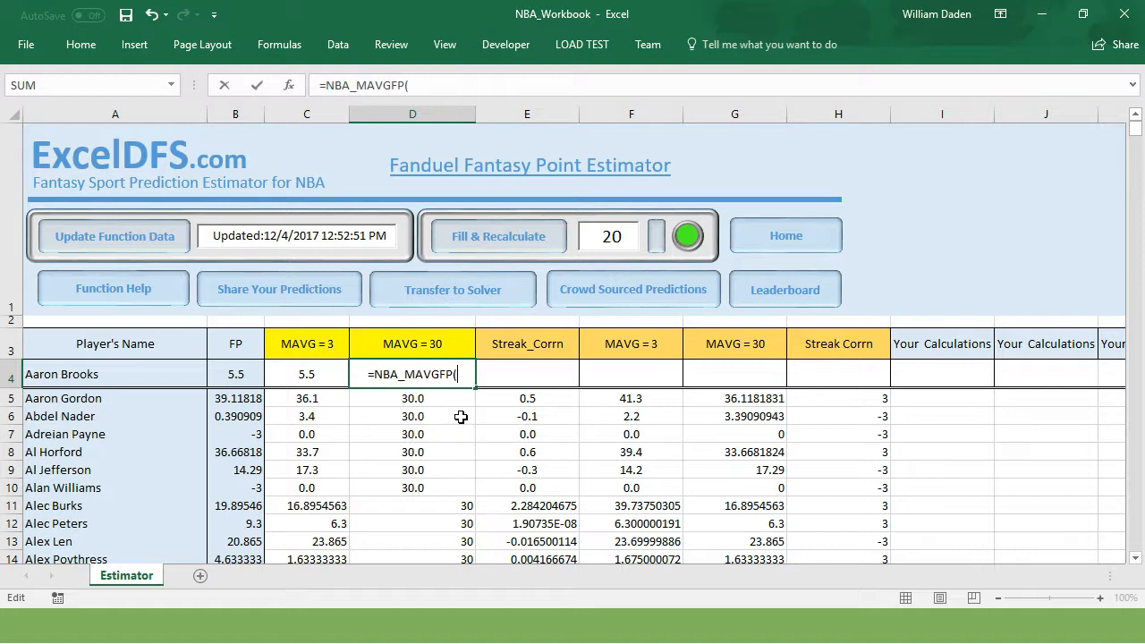
click(103, 377)
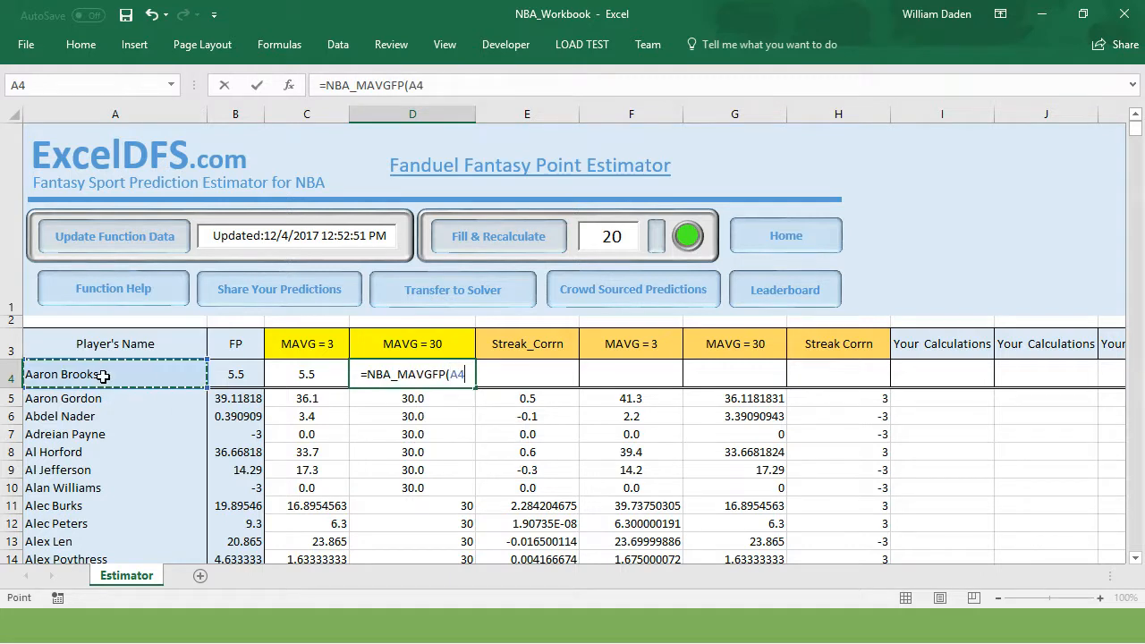
text(,)
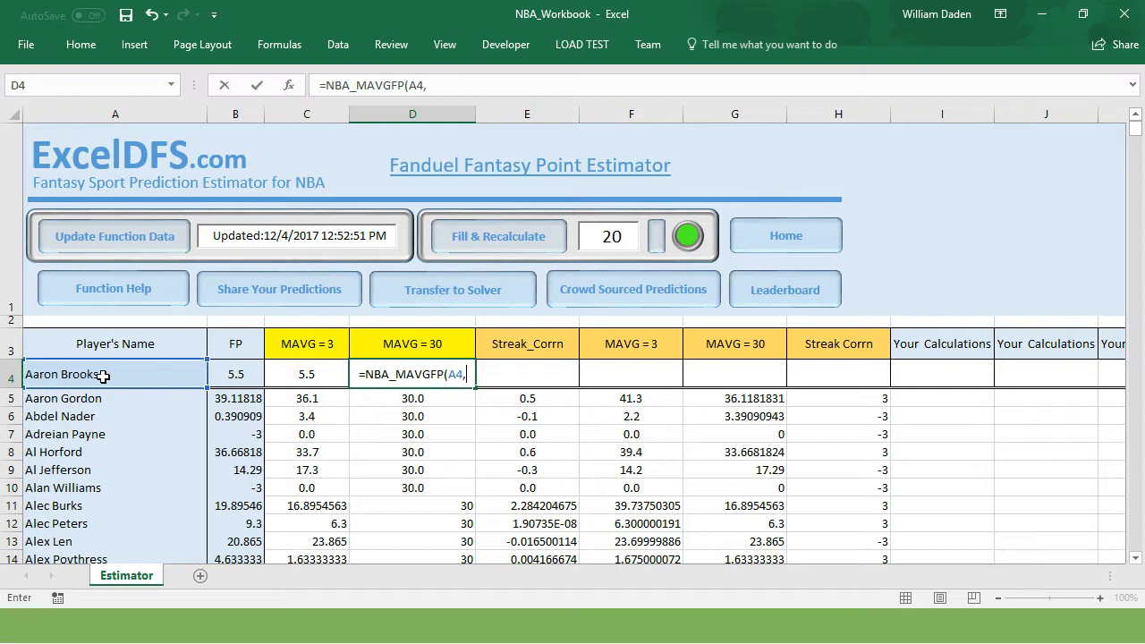
text(30))
key(Return)
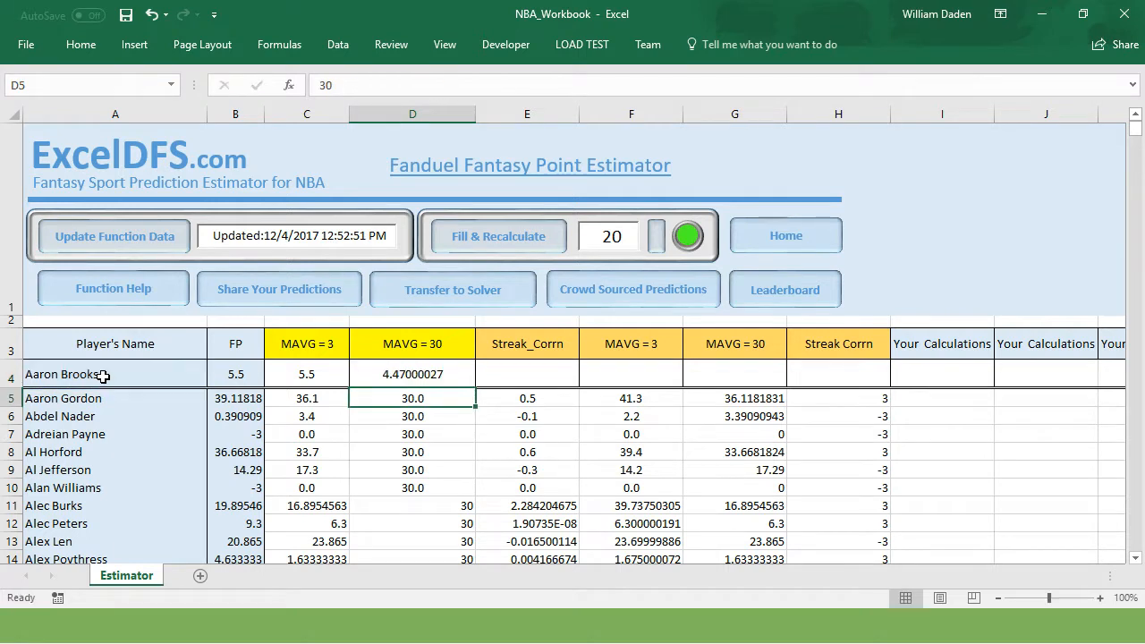
Replace the FP formula in B4 with =(C4+D4)/2 to average the two moving averages.
click(237, 373)
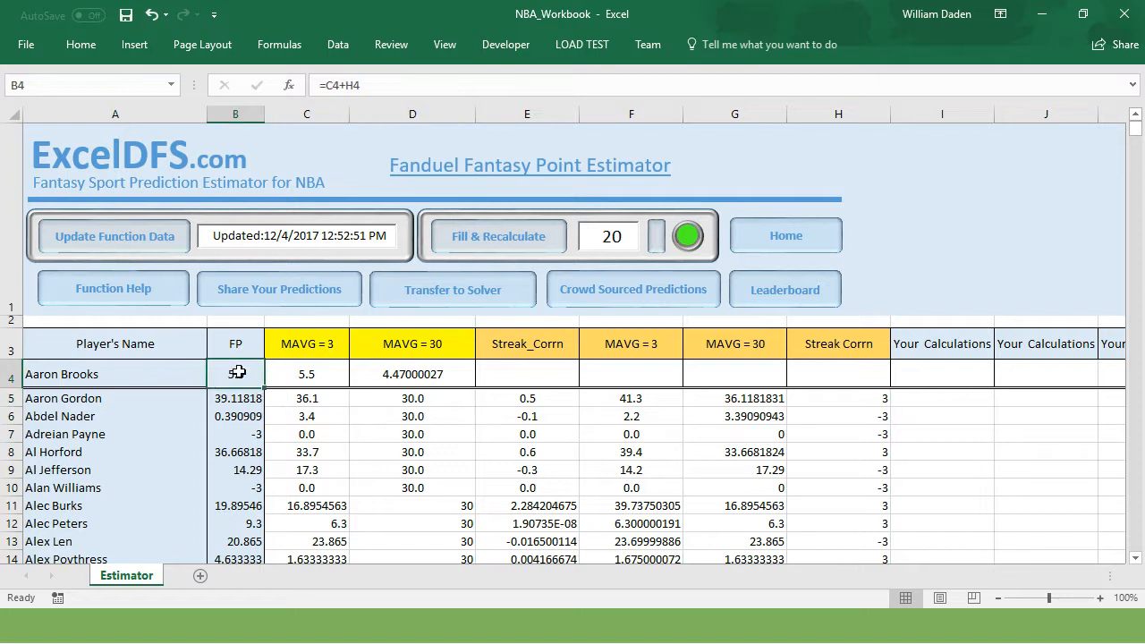
text(=)
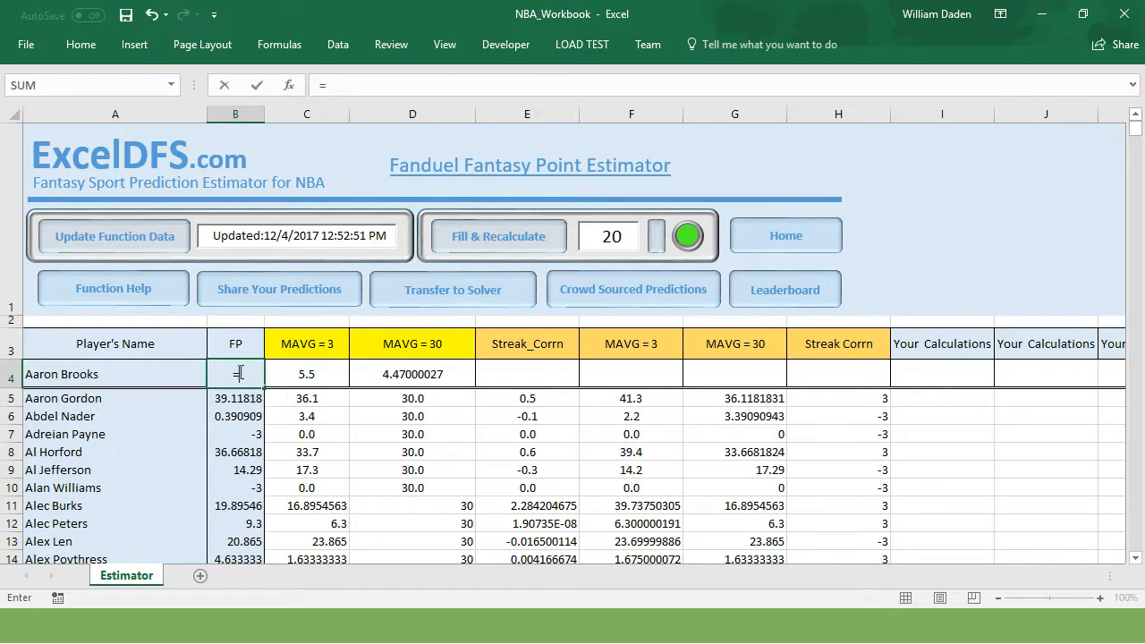
click(309, 377)
text(+)
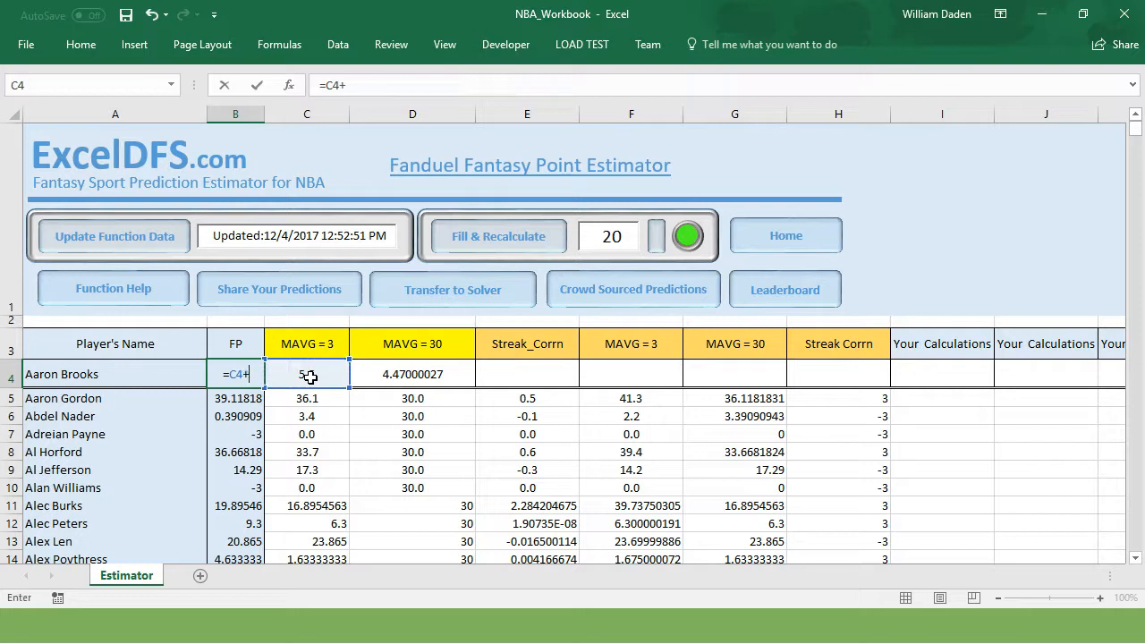
click(405, 382)
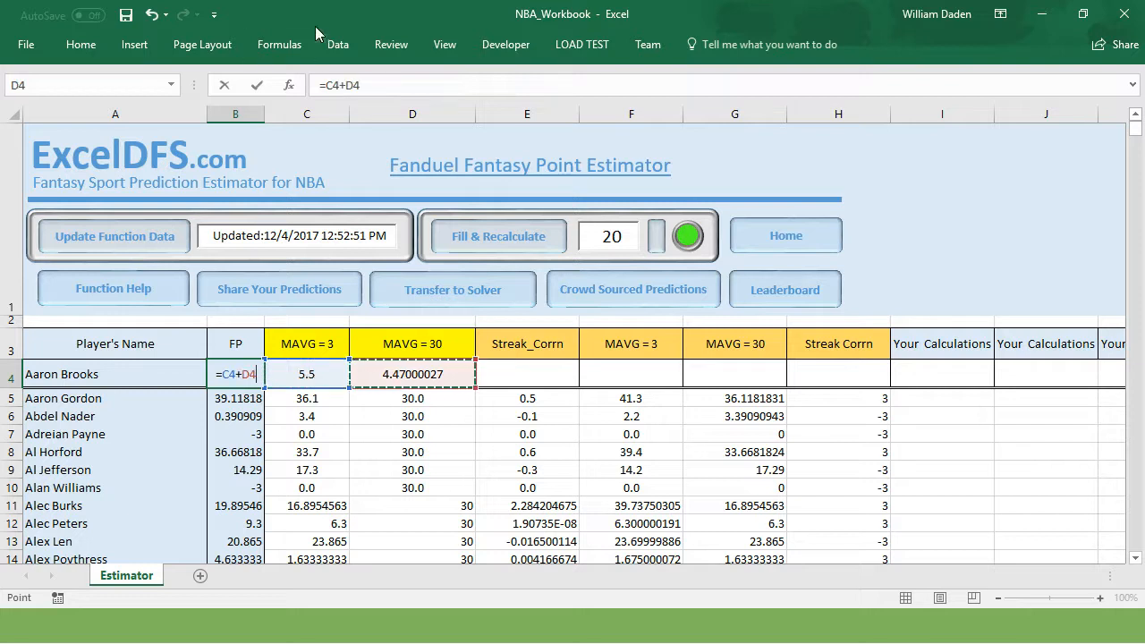
click(327, 85)
text(()
click(373, 85)
text()/2)
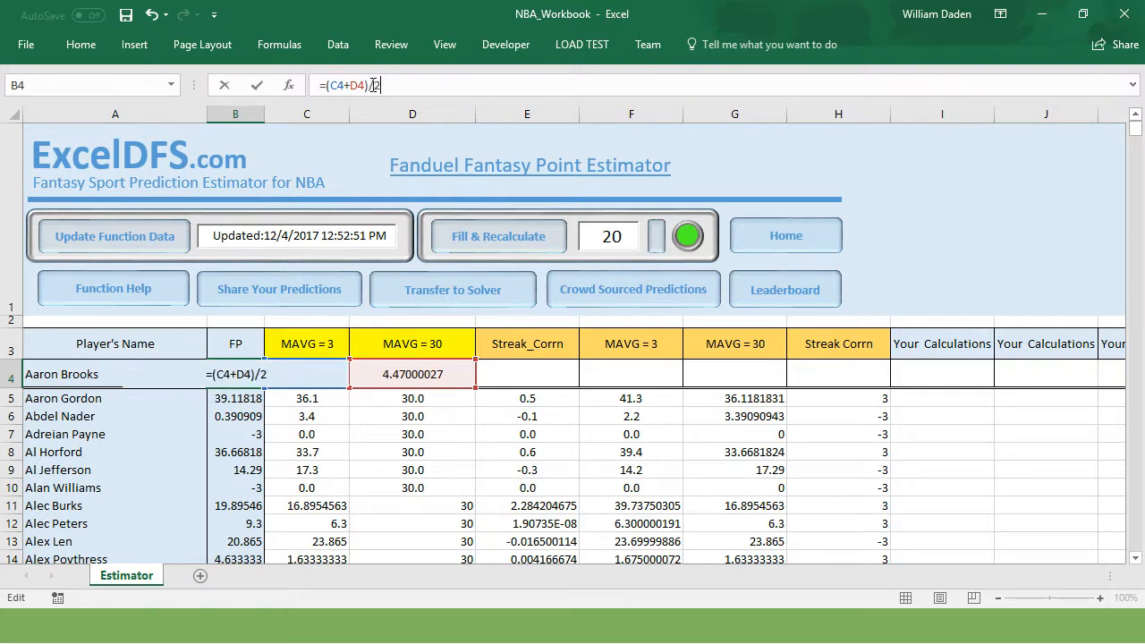
key(Return)
click(421, 403)
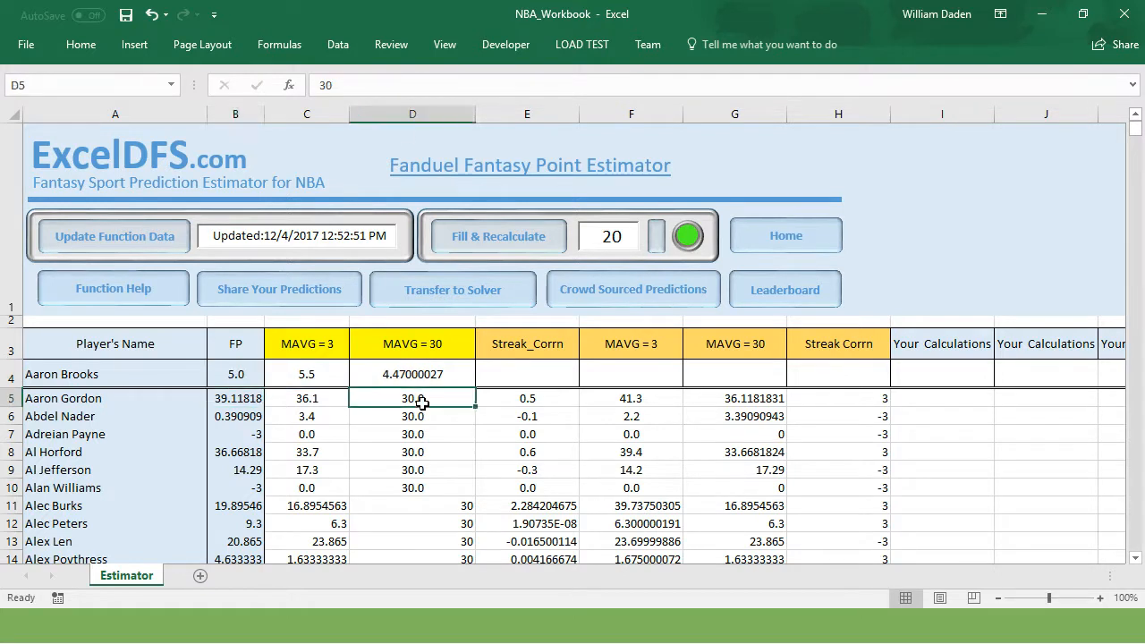
click(235, 374)
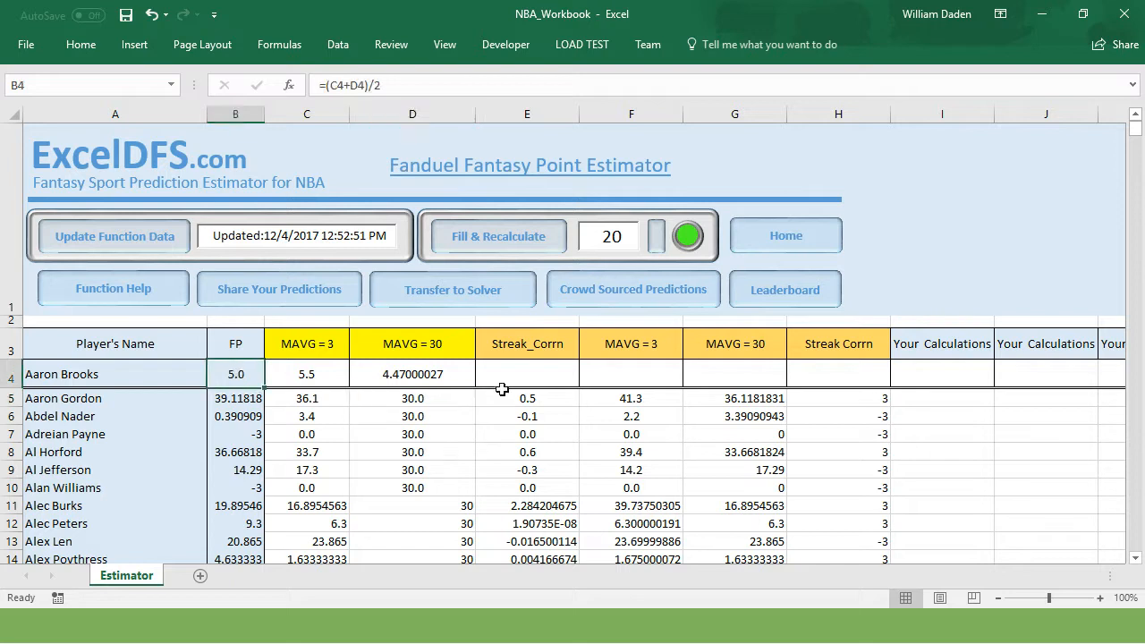
Fill and recalculate the 20 player rows, and compare Anthony Davis's FP with his 3-game and 30-game averages.
click(499, 238)
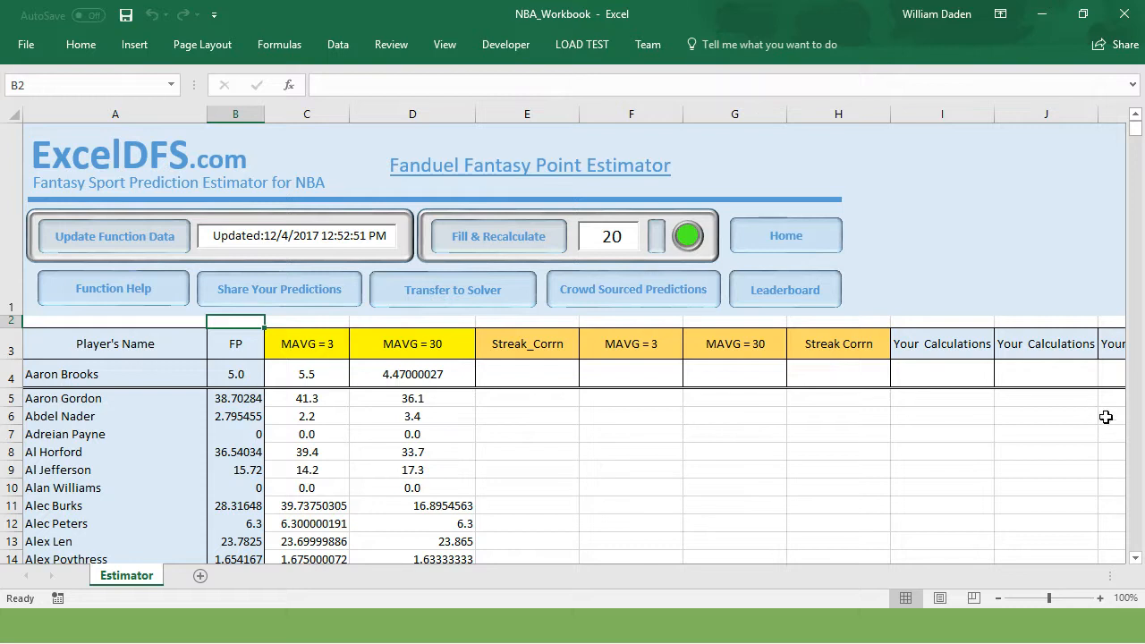
click(1136, 559)
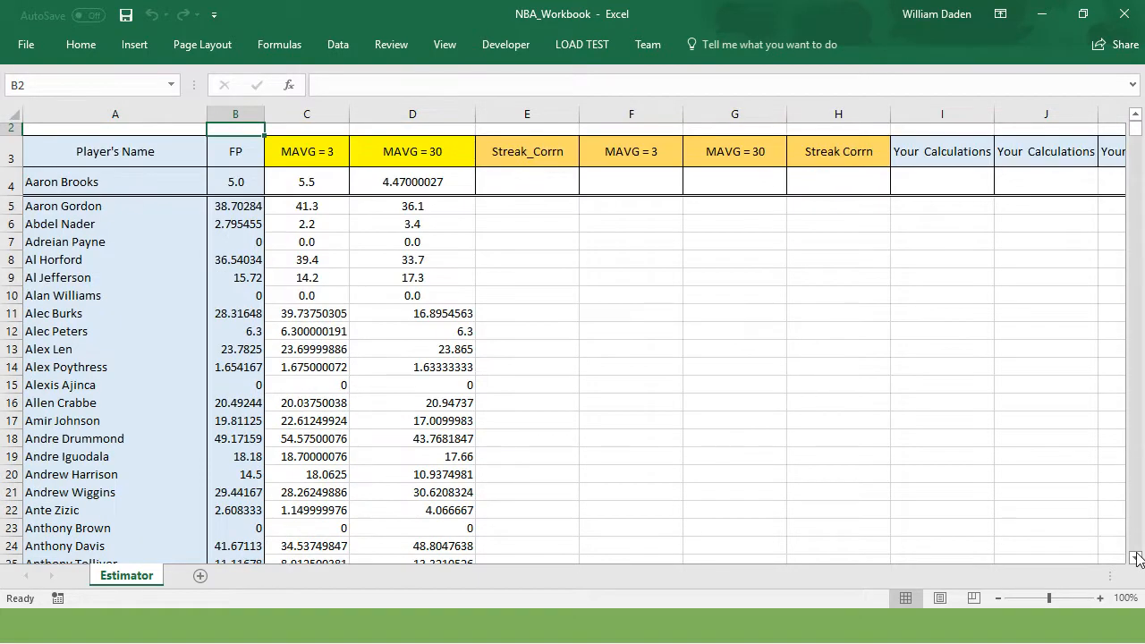
click(1136, 559)
click(247, 535)
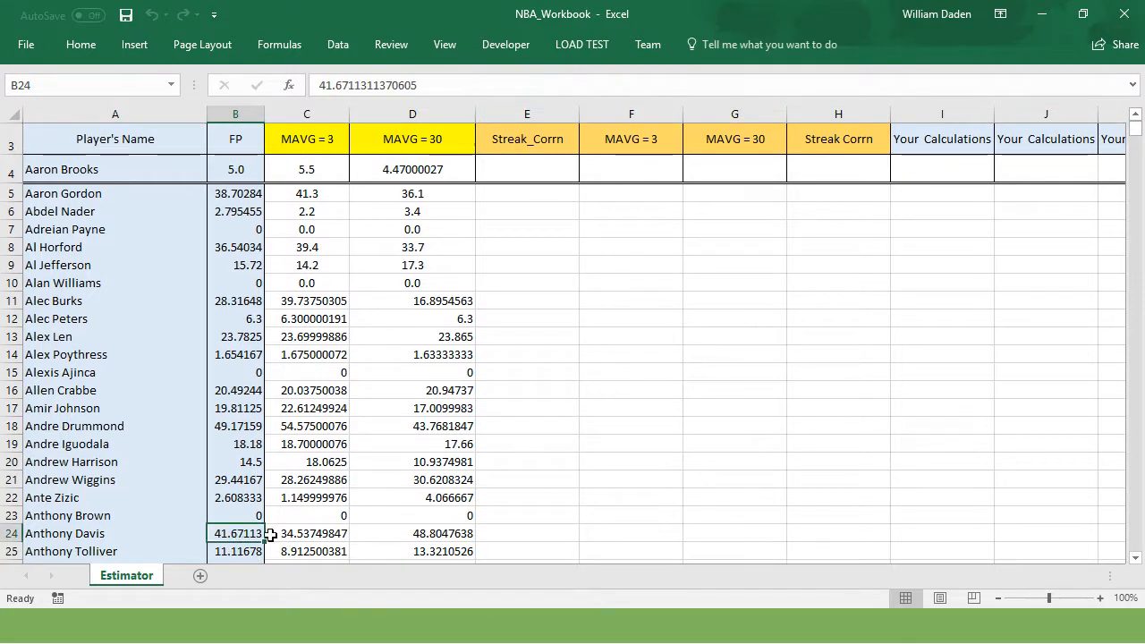
click(295, 533)
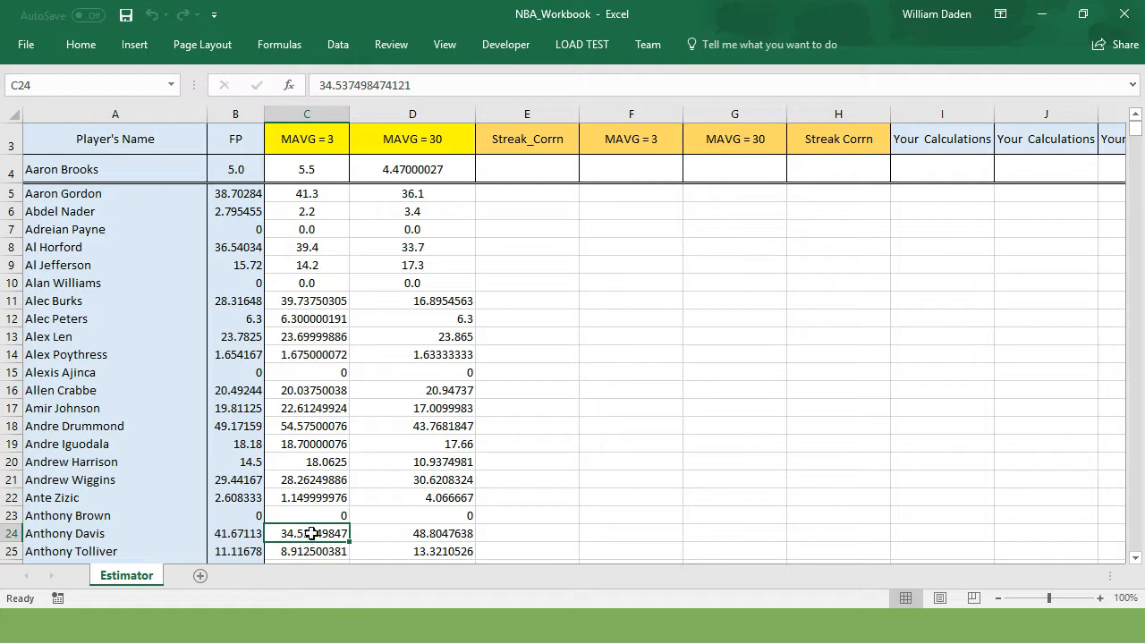
click(428, 534)
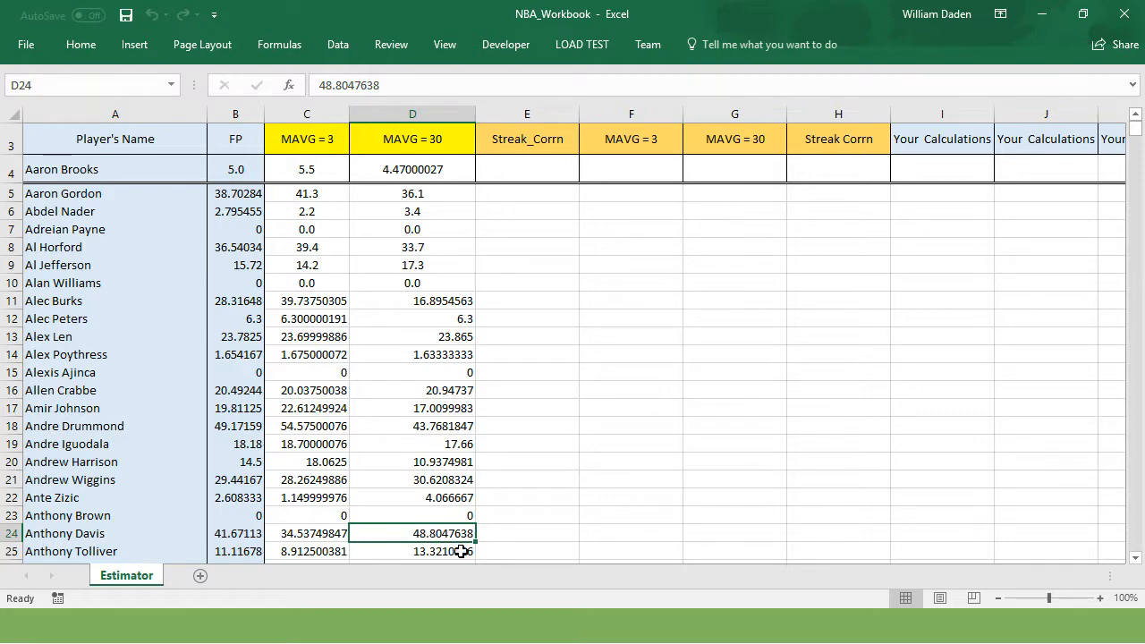
click(234, 534)
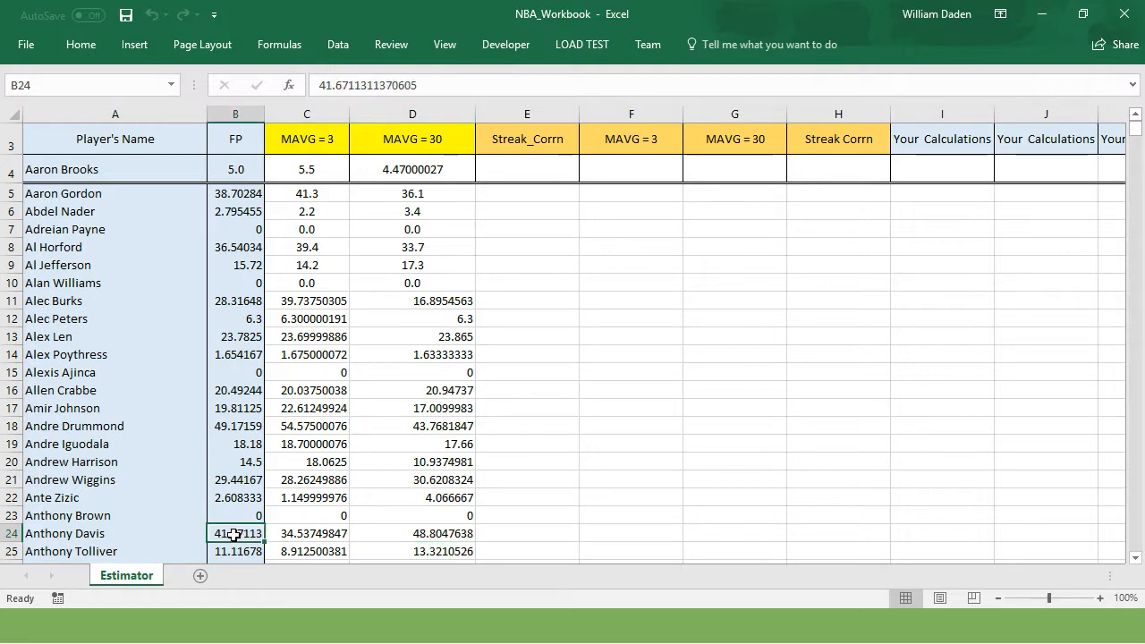
click(551, 536)
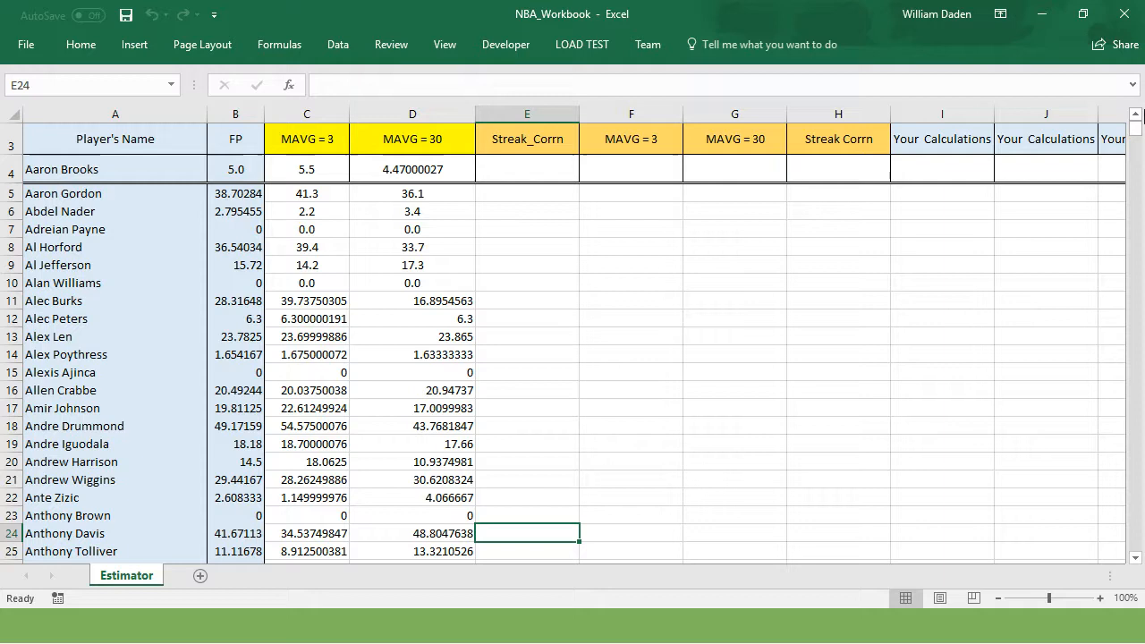
Replace the three-game moving average in C4 with =NBA_LastScore(A4) to return Aaron Brooks's last score.
click(1135, 114)
click(1136, 114)
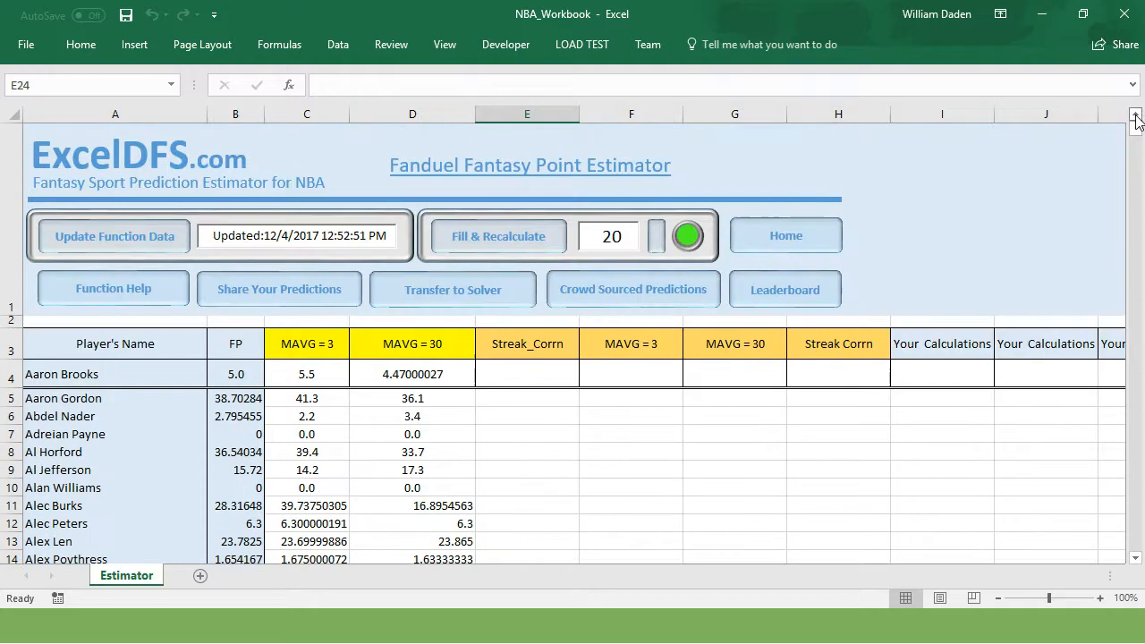
click(314, 374)
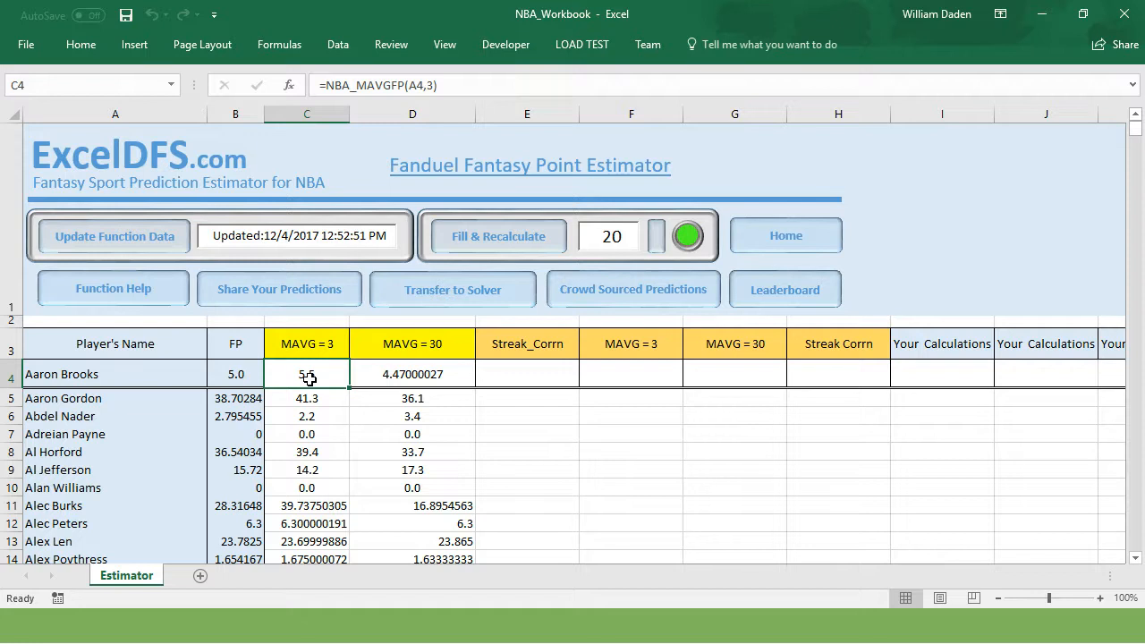
text(=)
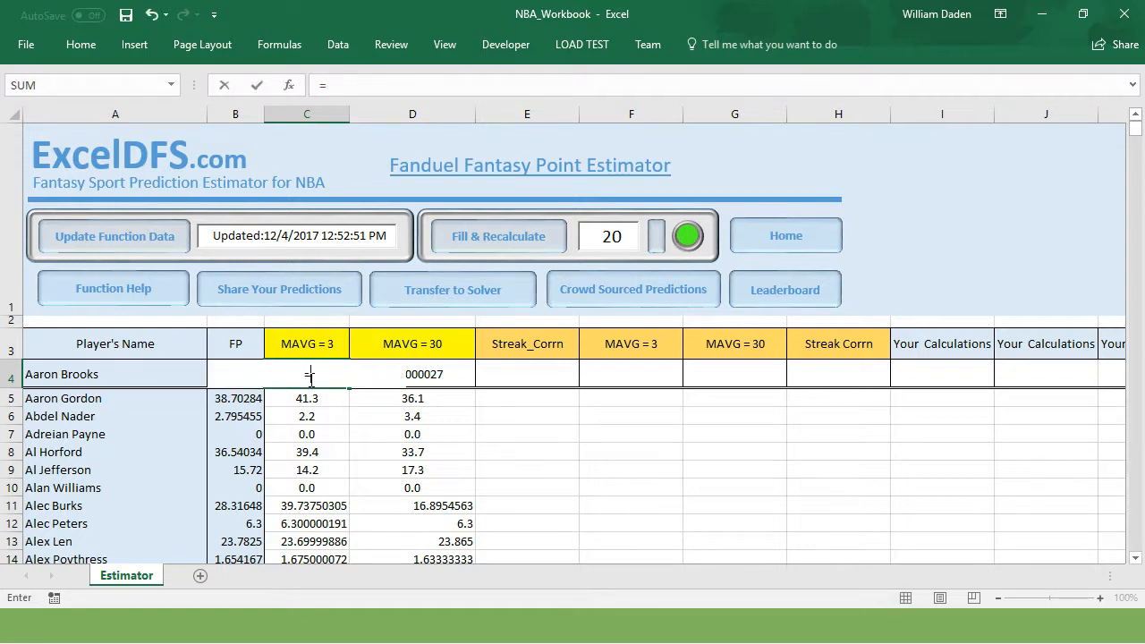
text(nba)
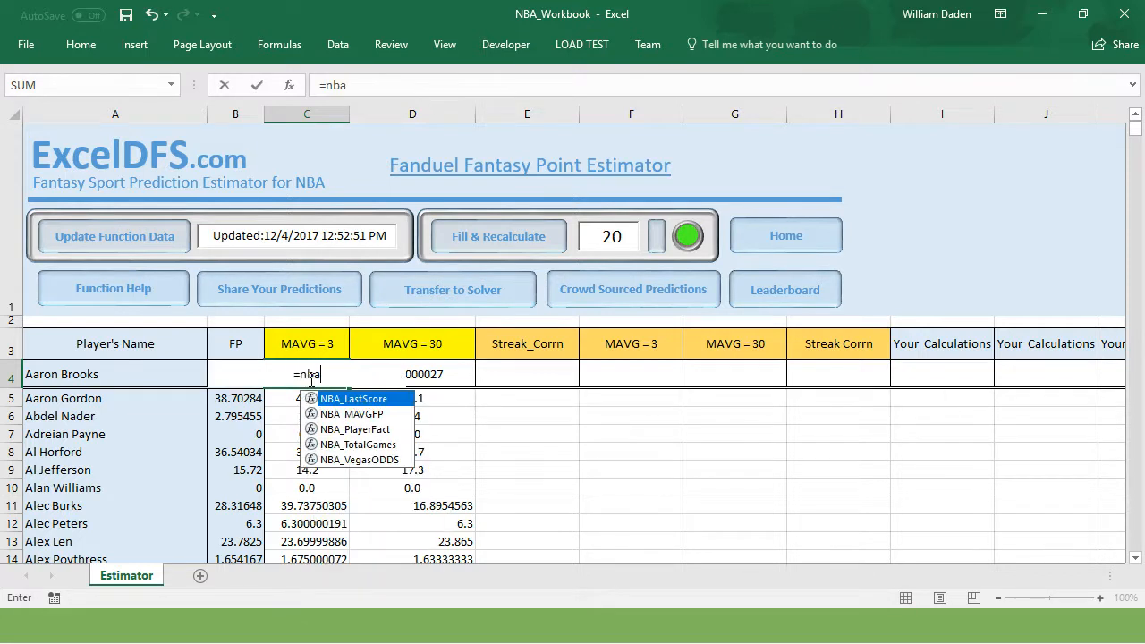
double_click(350, 400)
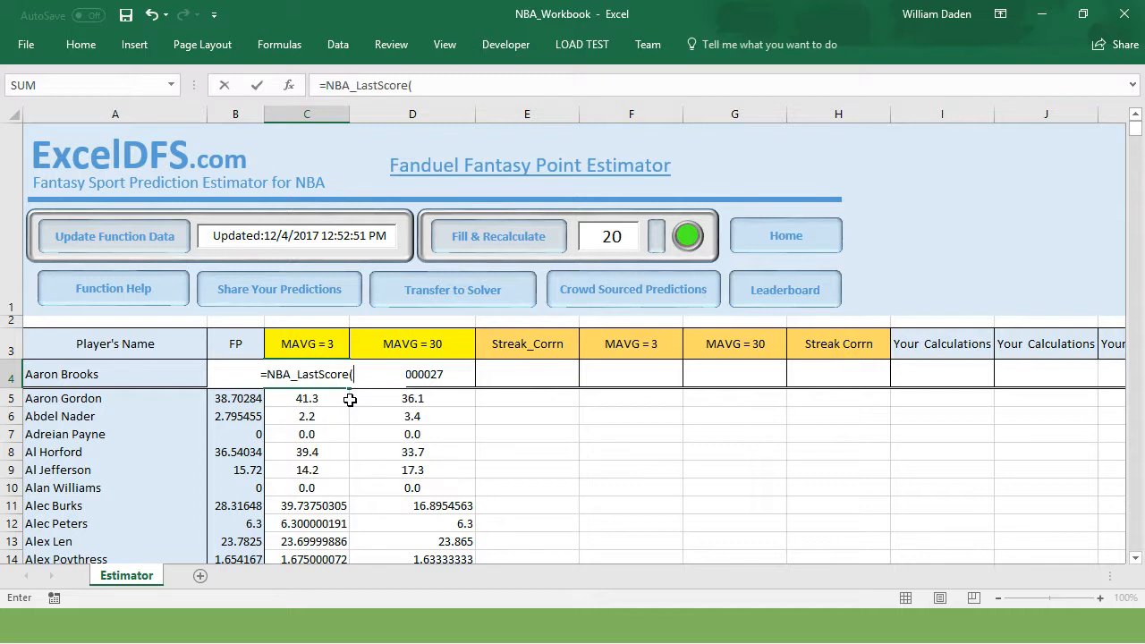
click(82, 376)
text())
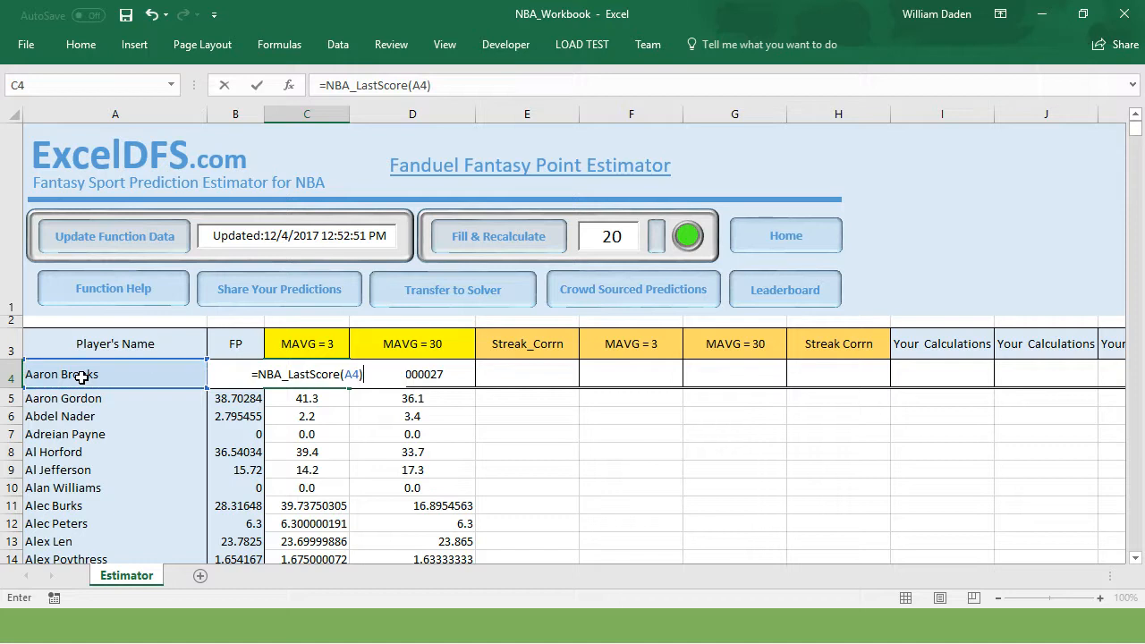
key(Return)
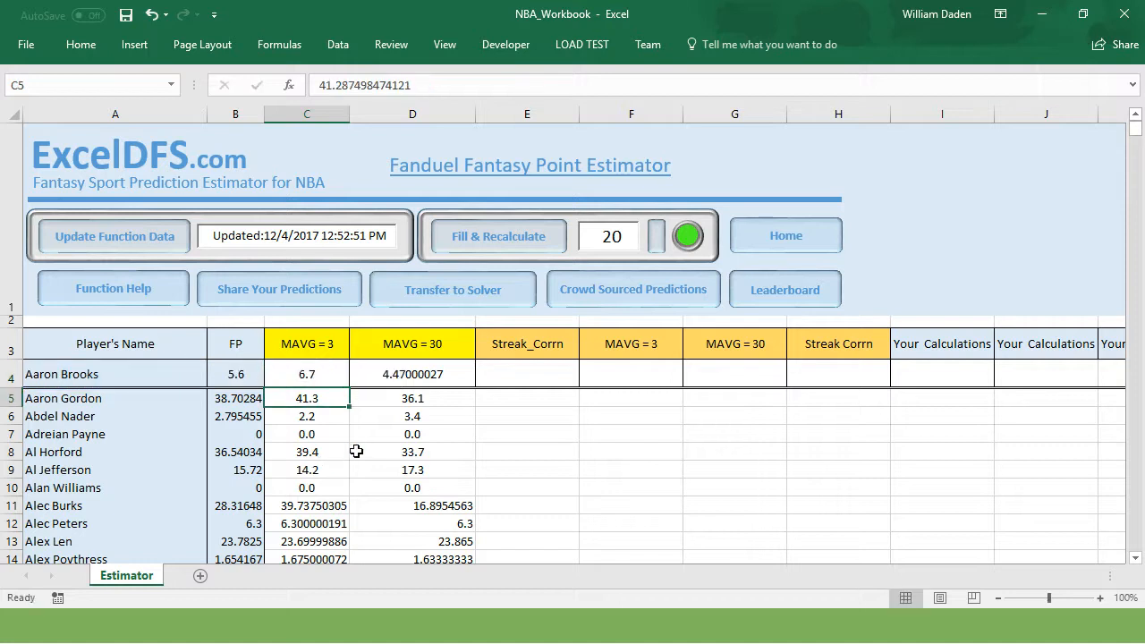
Check the formulas in C4 and B4, and fill and recalculate the 20 player rows.
click(356, 452)
click(298, 373)
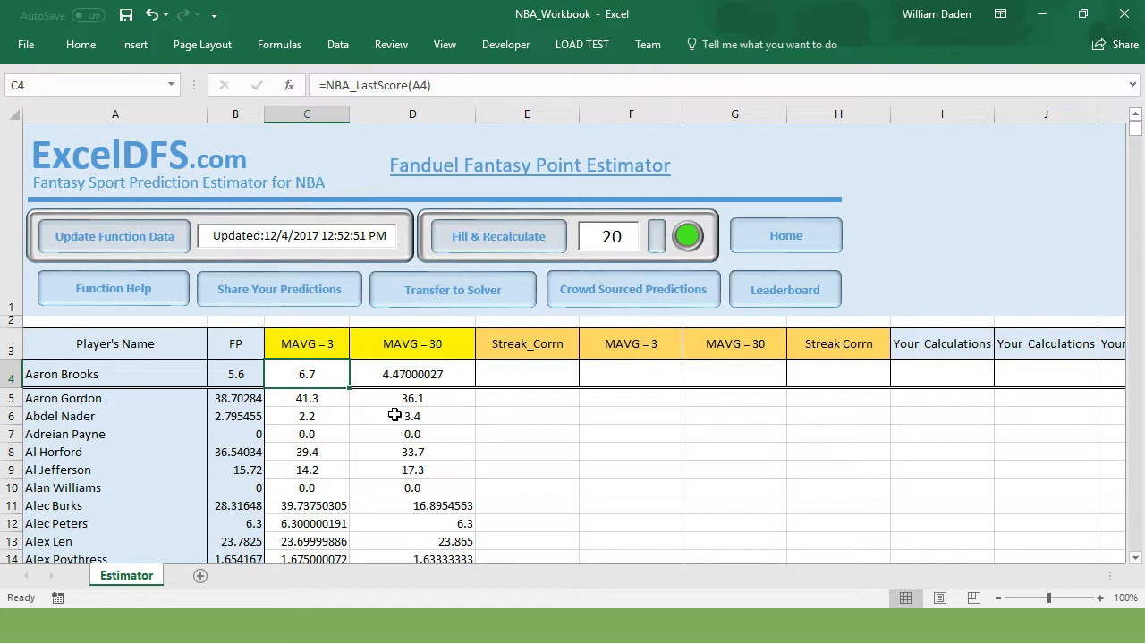
click(237, 380)
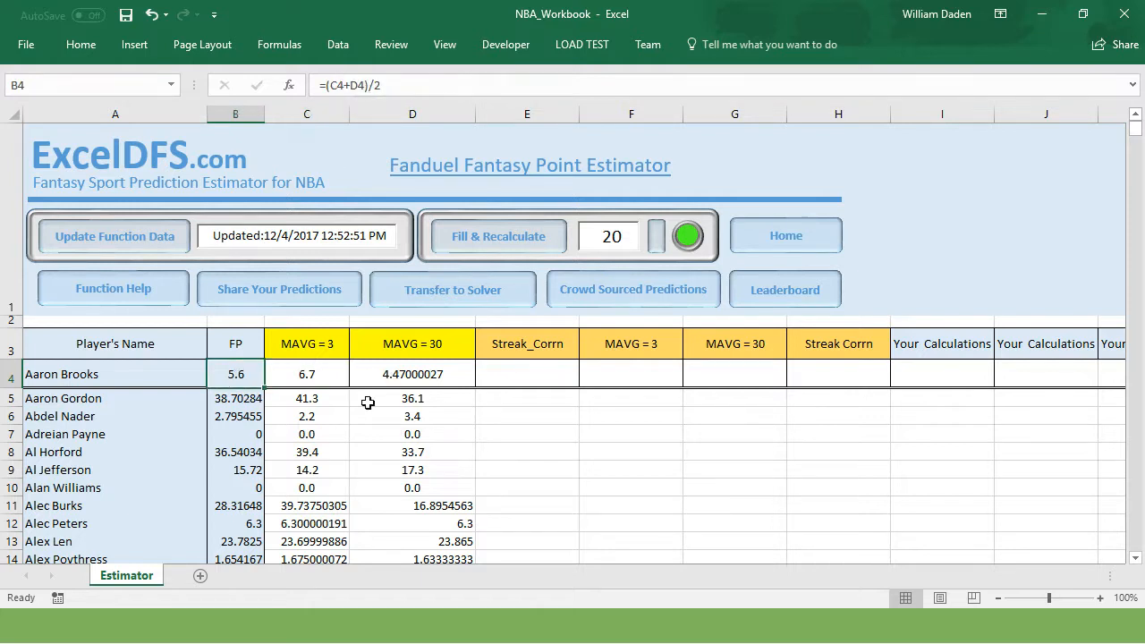
click(363, 472)
click(494, 238)
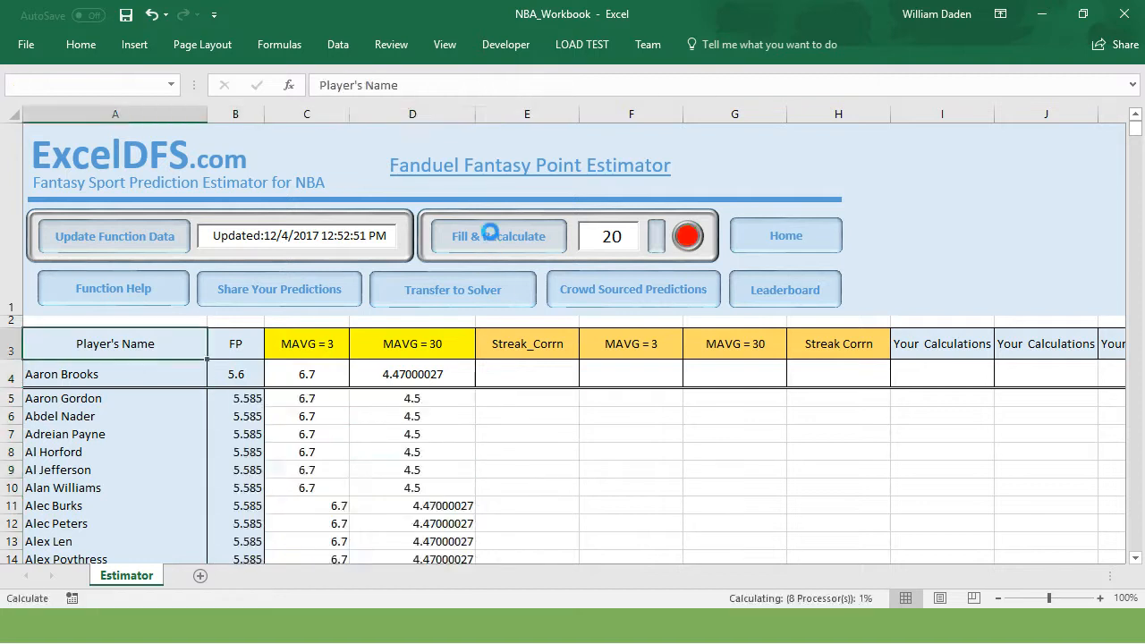
drag(1135, 128, 1137, 108)
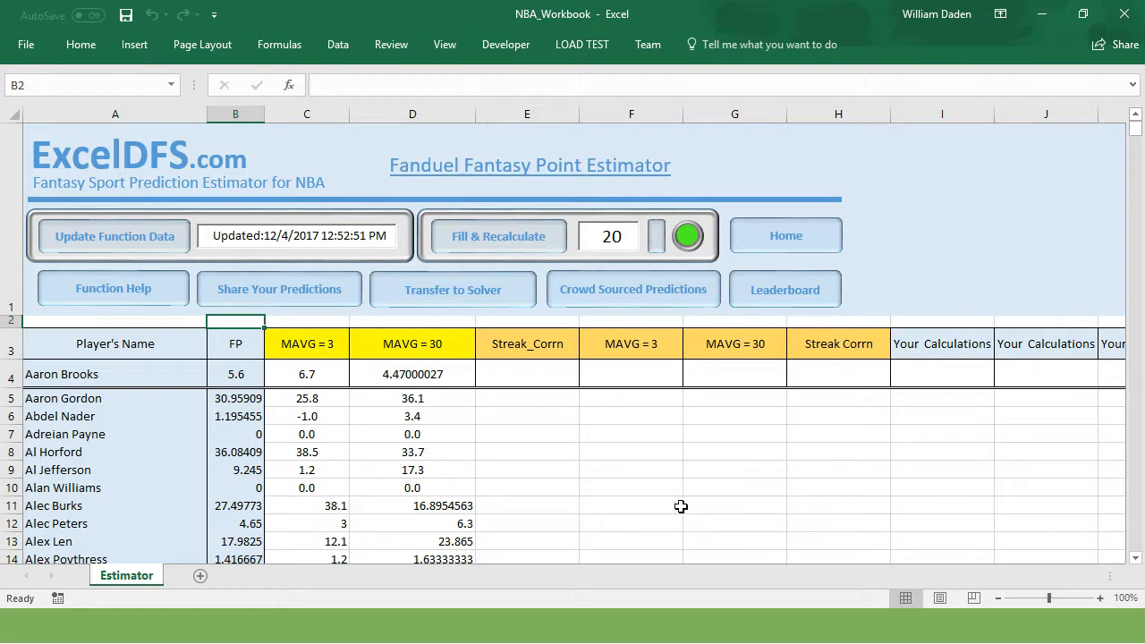
Set the fill range to ALL, fill and recalculate every player, and check the FP formula in B4.
click(656, 242)
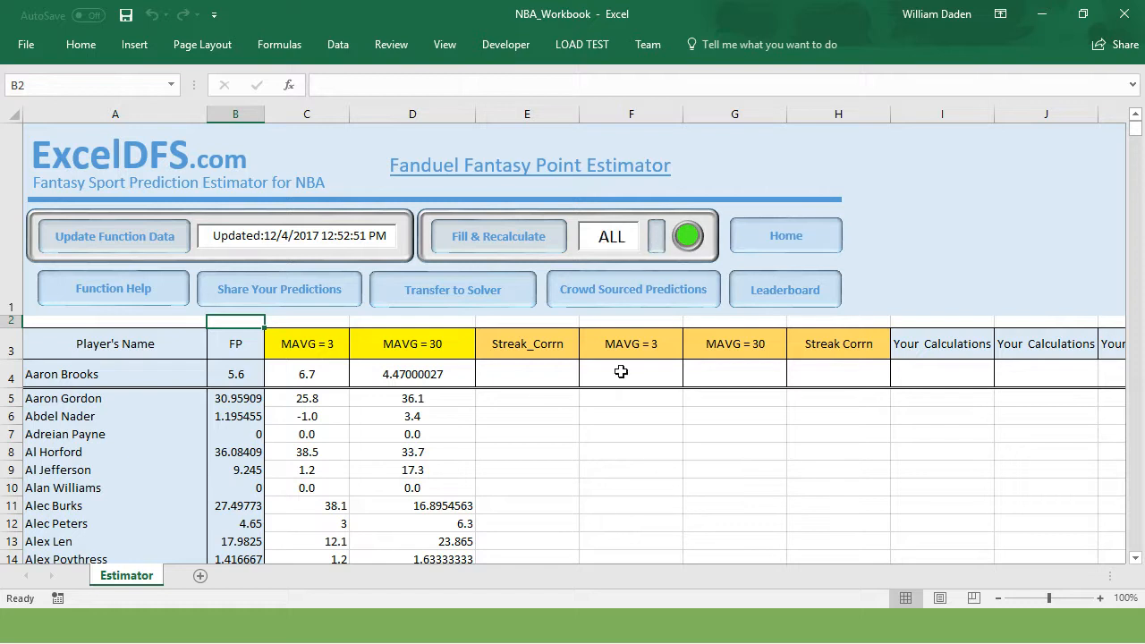
click(609, 507)
click(494, 234)
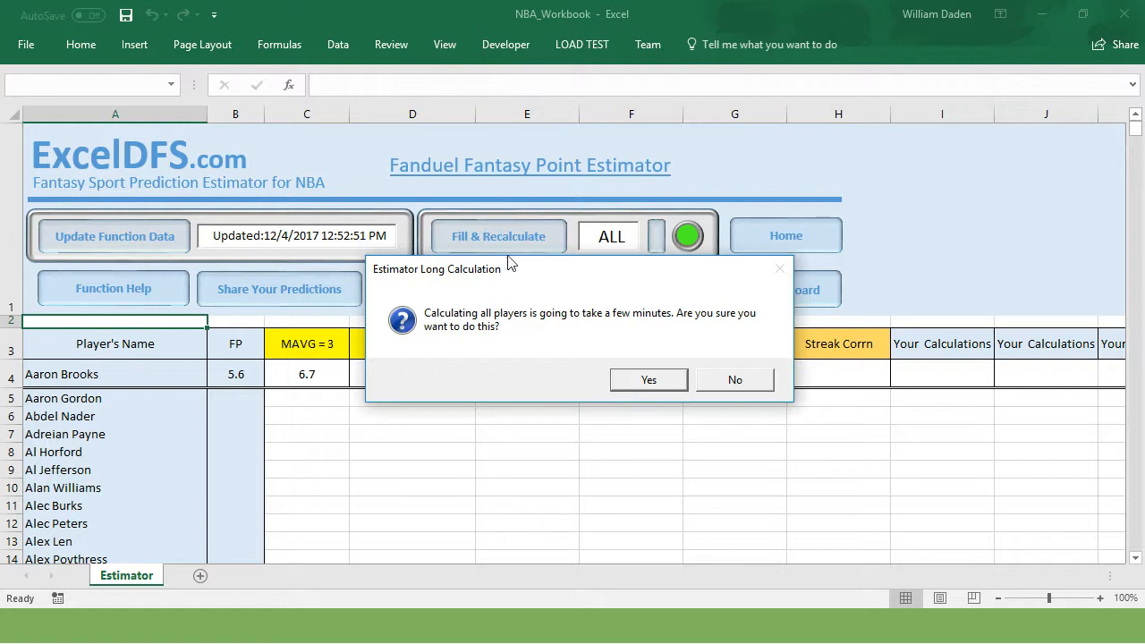
click(648, 382)
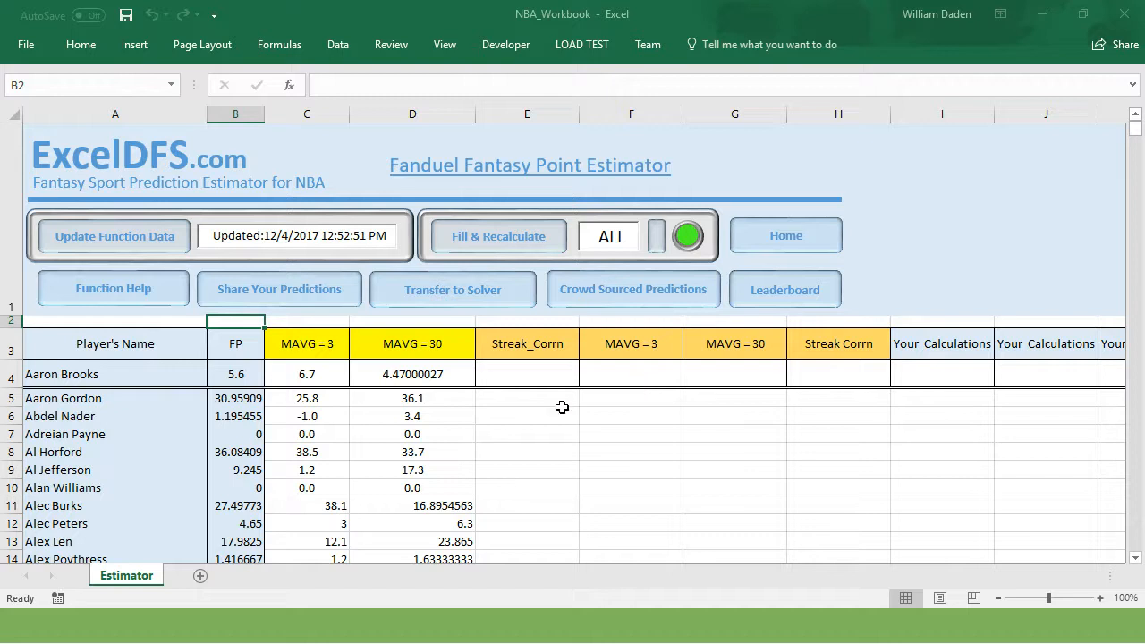
click(468, 433)
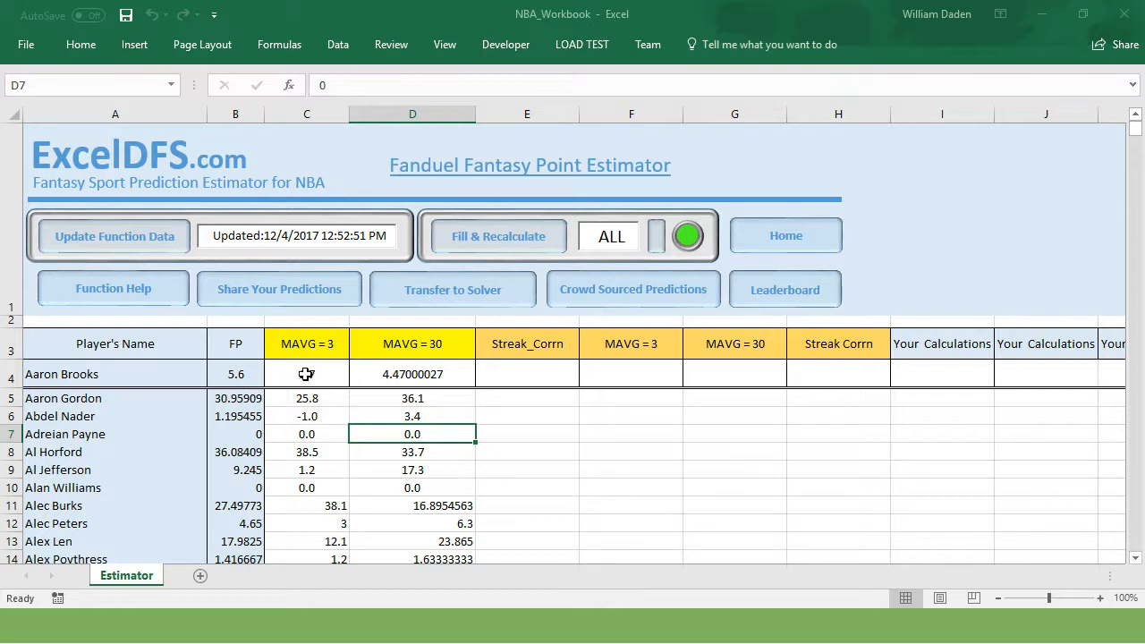
click(231, 375)
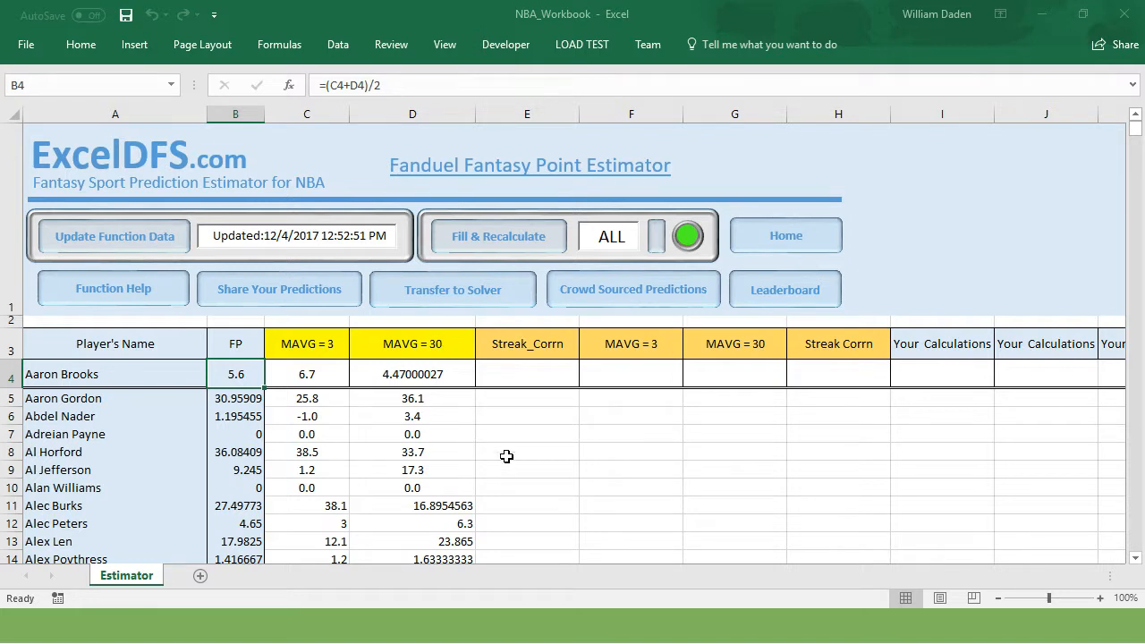
click(506, 414)
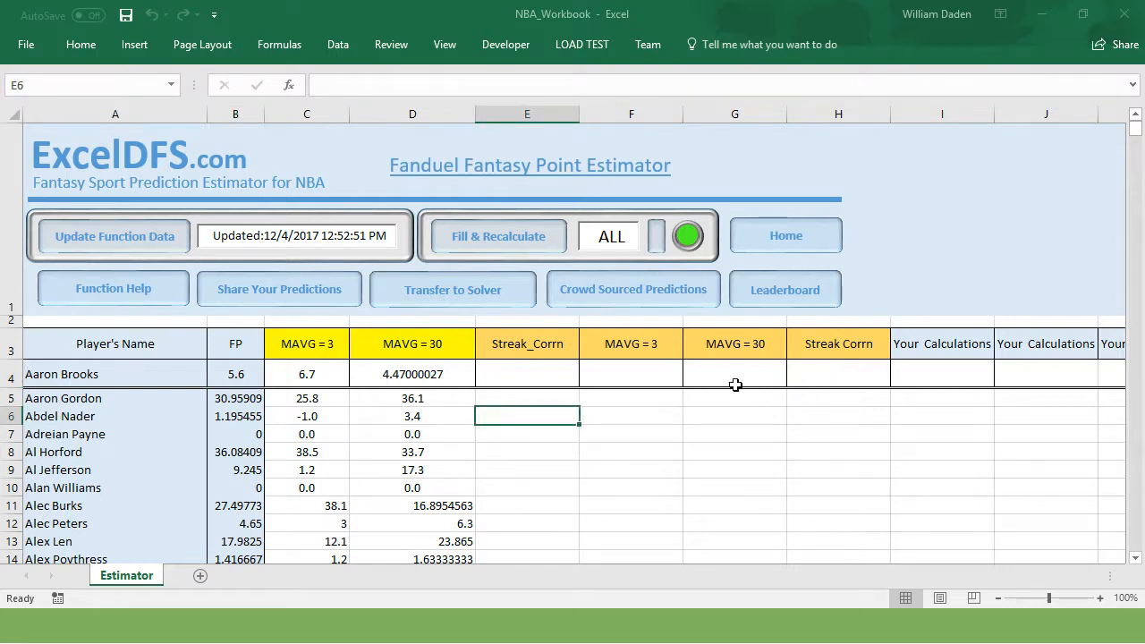
Copy the "Your Calculations" heading from I3 over the headings in C3:H3.
click(921, 345)
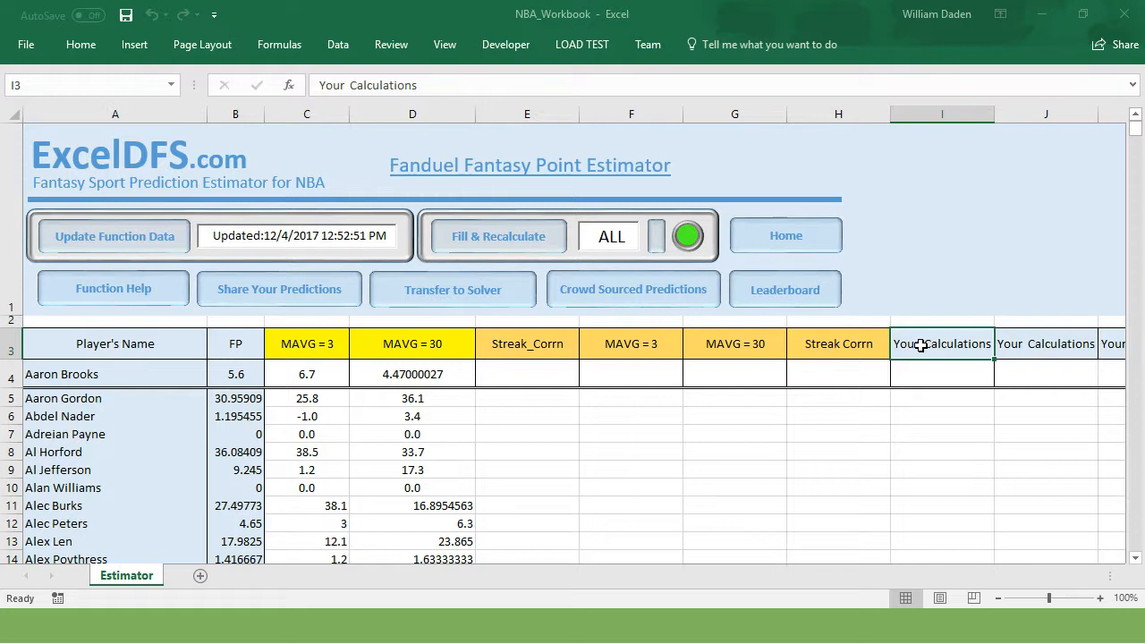
key(ctrl+c)
click(314, 344)
shift+click(868, 340)
key(ctrl+v)
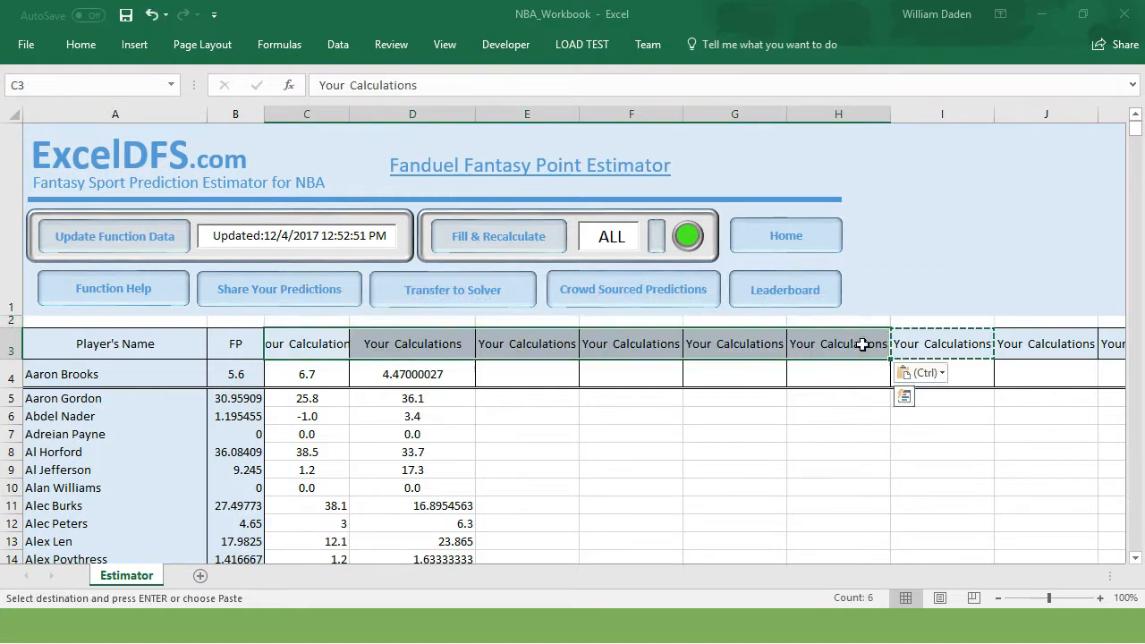
click(367, 432)
Transfer the FP predictions to the Solver and try to share today's predictions.
drag(230, 376, 418, 382)
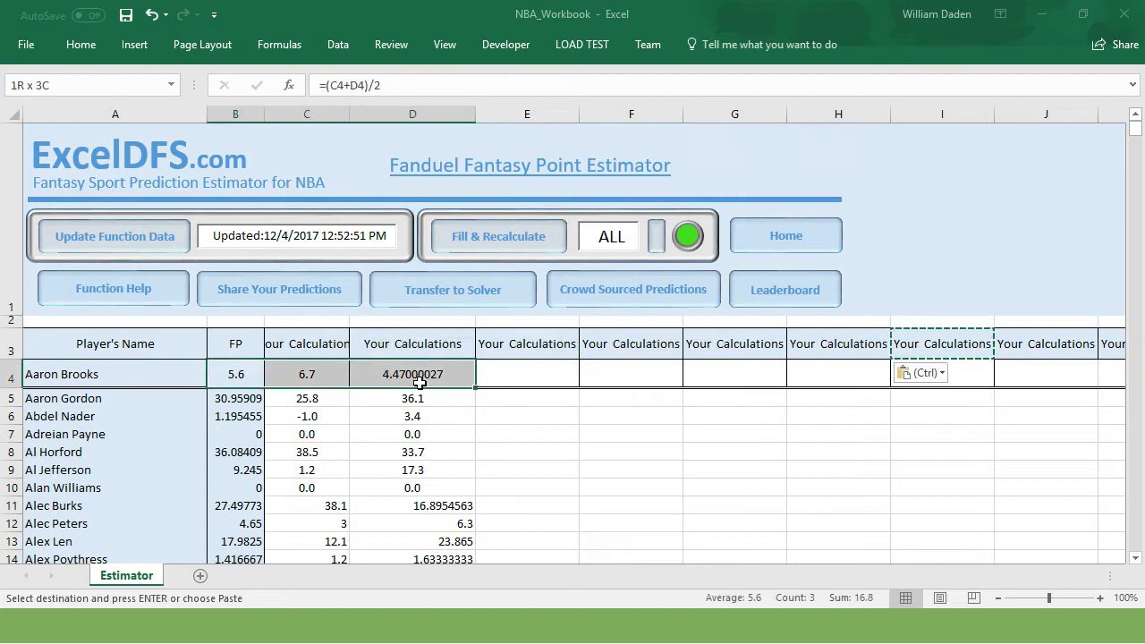
click(494, 454)
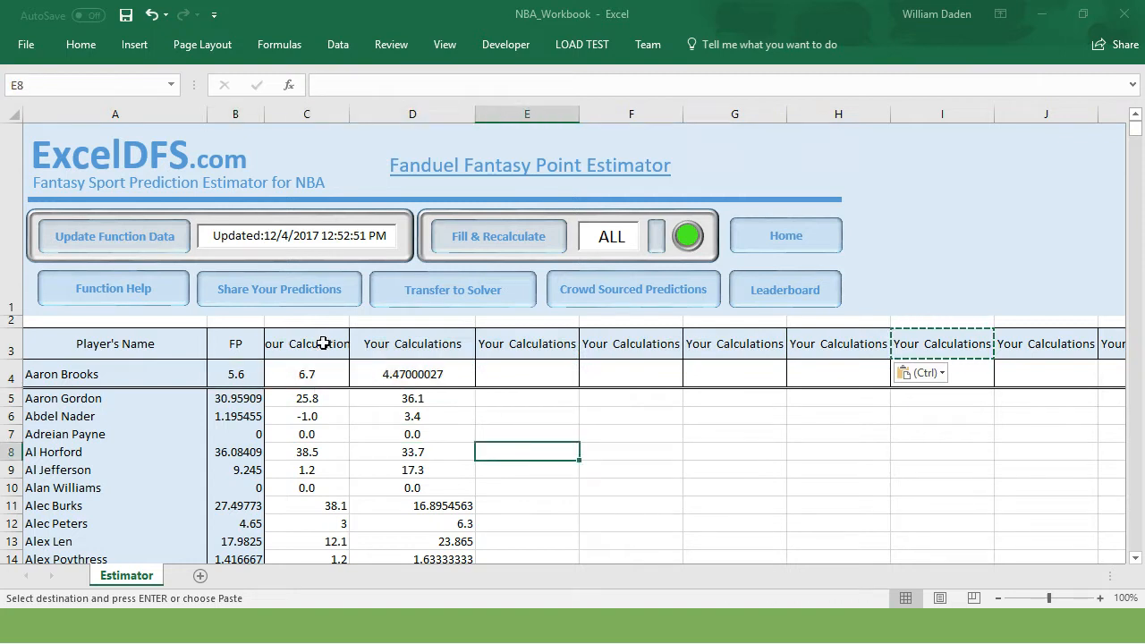
click(434, 295)
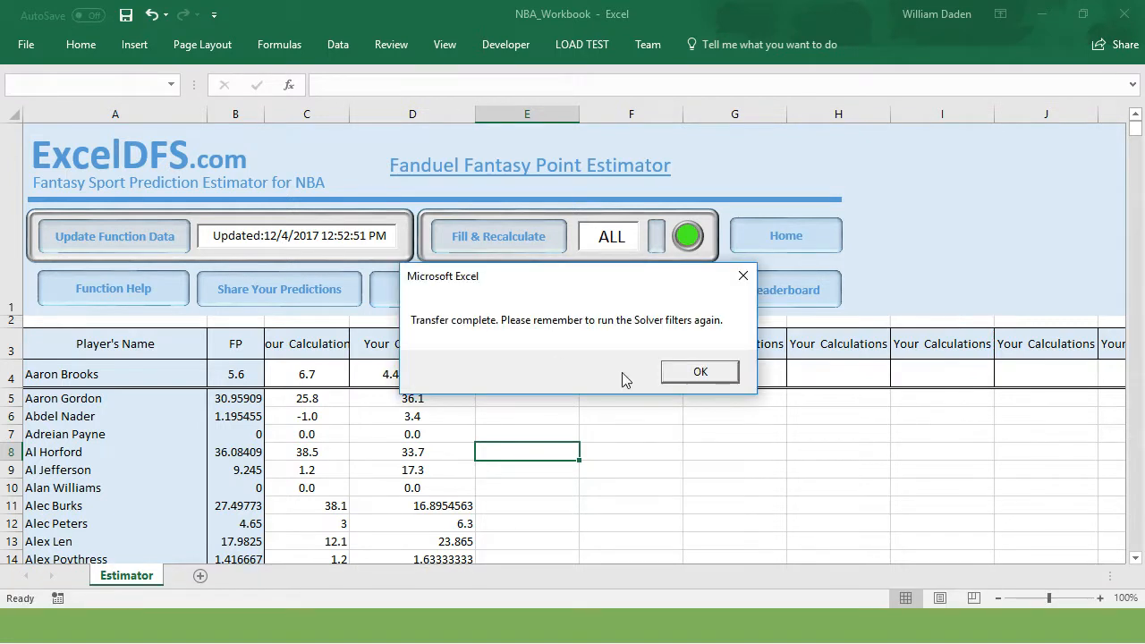
click(701, 372)
click(648, 437)
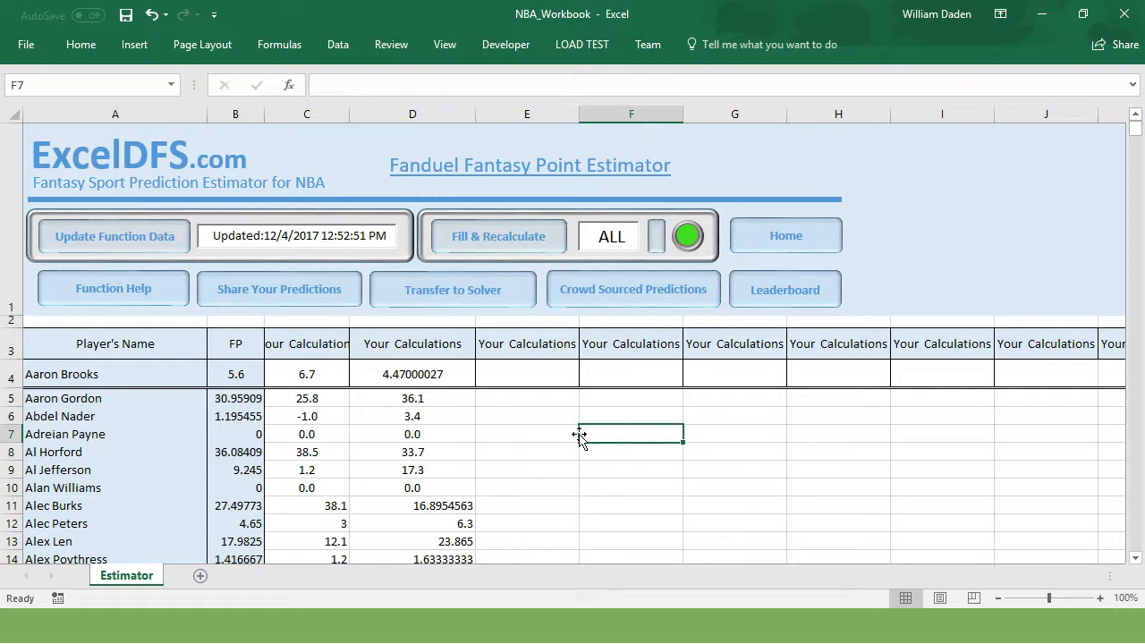
click(302, 298)
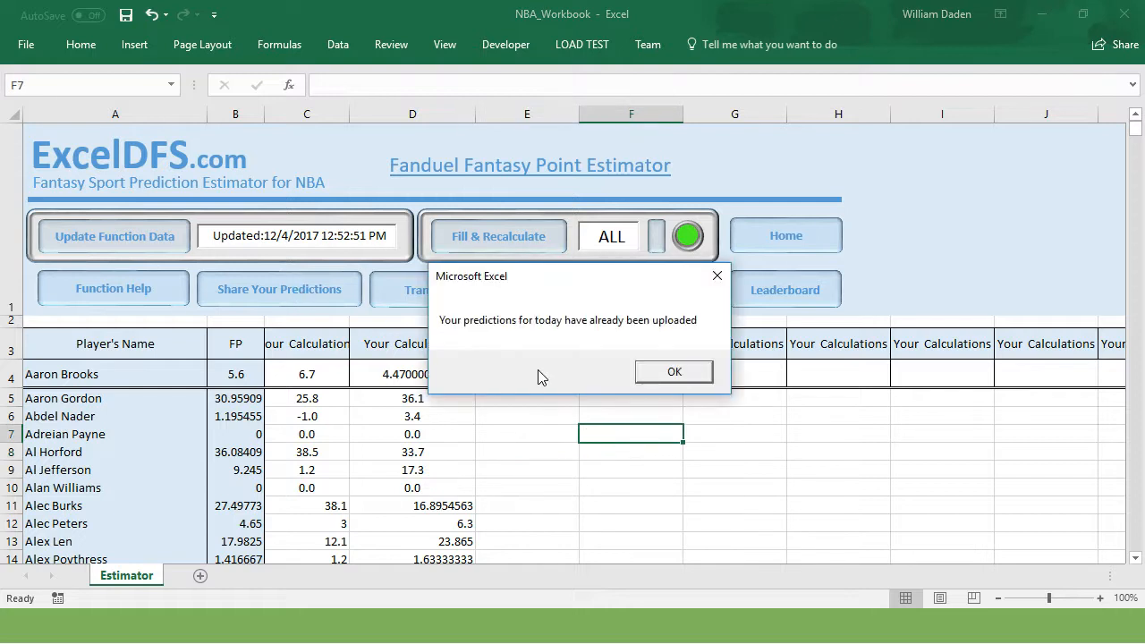
click(674, 371)
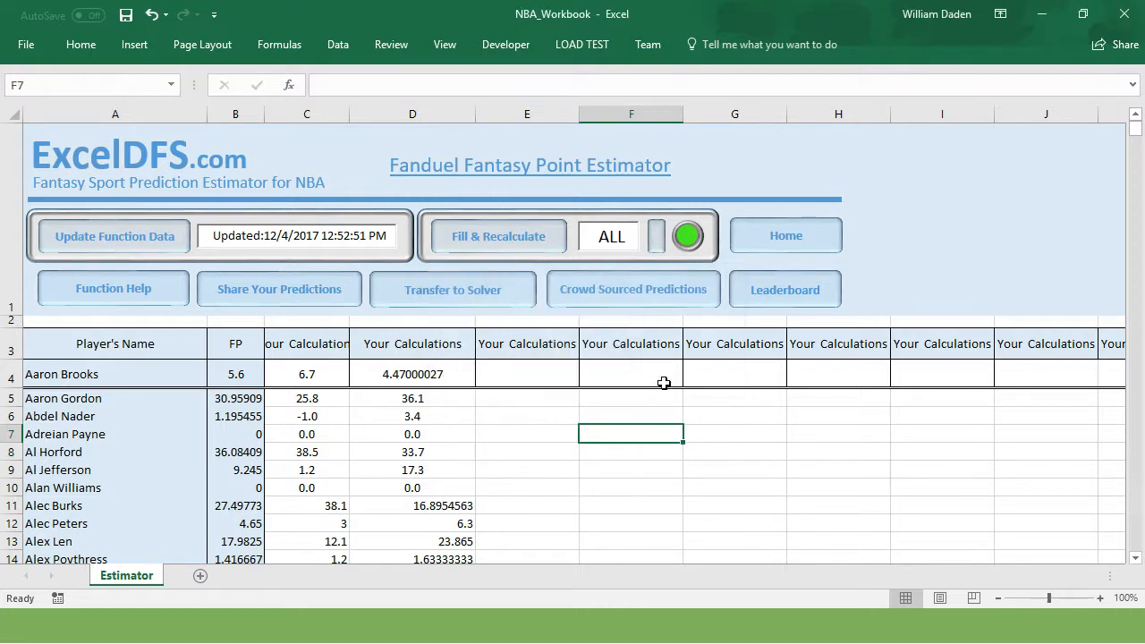
View the leaderboard and your own prediction results, and return to the Estimator.
click(782, 292)
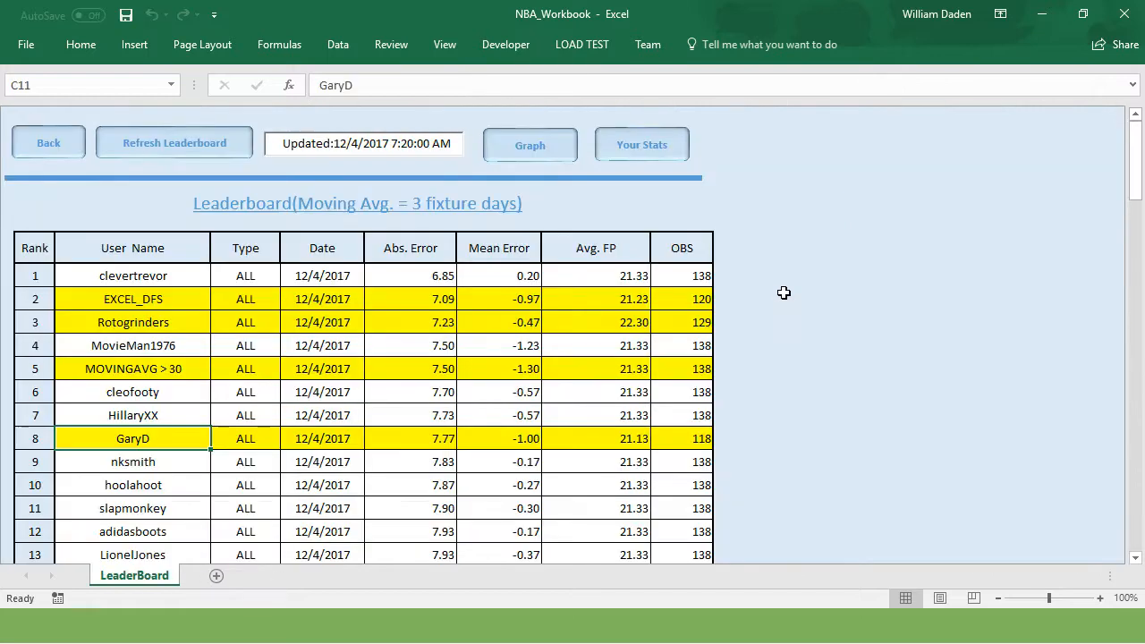
click(641, 143)
drag(1136, 205, 1133, 173)
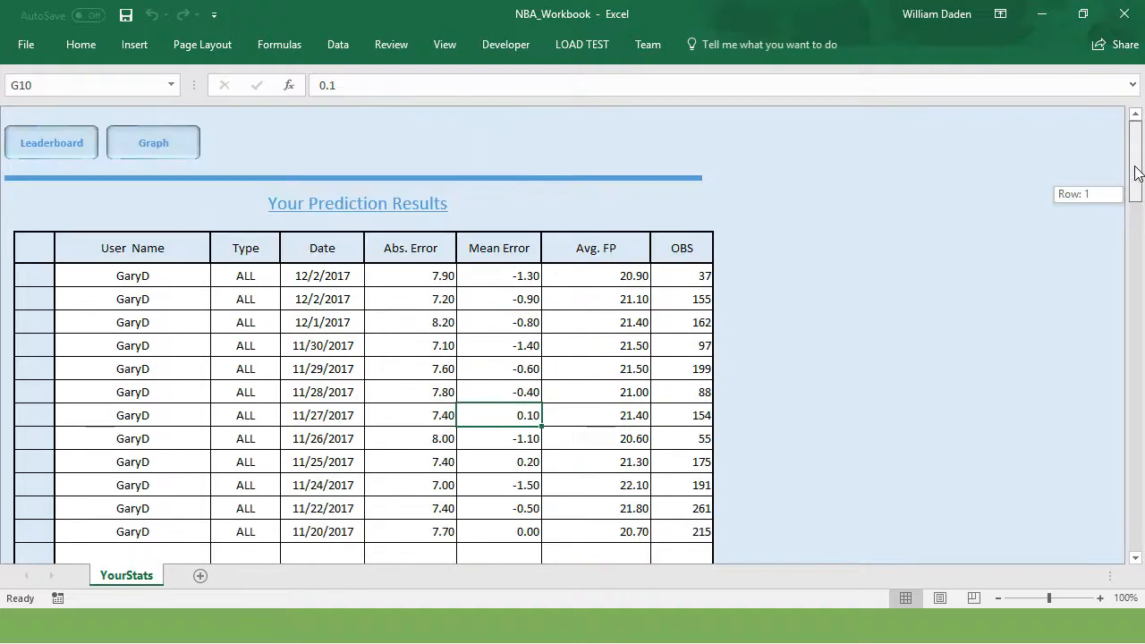
click(51, 146)
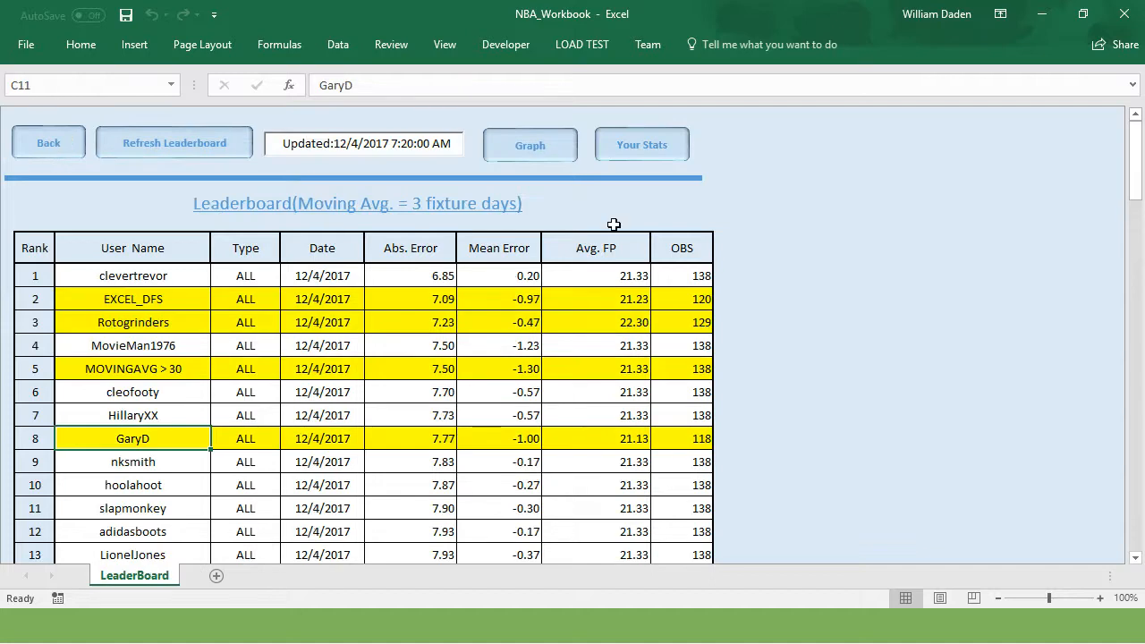
click(32, 143)
click(517, 446)
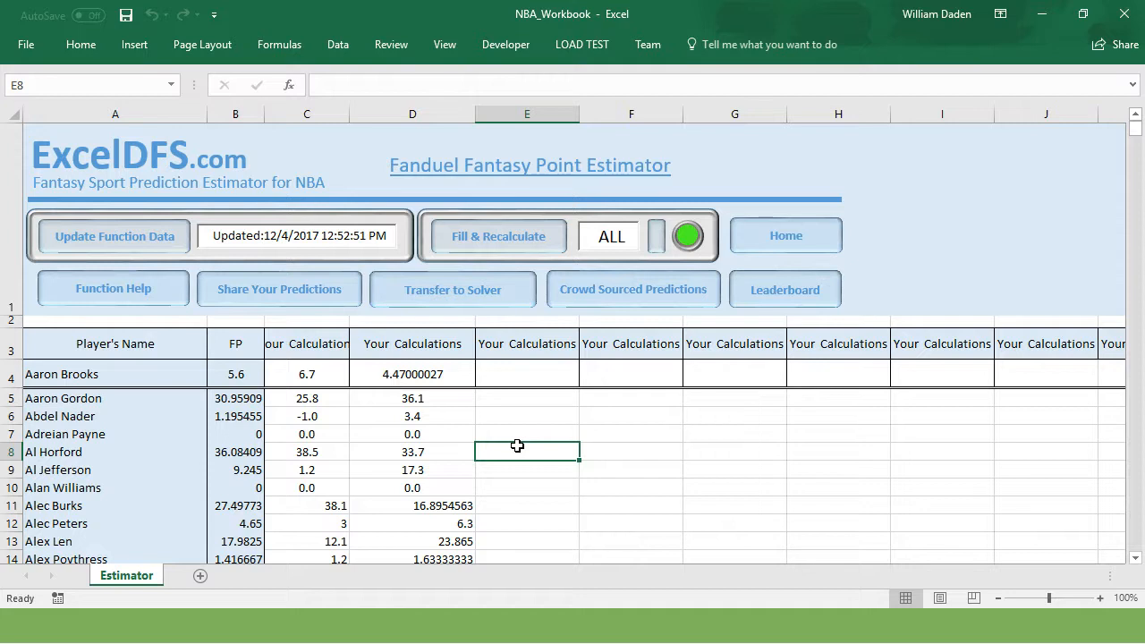
click(511, 413)
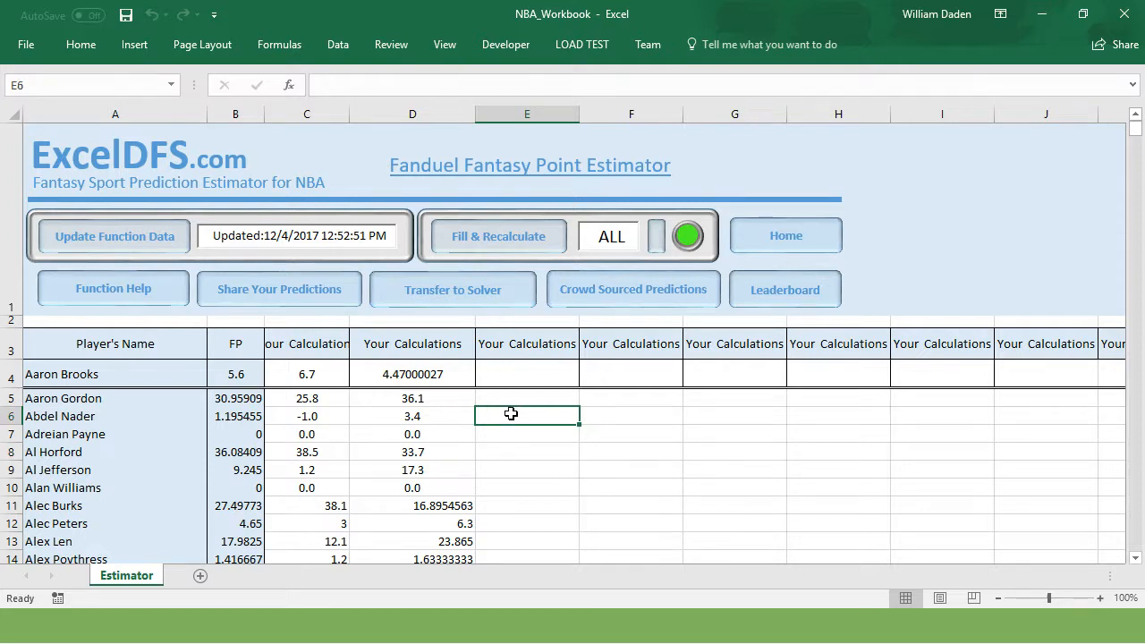
drag(299, 340, 404, 356)
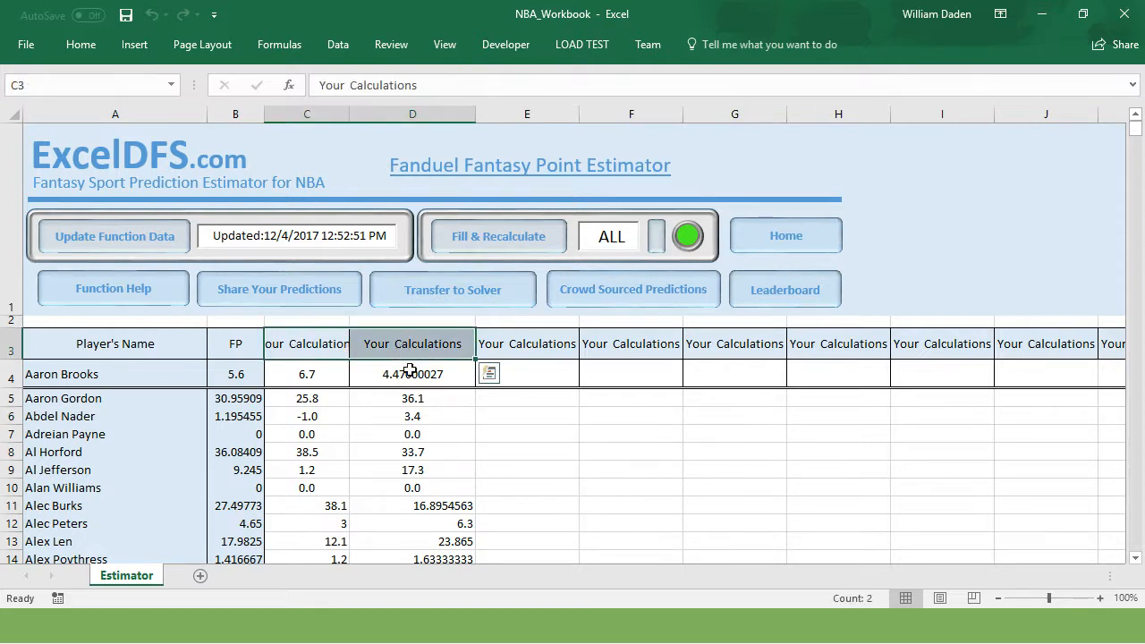
click(606, 481)
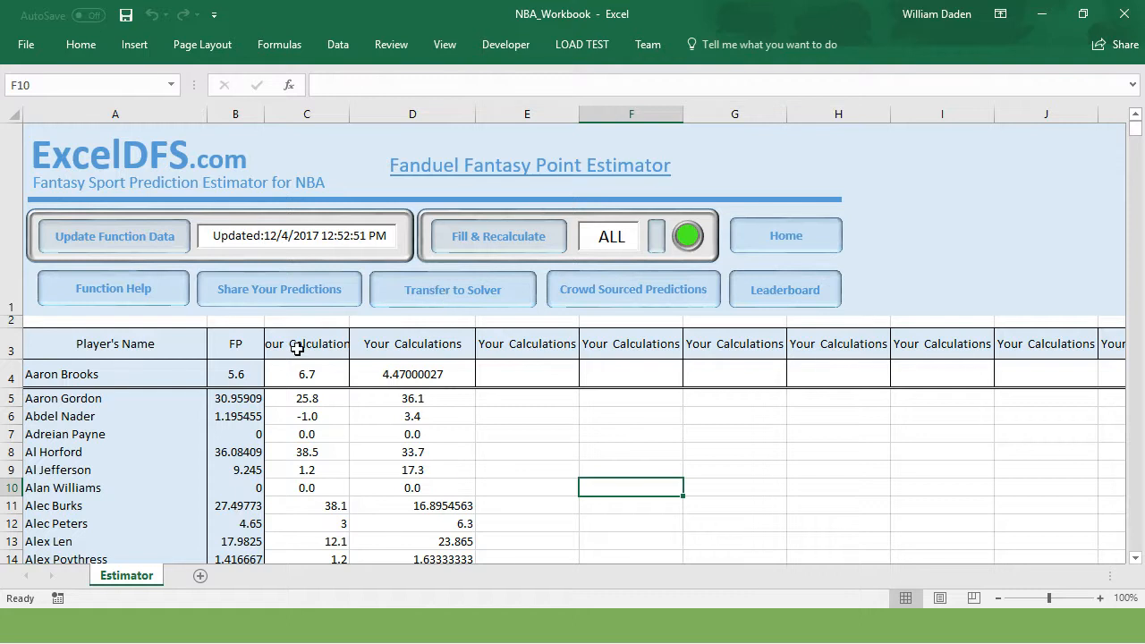
Go to the Home sheet, reopen the Estimator and open its function help.
click(788, 246)
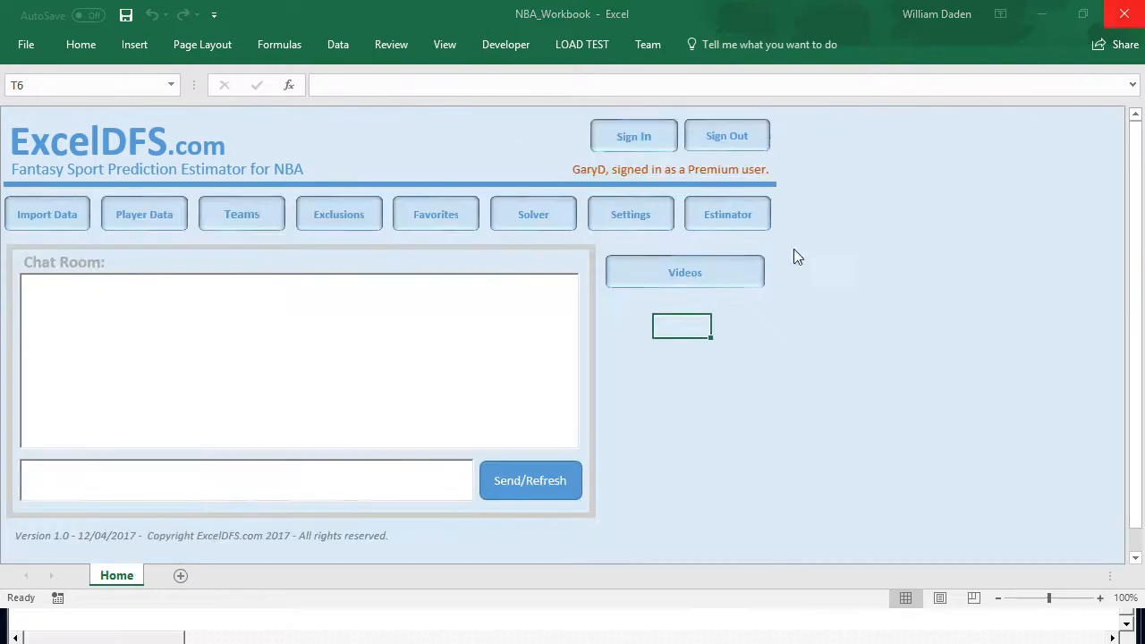
click(728, 217)
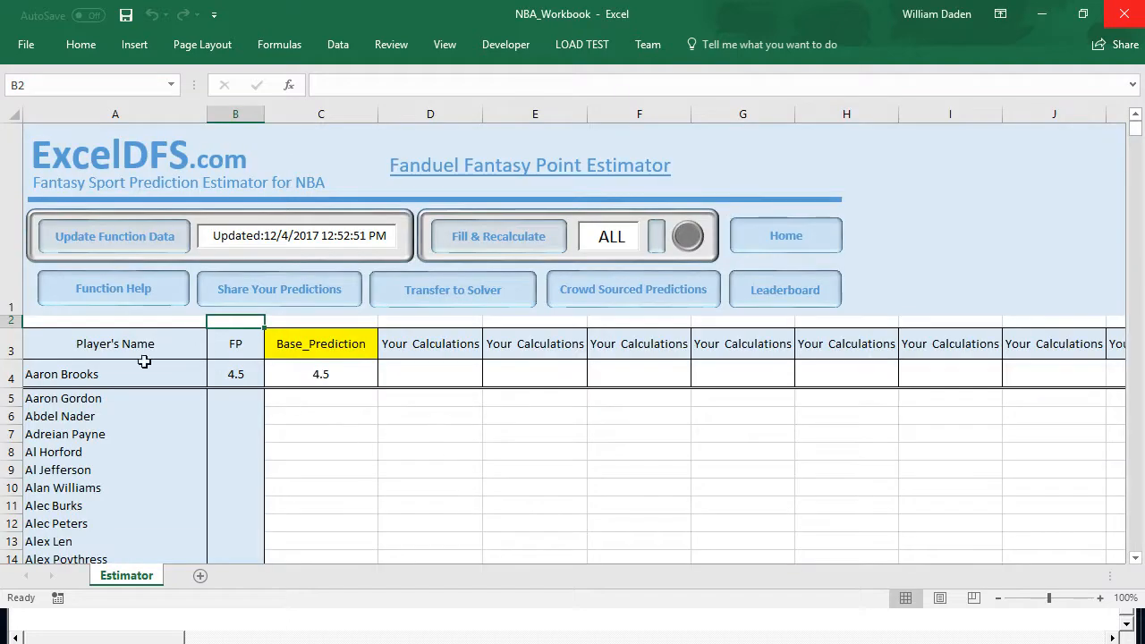
click(117, 294)
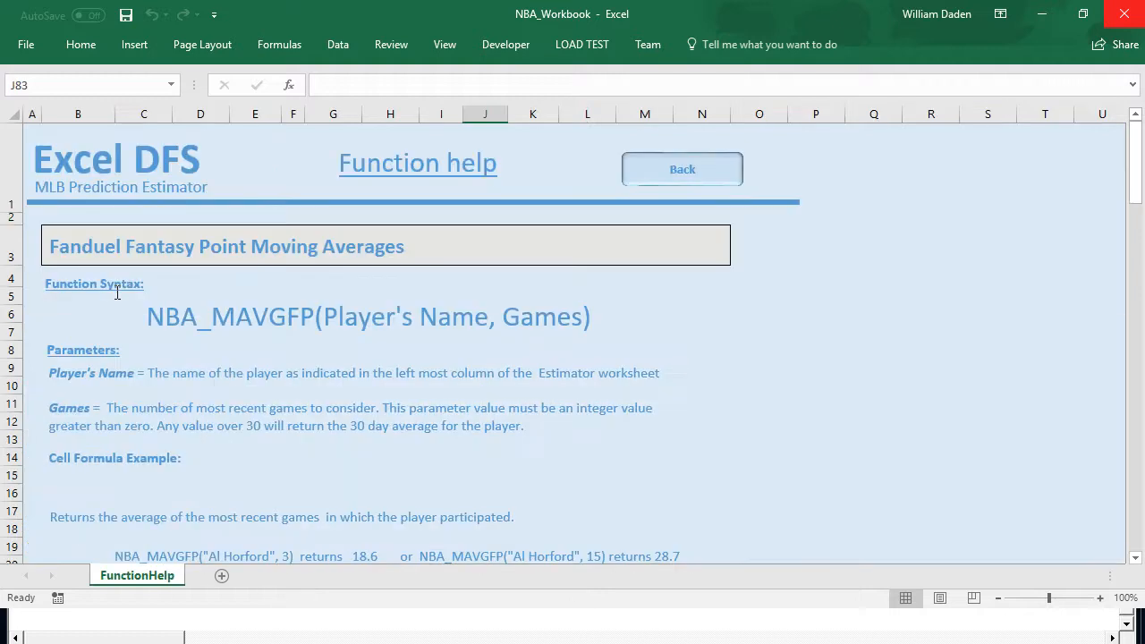
Read the NBA_PlayerFact section of the function help and return to the Estimator.
drag(1133, 187, 1139, 380)
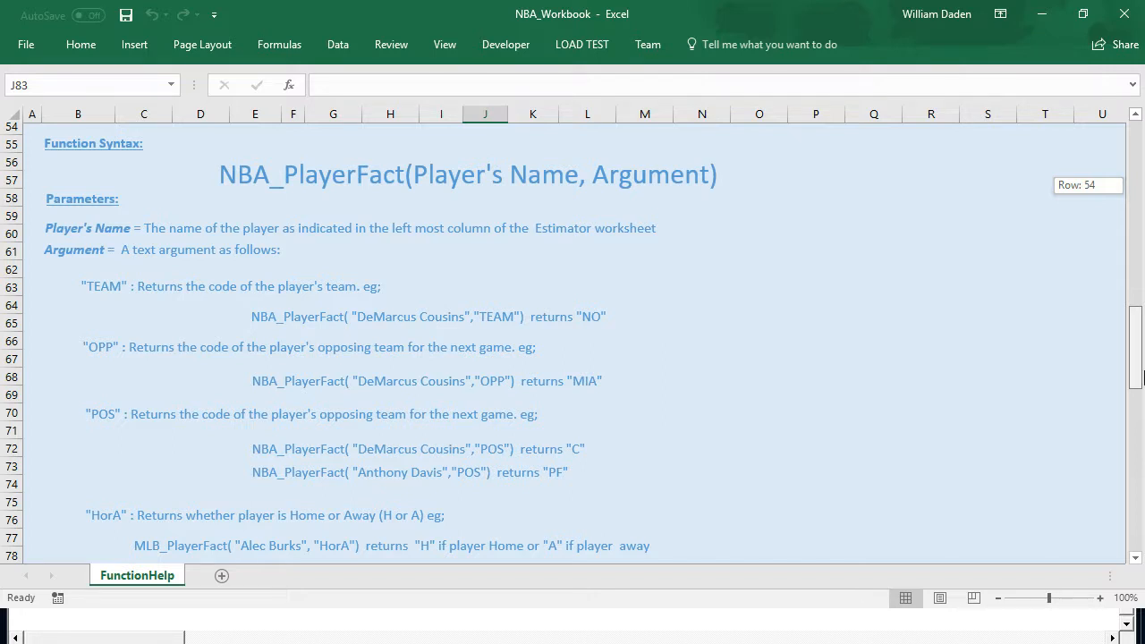
drag(1138, 380, 1142, 177)
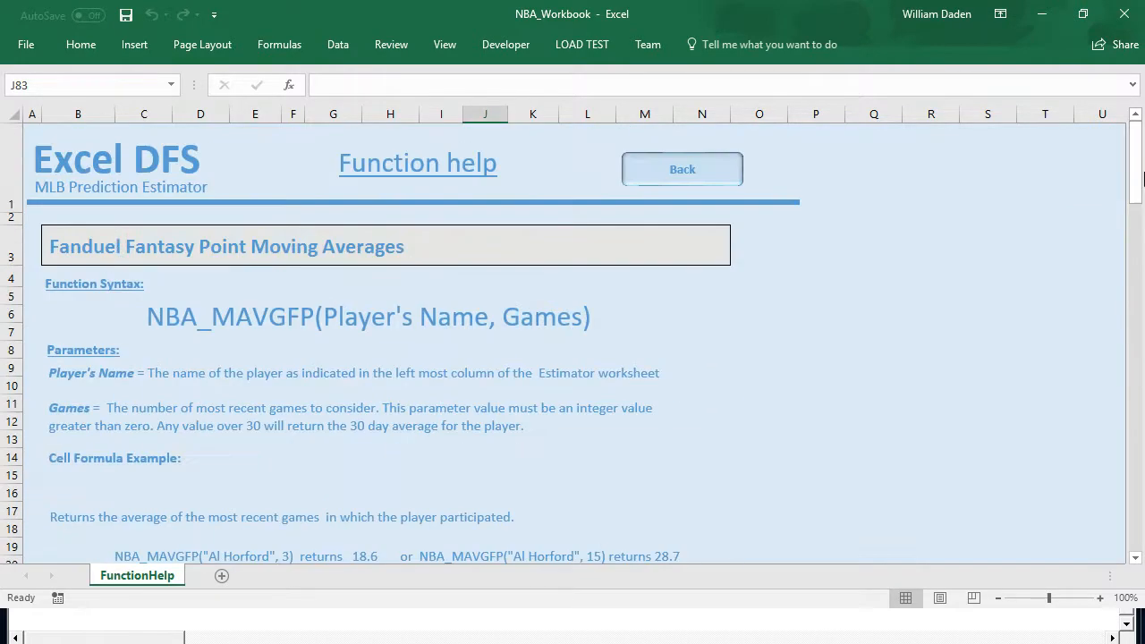
click(736, 170)
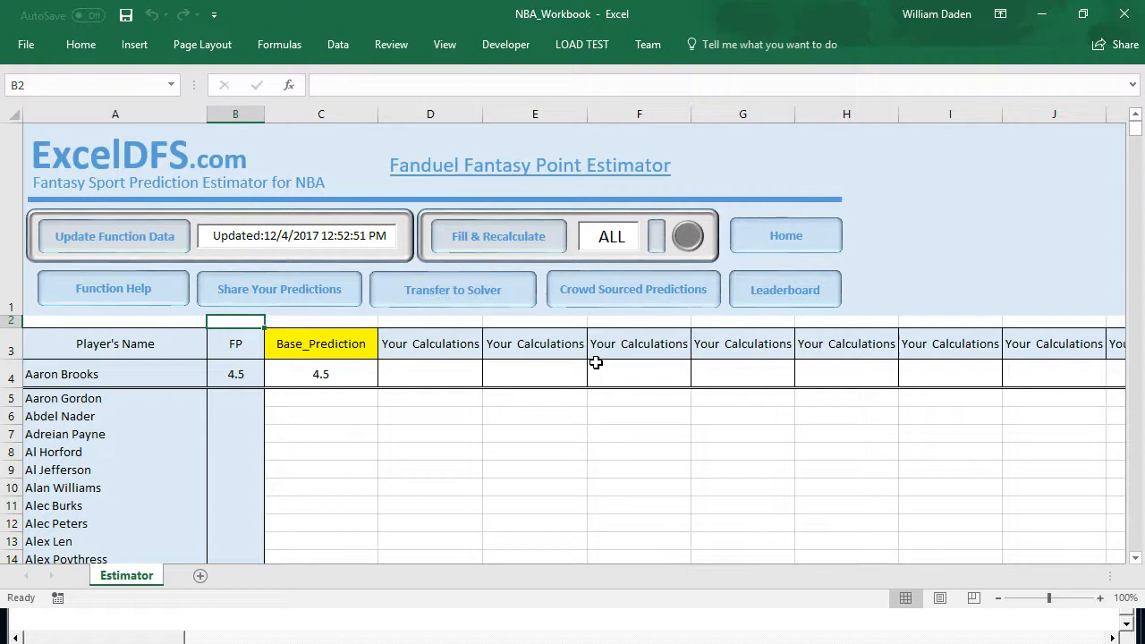
Inspect the Base_Prediction formula in C4.
click(434, 372)
click(328, 346)
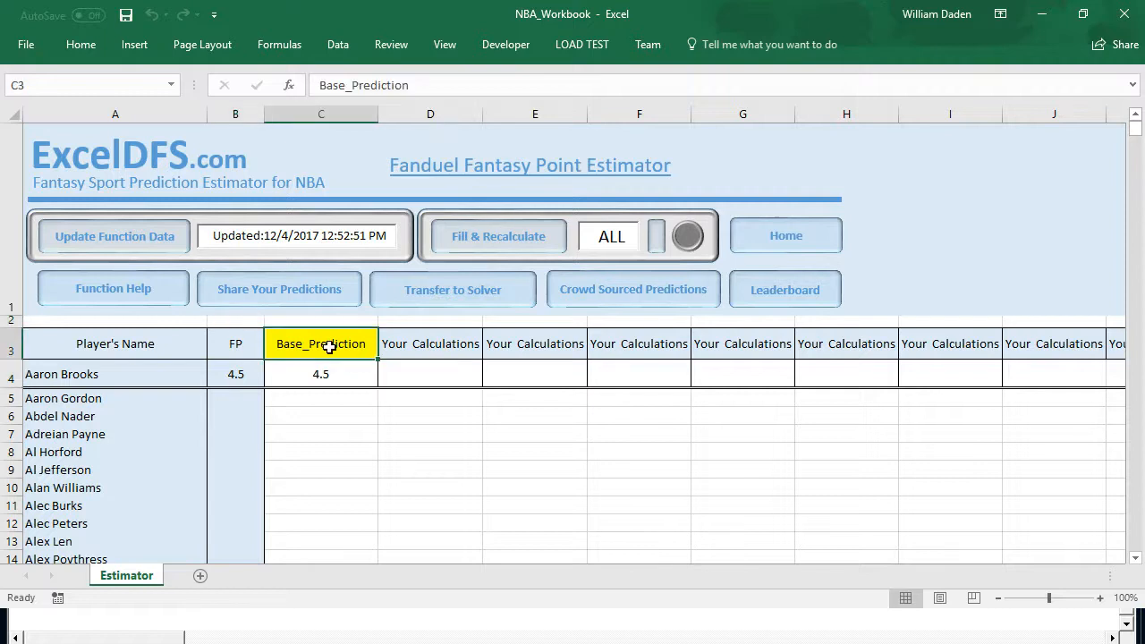
click(325, 374)
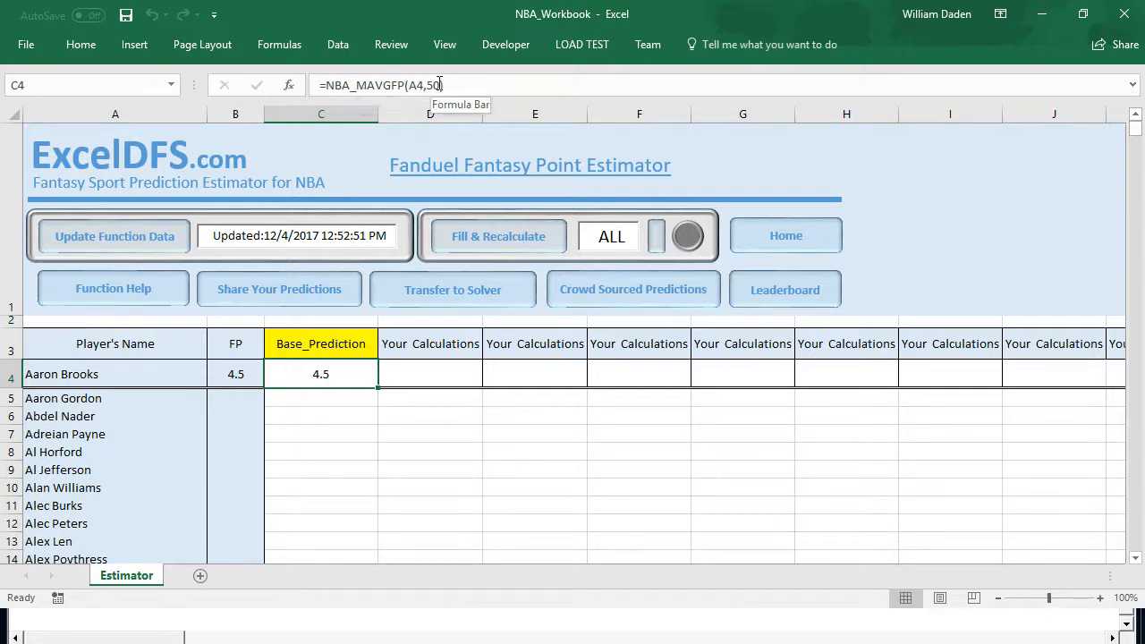
Replace the heading in D3 with "PlayerFact".
click(441, 373)
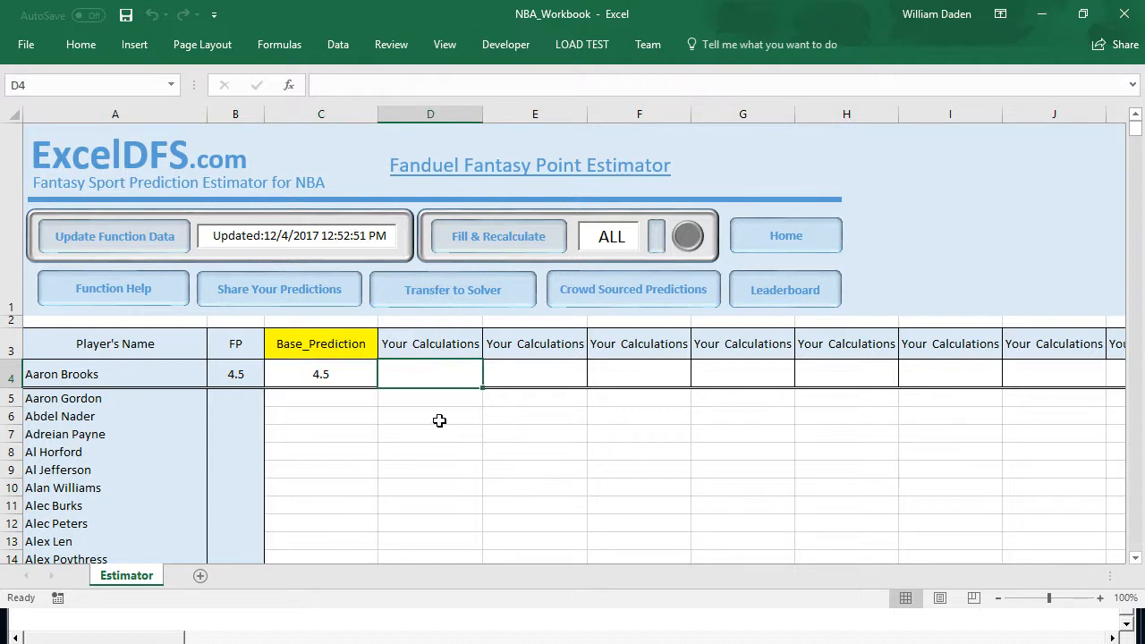
click(430, 349)
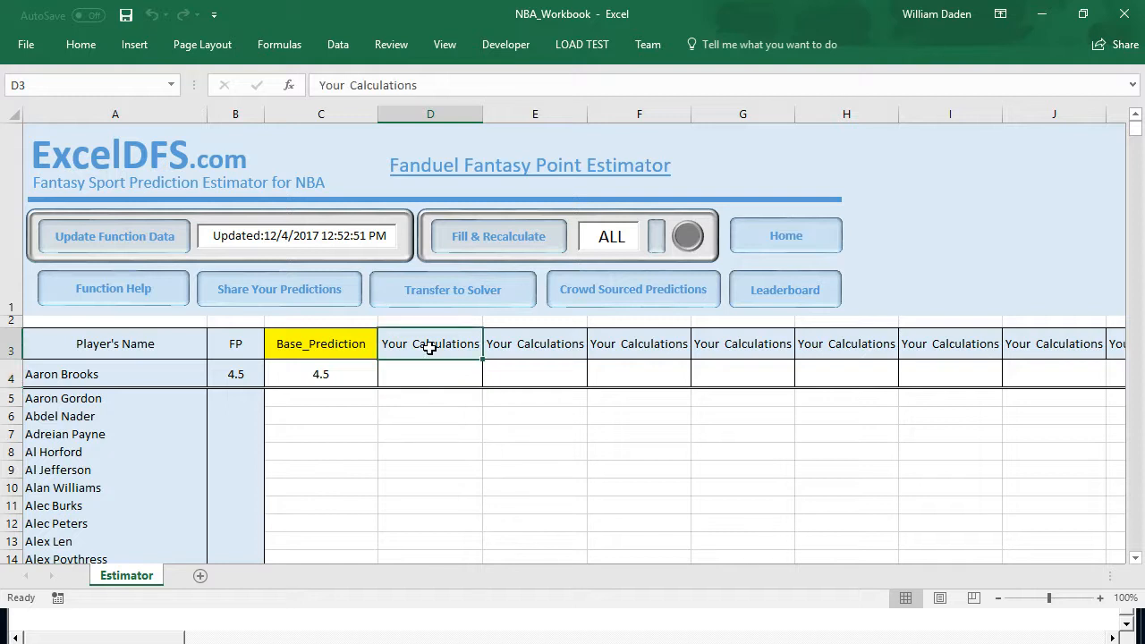
key(BackSpace)
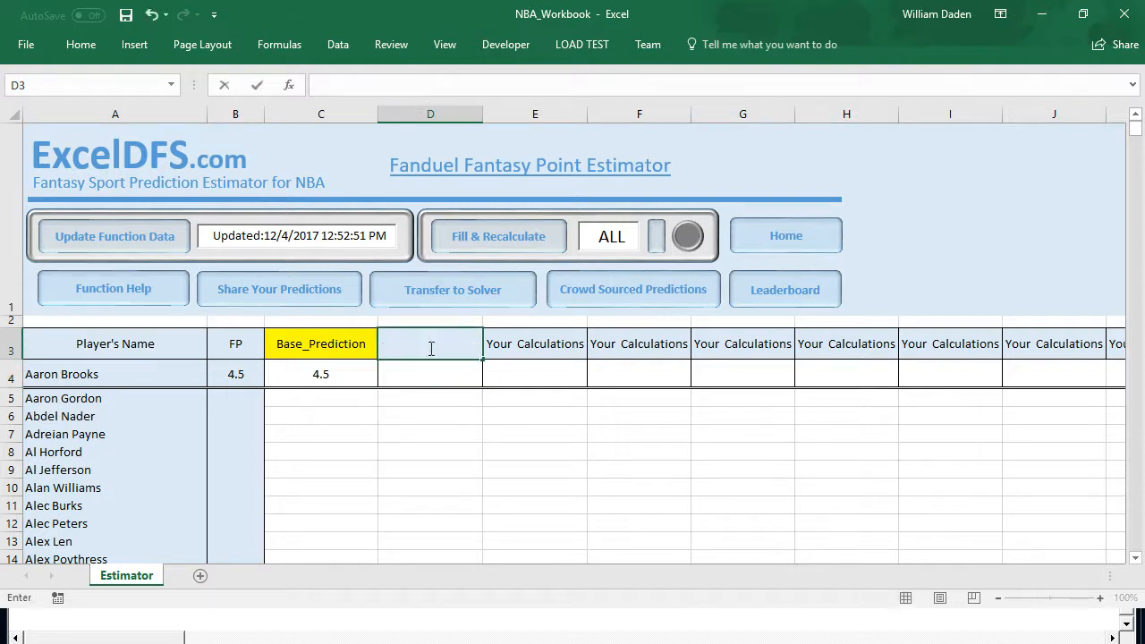
text(PlayerFact)
Enter the formula =NBA_PlayerFact(A4,"TEAM") in D4 to return the first player's team.
click(428, 379)
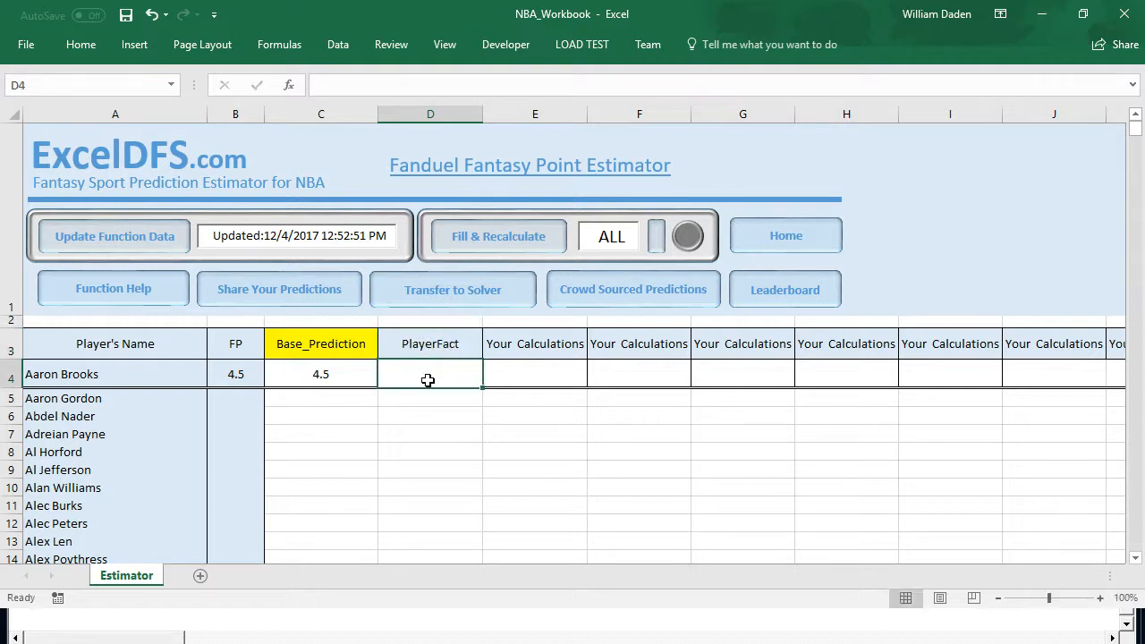
text(=nba)
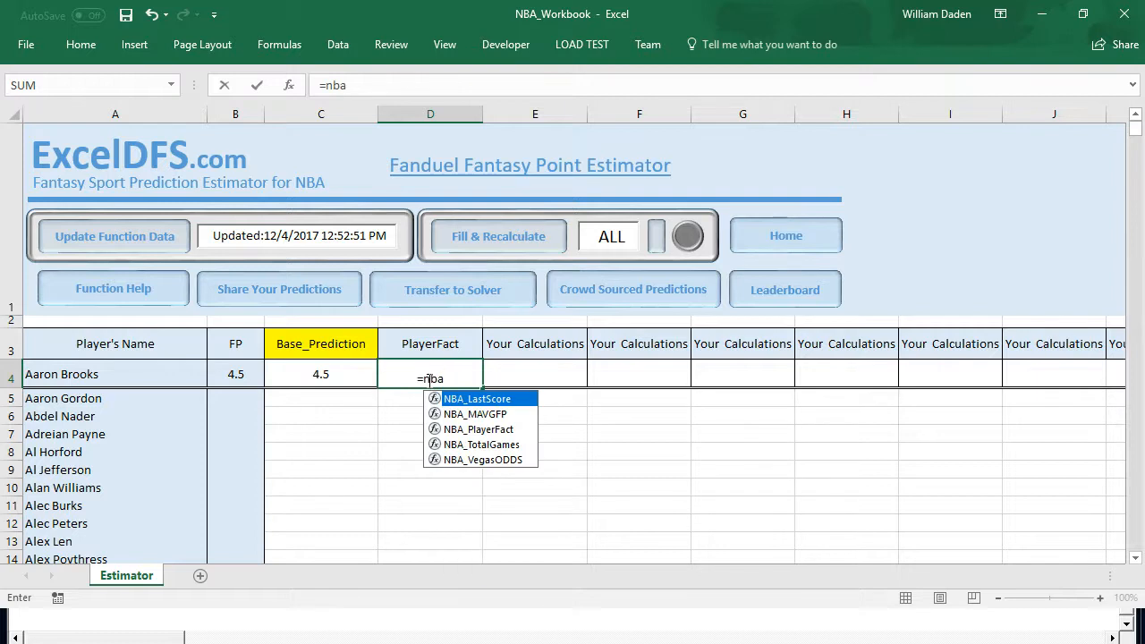
double_click(481, 429)
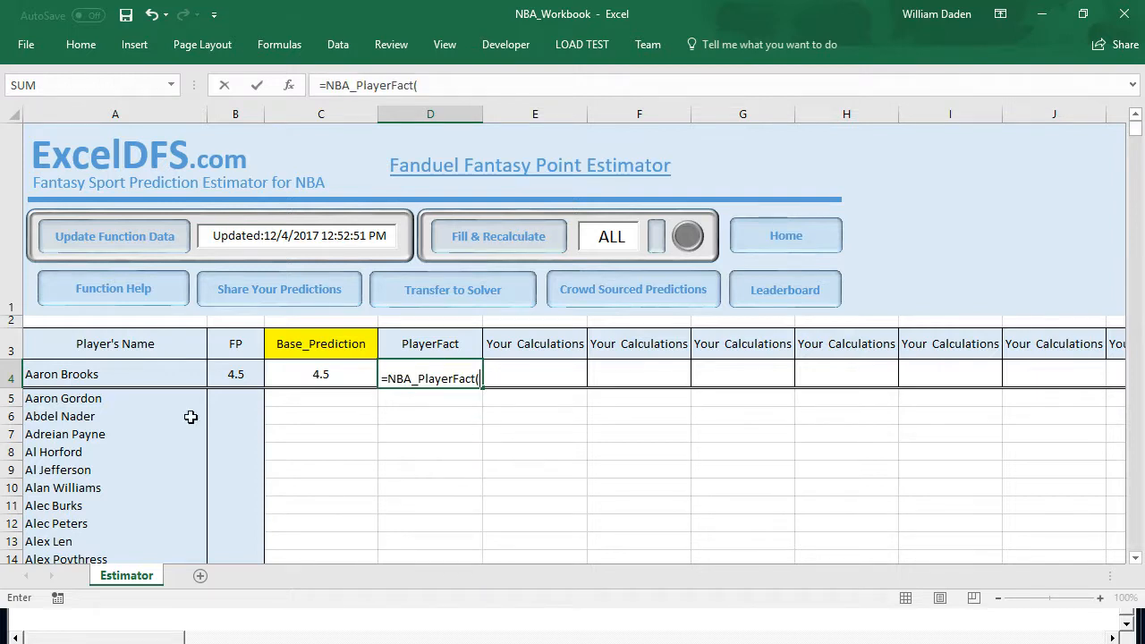
click(96, 376)
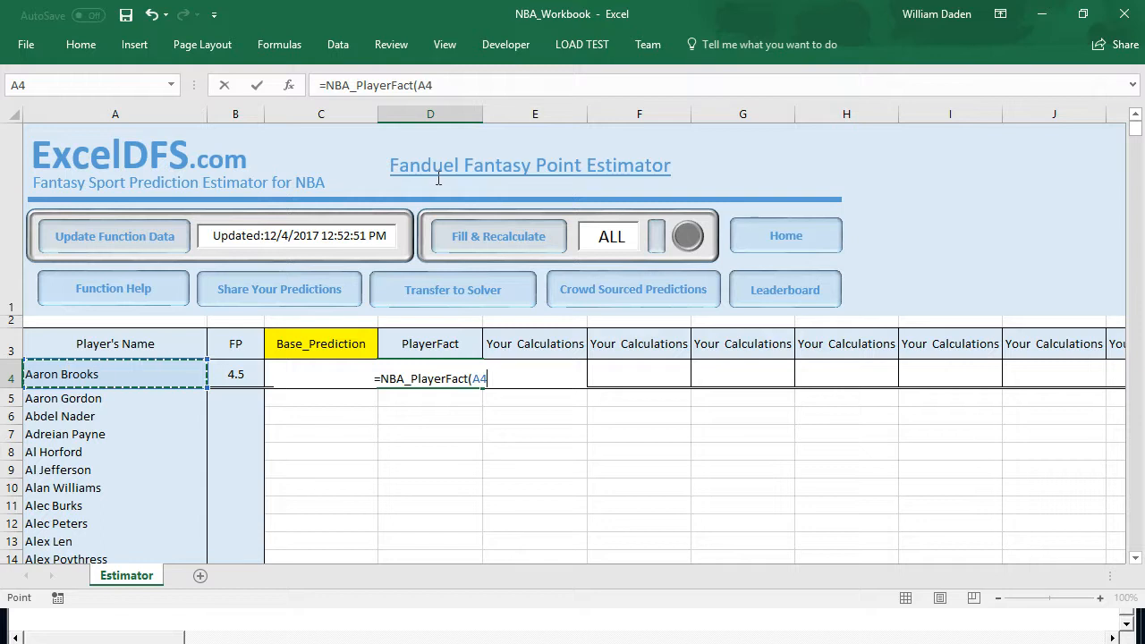
click(433, 85)
text(,")
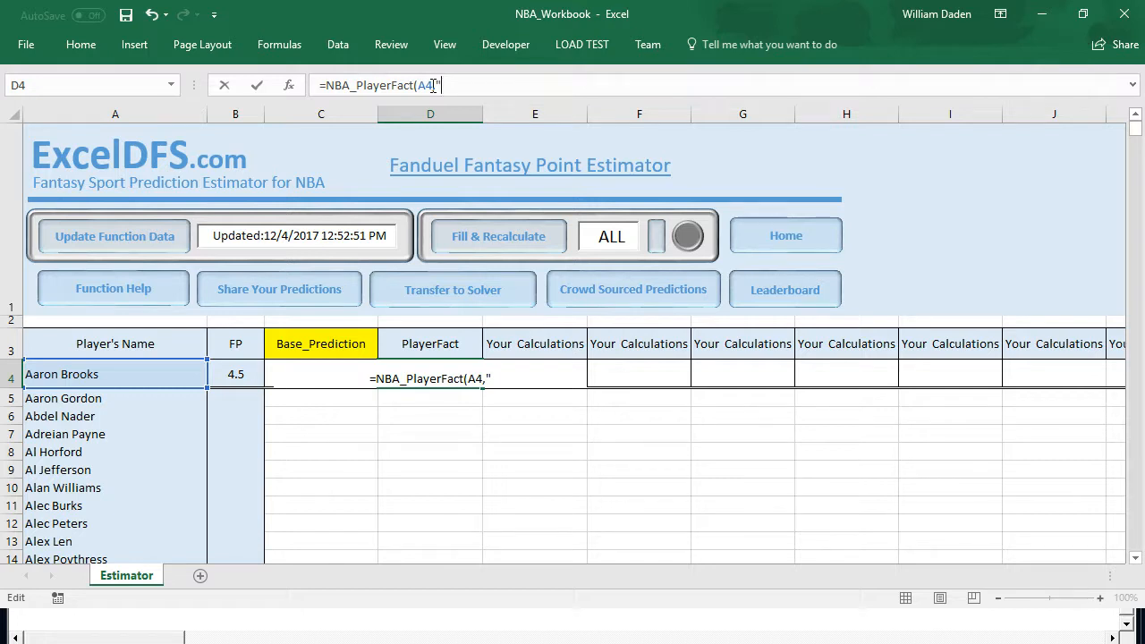
text(TE)
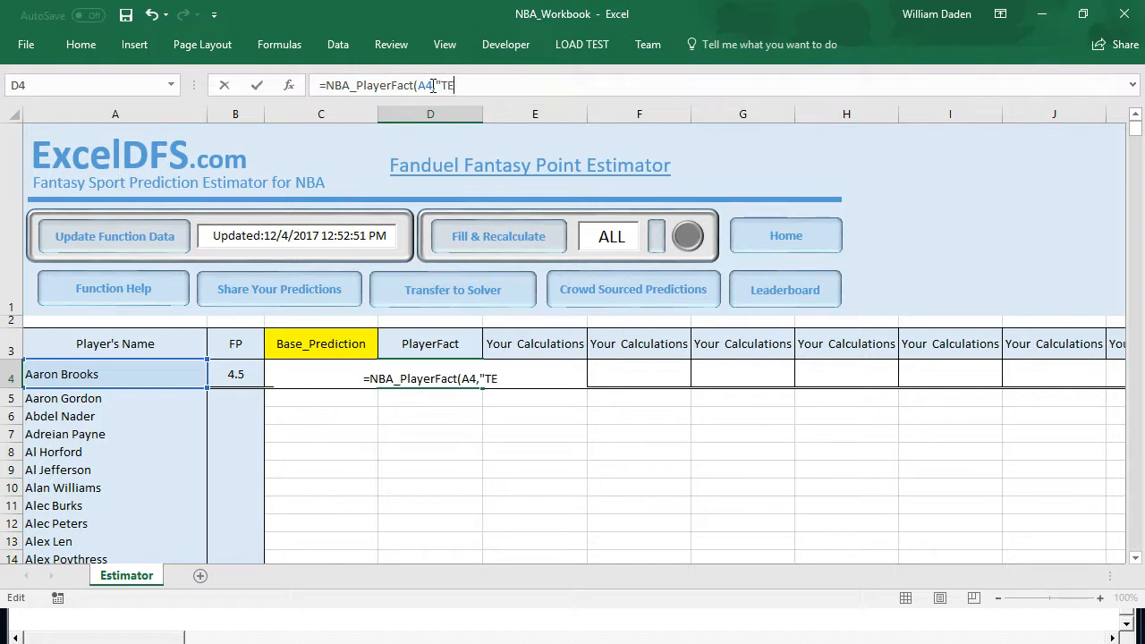
text(AM"))
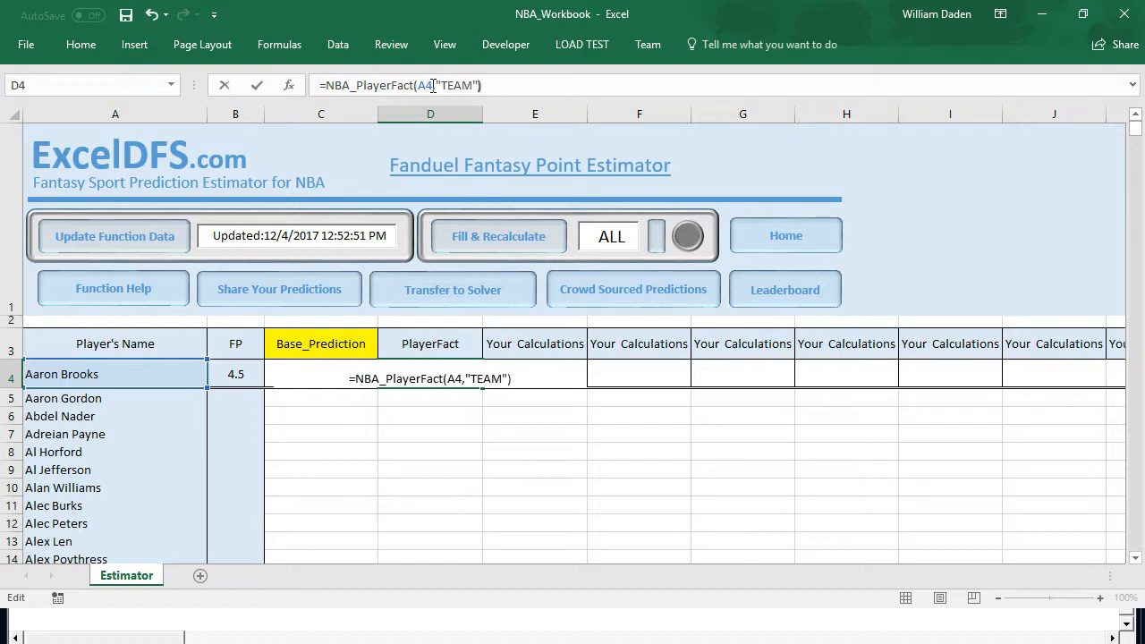
key(ctrl+Return)
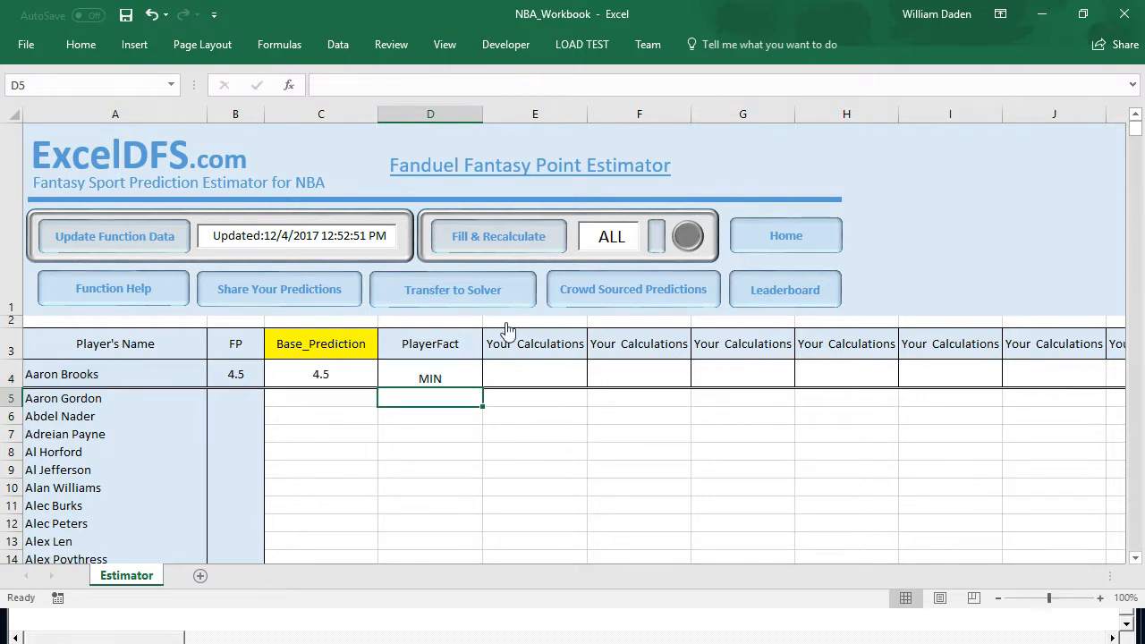
Change the argument of the D4 PlayerFact formula to "OPP" to return the opposing team.
click(474, 86)
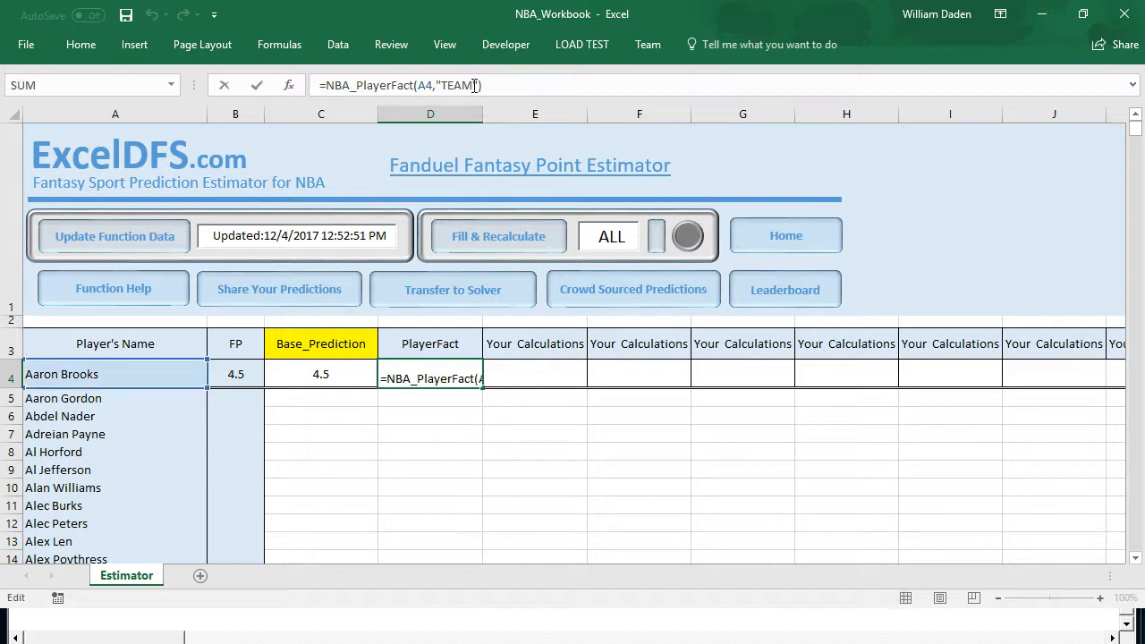
key(BackSpace)
key(BackSpace)
key(BackSpace)
key(BackSpace)
text(OPP)
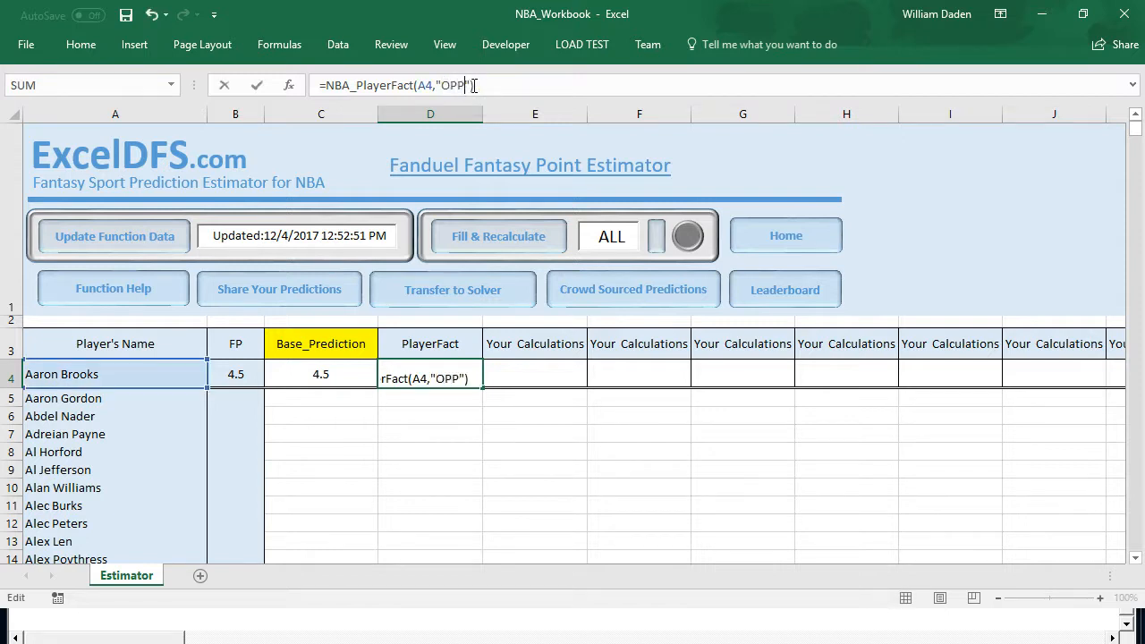
key(Return)
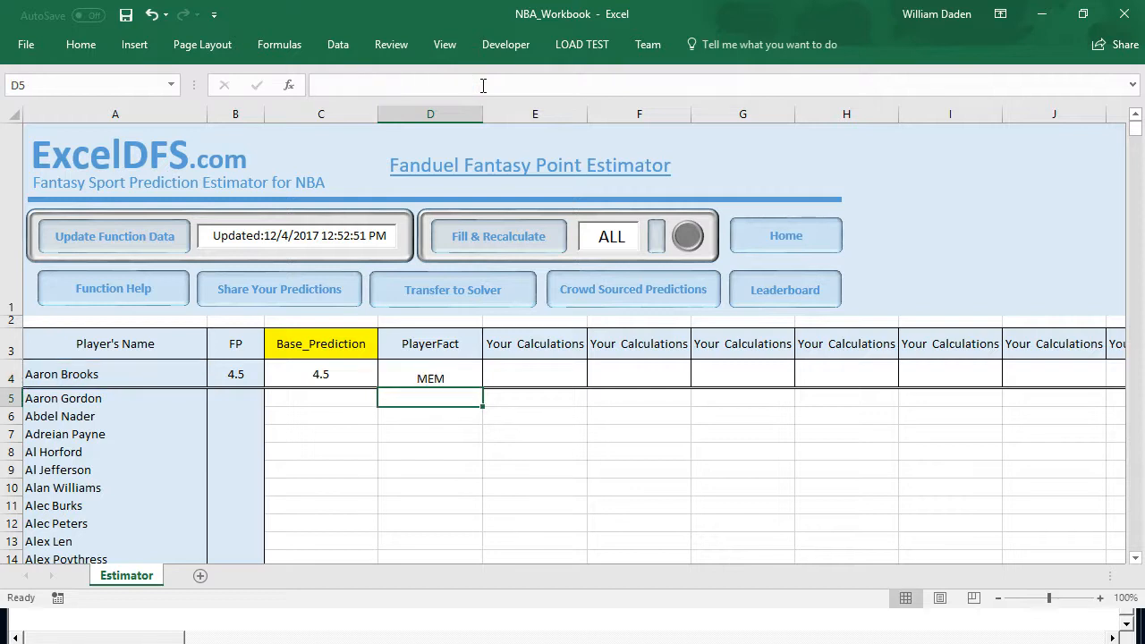
Change the argument of the D4 PlayerFact formula to "POS" to return the player's position.
click(429, 378)
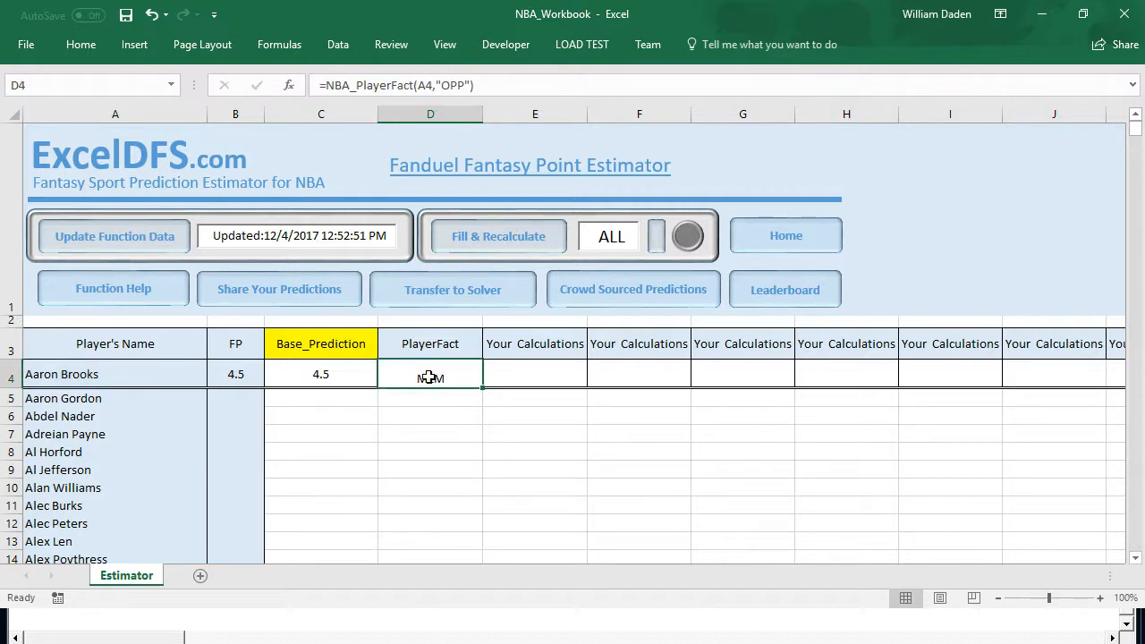
click(465, 85)
key(BackSpace)
key(BackSpace)
key(BackSpace)
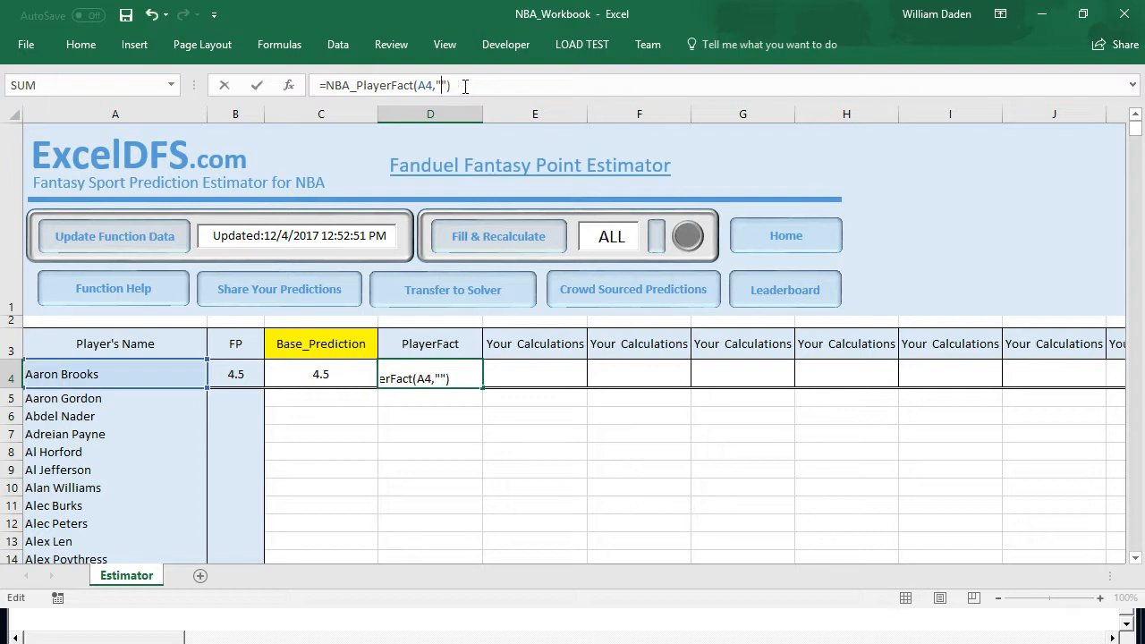
text(POS)
key(Return)
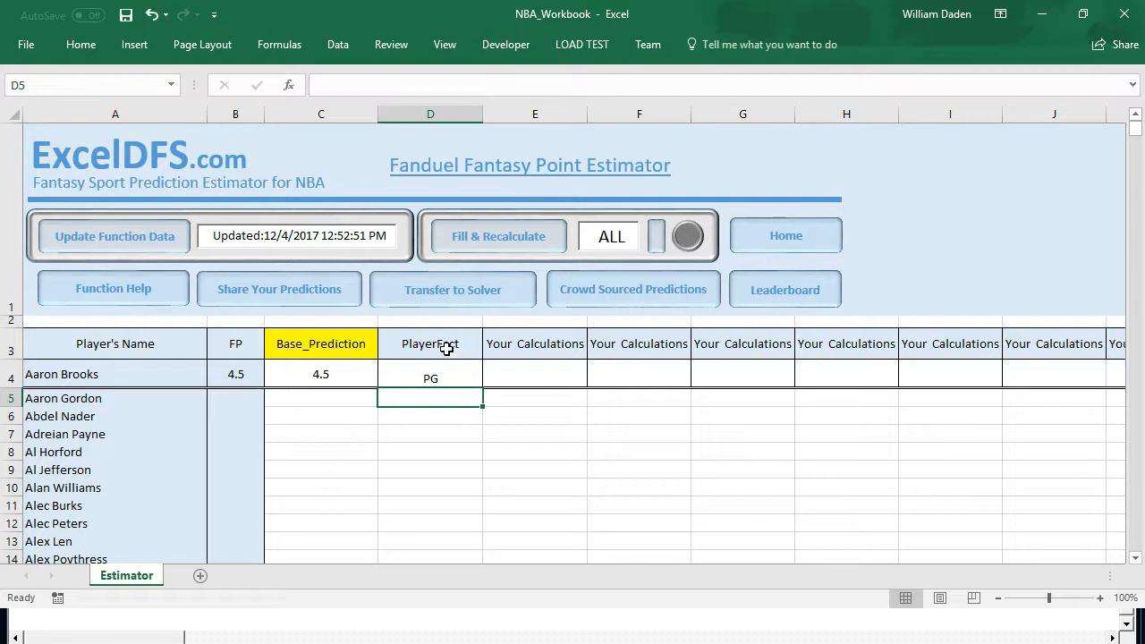
Change the argument of the D4 PlayerFact formula to "HorA" to return home or away status.
click(441, 377)
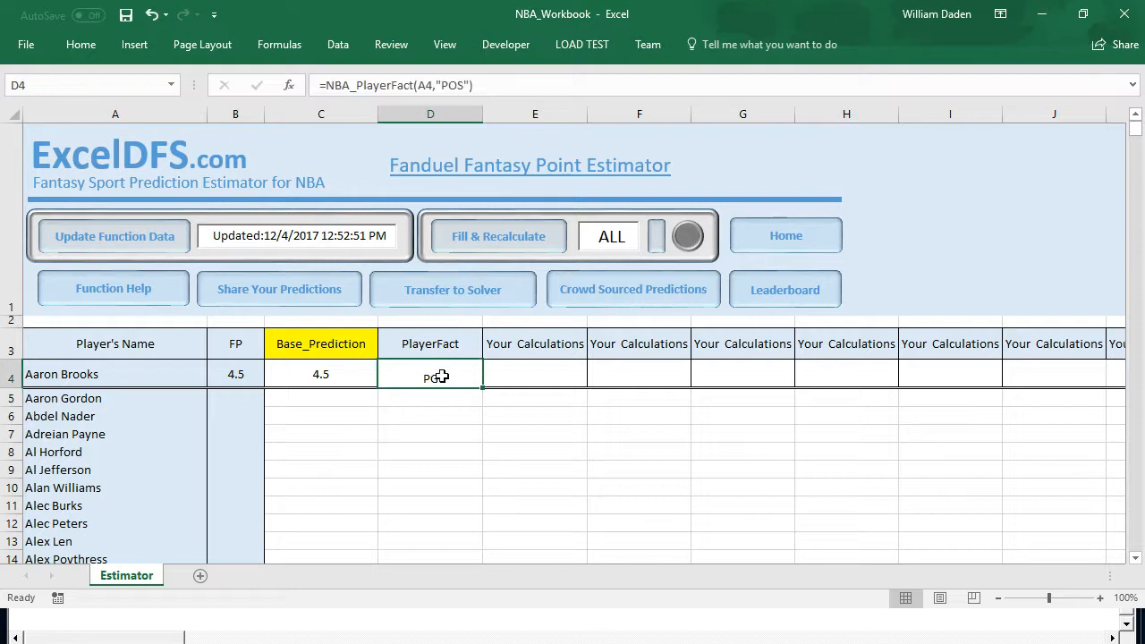
click(465, 85)
key(BackSpace)
key(BackSpace)
key(BackSpace)
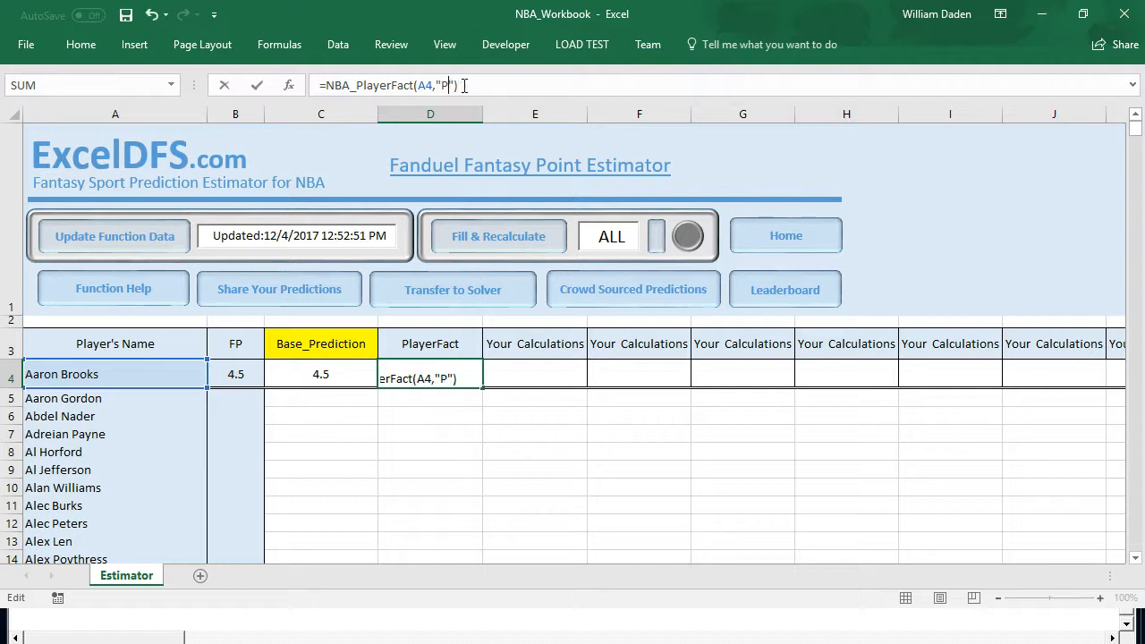
text(HorA)
key(Return)
Change the argument of the D4 PlayerFact formula to "FIXTURE" to return the relative fixture strength.
click(435, 374)
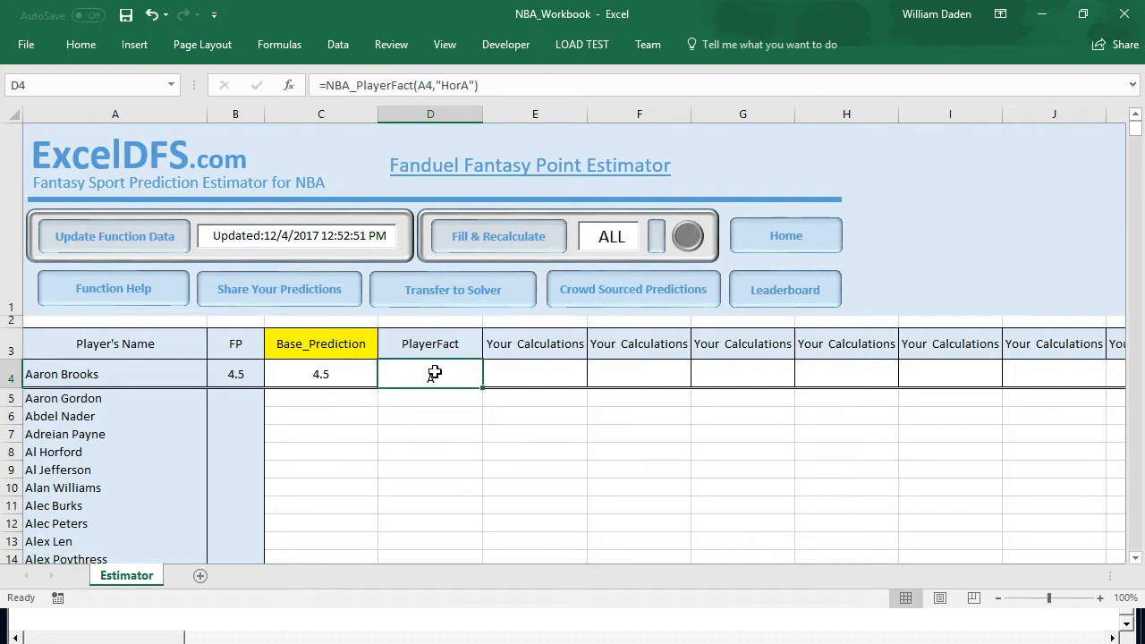
click(469, 85)
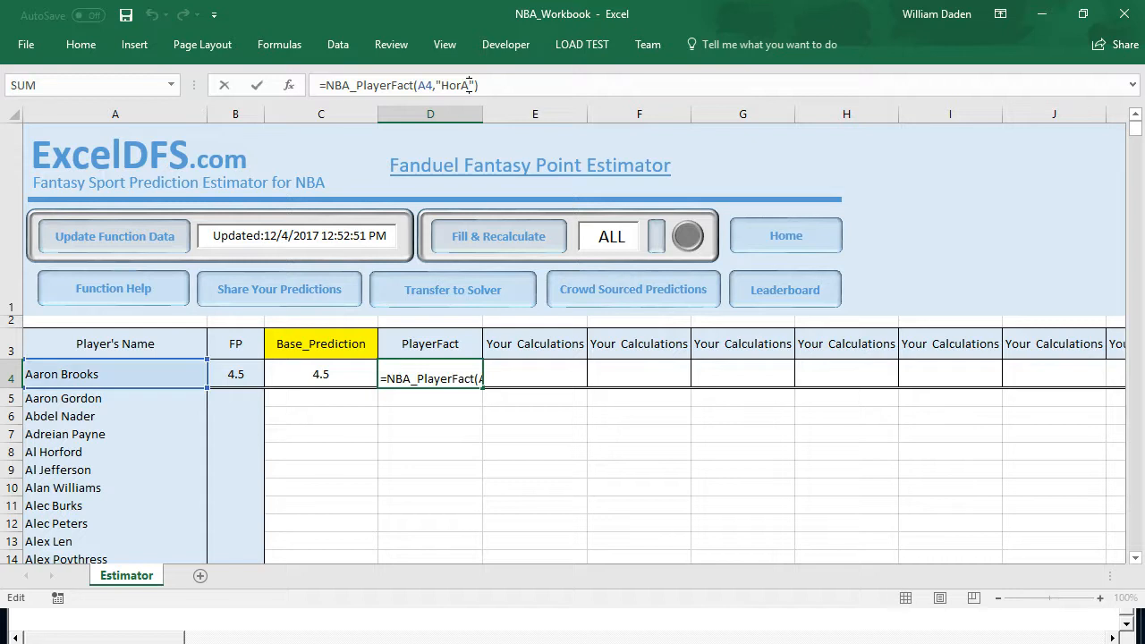
key(BackSpace)
key(BackSpace)
key(BackSpace)
key(BackSpace)
text(Fl)
text(XTURE)
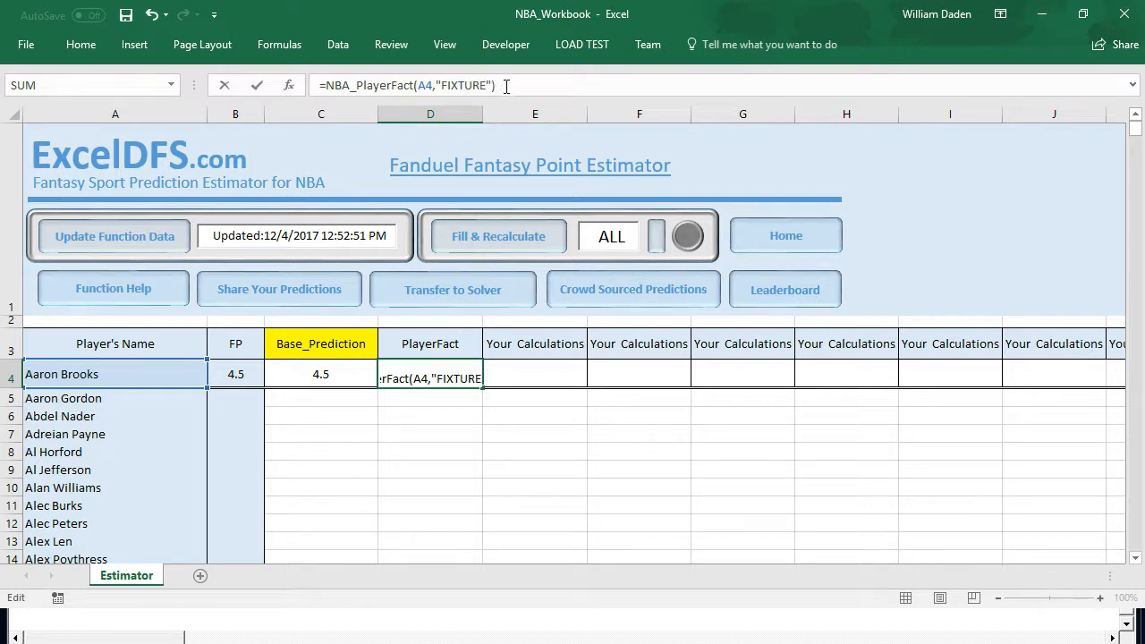
key(Return)
click(446, 378)
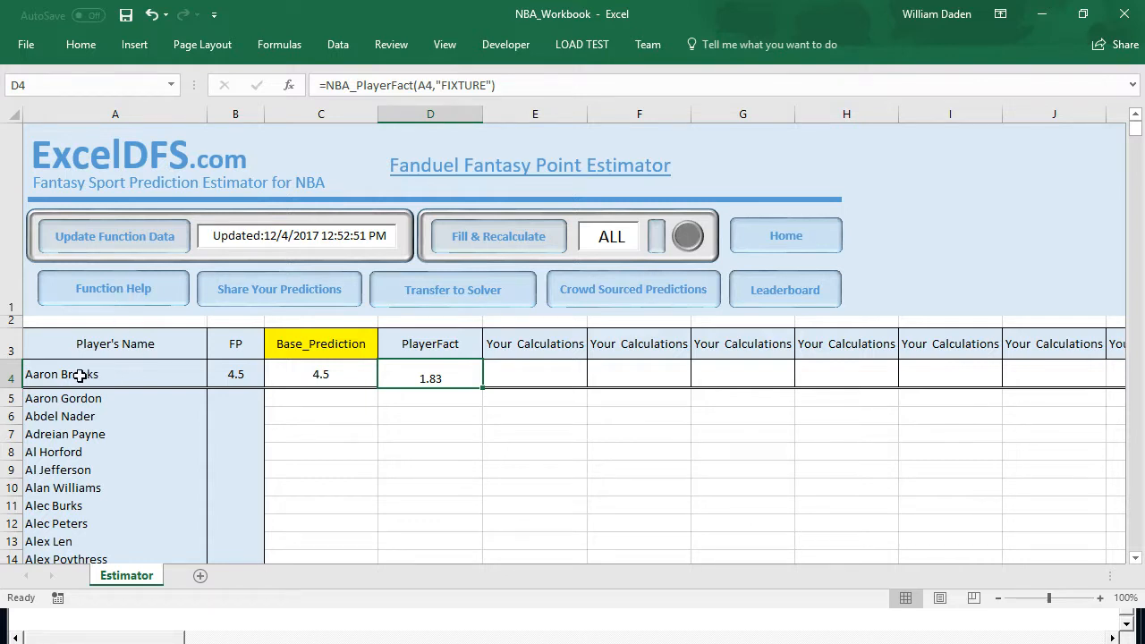
Examine how the function help calculates the FIXTURE value, dismiss the notification, and return to the Estimator.
click(120, 288)
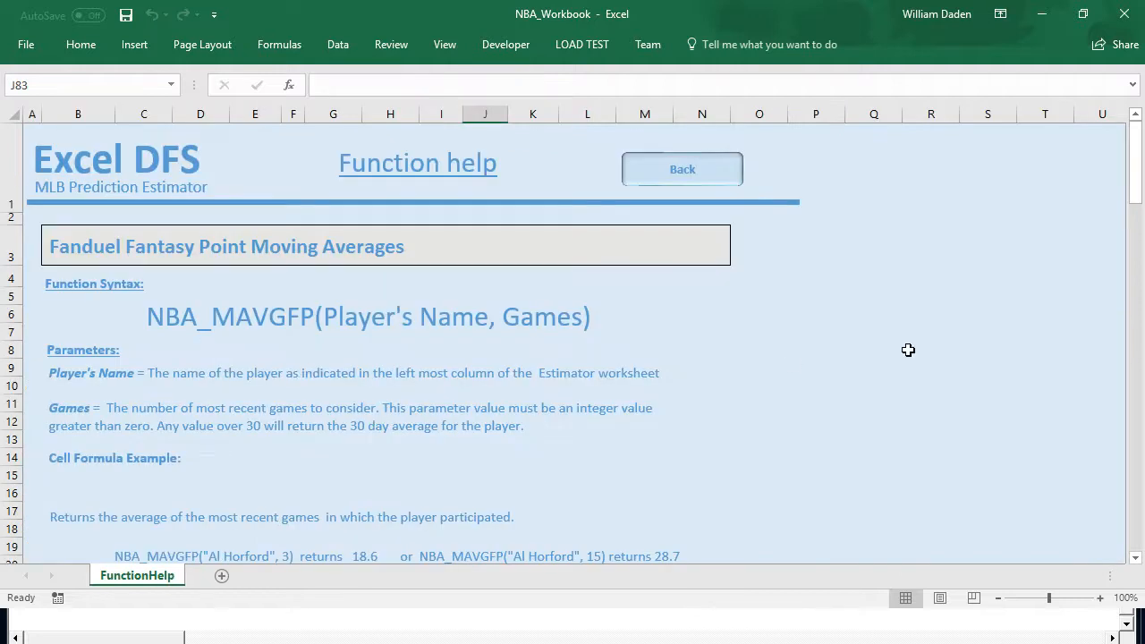
drag(1138, 187, 1138, 219)
drag(1139, 224, 1139, 414)
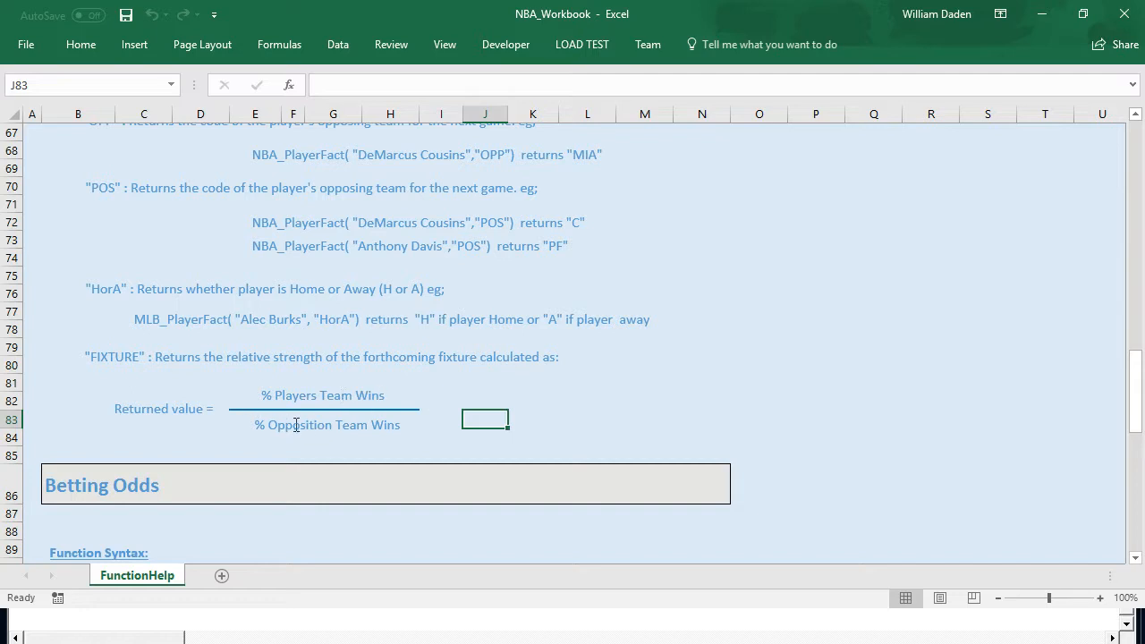
click(477, 397)
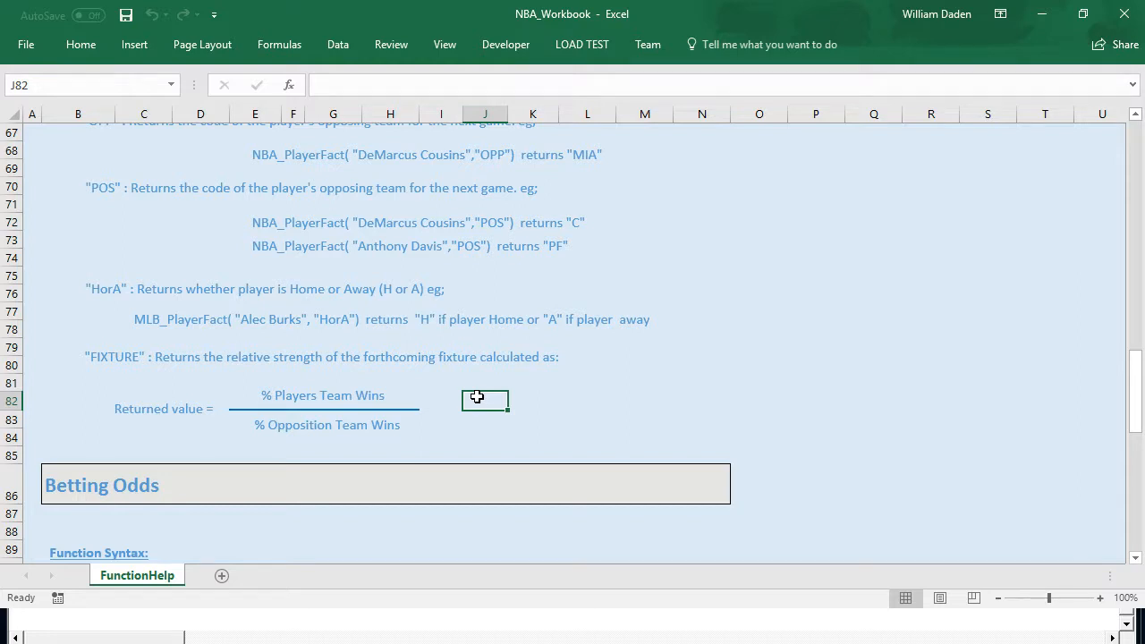
click(482, 420)
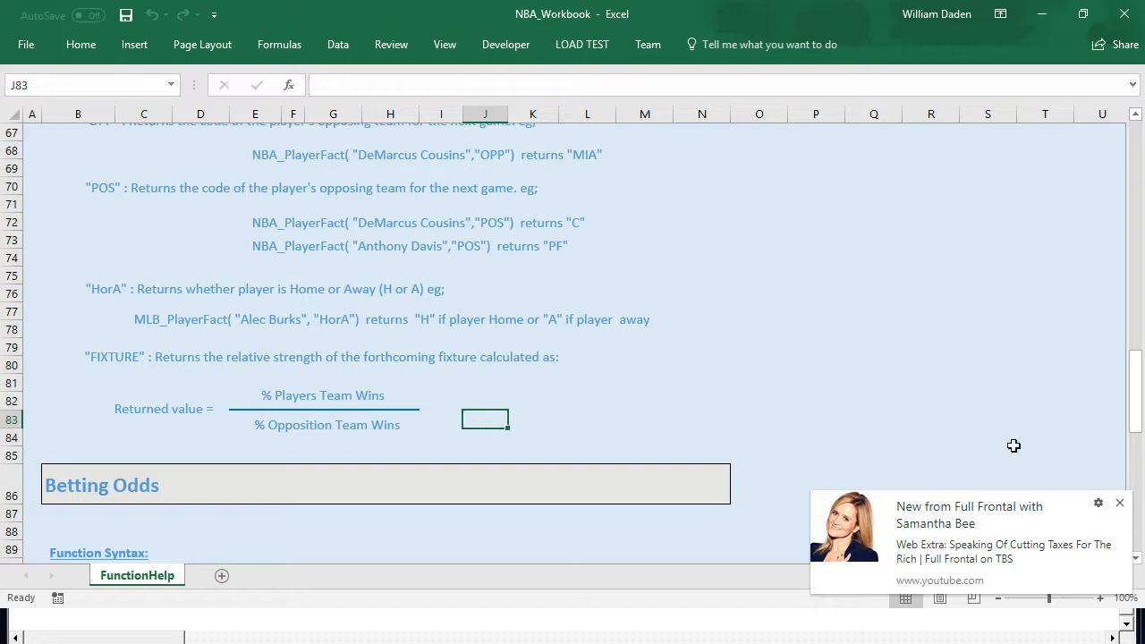
click(1120, 504)
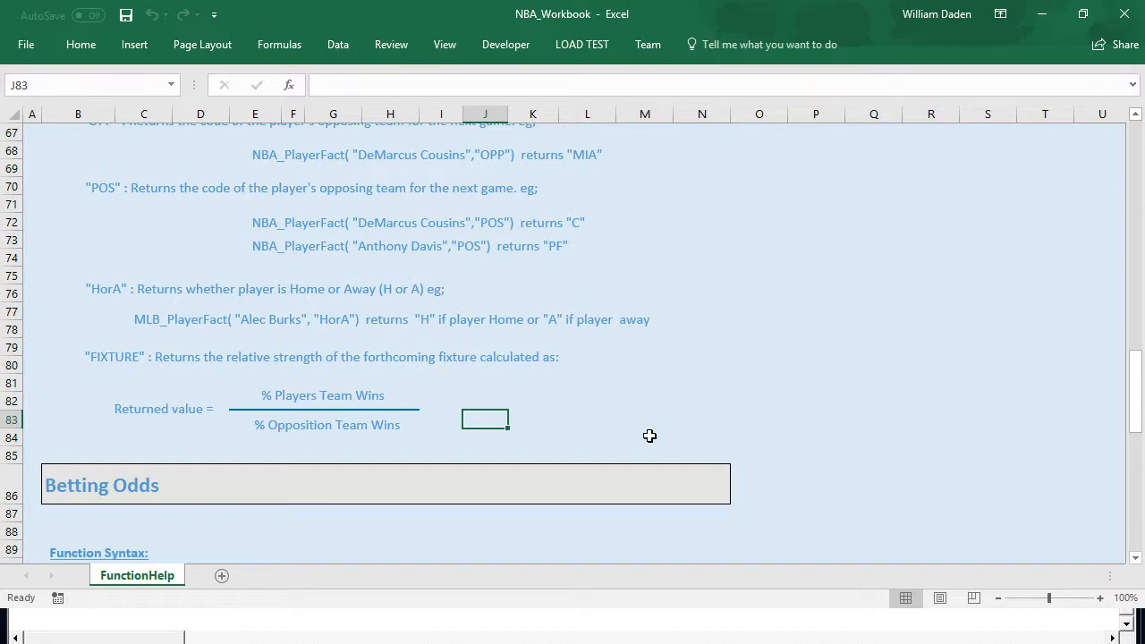
drag(1134, 381, 1131, 125)
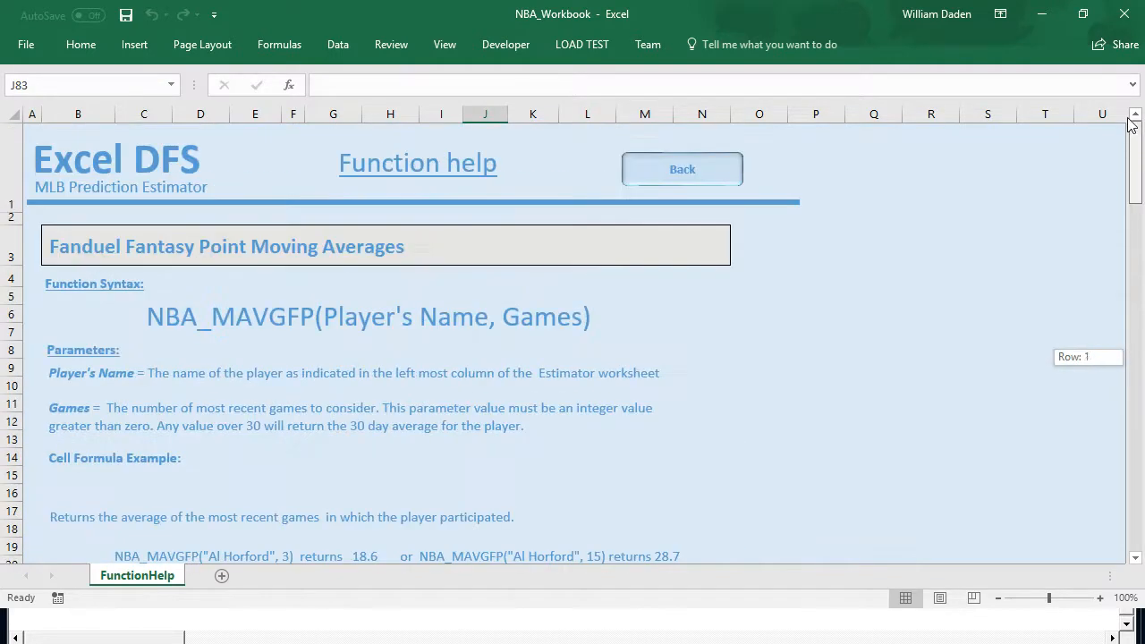
click(663, 172)
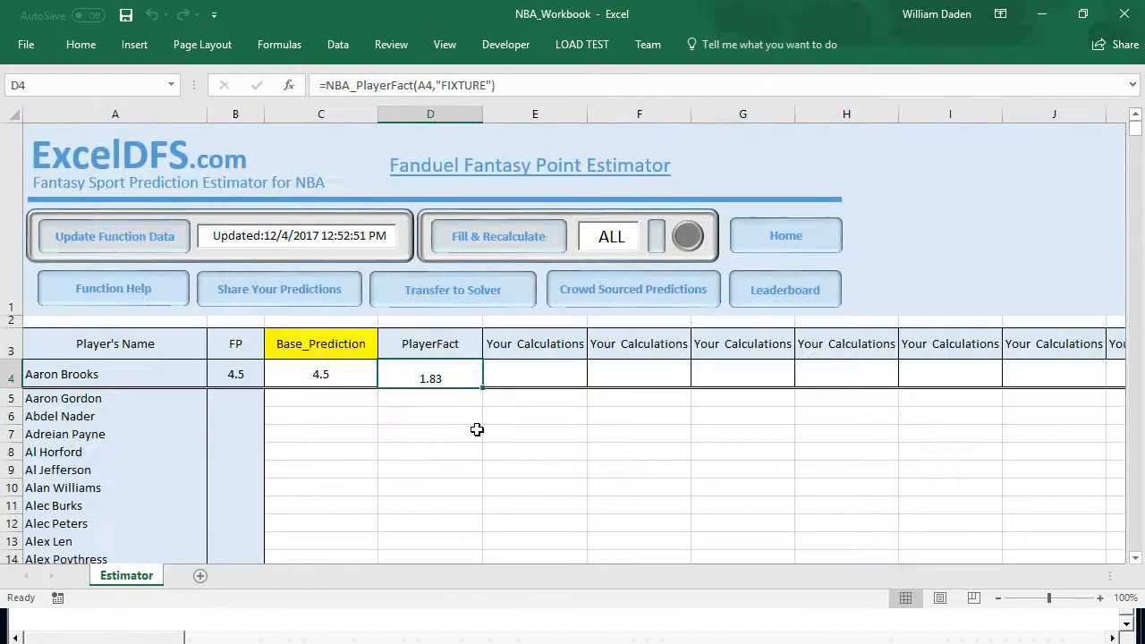
Look over the function help from its beginning and return to the Estimator.
click(537, 416)
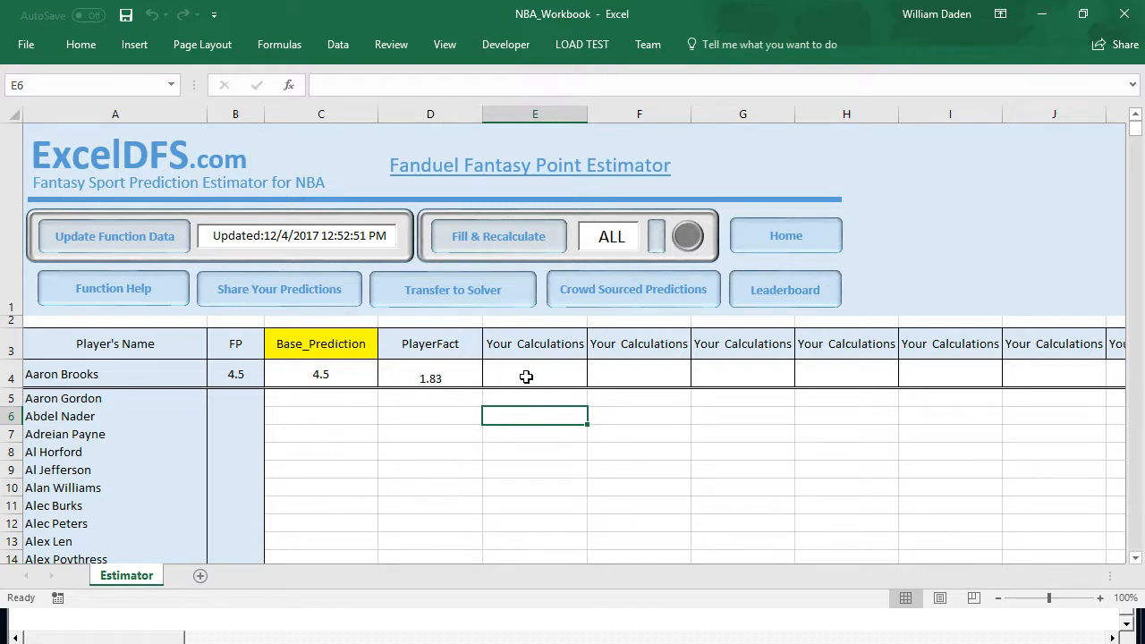
click(526, 377)
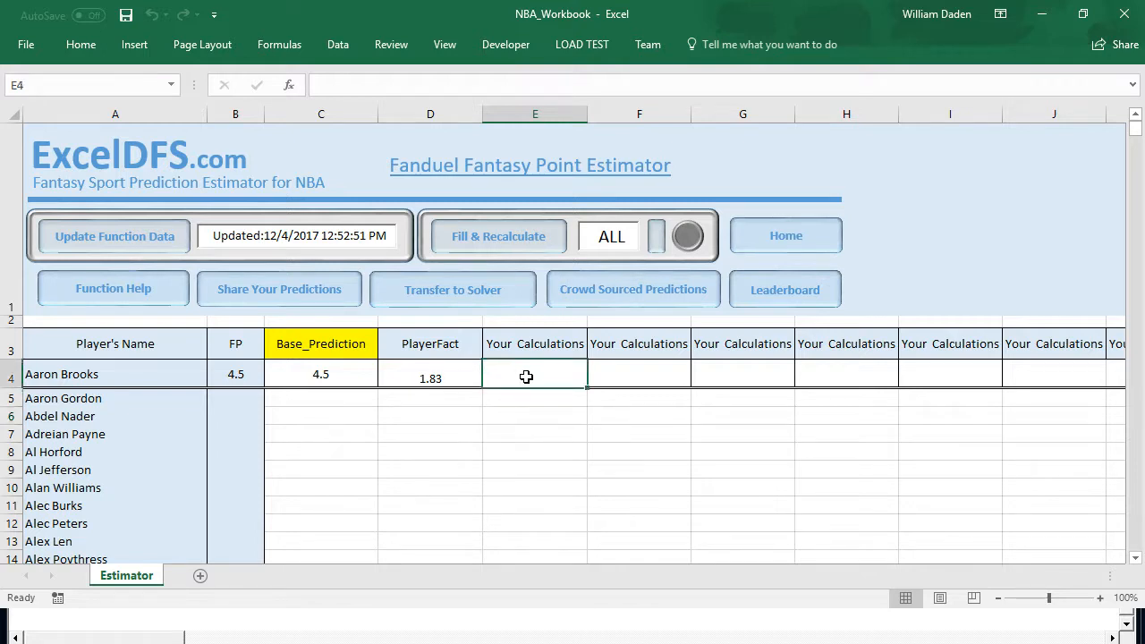
click(141, 297)
drag(1135, 179, 1130, 106)
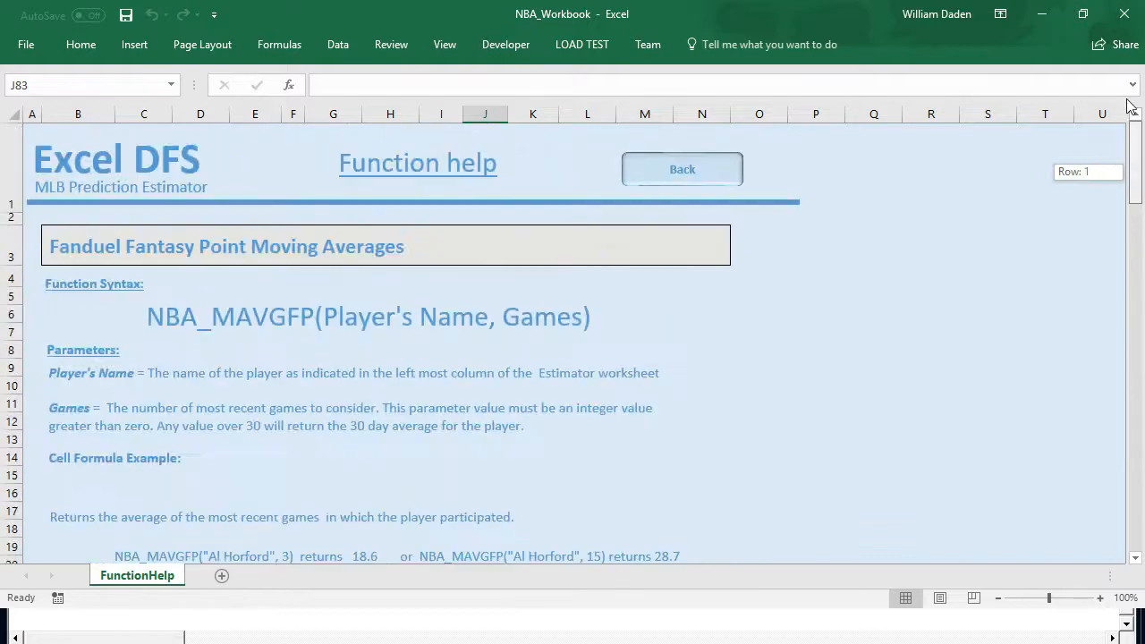
click(686, 169)
Enter =NBA_VegasODDS(A4,"OPPSCORE") in E4 to return the opposing team's Vegas score for the first player.
click(532, 379)
text(=)
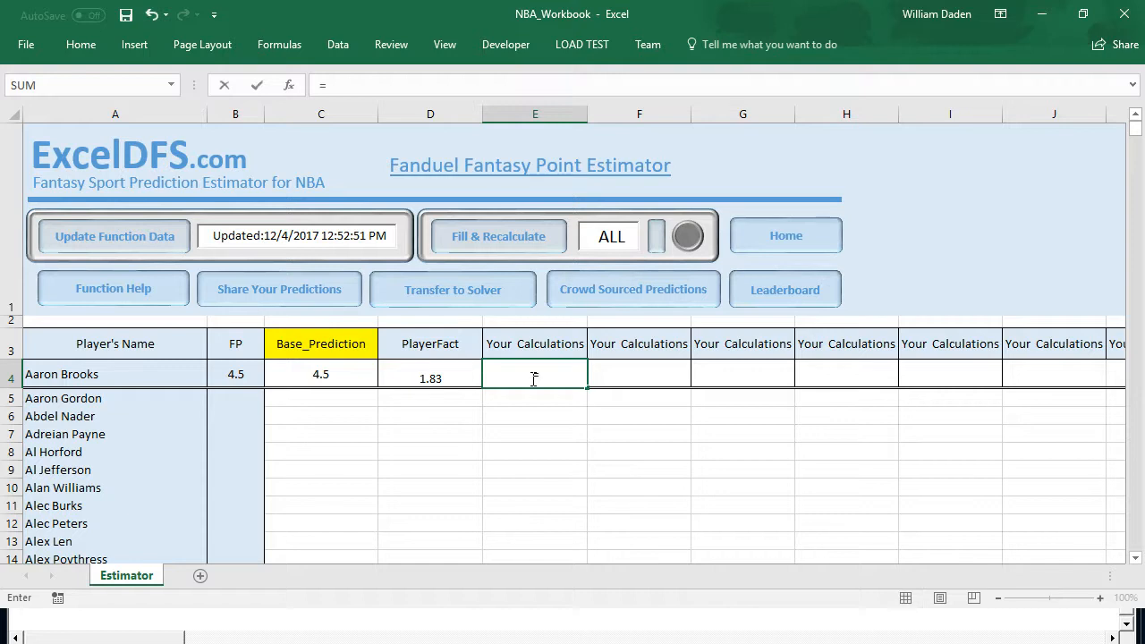
text(nba)
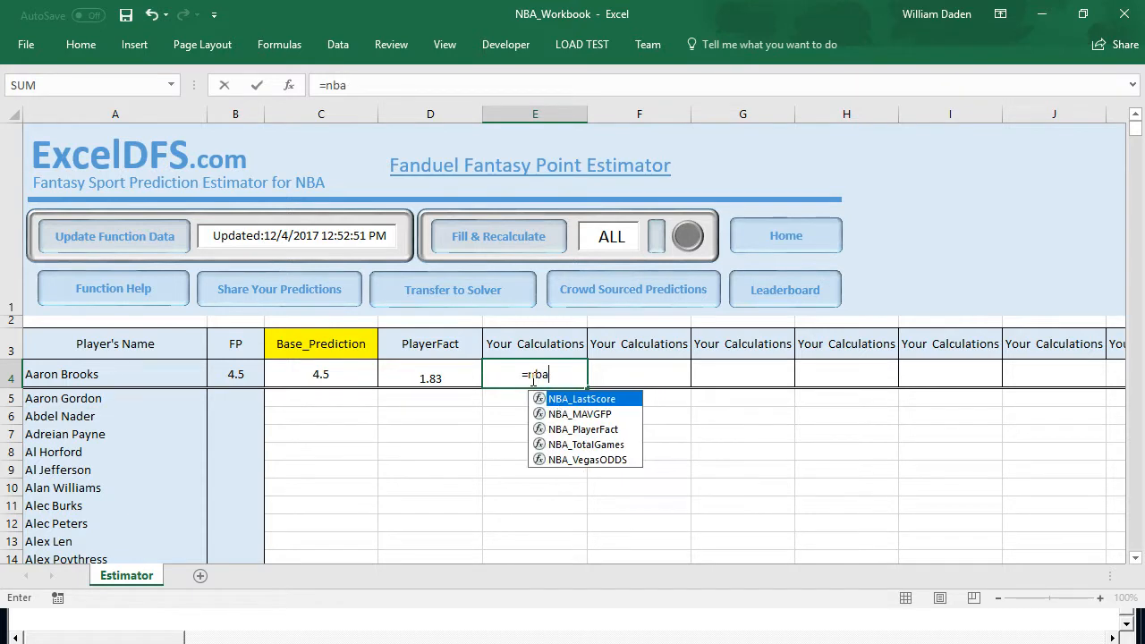
click(585, 460)
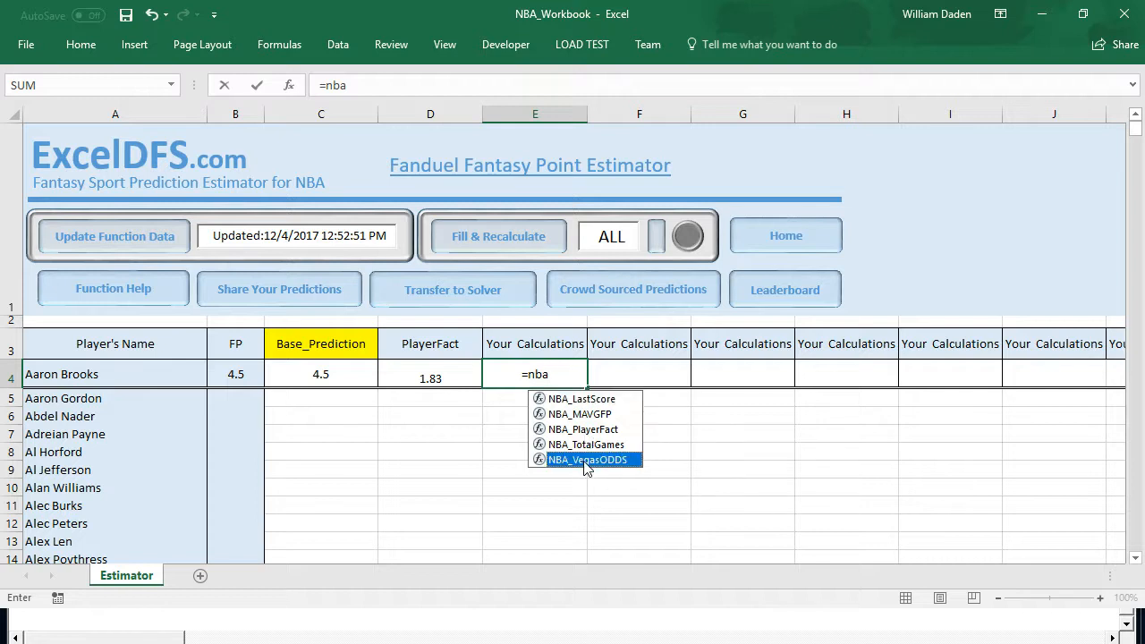
double_click(585, 460)
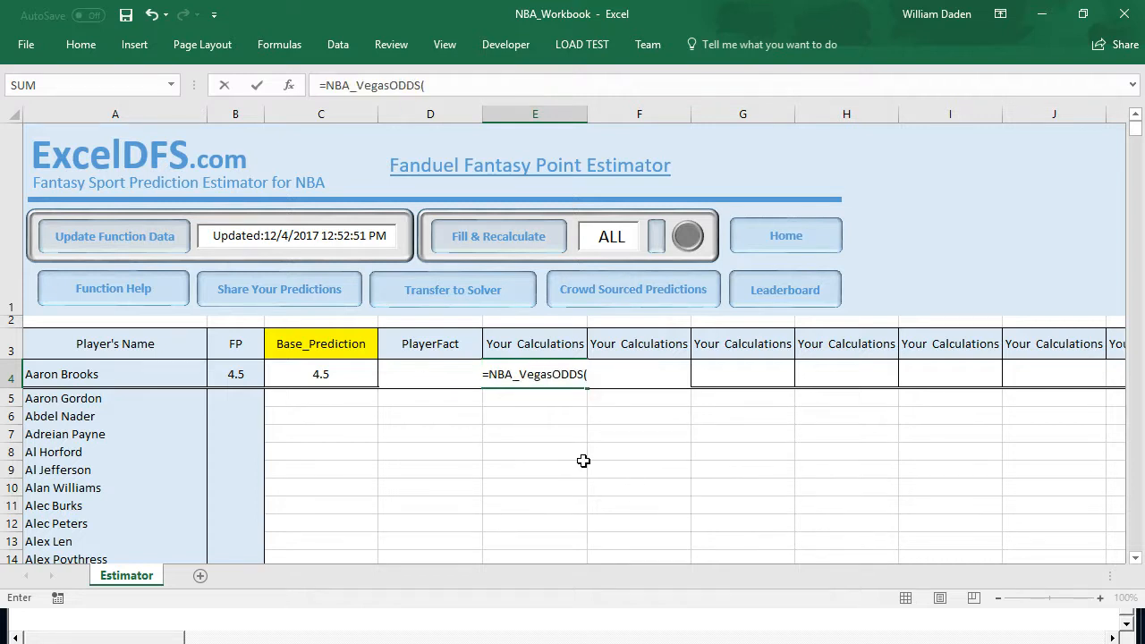
click(71, 376)
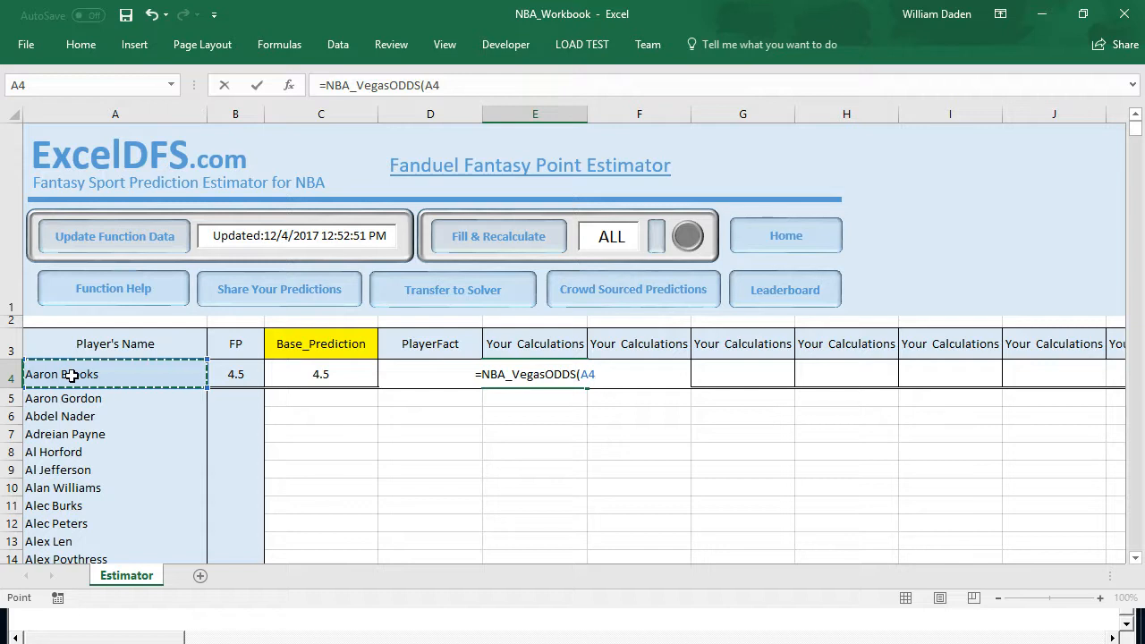
text(,")
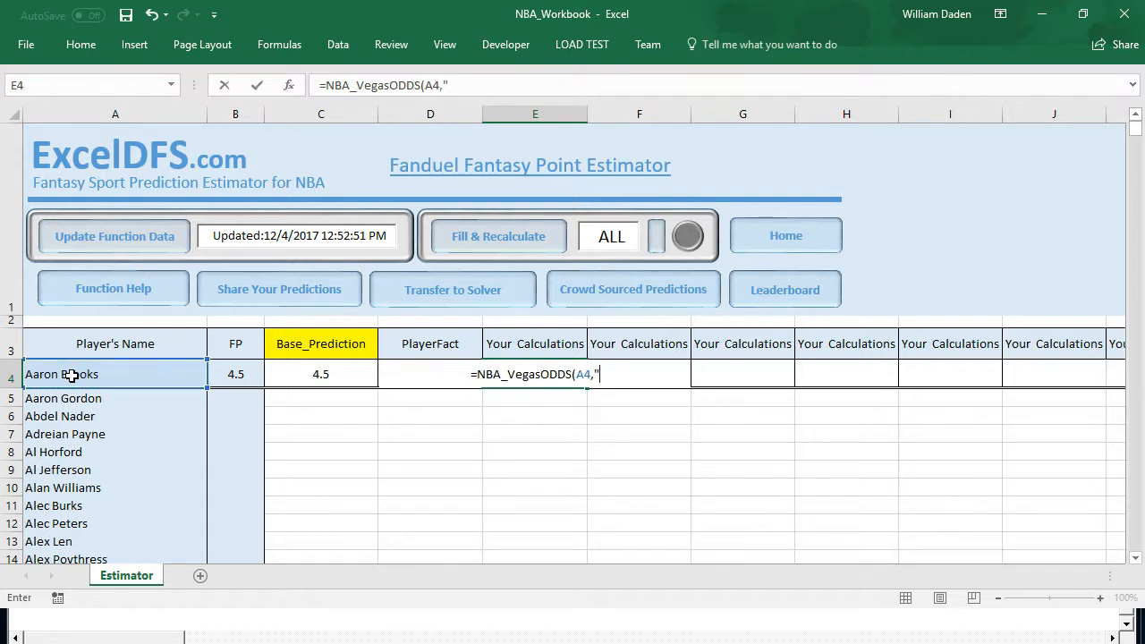
text(OPPSCORE"))
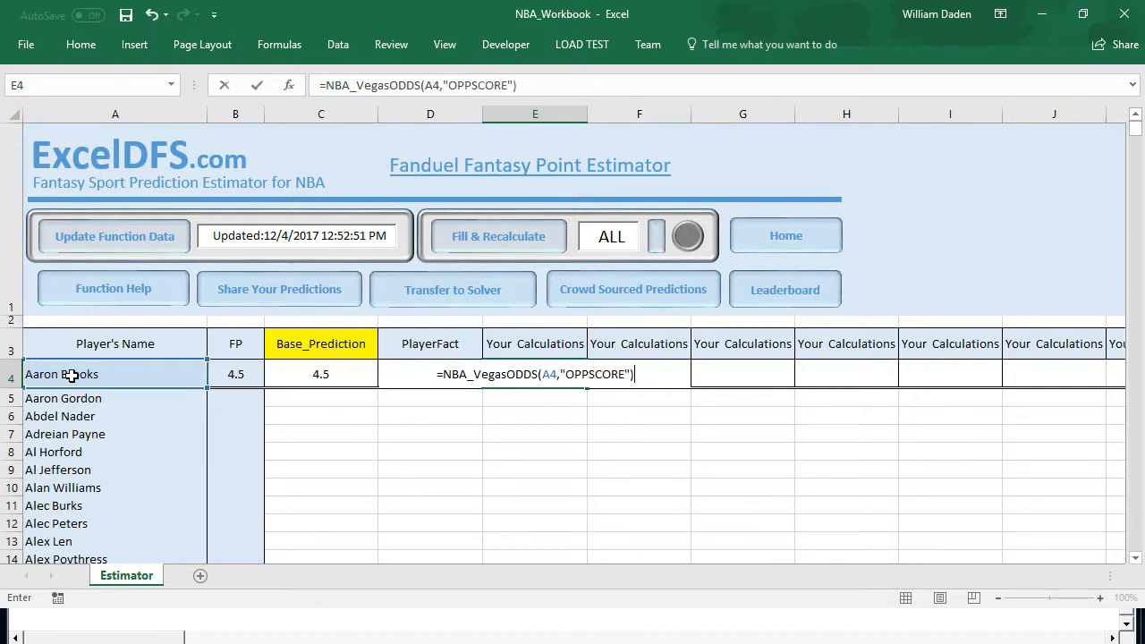
key(Return)
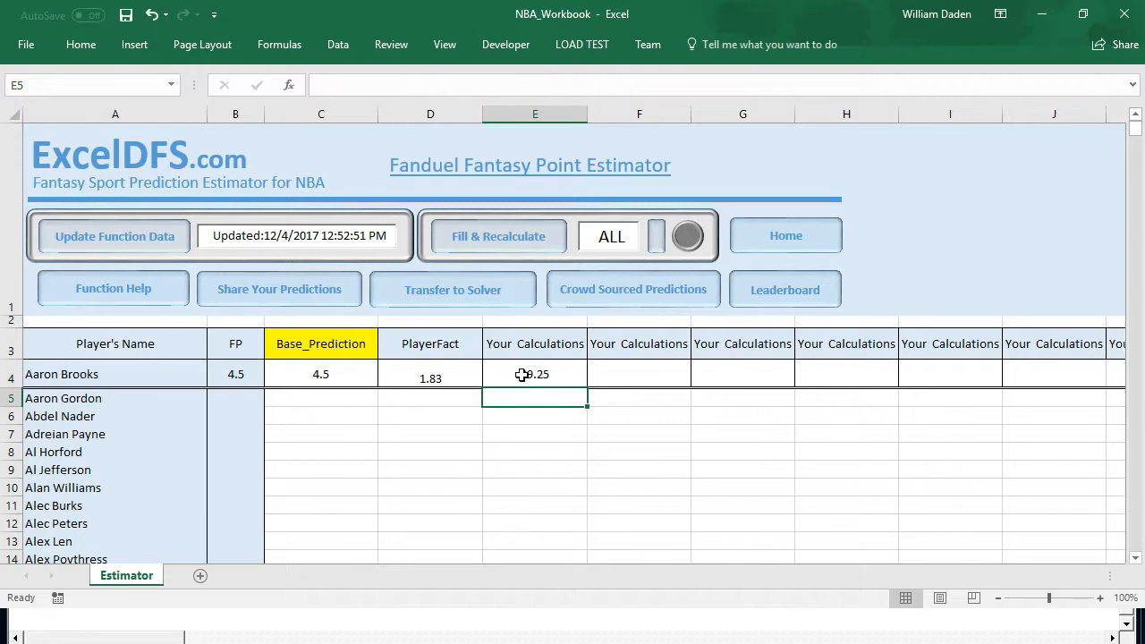
Change the argument of the E4 VegasODDS formula to "TEAMSCORE" to return the player's own team score.
click(522, 375)
click(474, 85)
key(BackSpace)
key(BackSpace)
key(BackSpace)
text(TEAMSCORE"))
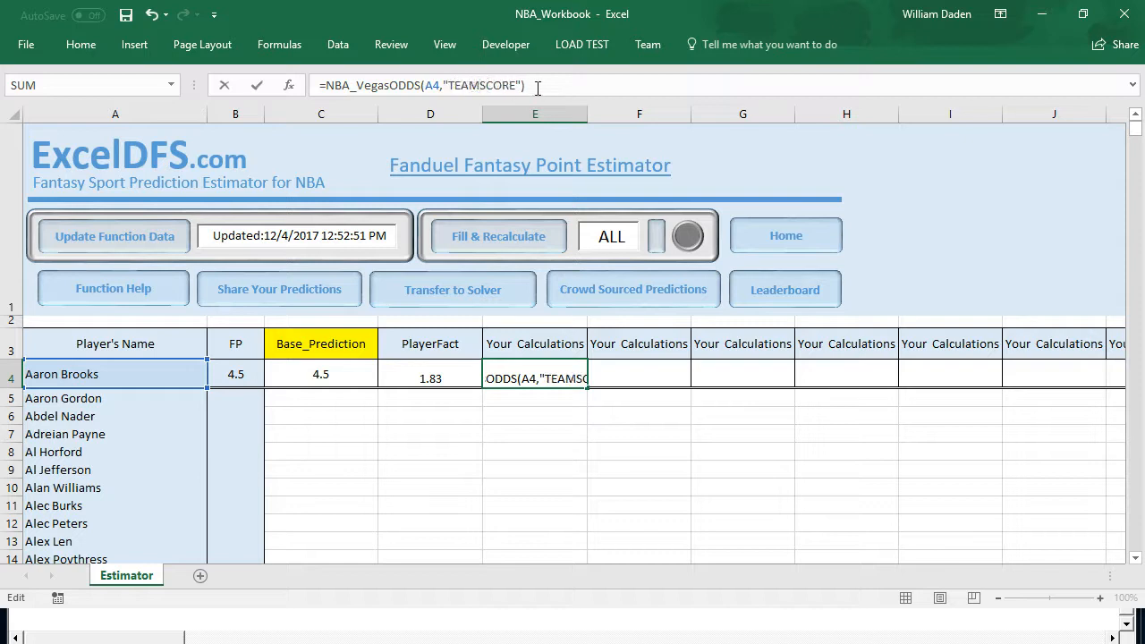
key(Return)
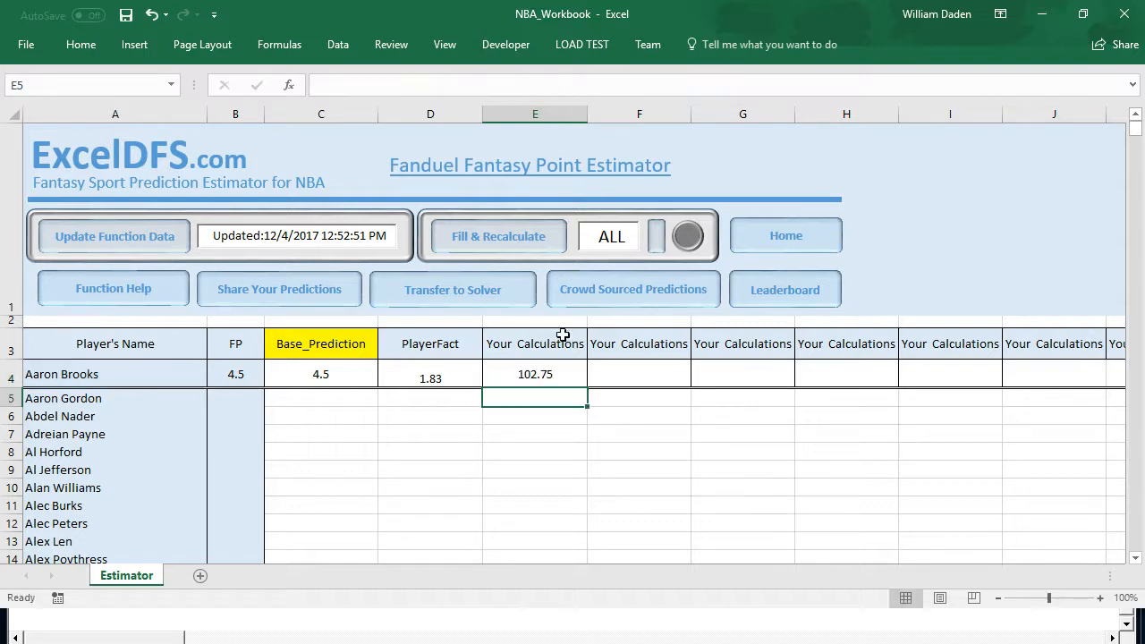
Review the FIXTURE and TEAMSCORE formulas in row 4 and clear the VegasODDS formula from E4.
click(540, 376)
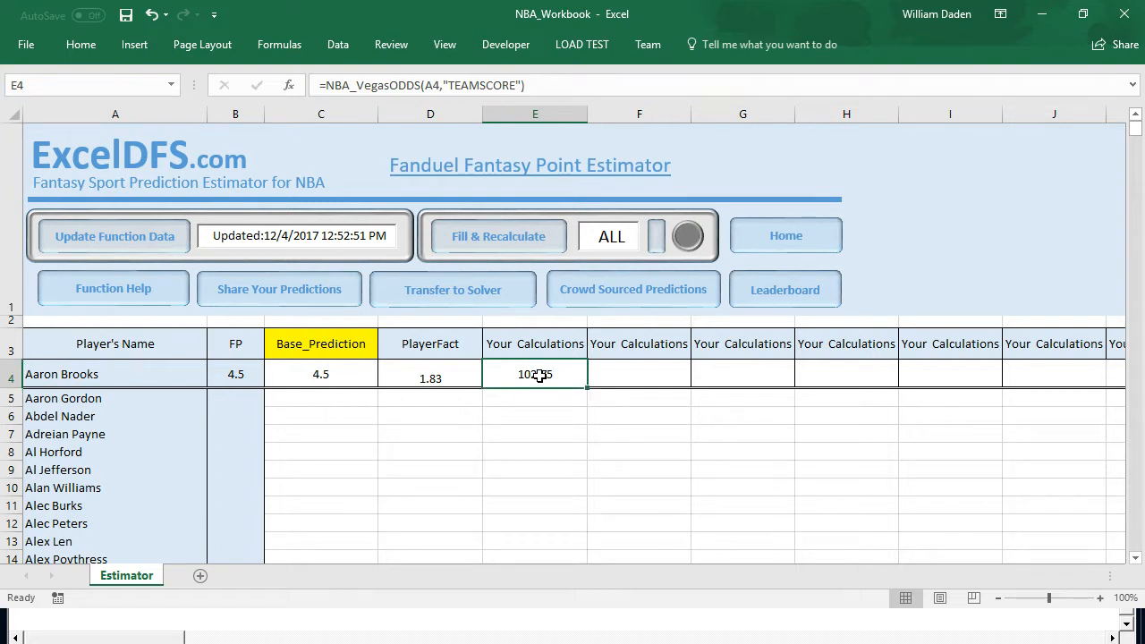
click(443, 375)
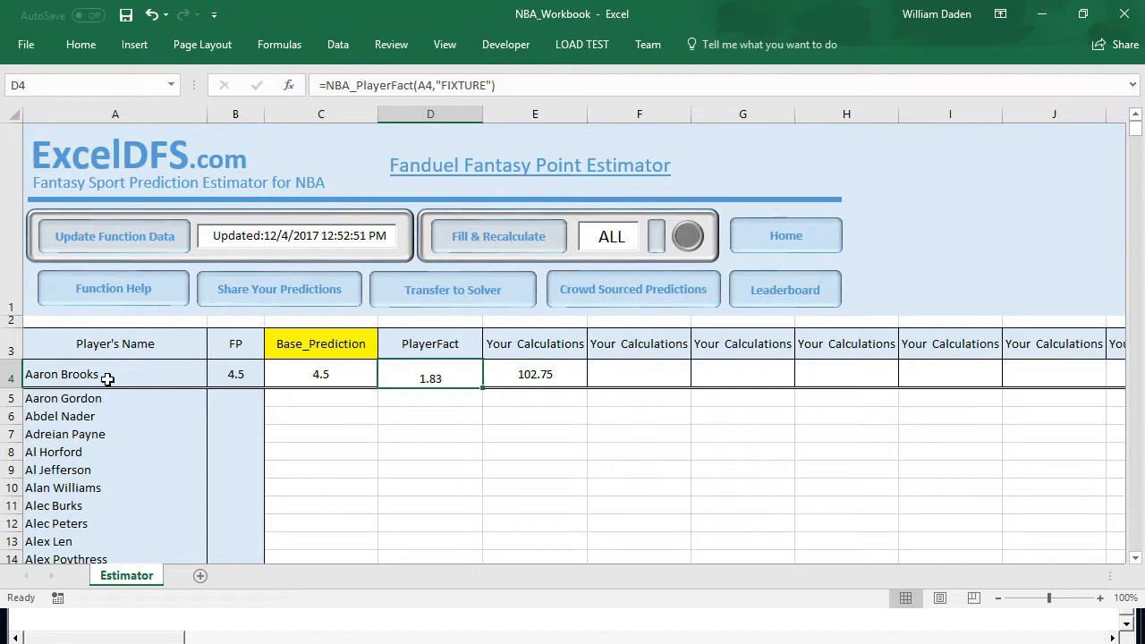
click(537, 373)
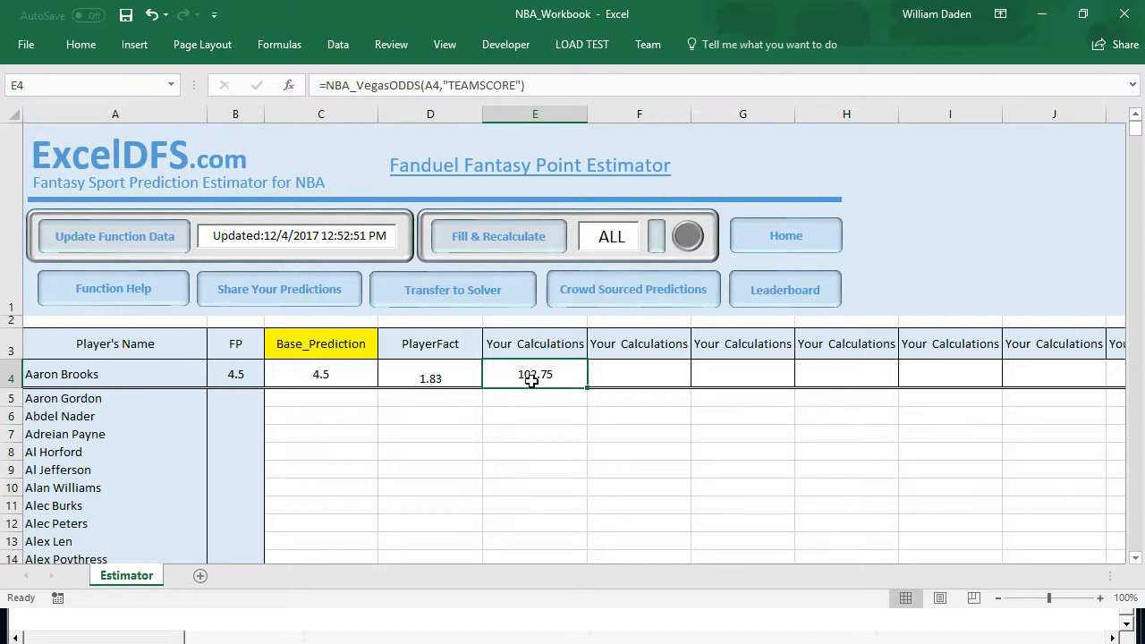
key(Delete)
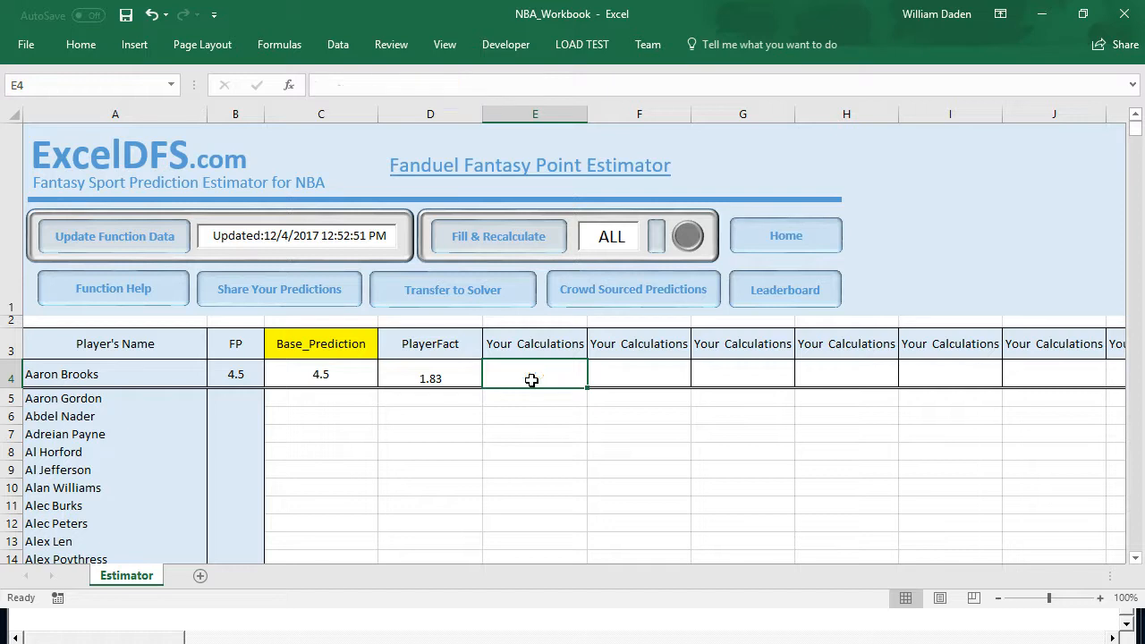
click(533, 465)
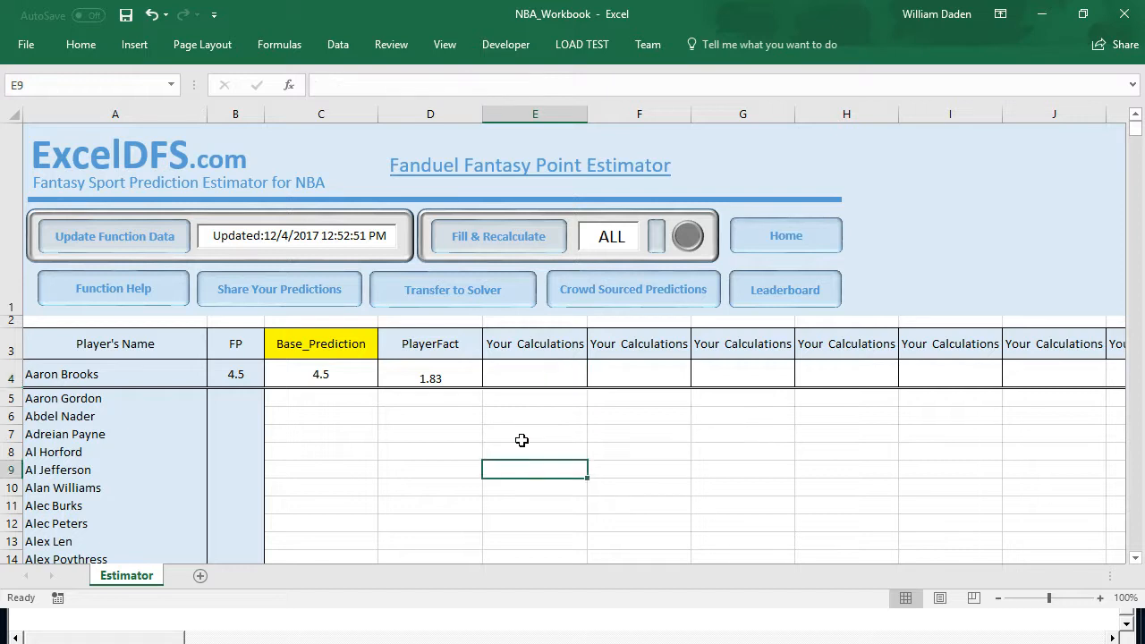
Rename the PlayerFact column header in D3 as HorA.
click(518, 376)
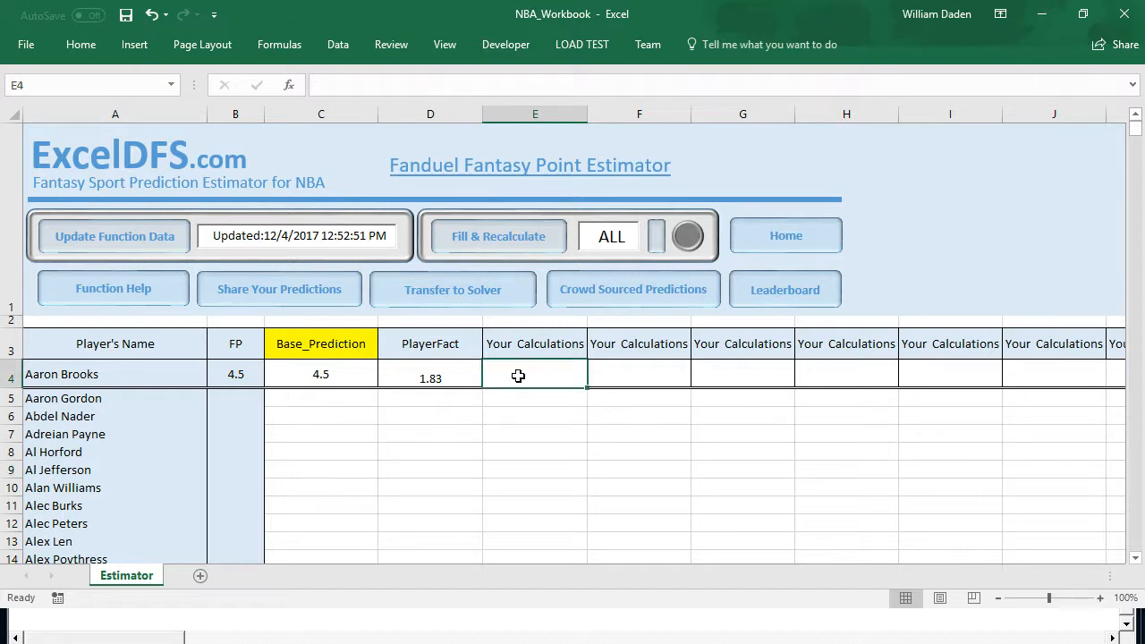
click(442, 345)
text(Ho)
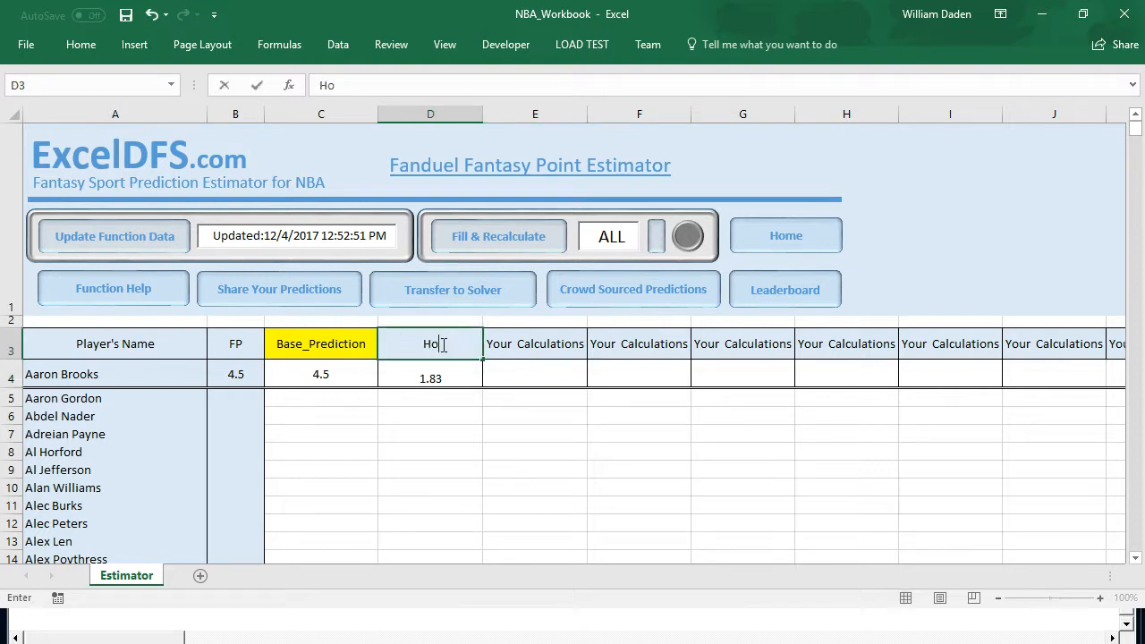
text(rA)
Replace the D4 formula with =NBA_PlayerFact(A4,"HorA") to return the first player's home or away status.
click(445, 378)
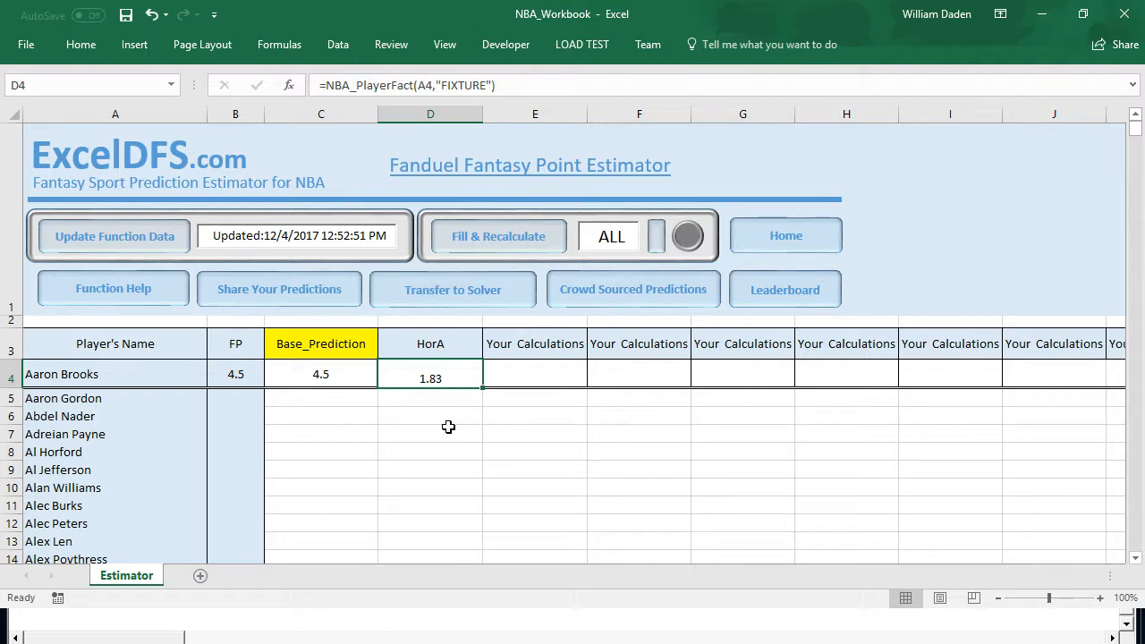
text(=)
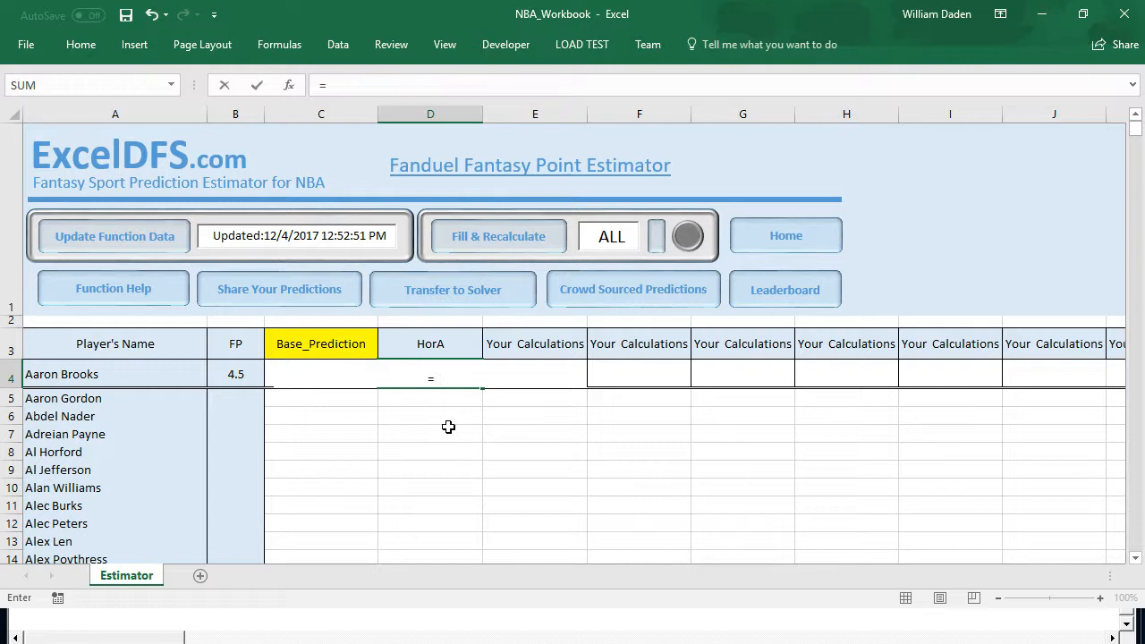
text(nba)
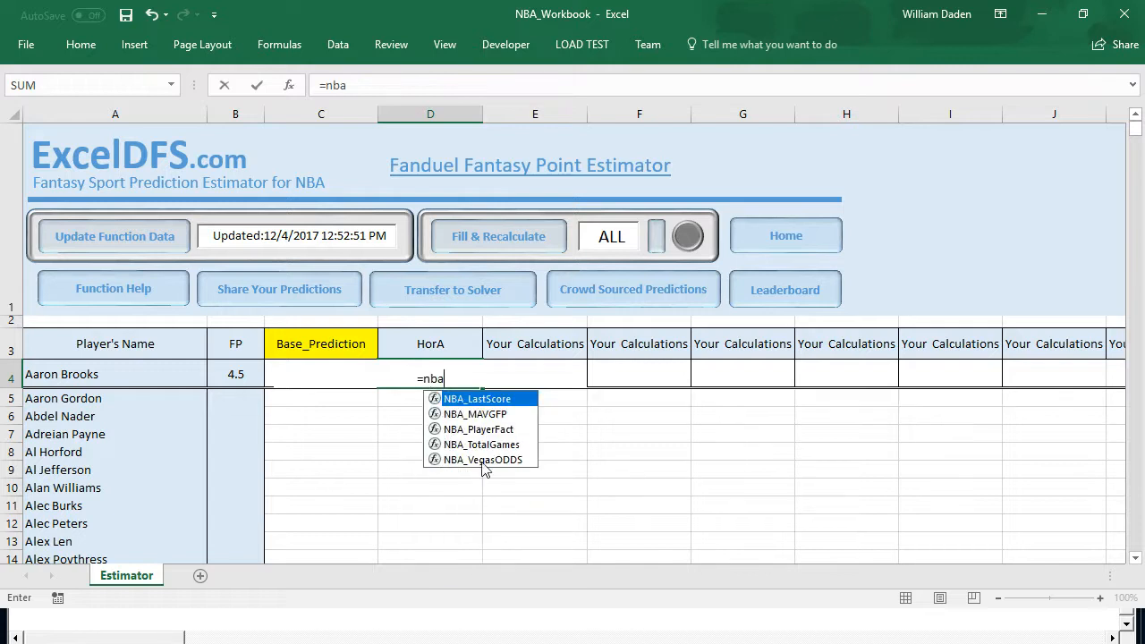
double_click(475, 429)
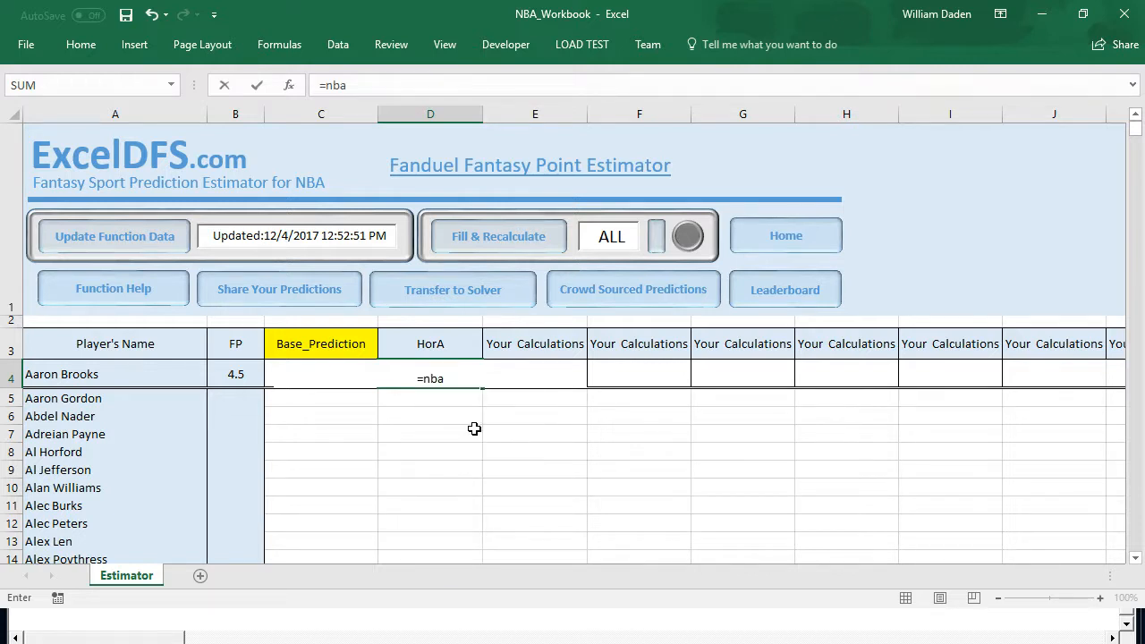
click(69, 377)
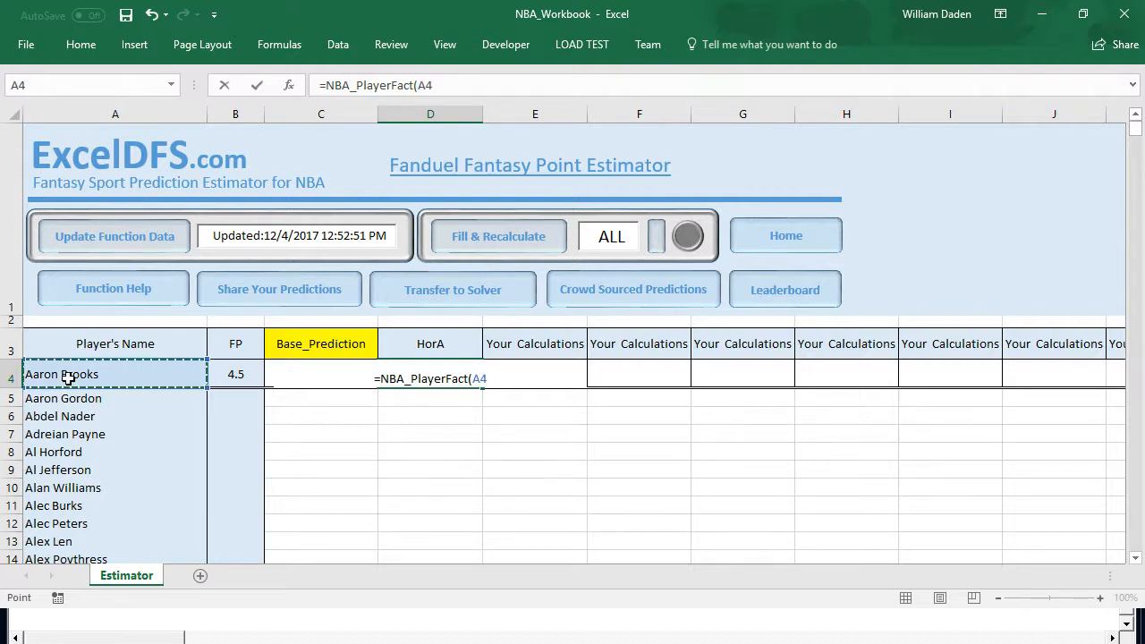
text("Hor)
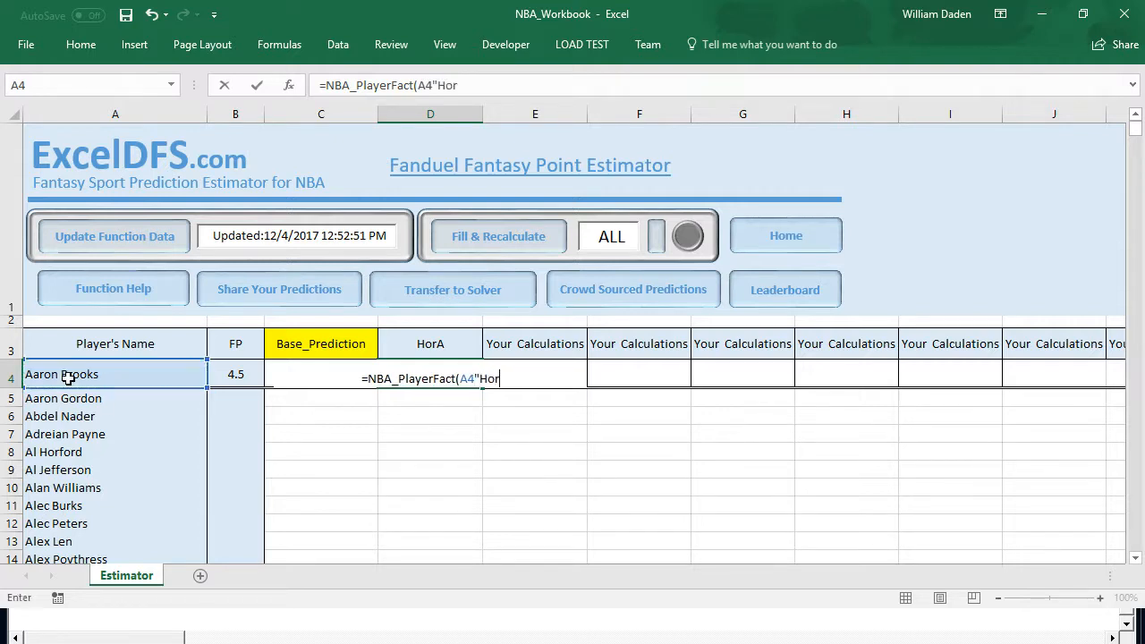
text(A"))
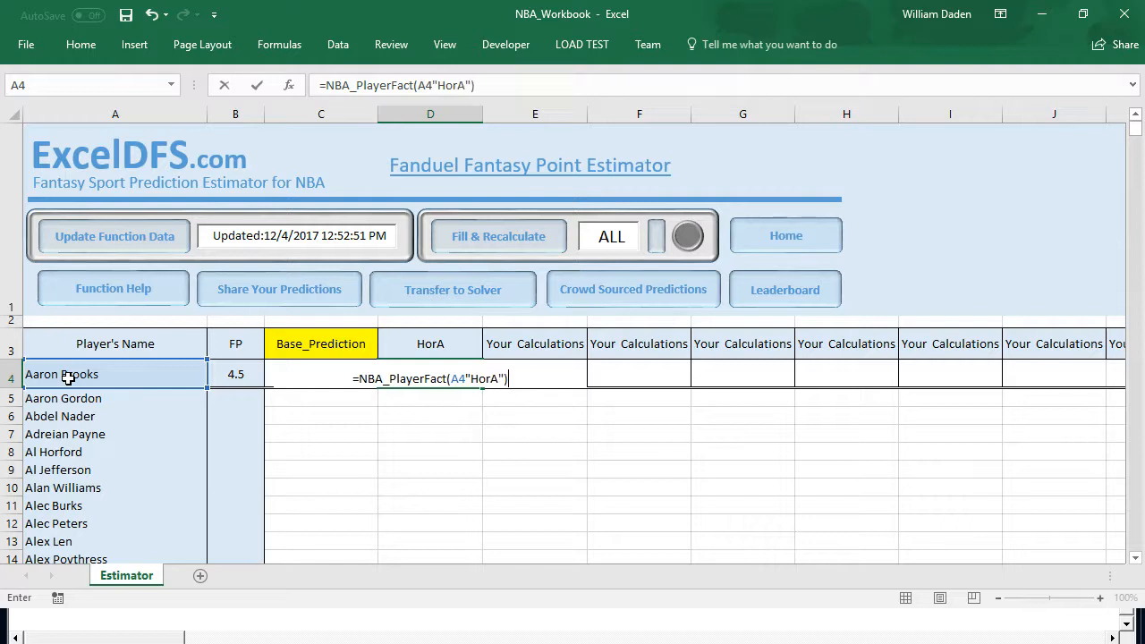
key(Return)
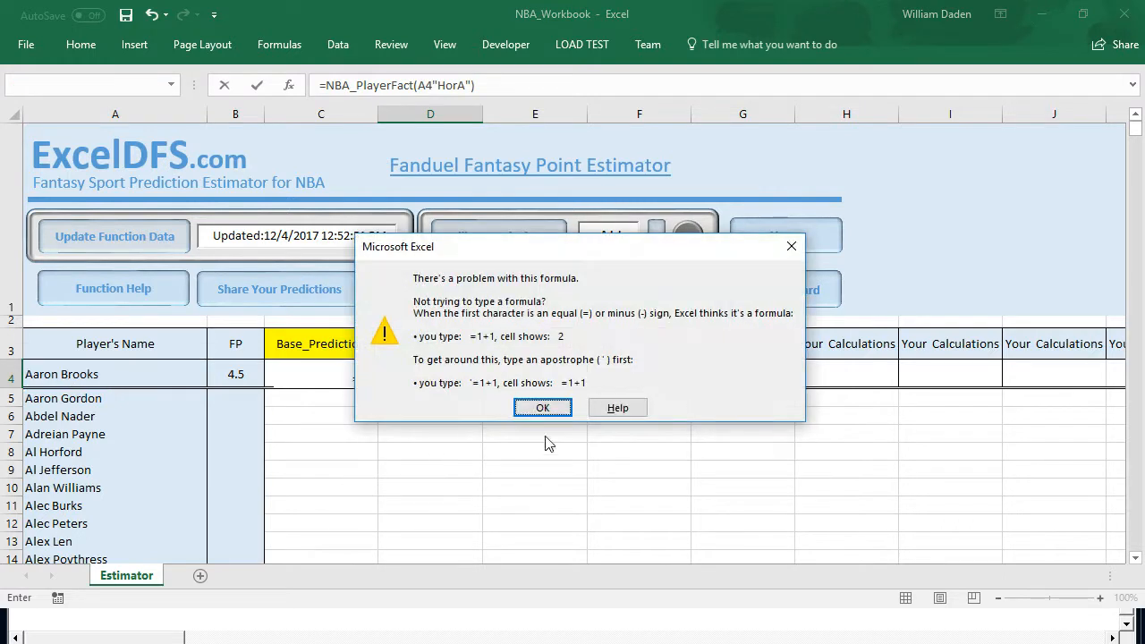
click(543, 408)
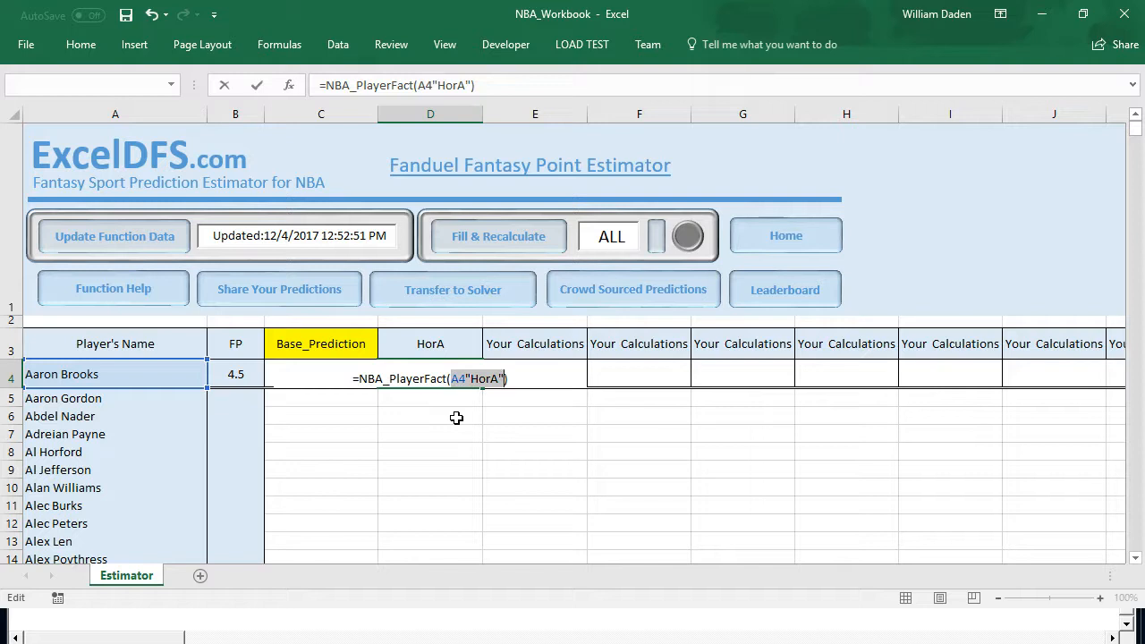
click(433, 85)
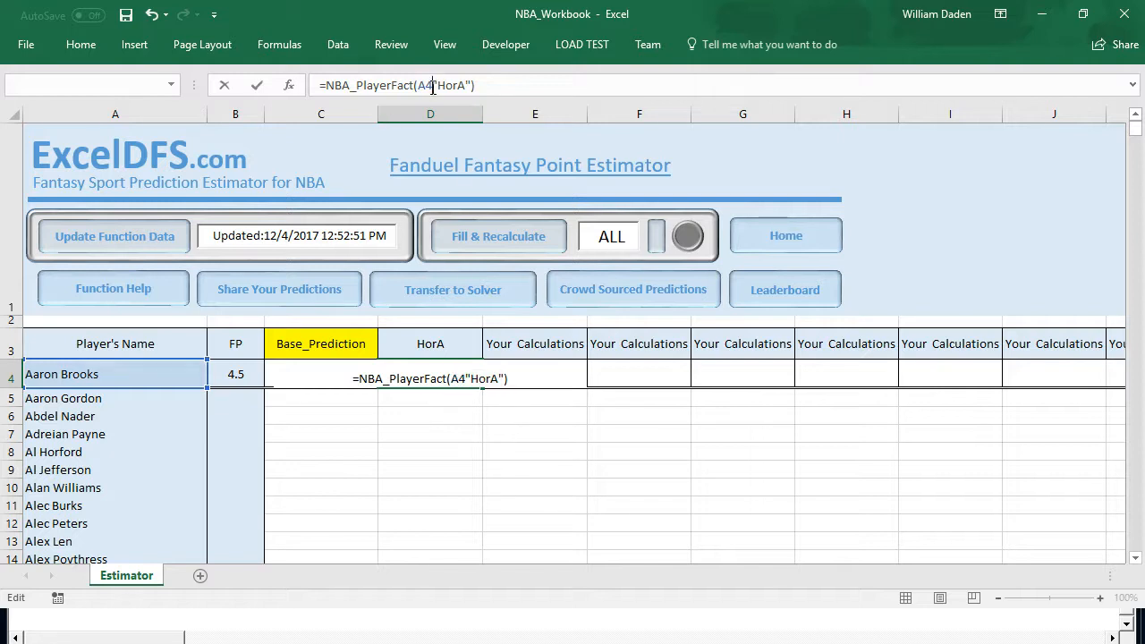
text(,)
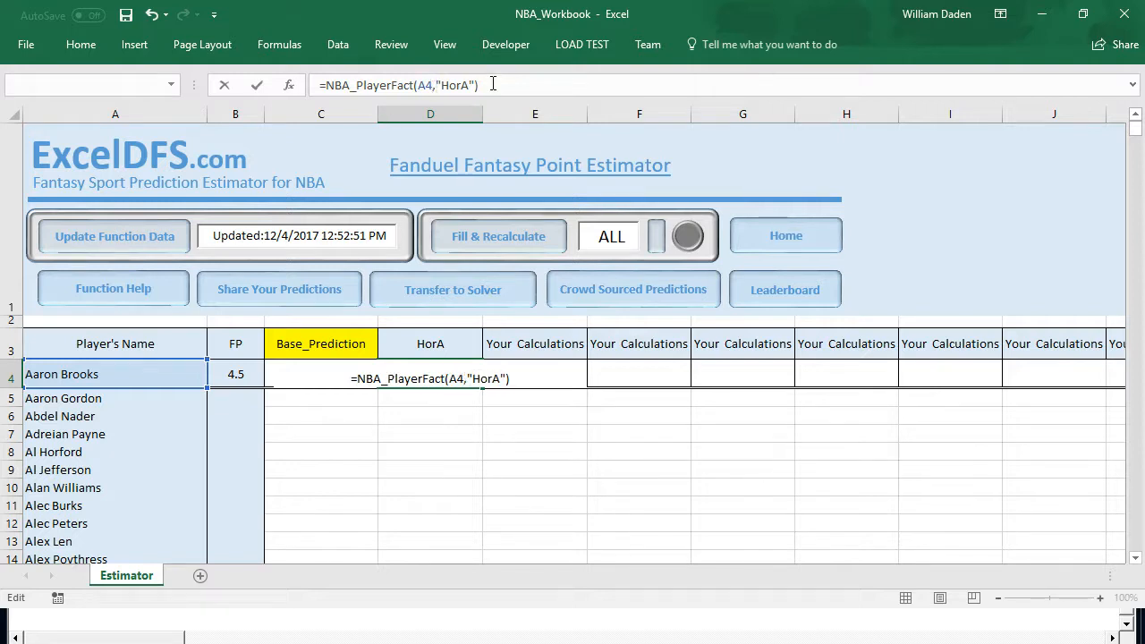
key(Return)
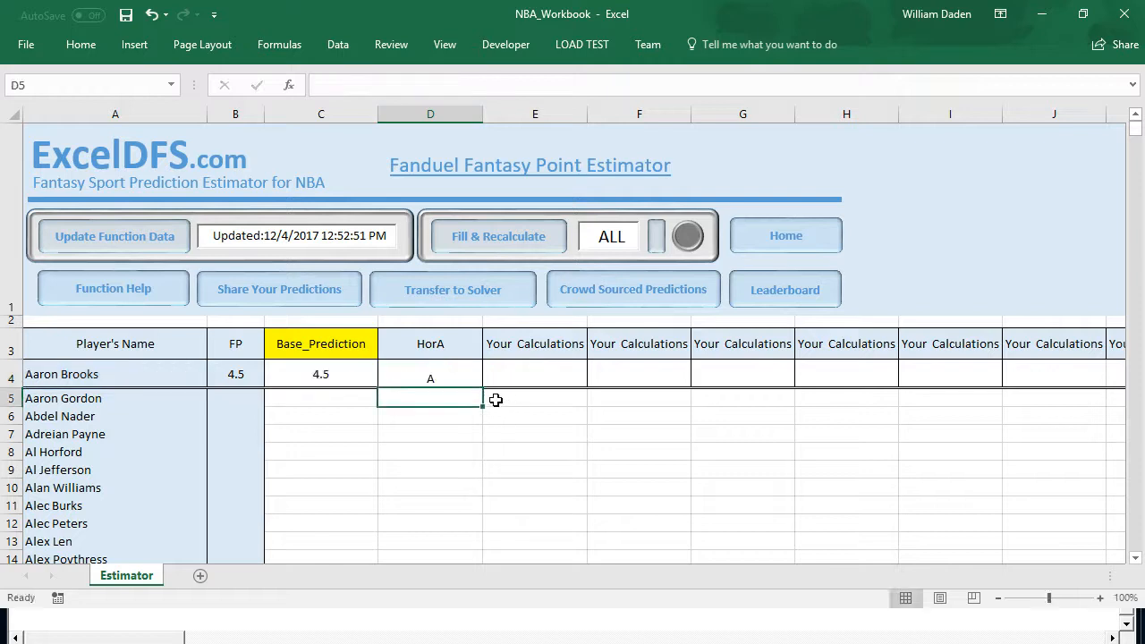
Align the content of D4 vertically to the middle of the cell.
click(447, 377)
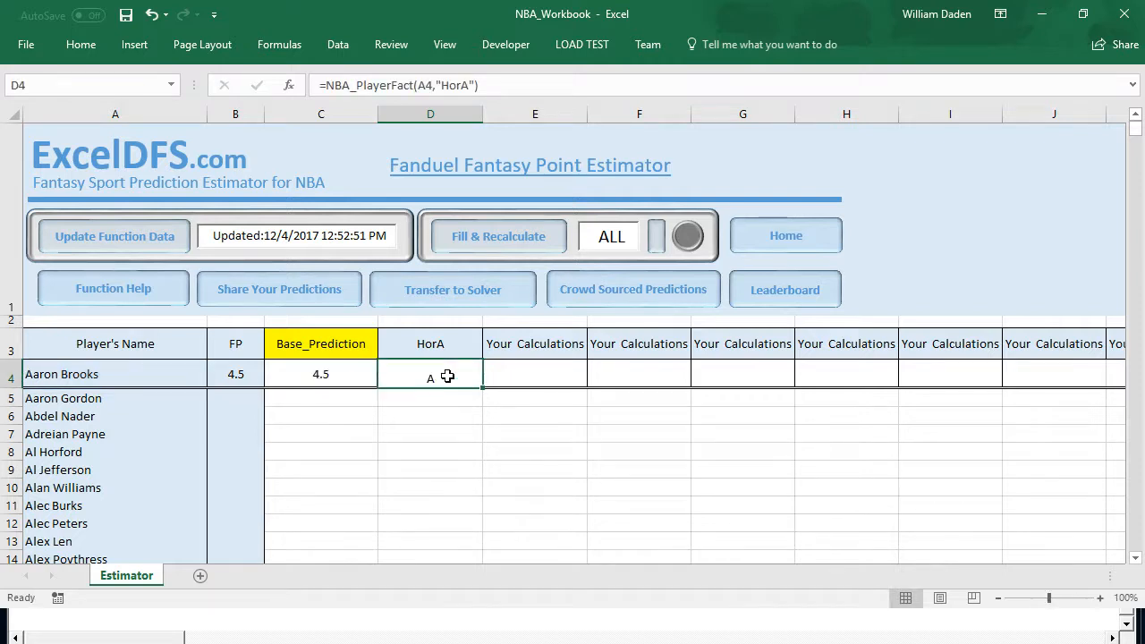
click(84, 45)
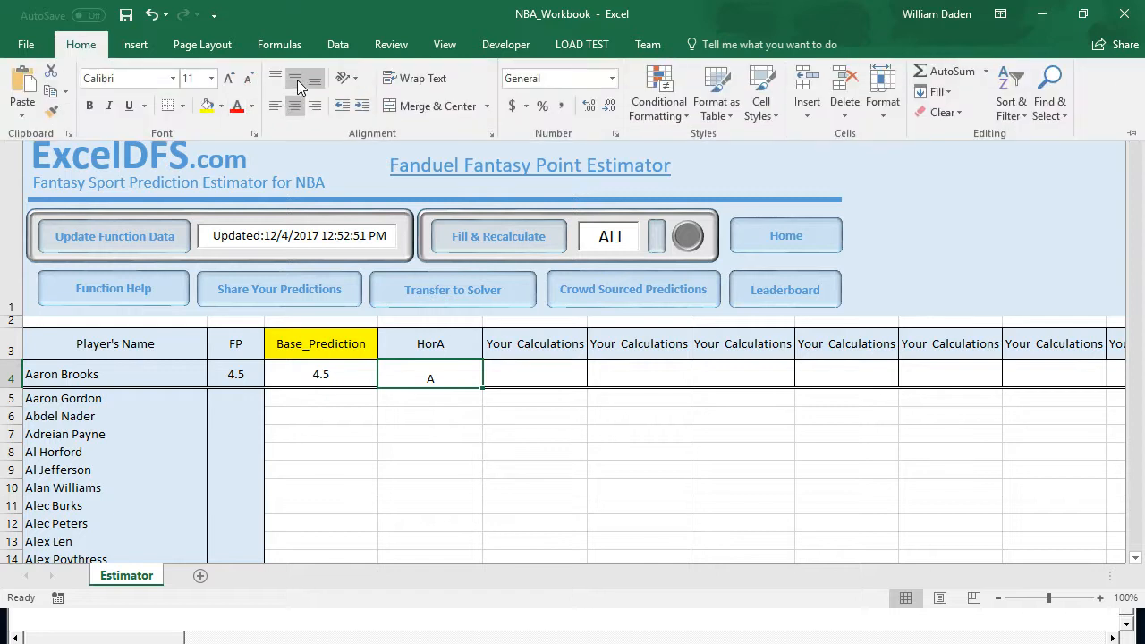
click(509, 414)
click(516, 370)
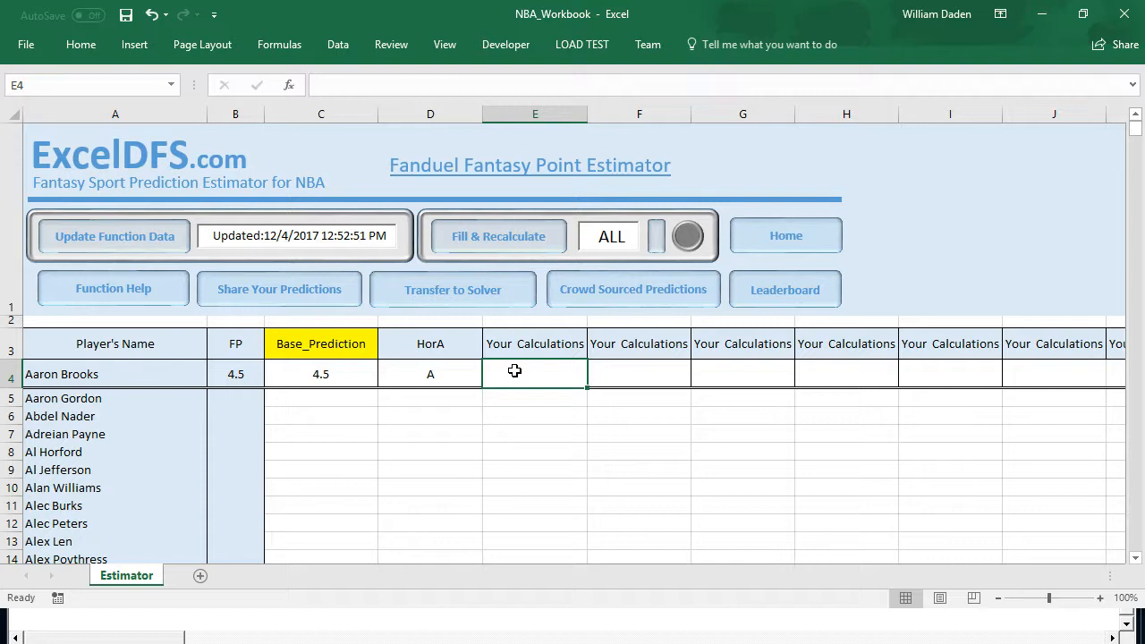
click(520, 395)
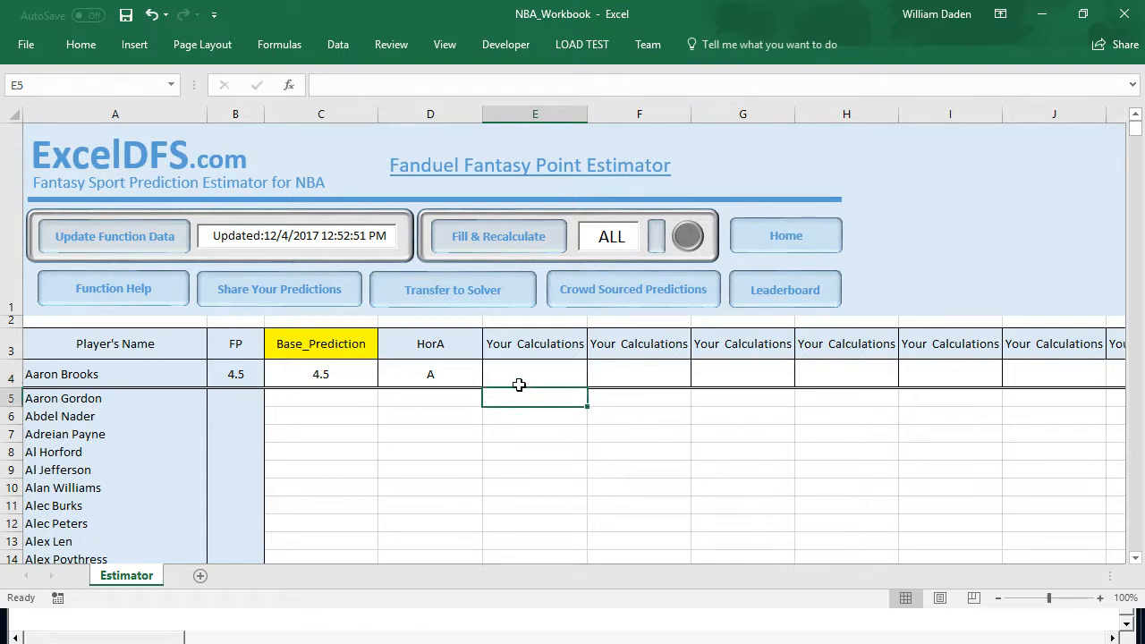
click(518, 375)
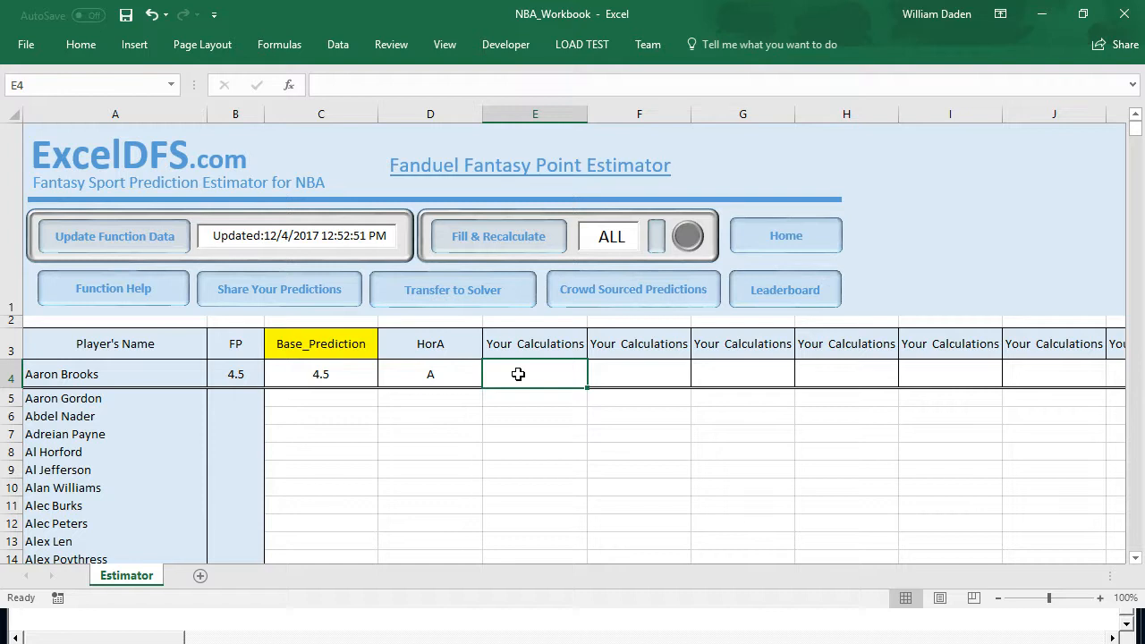
Enter the formula =if(D4="H",C4*.05,C4*-.05) in cell E4 to compute the home-or-away adjustment.
text(=)
text(if()
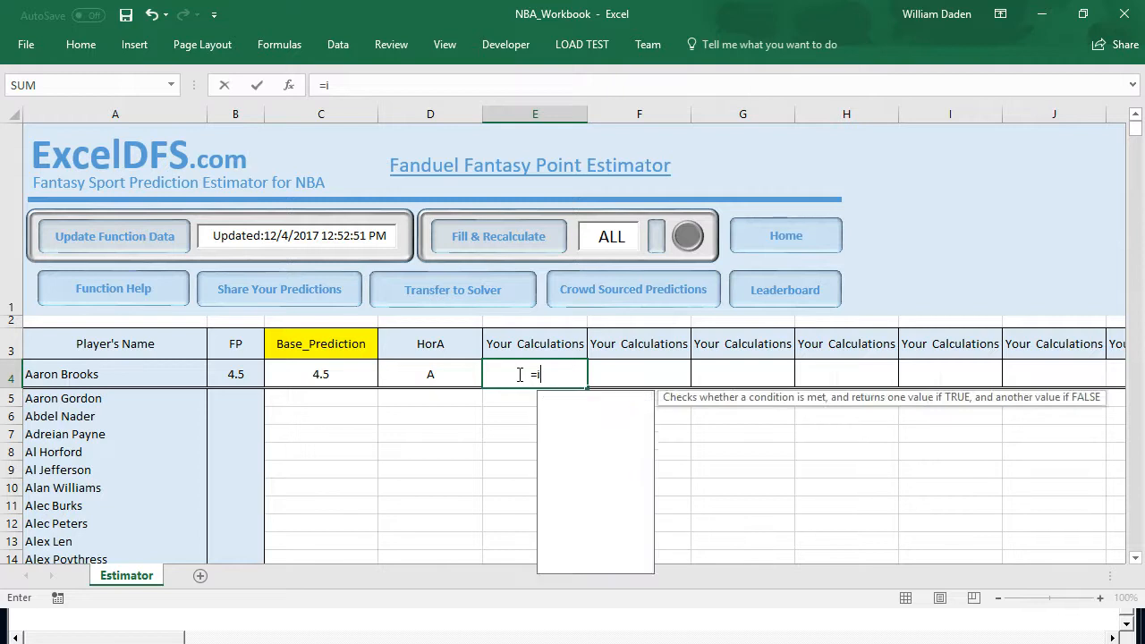
click(428, 376)
text(=)
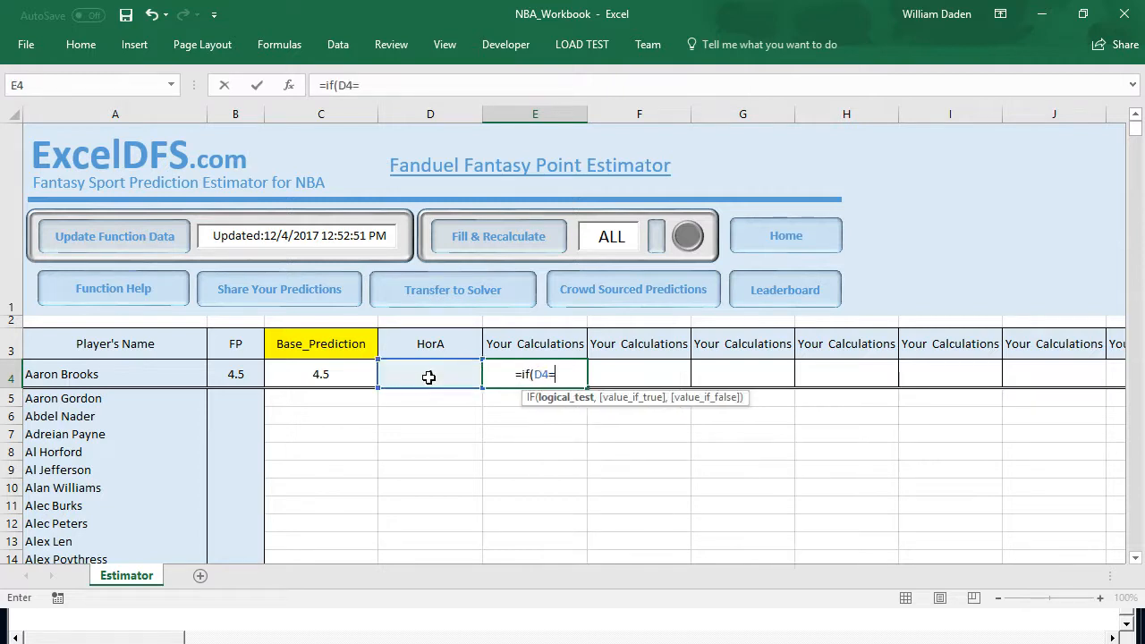
text("H")
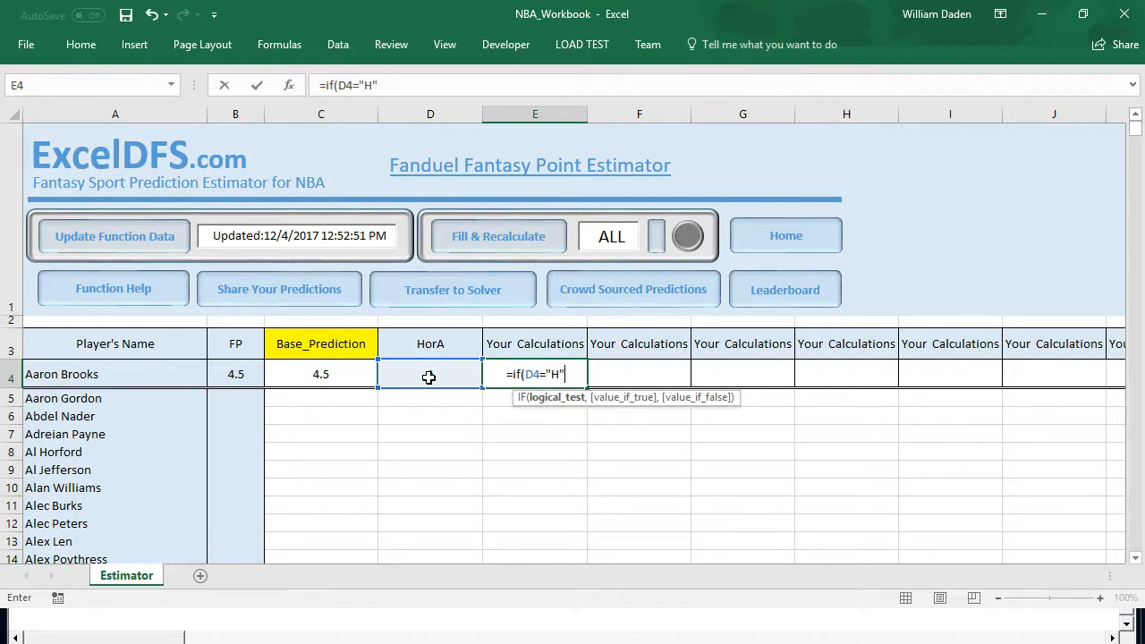
text(,)
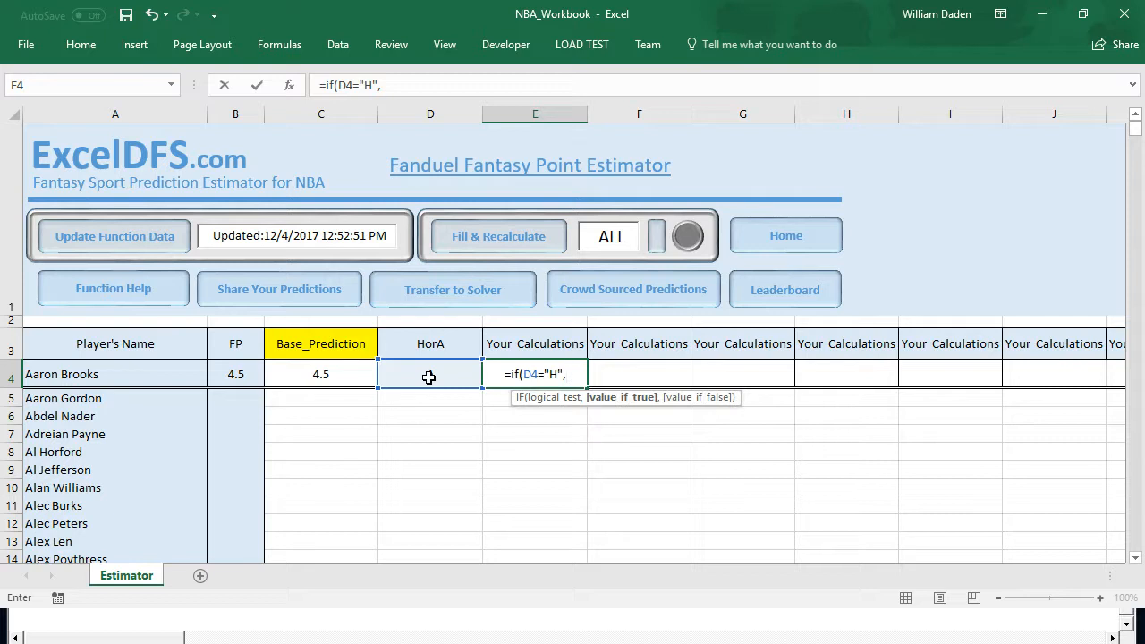
click(313, 374)
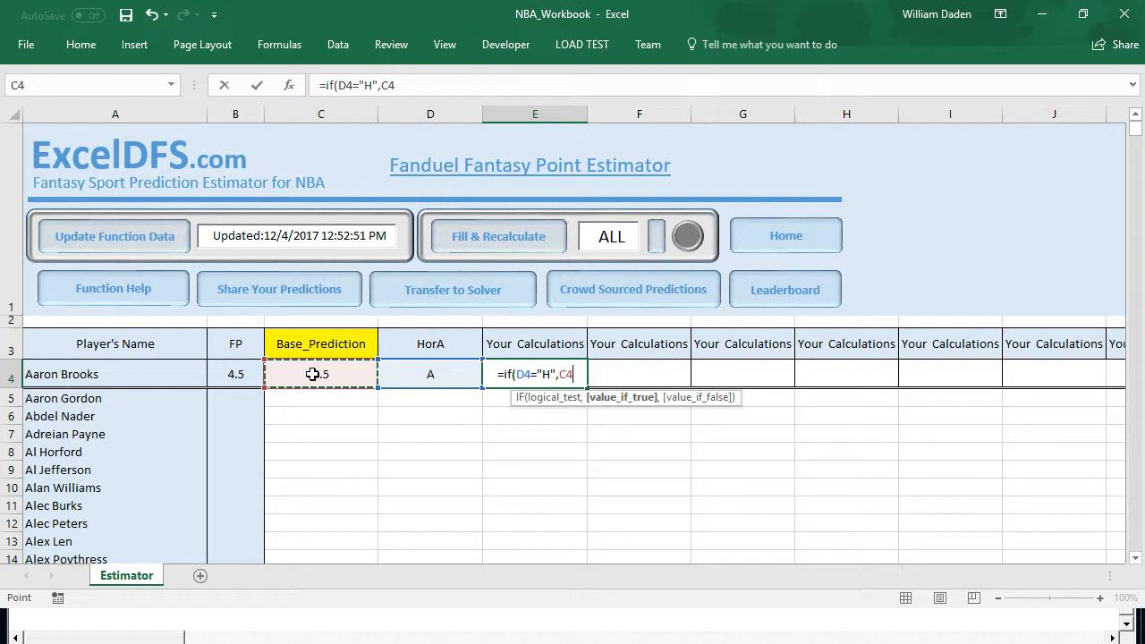
text(*.05)
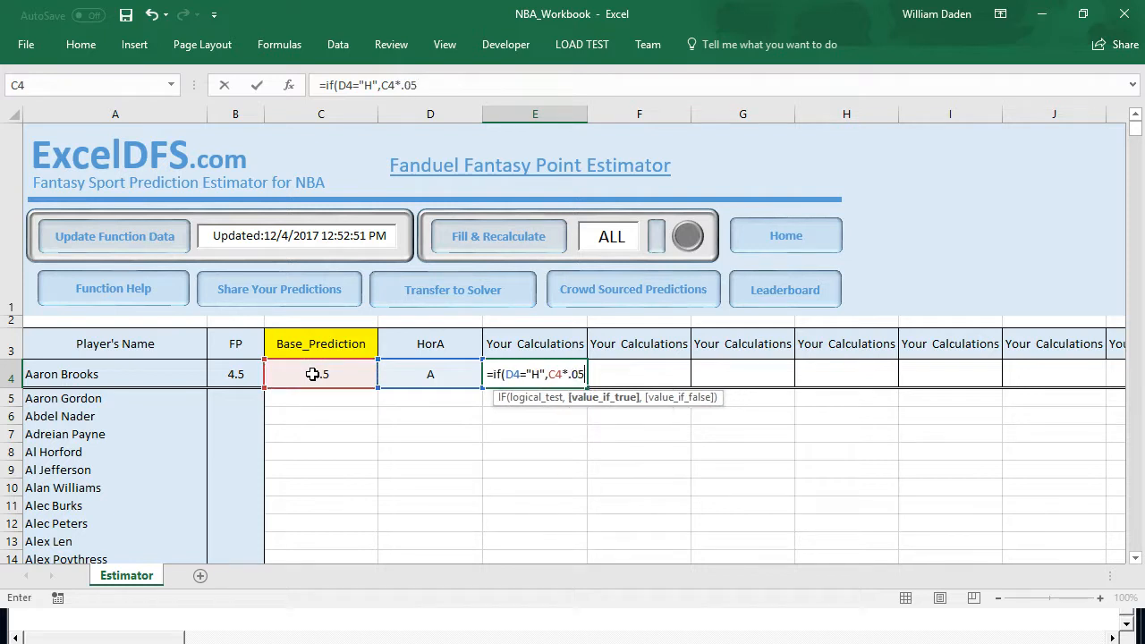
text(,)
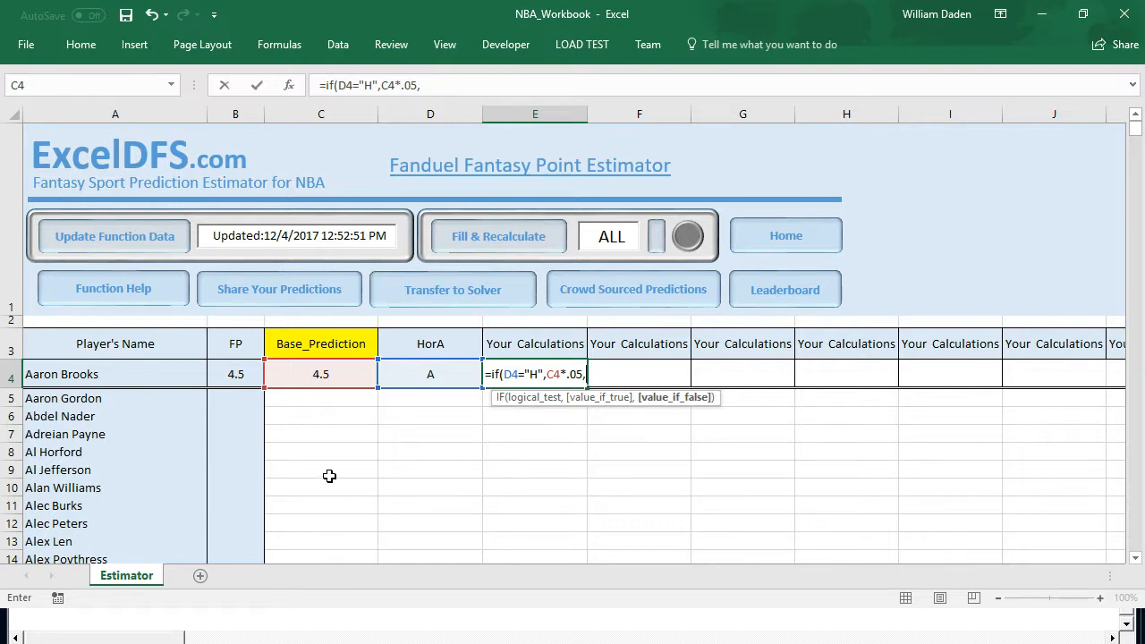
click(321, 375)
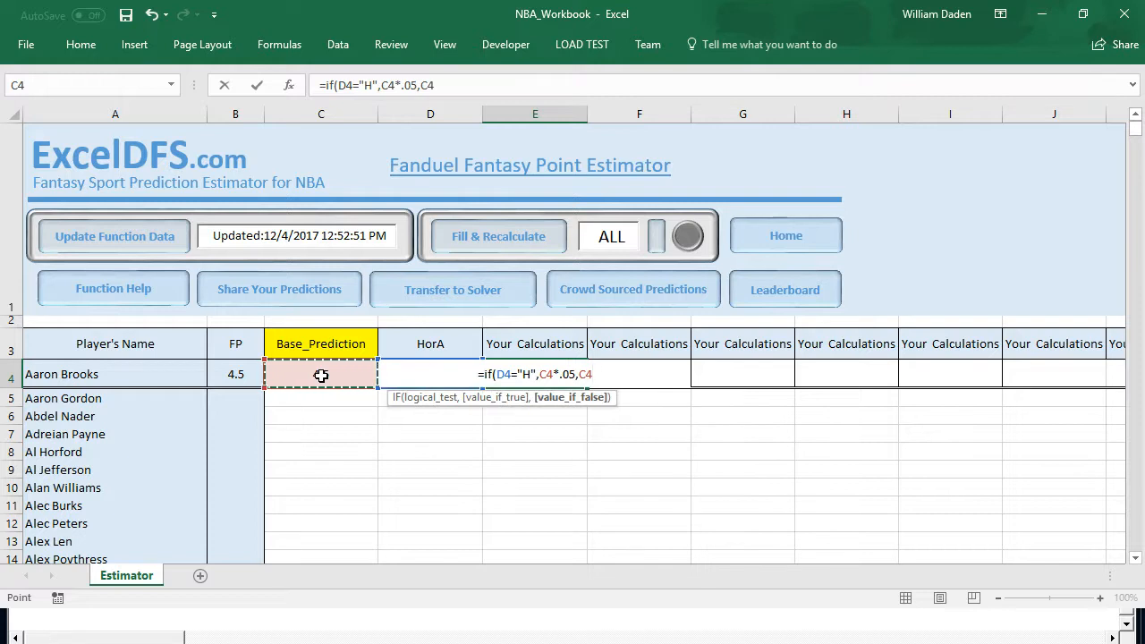
text(*-)
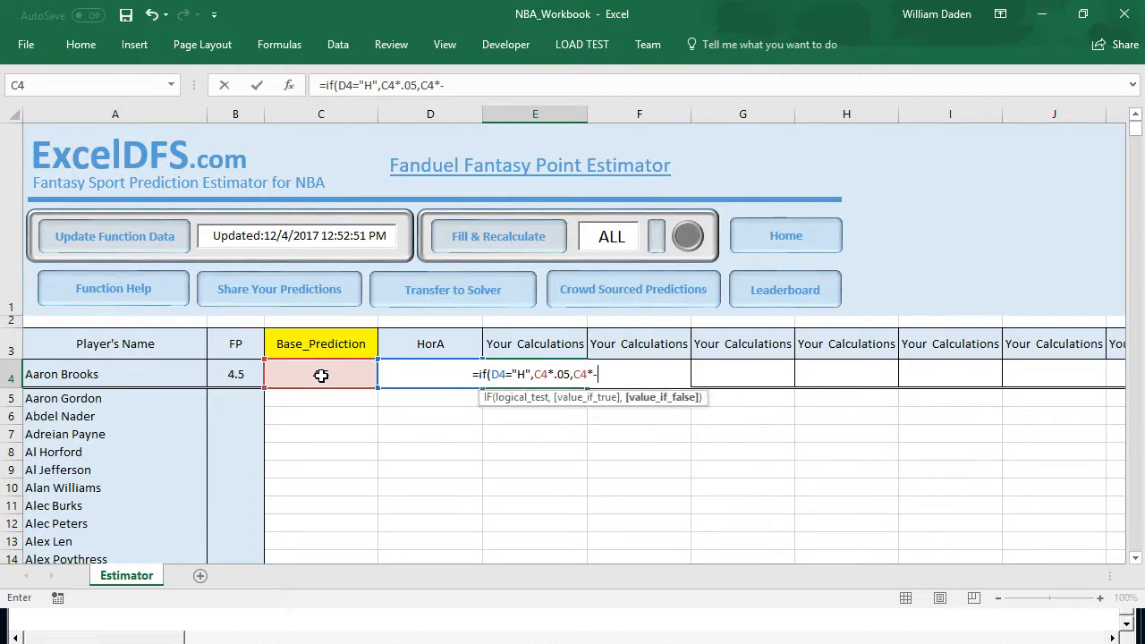
text(.05)
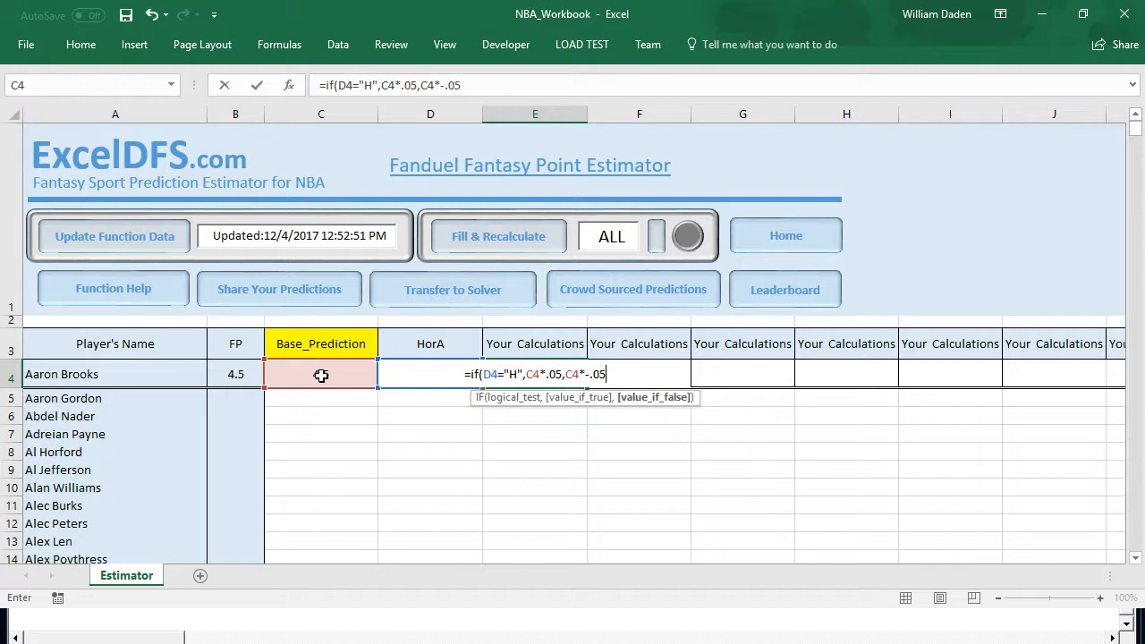
text())
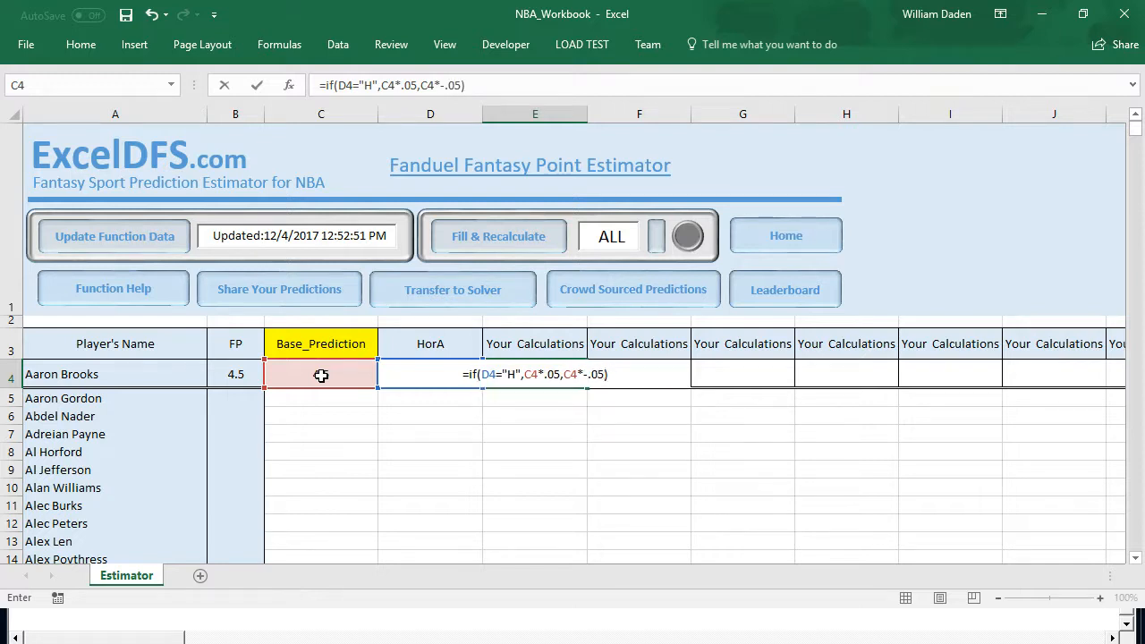
key(Return)
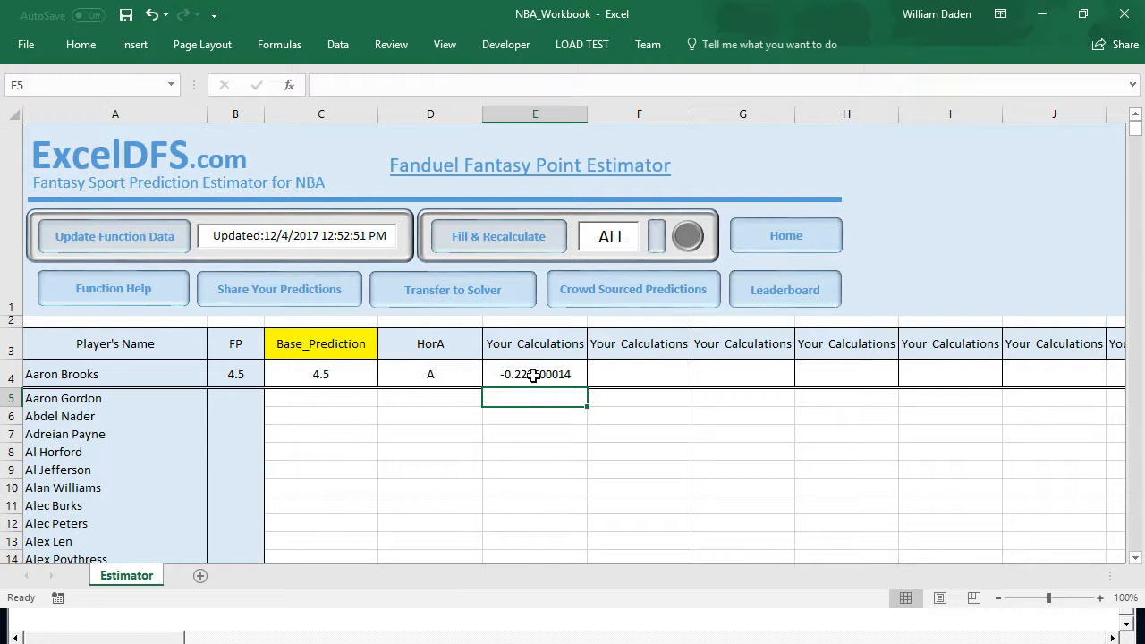
click(535, 376)
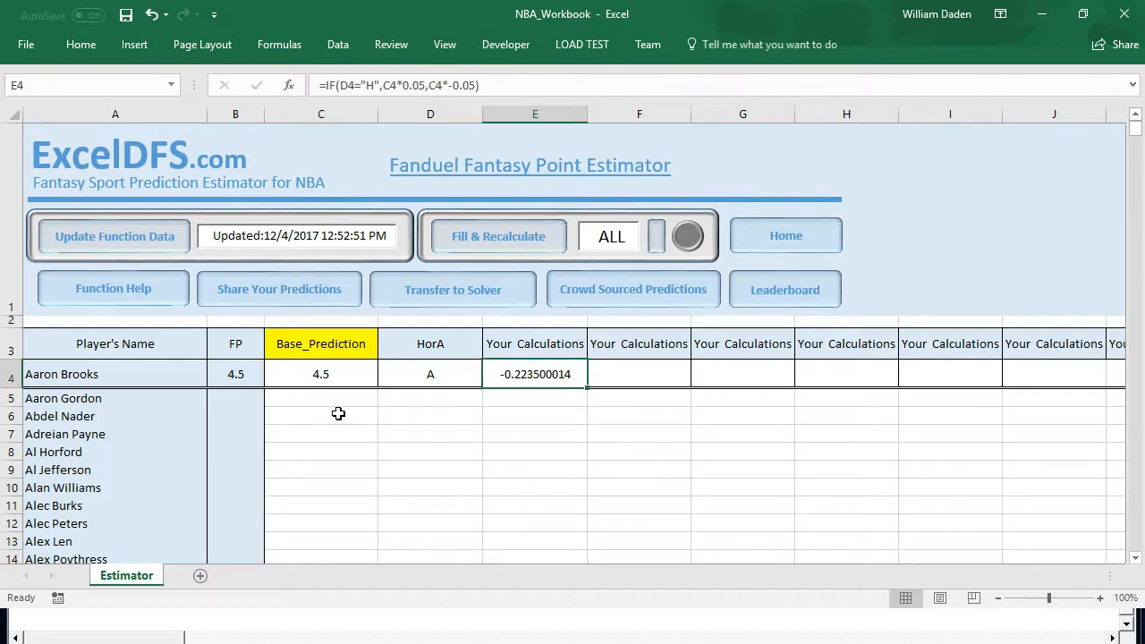
Rename the header in cell E3 to HorA Correction.
click(525, 344)
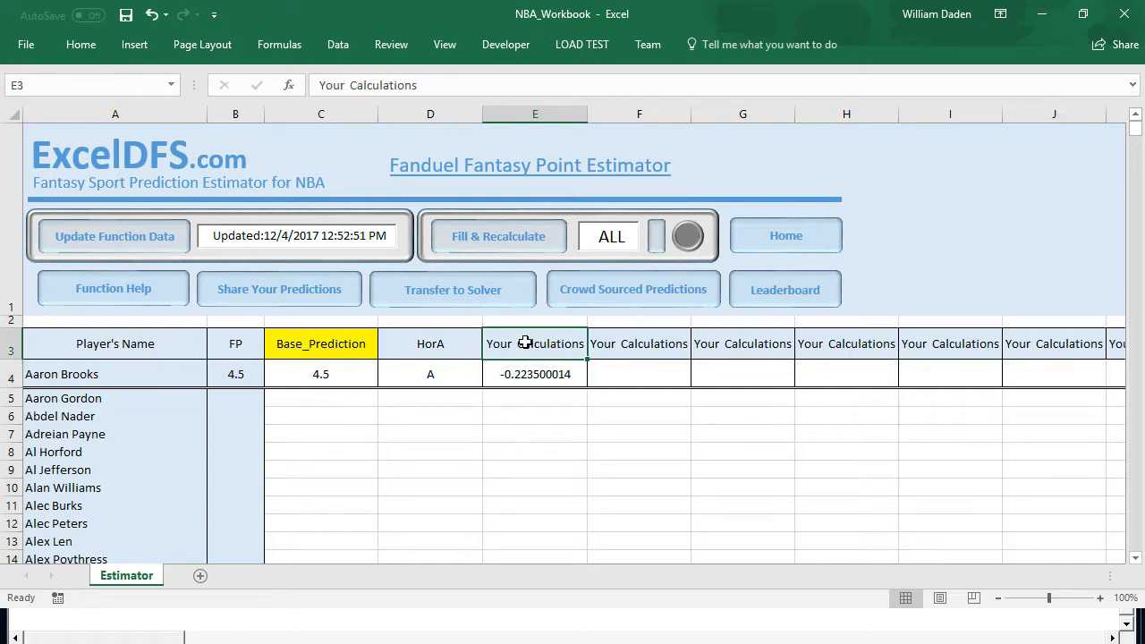
text(HorA)
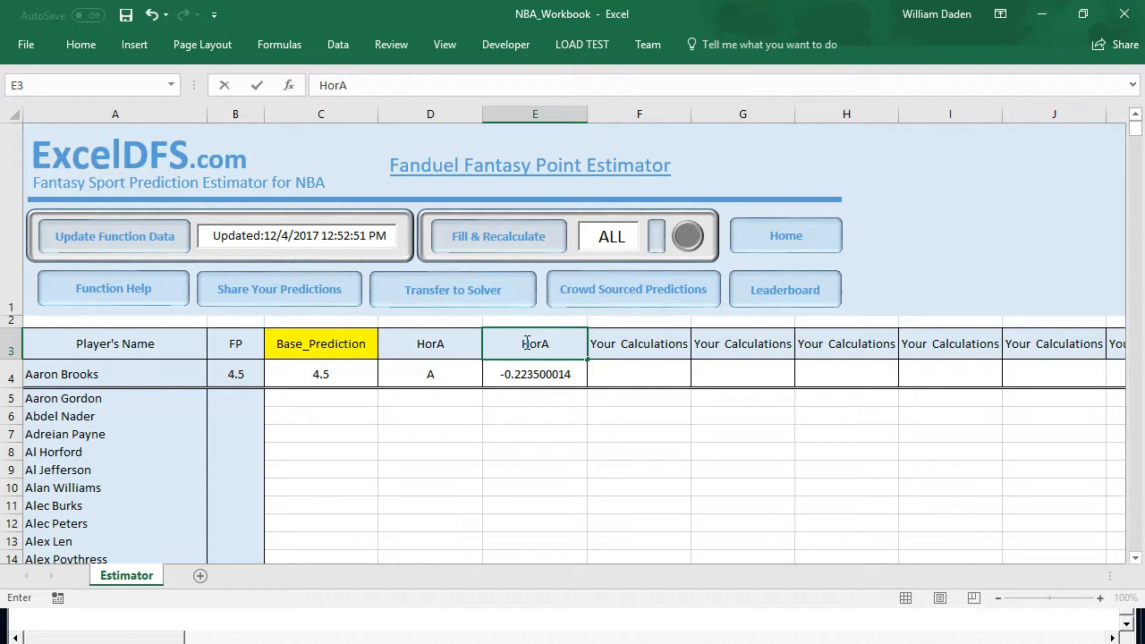
text( Correction)
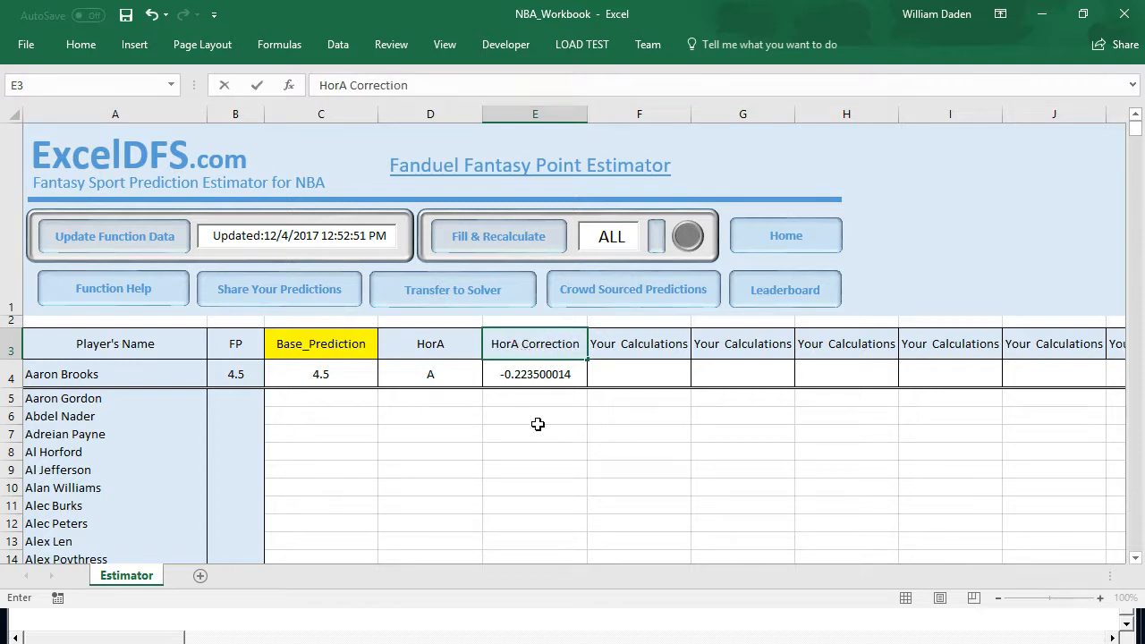
click(540, 426)
Fill the HorA Correction header cell with yellow.
click(526, 343)
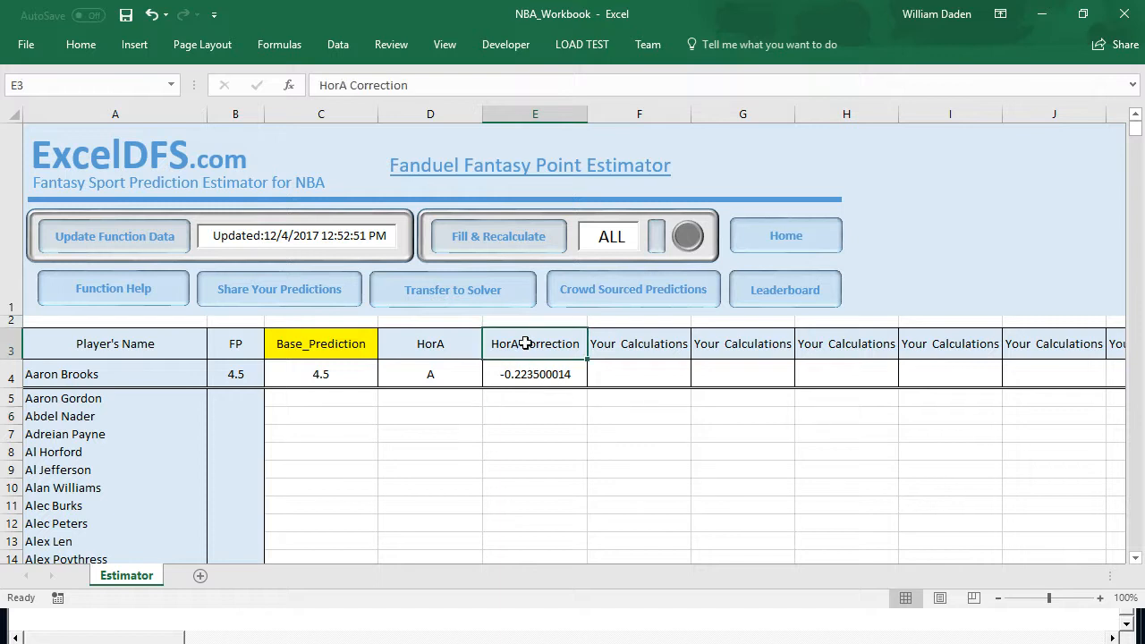
click(80, 44)
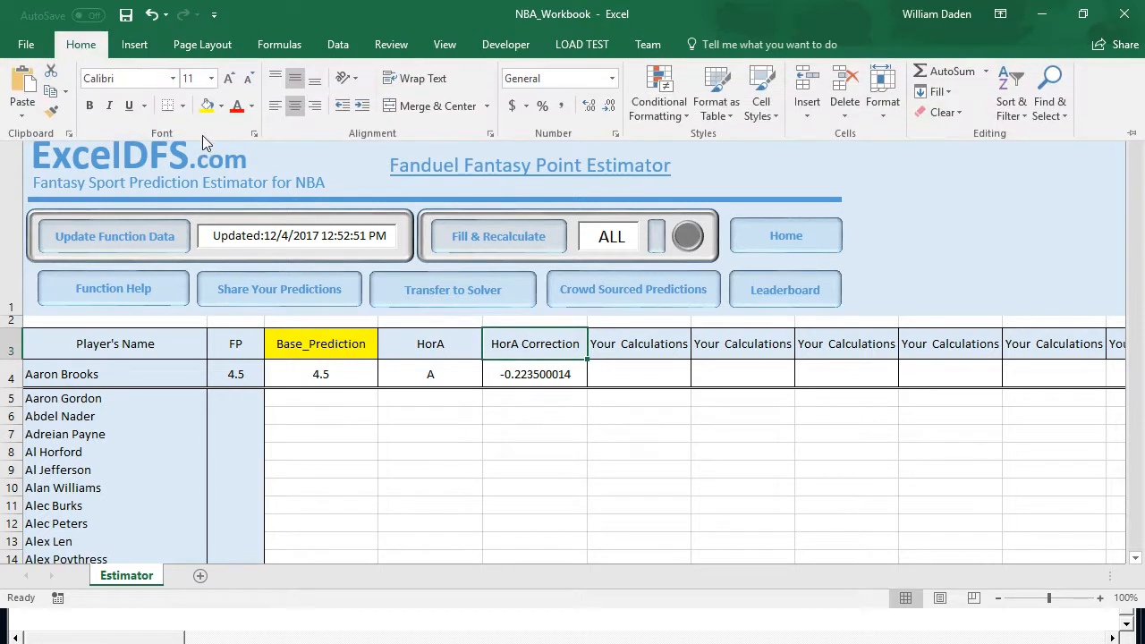
click(206, 105)
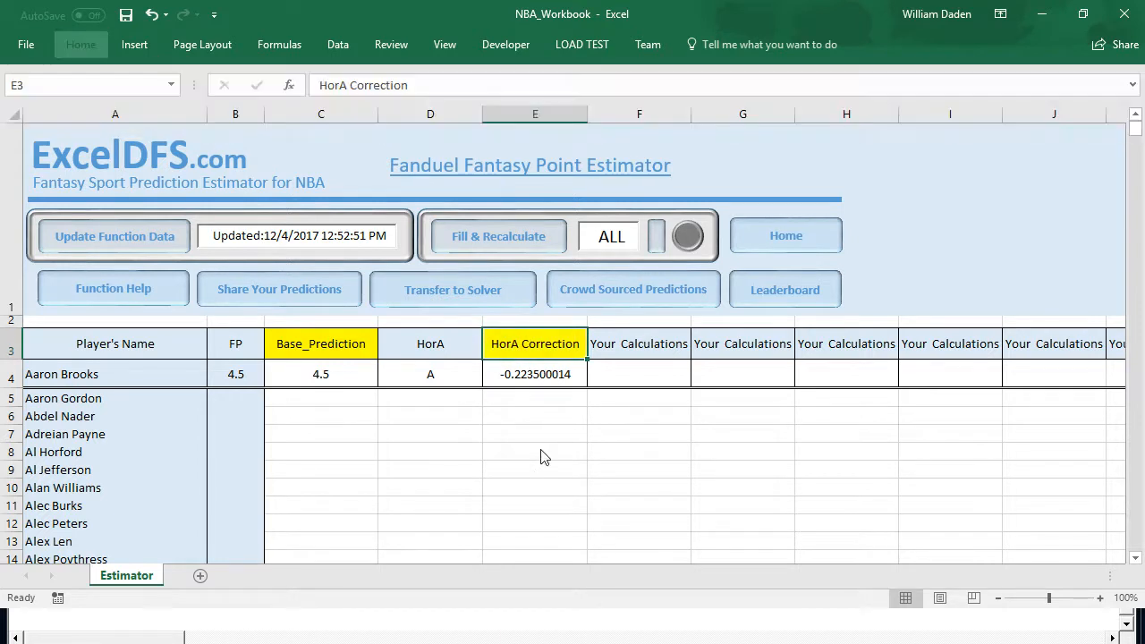
click(528, 422)
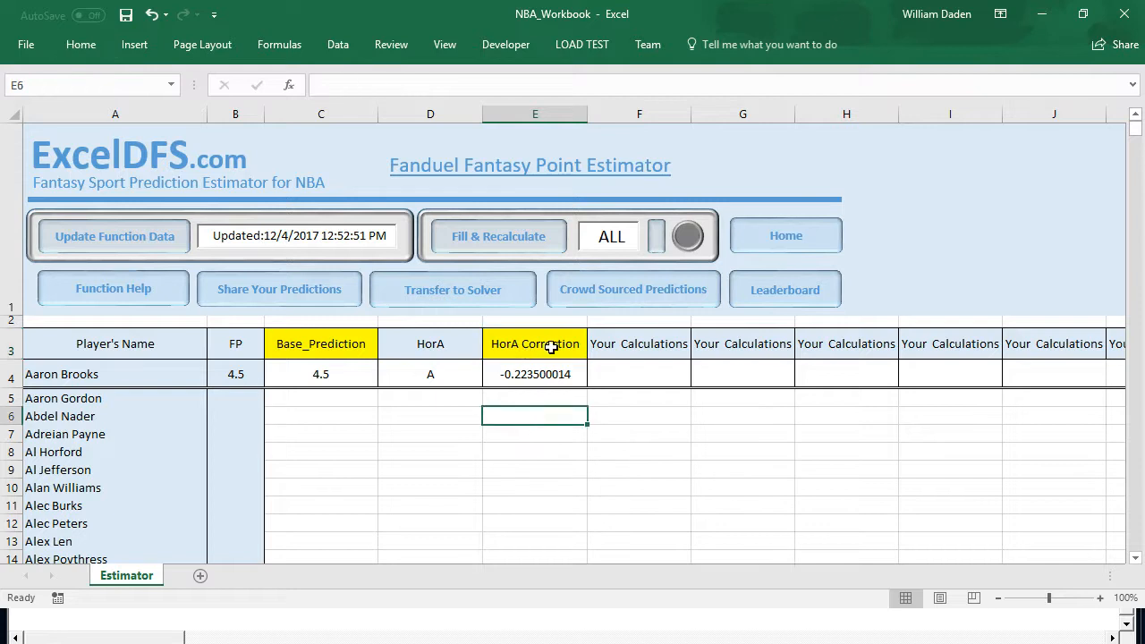
Change the FP formula in cell B4 to =C4+E4 so it adds the correction to the base prediction.
click(229, 369)
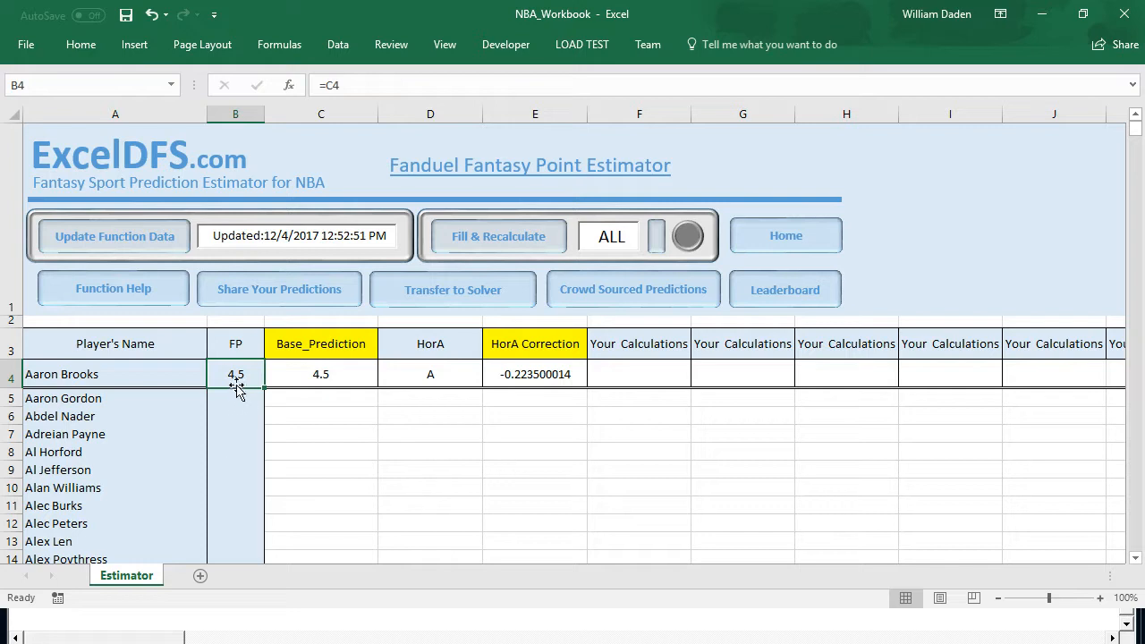
text(=)
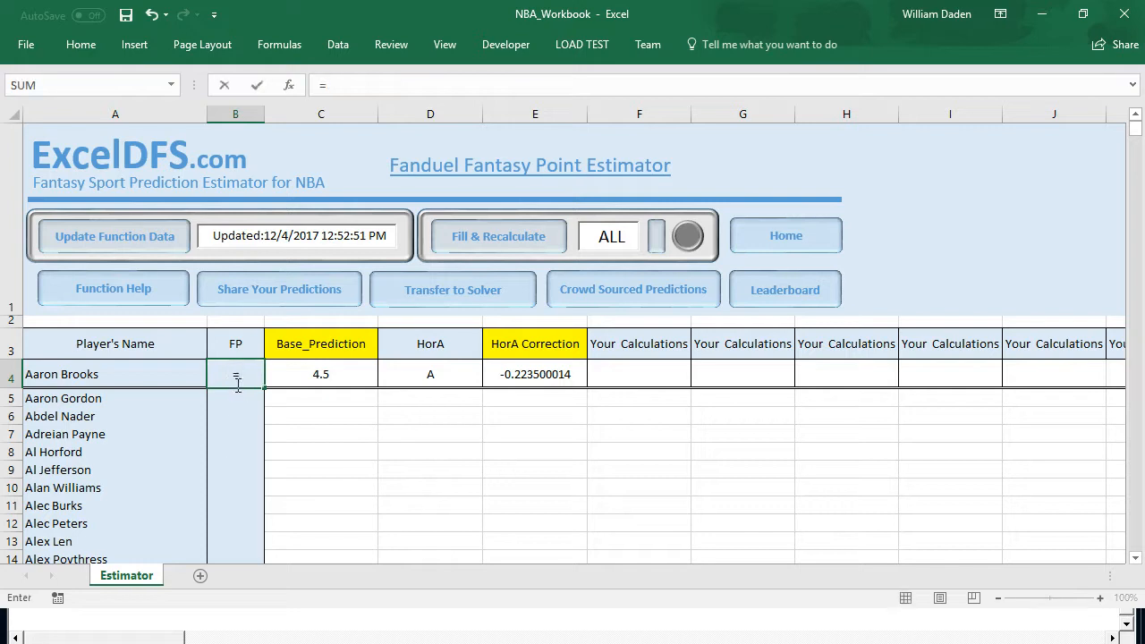
click(322, 375)
text(+)
click(536, 378)
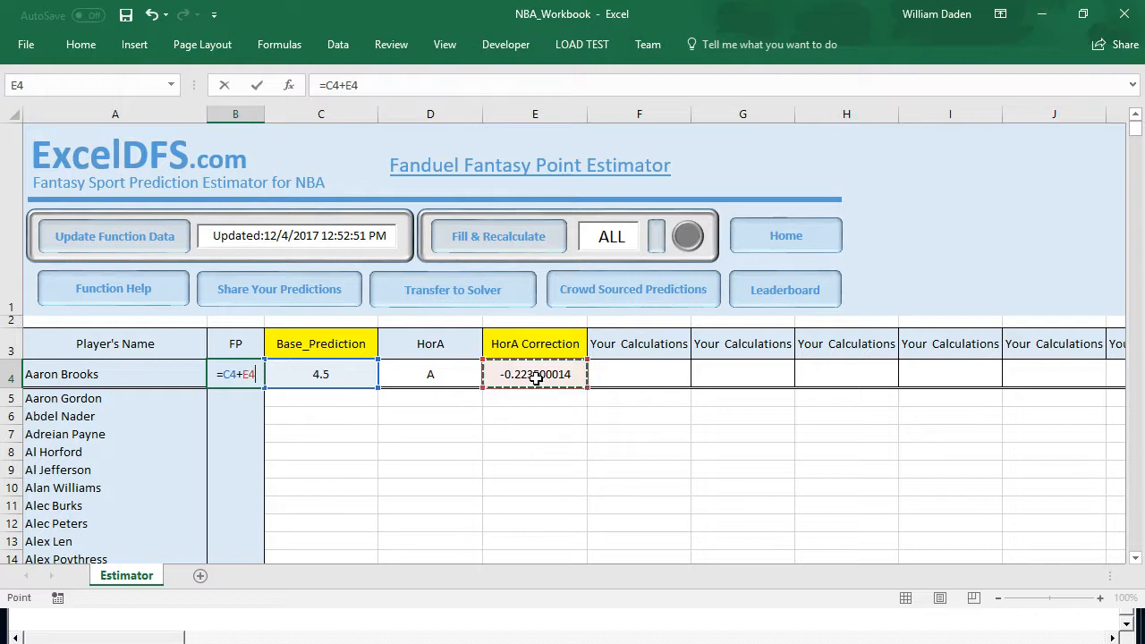
key(Return)
click(524, 469)
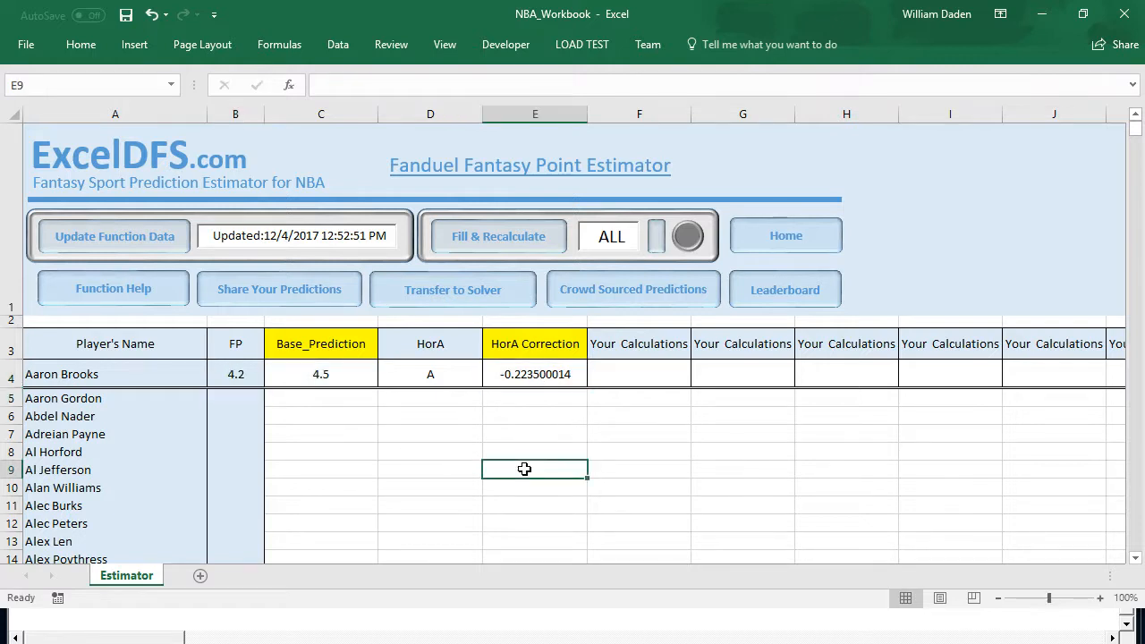
Fill and recalculate the estimator for 20 players and check the predictions and corrections in rows 6 and 18.
click(659, 242)
click(510, 240)
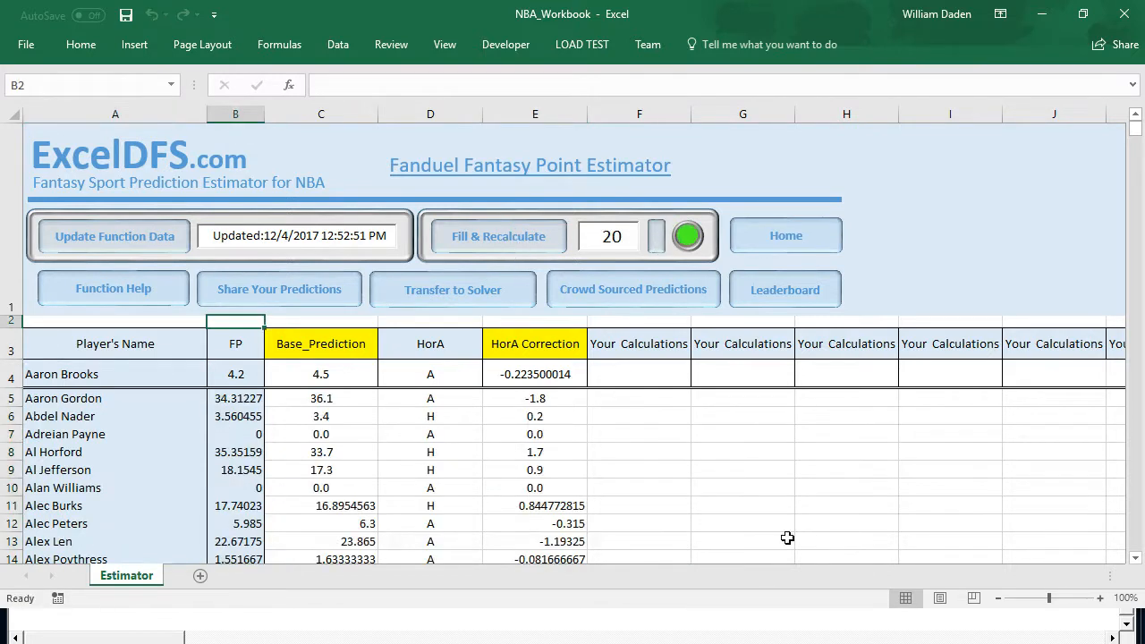
click(1136, 559)
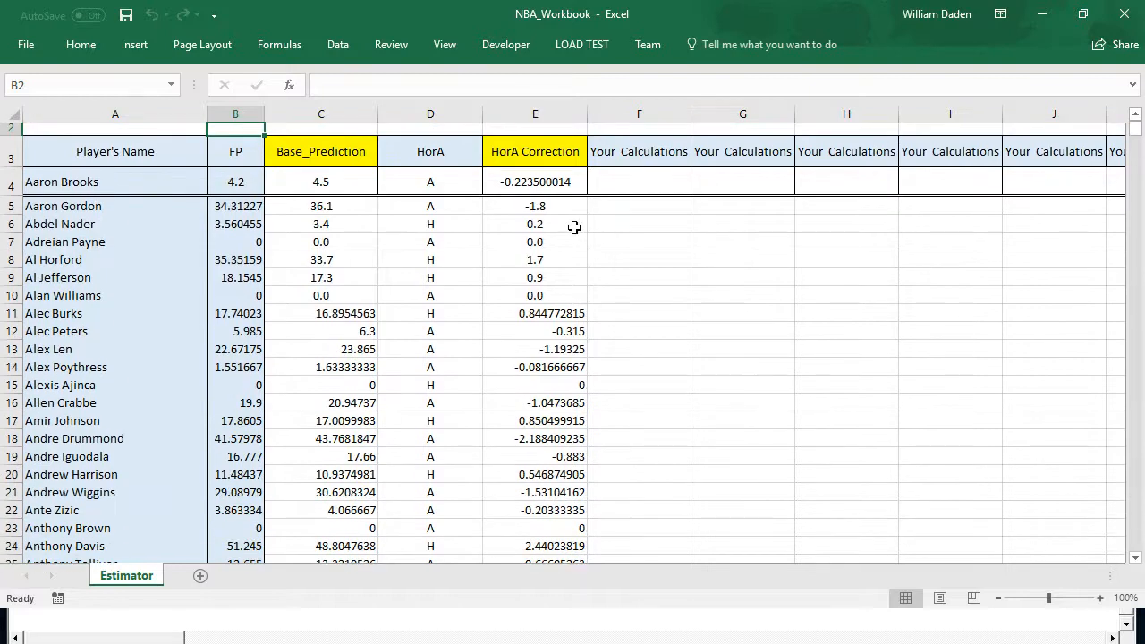
click(435, 229)
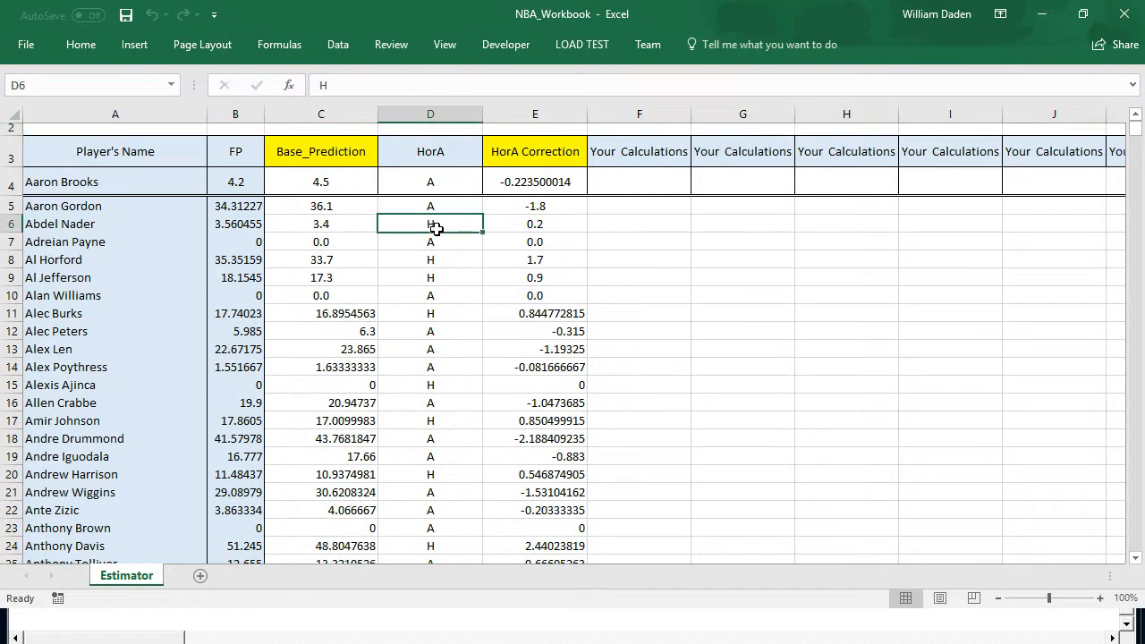
click(545, 225)
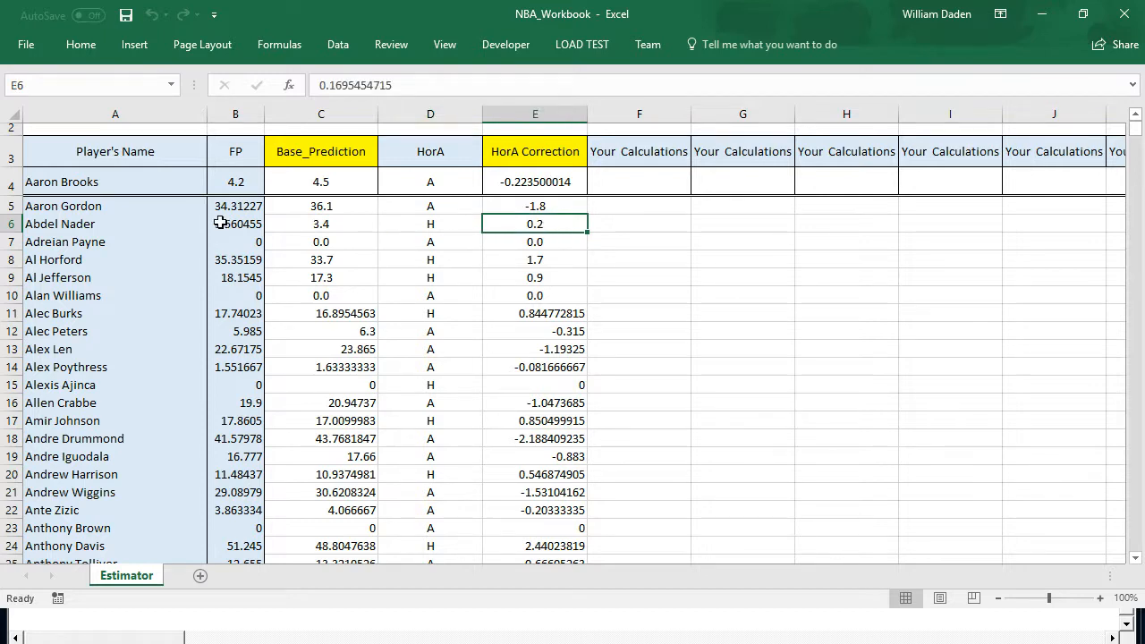
click(237, 437)
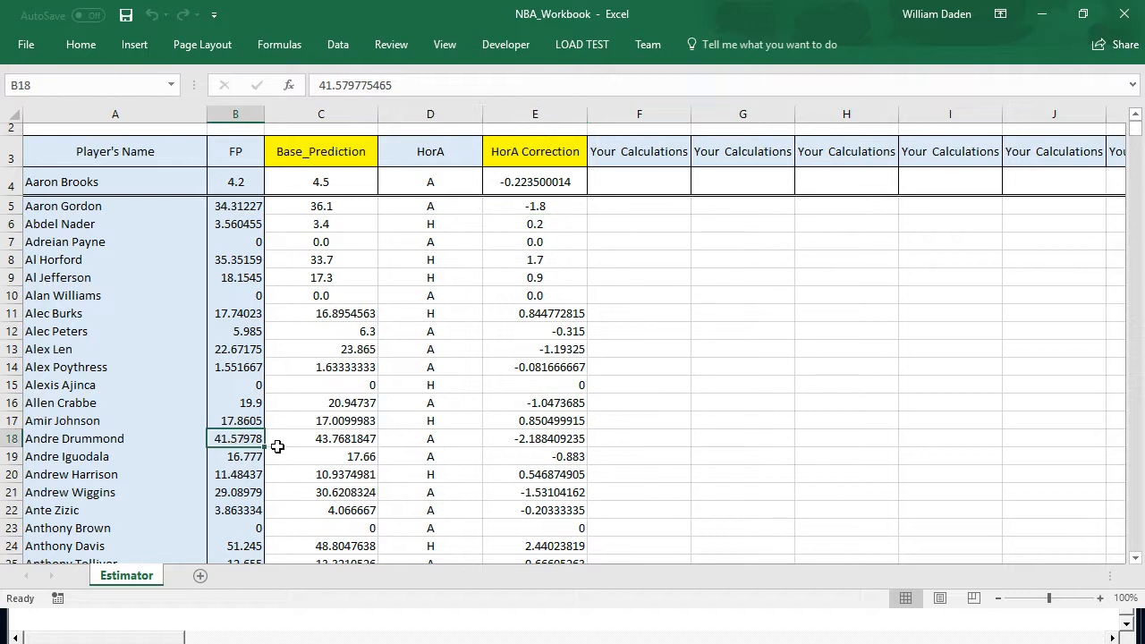
click(342, 440)
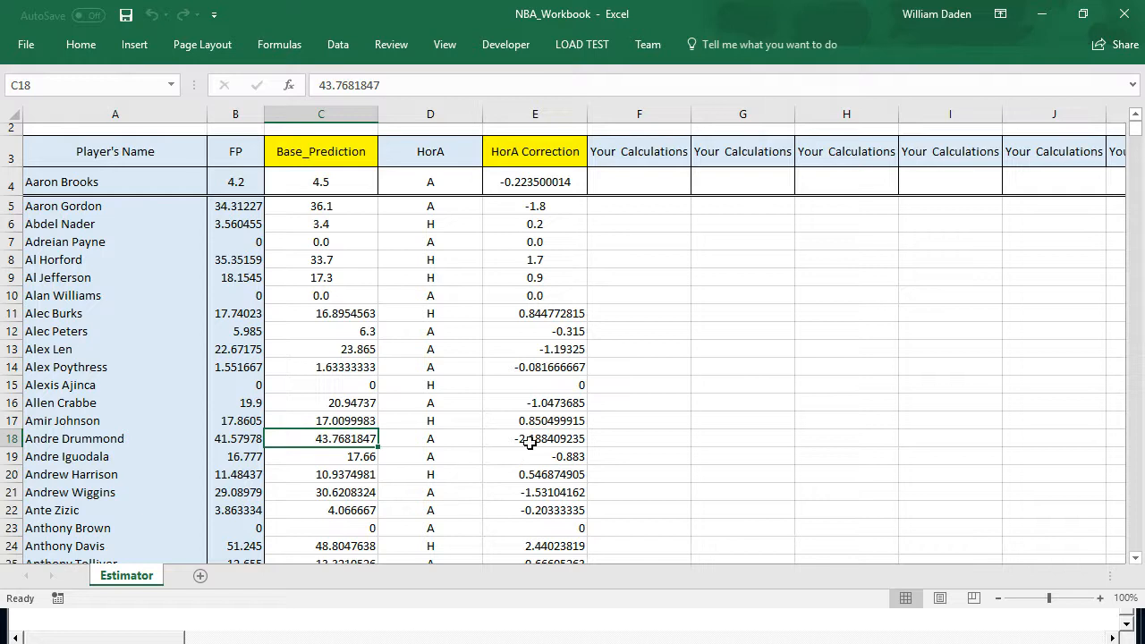
click(646, 436)
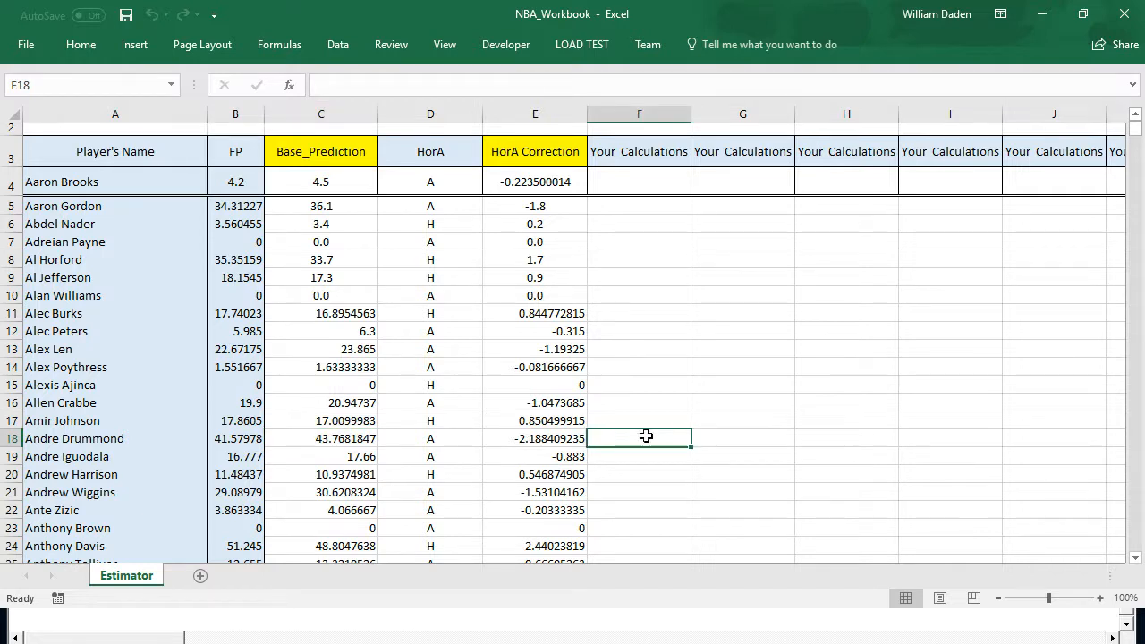
Set the player count to ALL and run Fill & Recalculate for every player, accepting the long calculation.
click(1135, 115)
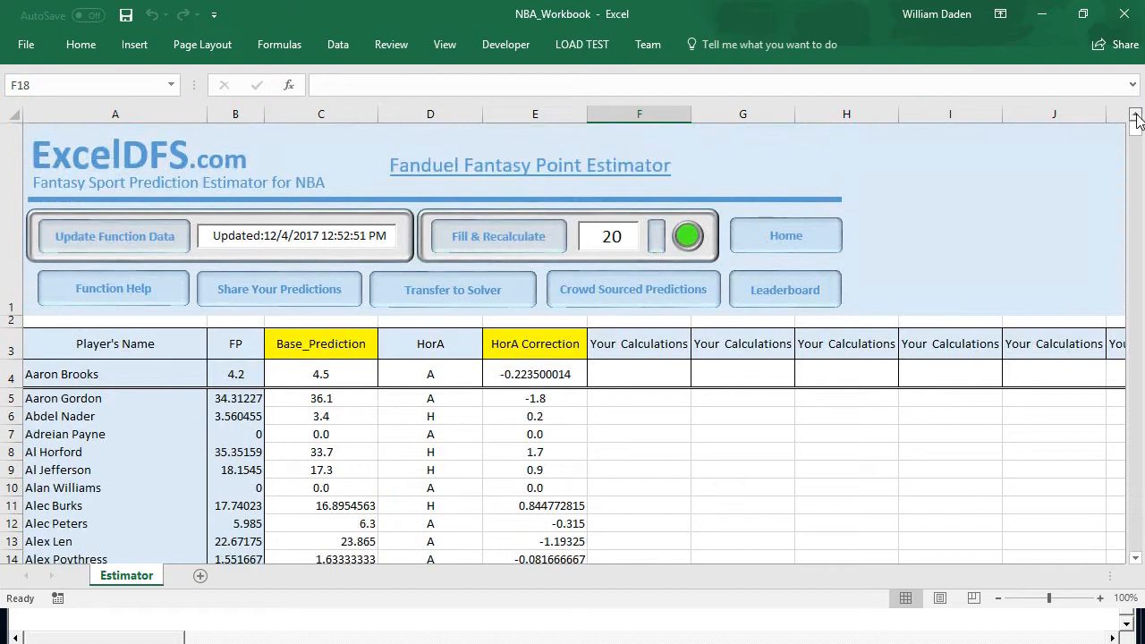
click(659, 242)
click(477, 239)
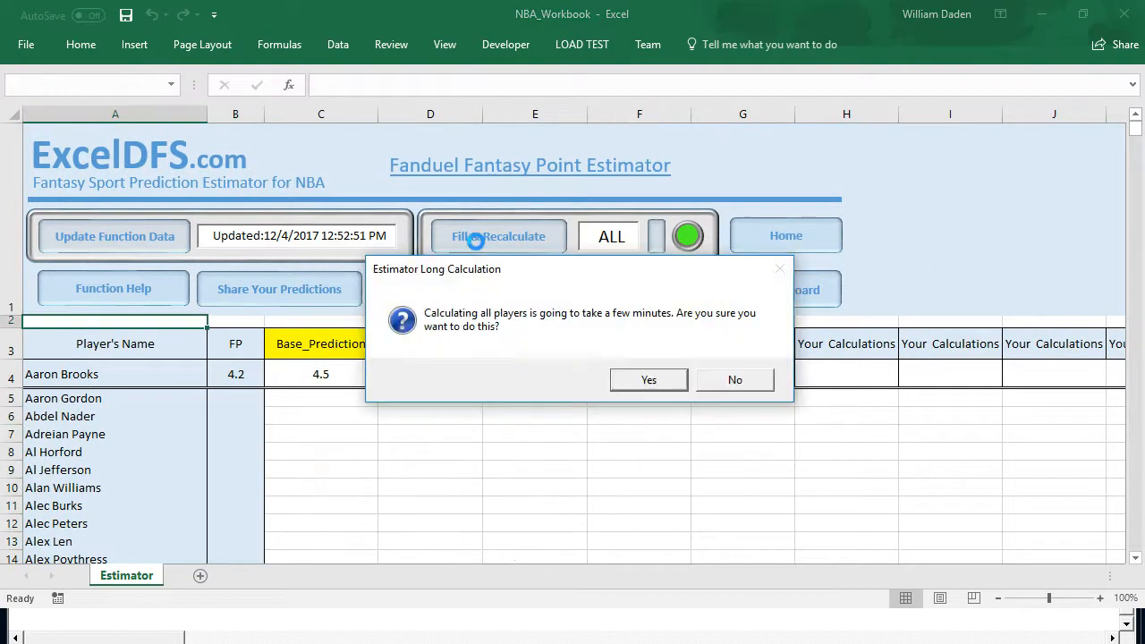
click(643, 380)
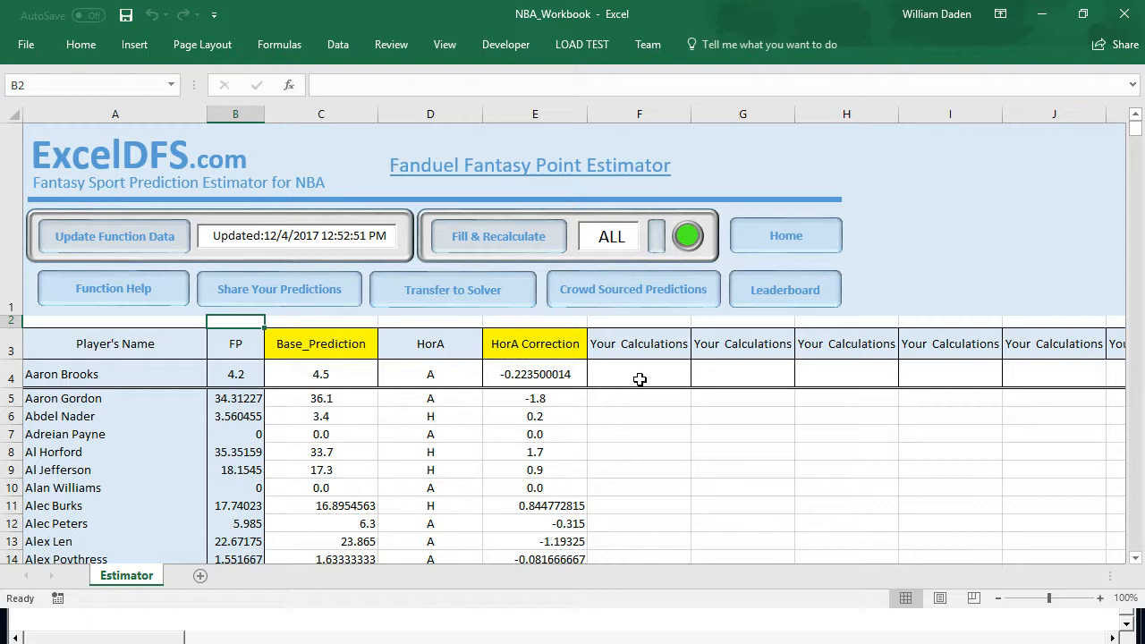
click(633, 464)
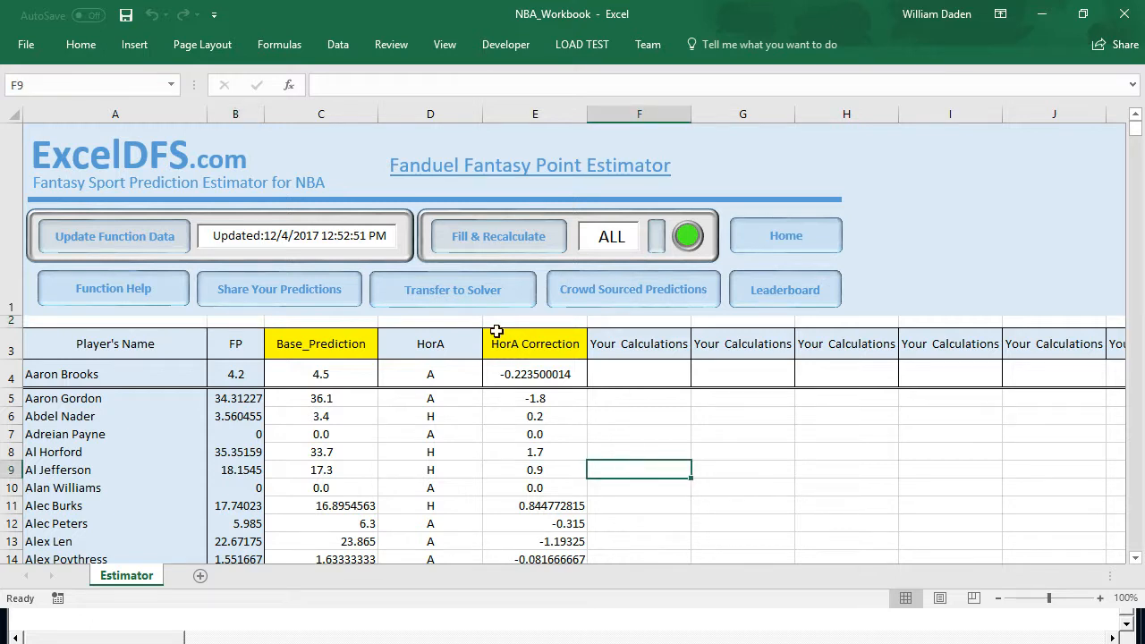
Transfer the recalculated predictions to the Solver and acknowledge the completion message.
click(431, 287)
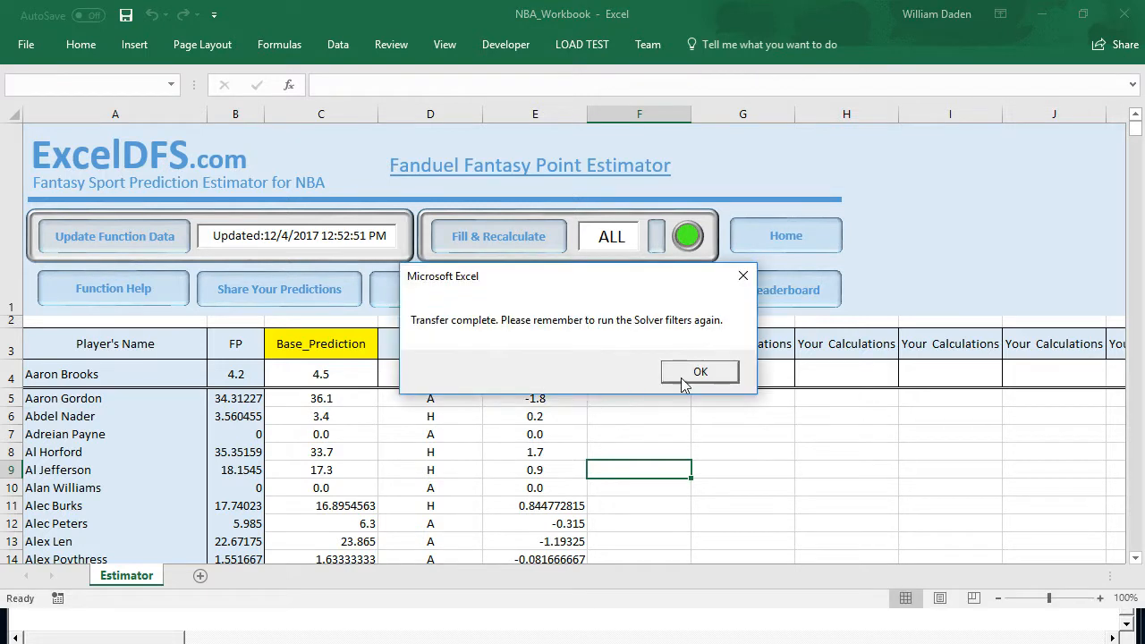
click(682, 375)
click(665, 449)
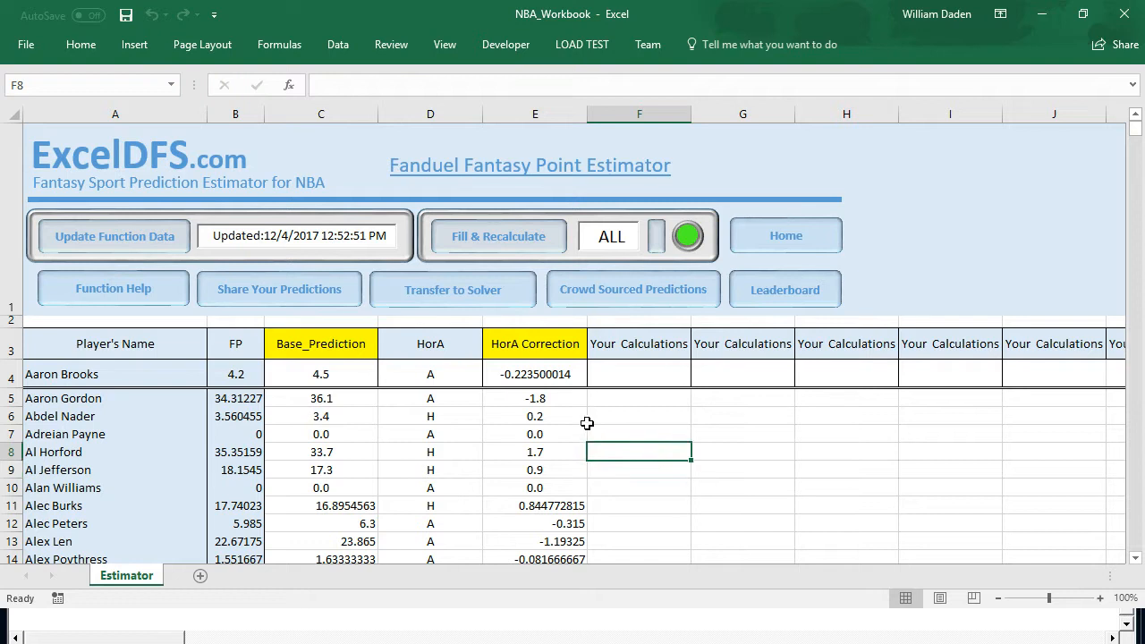
Clear the correction formula in E4 and replace the HorA Correction header in E3 with a copy of the Your Calculations header from F3.
click(538, 348)
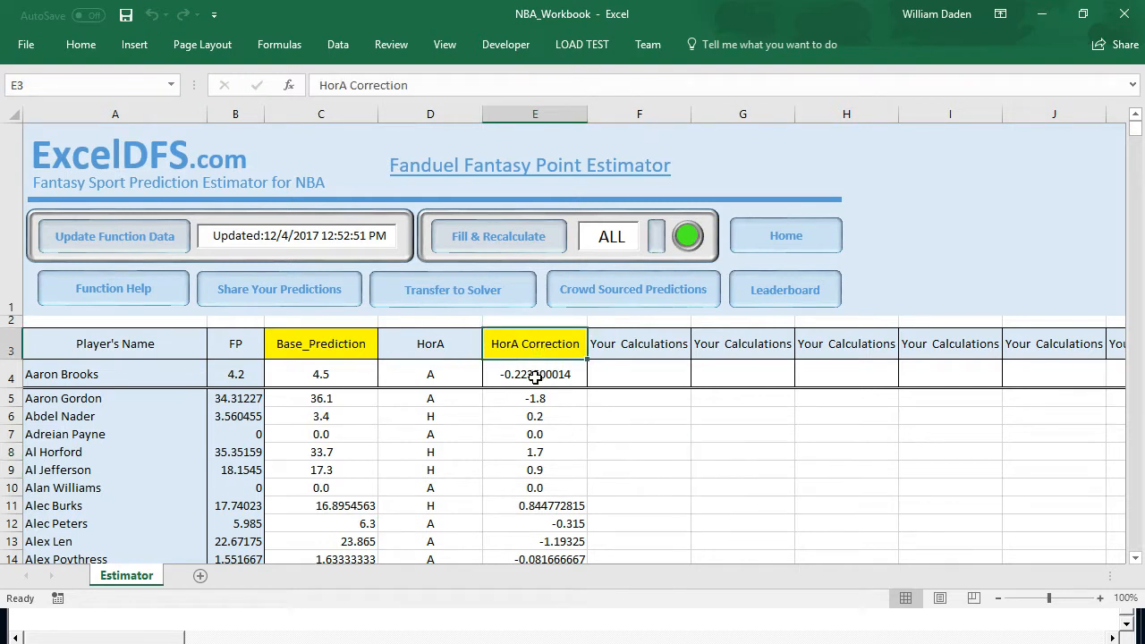
click(535, 377)
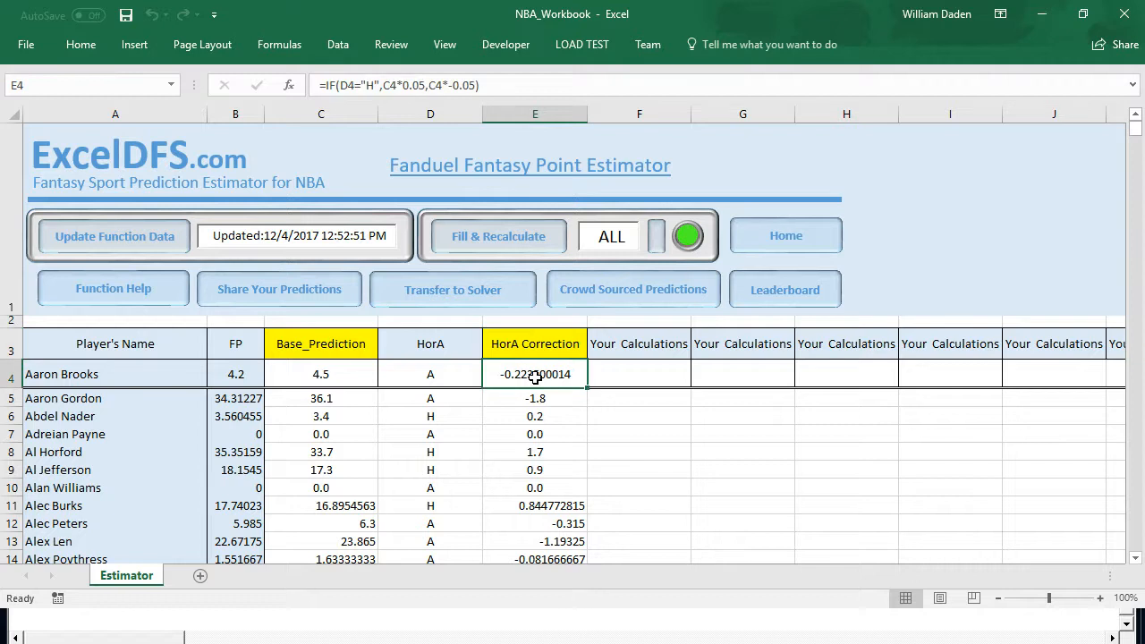
key(Delete)
click(544, 344)
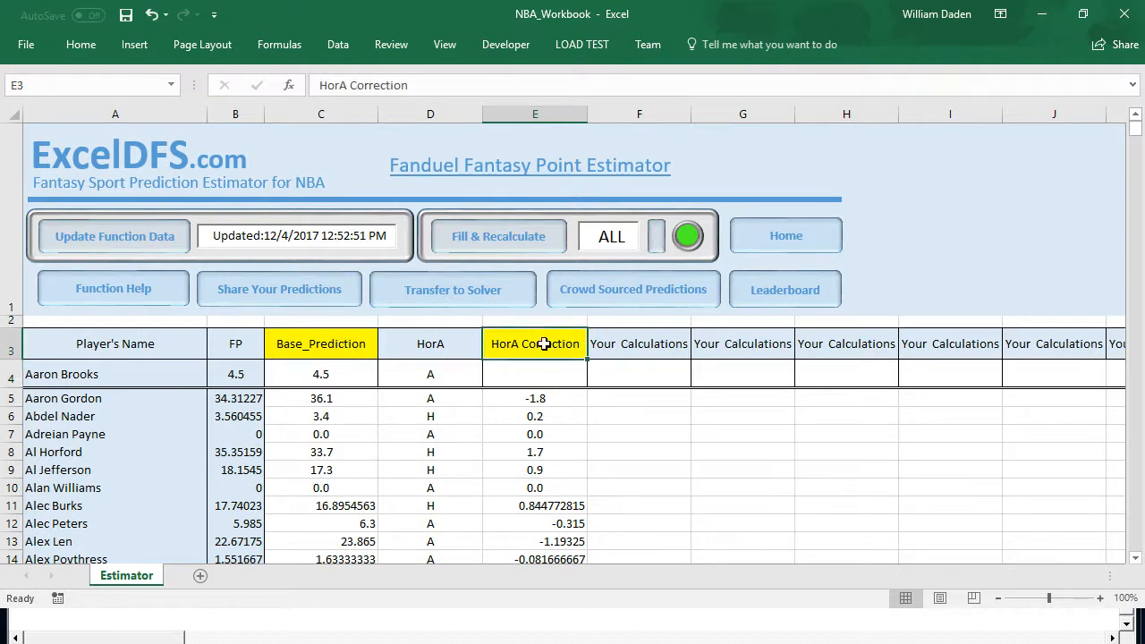
click(625, 338)
key(ctrl+c)
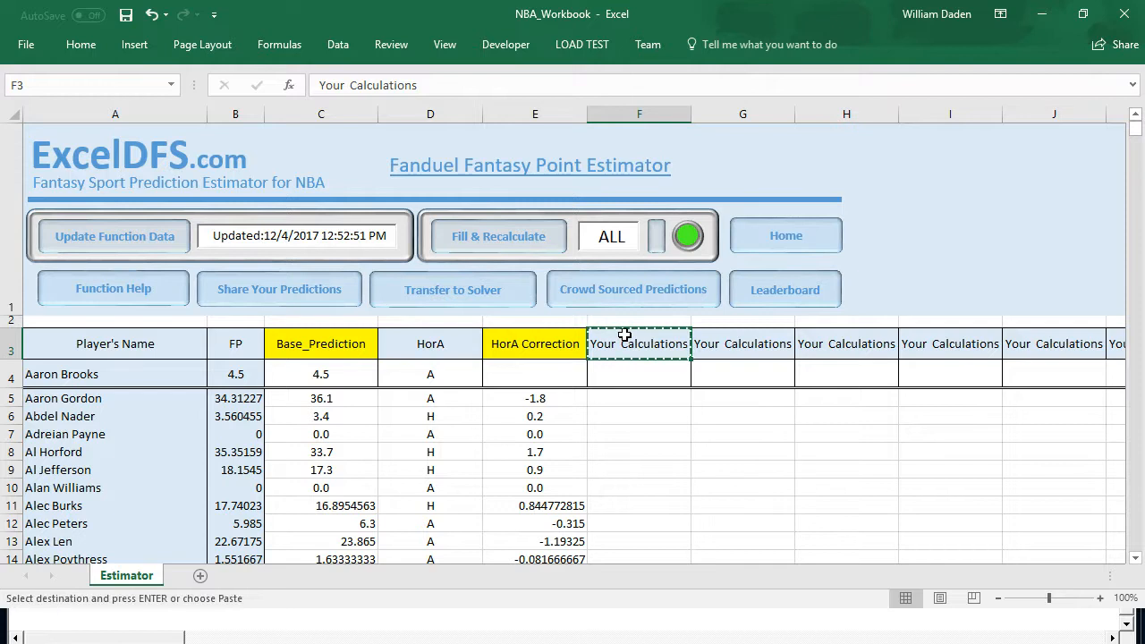
click(525, 345)
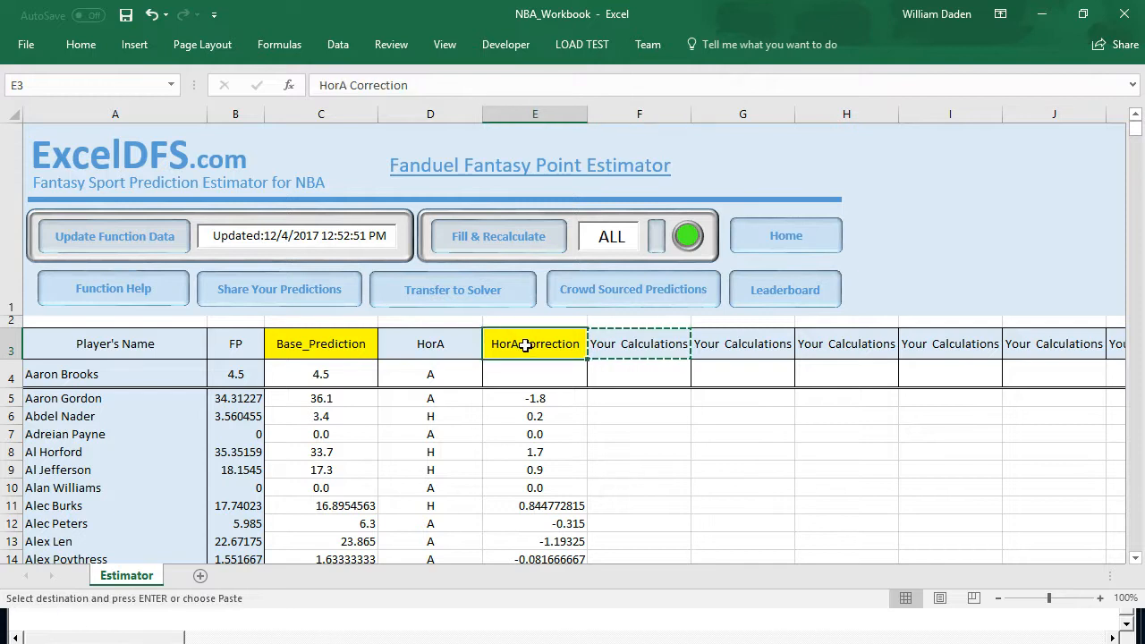
key(ctrl+v)
click(638, 414)
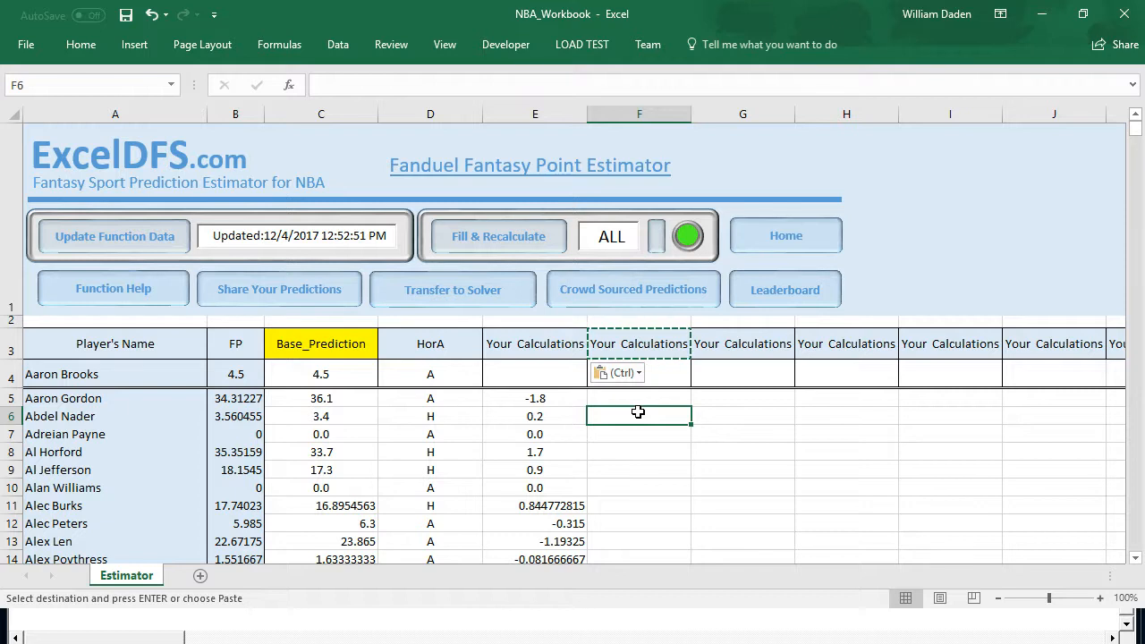
Narrow columns E and F and enter the headers PG in E3 and C in F3.
drag(587, 116, 555, 115)
click(517, 344)
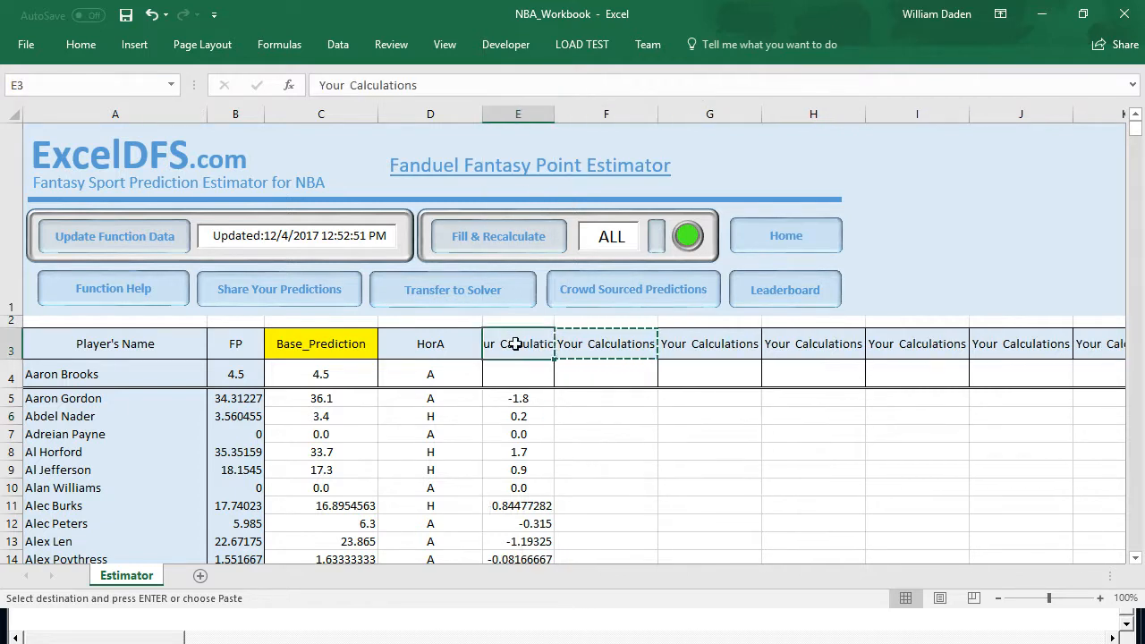
key(Delete)
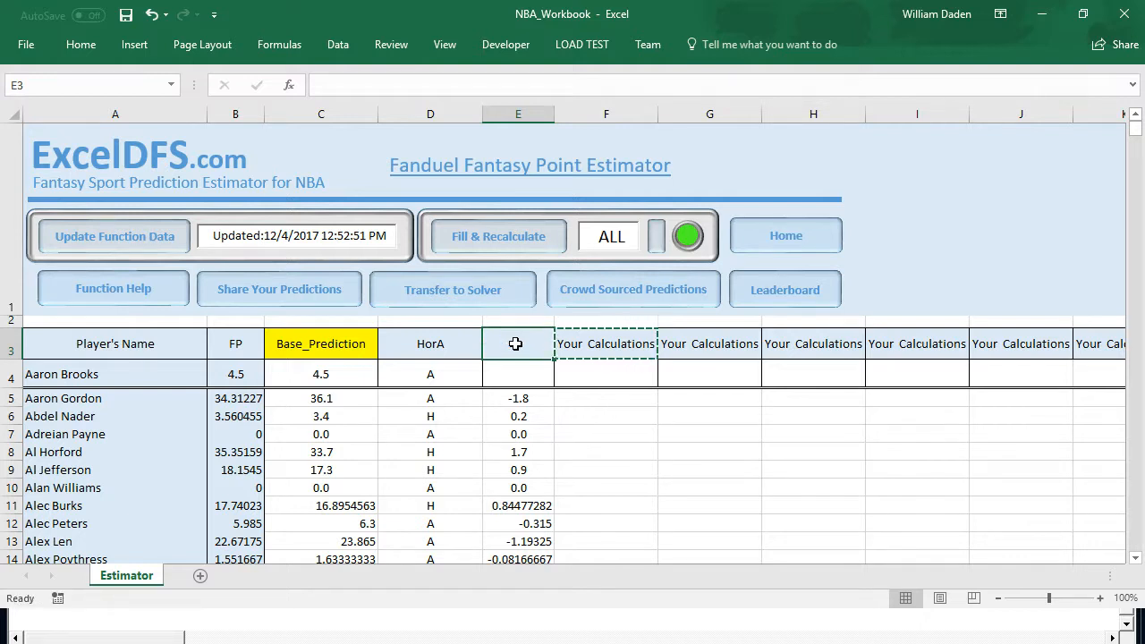
text(PG)
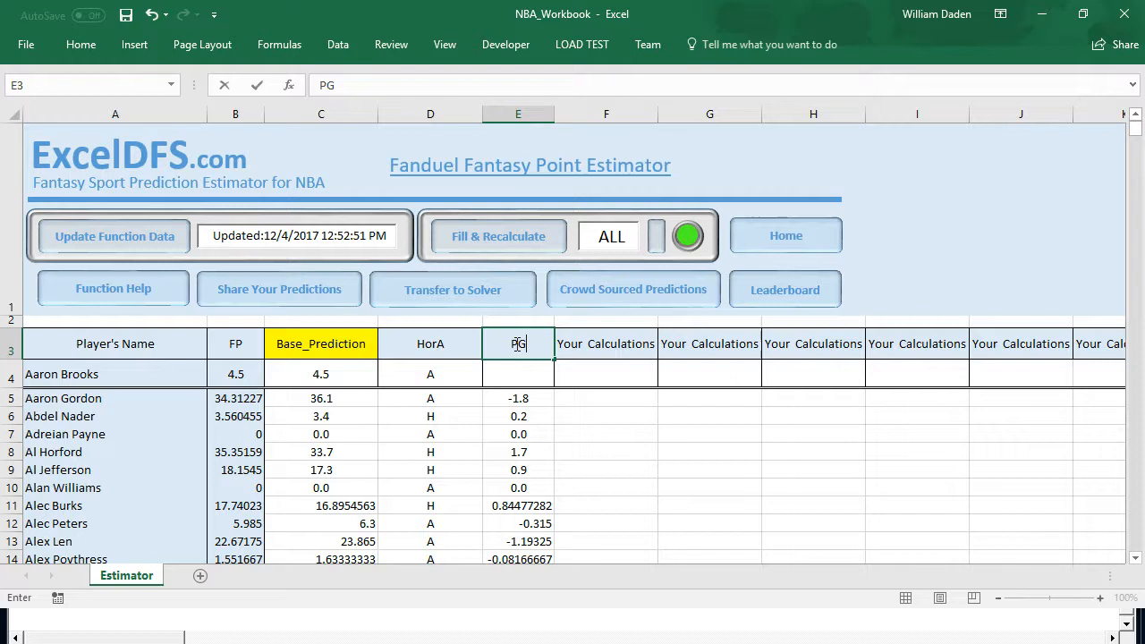
click(591, 355)
key(ctrl+c)
drag(658, 117, 632, 117)
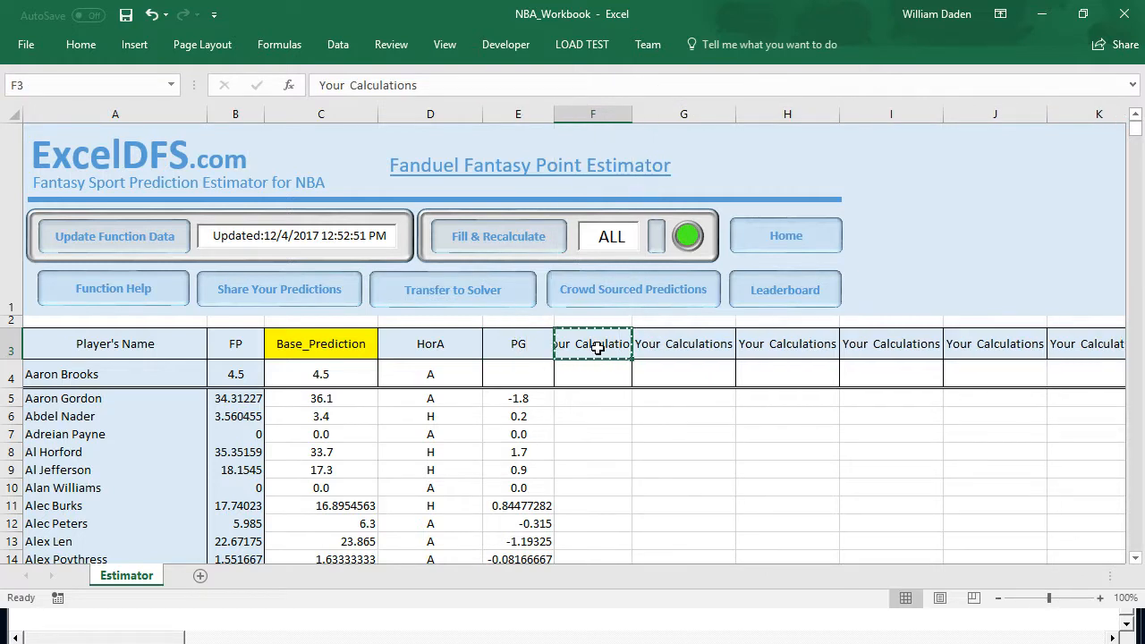
text(C)
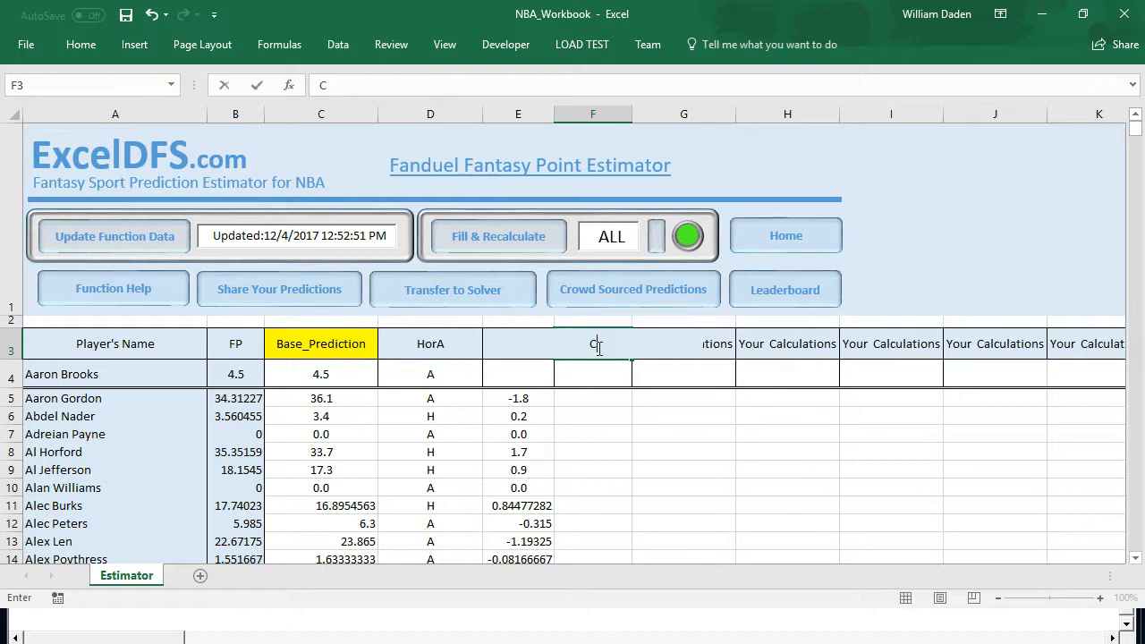
Enter the position headers SG in G3, SF in H3 and PF in I3.
click(665, 373)
click(683, 344)
key(BackSpace)
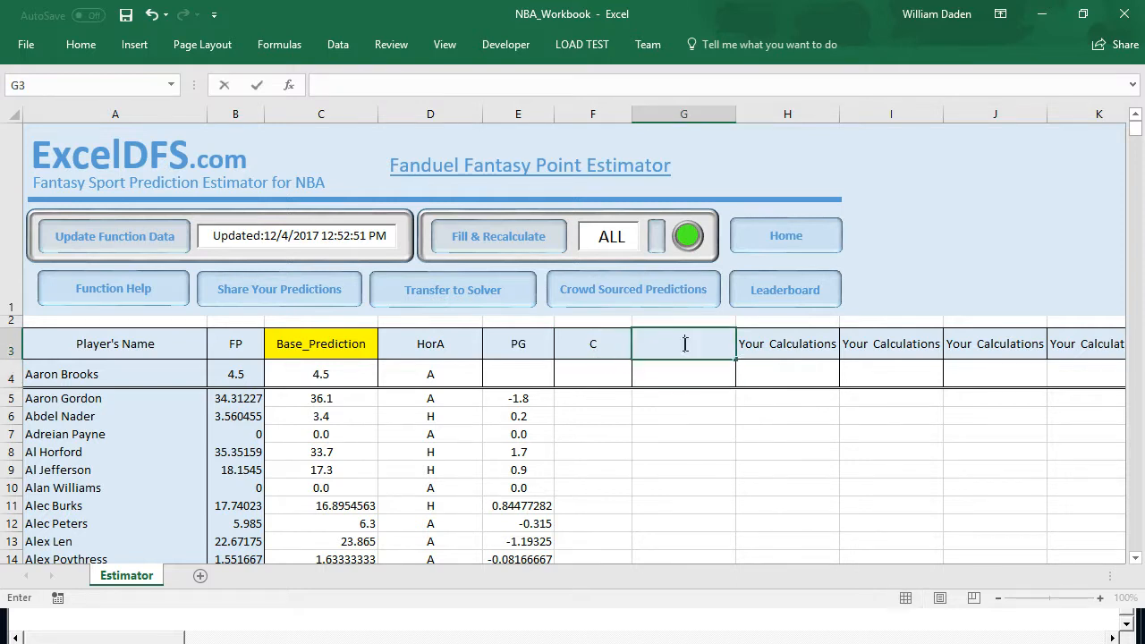
text(SG)
click(798, 349)
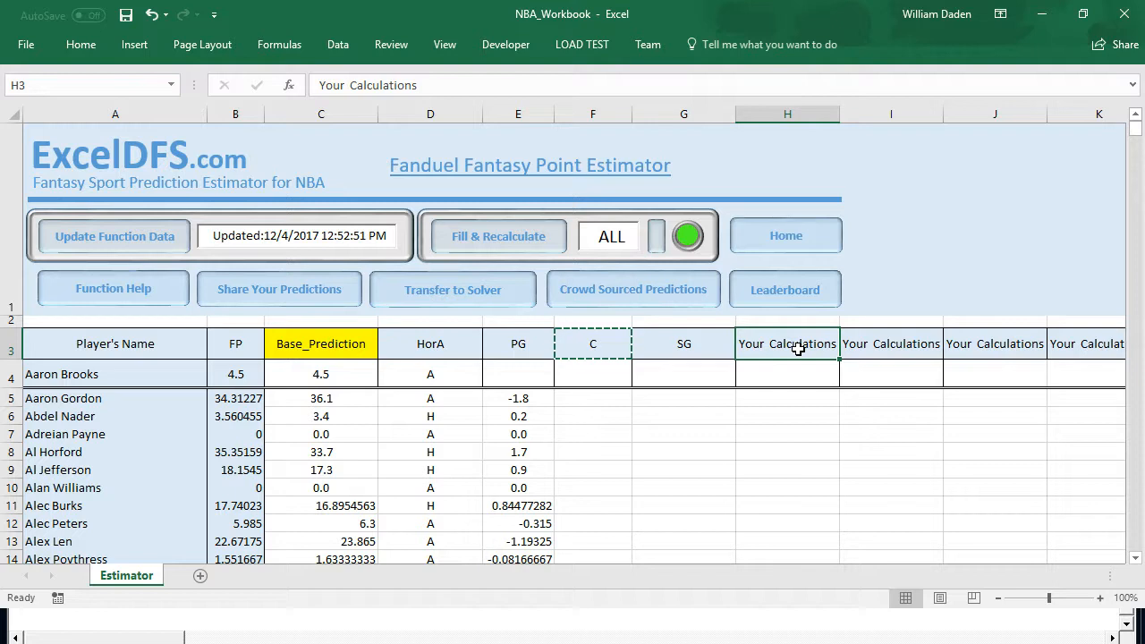
text(SF)
click(884, 341)
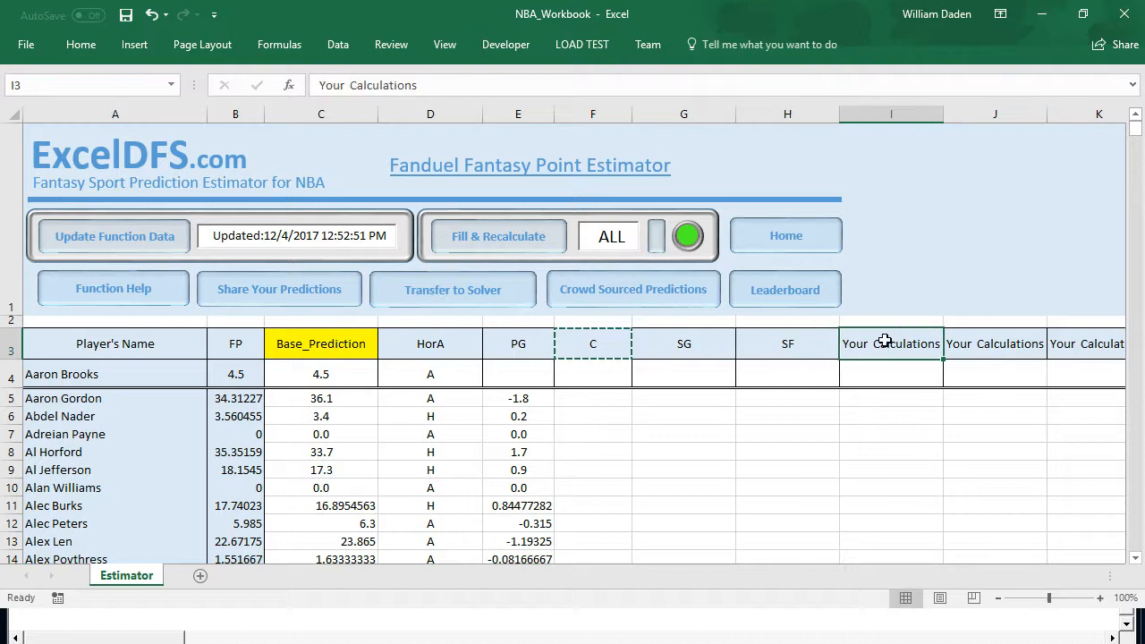
text(PF)
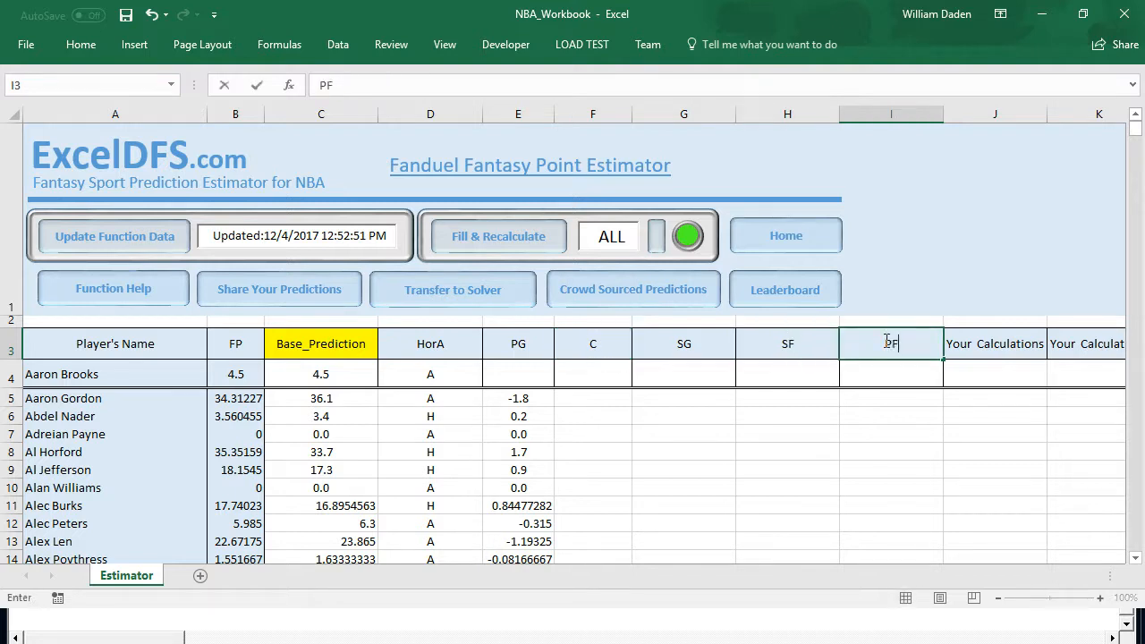
click(800, 420)
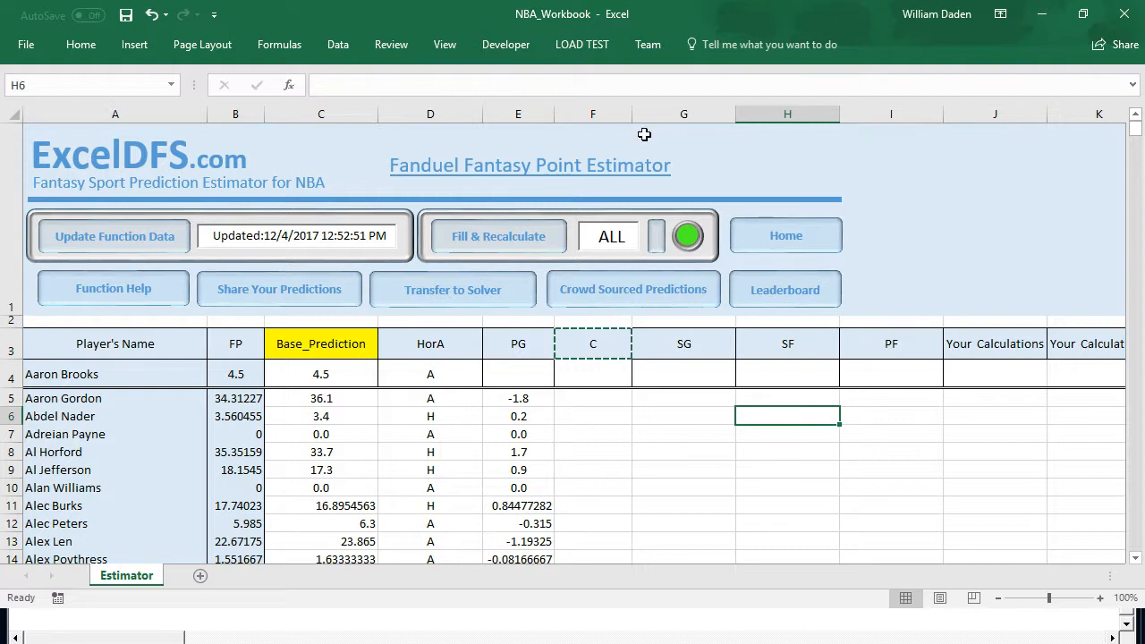
Narrow columns F, G, H and I to suit their short position headers.
drag(631, 113, 618, 113)
drag(722, 114, 685, 114)
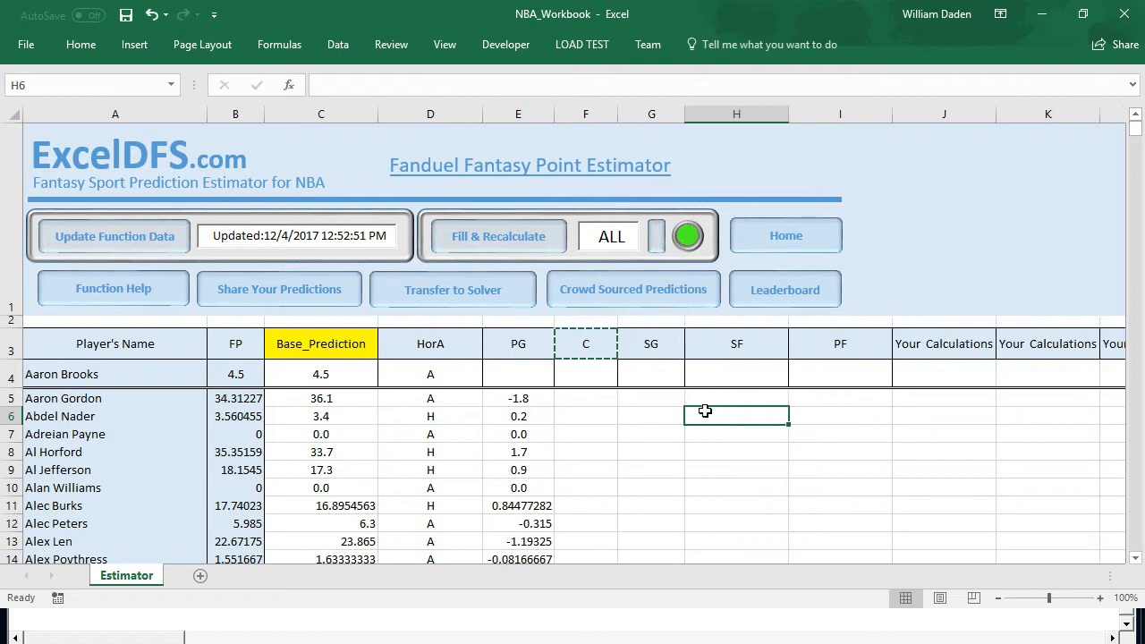
click(720, 381)
drag(789, 114, 766, 115)
drag(862, 113, 841, 114)
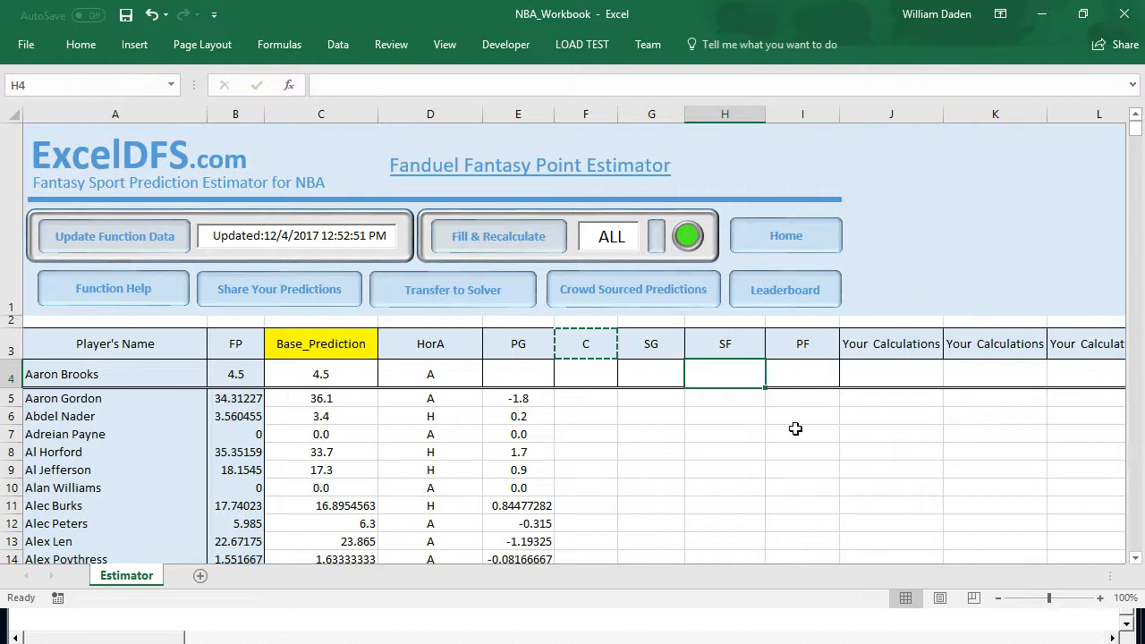
click(796, 430)
click(730, 398)
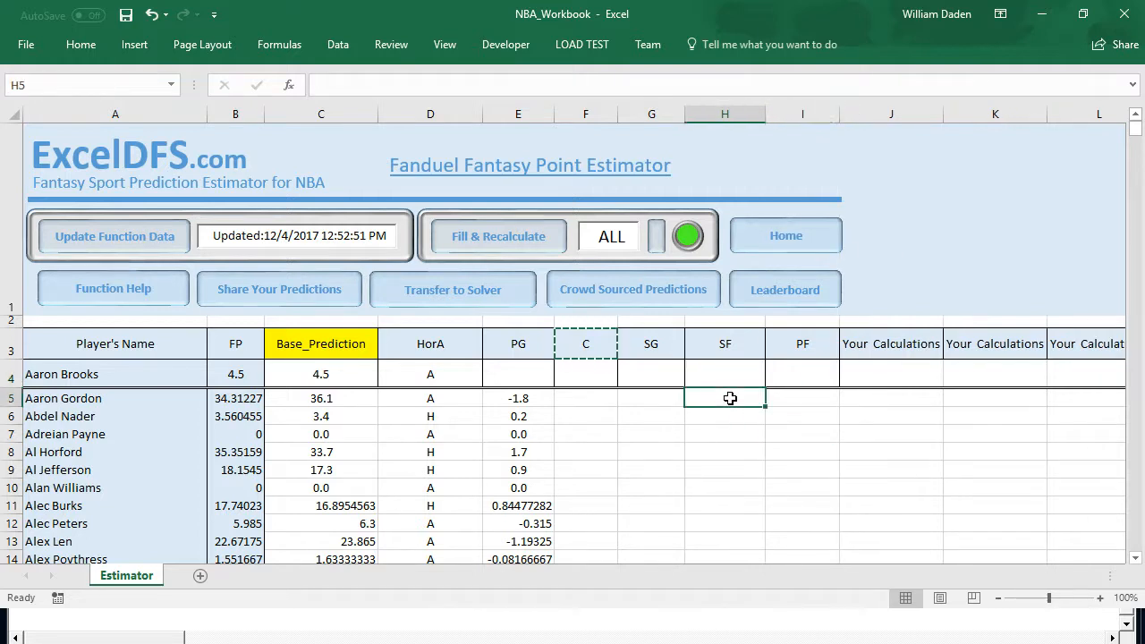
click(674, 429)
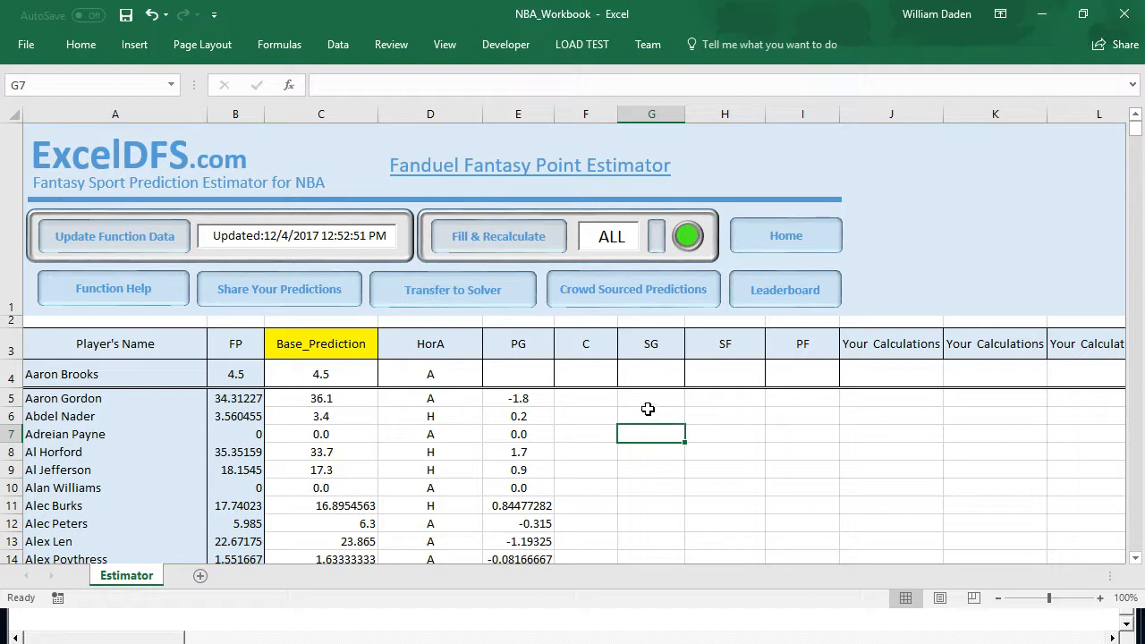
click(597, 369)
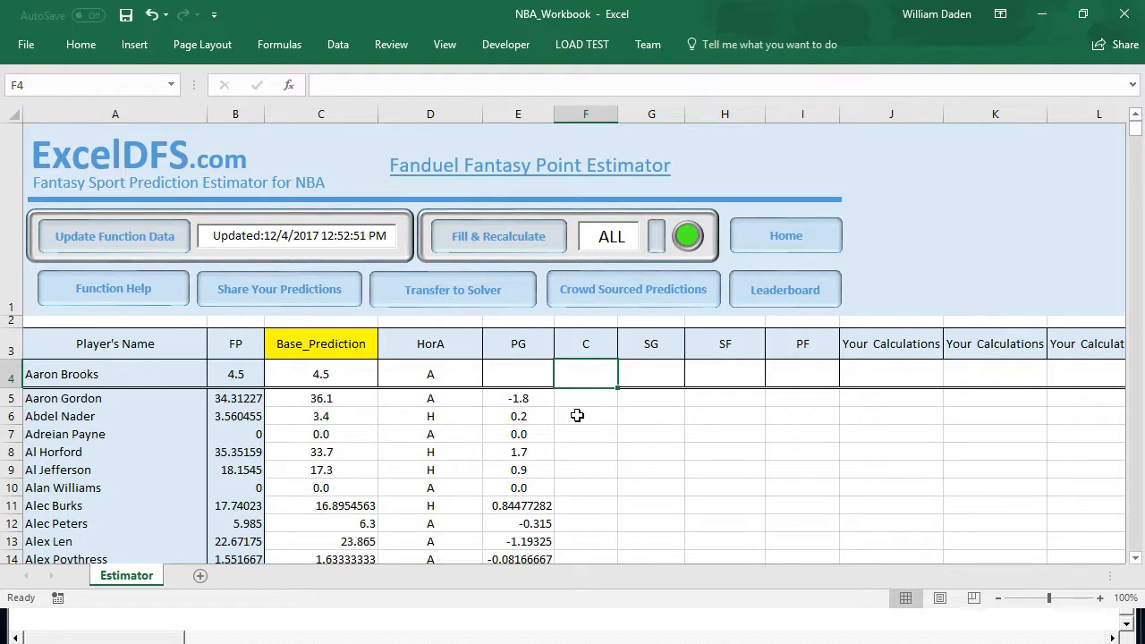
click(519, 379)
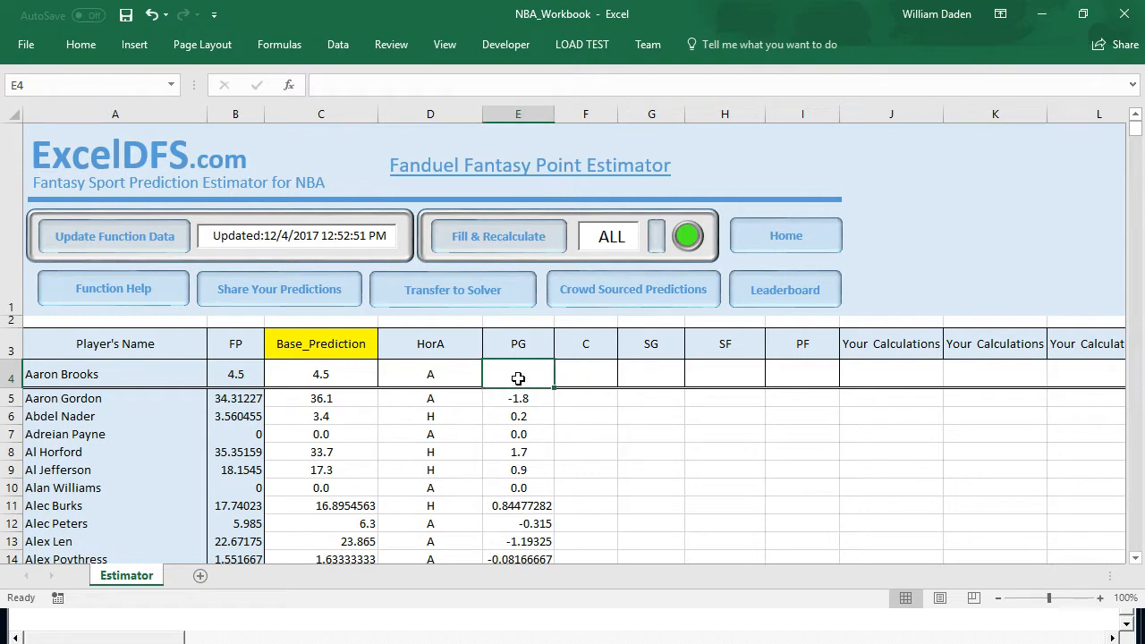
Copy the five position headers from E3:I3 to F3:J3 and change the header in E3 to Posn.
drag(519, 346, 804, 340)
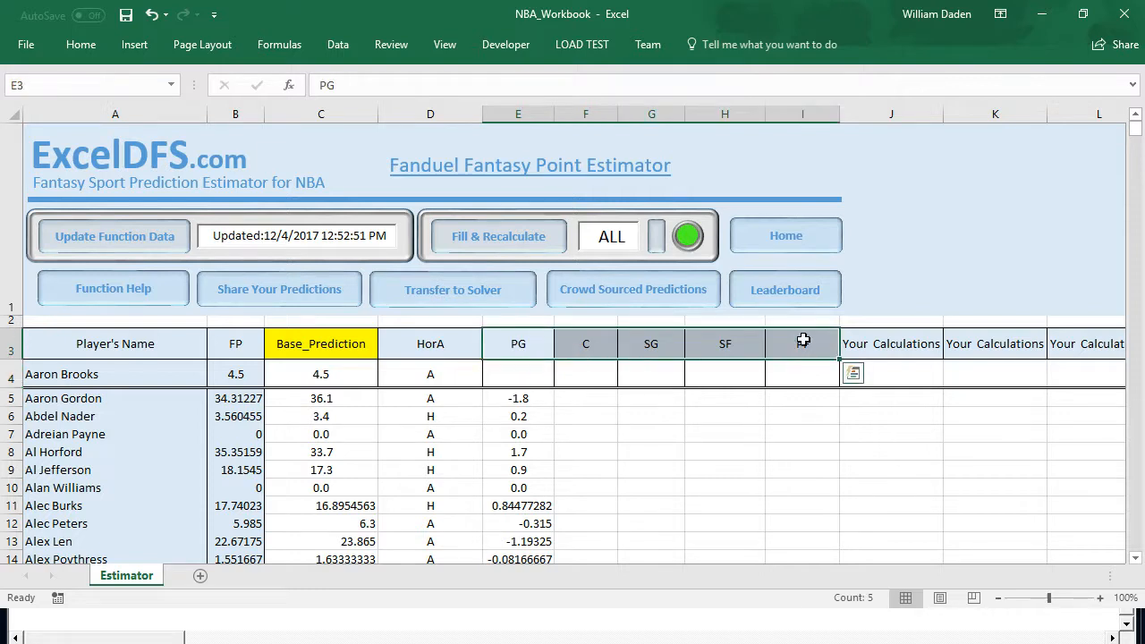
key(ctrl+c)
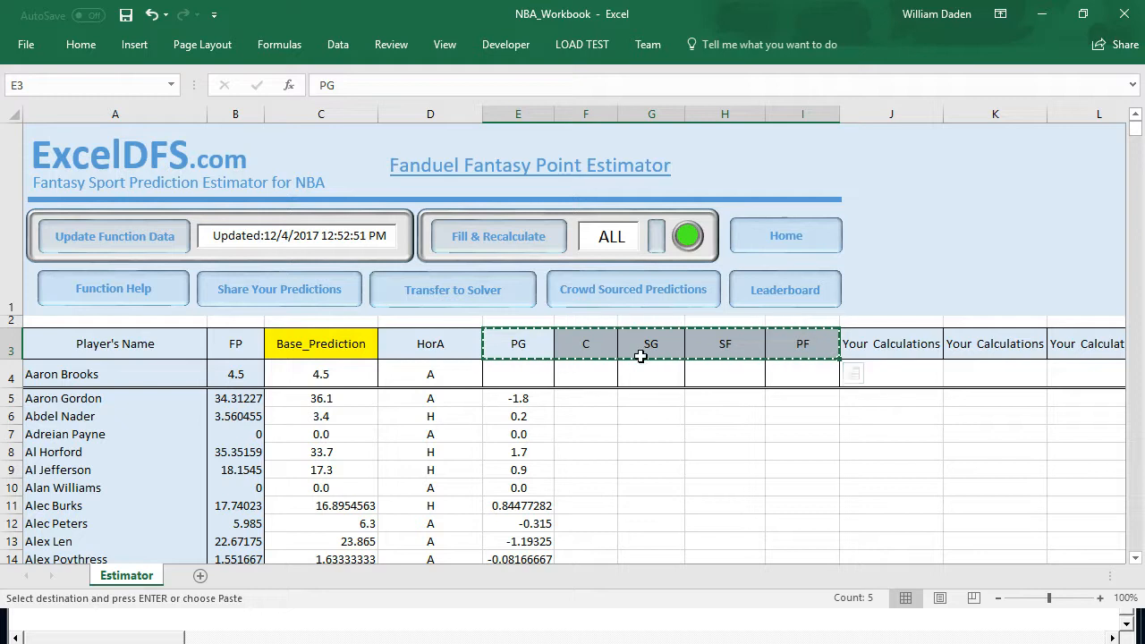
click(591, 344)
key(ctrl+v)
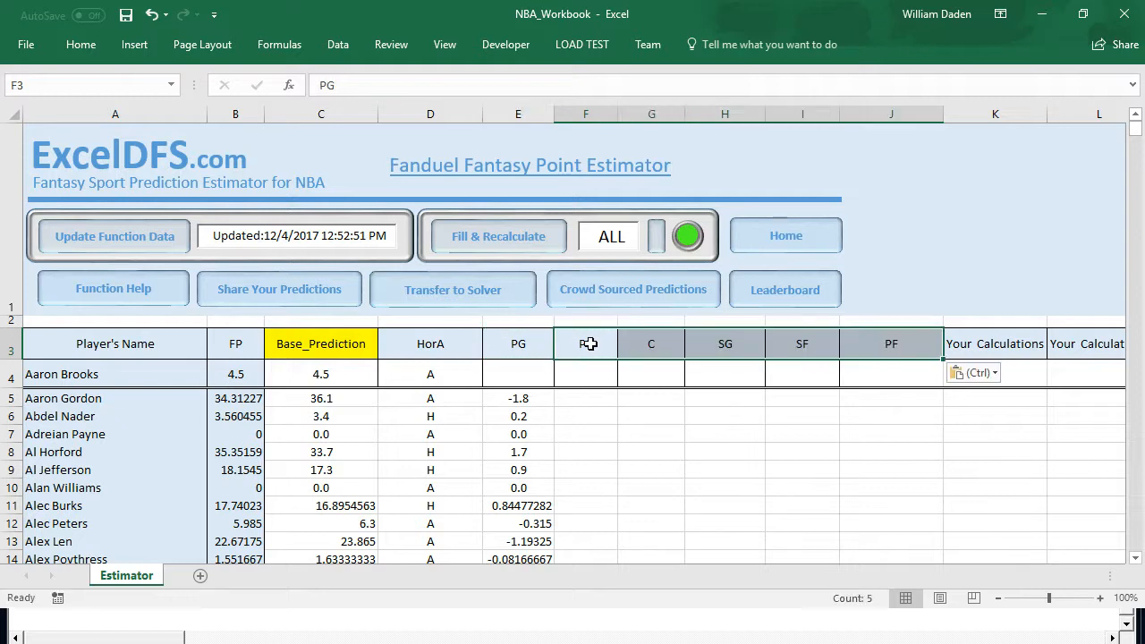
click(591, 399)
click(523, 345)
text(Posn)
click(563, 414)
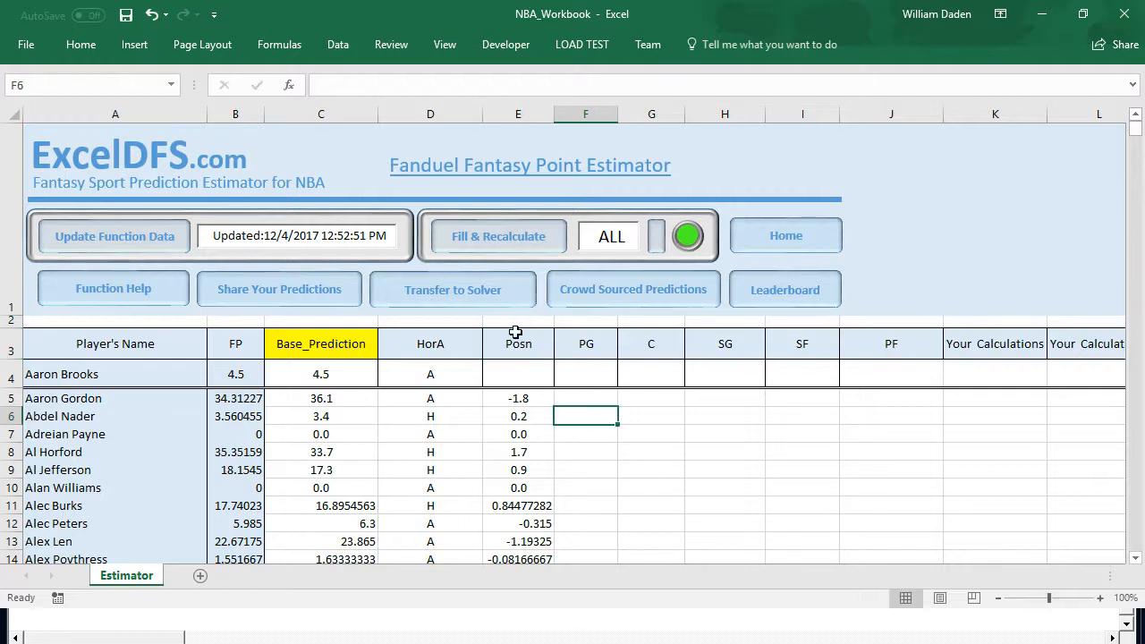
Fill the position headers PG through PF in F3:J3 with dark gold and narrow column J.
drag(584, 344, 893, 341)
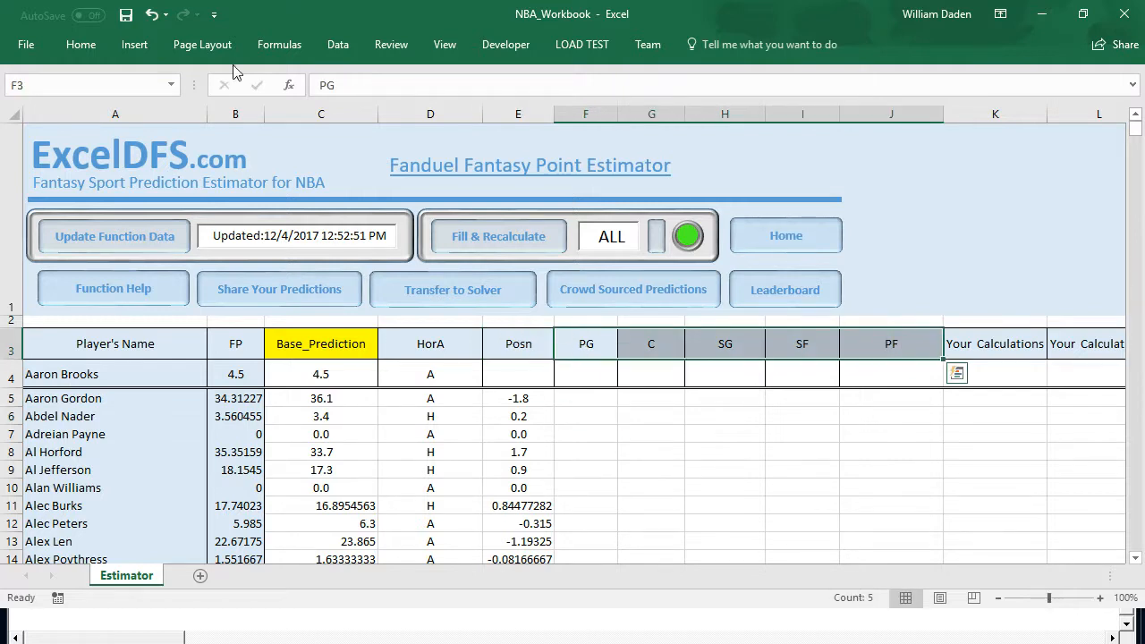
click(81, 46)
click(222, 105)
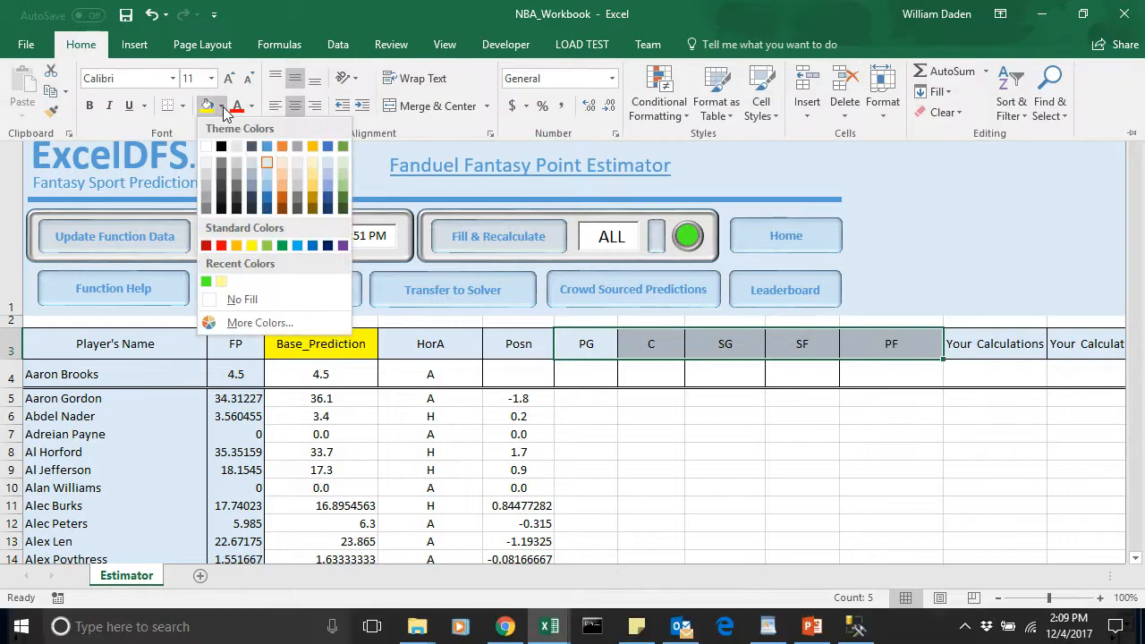
click(309, 194)
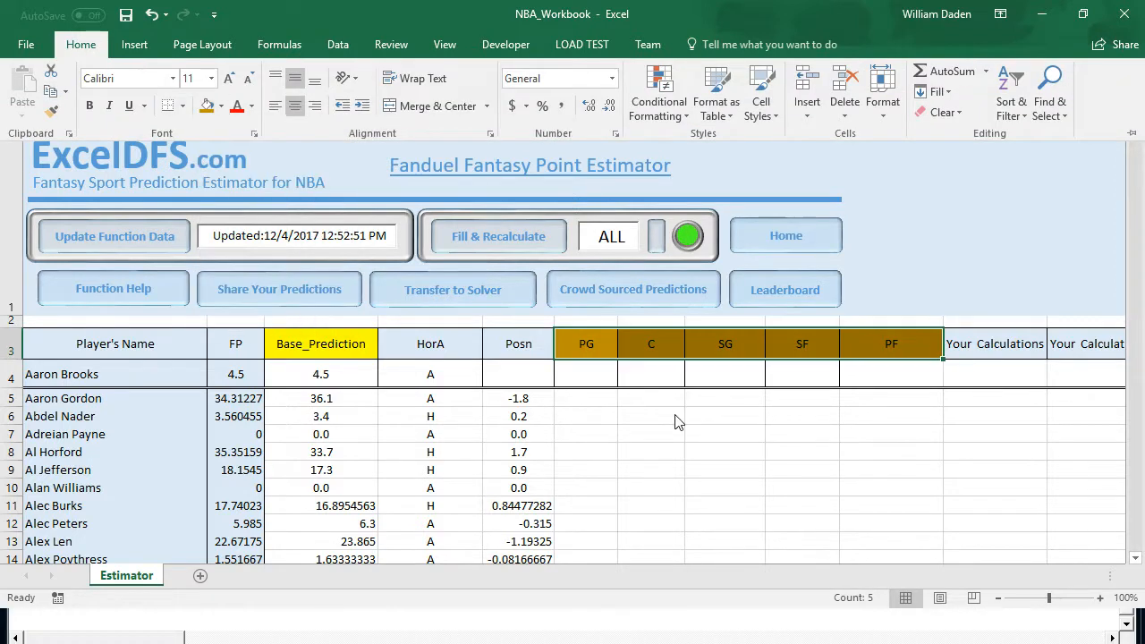
drag(944, 114, 922, 115)
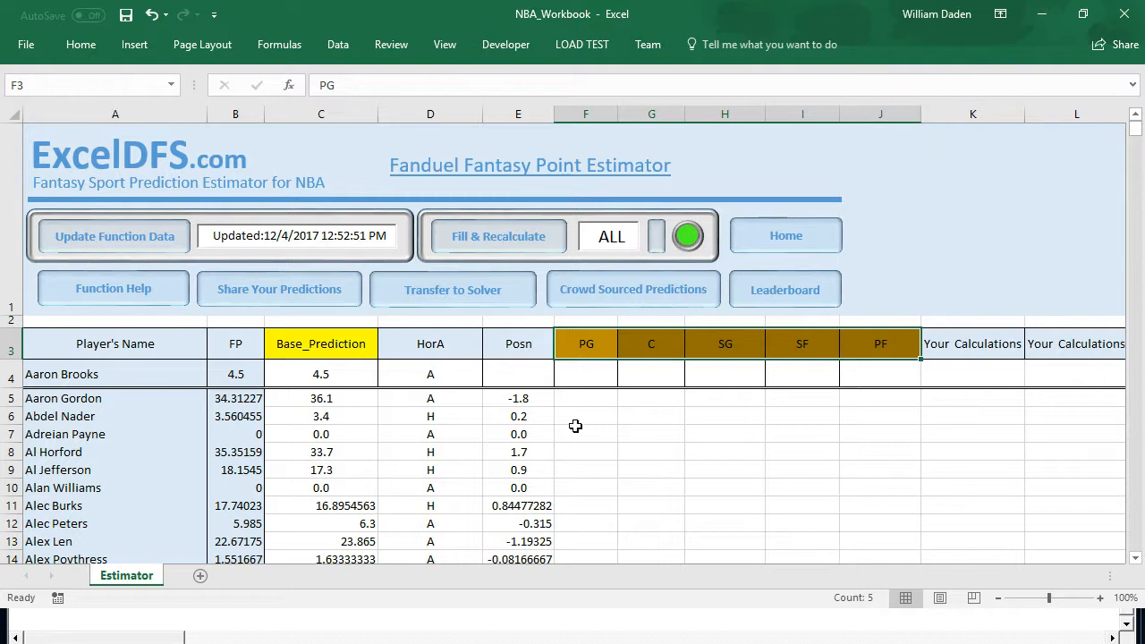
Enter =NBA_PlayerFact(A4,"POSN") in E4 to look up the position of the player in row 4.
click(520, 378)
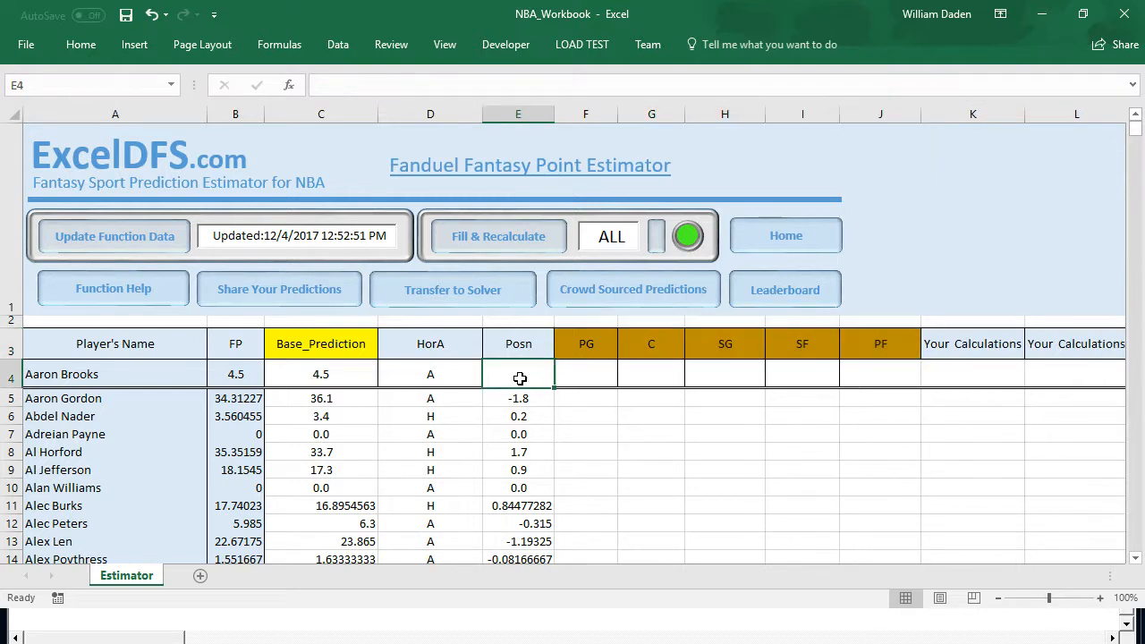
text(=)
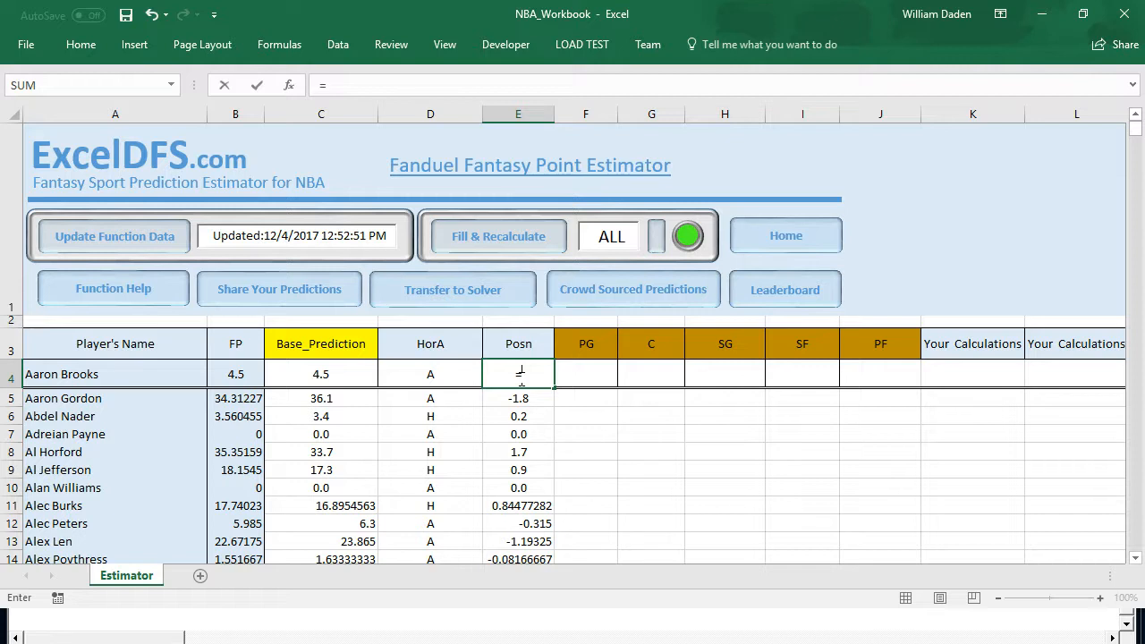
text(nba)
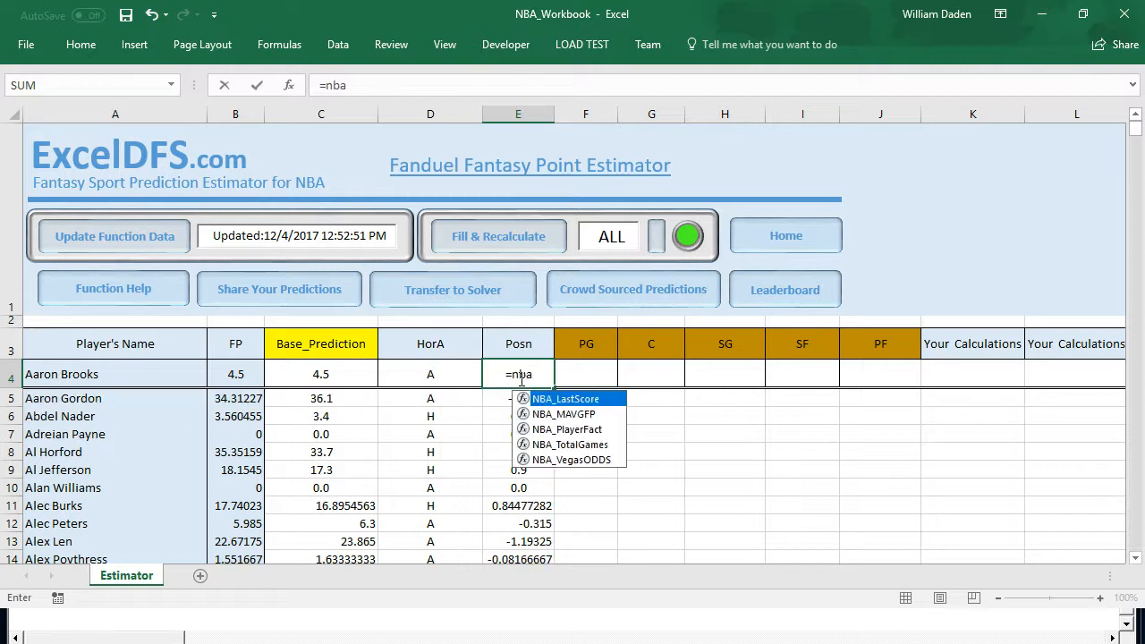
double_click(568, 429)
click(70, 374)
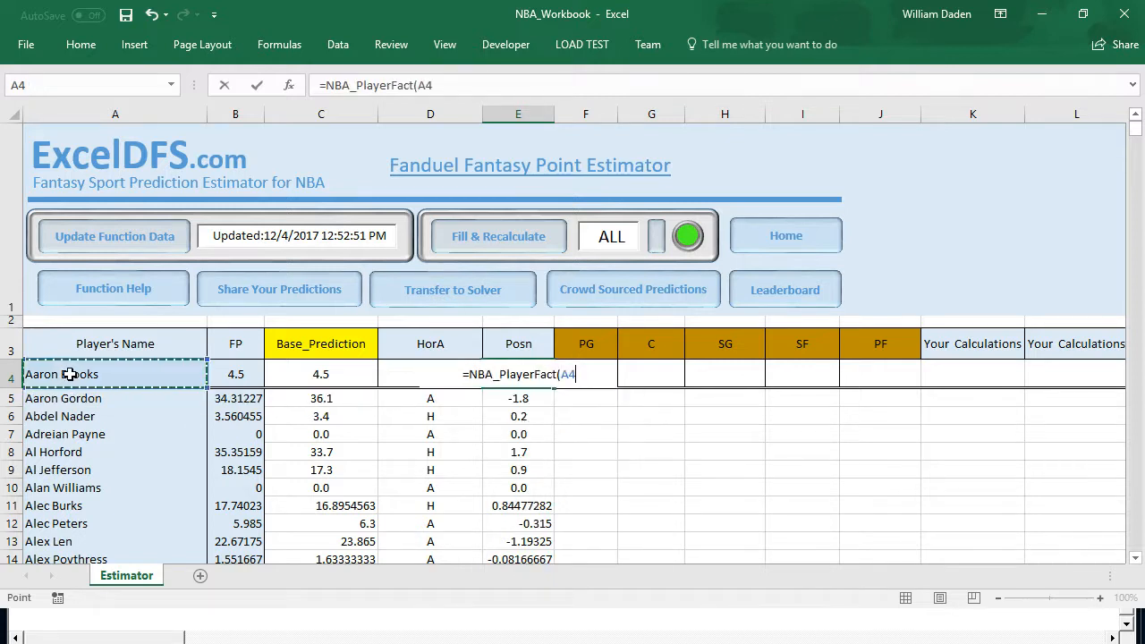
text(,"PO)
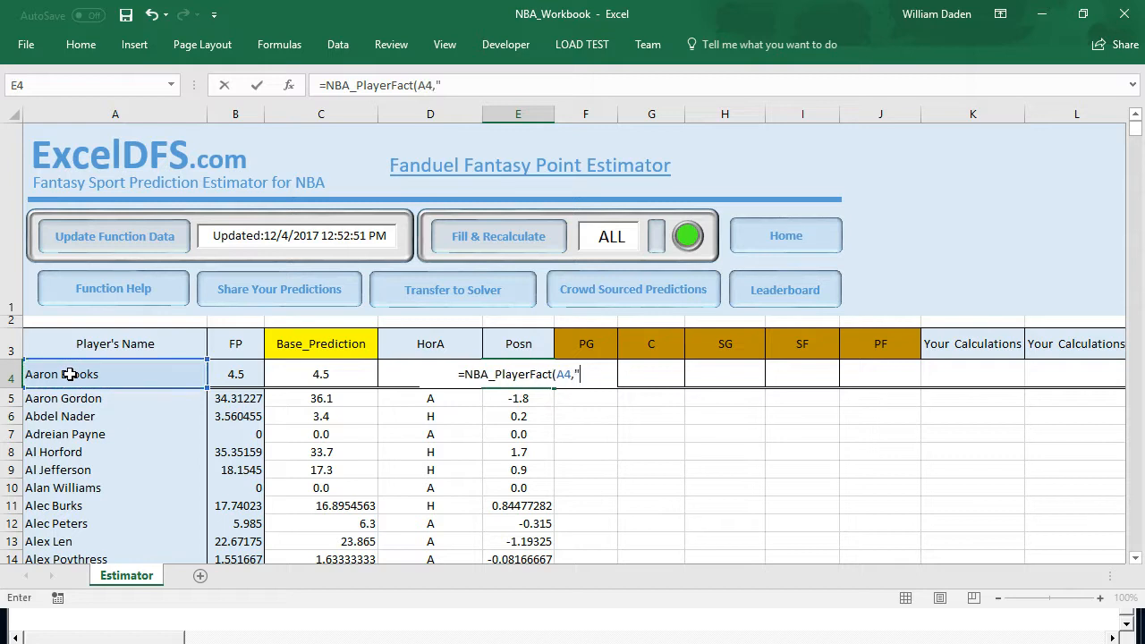
text(SN"))
key(Return)
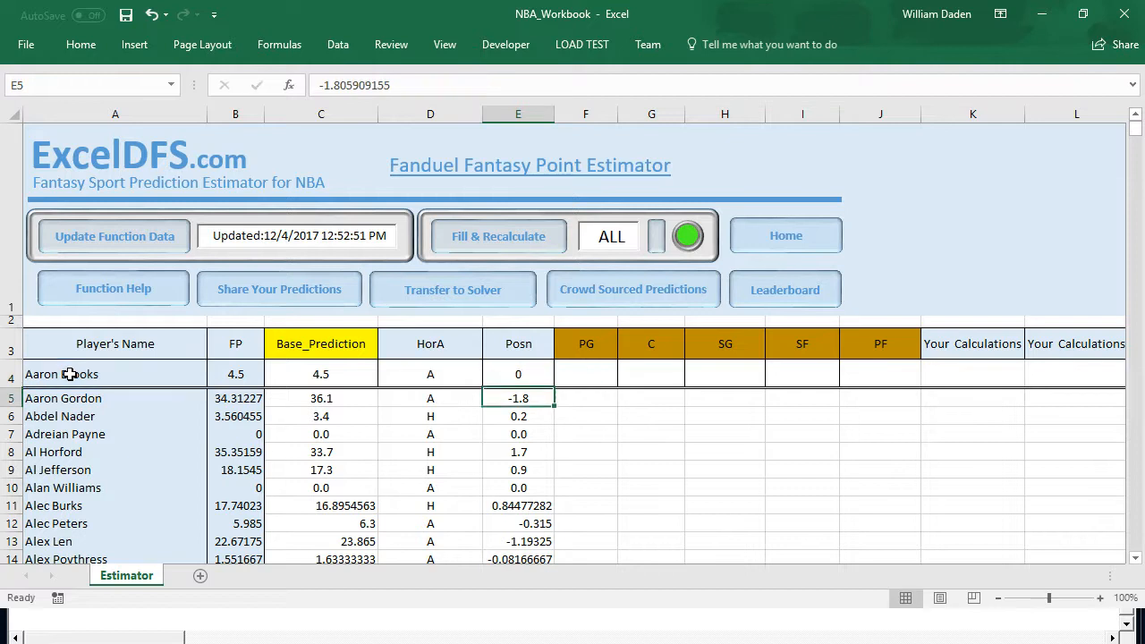
Correct the fact name in the E4 formula so that it reads =NBA_PlayerFact(A4,"POS").
click(516, 374)
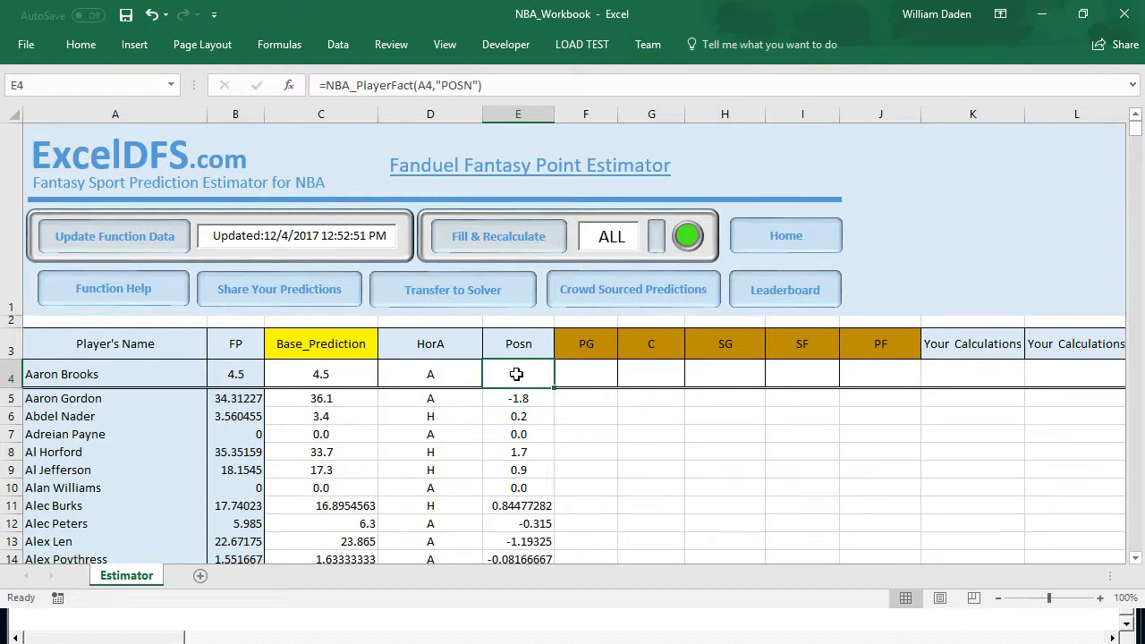
click(472, 85)
key(BackSpace)
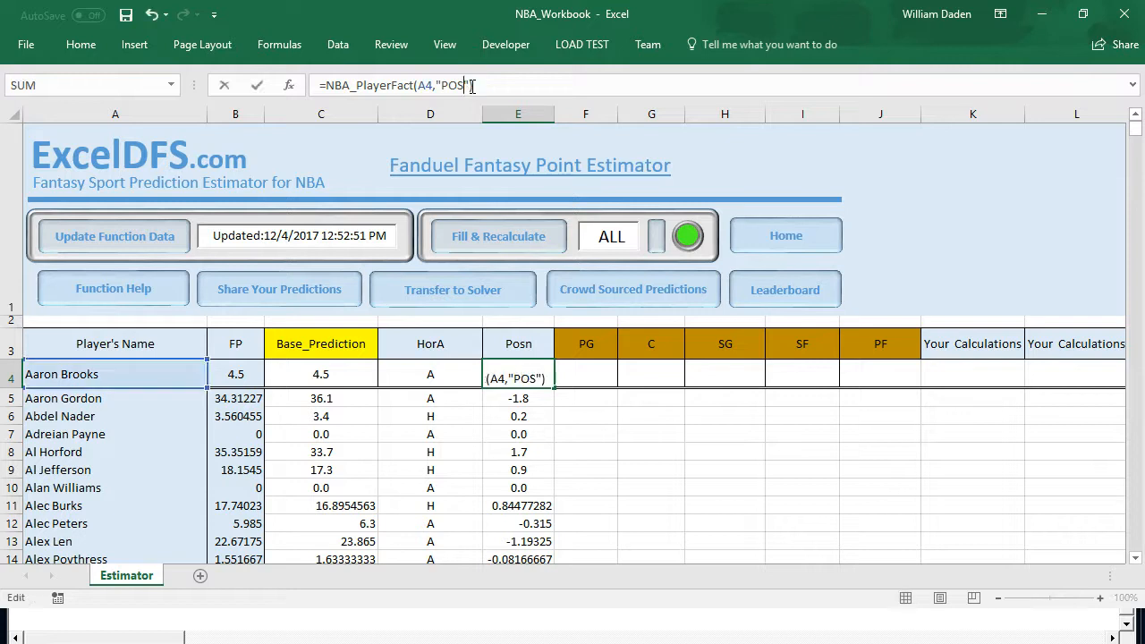
key(Return)
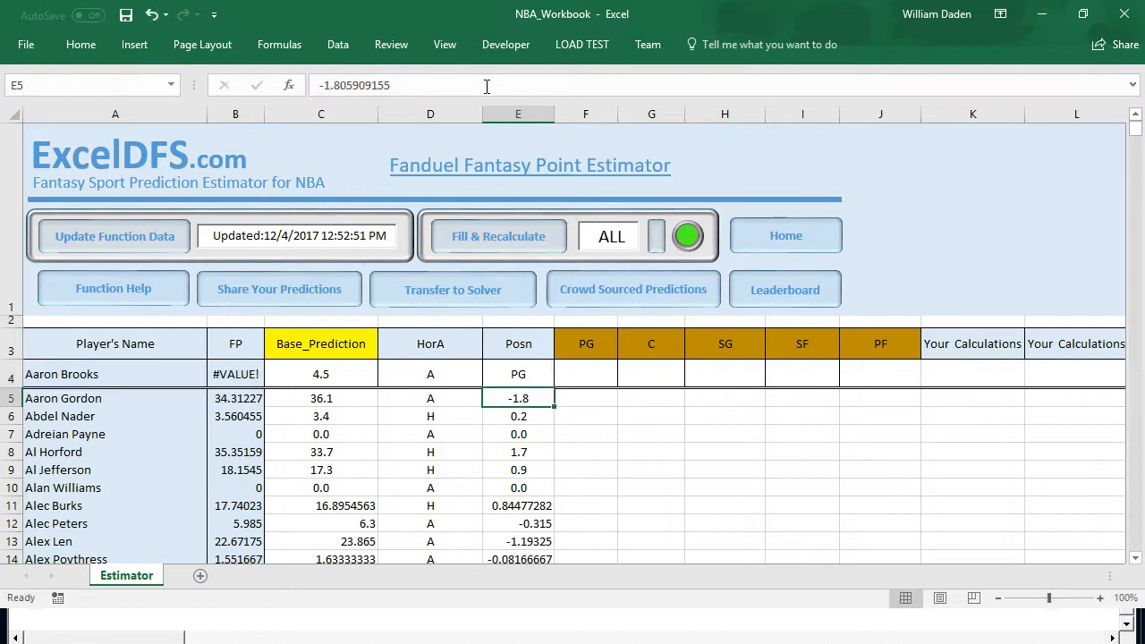
click(602, 432)
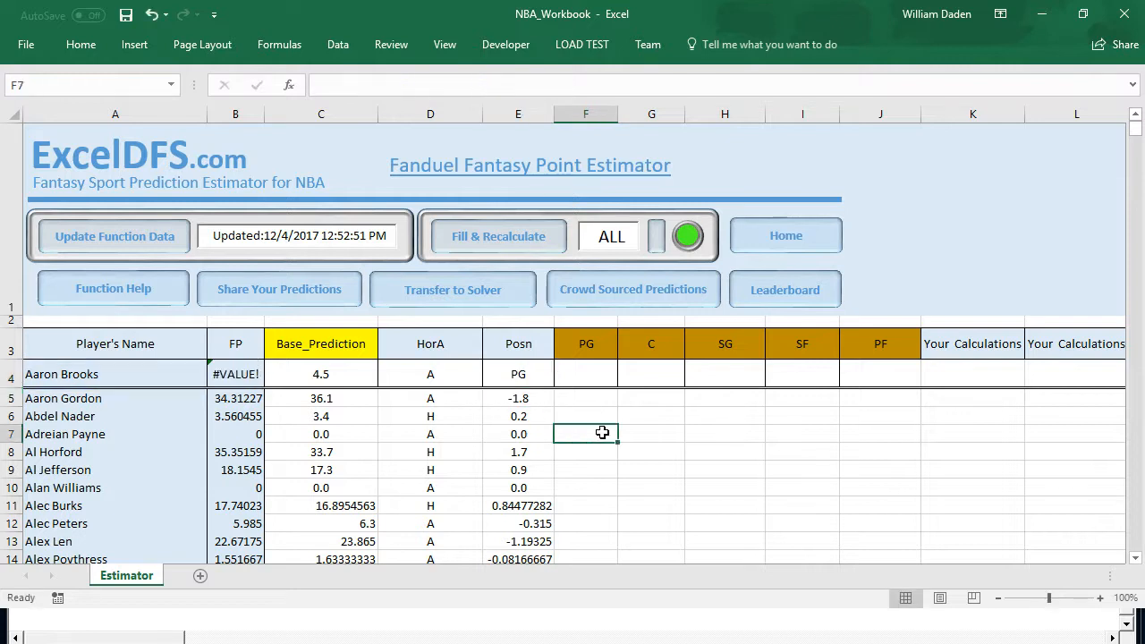
Enter =IF(E4="PG",C4*.04,0) in F4 to calculate the point guard correction from the base prediction.
click(587, 376)
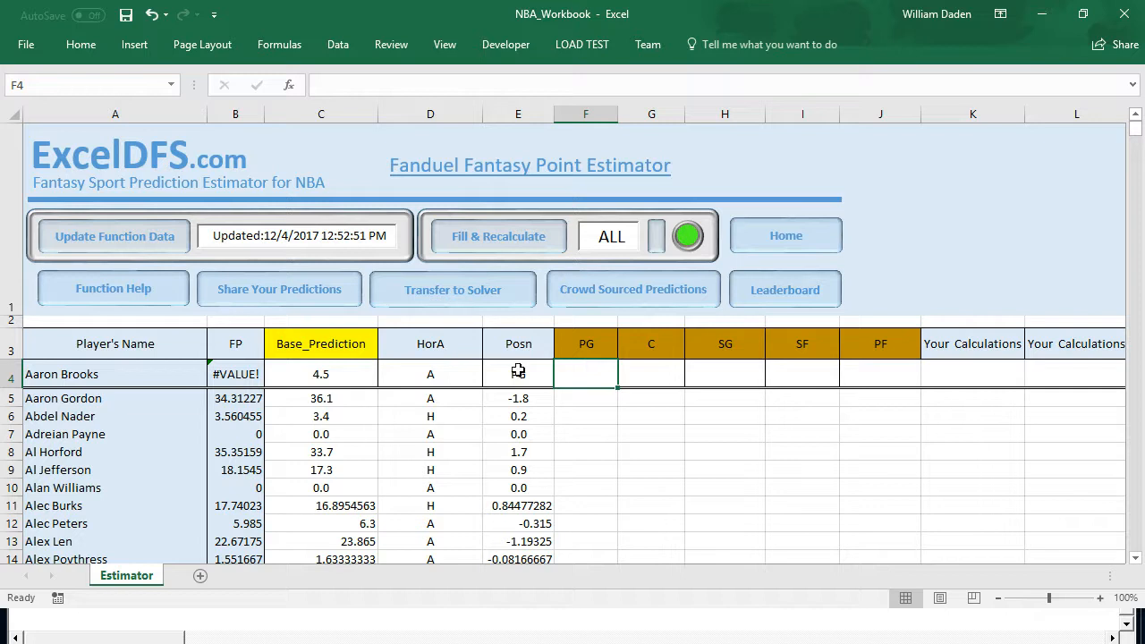
text(=)
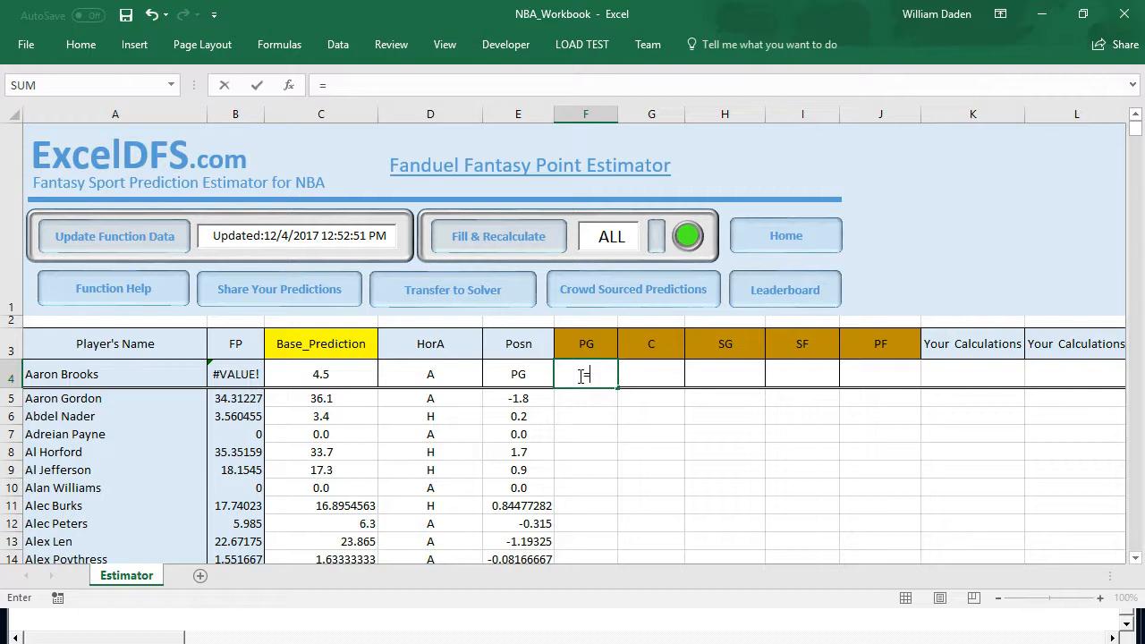
text(if)
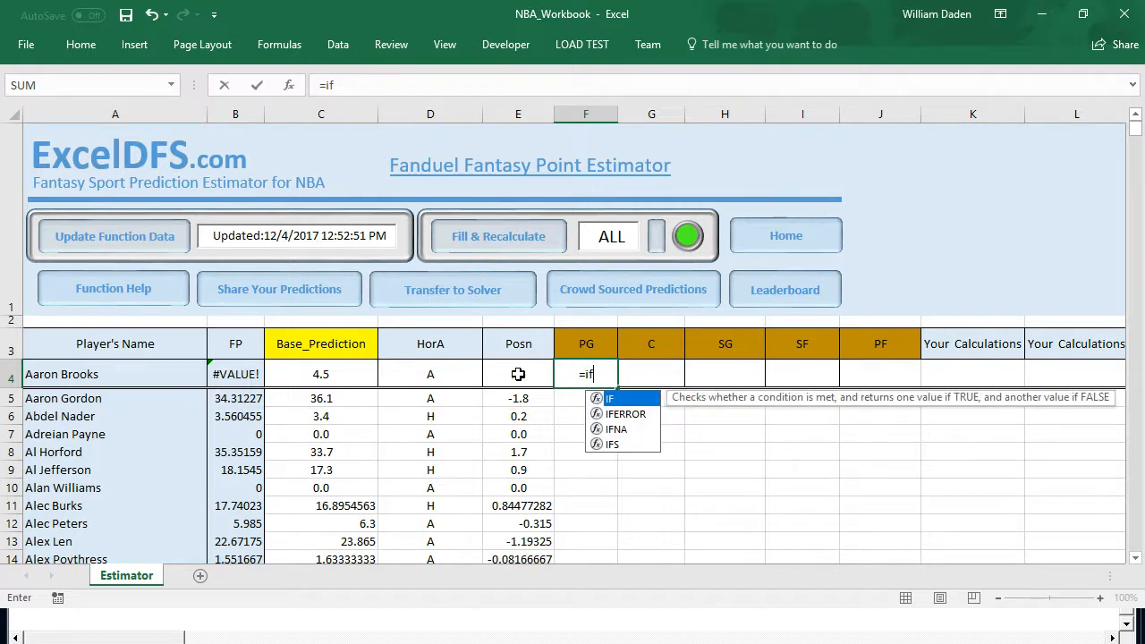
text(()
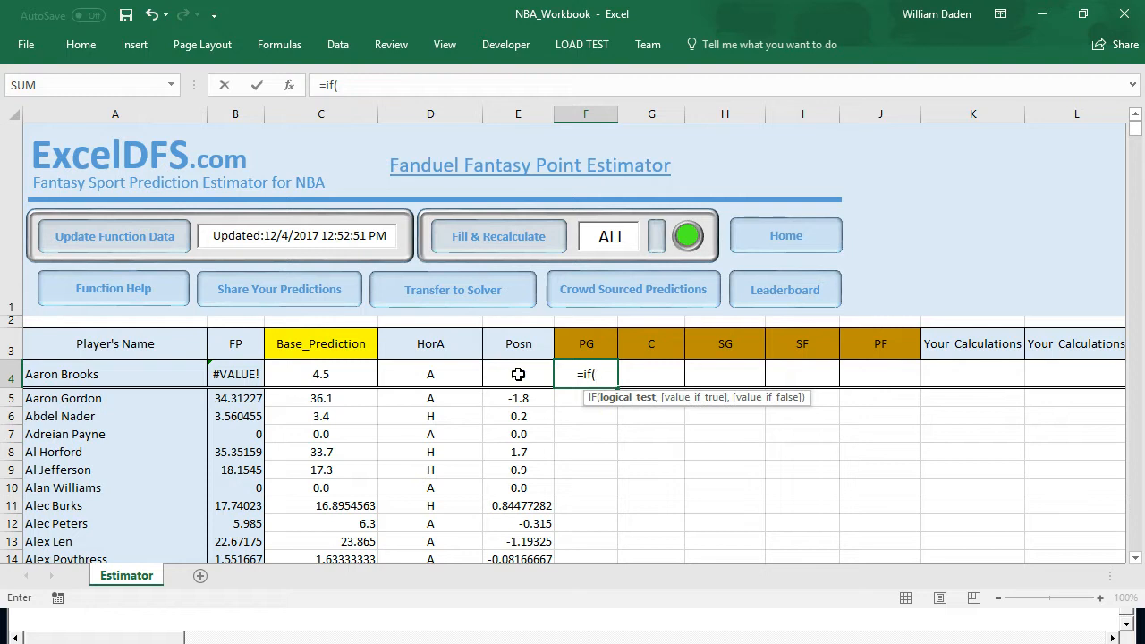
click(519, 374)
text(="PG)
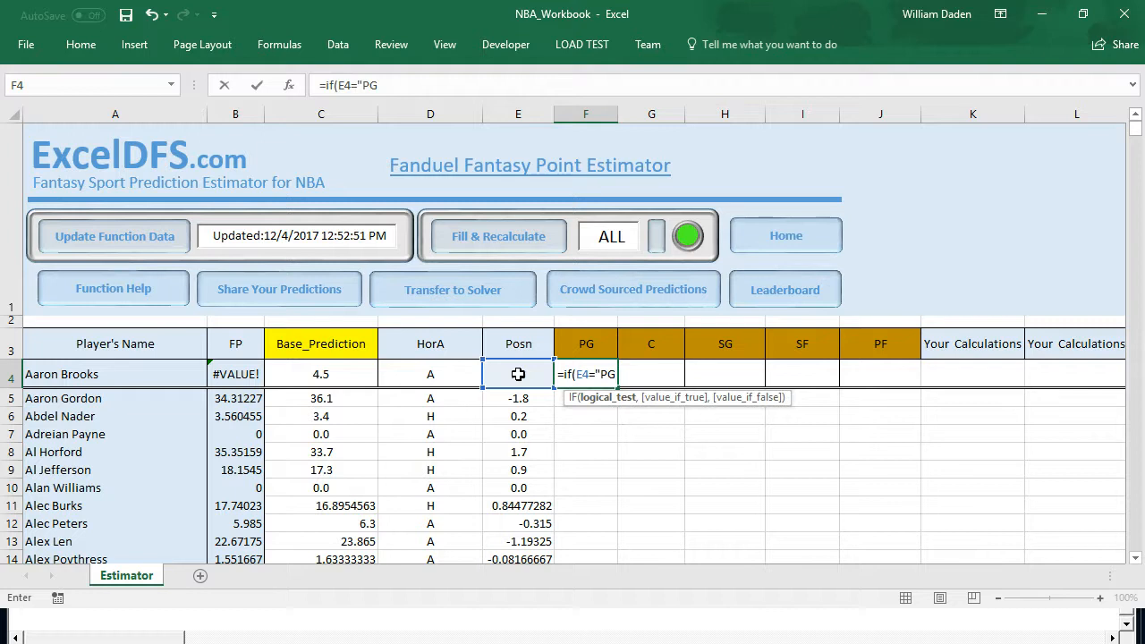
text(")
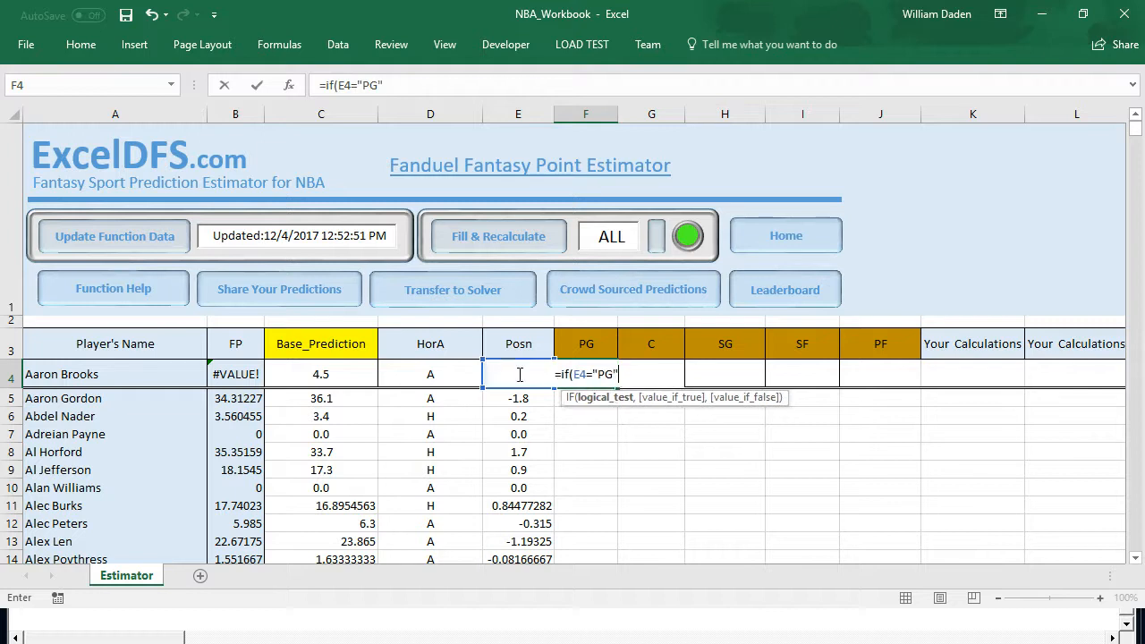
text(,)
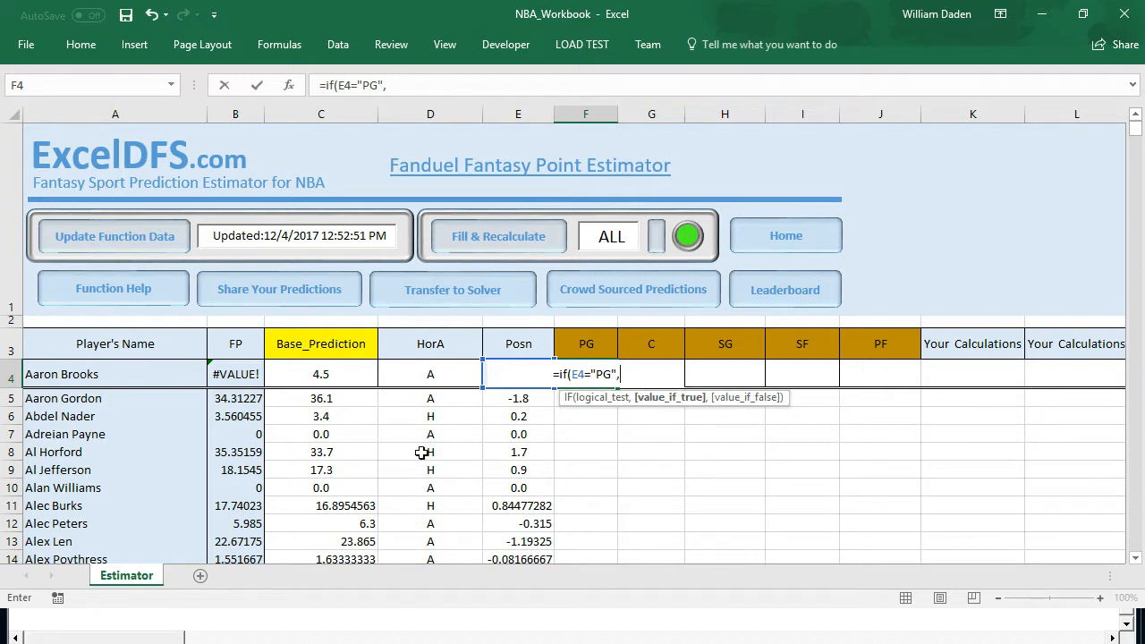
click(317, 368)
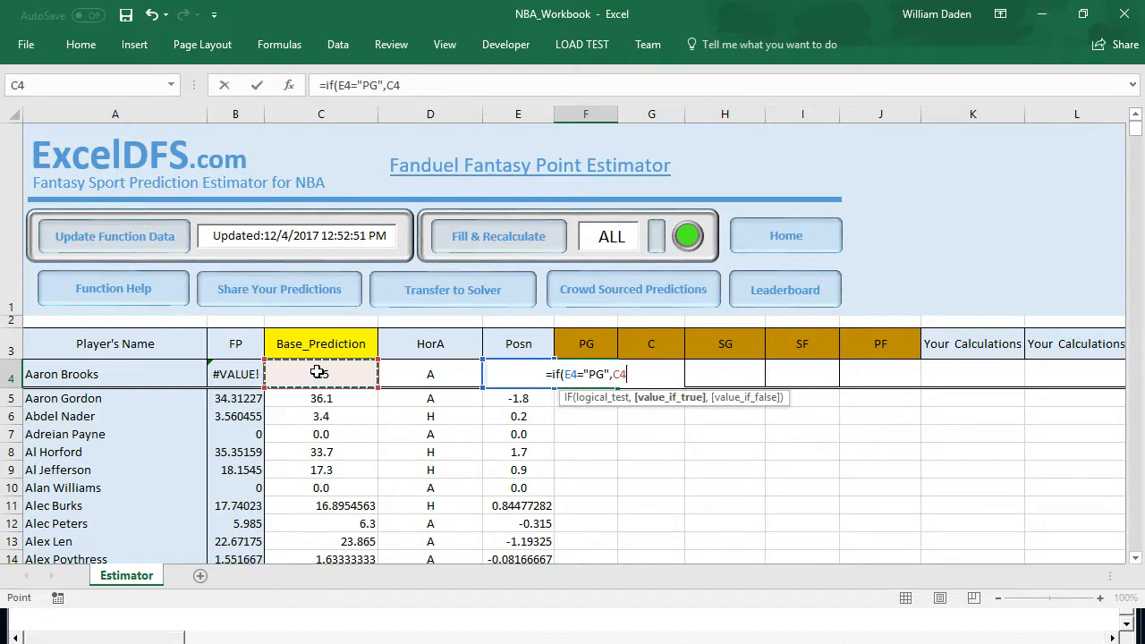
text(*)
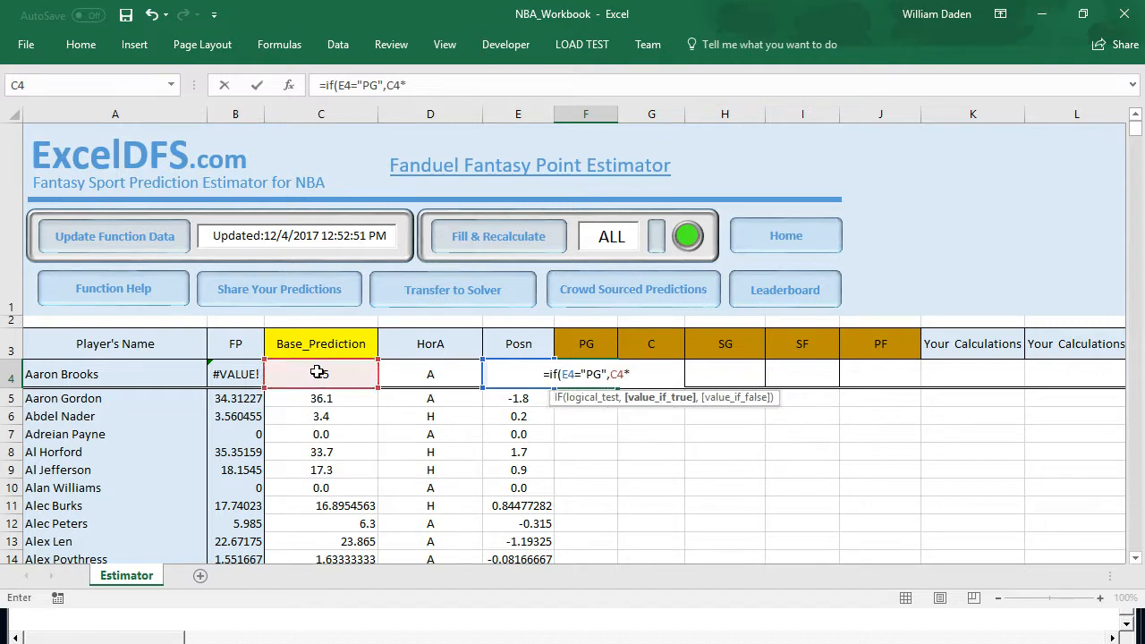
text(.04)
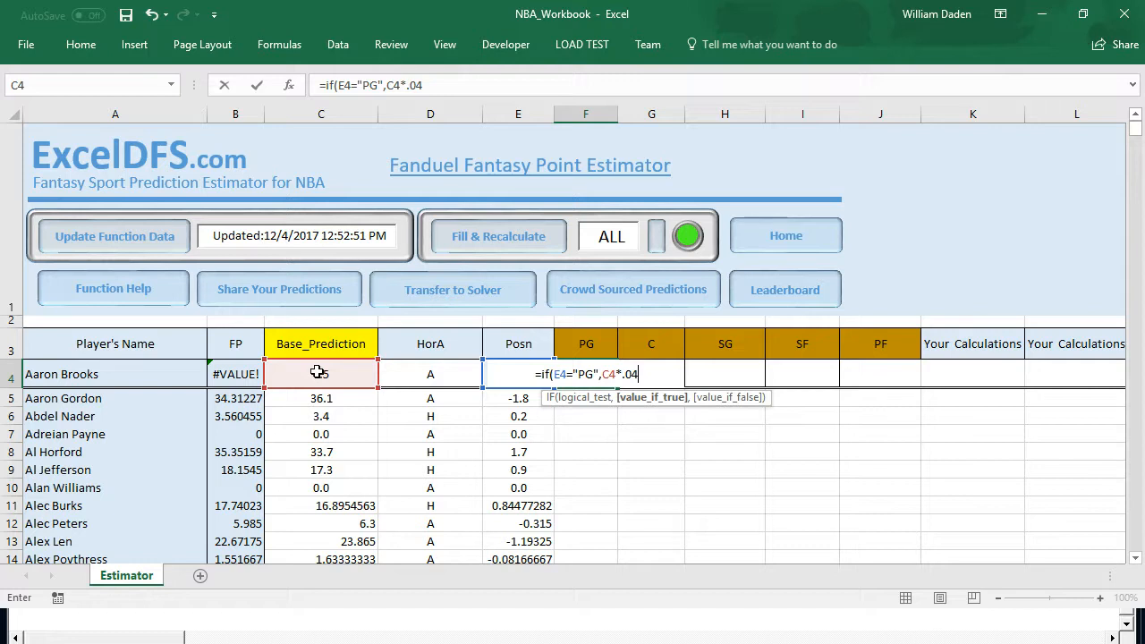
text(,)
text(0))
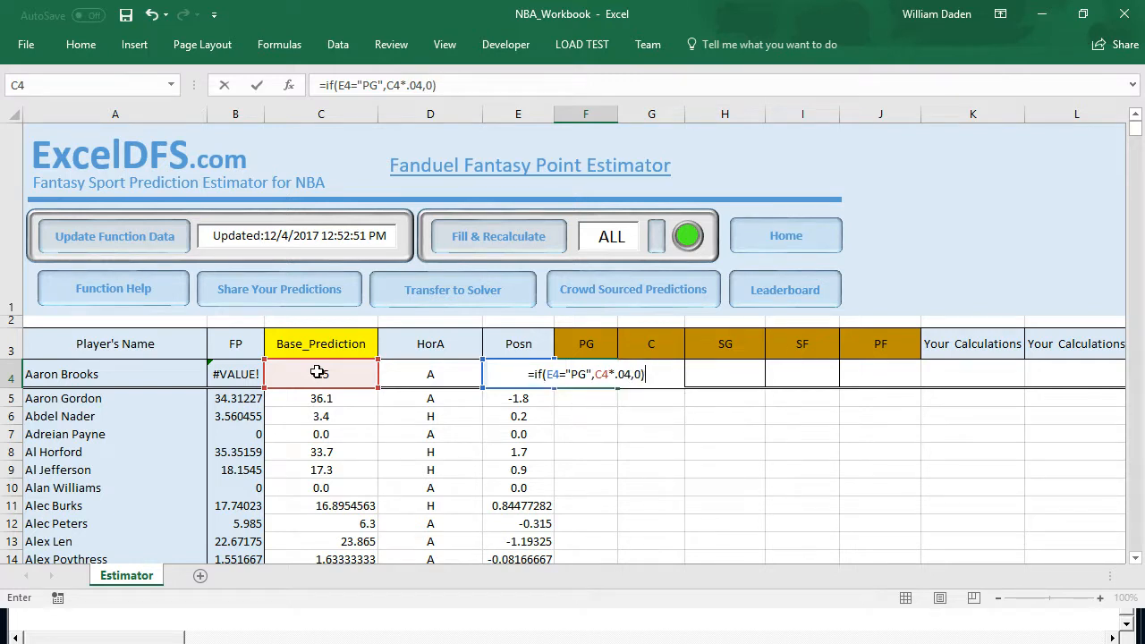
key(Return)
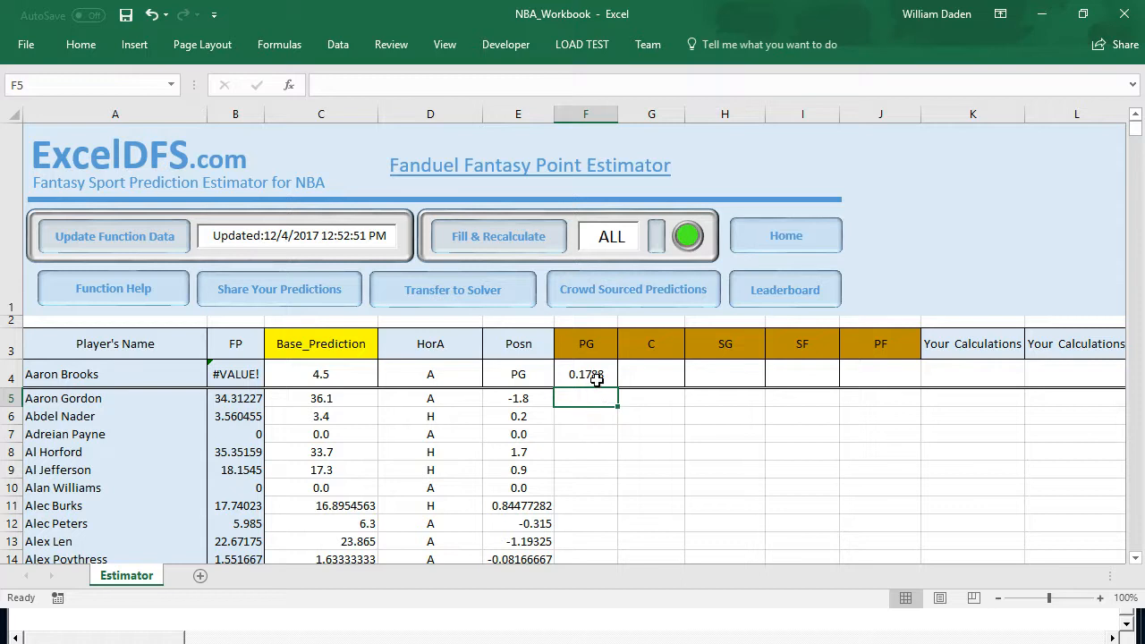
Enter =IF(E4="C",C4*0.03,0) in G4 to calculate the center correction from the base prediction.
click(646, 379)
text(=if)
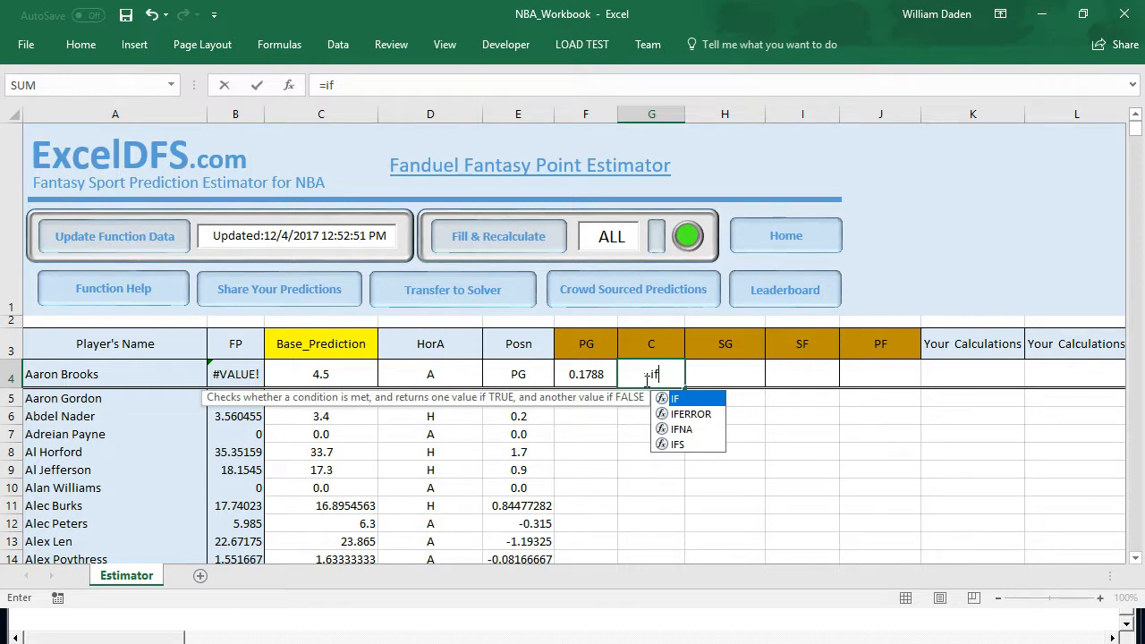
text(()
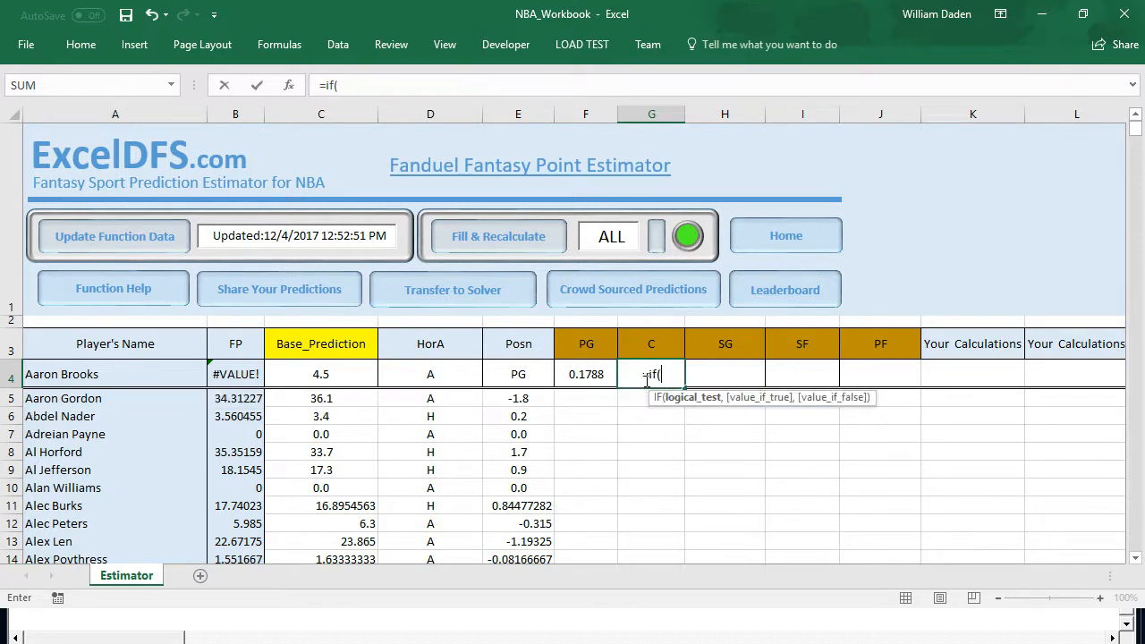
click(519, 374)
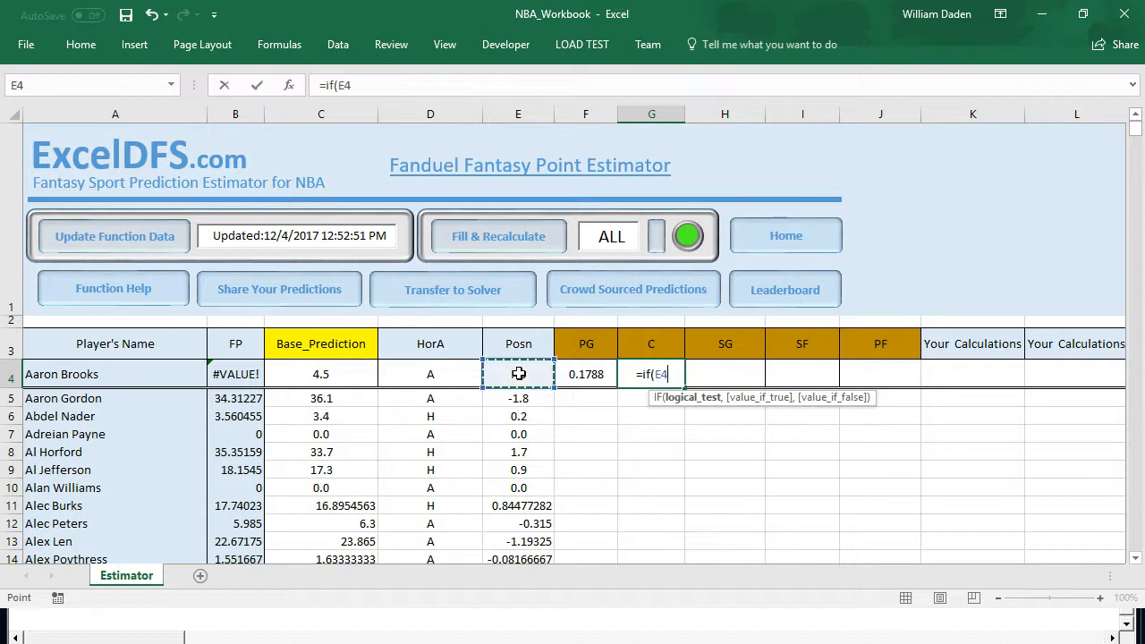
text(=)
text("C")
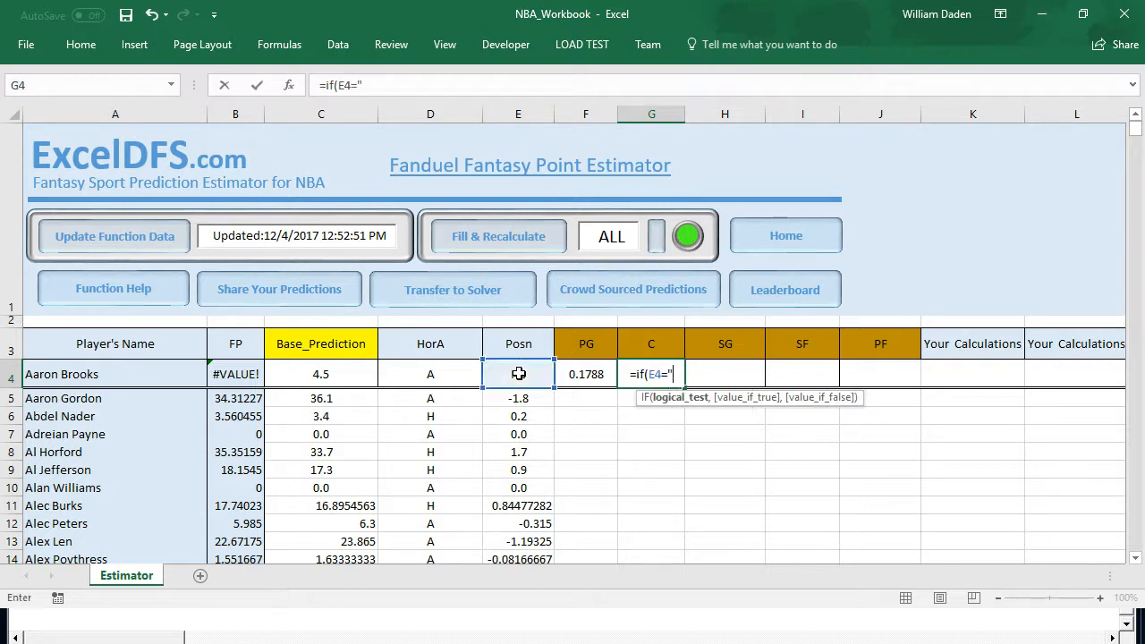
text(,)
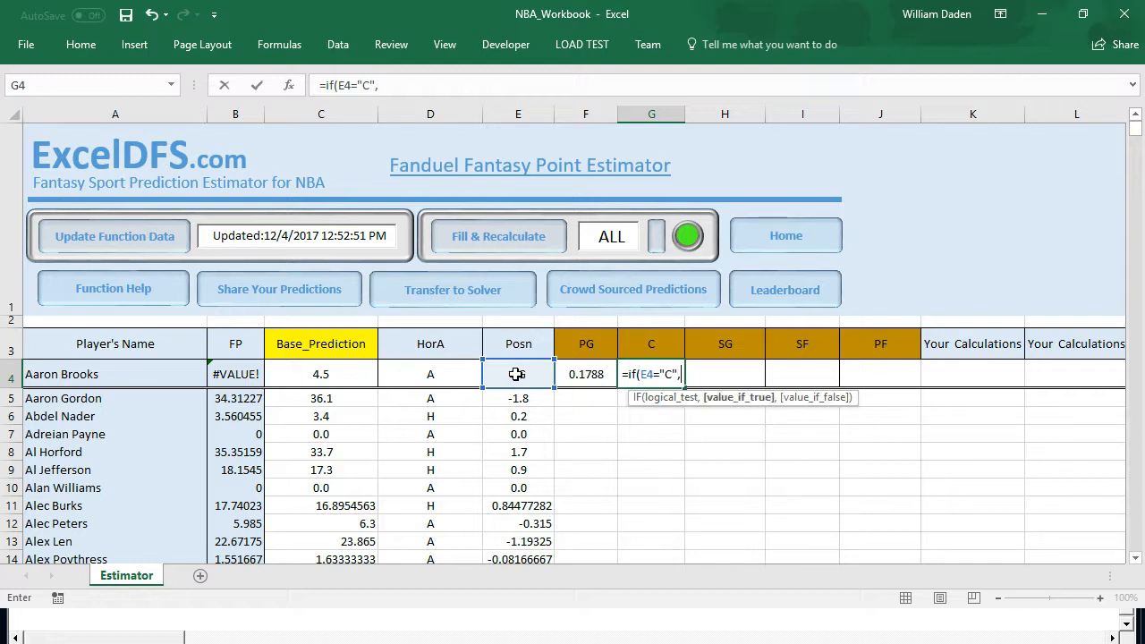
click(320, 374)
text(*0.0)
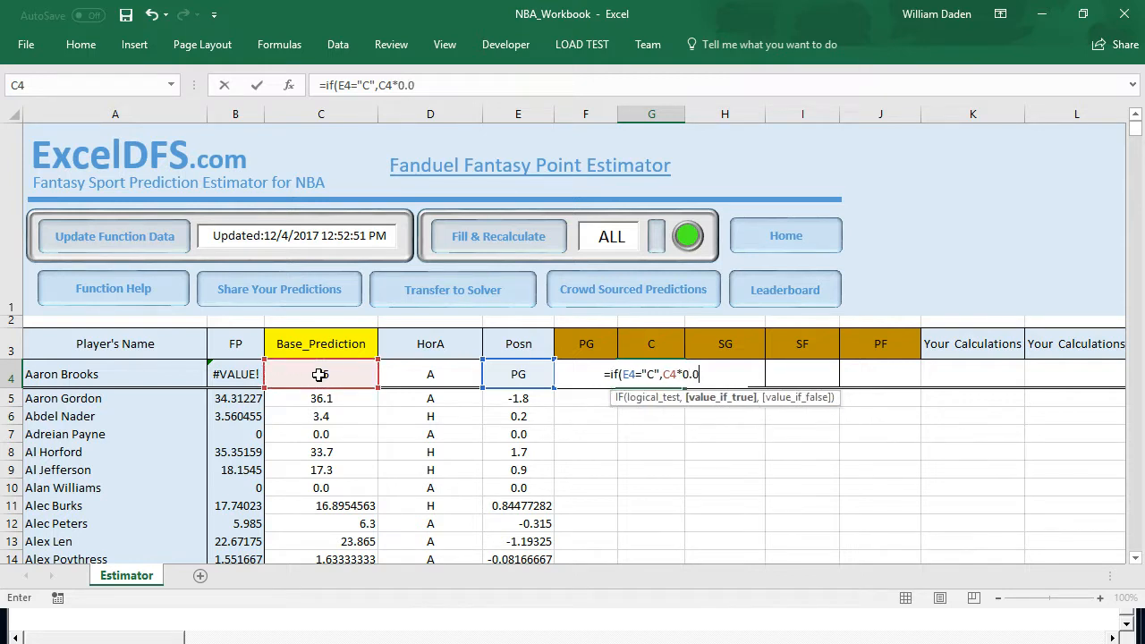
text(3)
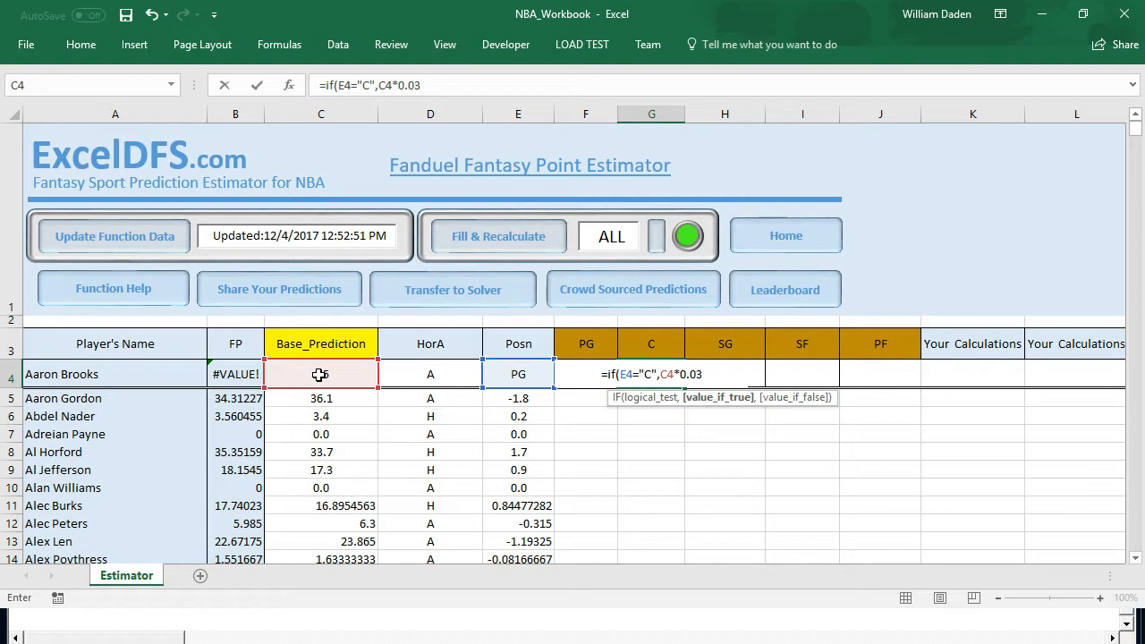
text())
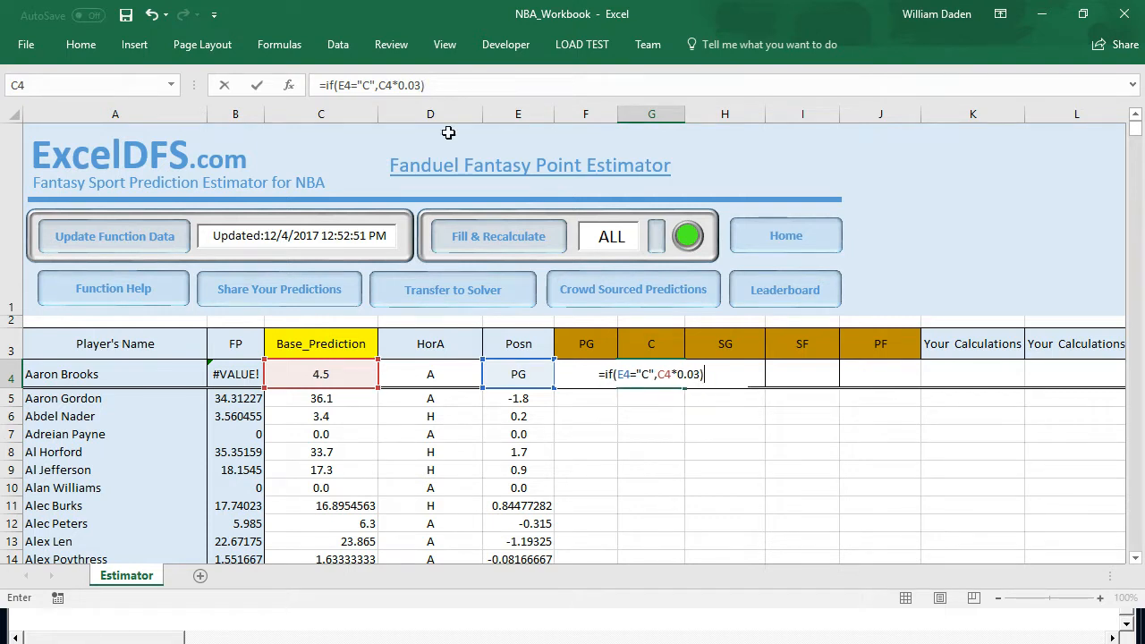
click(422, 85)
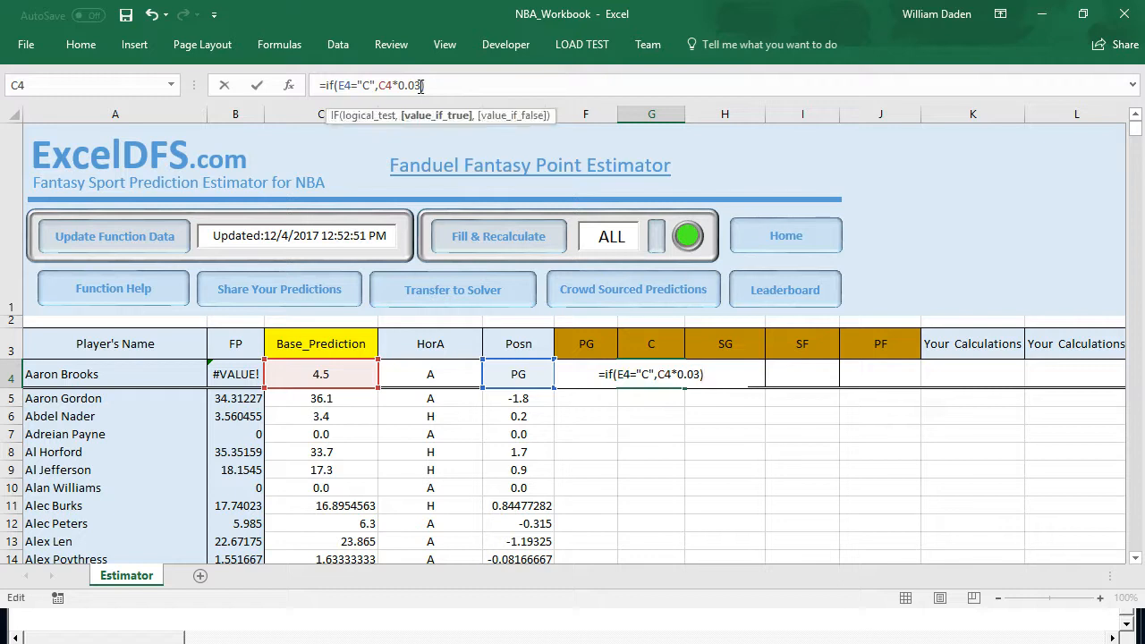
text(,0)
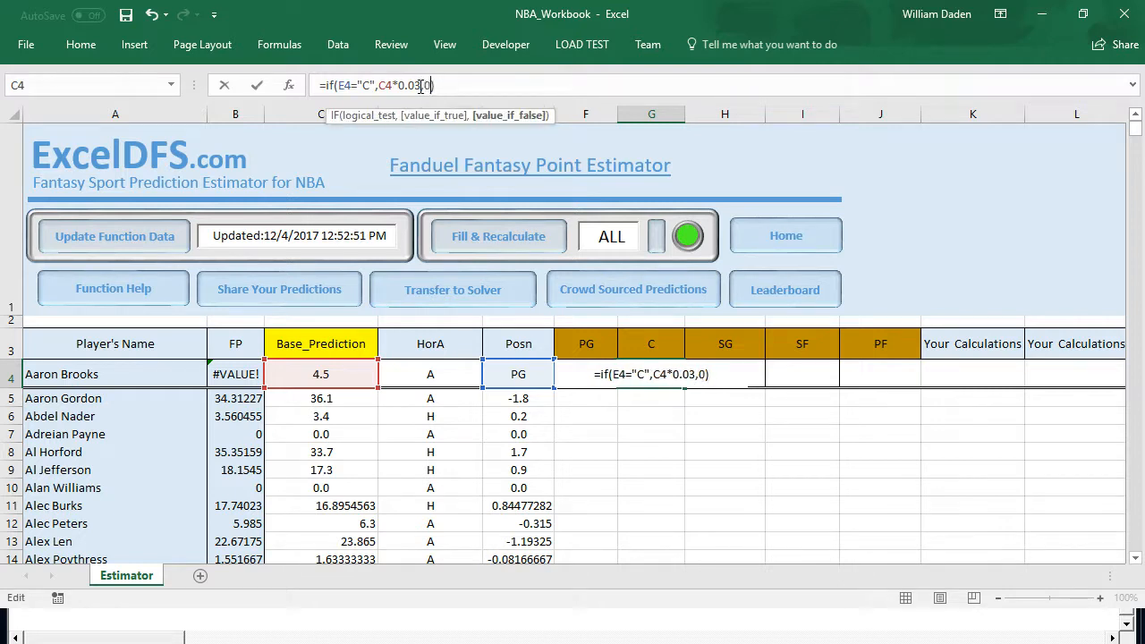
key(Return)
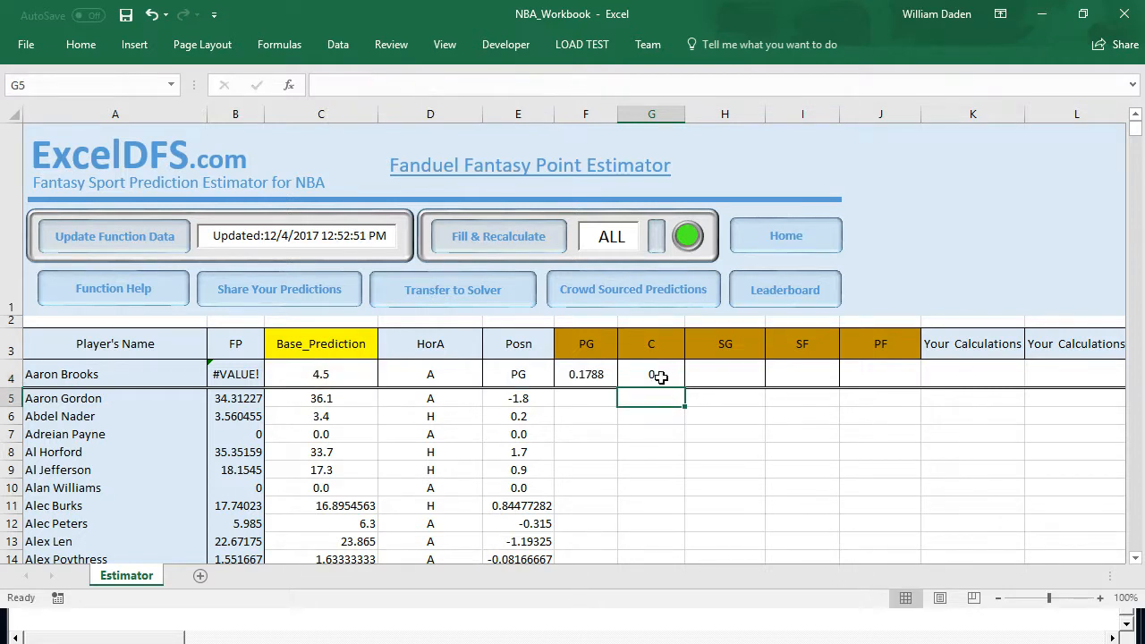
Enter =IF(E4="SG",C4*.05,0) in H4 to calculate the shooting guard correction from the base prediction.
click(719, 377)
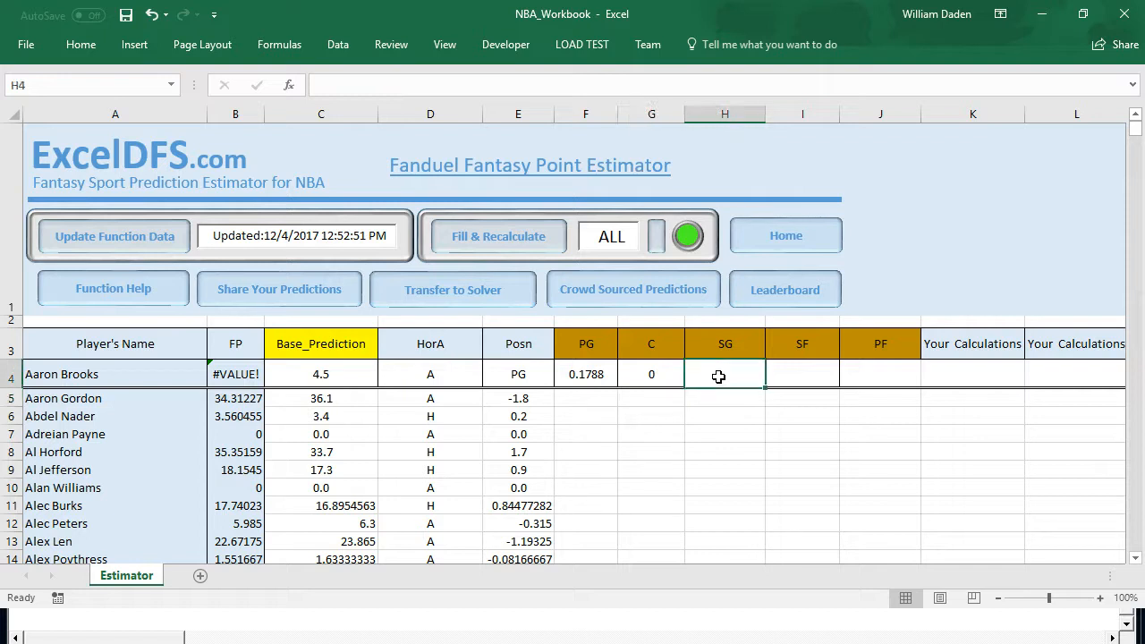
text(=if()
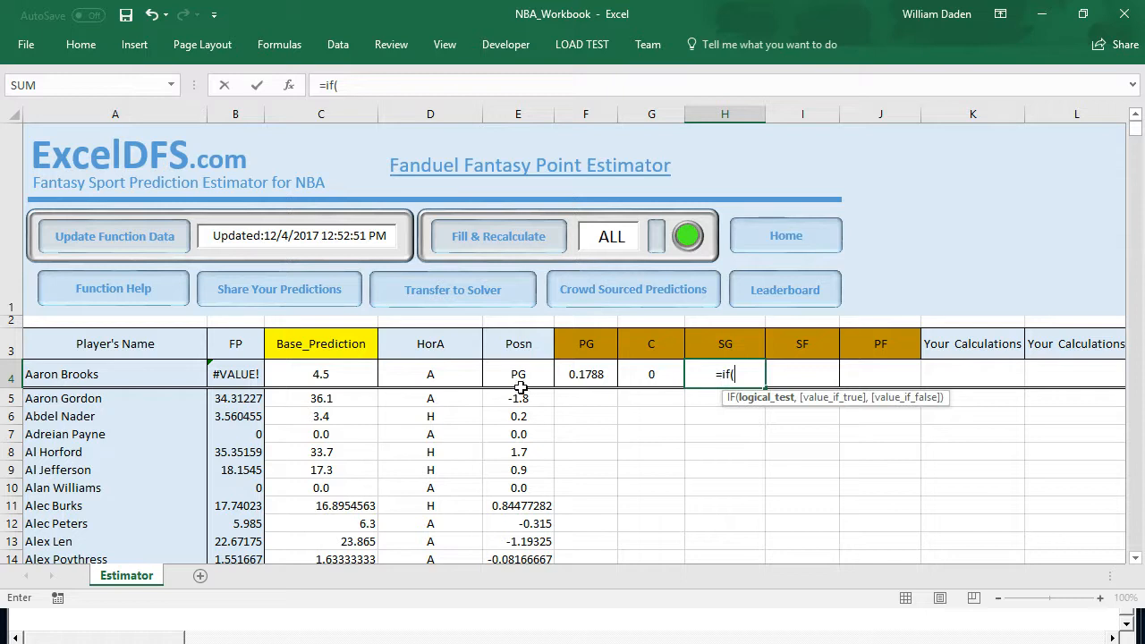
click(518, 375)
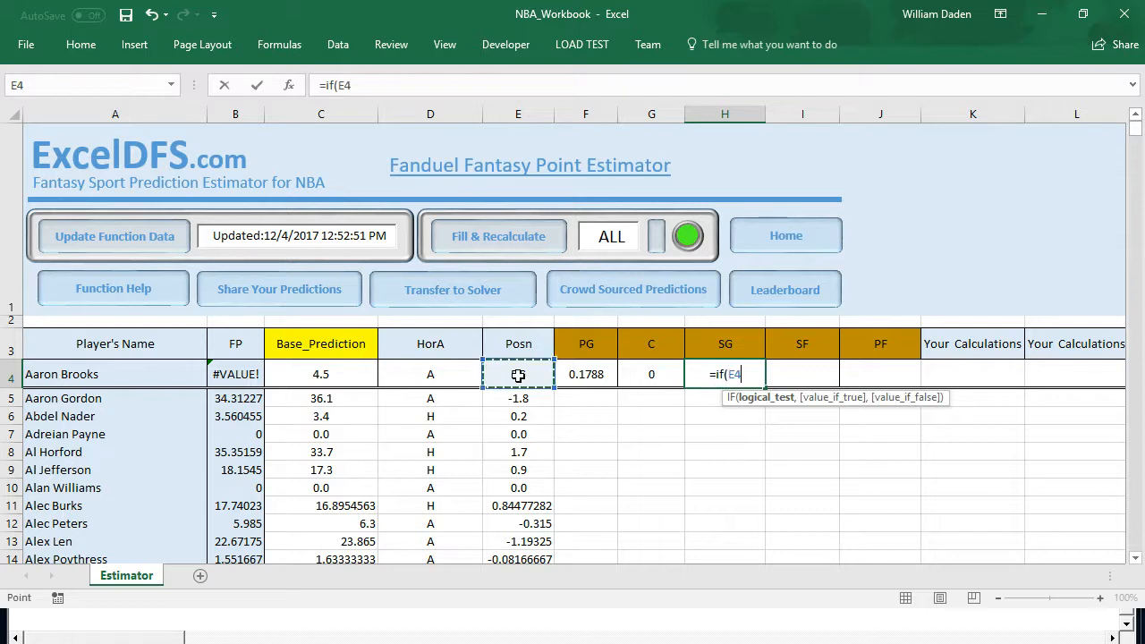
text(="S)
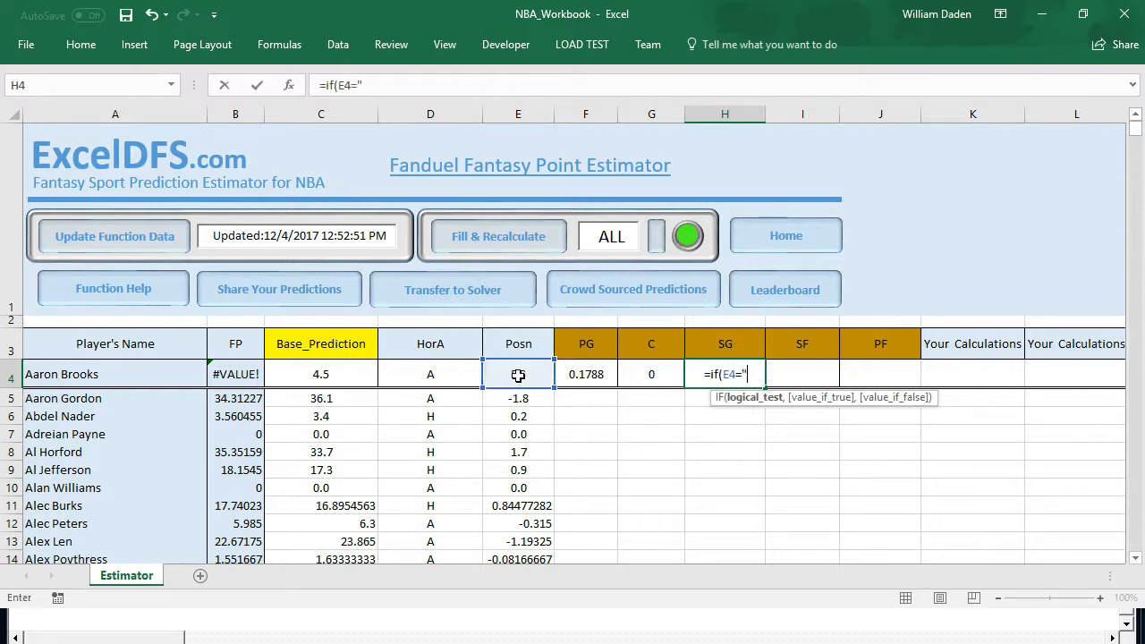
text(G",)
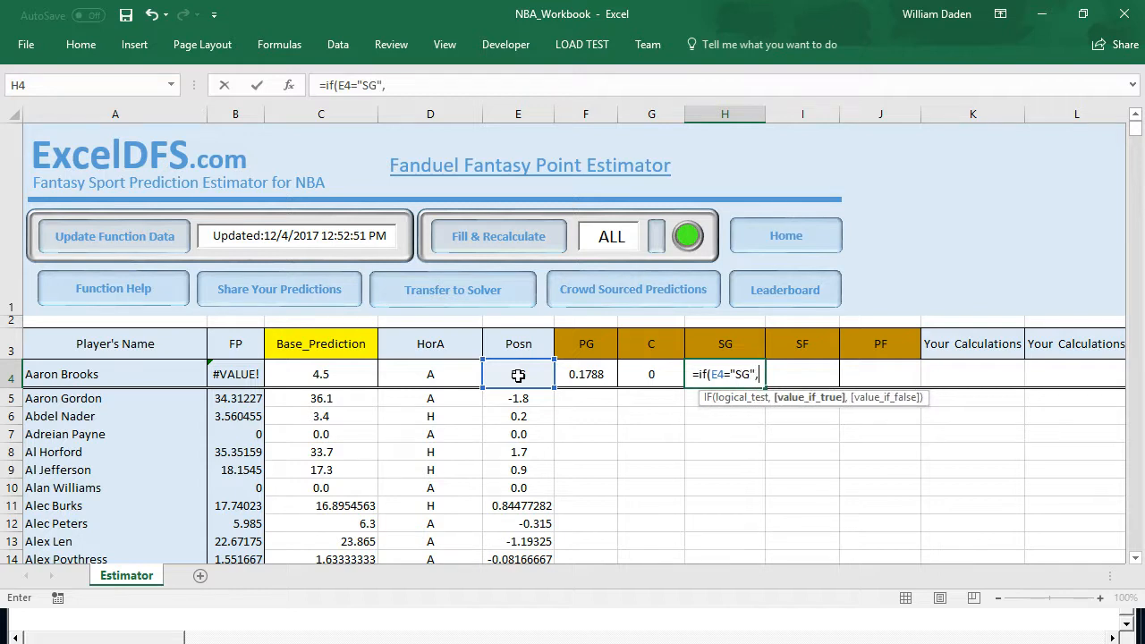
click(321, 376)
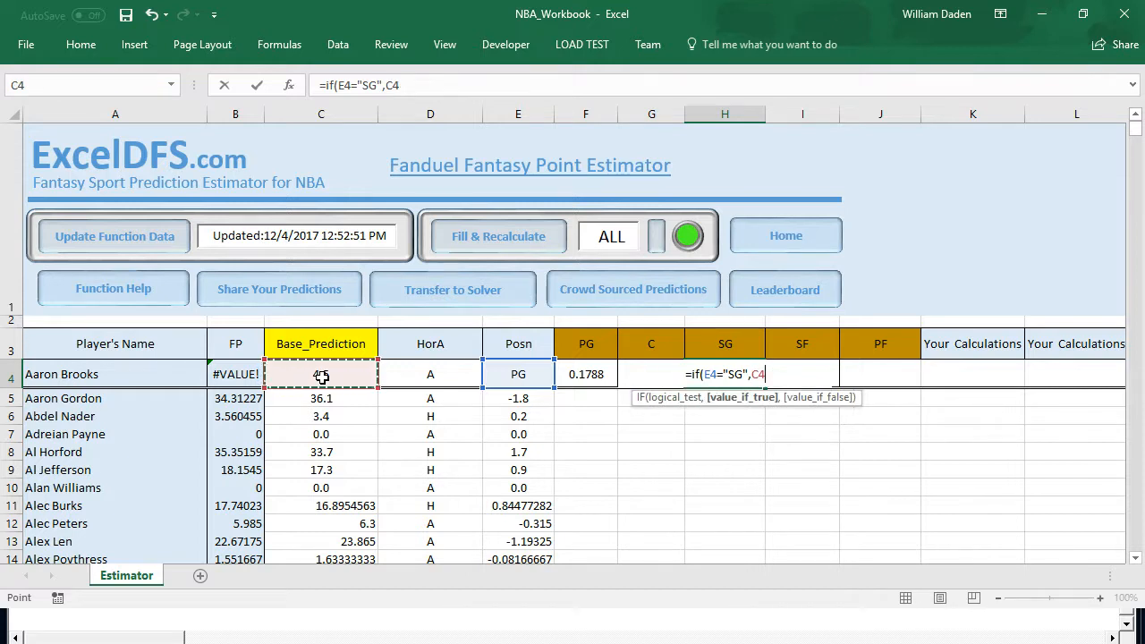
text(*.05)
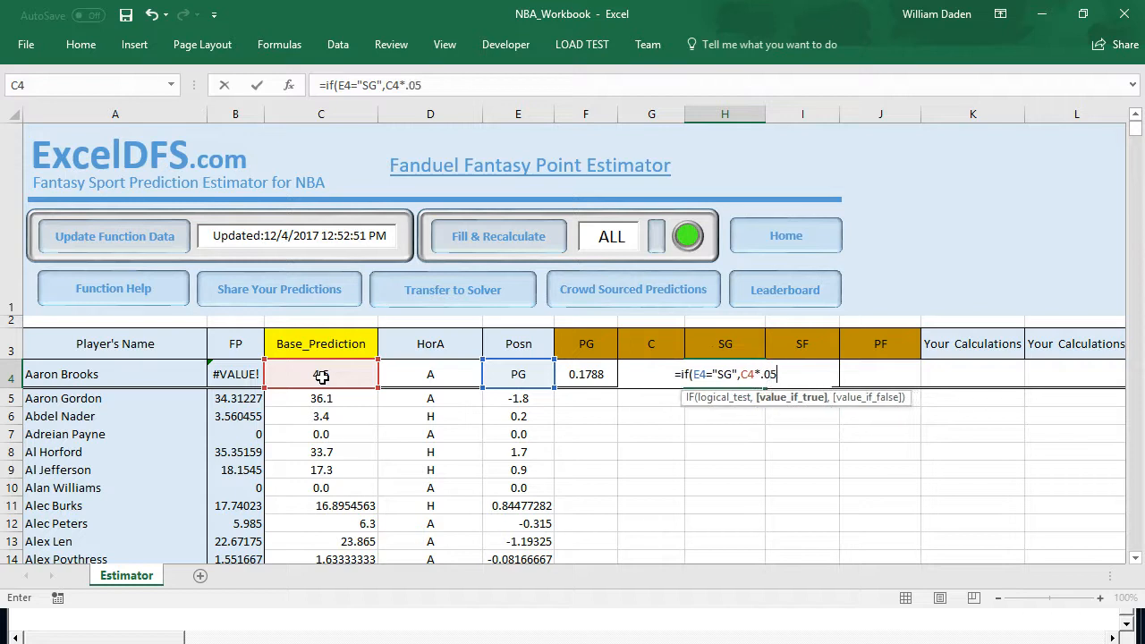
text(,0))
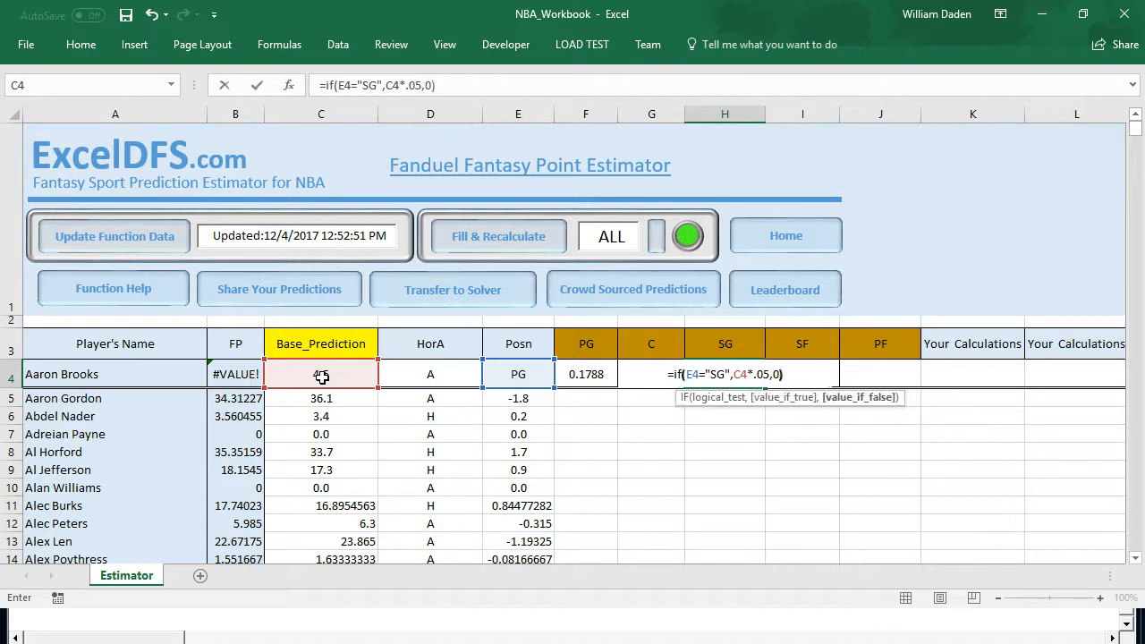
key(Return)
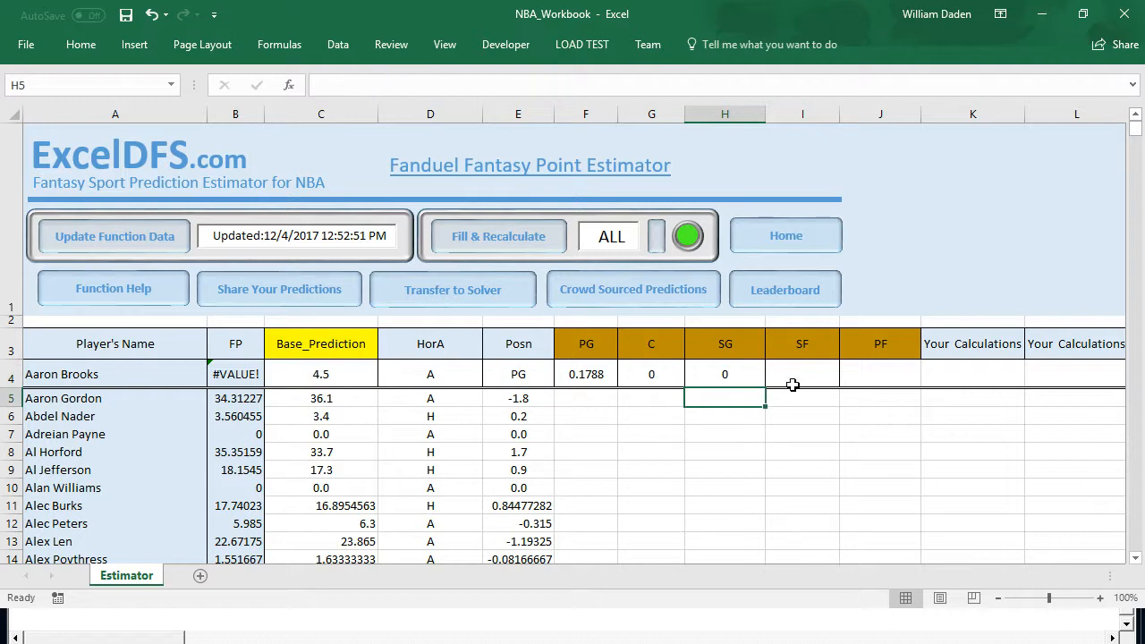
Enter =IF(E4="SF",C4*0.024,0) in I4 to calculate the small forward correction from the base prediction.
click(796, 374)
text(=)
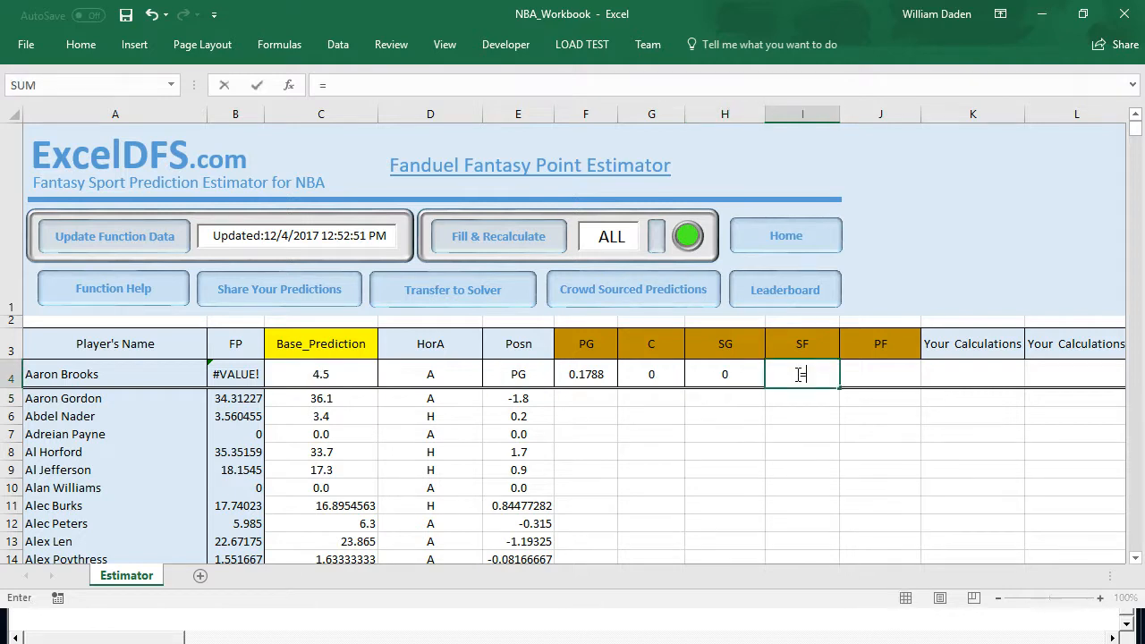
text(if)
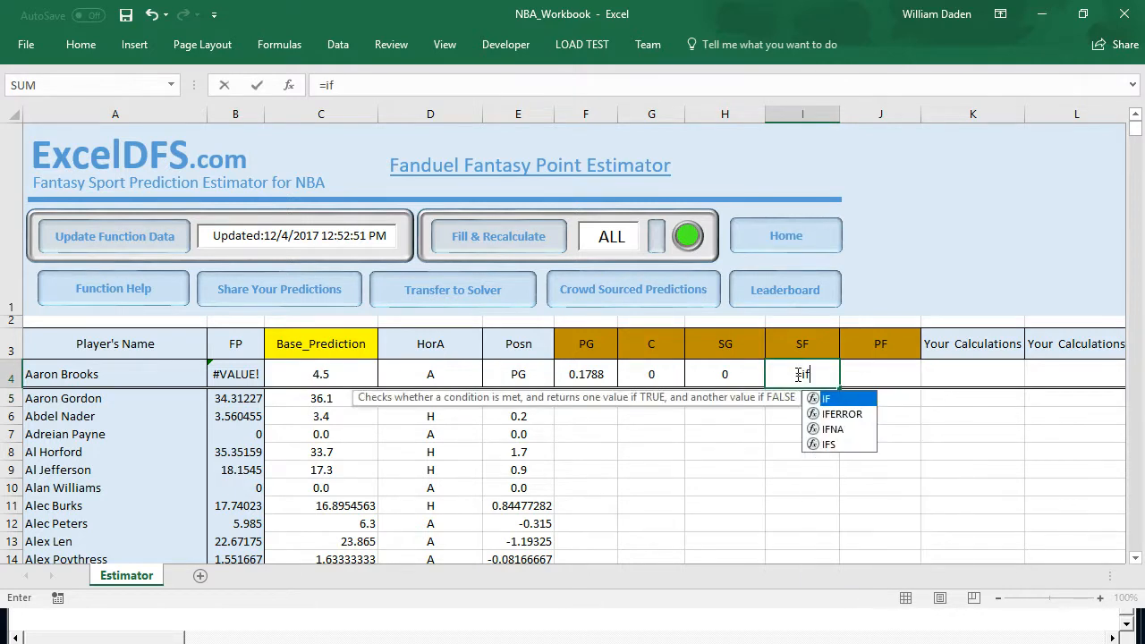
click(520, 371)
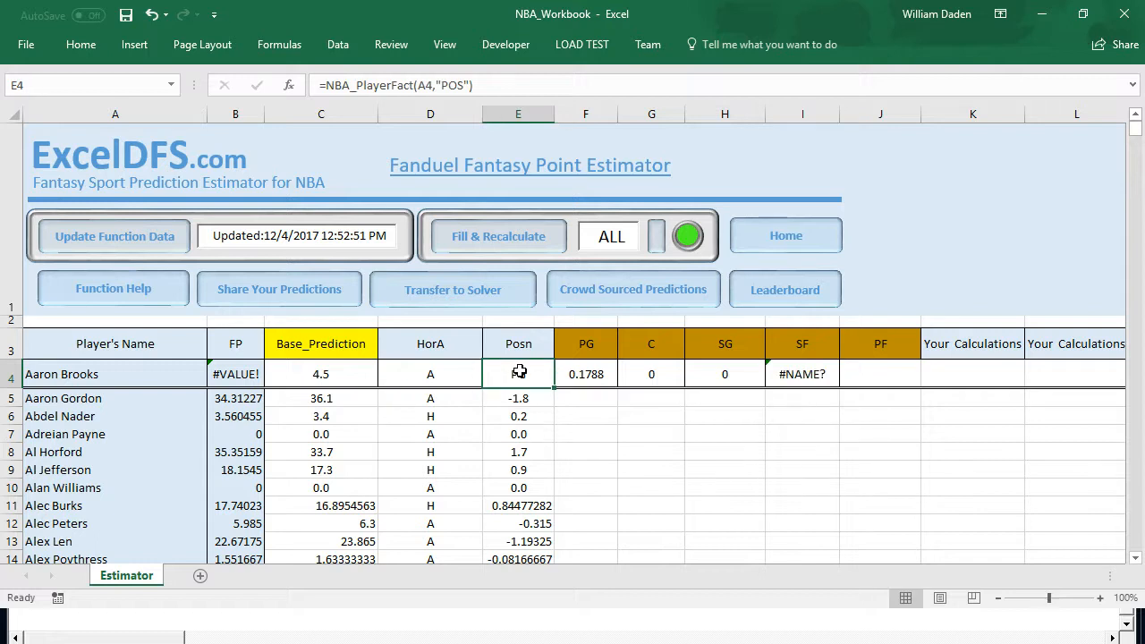
click(808, 376)
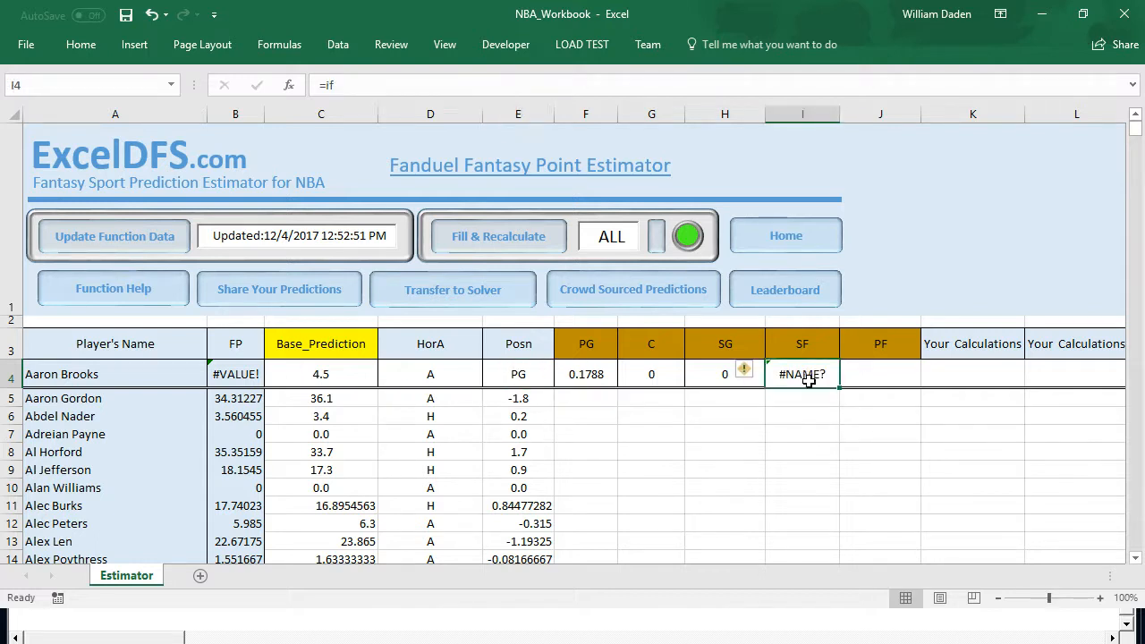
click(336, 83)
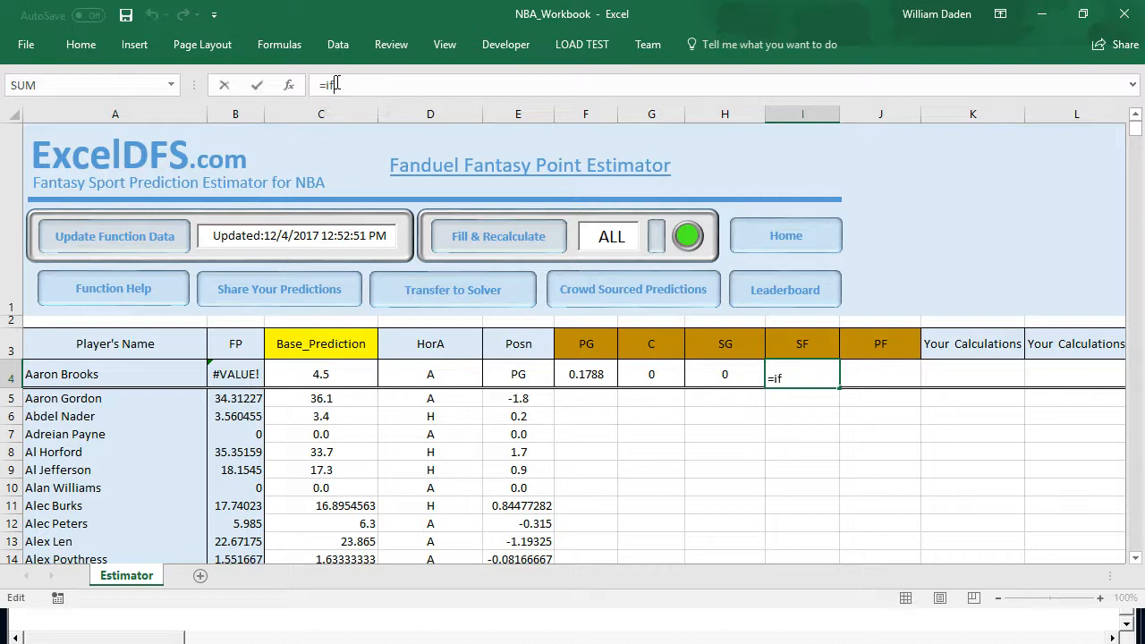
text(()
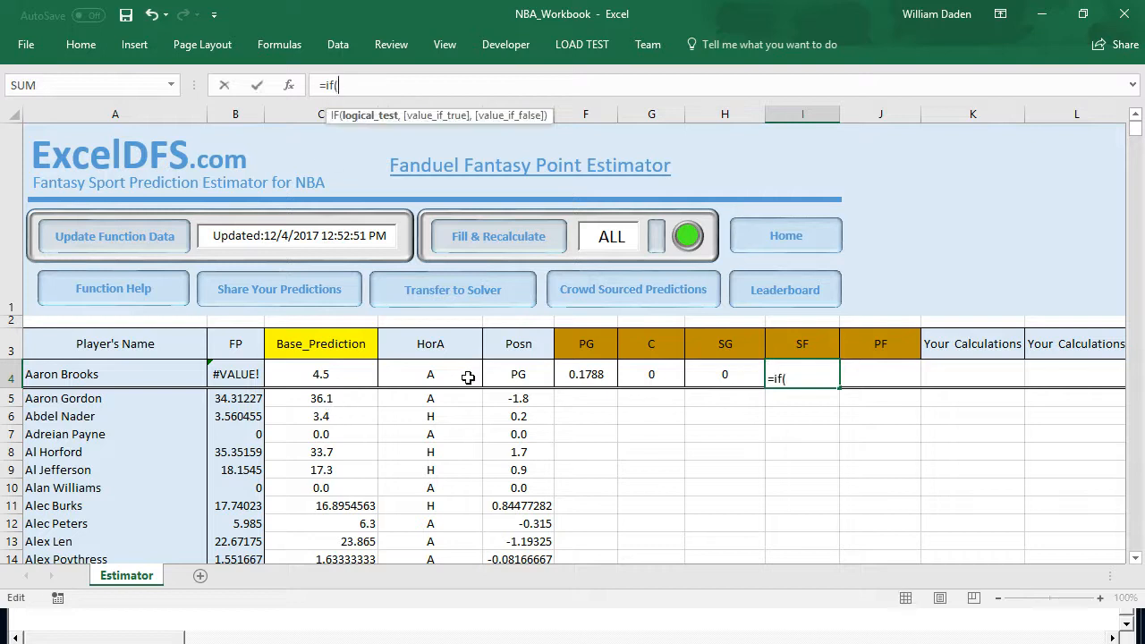
click(523, 374)
text(=)
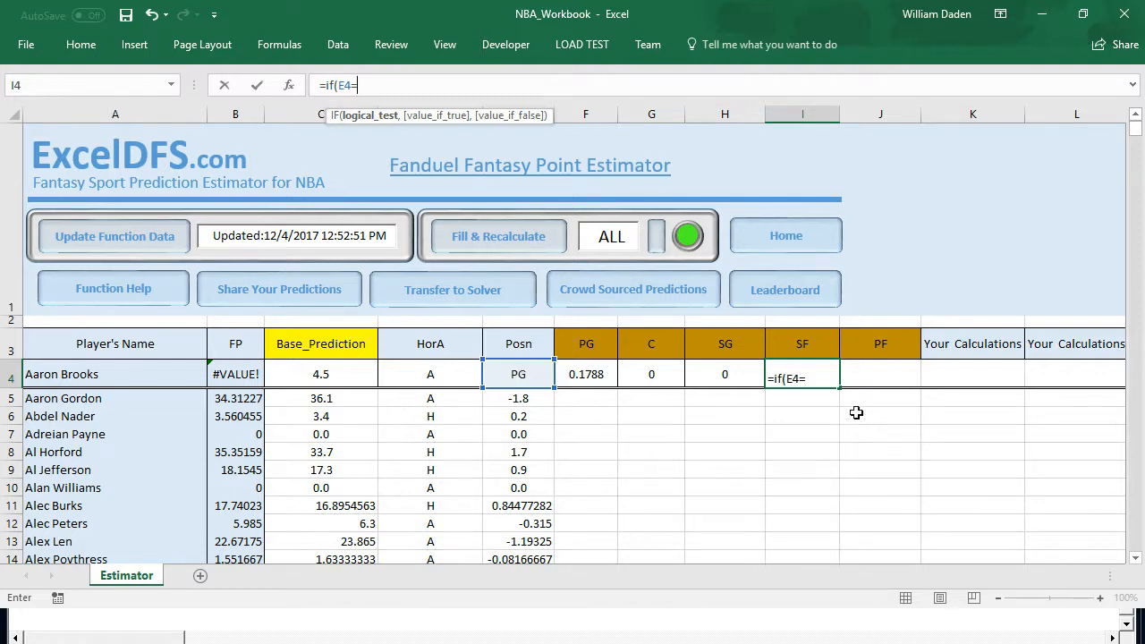
text("SF",)
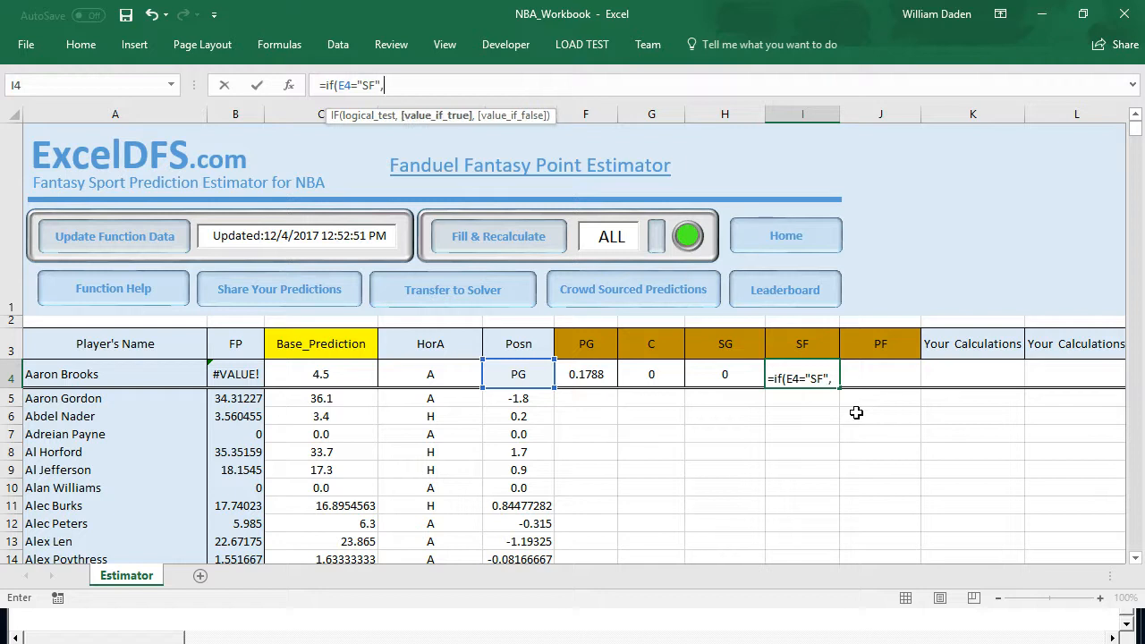
click(311, 374)
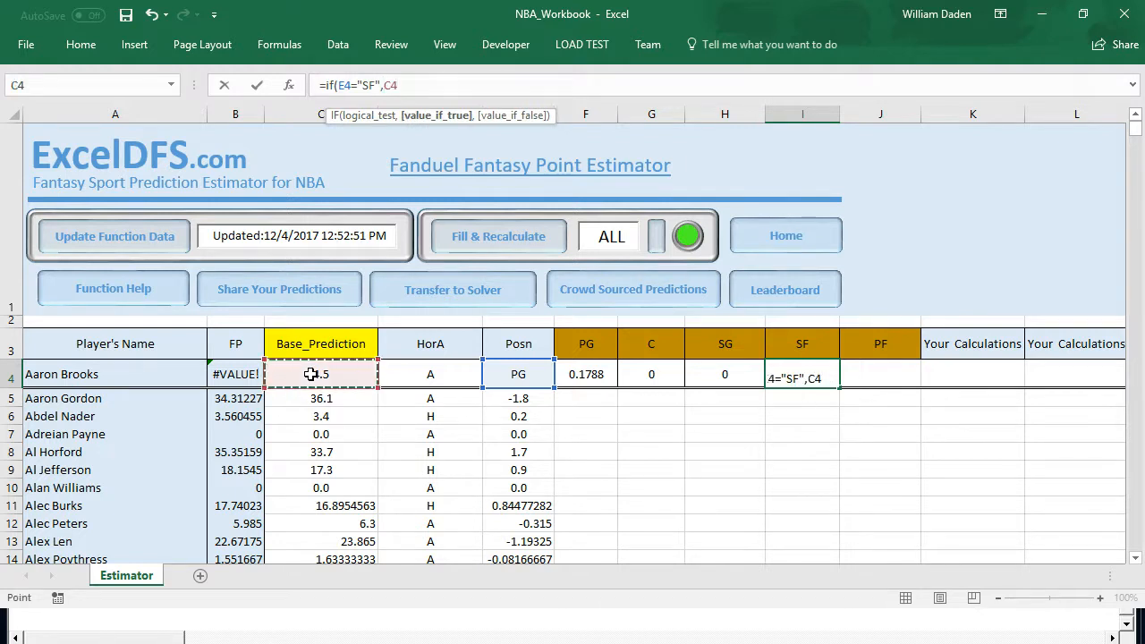
text(*)
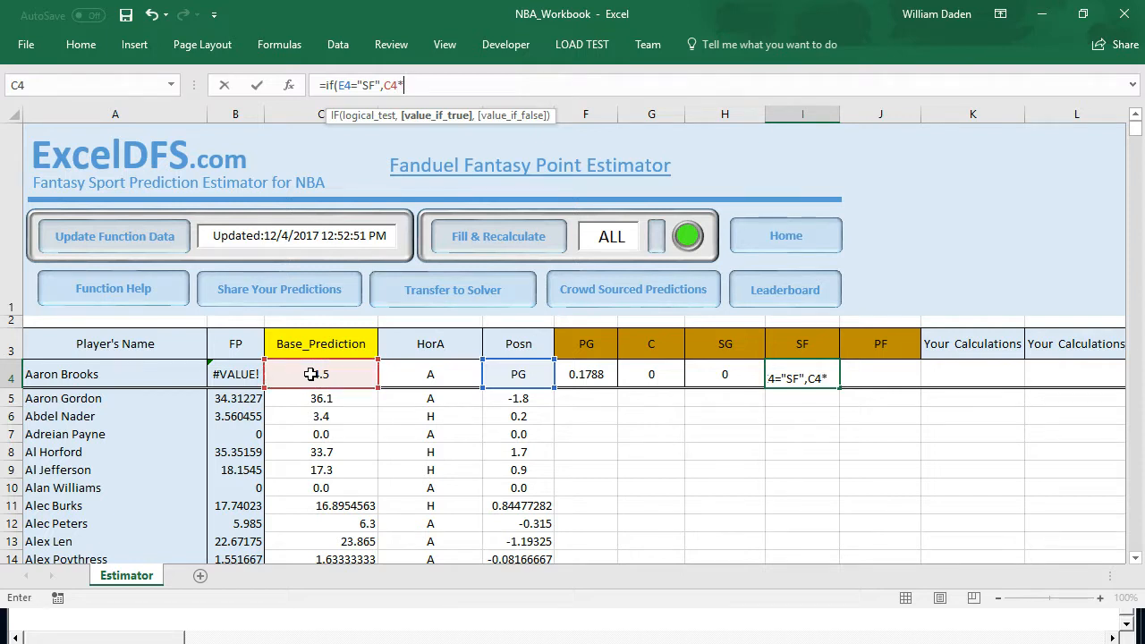
text(0.024)
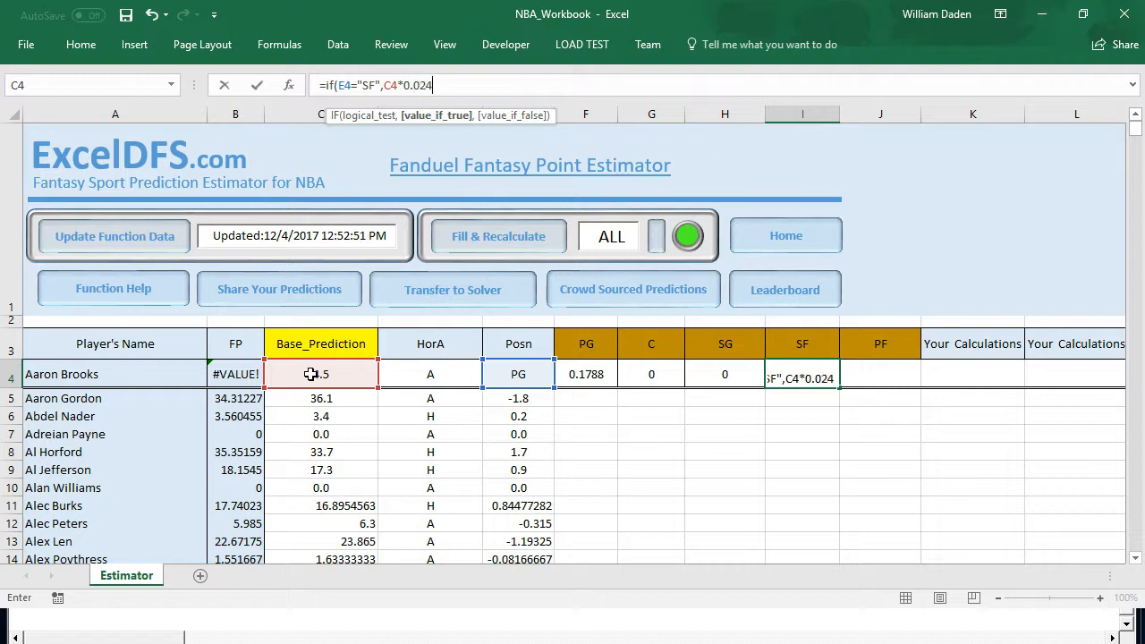
text(,0))
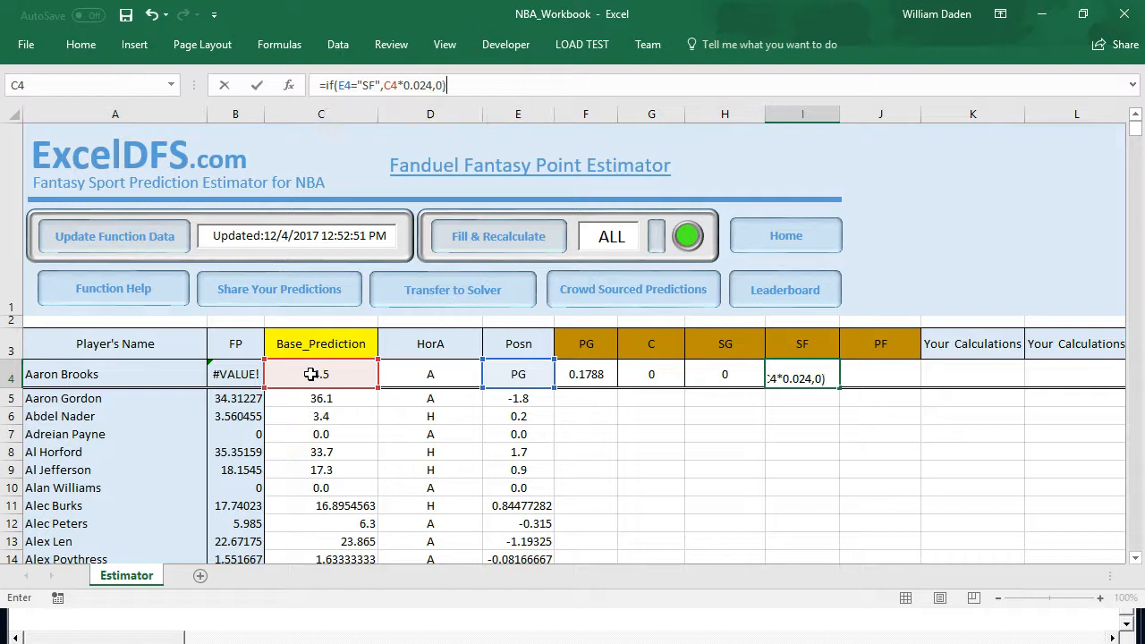
key(Return)
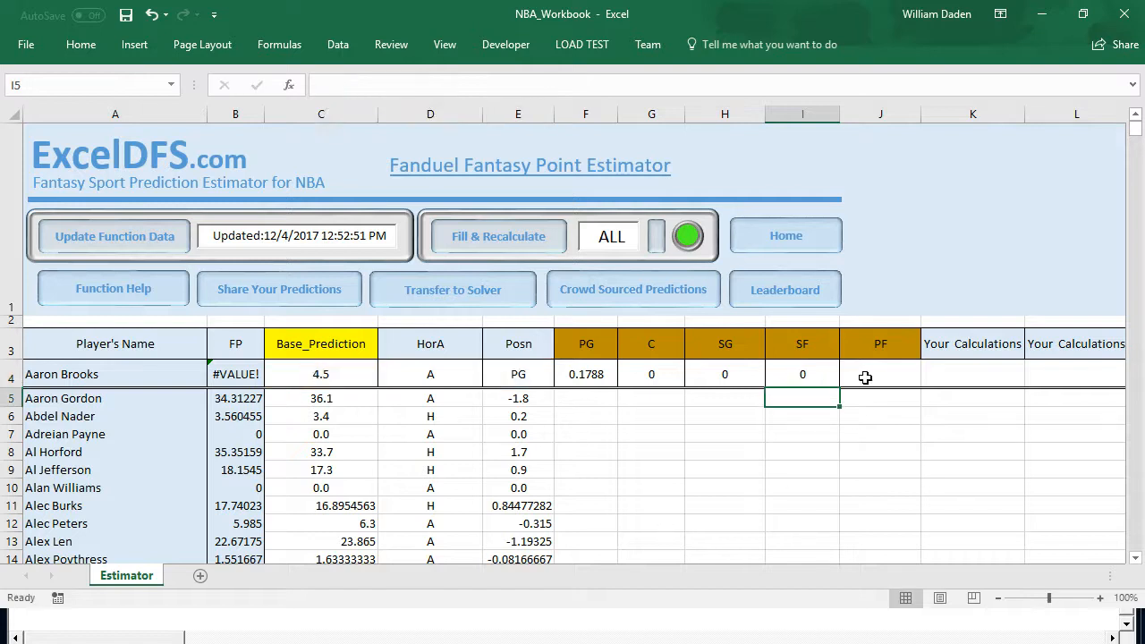
Enter =IF(E4="PF",C4*0.02,0) in J4 to calculate the power forward correction from the base prediction.
click(865, 378)
text(=)
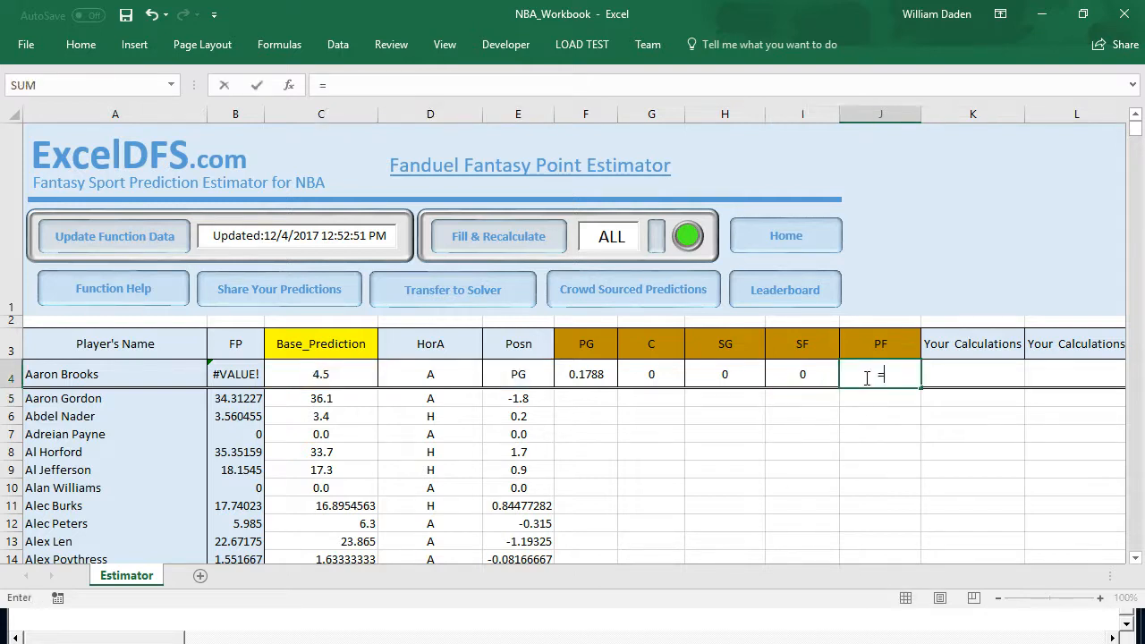
text(if()
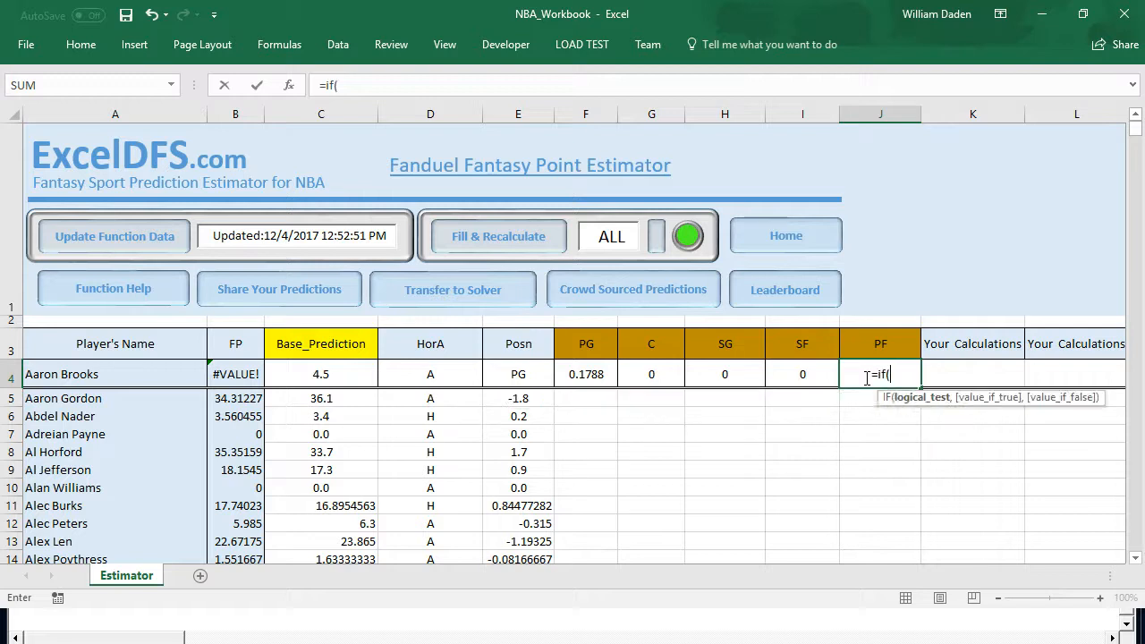
click(518, 376)
text(="PF")
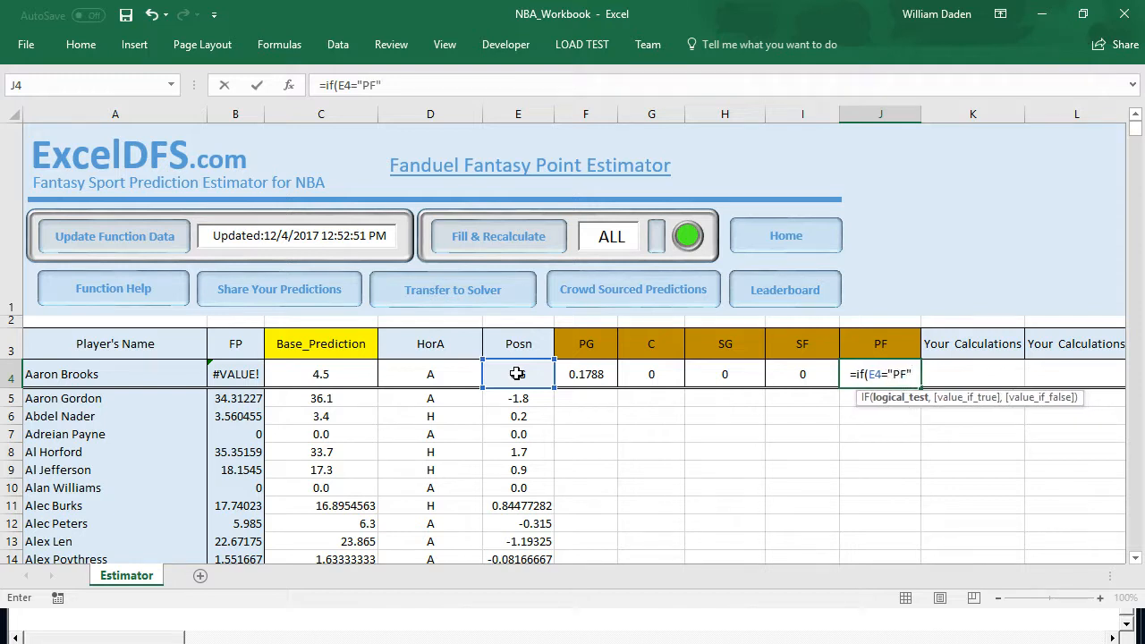
text(,)
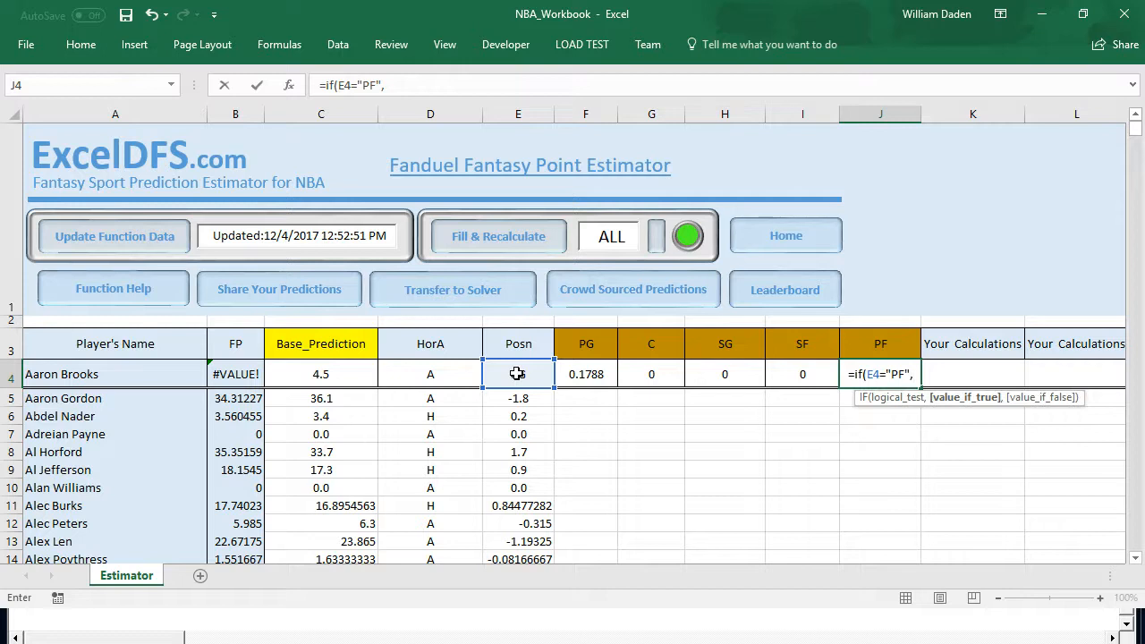
click(321, 372)
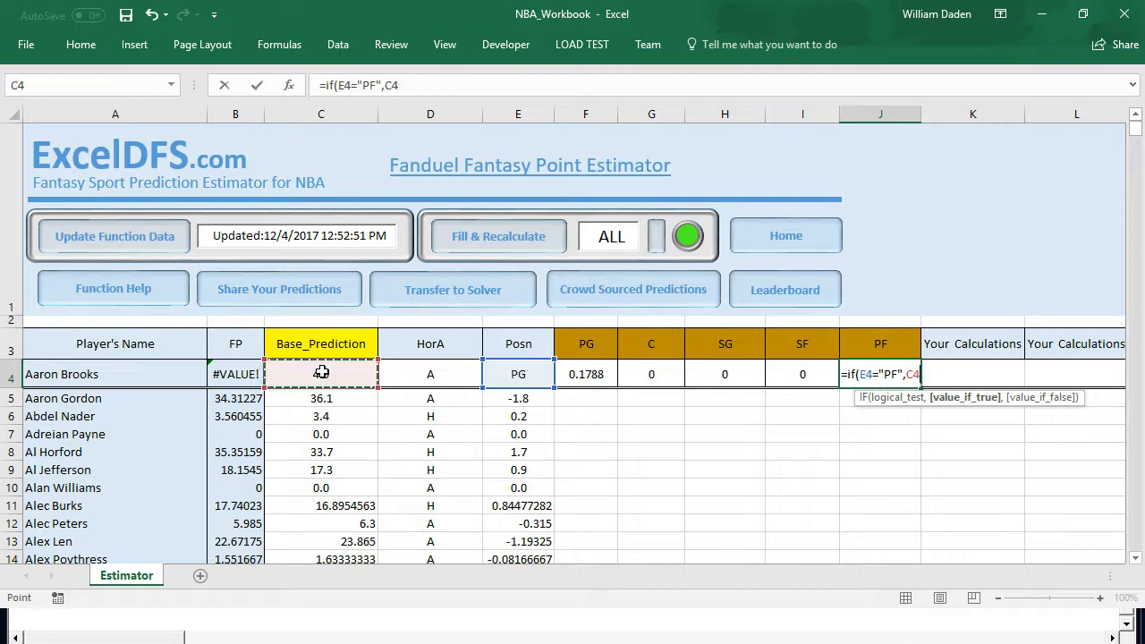
text(*)
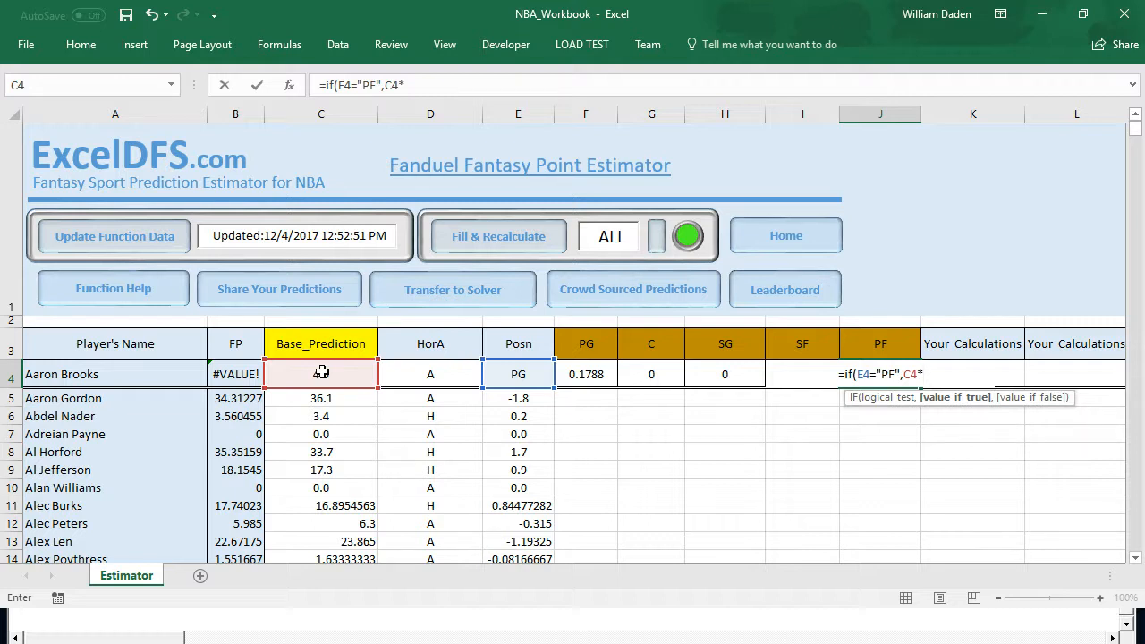
text(0.)
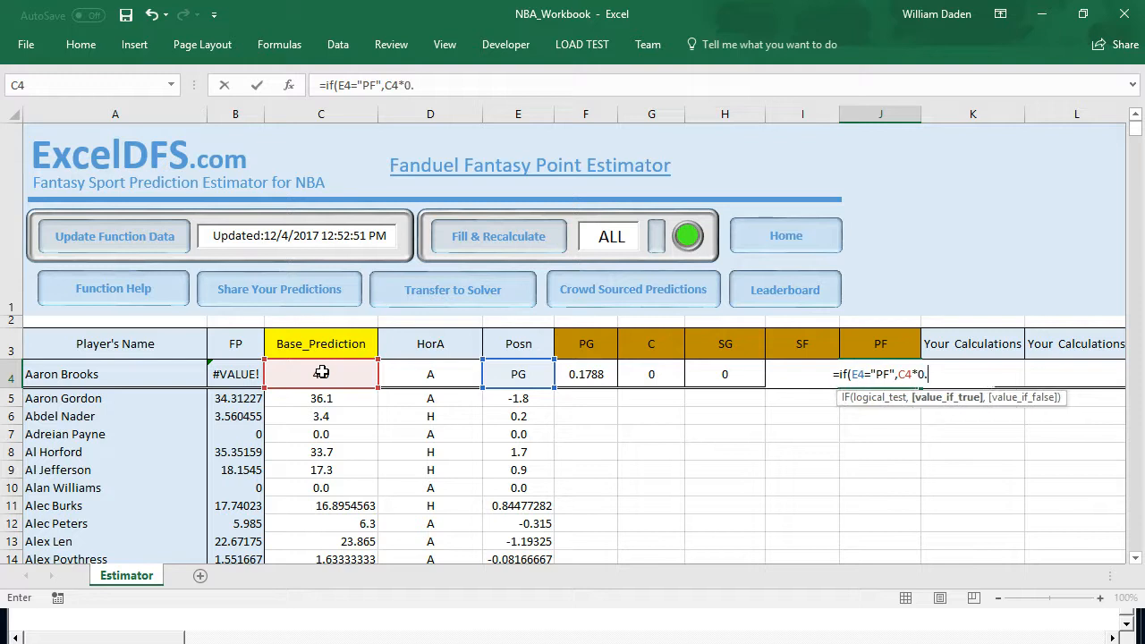
text(02)
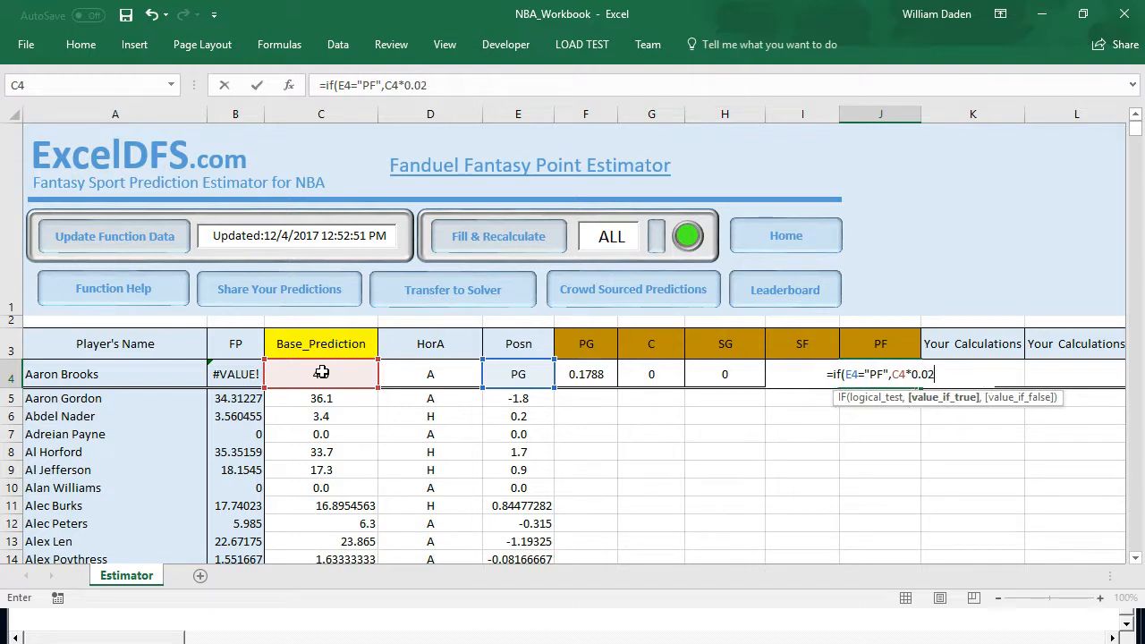
text(,0))
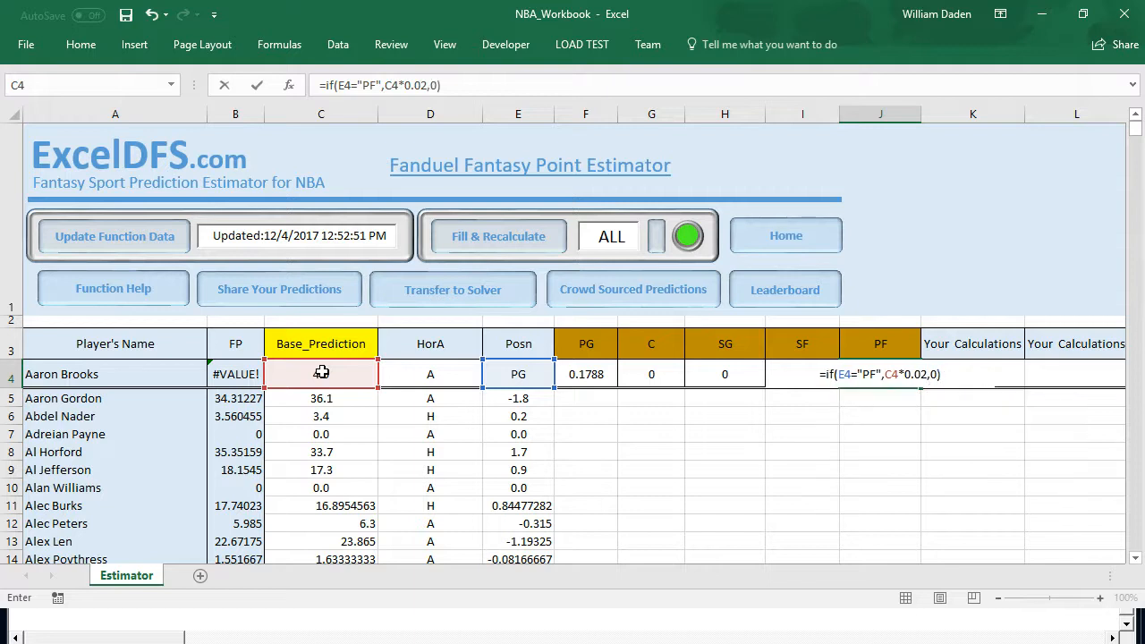
key(Return)
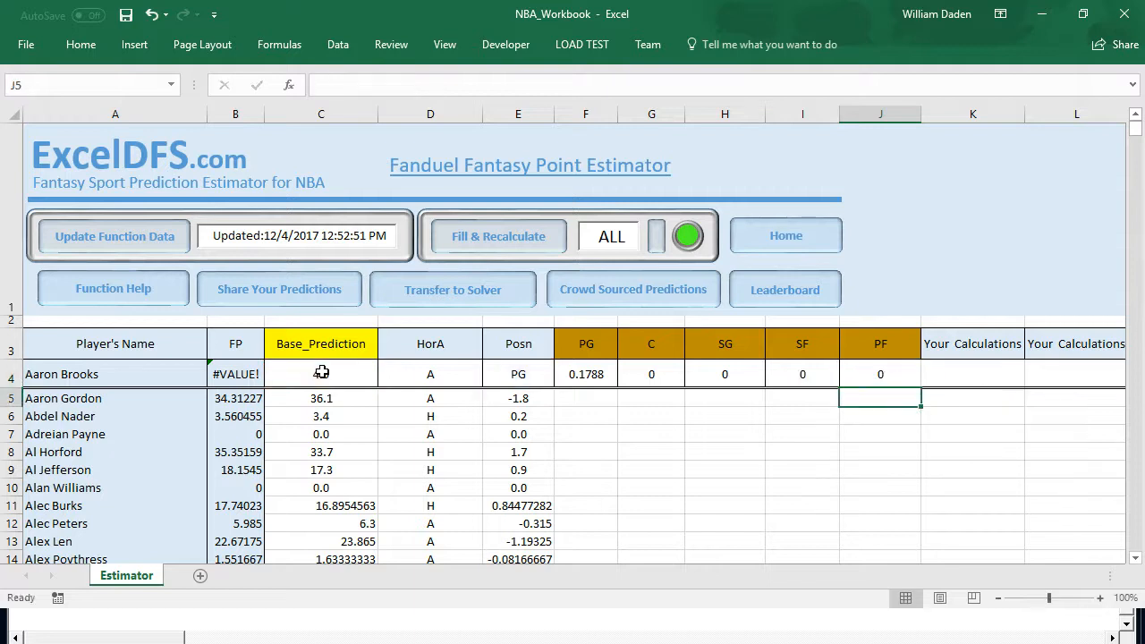
Fill the five position correction cells F4:J4 with the same dark gold colour as their headers.
click(659, 459)
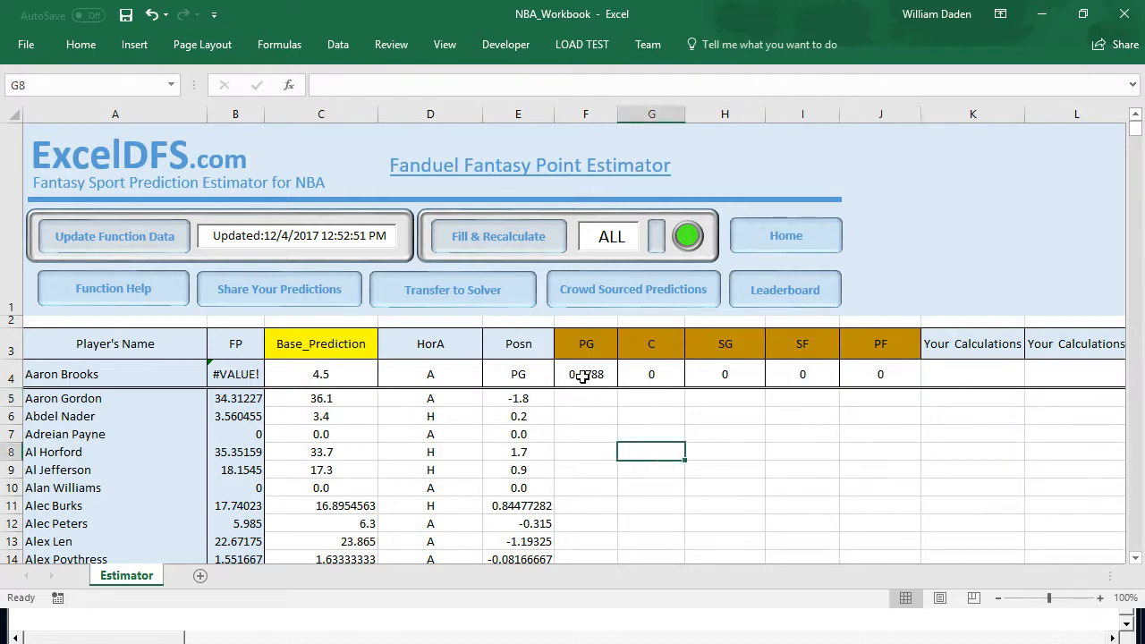
drag(584, 377, 881, 375)
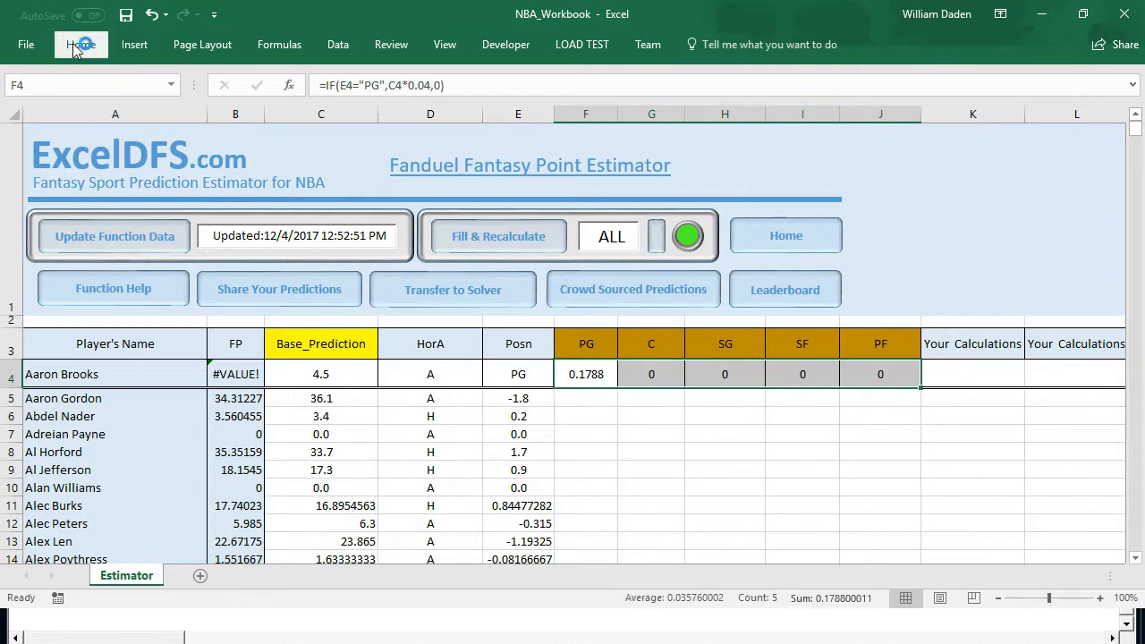
click(79, 46)
click(206, 106)
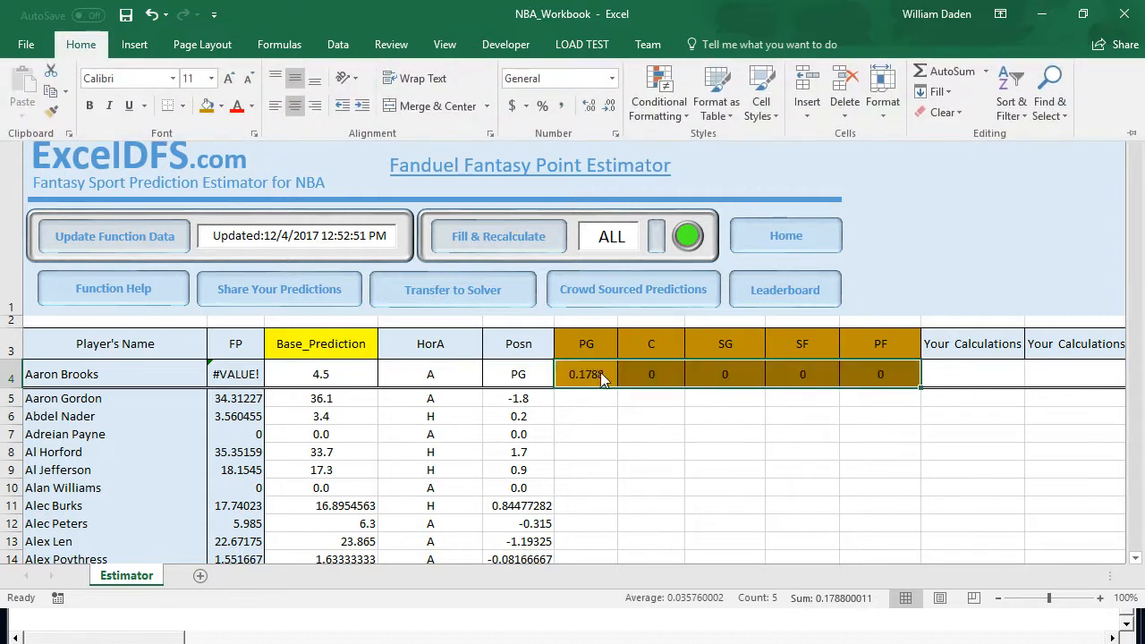
Replace the placeholder header in K3 with Abs_Corrn.
click(698, 430)
click(673, 418)
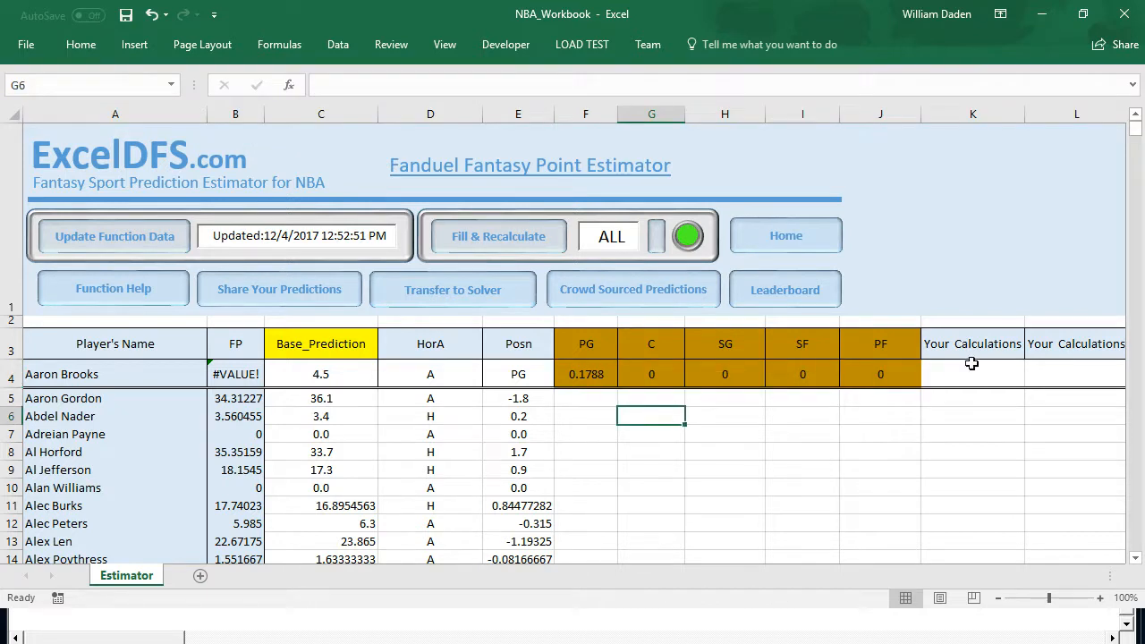
click(950, 347)
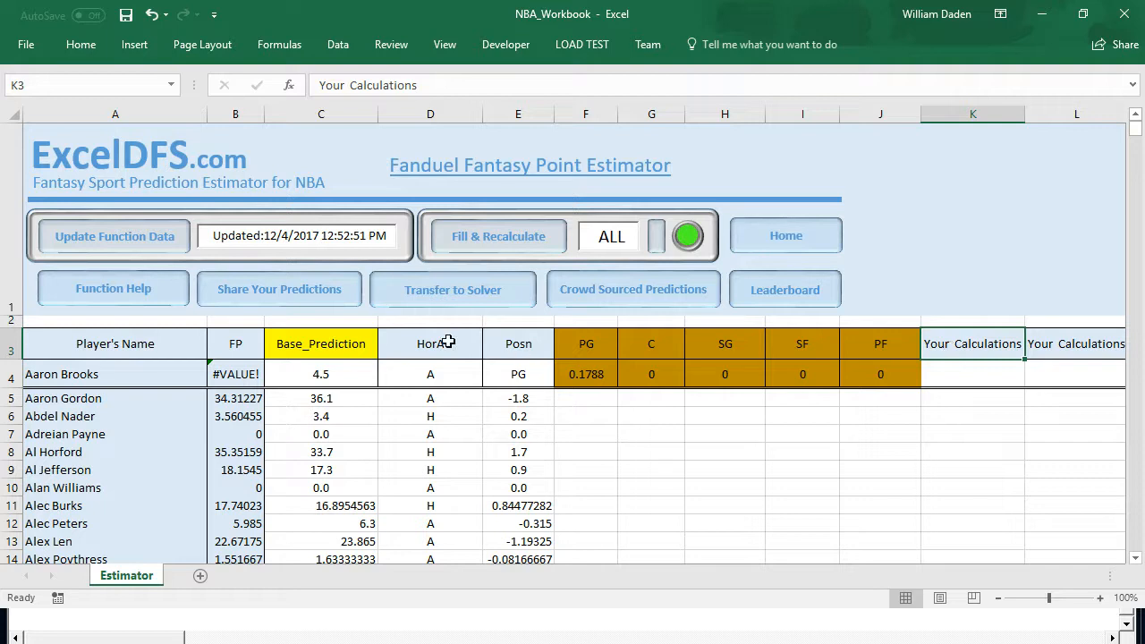
click(964, 374)
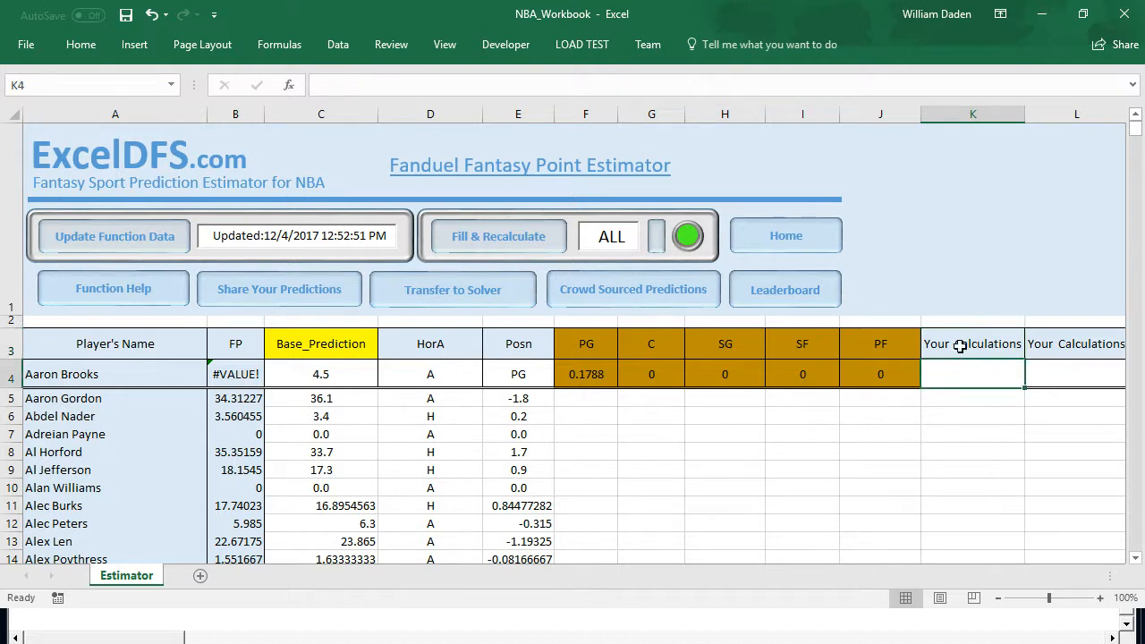
click(960, 347)
text(Abs_Corrn)
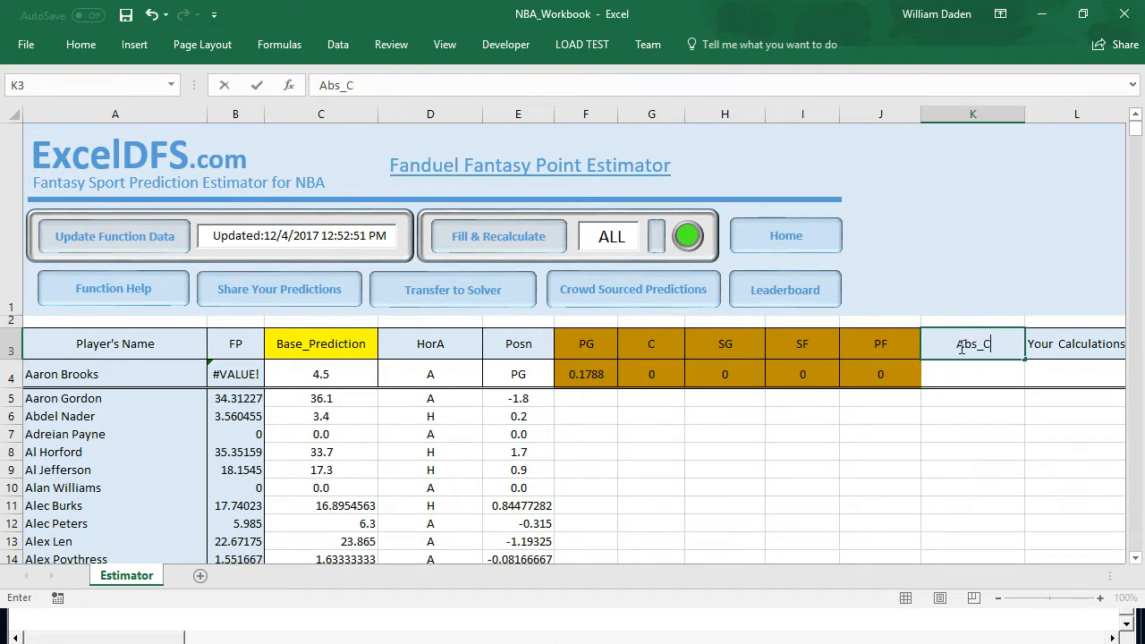
Enter =SUM(F4:J4) in K4 to add up the five position corrections.
click(958, 374)
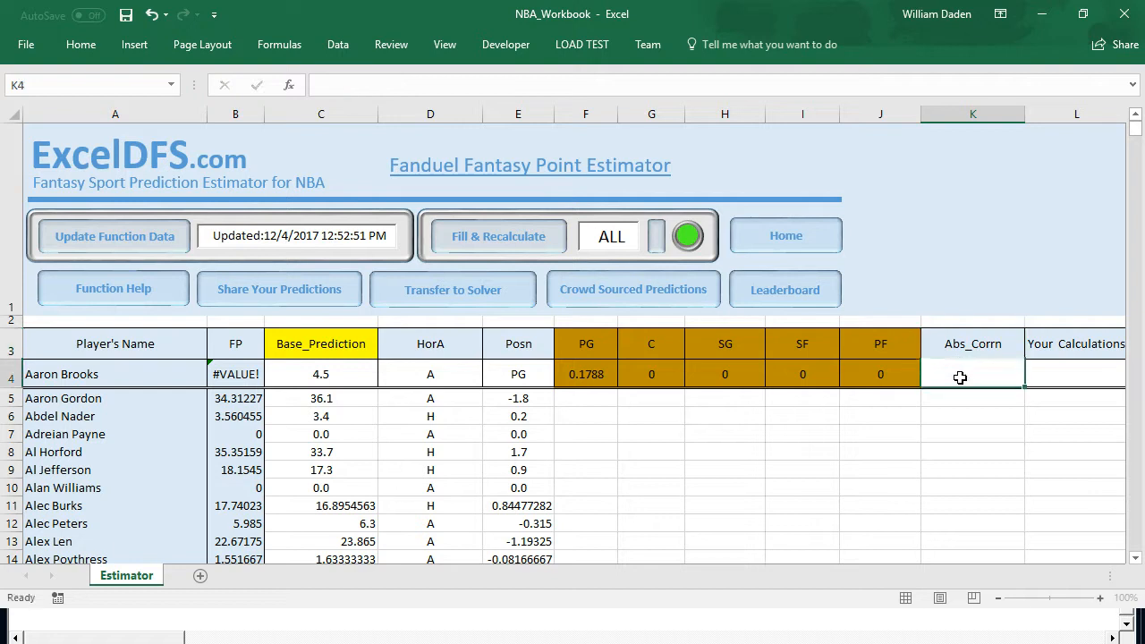
text(=)
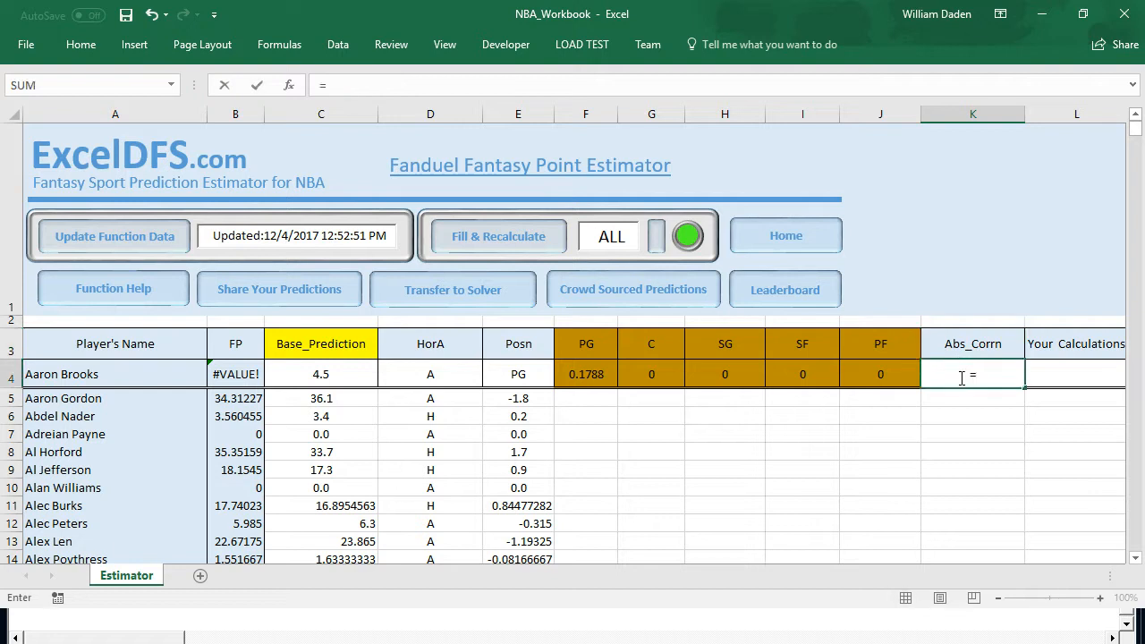
text(sum()
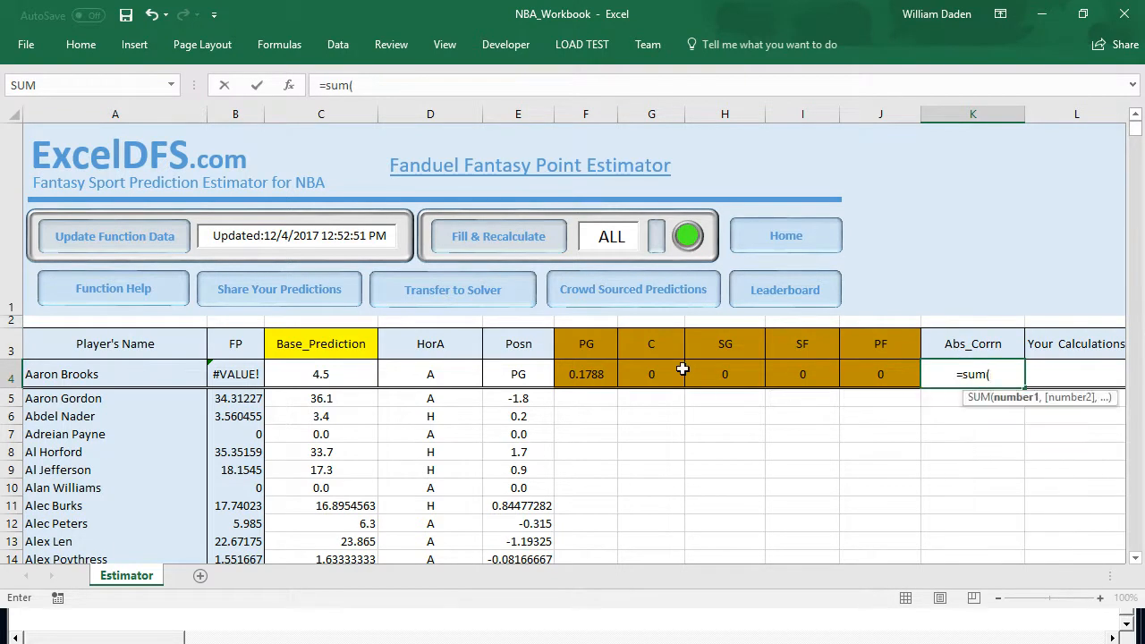
drag(585, 369, 890, 370)
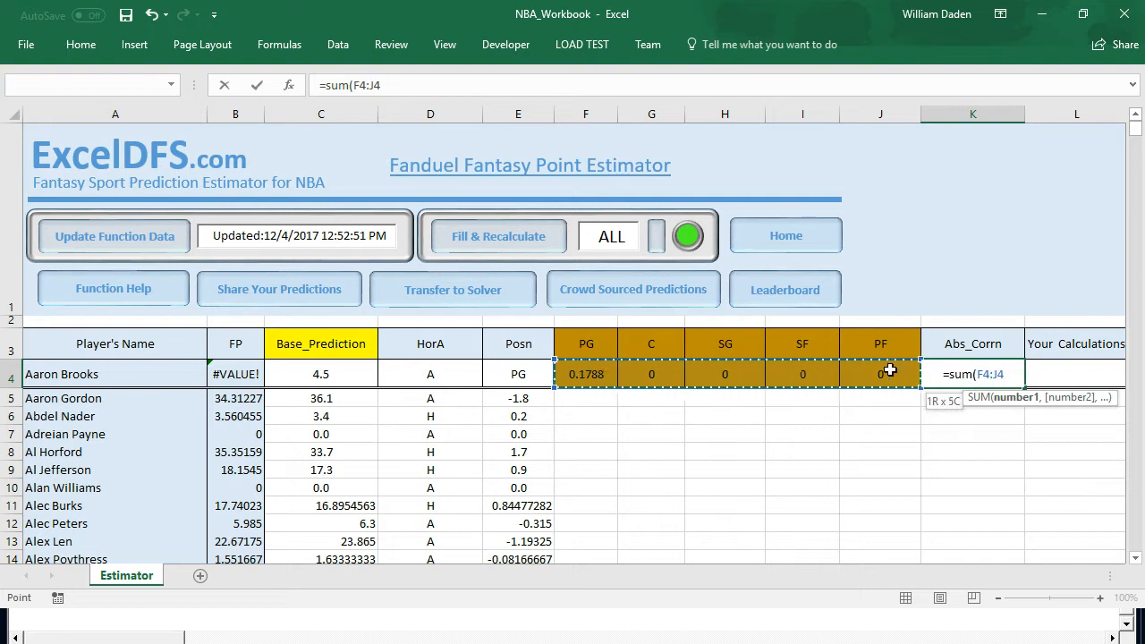
text())
key(Return)
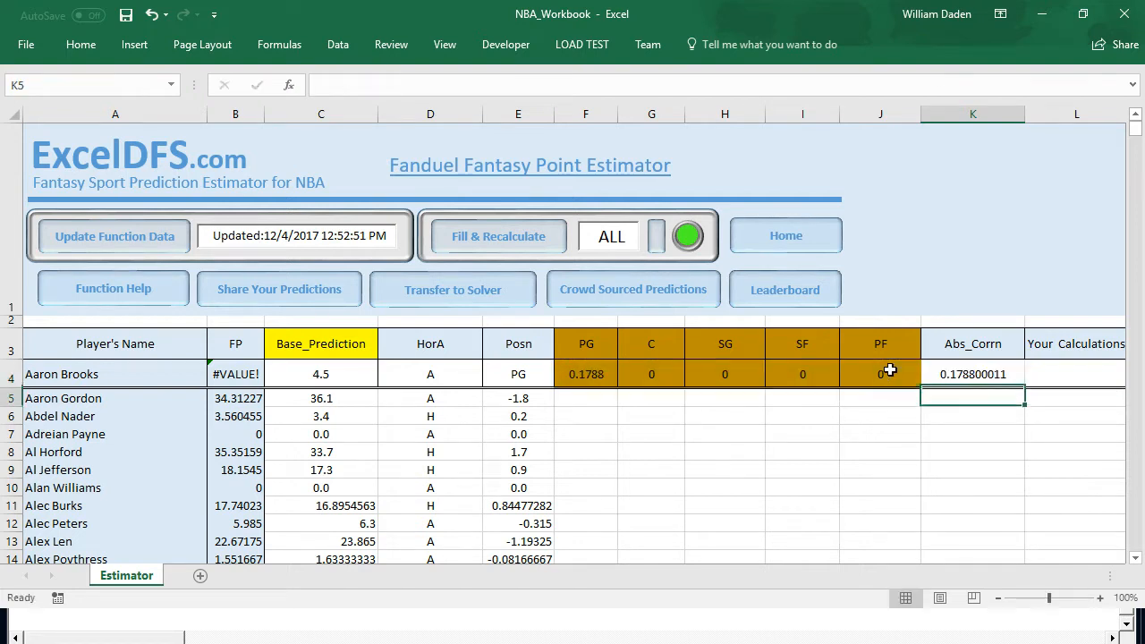
Fill the Abs_Corrn header K3 and its formula cell K4 with the same dark gold as the position columns.
click(973, 375)
click(959, 340)
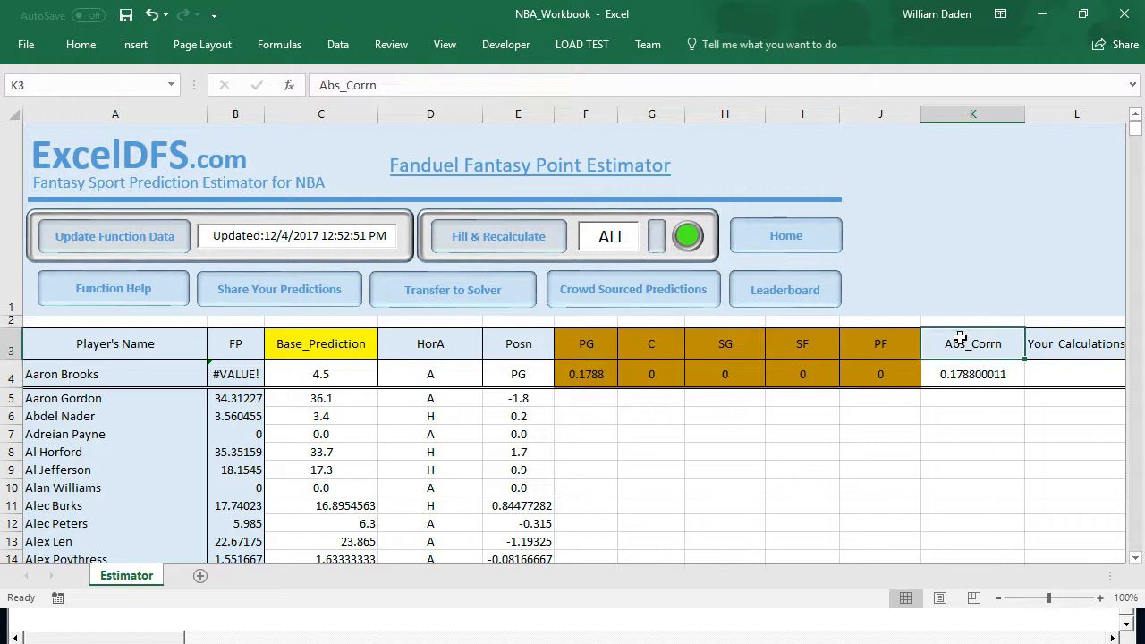
click(85, 45)
click(207, 107)
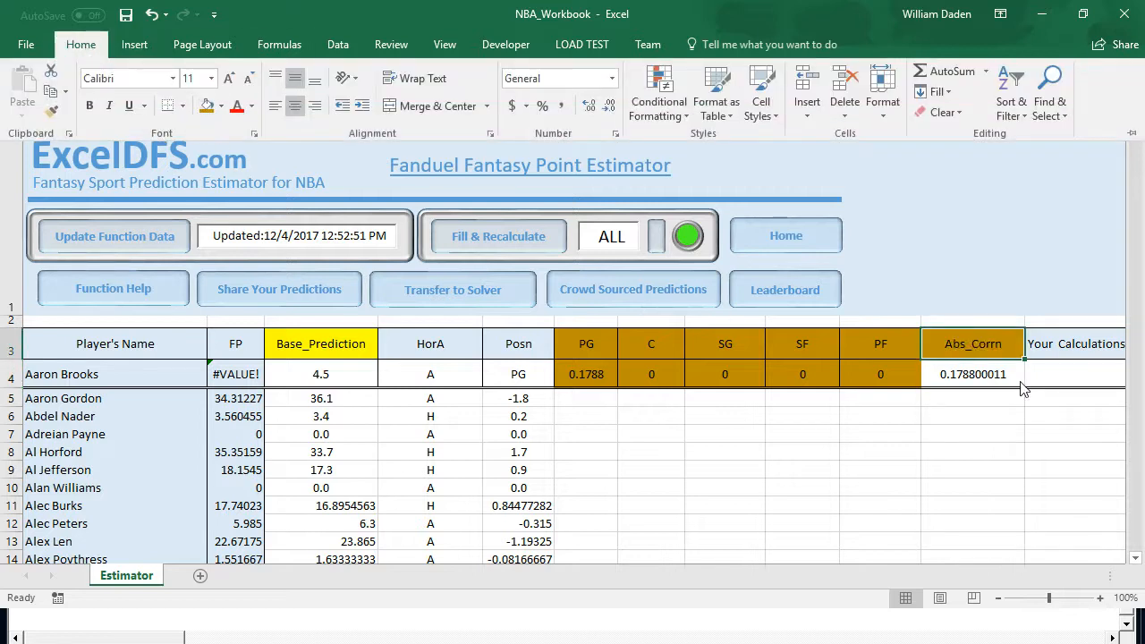
click(971, 376)
click(967, 376)
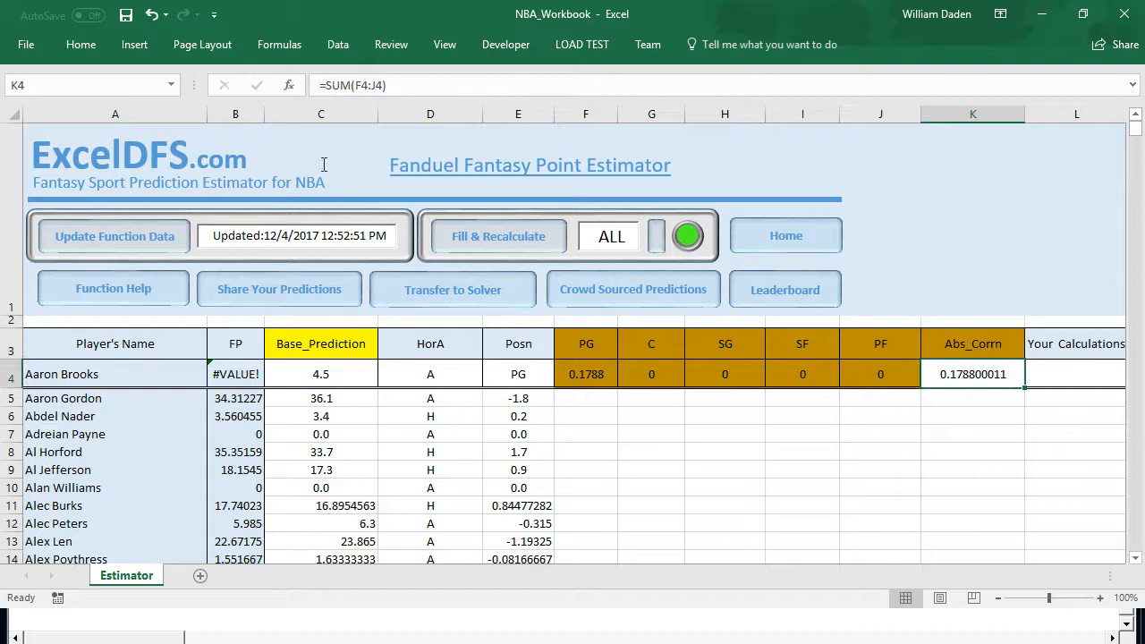
click(87, 47)
click(207, 106)
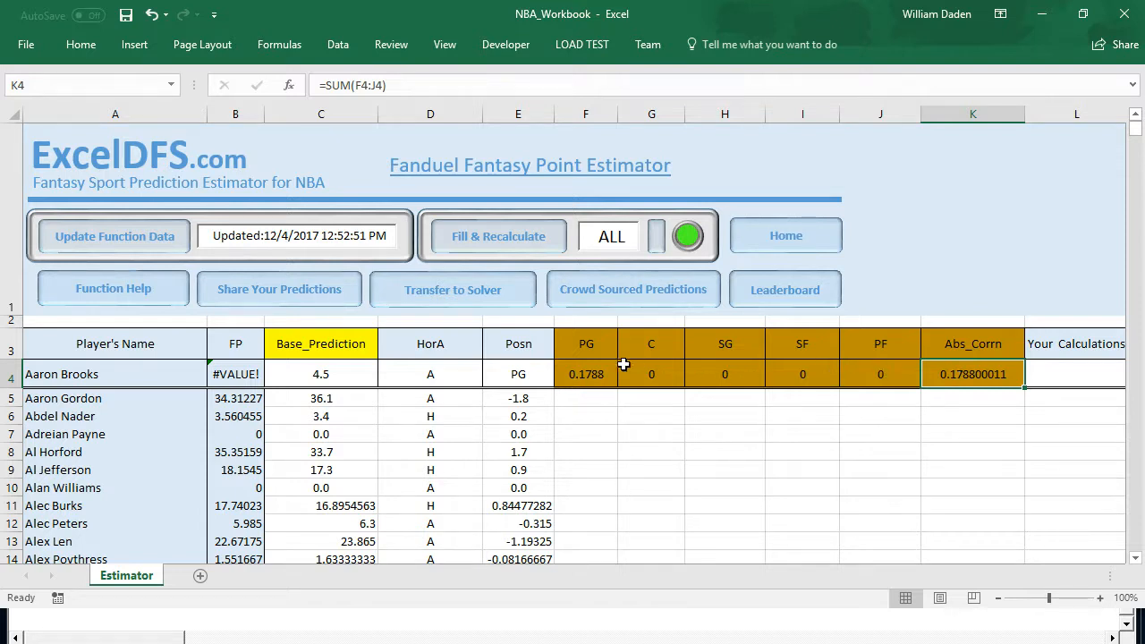
click(980, 436)
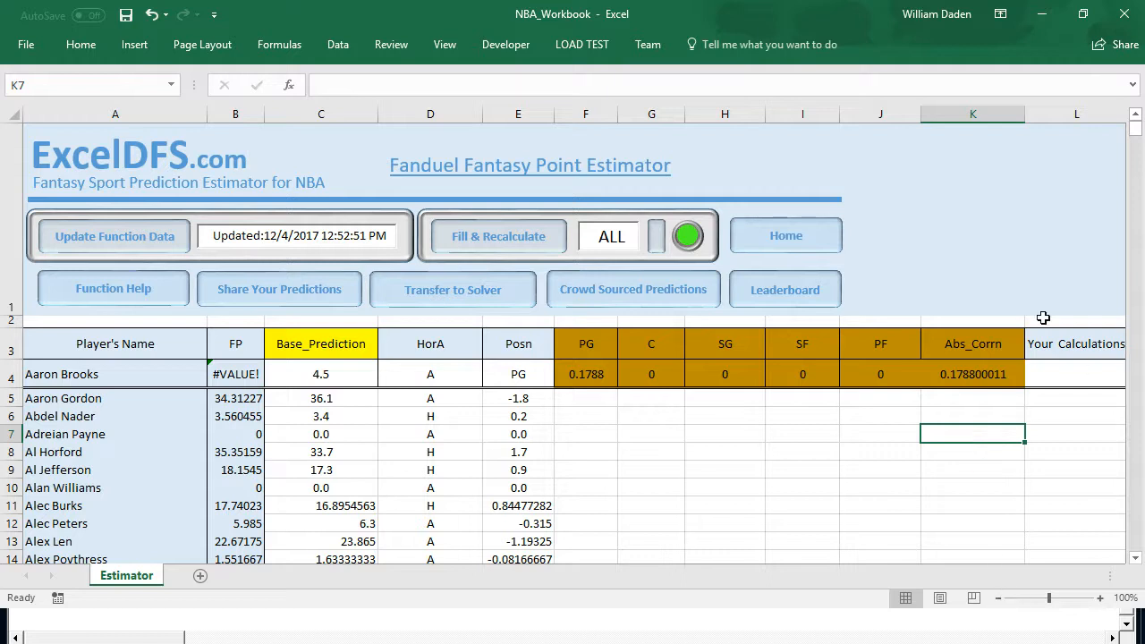
Narrow the Abs_Corrn column K slightly and shrink columns G to J to fit their short headers.
drag(1024, 114, 1003, 115)
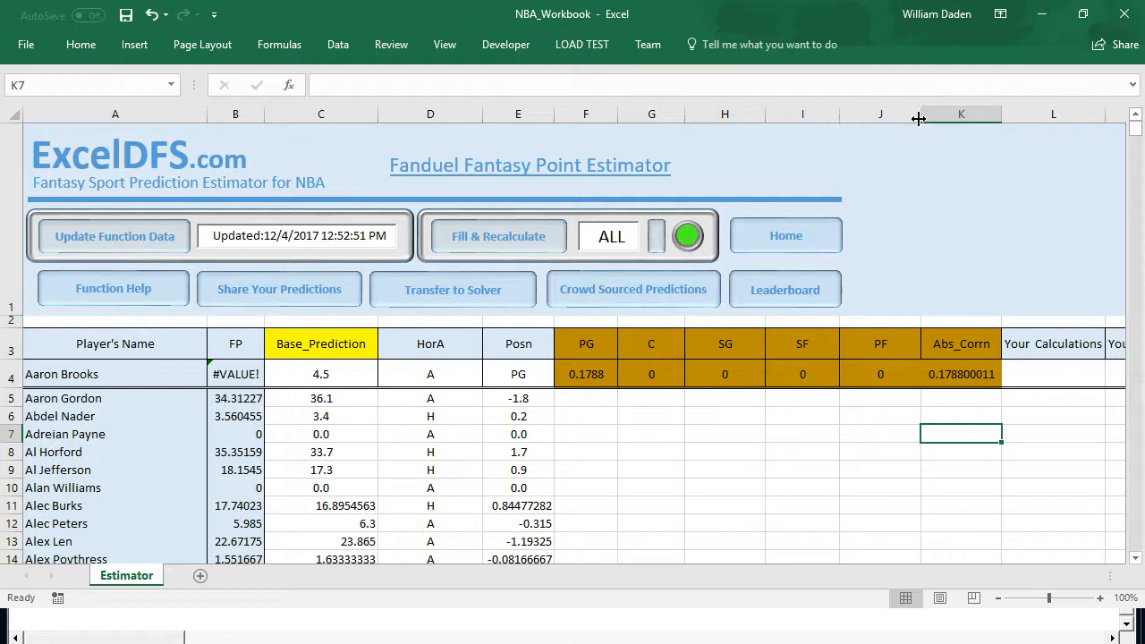
drag(922, 115, 841, 113)
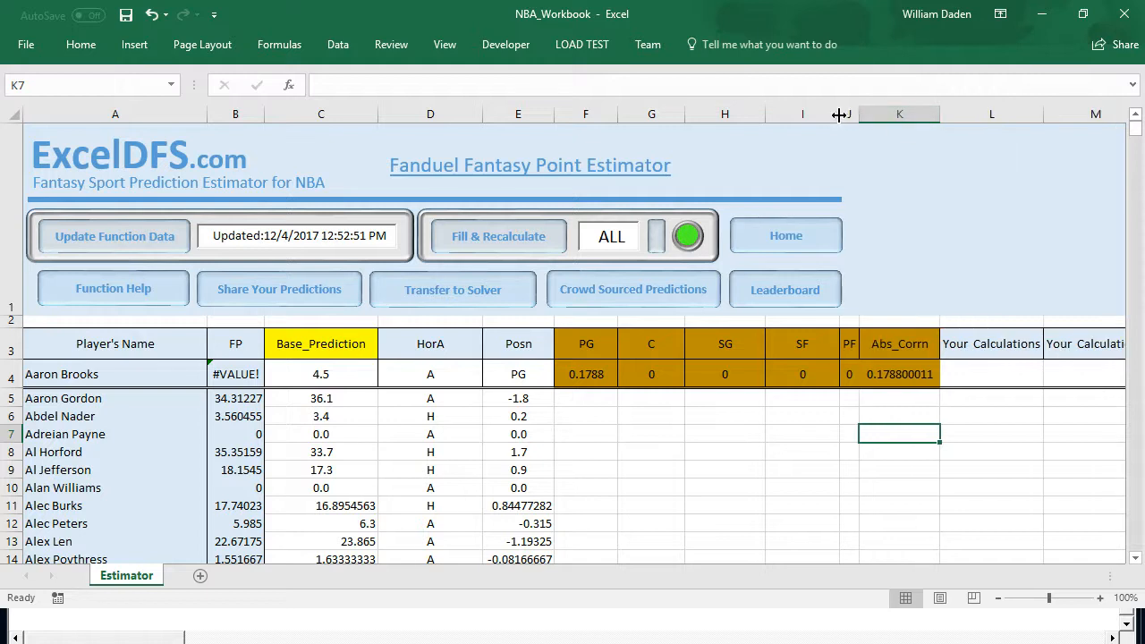
double_click(840, 112)
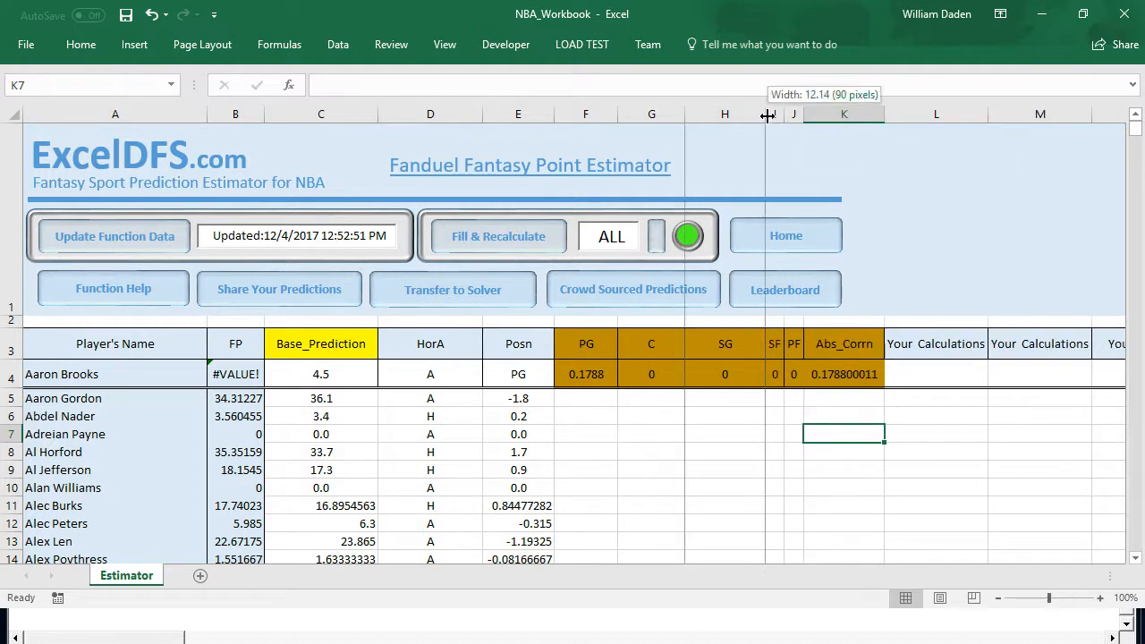
double_click(767, 113)
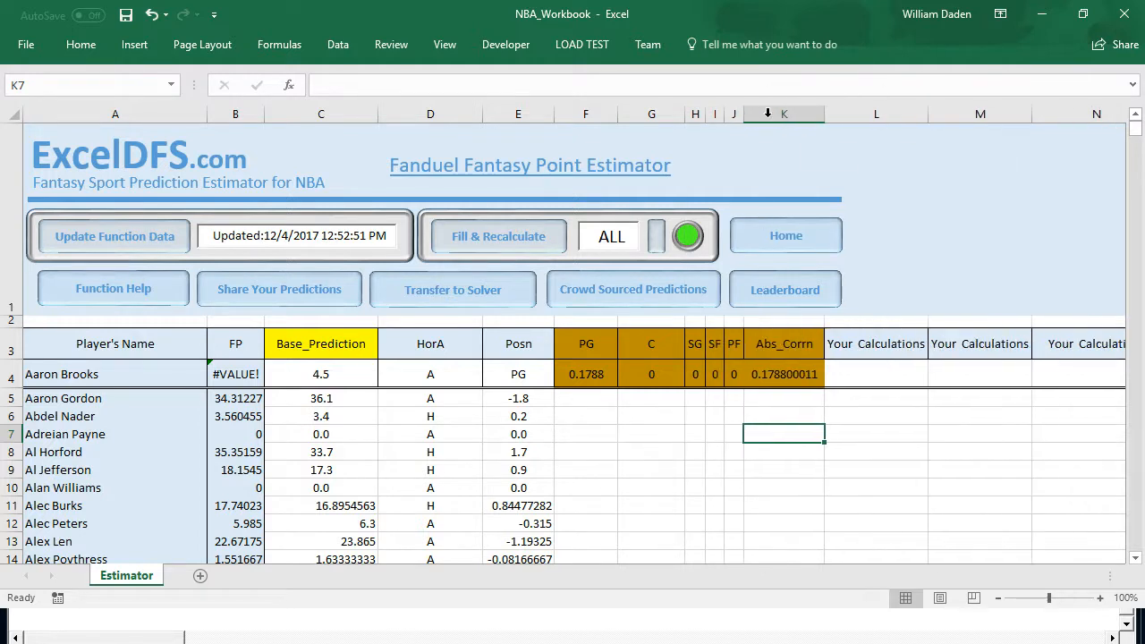
double_click(686, 114)
click(811, 454)
Fill the placeholder header cell L3 beside Abs_Corrn with yellow.
click(807, 368)
click(808, 348)
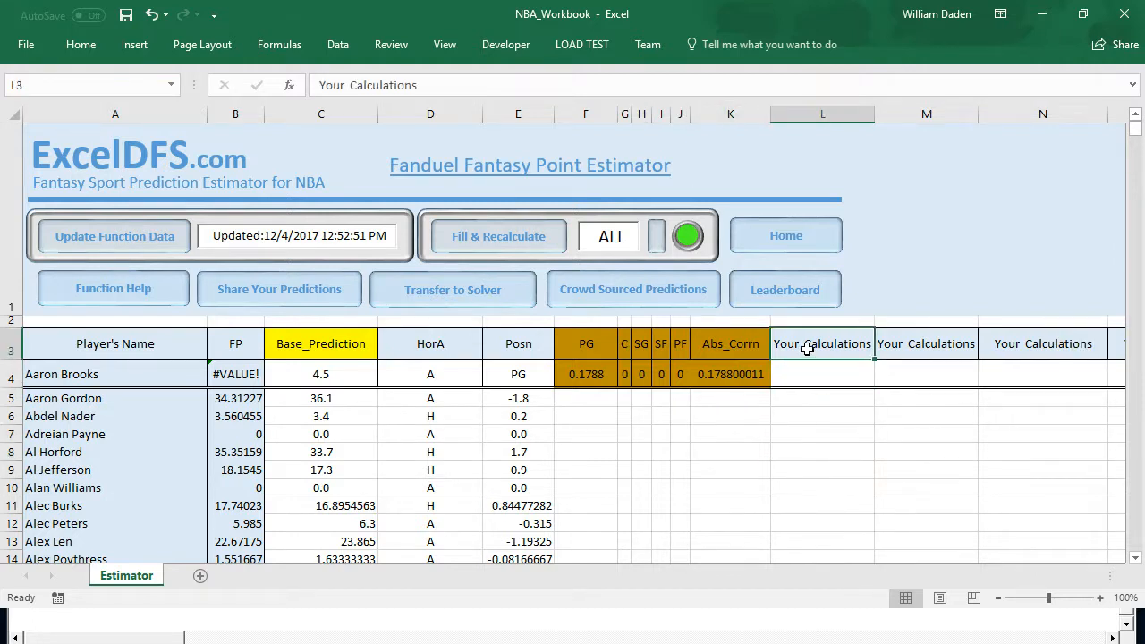
click(78, 45)
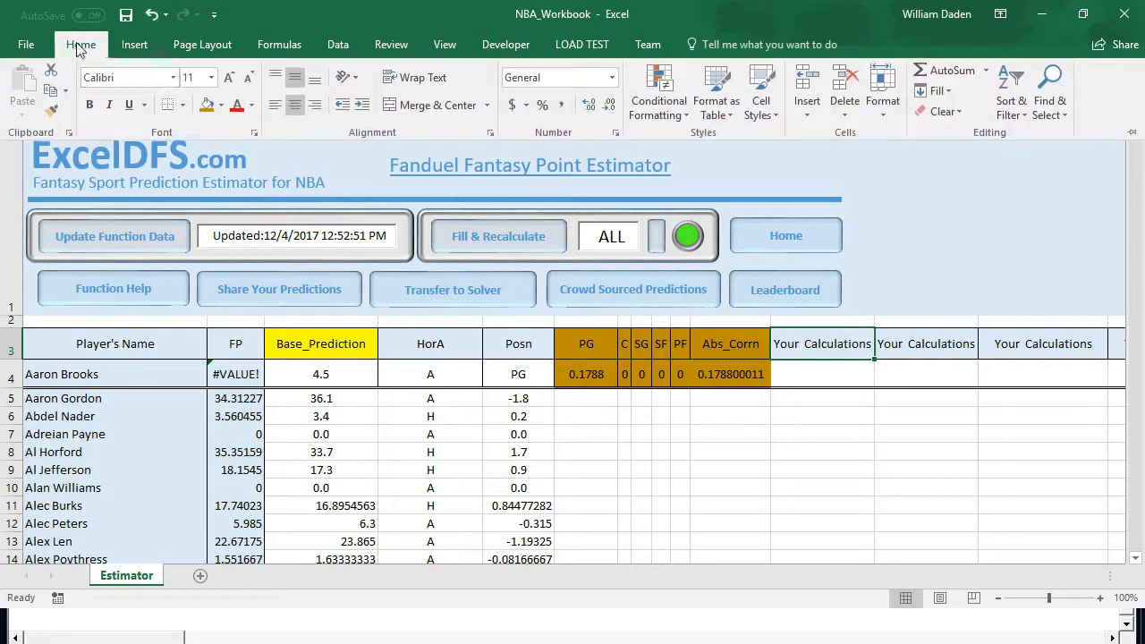
click(221, 105)
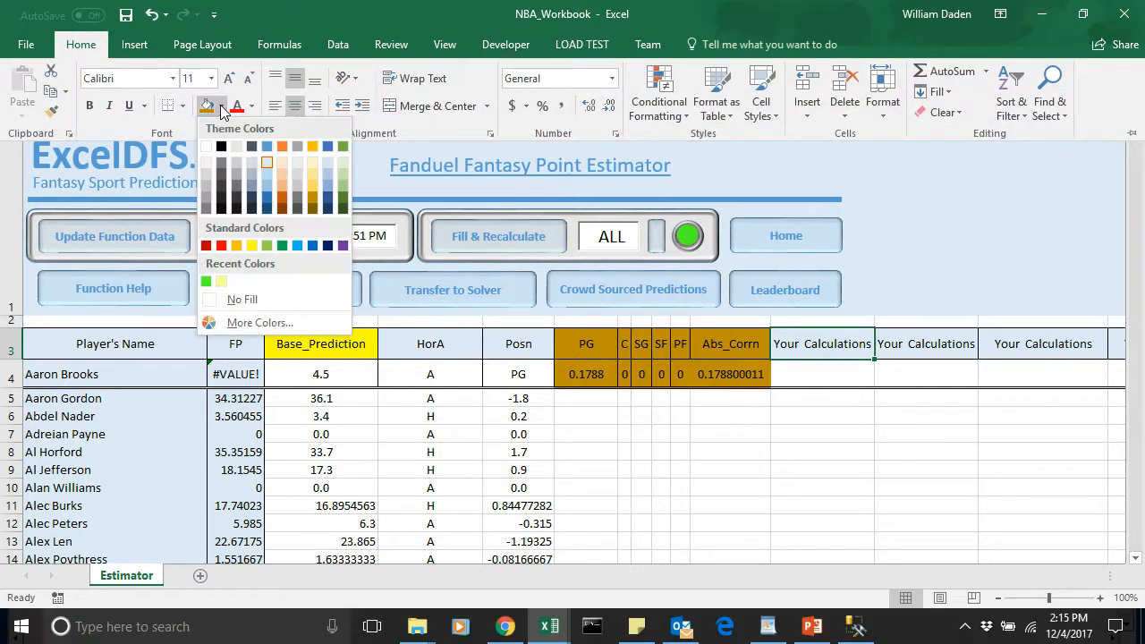
click(253, 247)
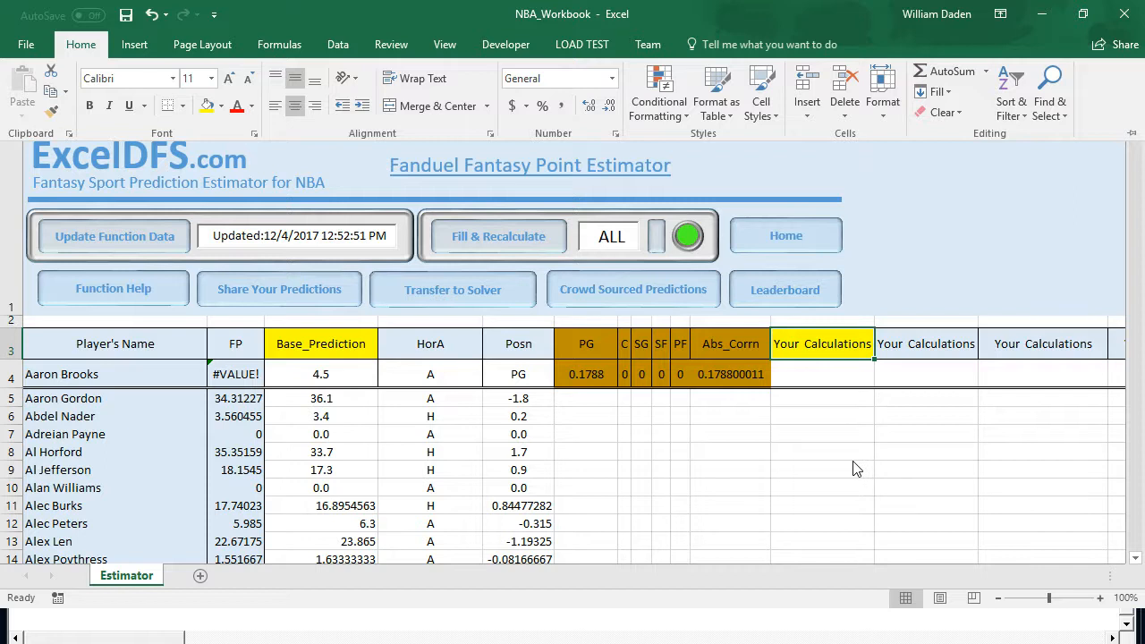
click(855, 464)
Enter =IF(D4="H",K4,K4*-1) in L4 to sign the absolute correction by home or away status.
click(826, 380)
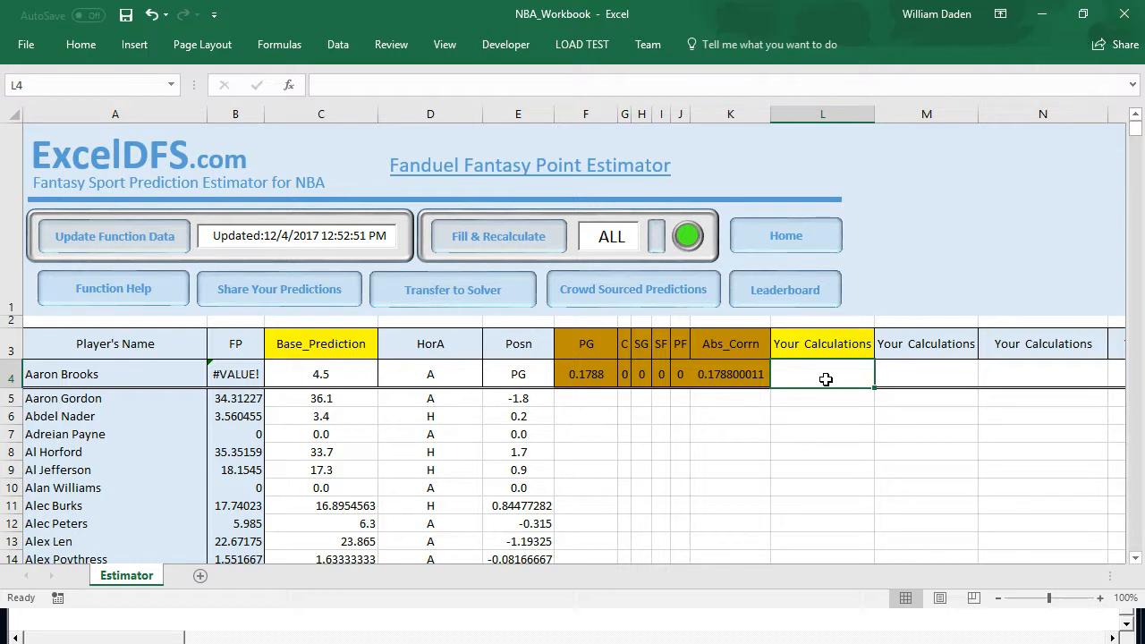
text(=)
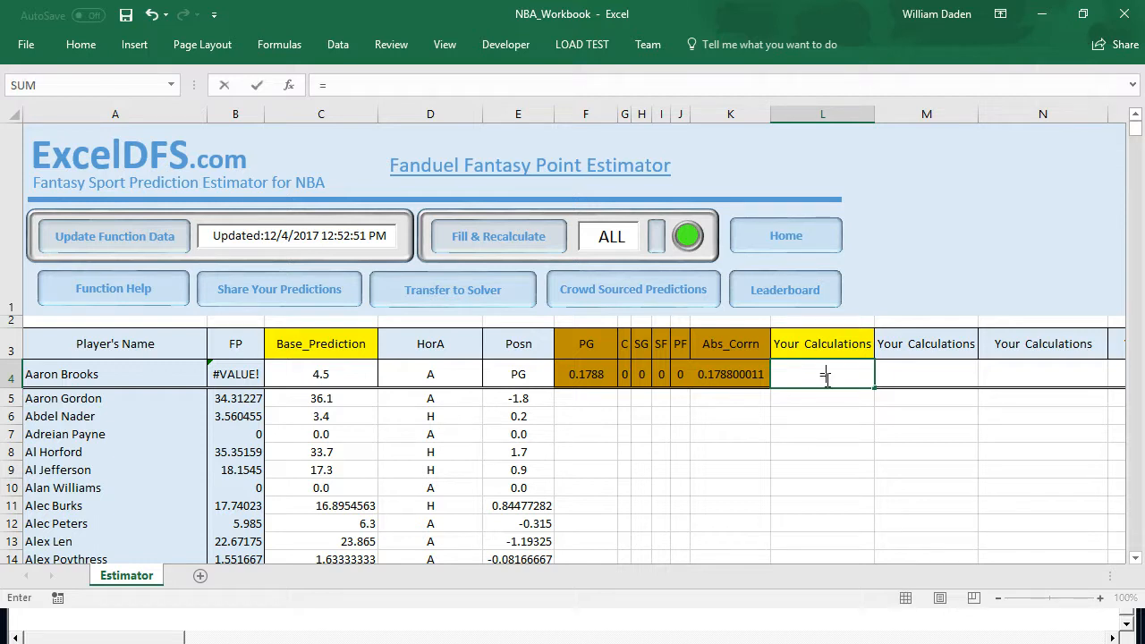
text(if)
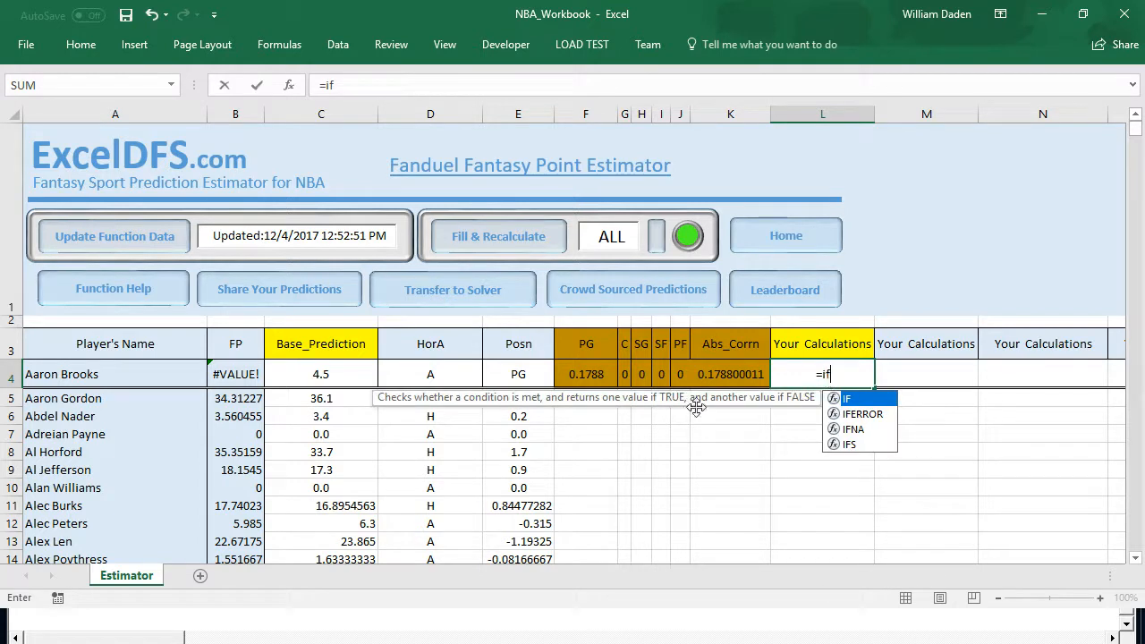
click(440, 372)
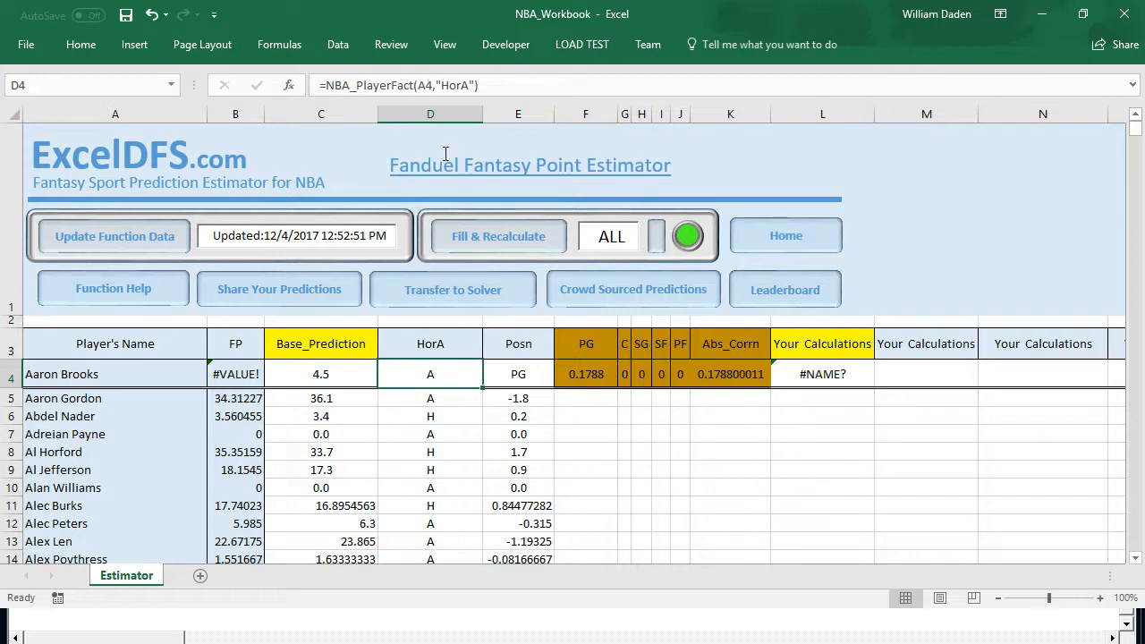
click(811, 376)
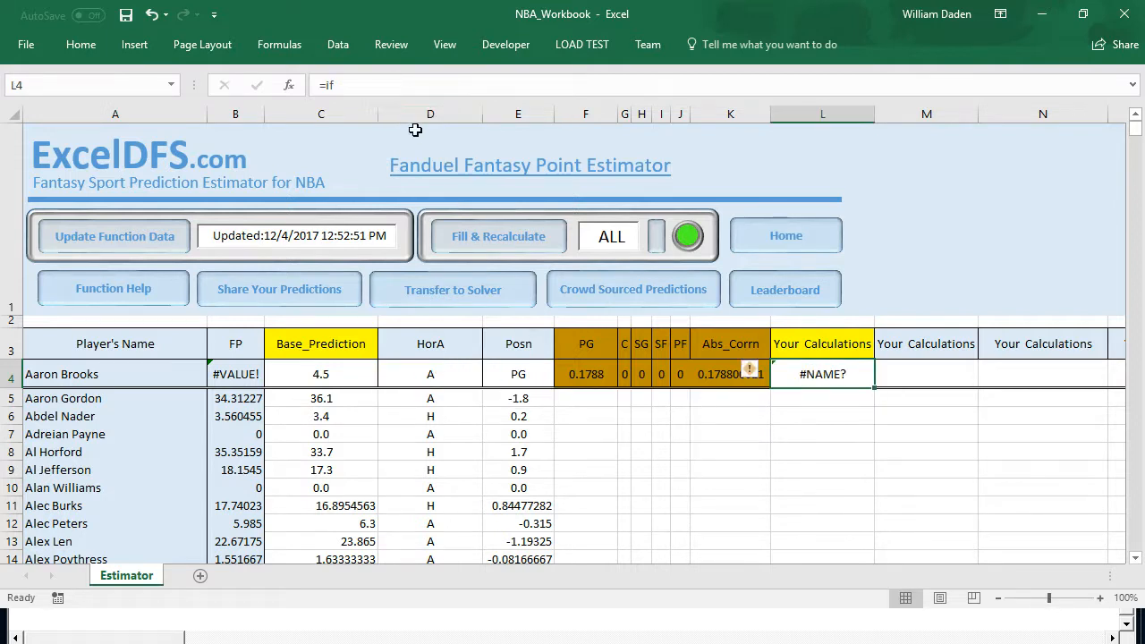
click(336, 80)
click(337, 84)
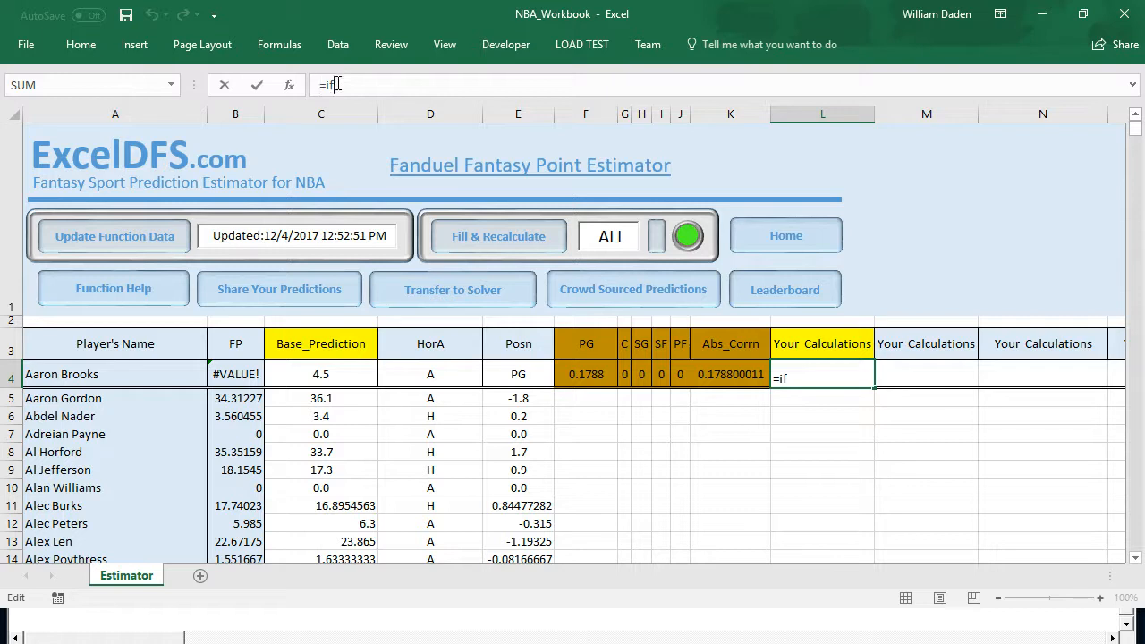
text(()
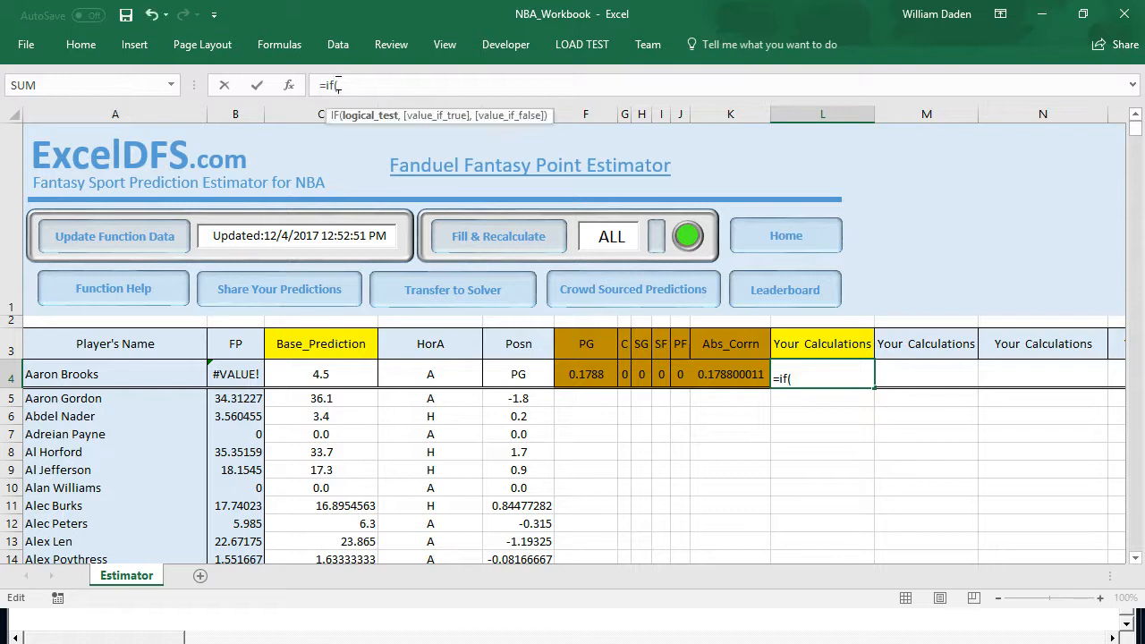
click(430, 376)
text(=)
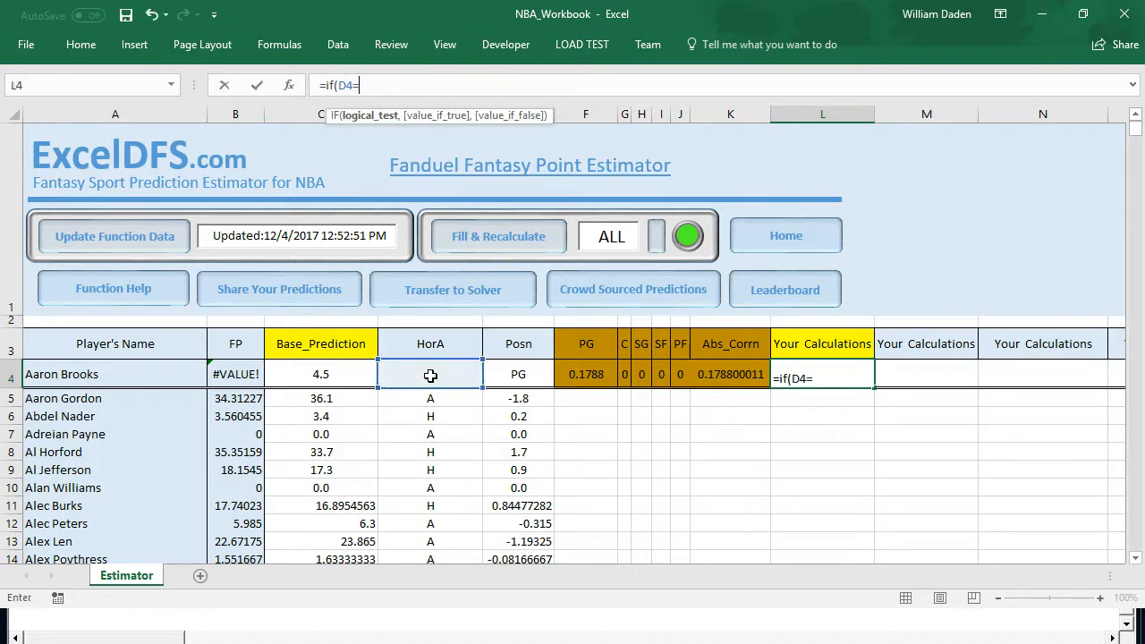
text("H",)
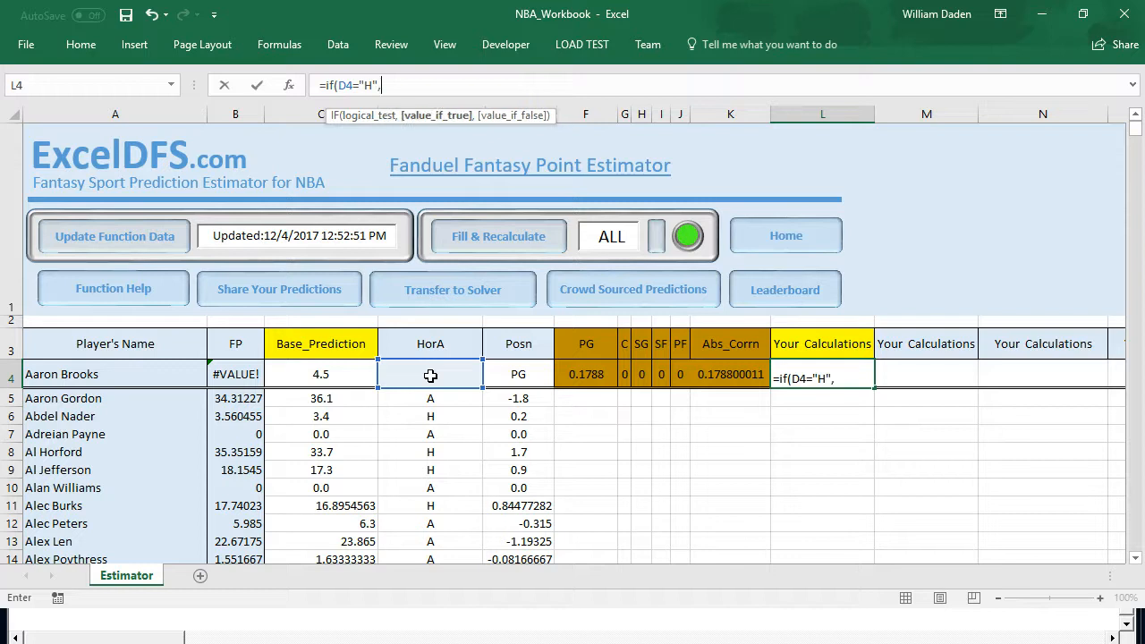
click(724, 374)
text(,)
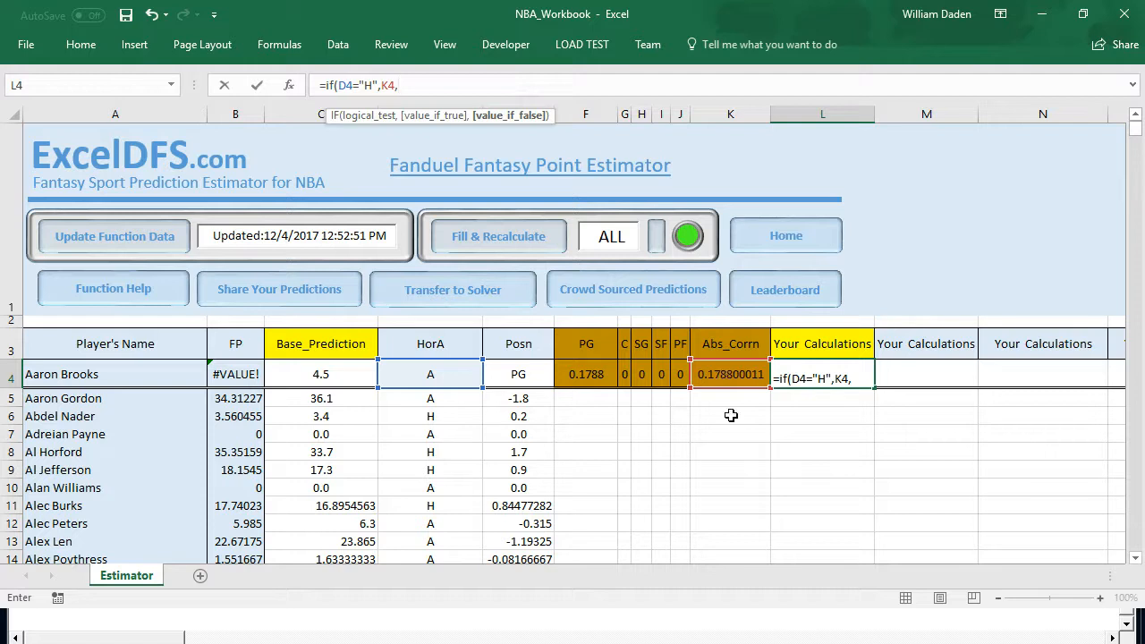
click(728, 376)
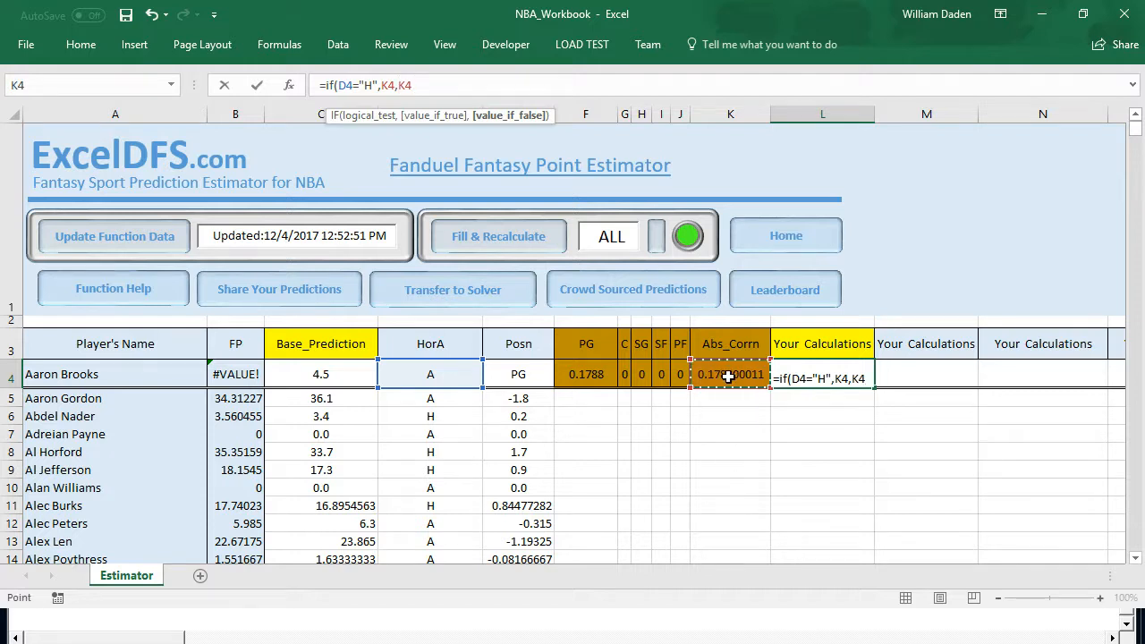
text(*-)
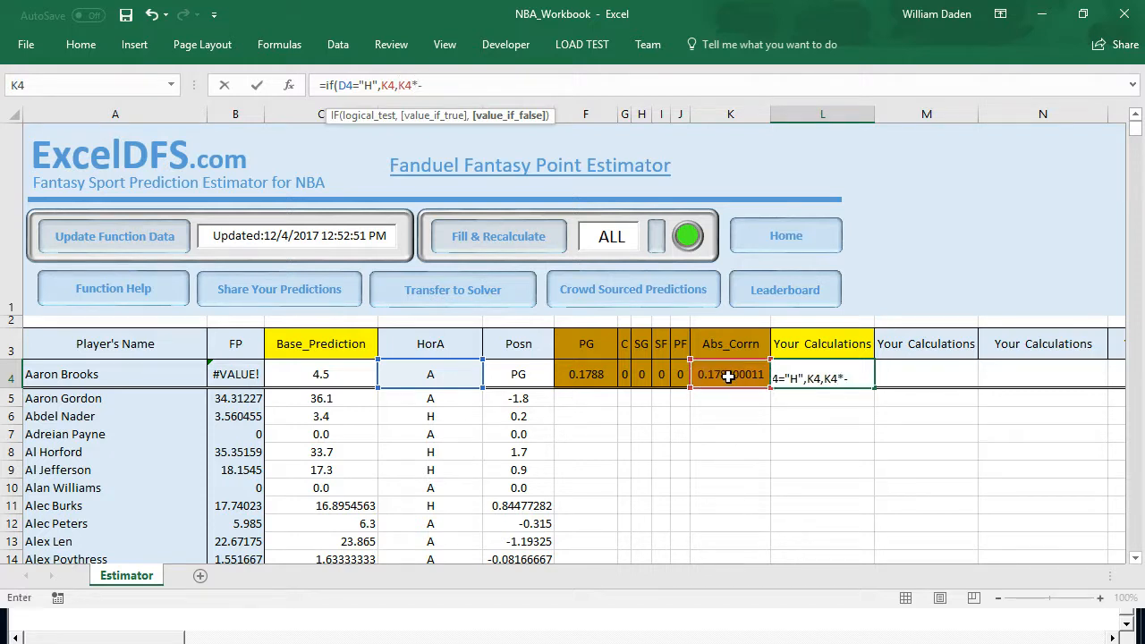
text(1))
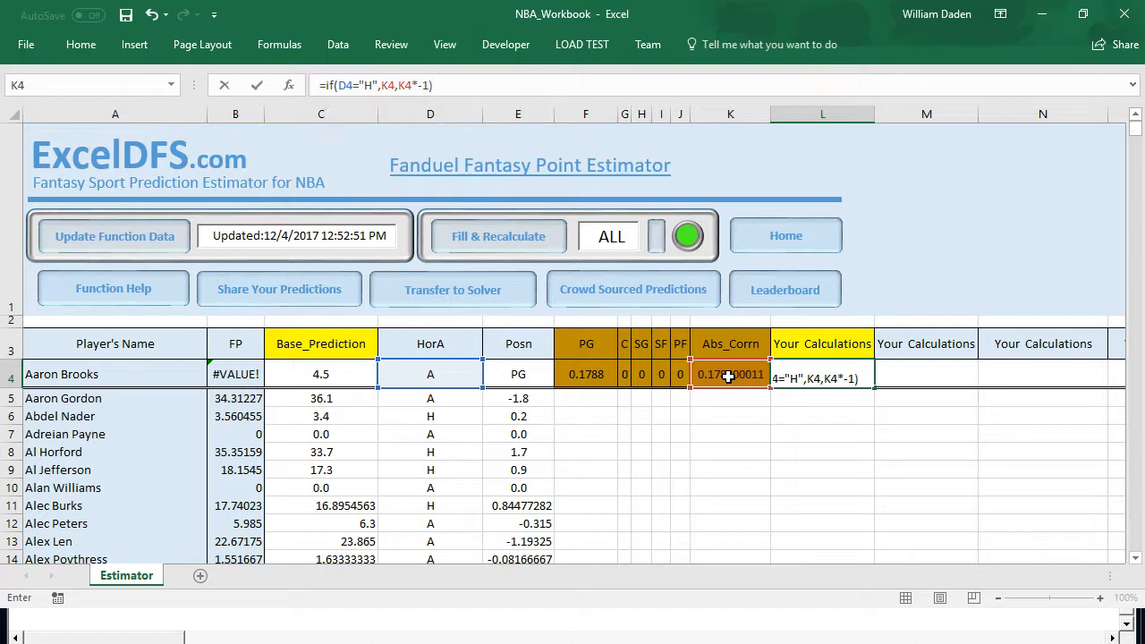
key(Return)
click(810, 434)
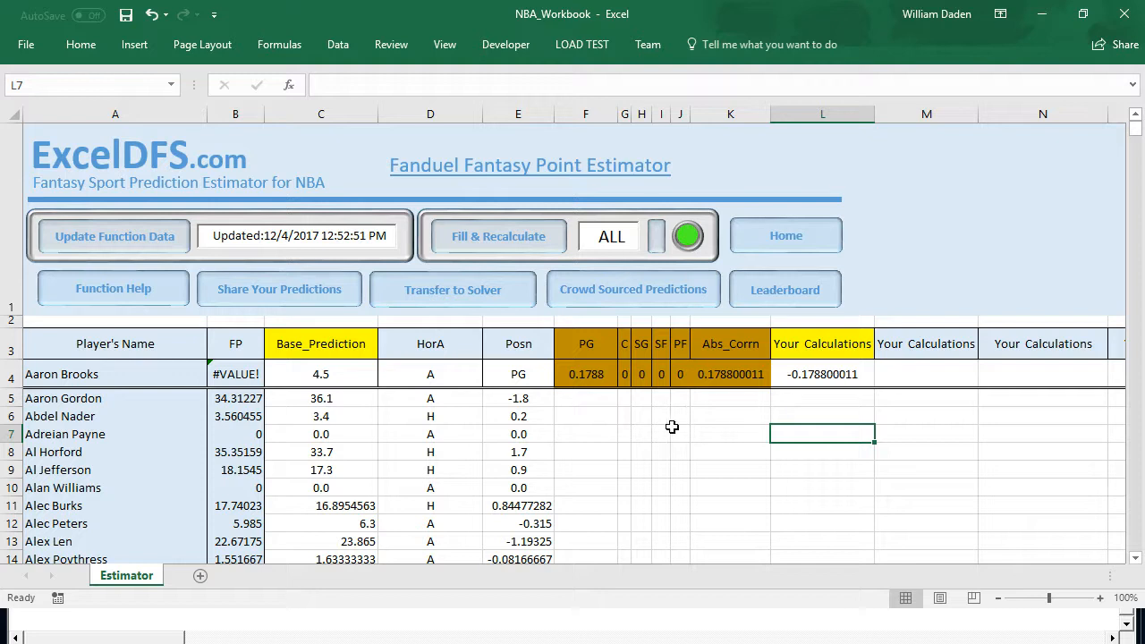
Narrow the PG column F to a little over half its width.
double_click(619, 115)
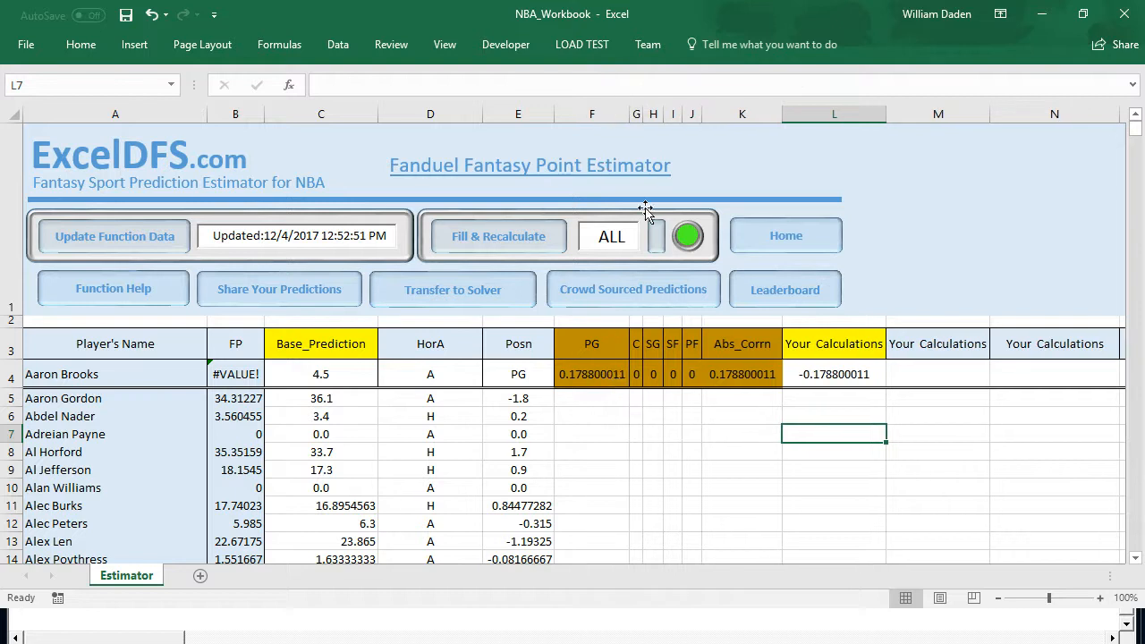
drag(609, 117, 594, 114)
Review the row 4 formulas for the PG, C and SG corrections, the Posn and HorA cells, and the signed correction in L4.
click(570, 375)
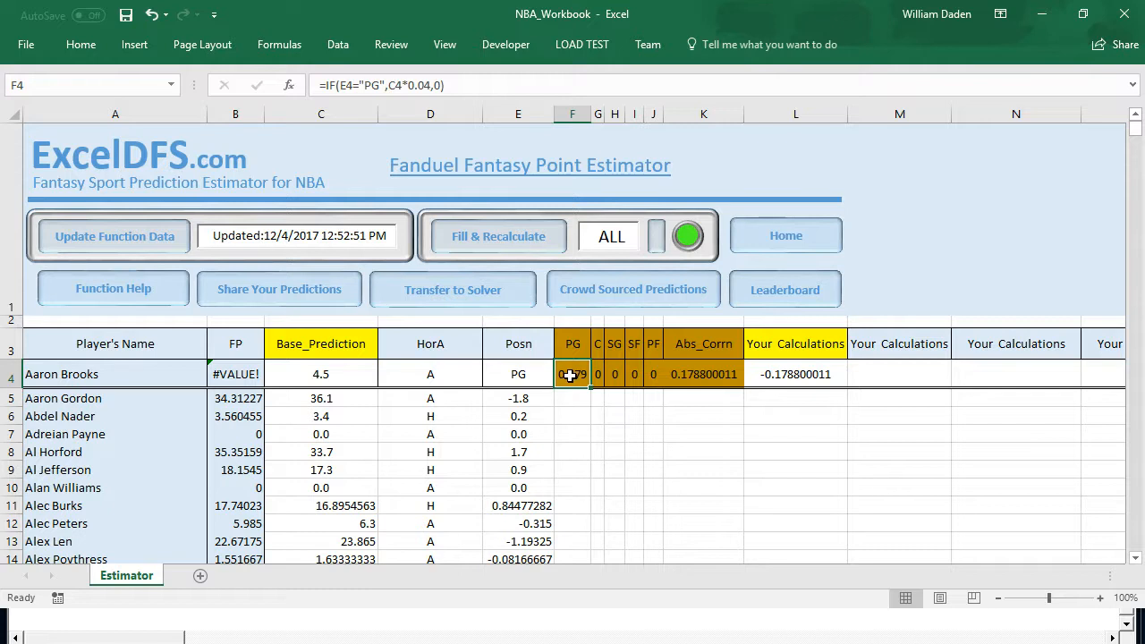
click(598, 374)
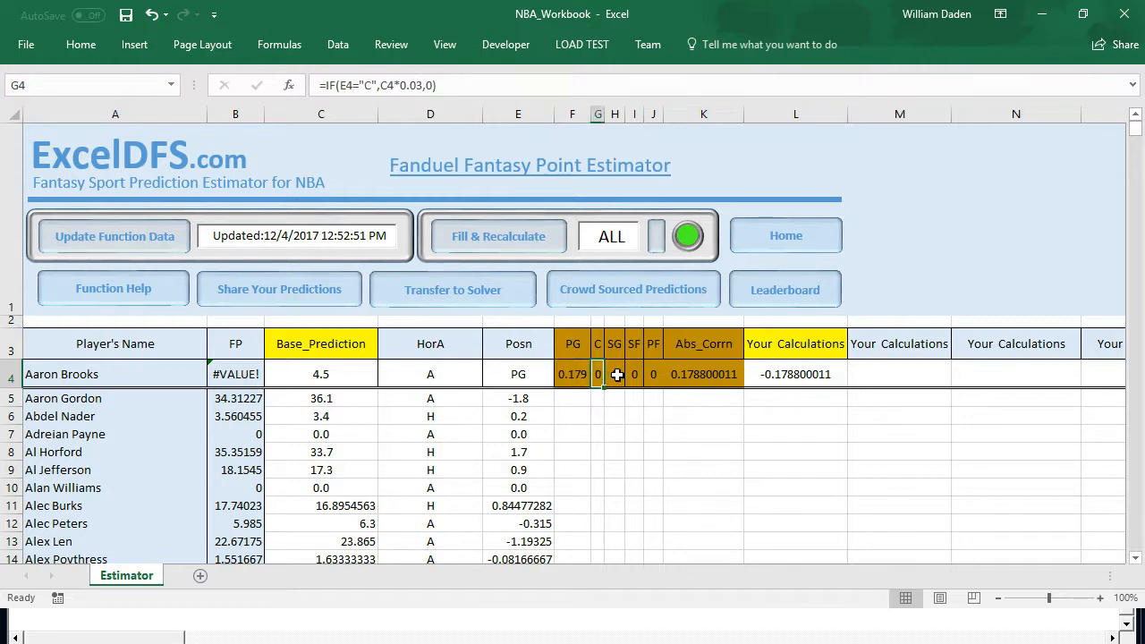
click(617, 375)
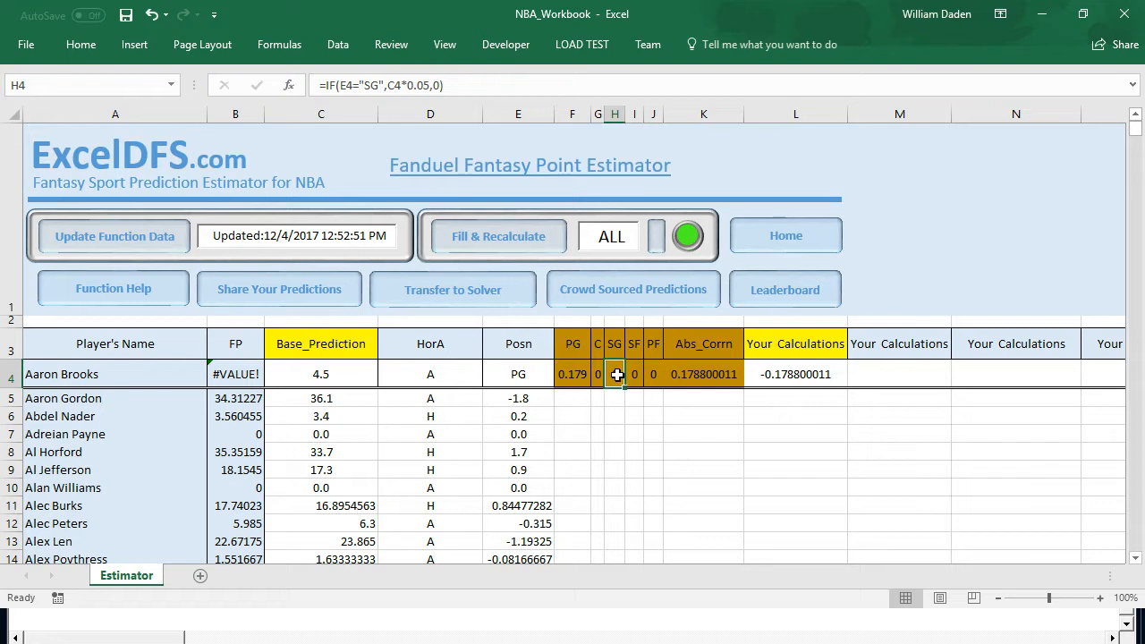
click(659, 448)
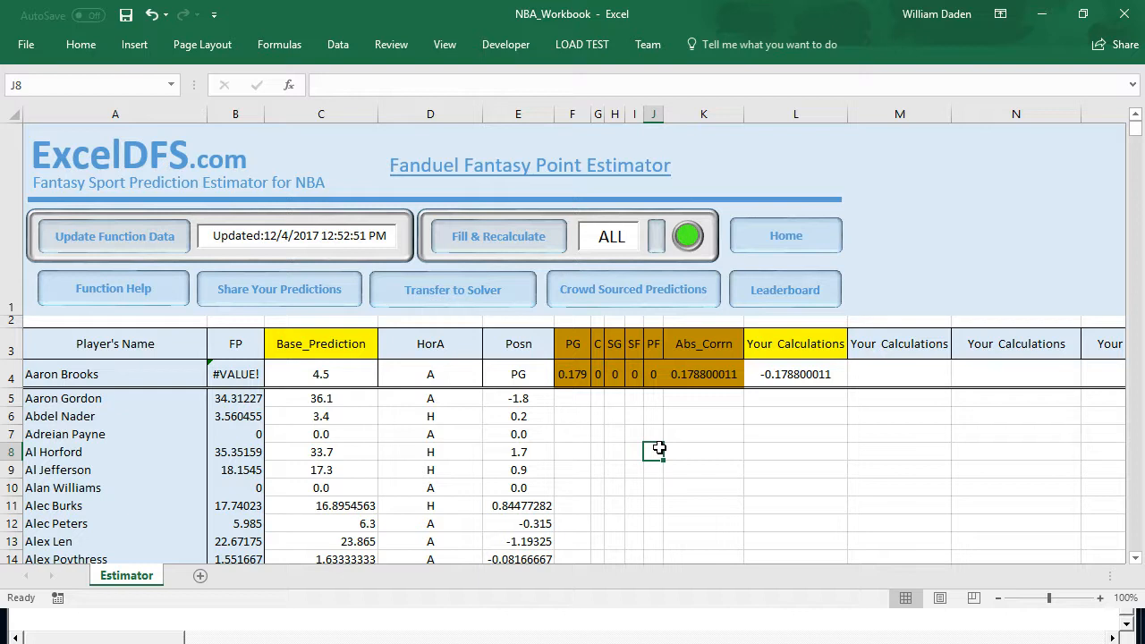
click(708, 397)
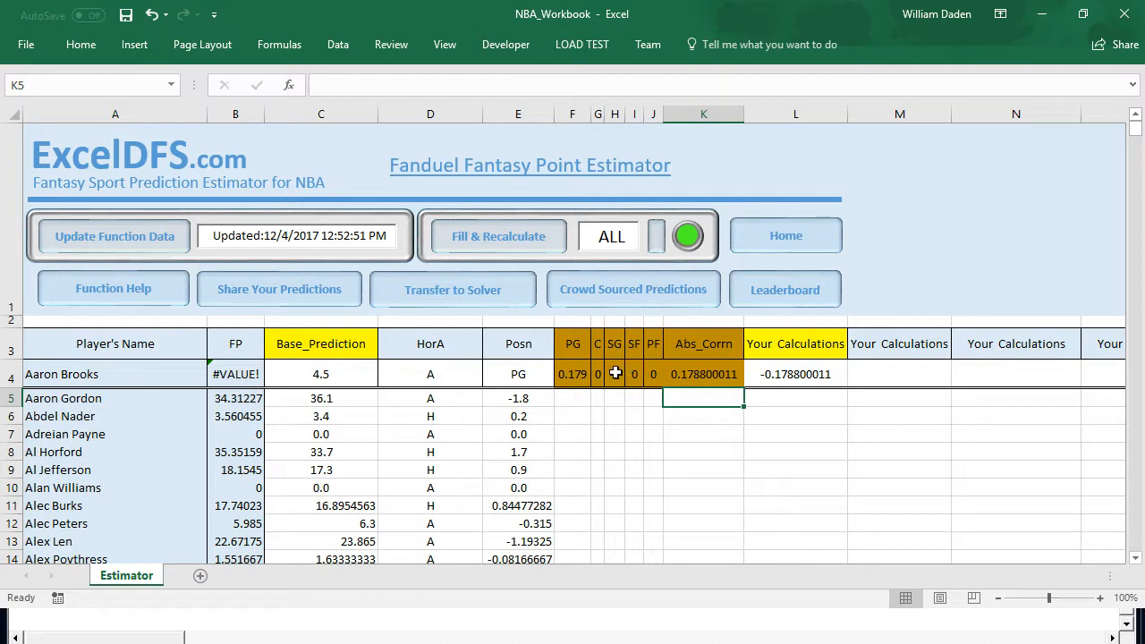
click(521, 374)
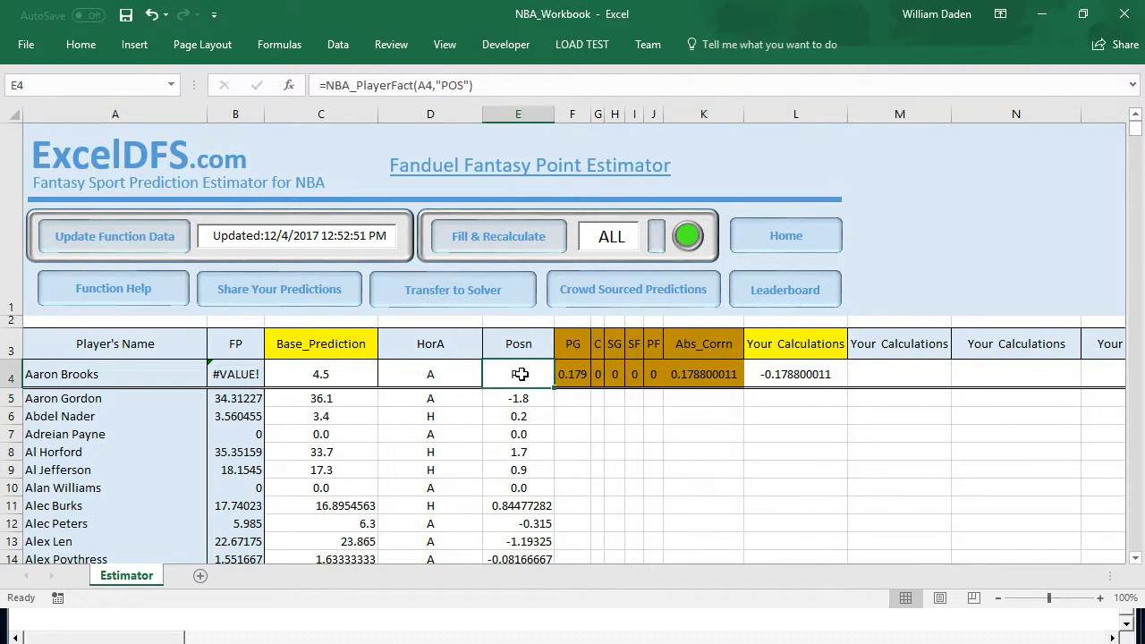
click(440, 377)
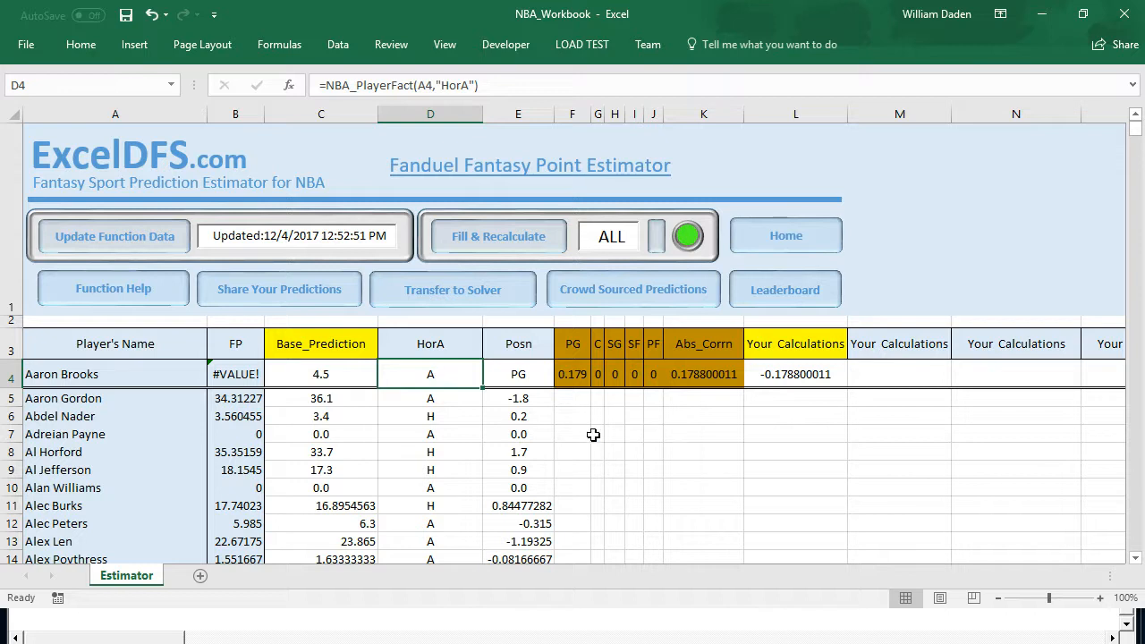
click(786, 376)
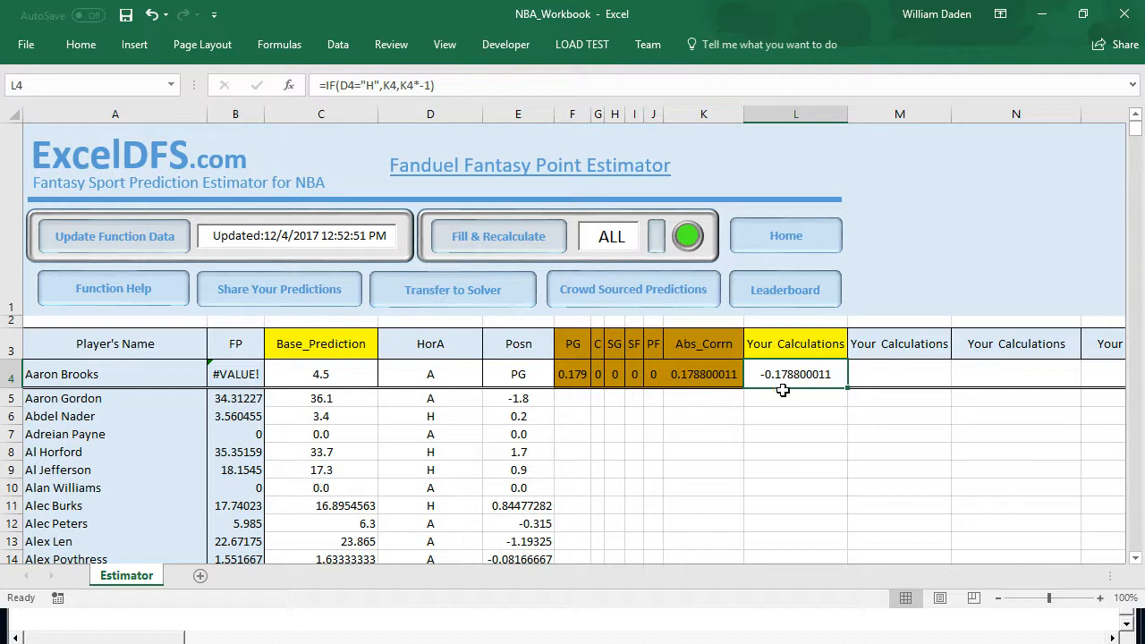
click(775, 400)
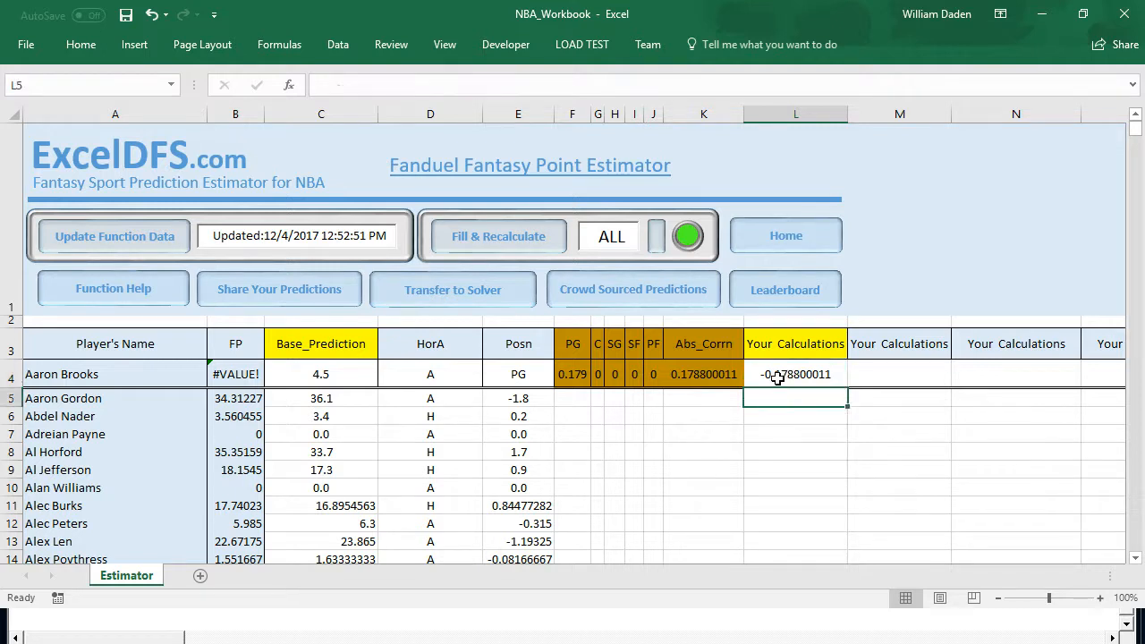
click(777, 377)
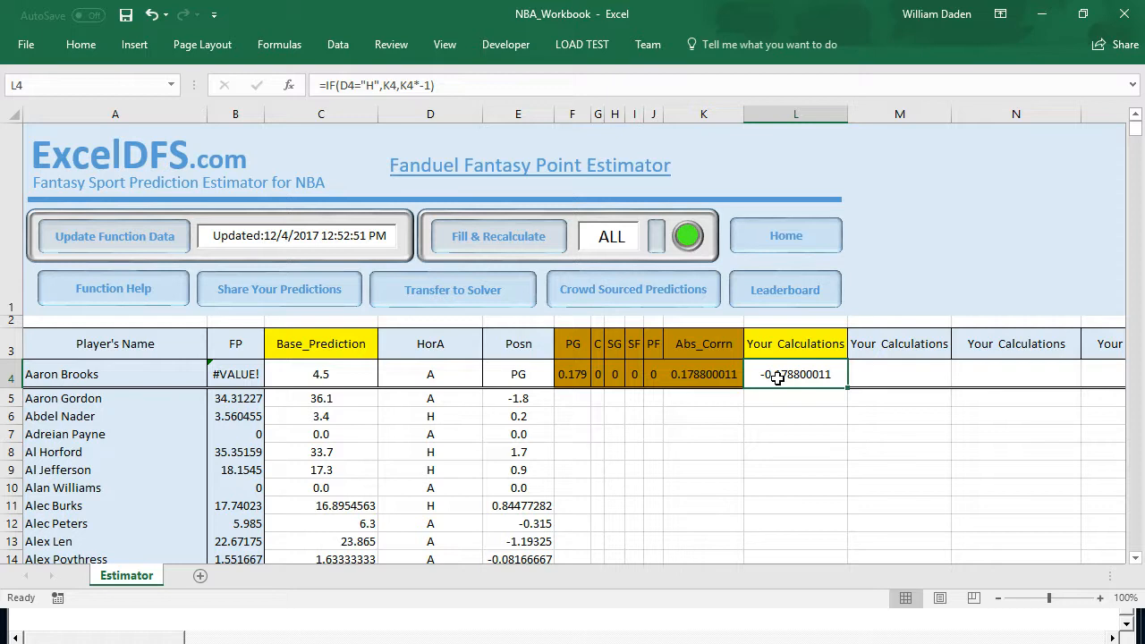
Replace the FP formula in B4 with =C4+L4 to add the signed correction to the base prediction.
click(228, 377)
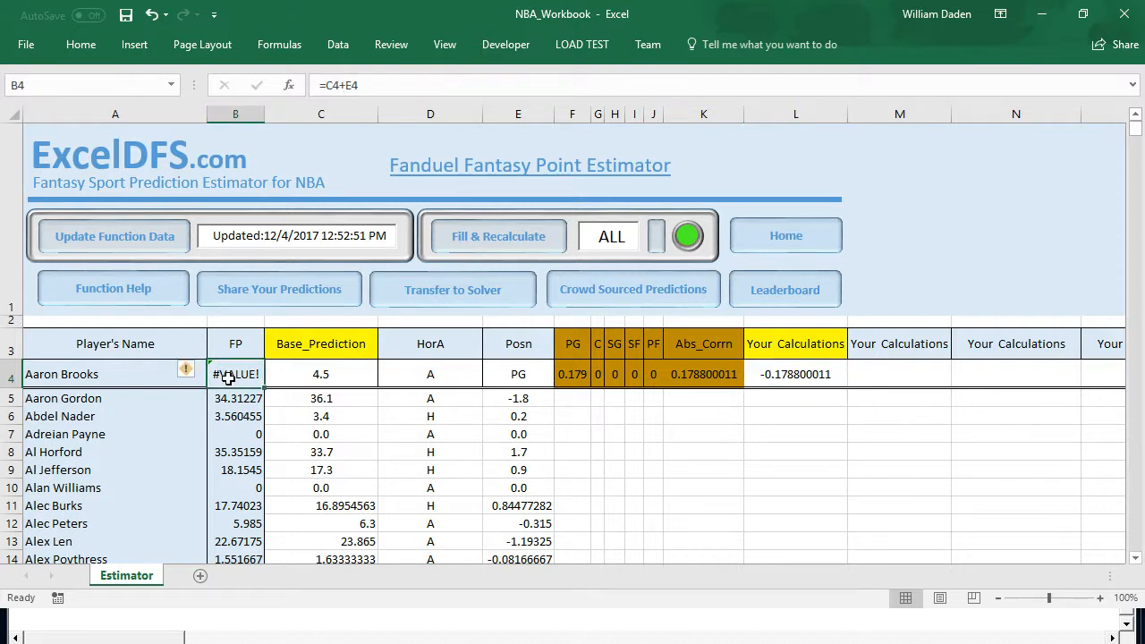
text(=)
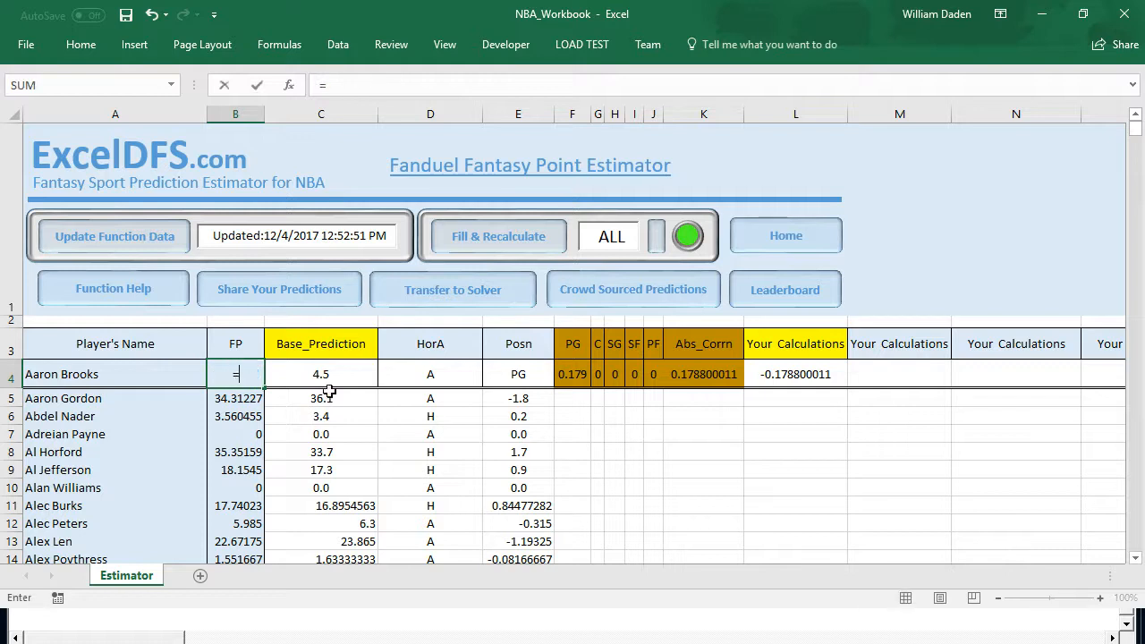
click(321, 374)
text(+)
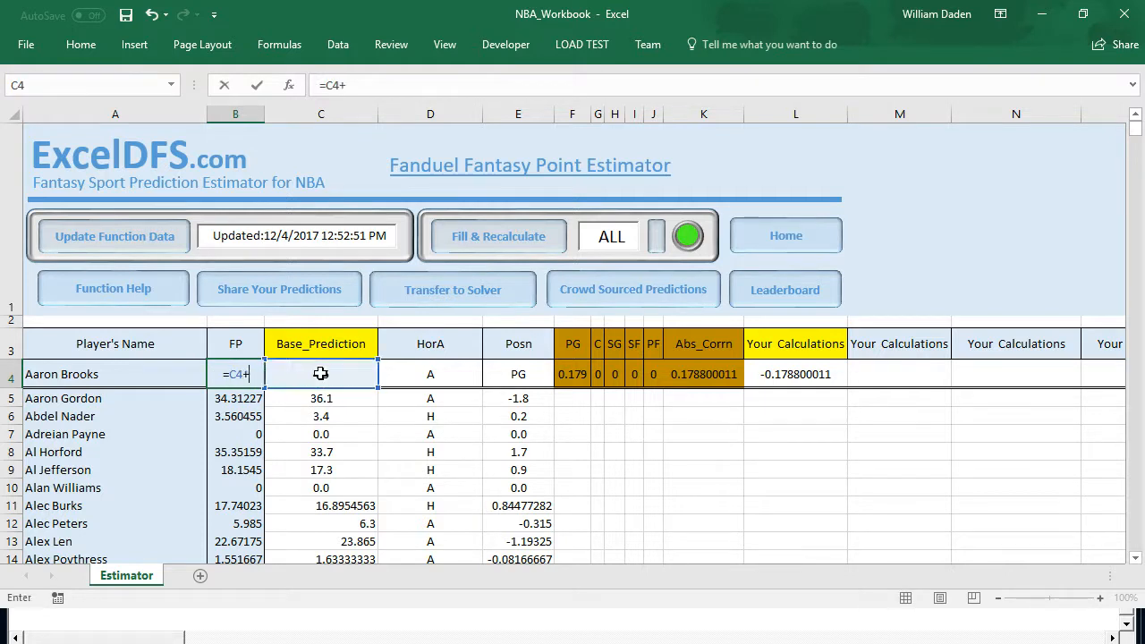
click(788, 377)
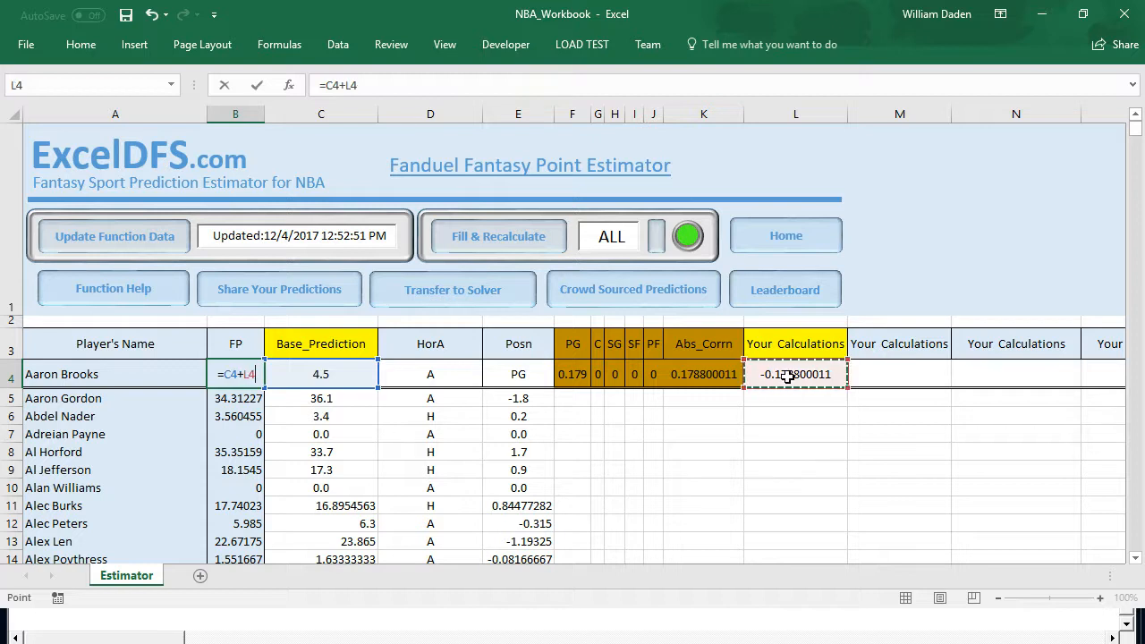
key(Return)
click(701, 482)
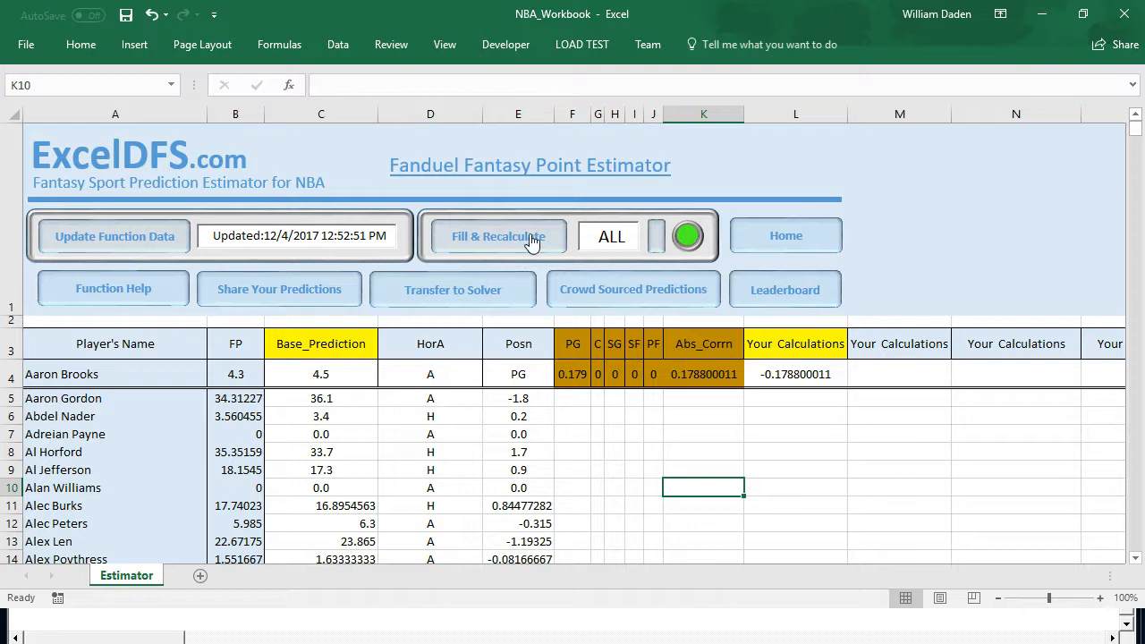
Set the fill count to 20 and run Fill & Recalculate, and narrow the C column G very slightly.
click(658, 243)
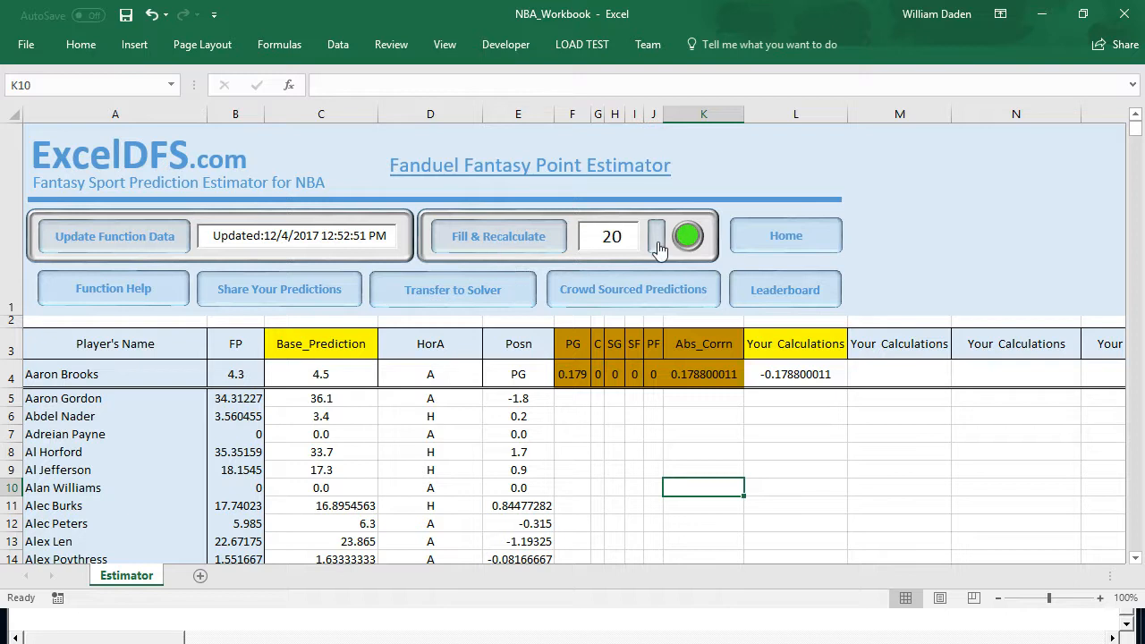
click(486, 243)
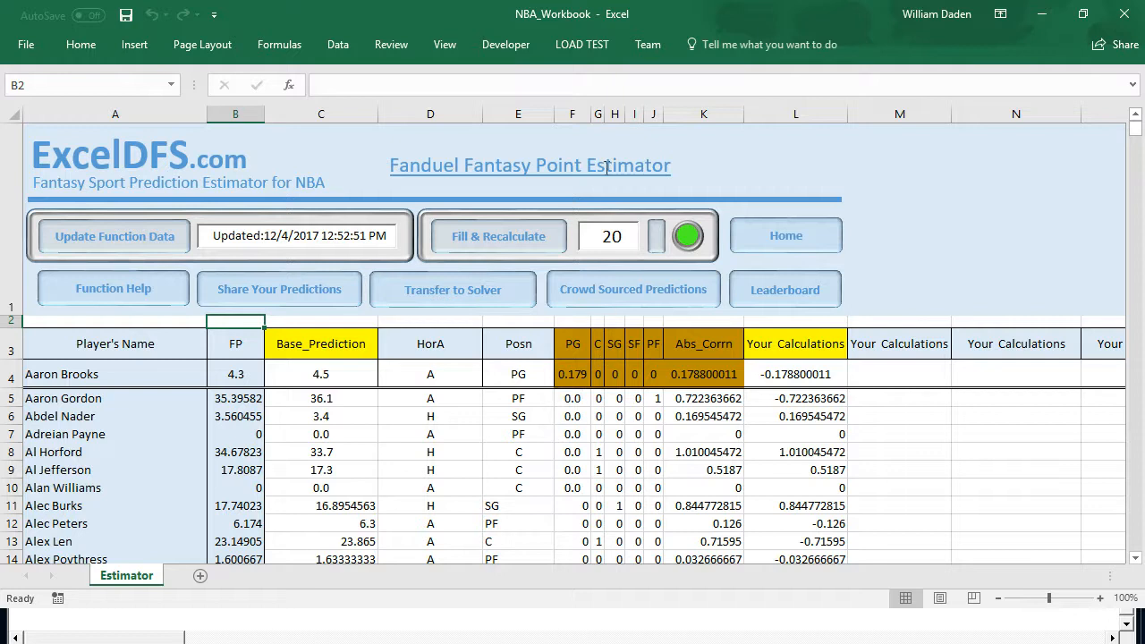
drag(605, 115, 603, 114)
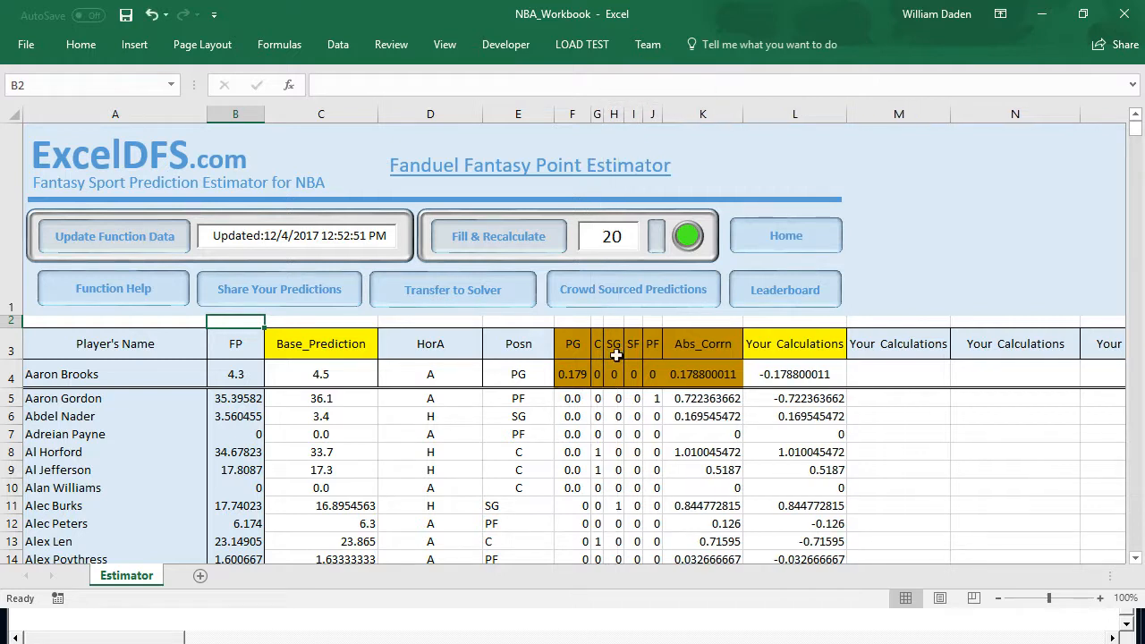
Check the filled position in E6 and its SG correction value in H6.
click(520, 420)
click(345, 83)
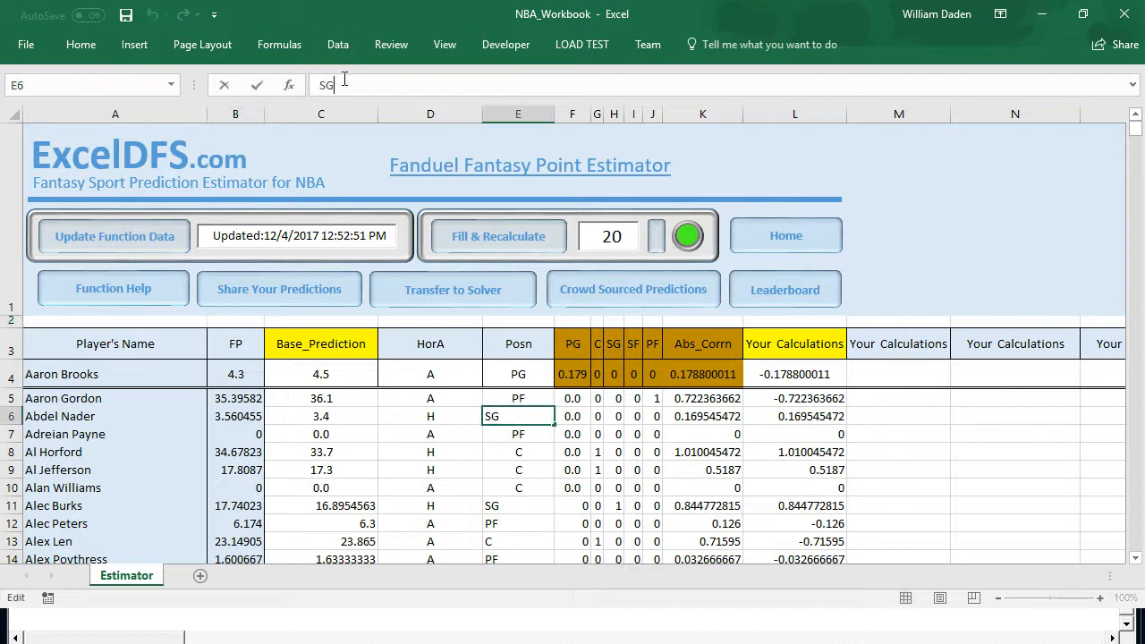
click(617, 415)
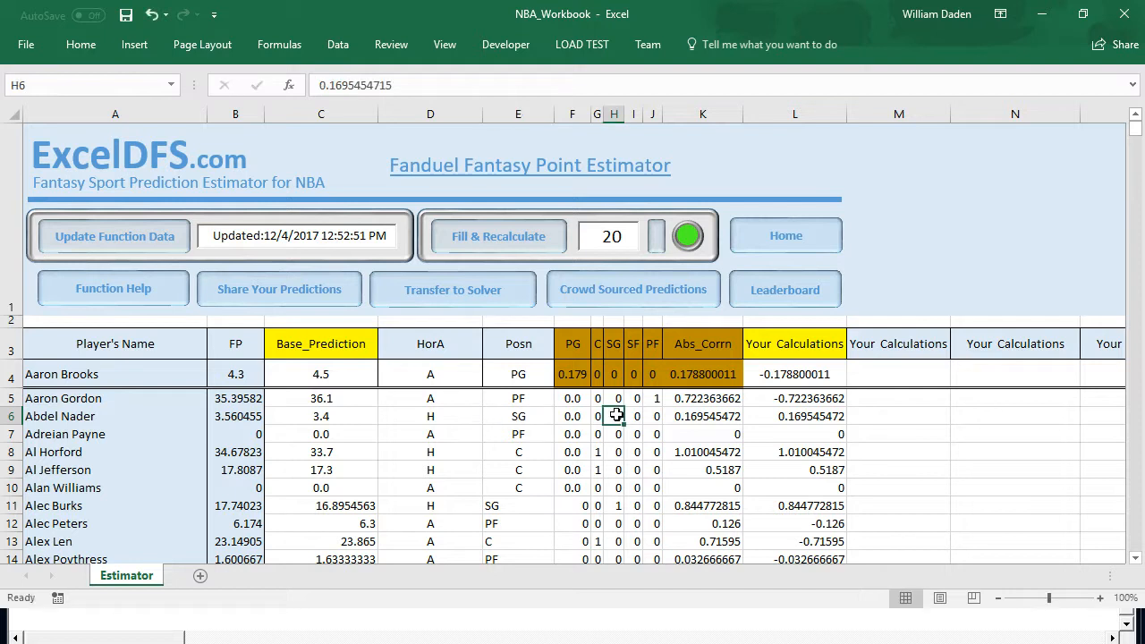
Compare the SG correction formula in H4 with the filled values in B7 and H11, and look through the filled player rows.
click(617, 372)
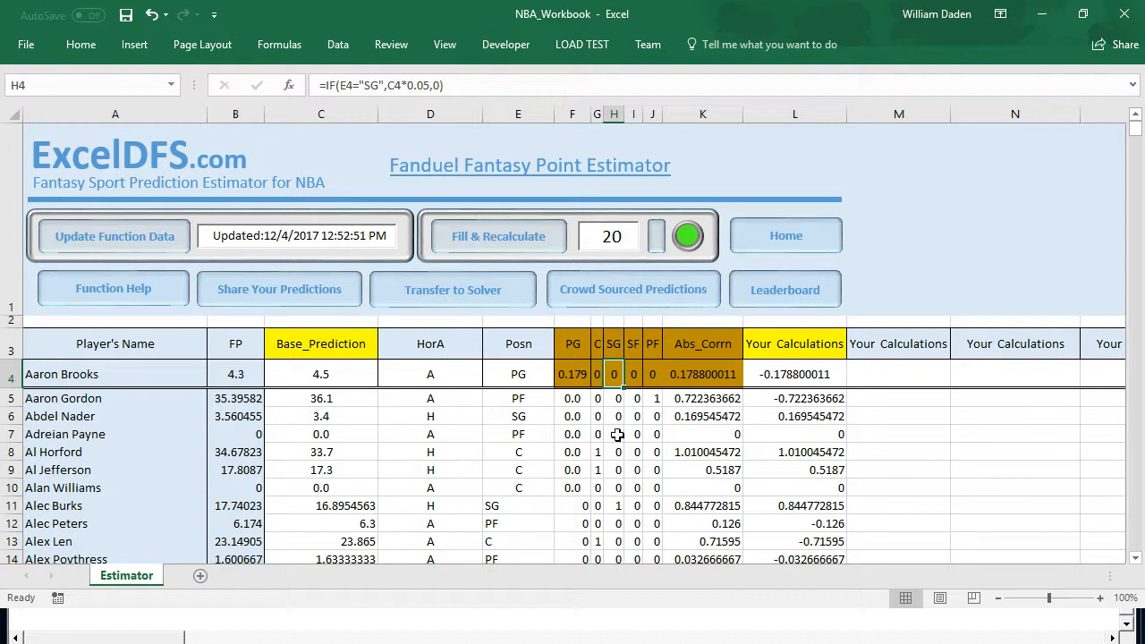
click(244, 434)
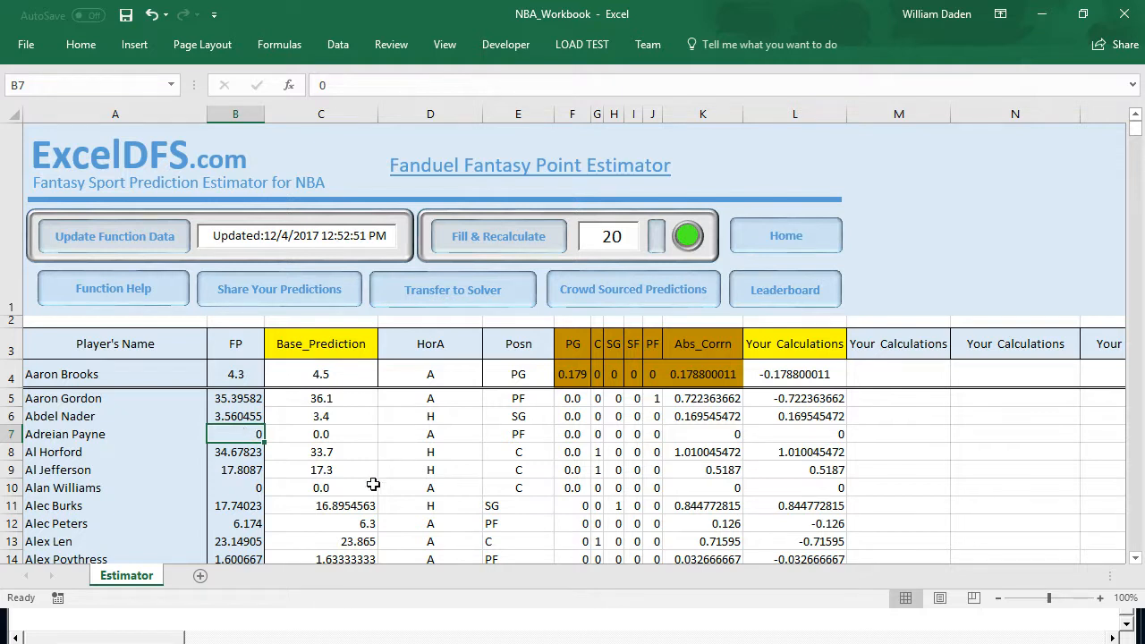
click(617, 507)
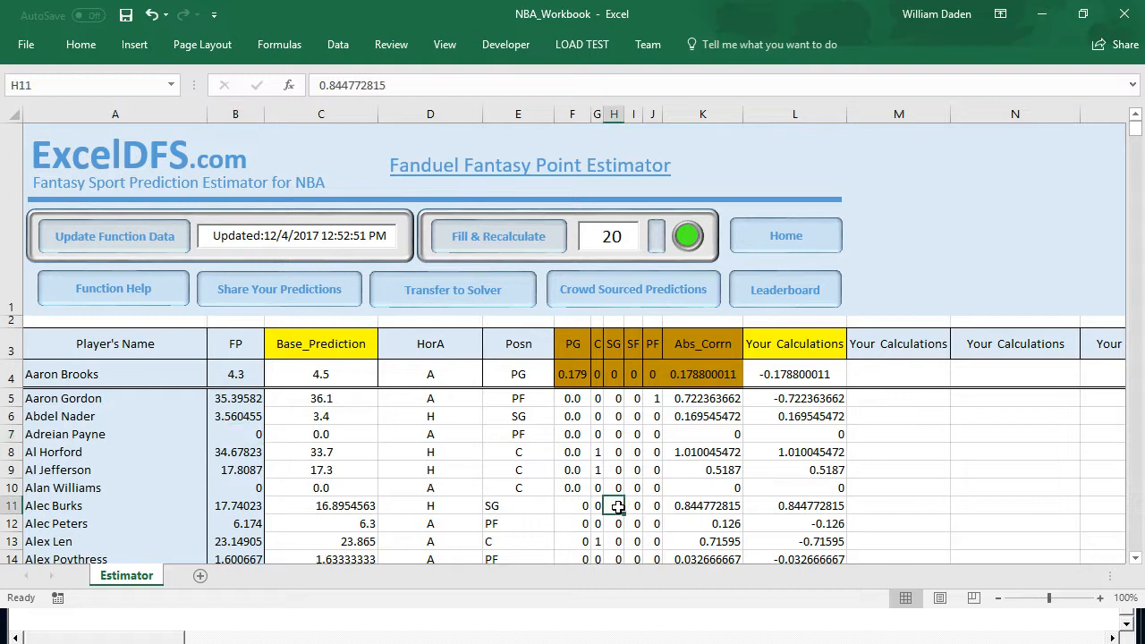
click(1136, 558)
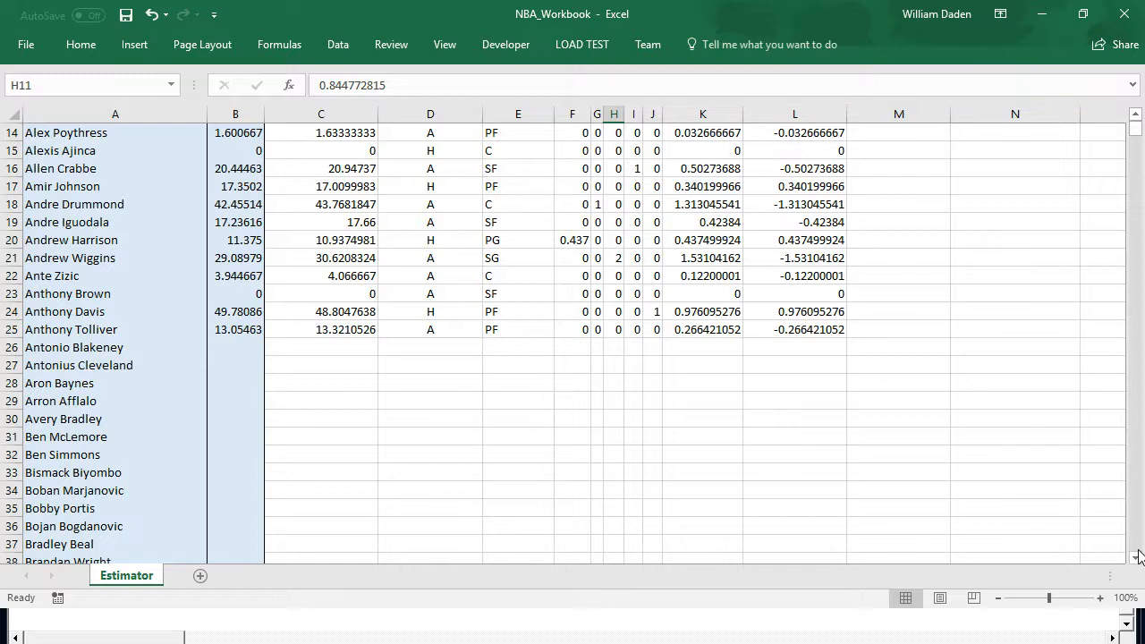
click(1137, 115)
click(1137, 116)
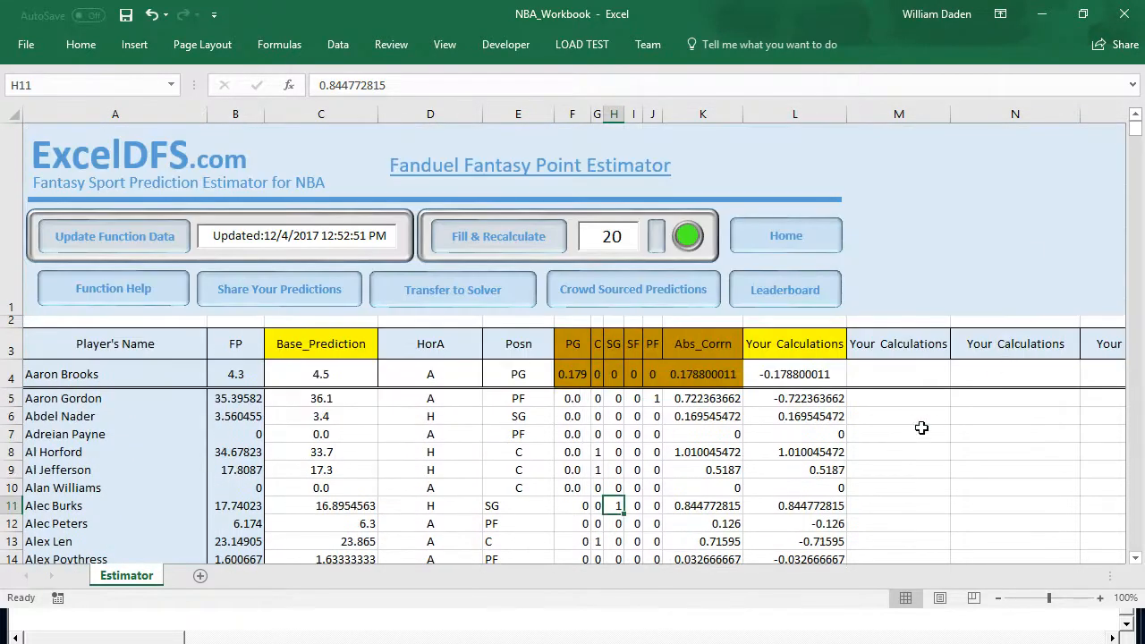
Set the fill count to ALL and run Fill & Recalculate for every player, accepting the long calculation.
click(921, 428)
click(661, 237)
click(494, 242)
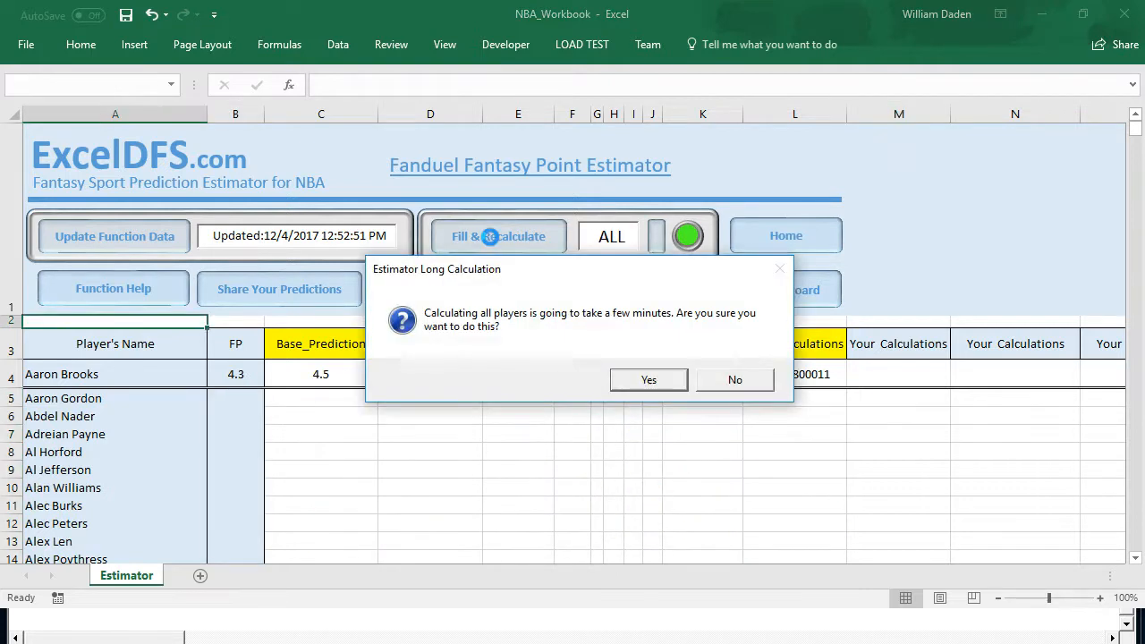
click(647, 379)
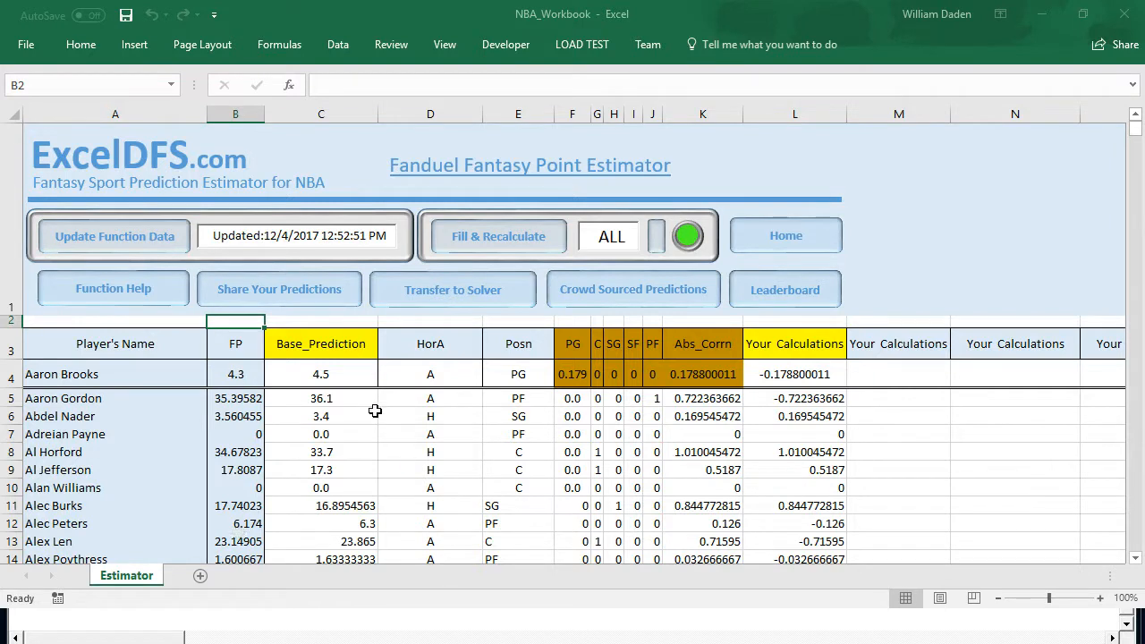
Review the row 4 formulas for Base_Prediction, HorA and Posn, and the filled position in E5.
click(321, 371)
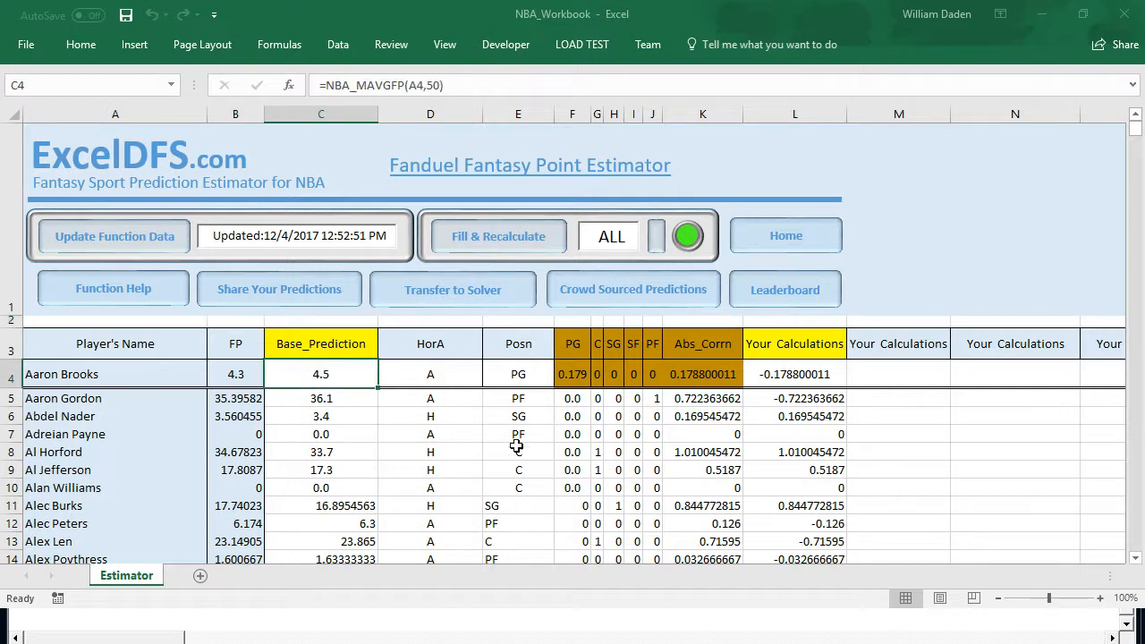
click(431, 377)
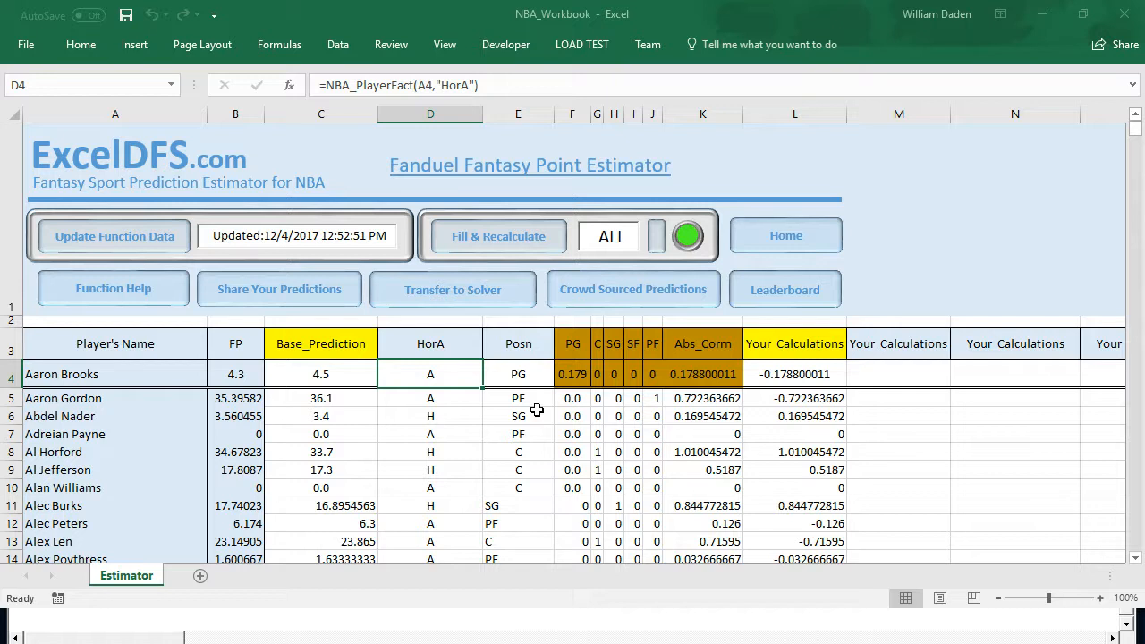
click(527, 379)
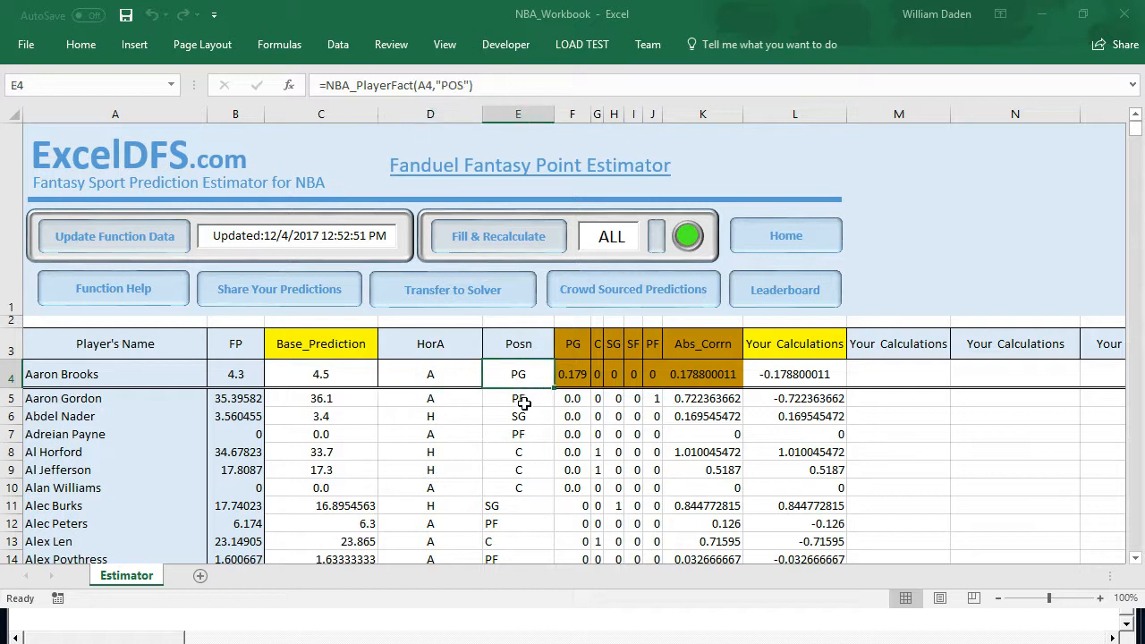
click(525, 404)
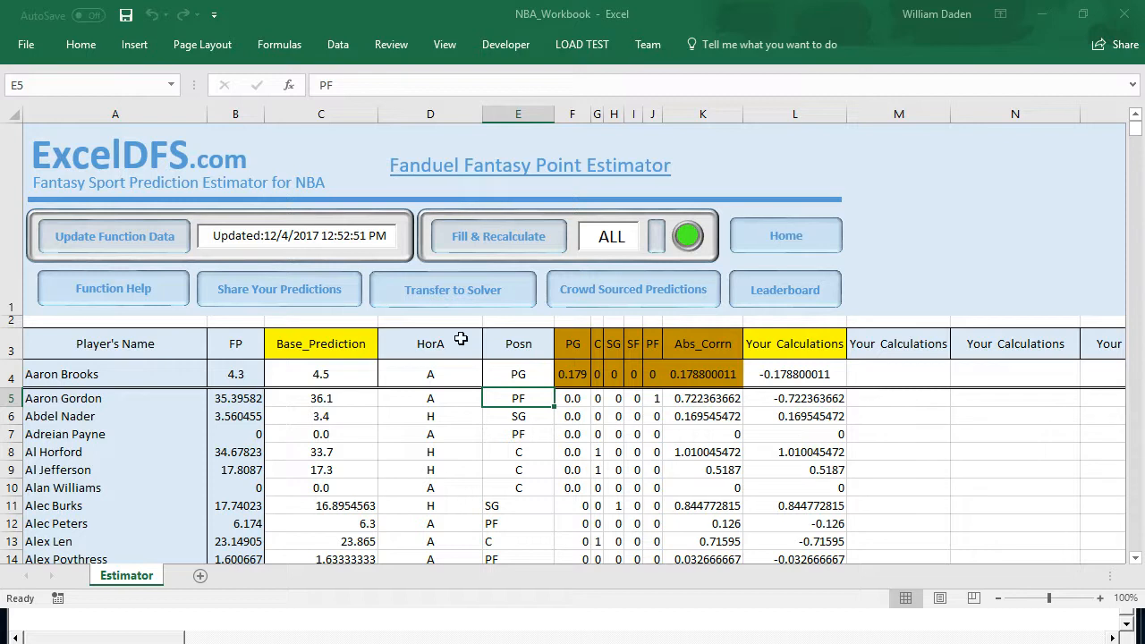
Transfer the estimates to the Solver and submit the predictions for sharing, dismissing both messages.
click(446, 290)
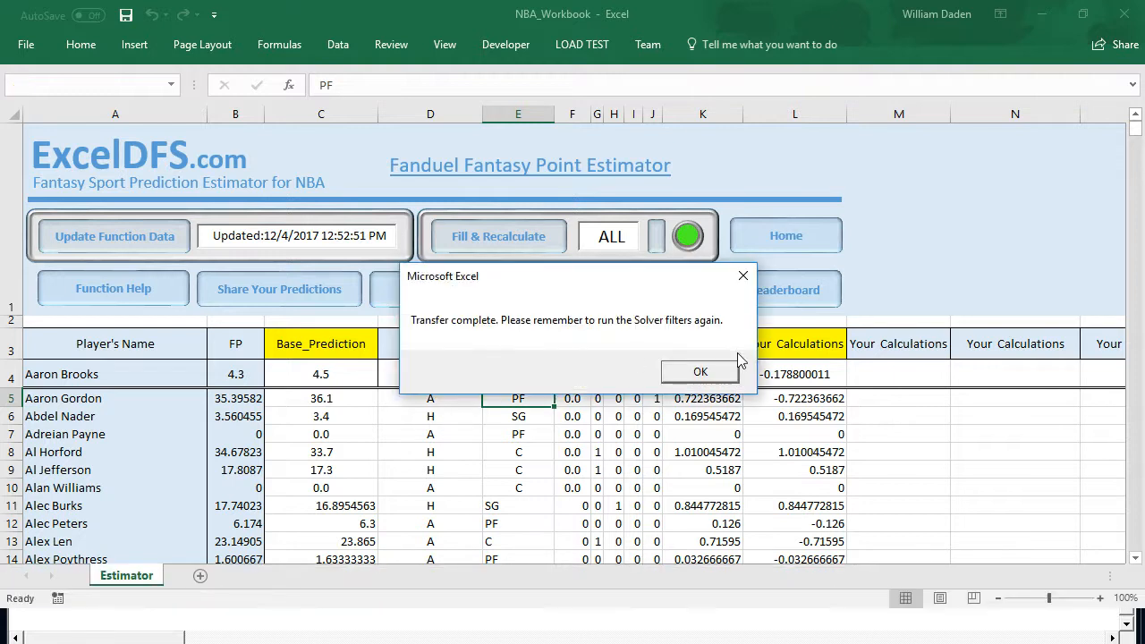
click(703, 373)
click(300, 290)
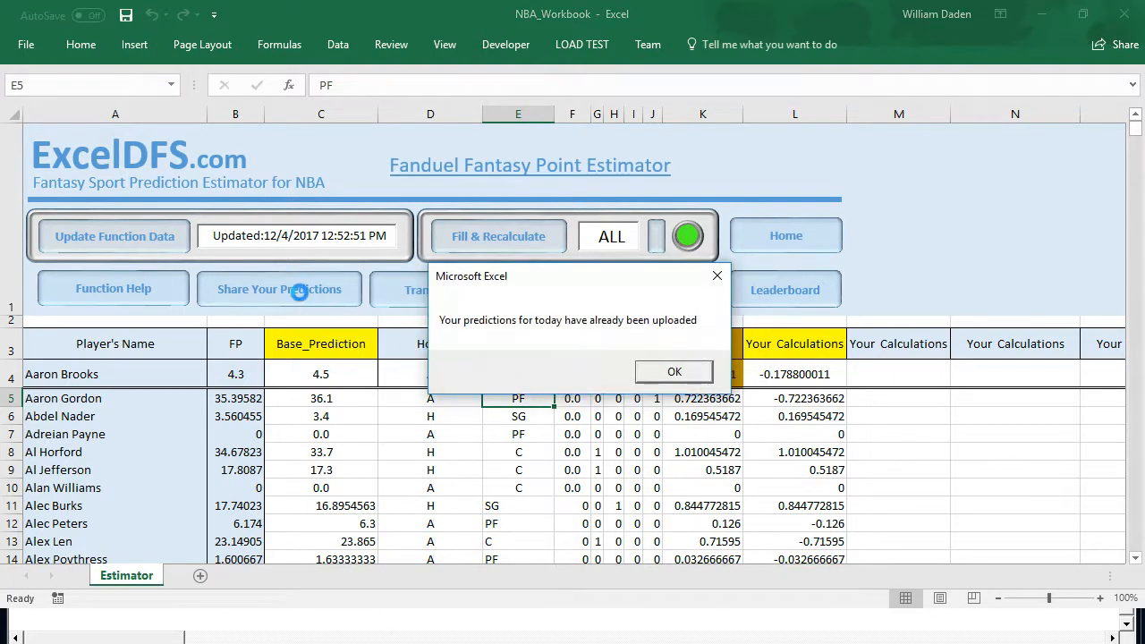
click(676, 378)
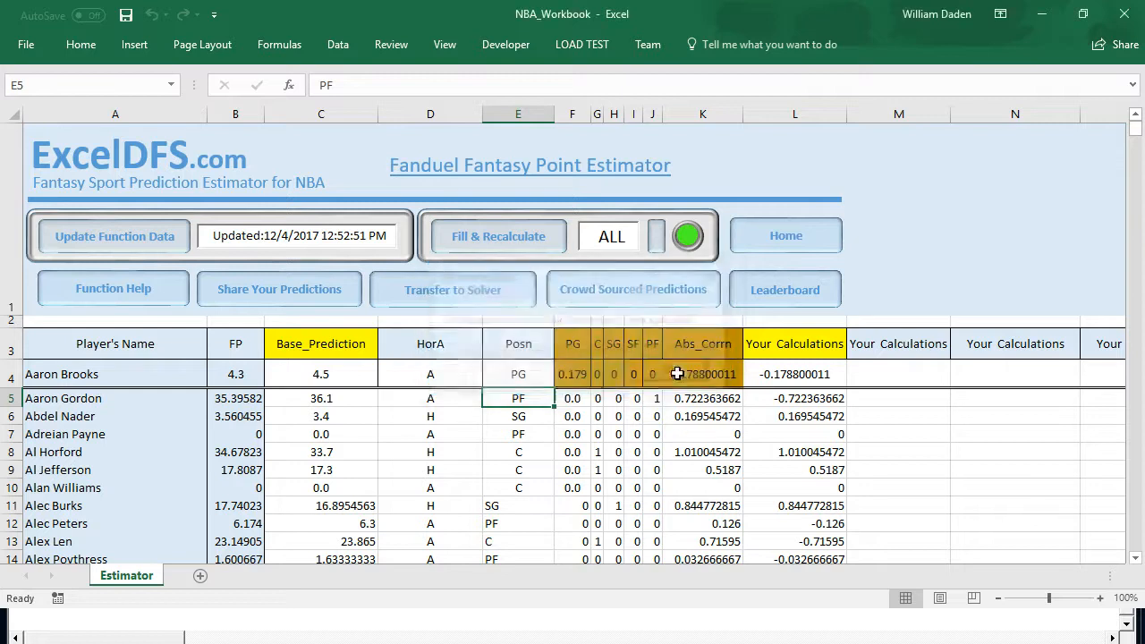
click(536, 474)
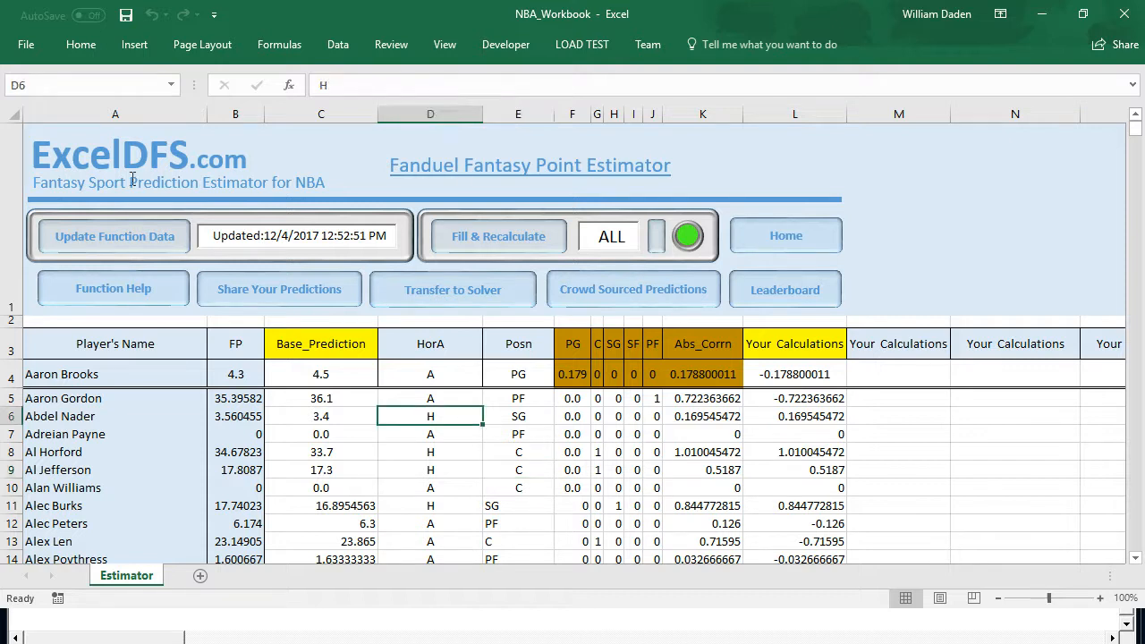
Open the function help and read the NBA_PlayerFact arguments, including POS, HorA and FIXTURE.
click(124, 292)
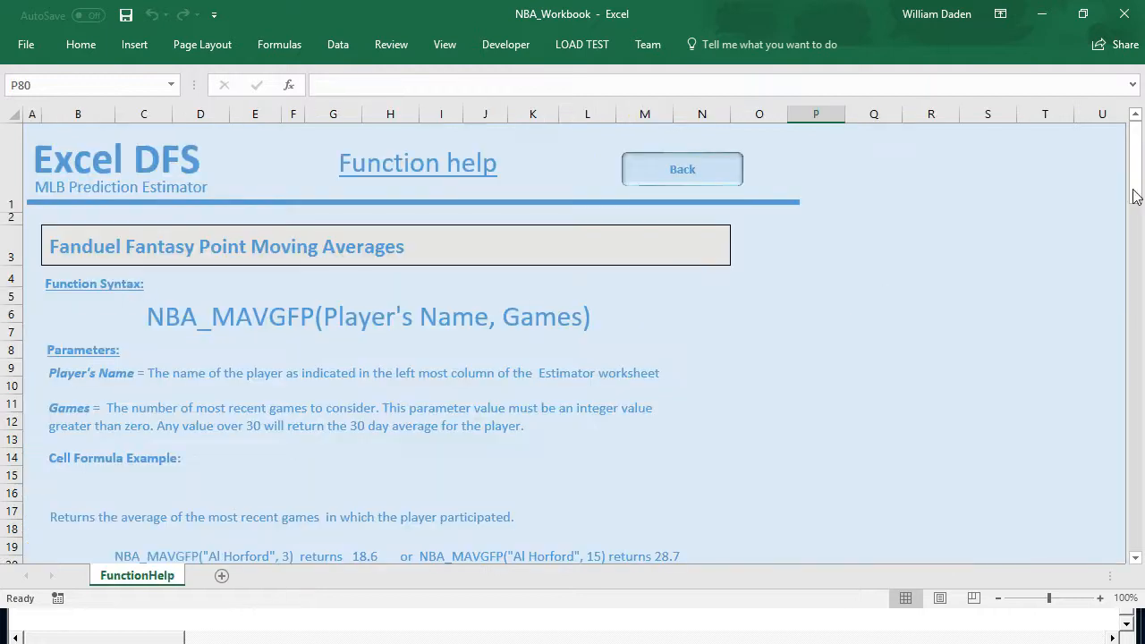
drag(1137, 185, 1139, 376)
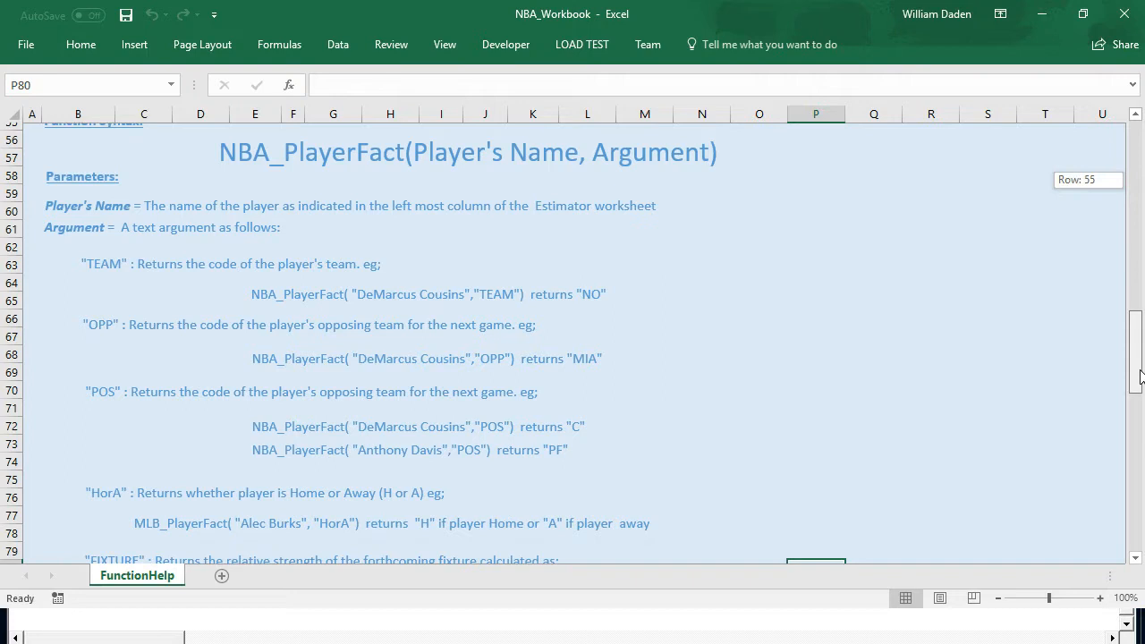
drag(1139, 376, 1139, 425)
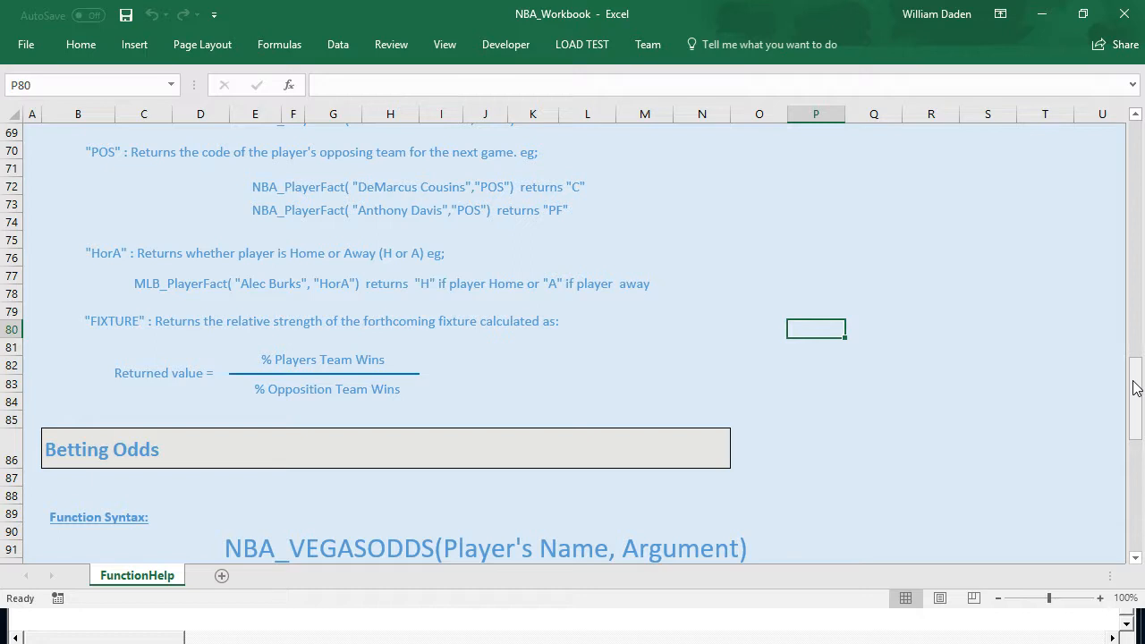
drag(1134, 388, 1134, 388)
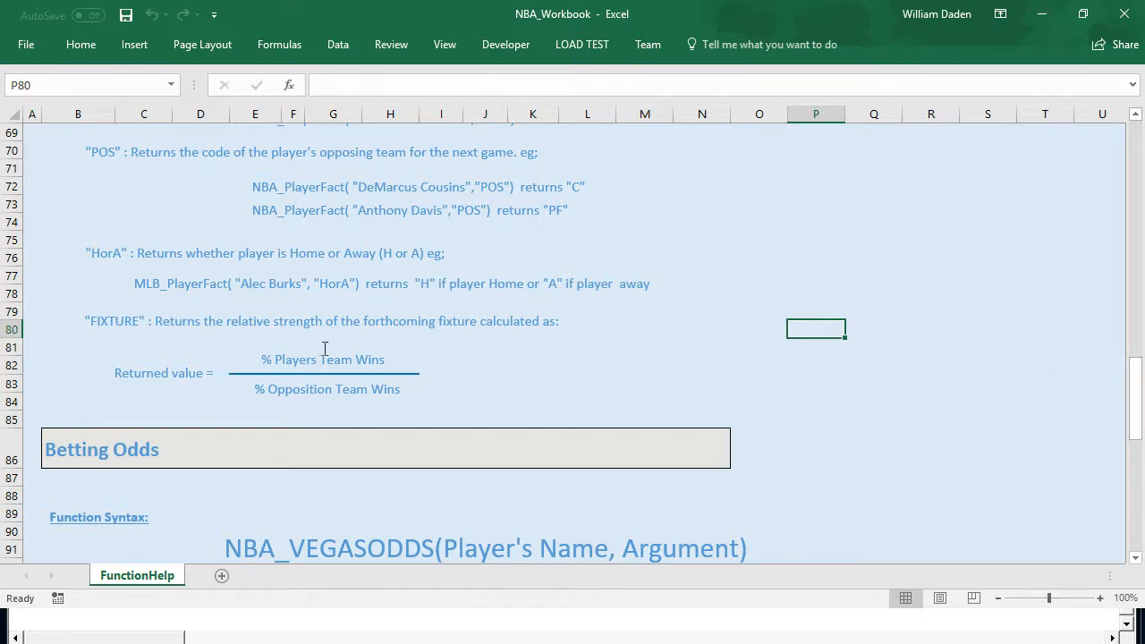
Read the Betting Odds help for the NBA_VEGASODDS arguments from OU to OPPSCORE, and return to the Estimator sheet.
drag(1135, 429, 1140, 463)
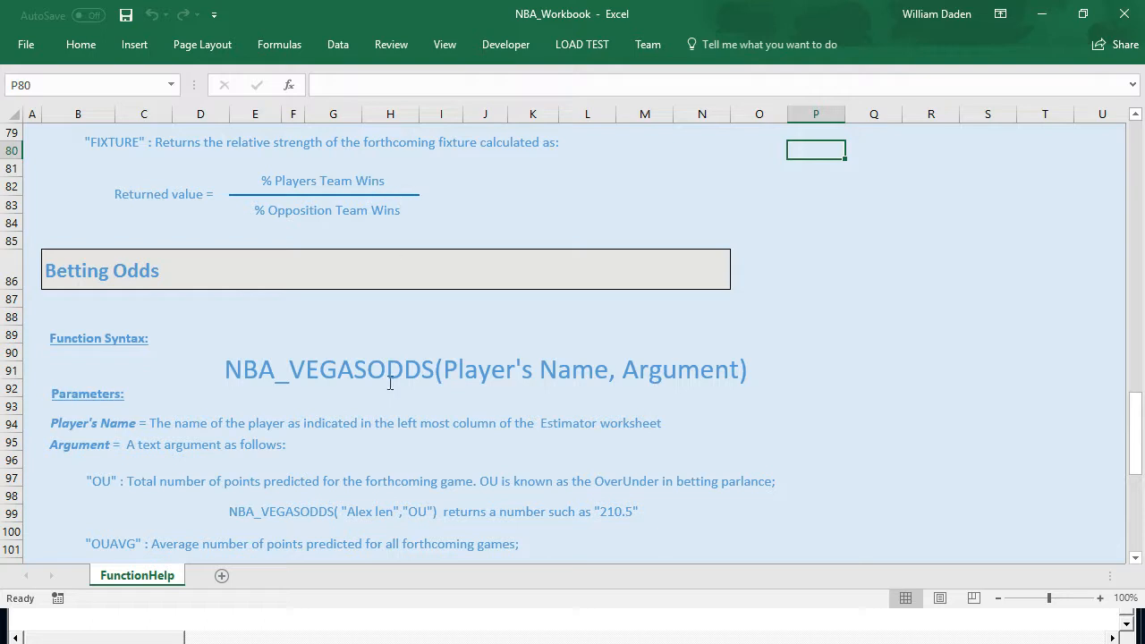
drag(1141, 453, 1141, 484)
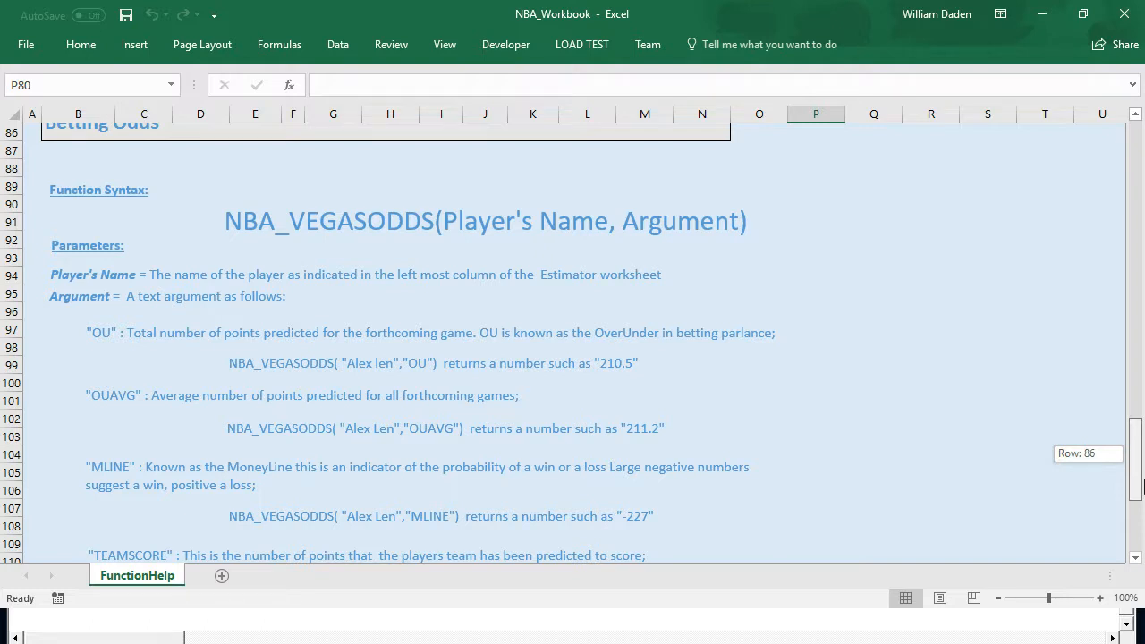
drag(1142, 485, 1141, 486)
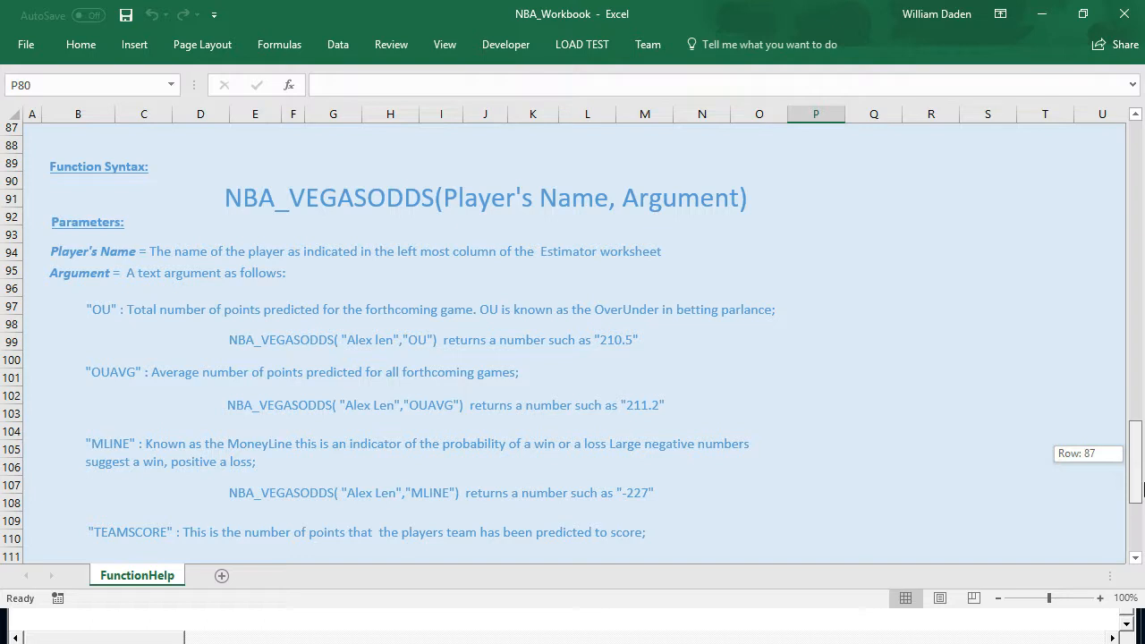
drag(1141, 484, 1142, 507)
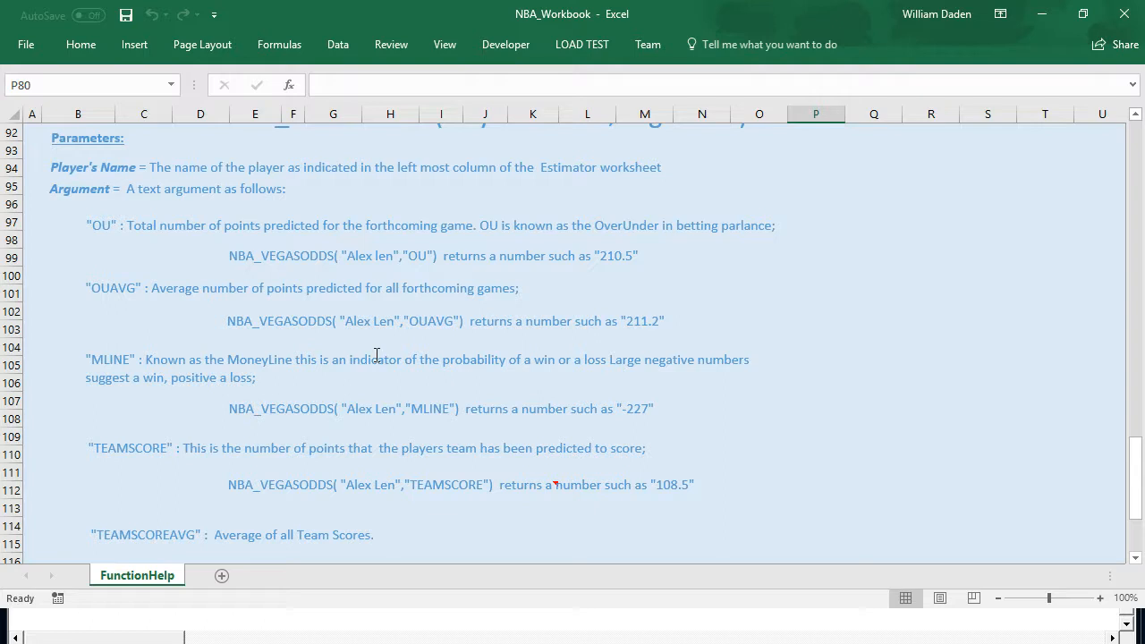
click(461, 490)
drag(1134, 506, 1135, 519)
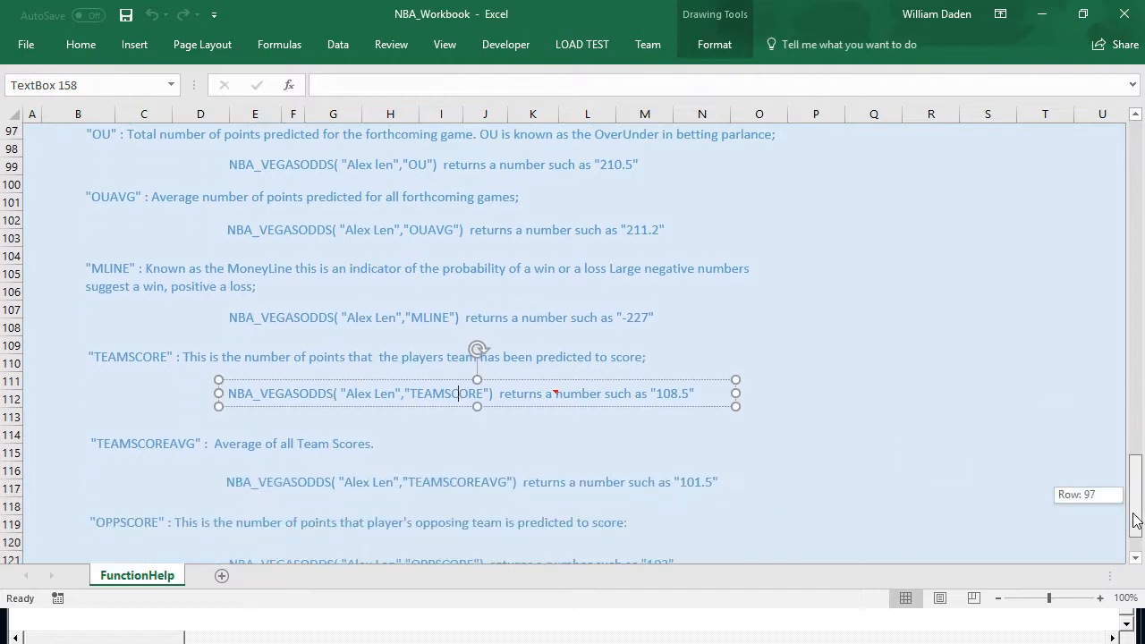
click(170, 446)
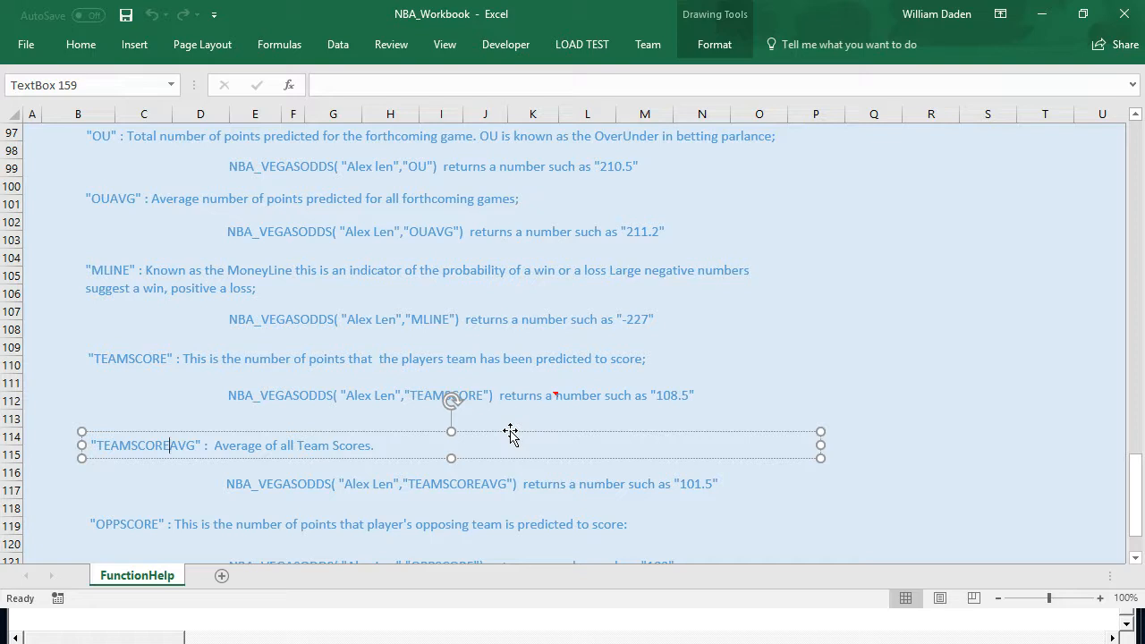
drag(1135, 480, 1135, 498)
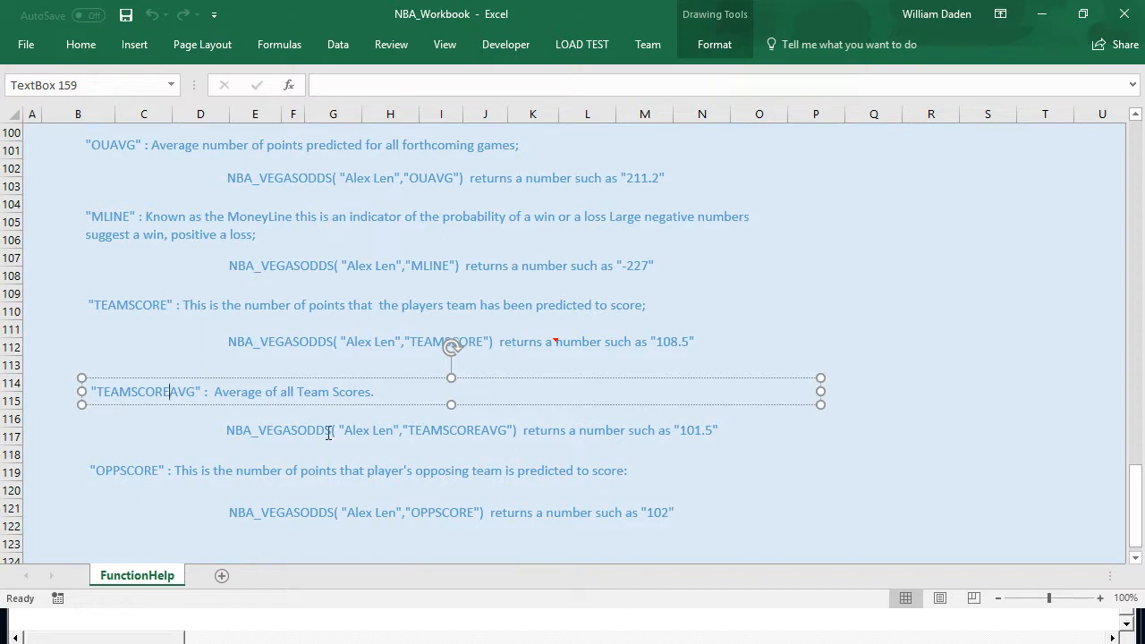
click(158, 344)
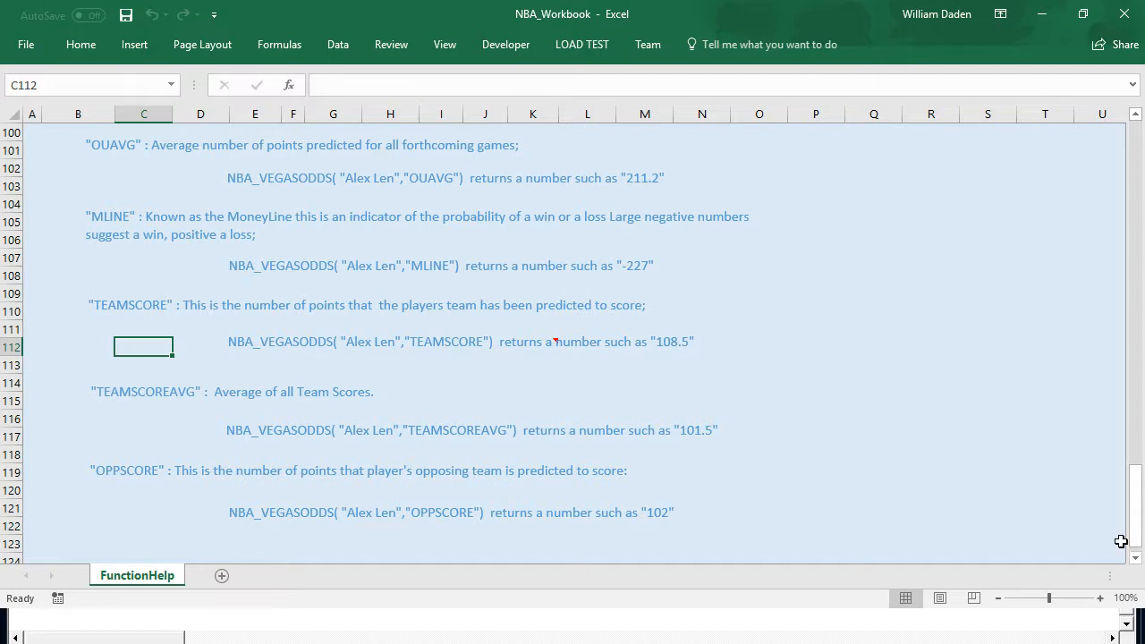
drag(1132, 546, 1133, 125)
click(680, 184)
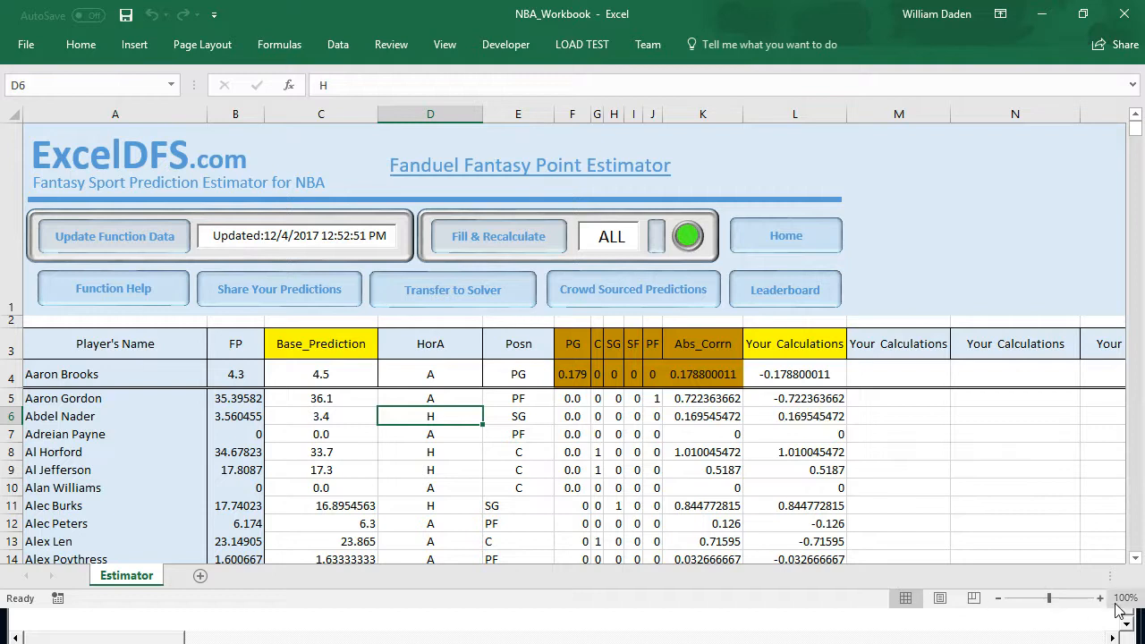
Rename the column headers in M3 as "Vegas TeamScore" and N3 as "Vegas_Oppscore".
click(888, 346)
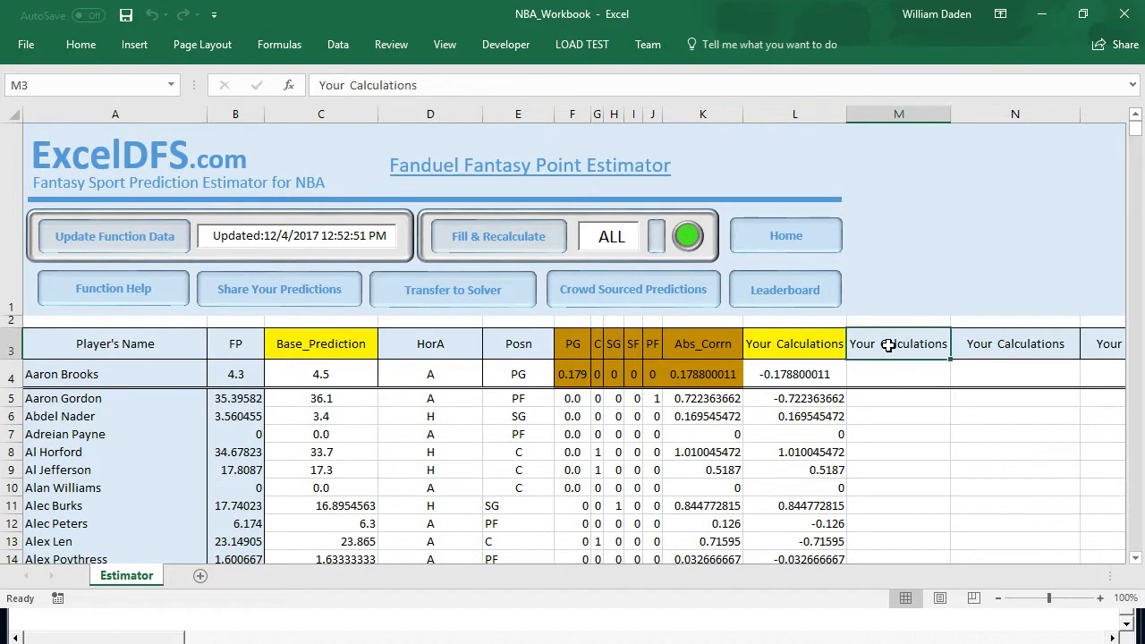
key(BackSpace)
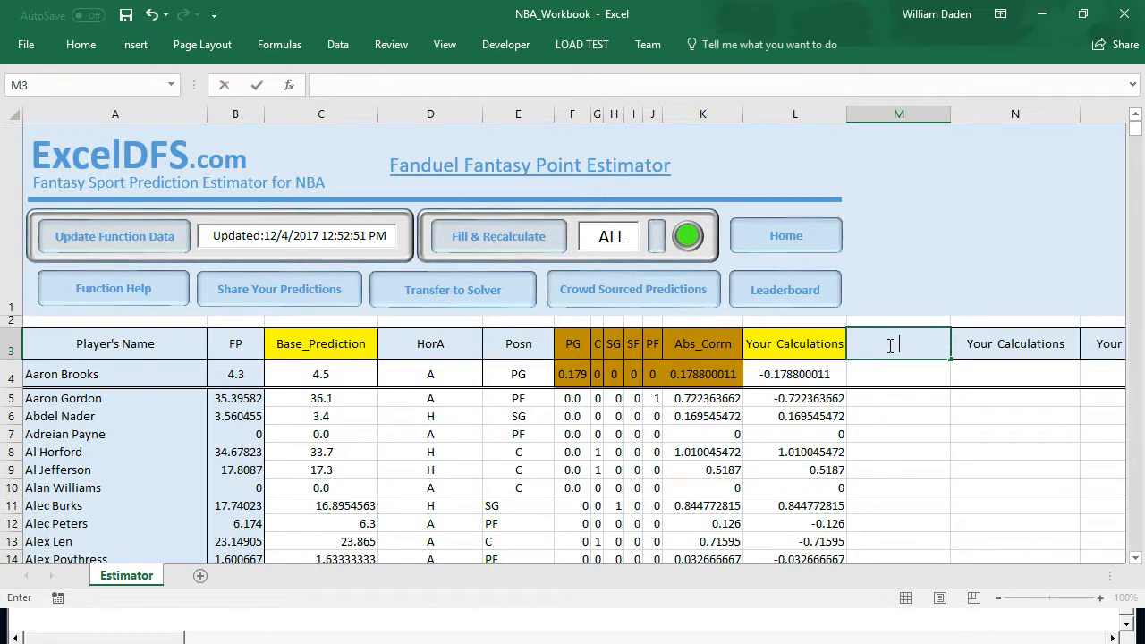
text(Vegas Tea)
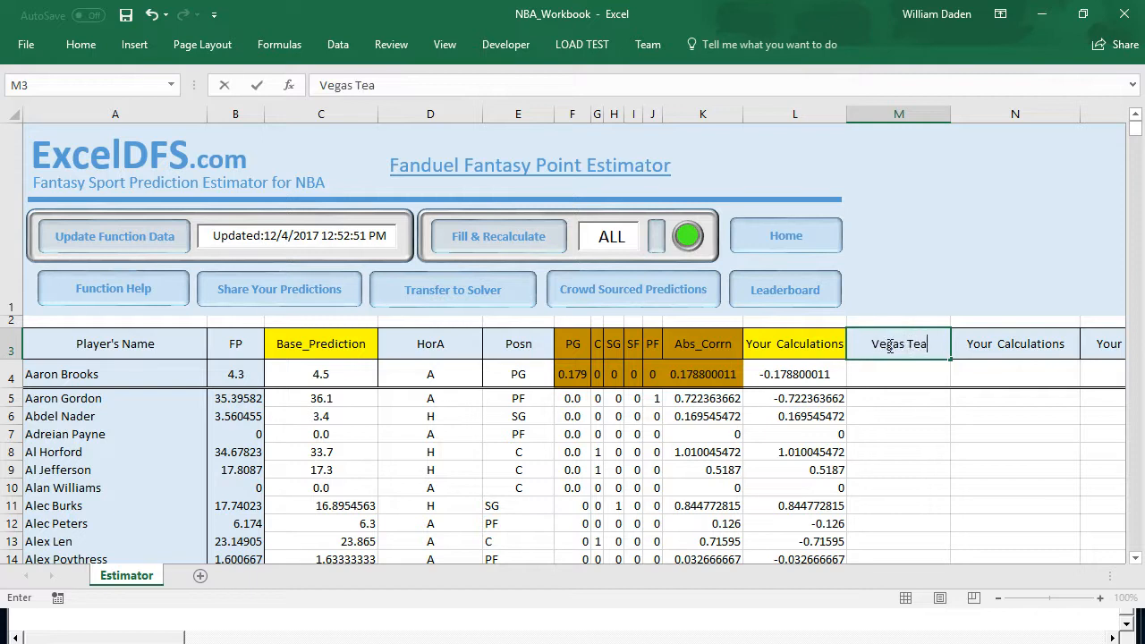
text(mScore)
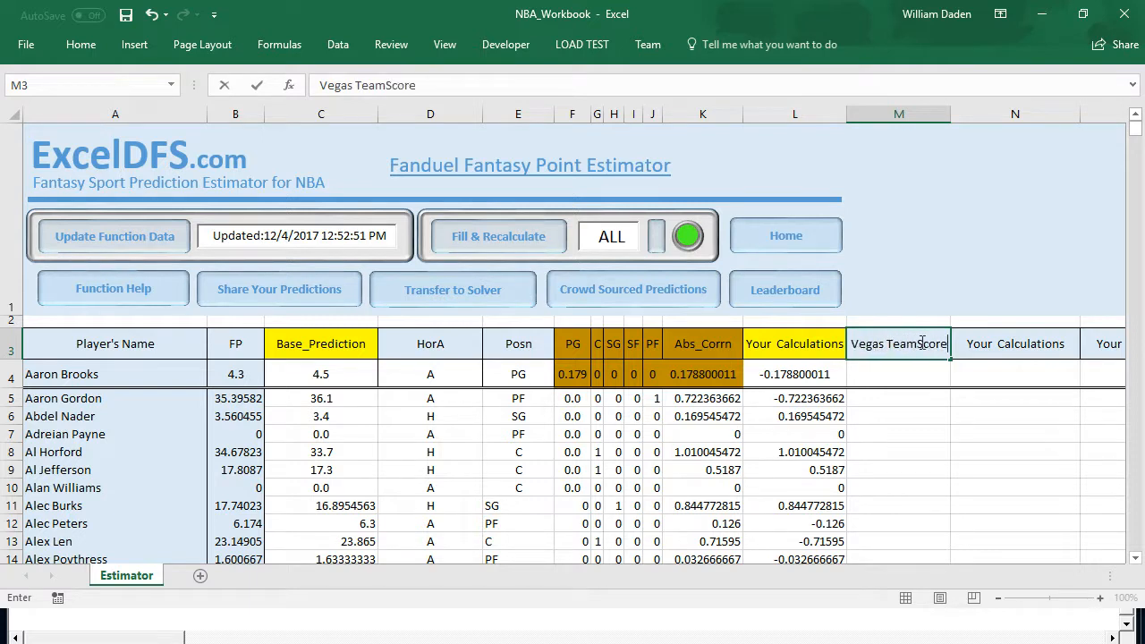
click(988, 350)
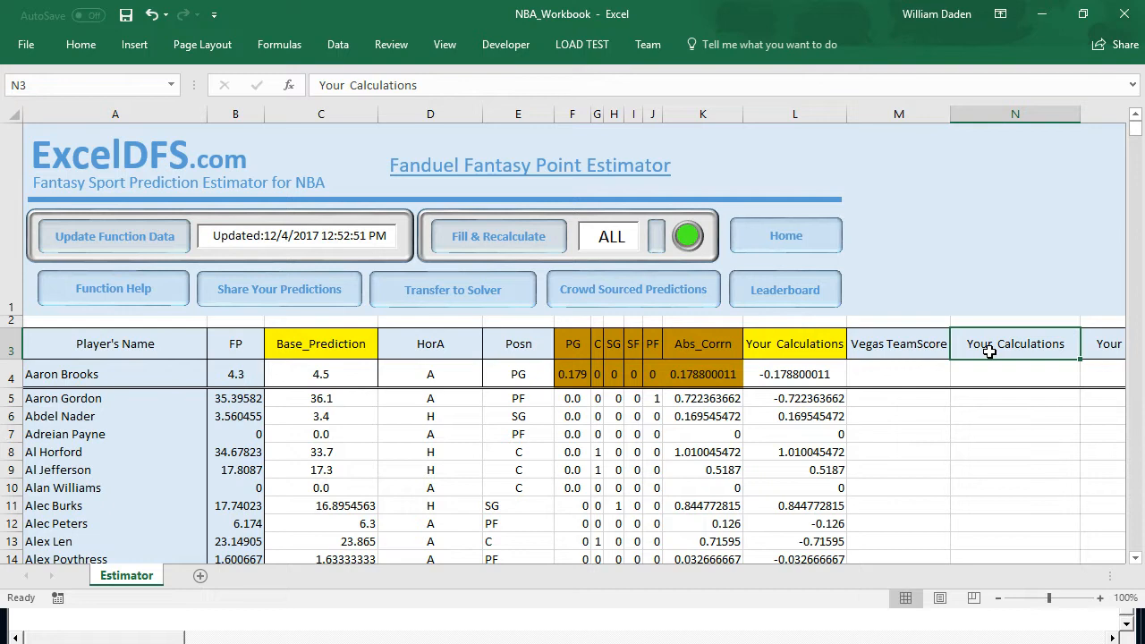
text(Vega)
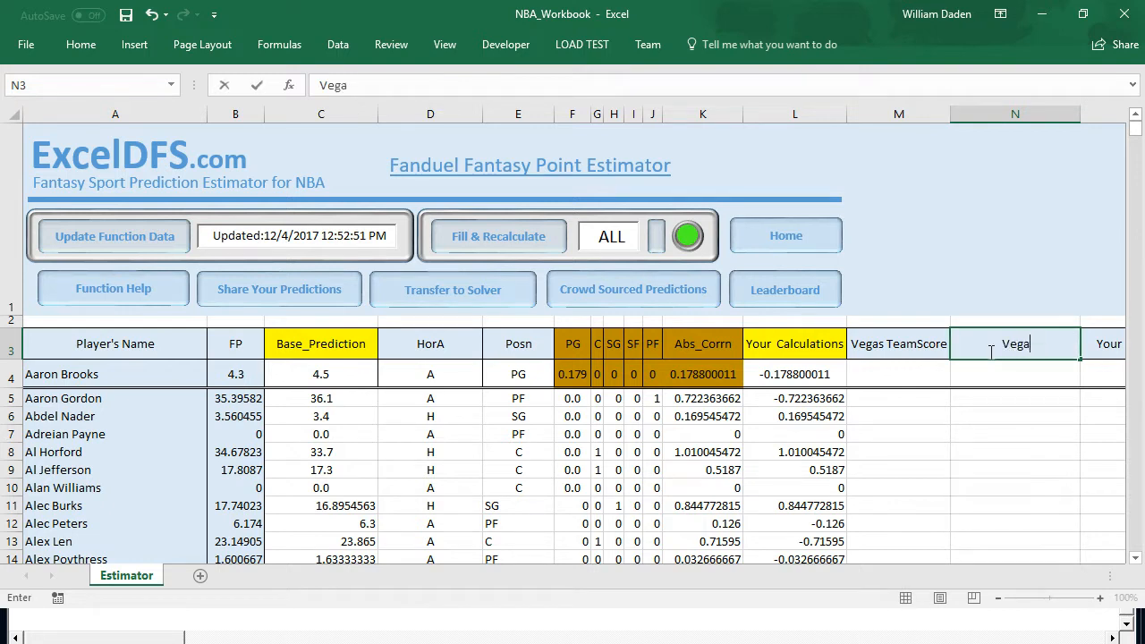
text(s_Oppscore)
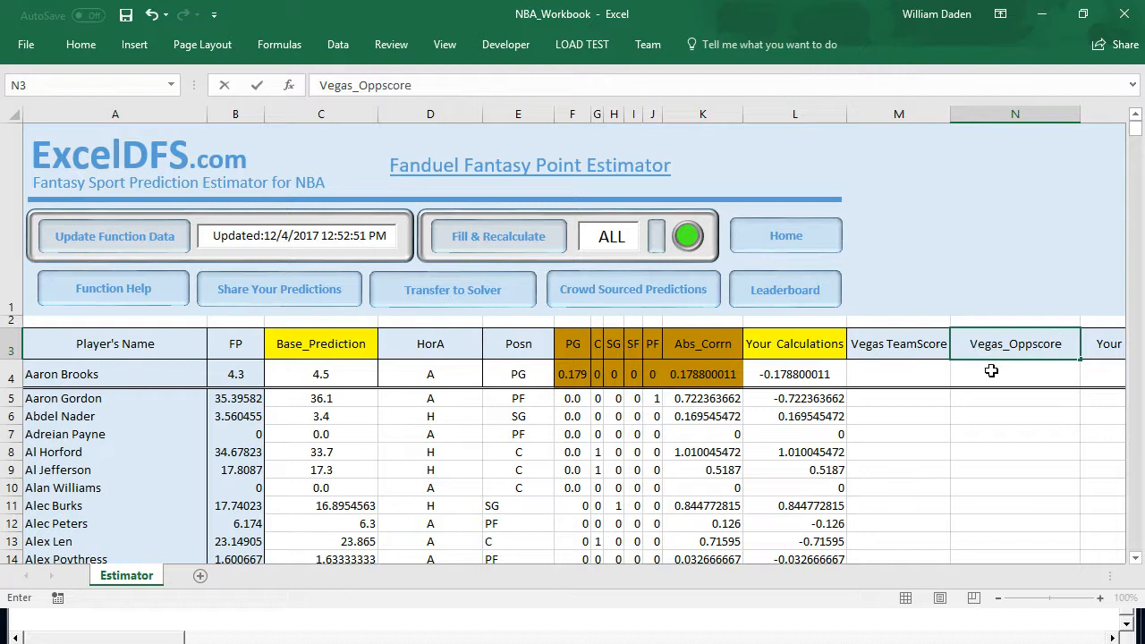
Enter =NBA_VegasODDS(A4,"TEAMSCORE") in M4, under the Vegas TeamScore header.
key(Return)
click(872, 368)
text(=nba)
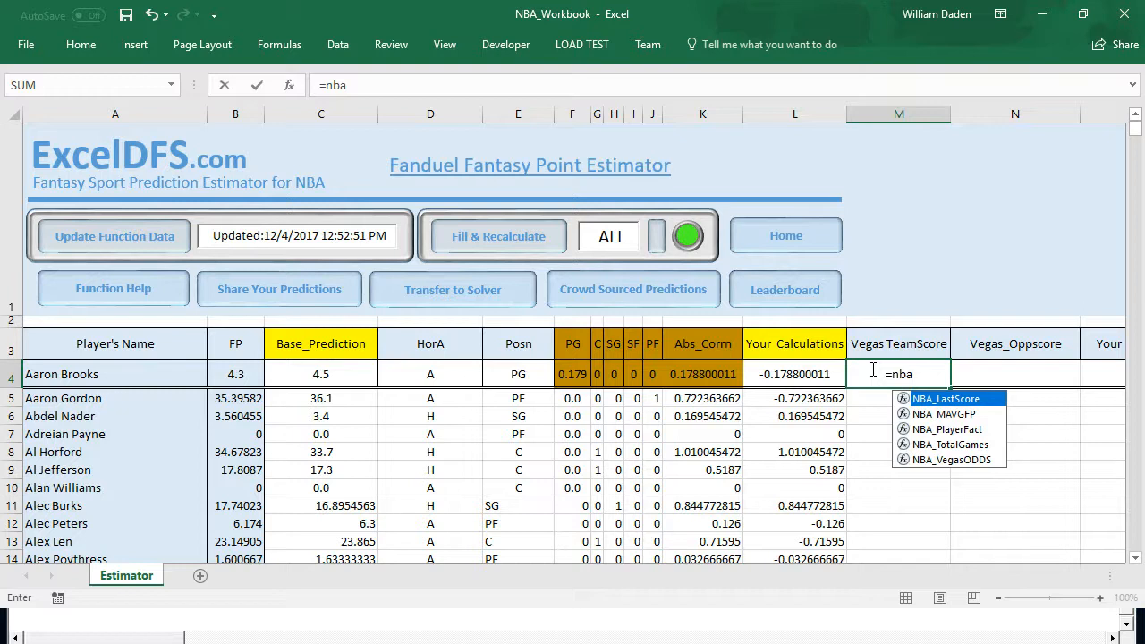
double_click(941, 461)
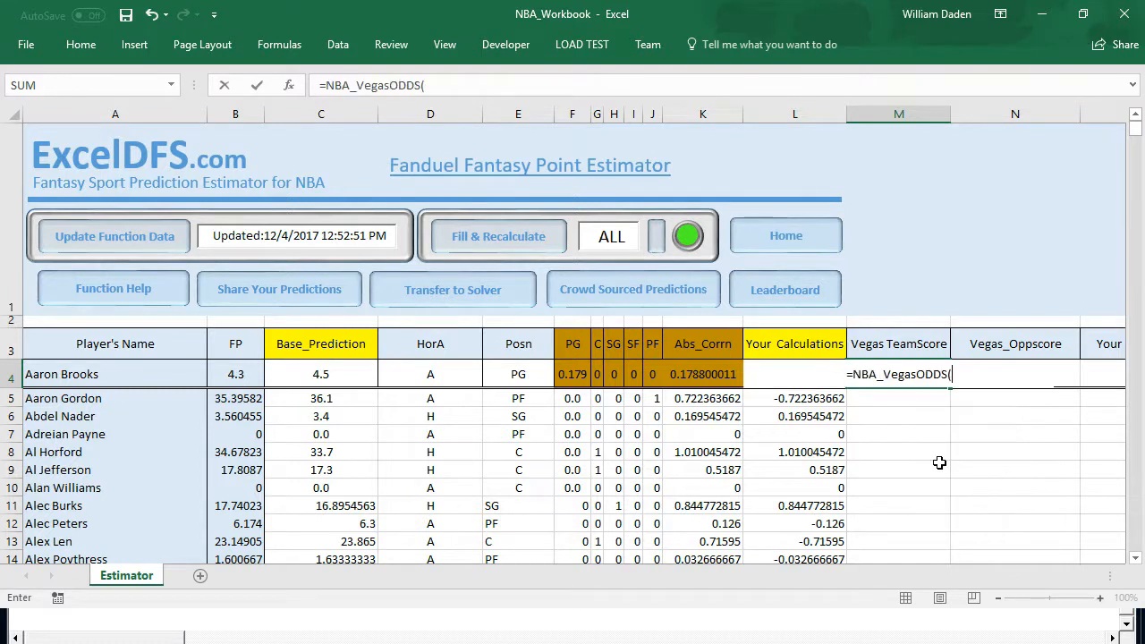
click(100, 376)
text(,)
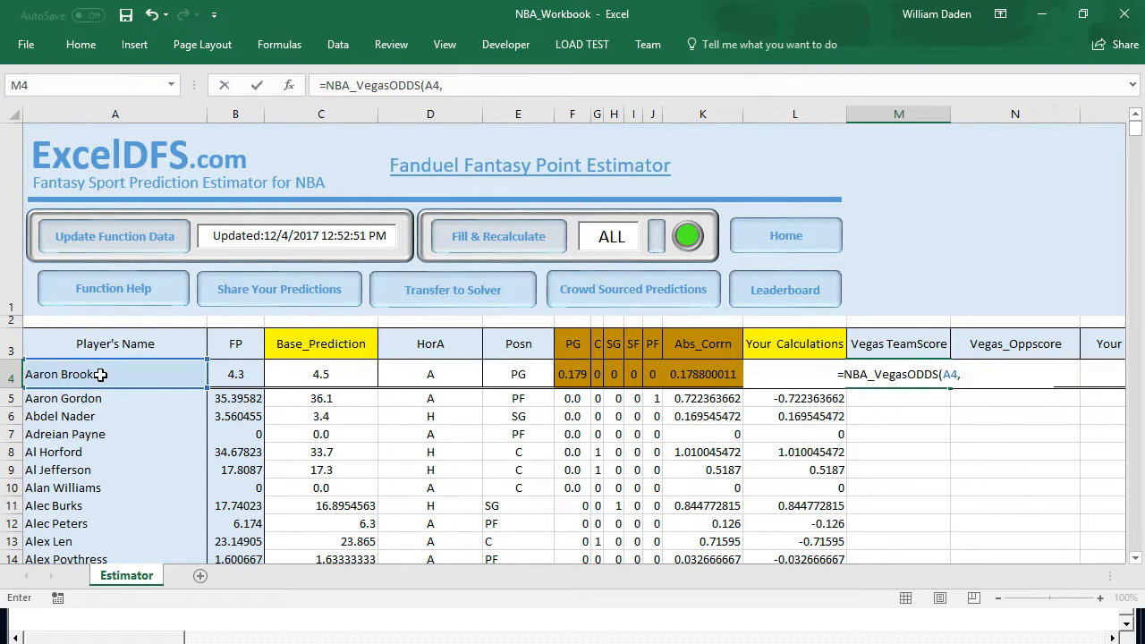
text("TEAMSCORE")
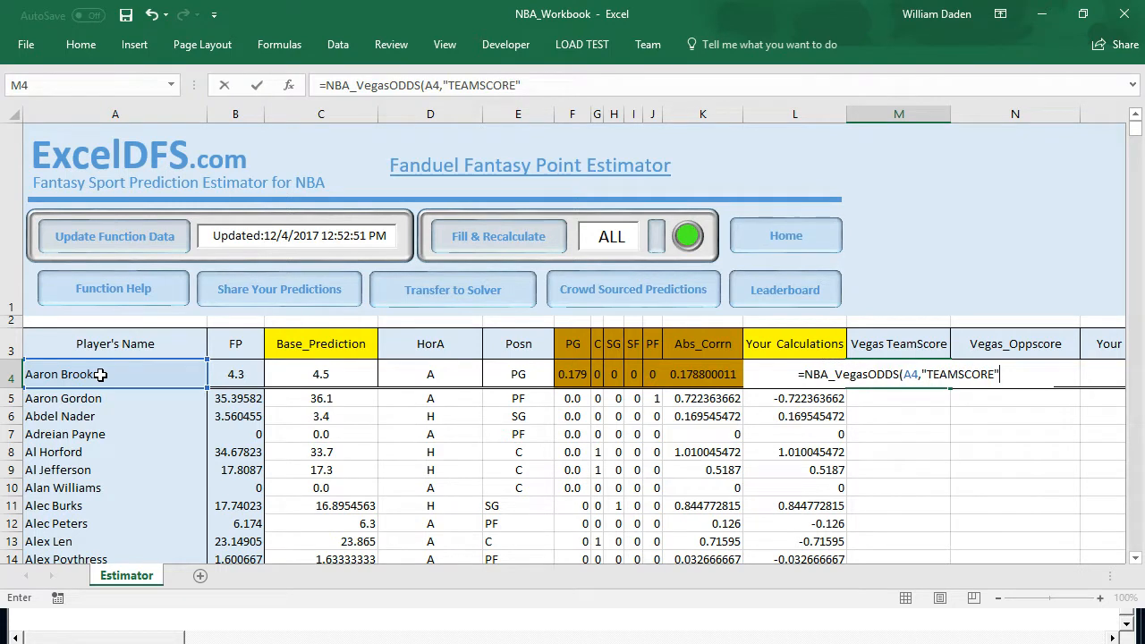
key(Return)
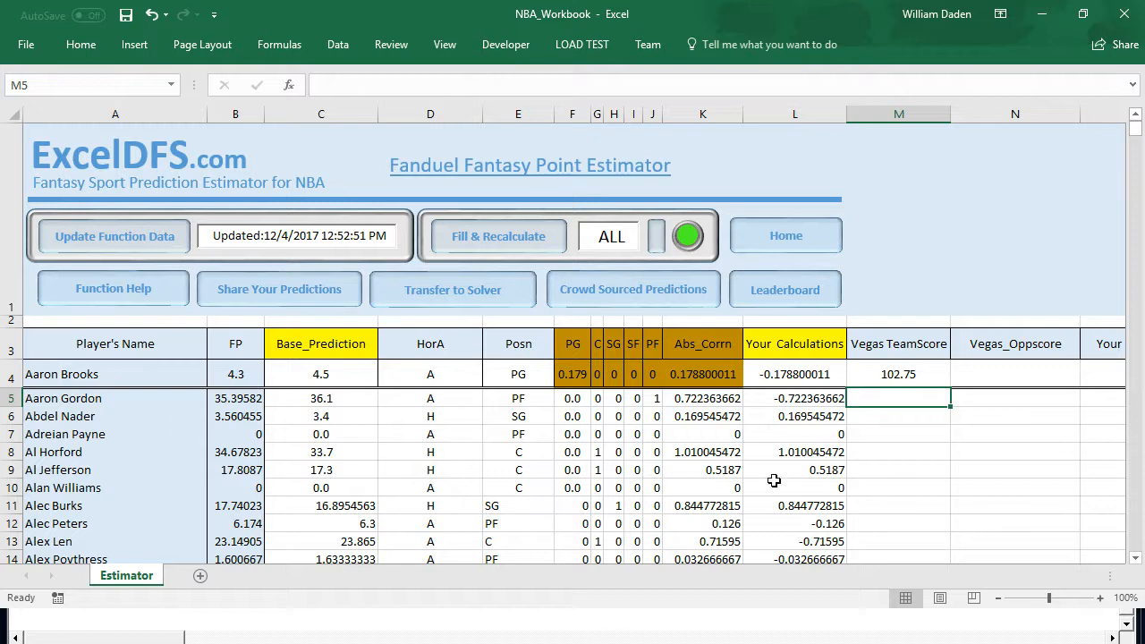
Enter =NBA_VegasODDS(A4,"OPPSCORE") in N4, under the Vegas_Oppscore header.
click(994, 377)
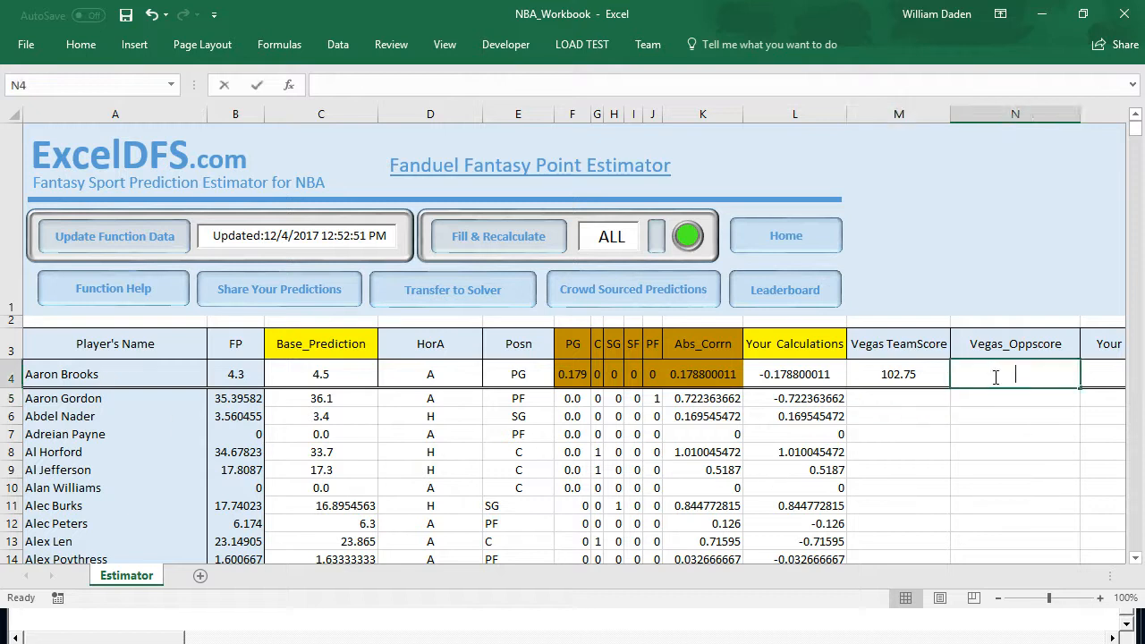
text(=nba)
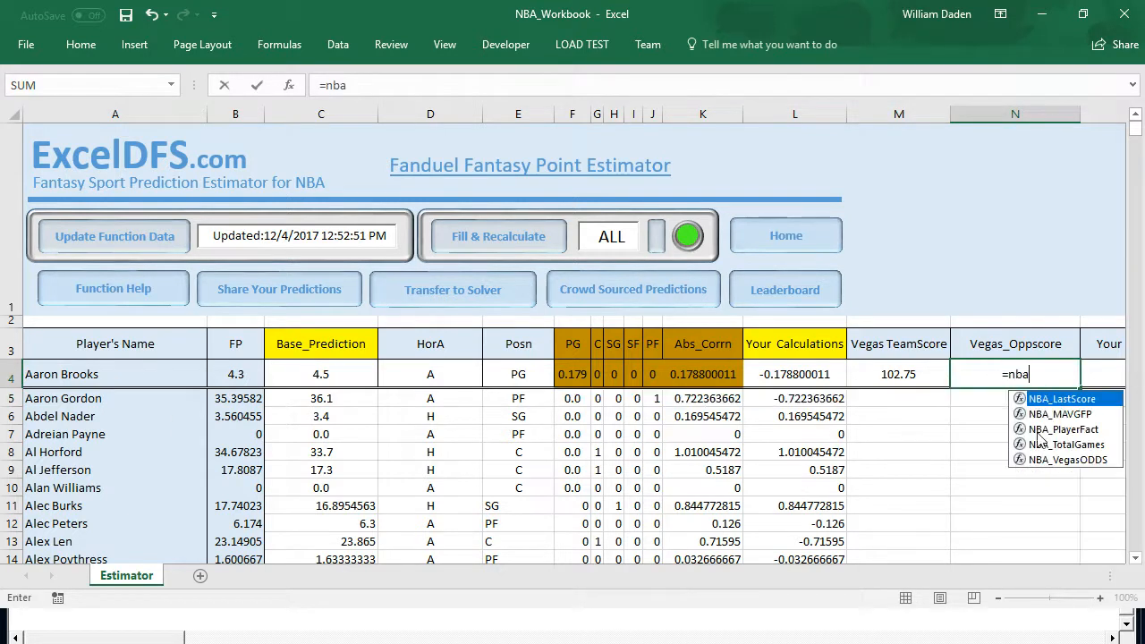
double_click(1061, 460)
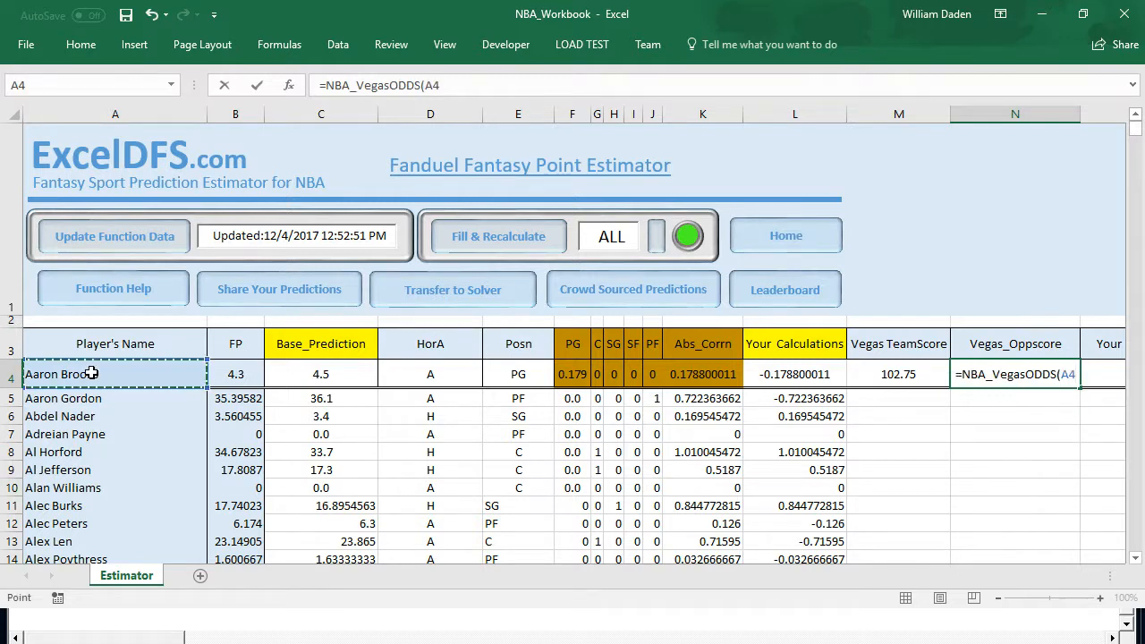
text(,)
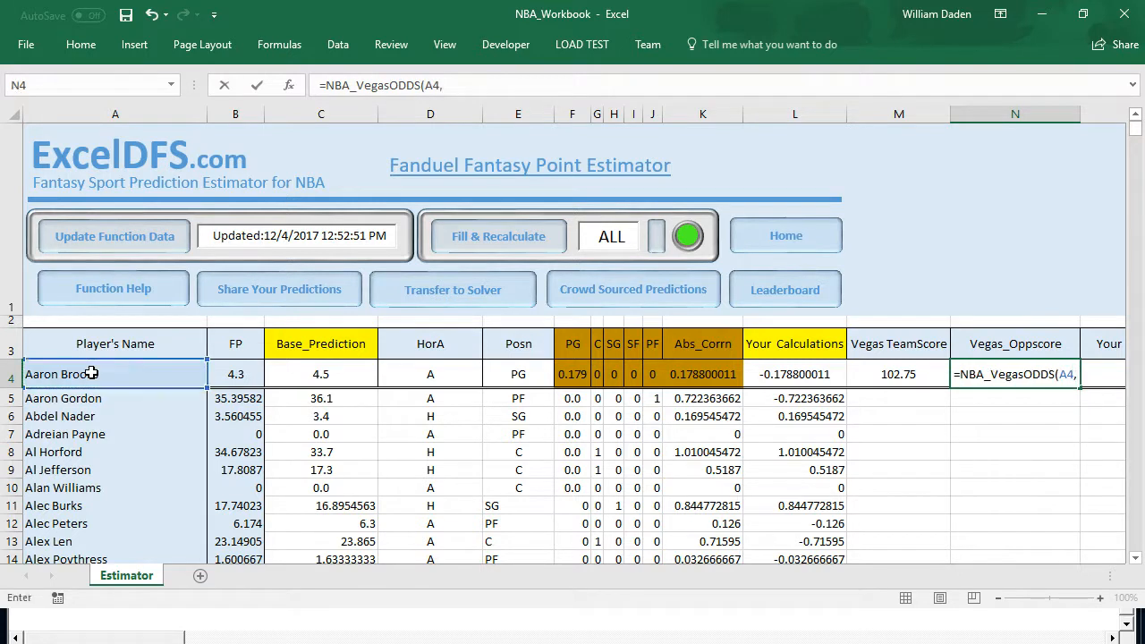
text("OPPSCO)
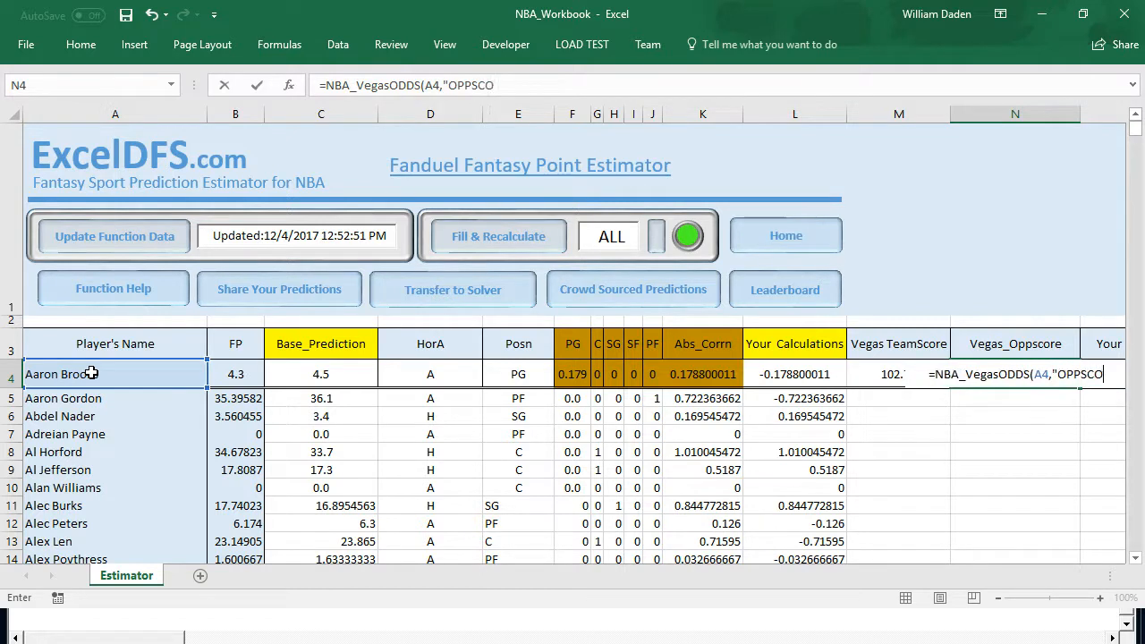
text(RE")
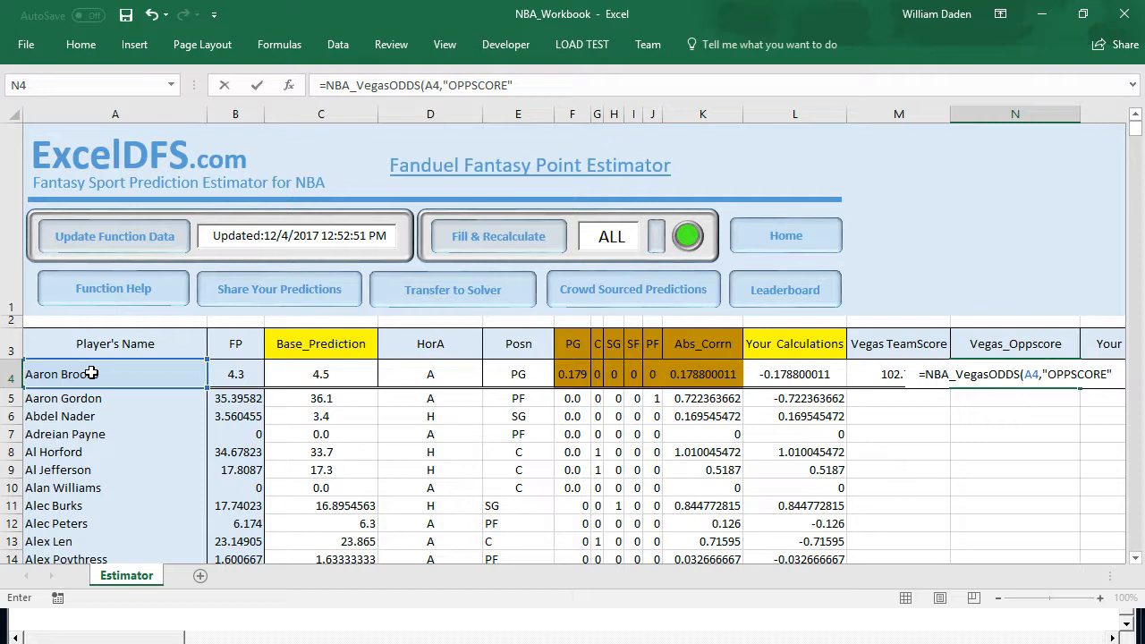
text())
key(Return)
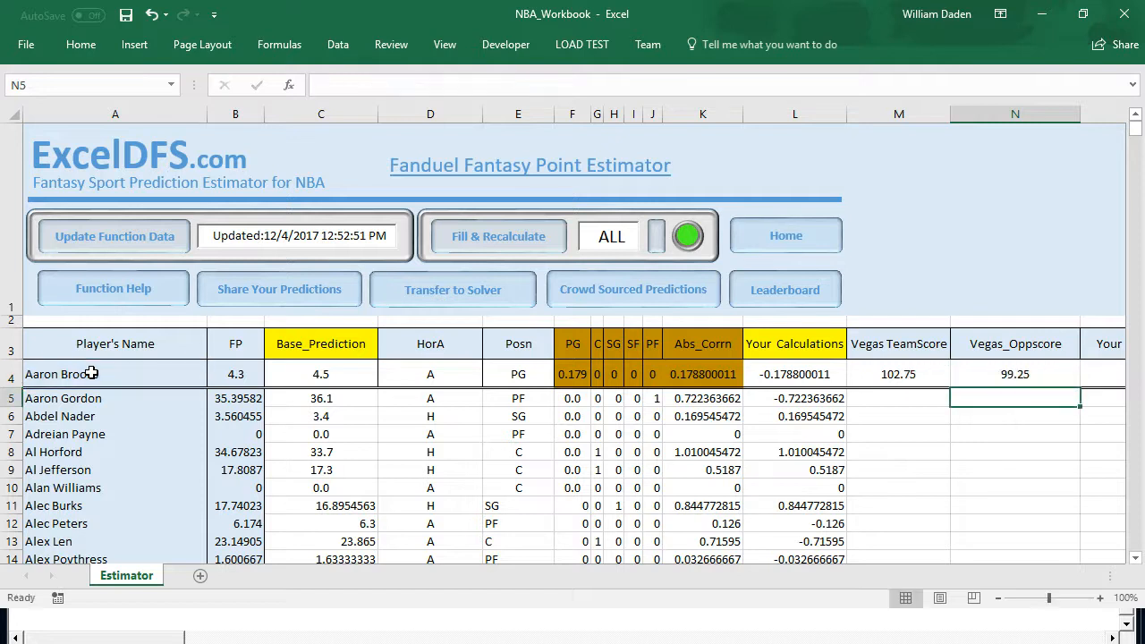
Narrow columns N and M, which hold the Vegas opponent and team scores.
click(876, 502)
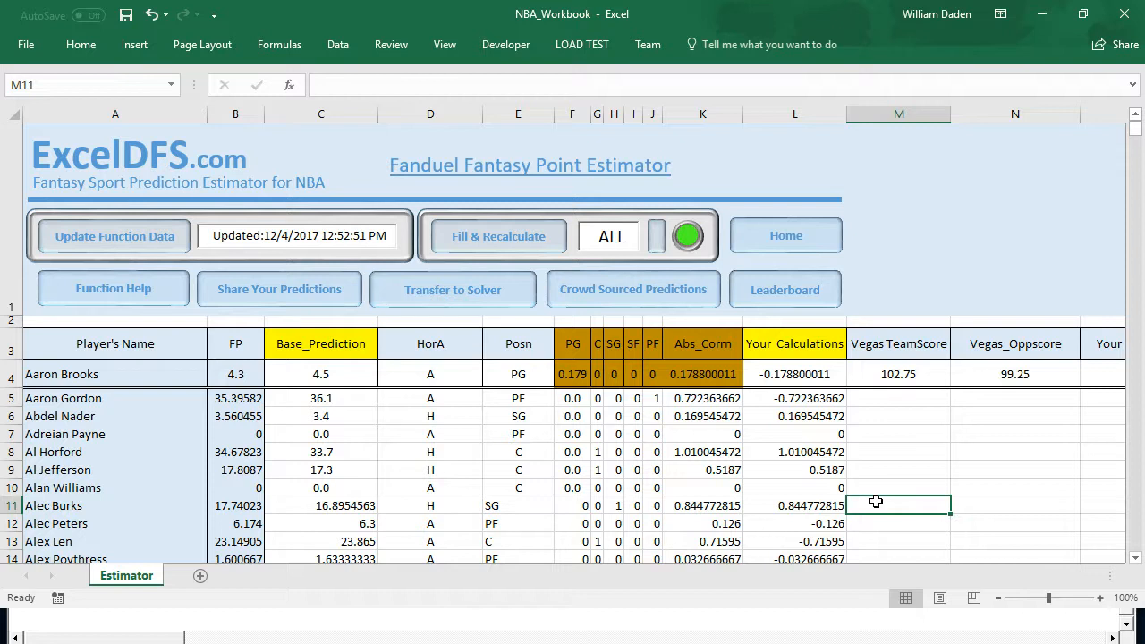
click(894, 377)
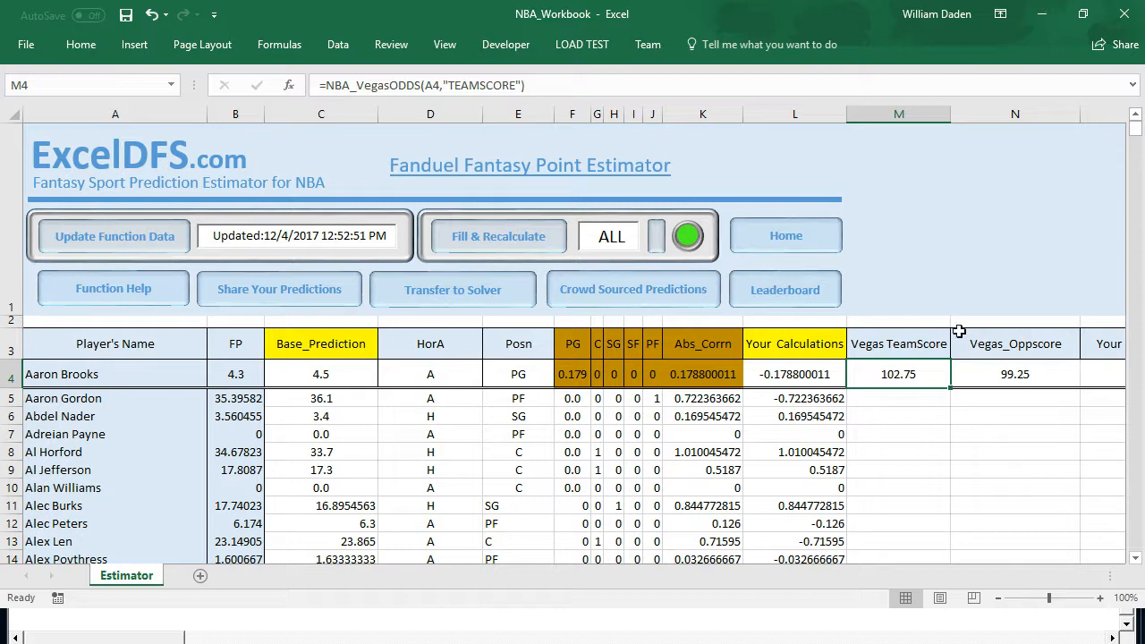
click(1106, 377)
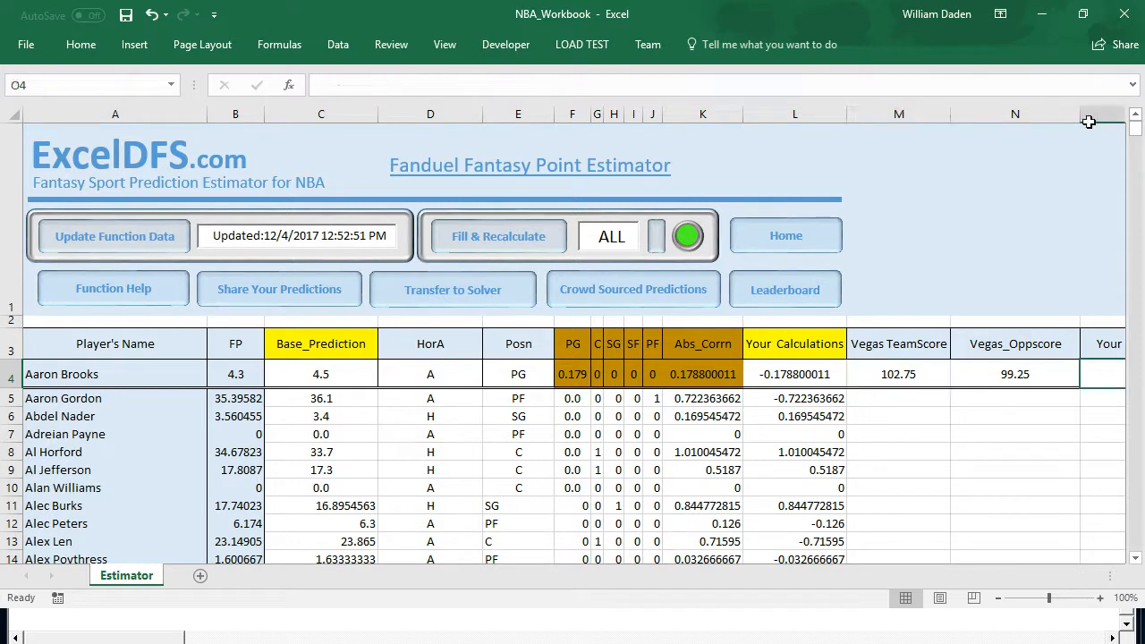
drag(1082, 109, 1046, 111)
drag(951, 116, 924, 115)
Fill header cell O3 with yellow and rename it as "VegasCorrn".
click(1052, 345)
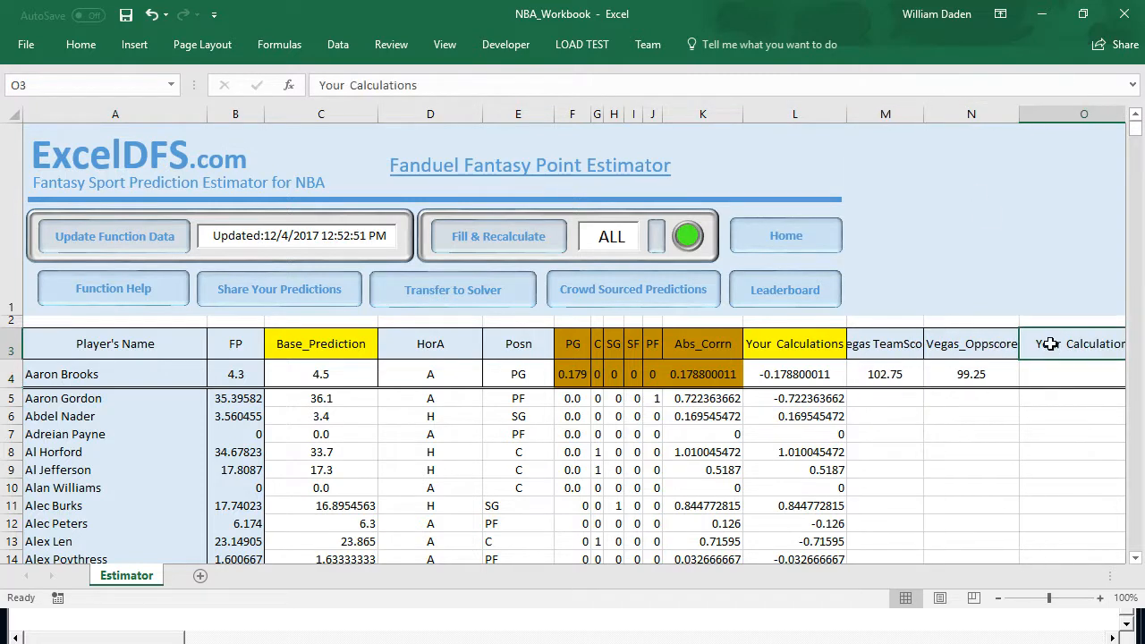
click(83, 46)
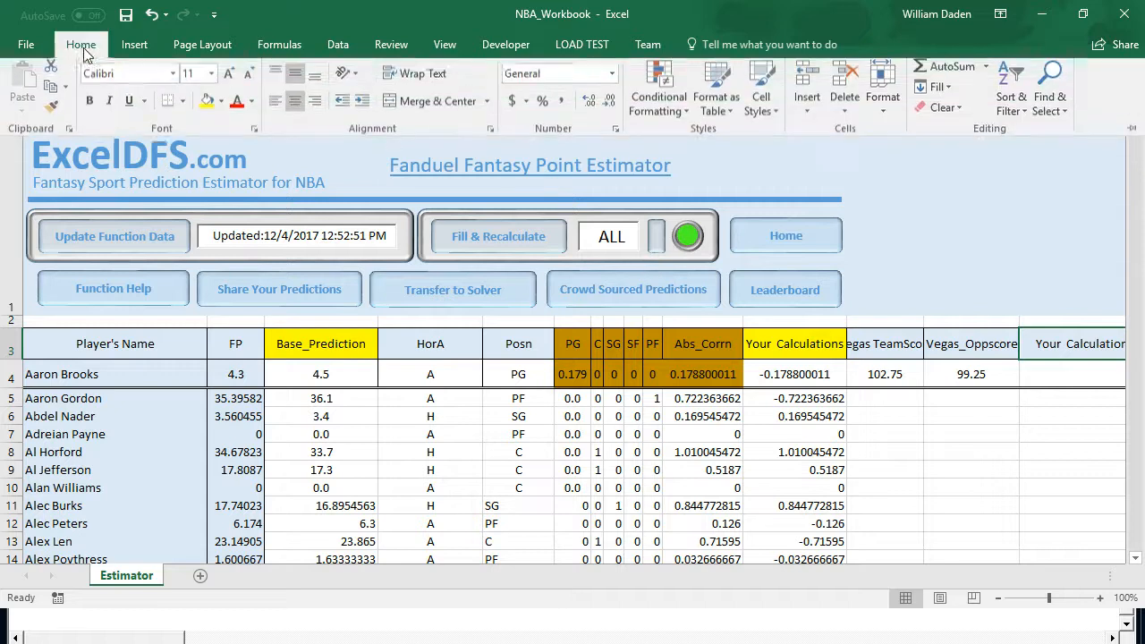
click(208, 108)
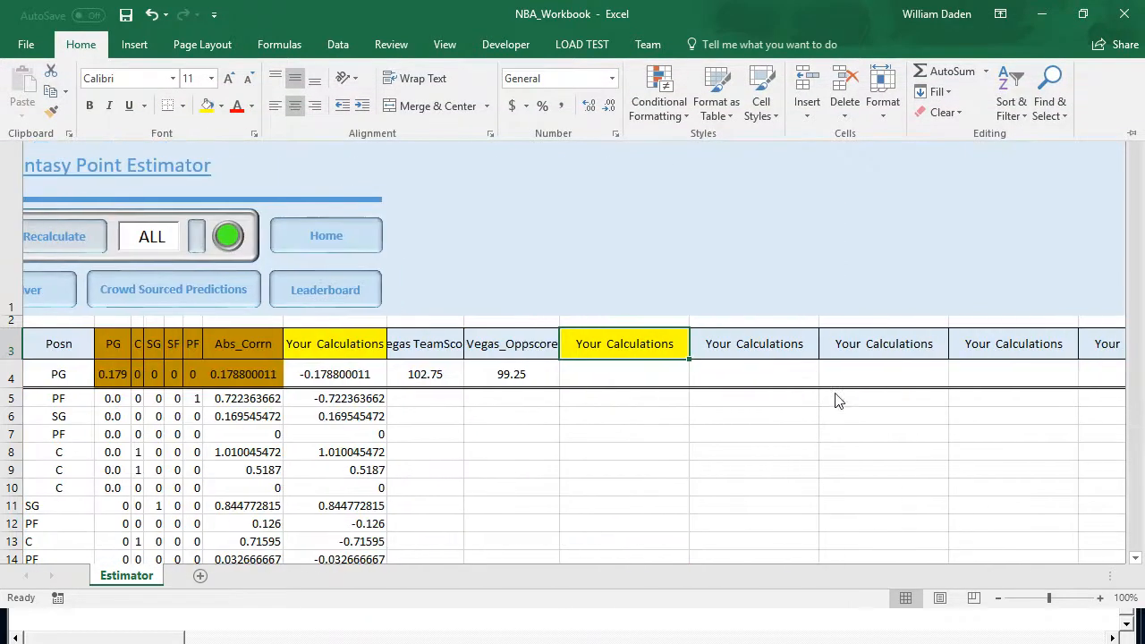
click(658, 356)
key(BackSpace)
text(Vegas)
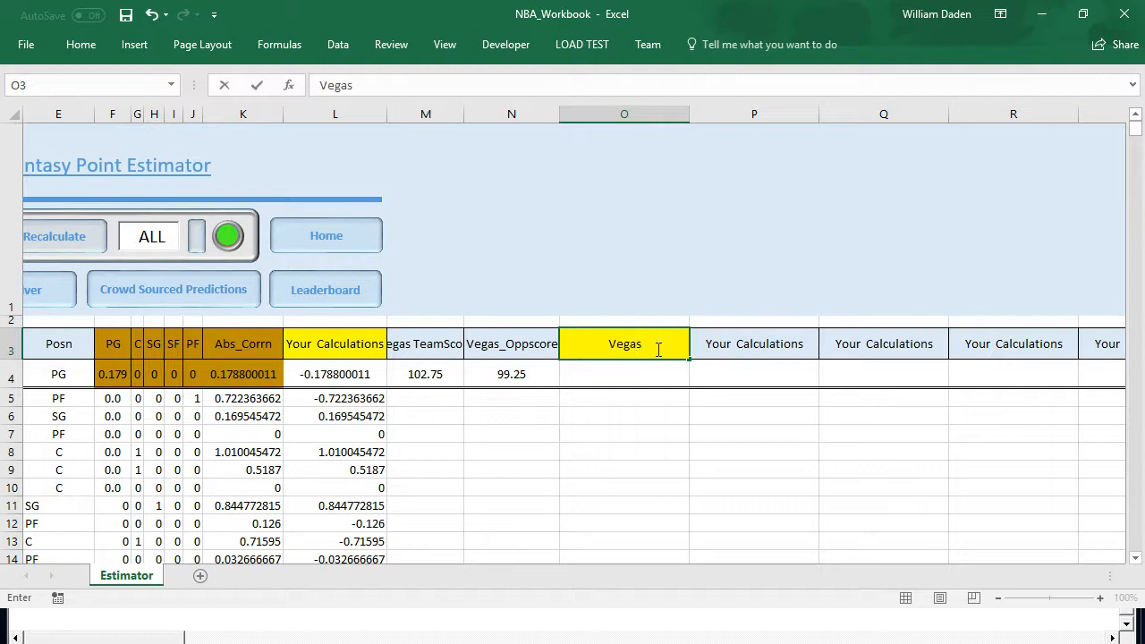
text(Corrn)
key(Return)
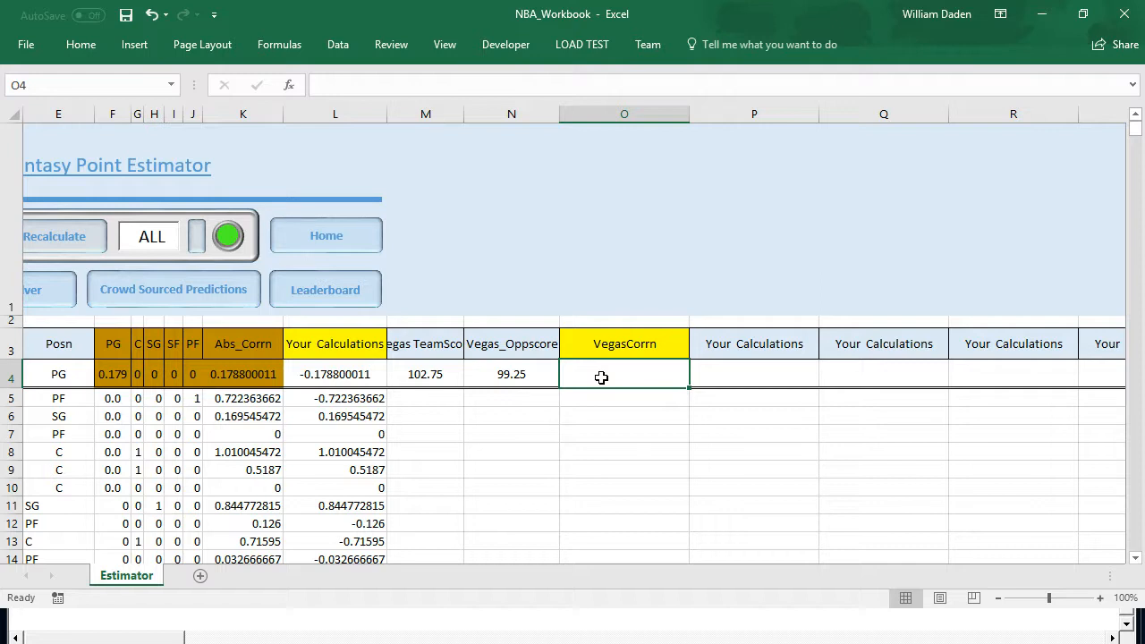
text(=N:N)
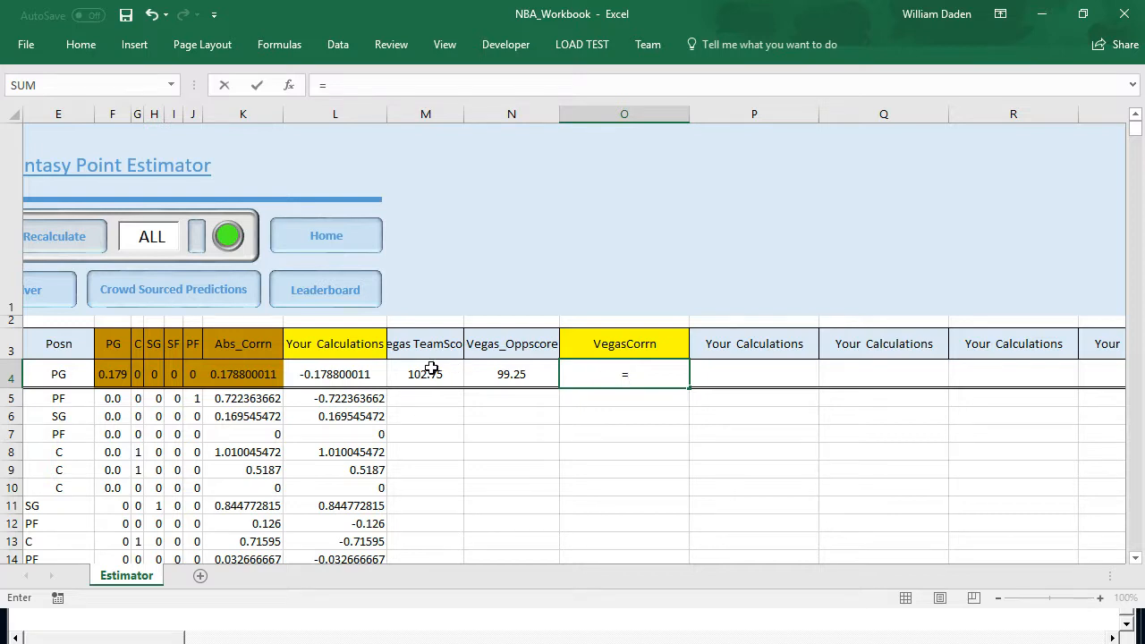
click(468, 118)
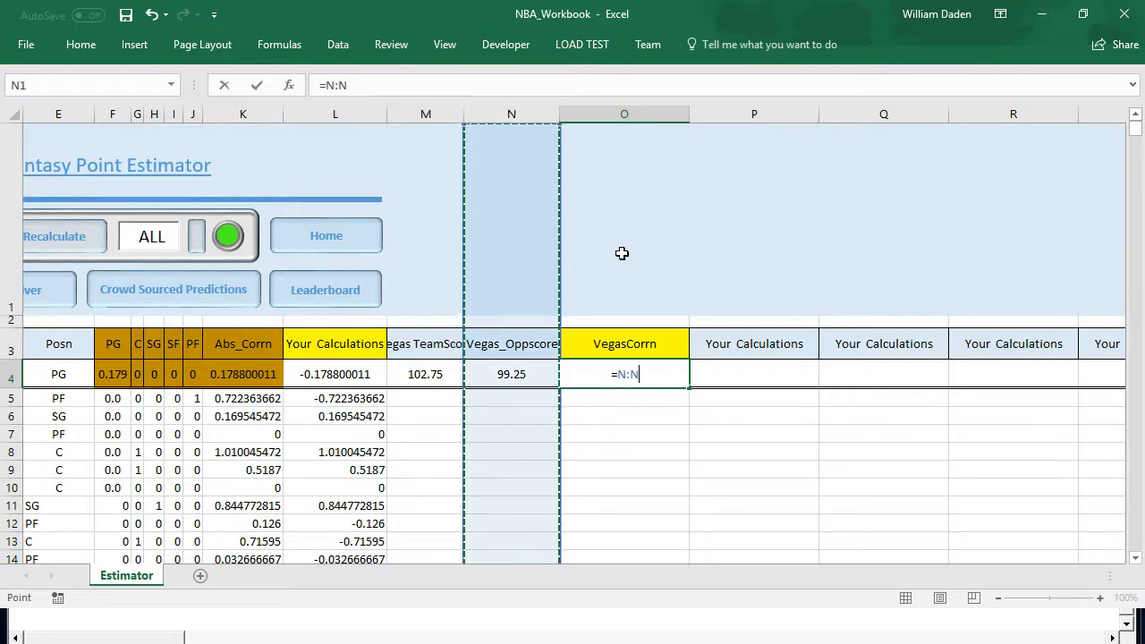
click(628, 266)
key(Escape)
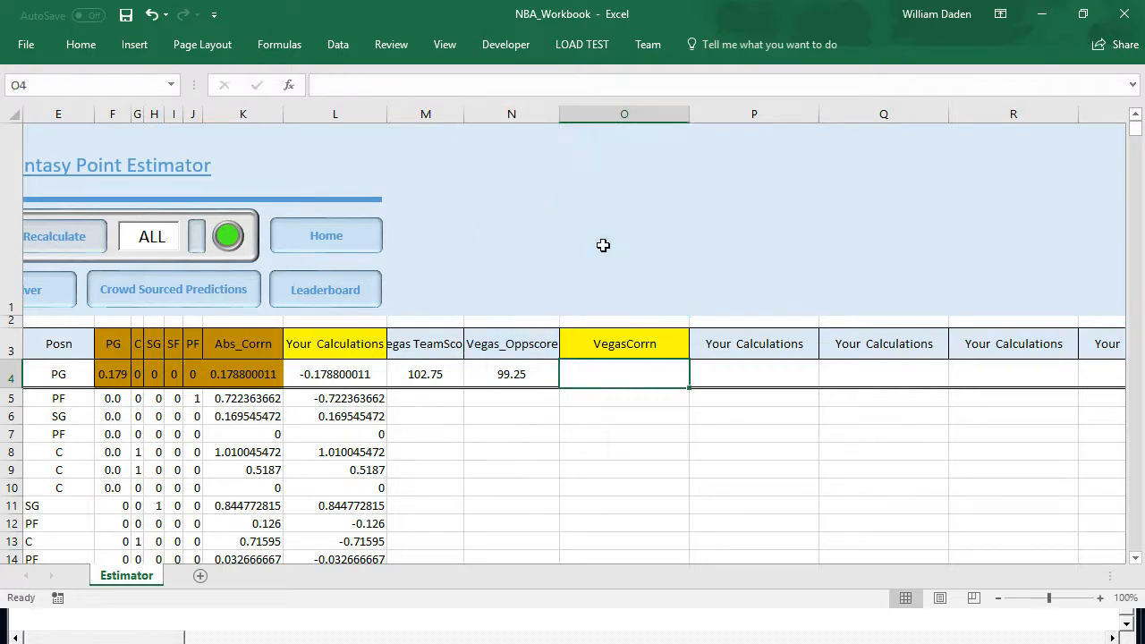
Check the opponent score formula in N4, look up the Vegas odds arguments in the function help, and return to the Estimator sheet.
click(519, 374)
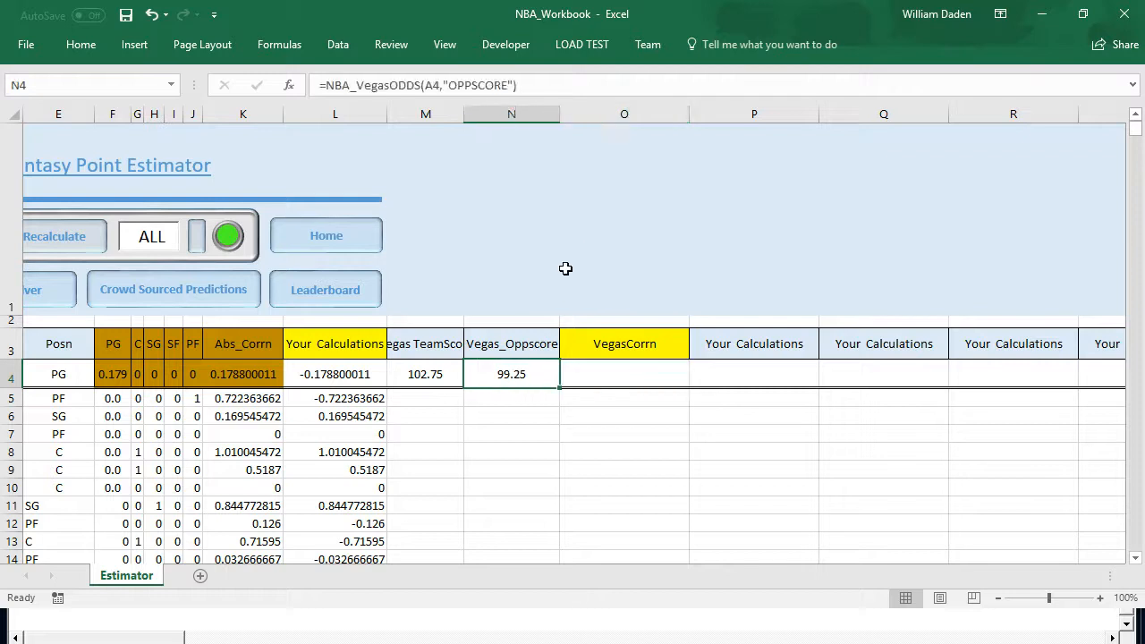
click(592, 370)
key(Left)
key(Left)
key(Left)
key(Left)
key(Left)
key(Left)
key(Left)
key(Left)
key(Left)
key(Left)
key(Left)
key(Left)
key(Left)
key(Left)
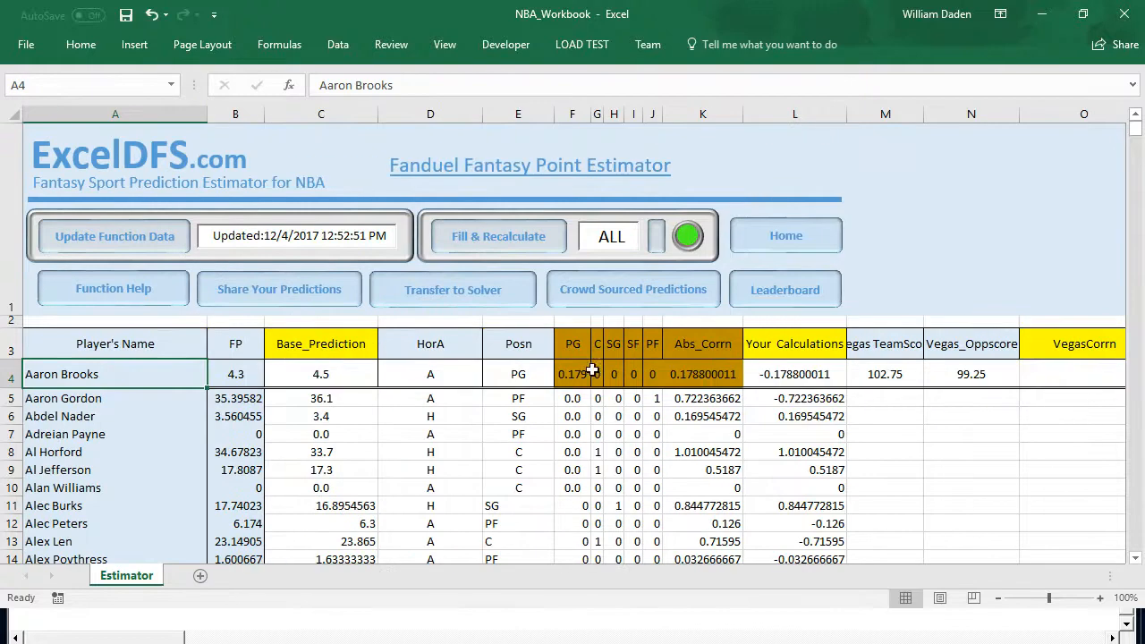
click(109, 289)
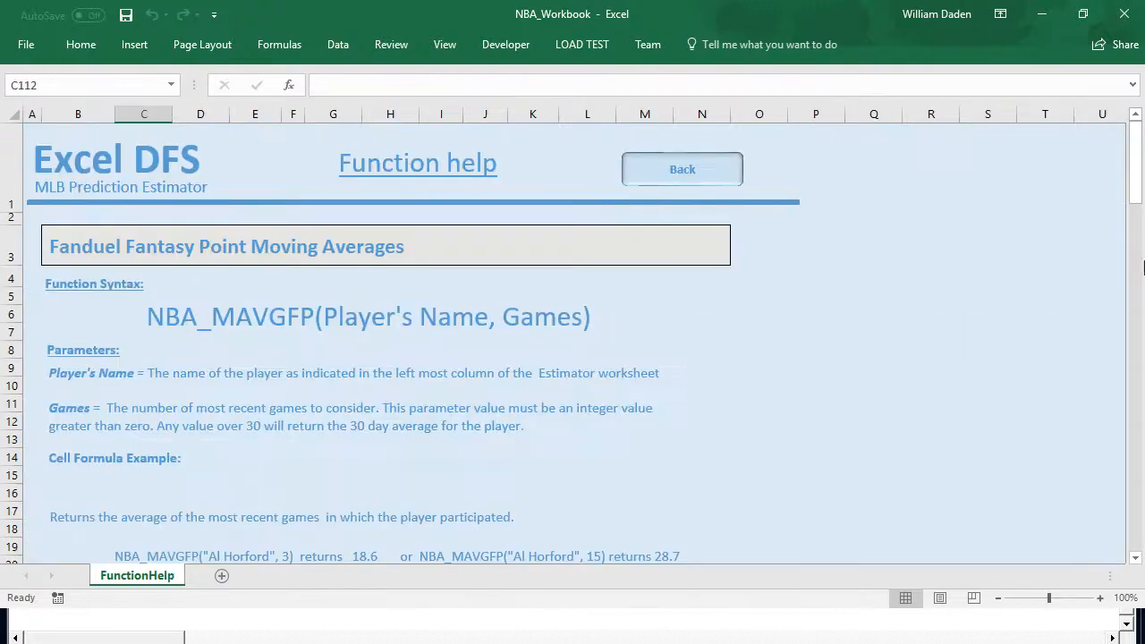
drag(1141, 154, 1143, 131)
click(678, 188)
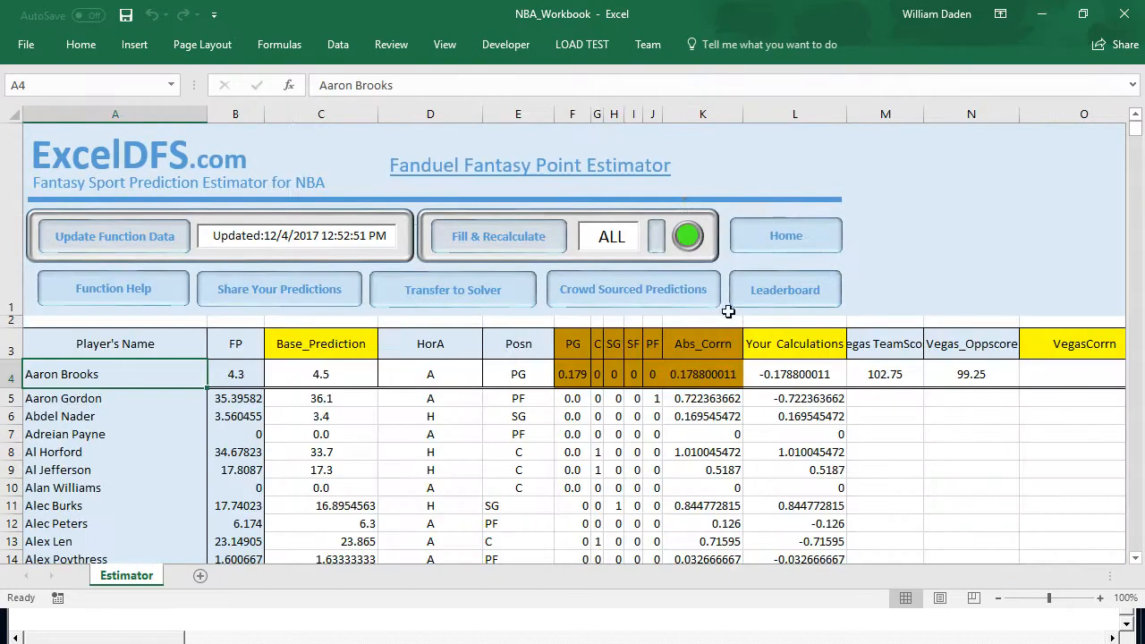
Rename the Vegas_Oppscore header in N3 as "Vegas_AvgSCore".
click(969, 342)
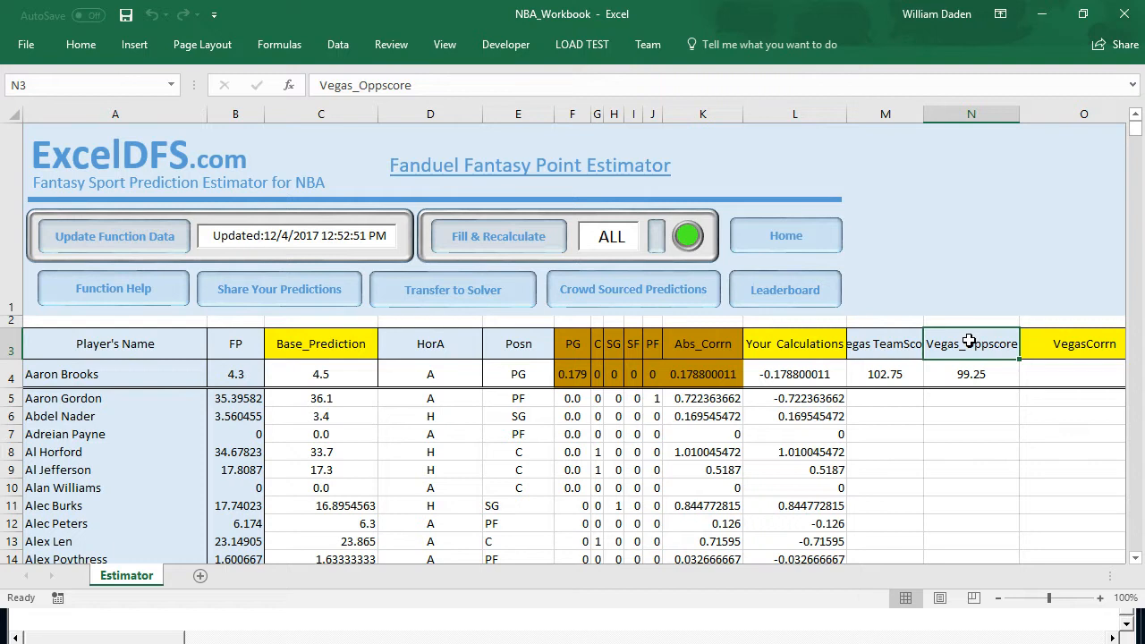
click(400, 85)
drag(412, 85, 361, 85)
text(A)
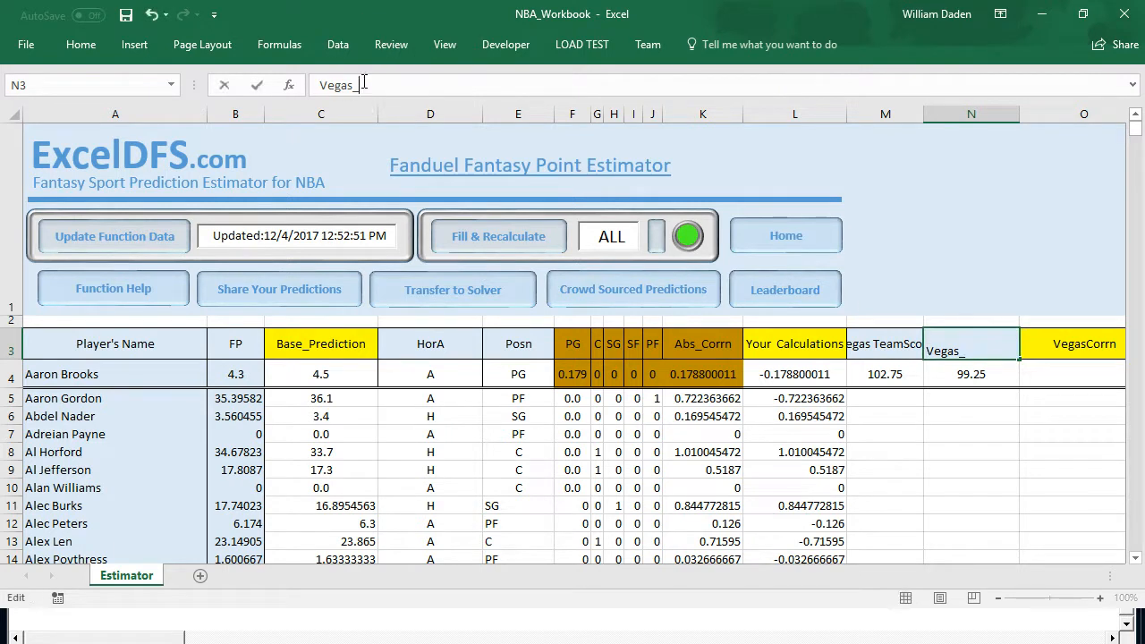
text(vgSCore)
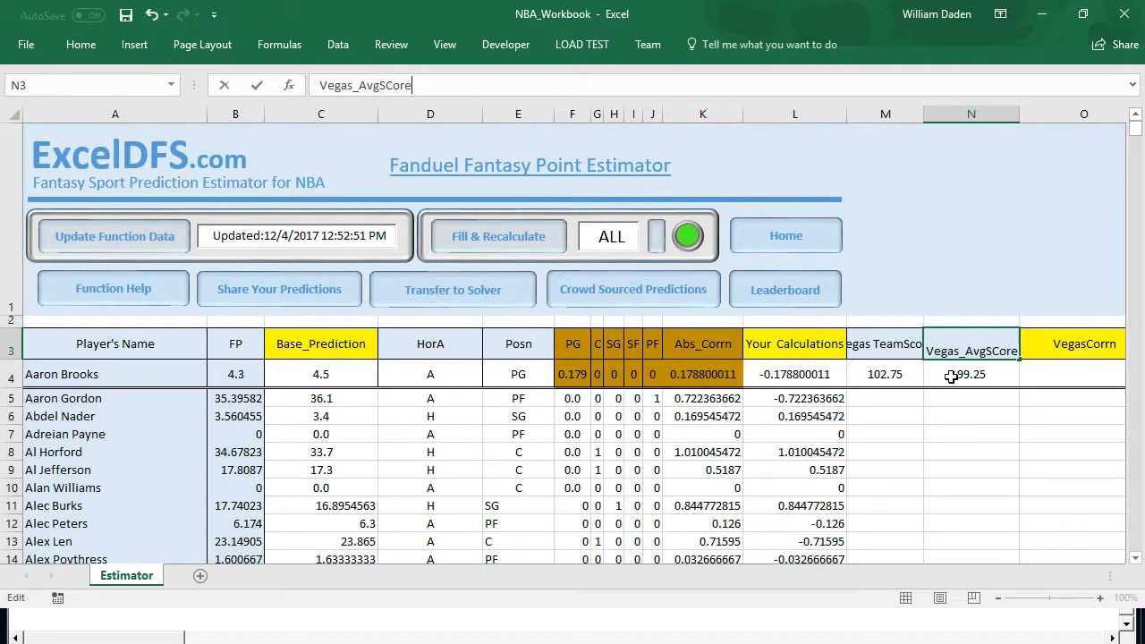
Change the odds argument in N4 so the formula reads =NBA_VegasODDS(A4,"TEAMSCOREAVG").
click(946, 374)
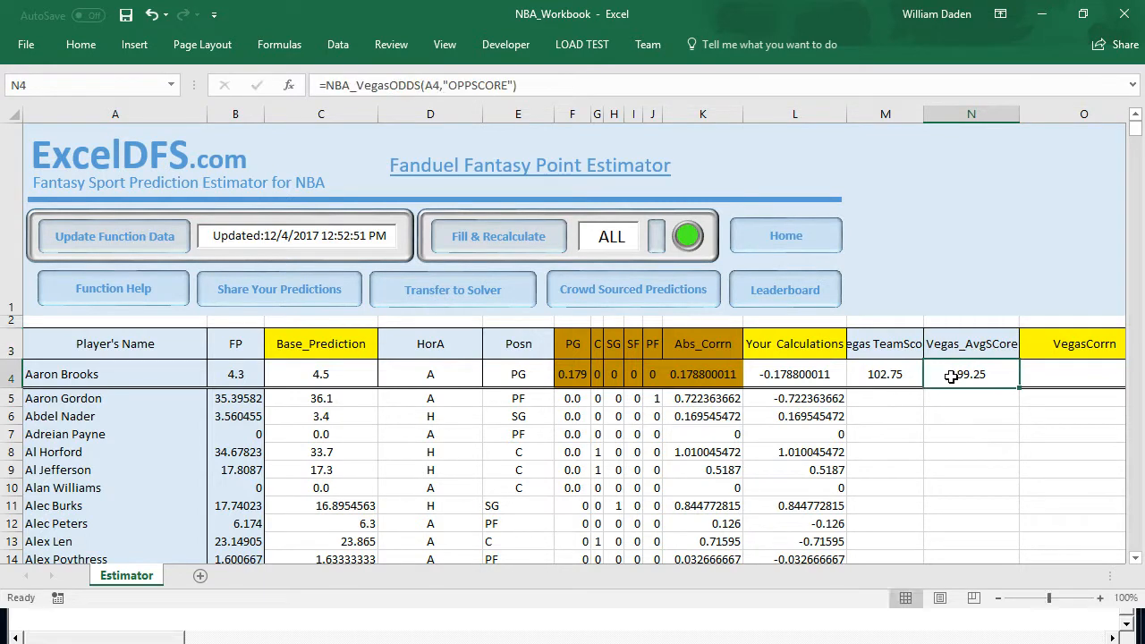
click(469, 85)
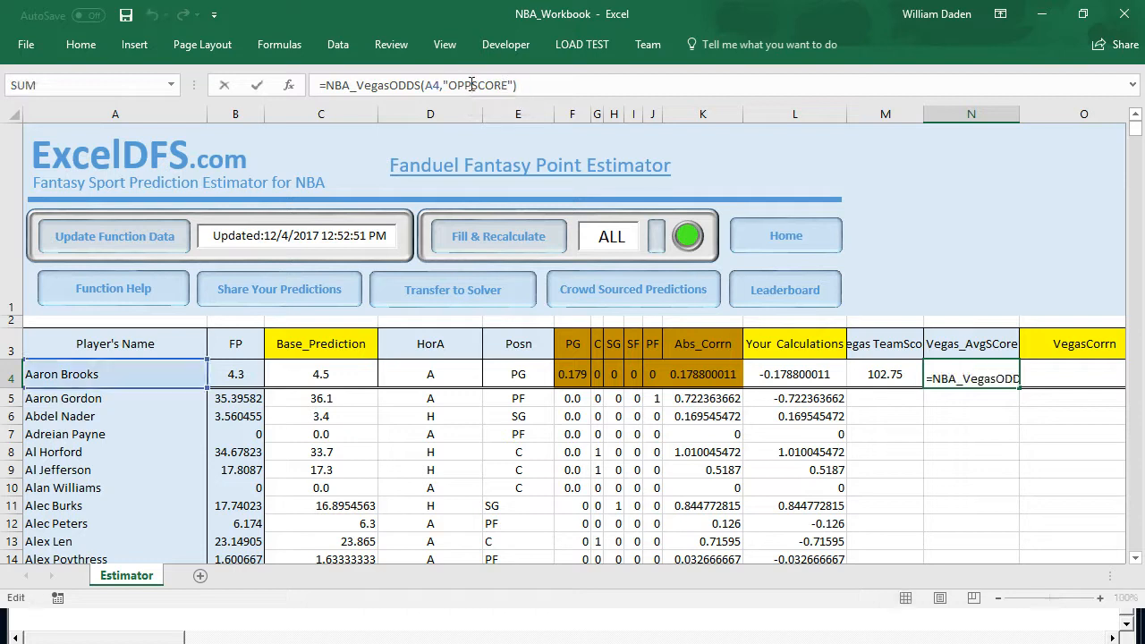
key(BackSpace)
key(BackSpace)
key(BackSpace)
text(TEAM)
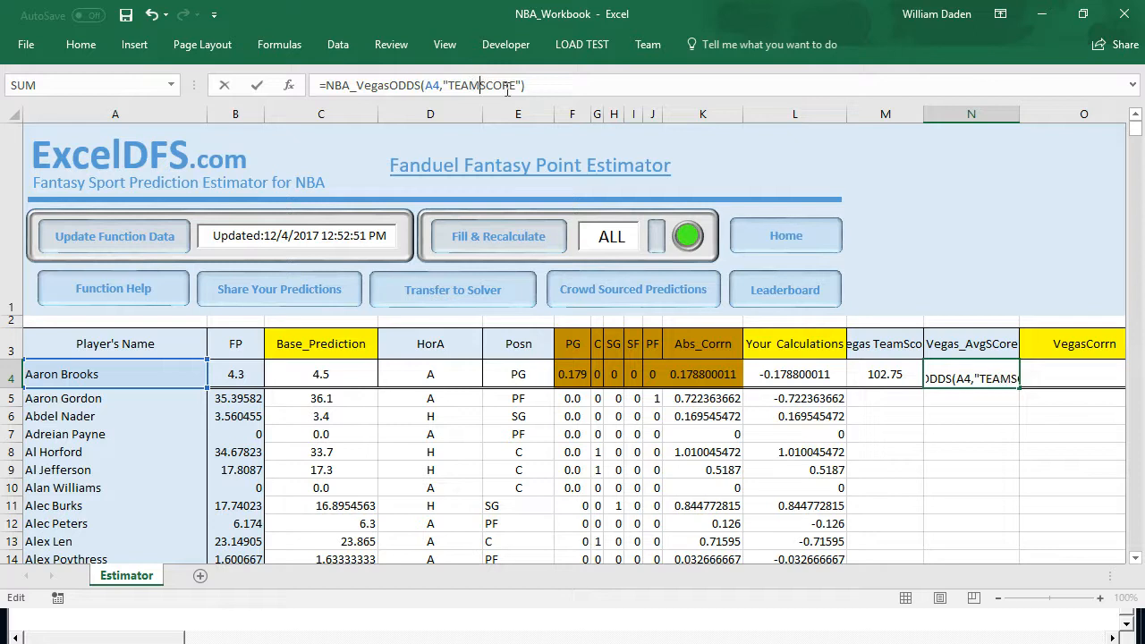
click(517, 85)
text(AVG)
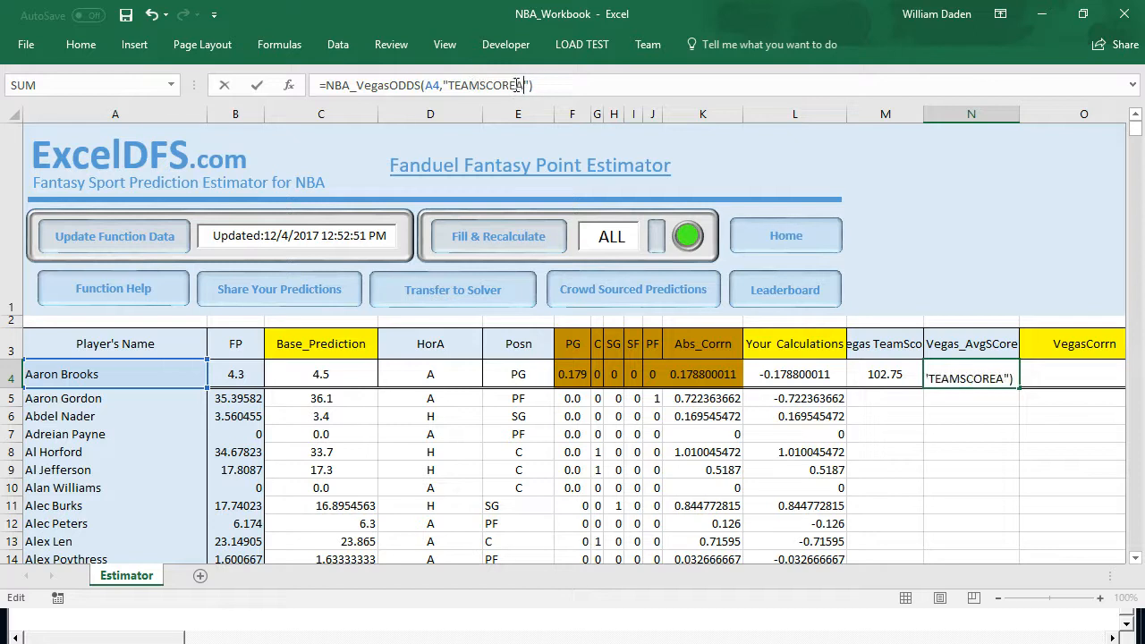
key(Return)
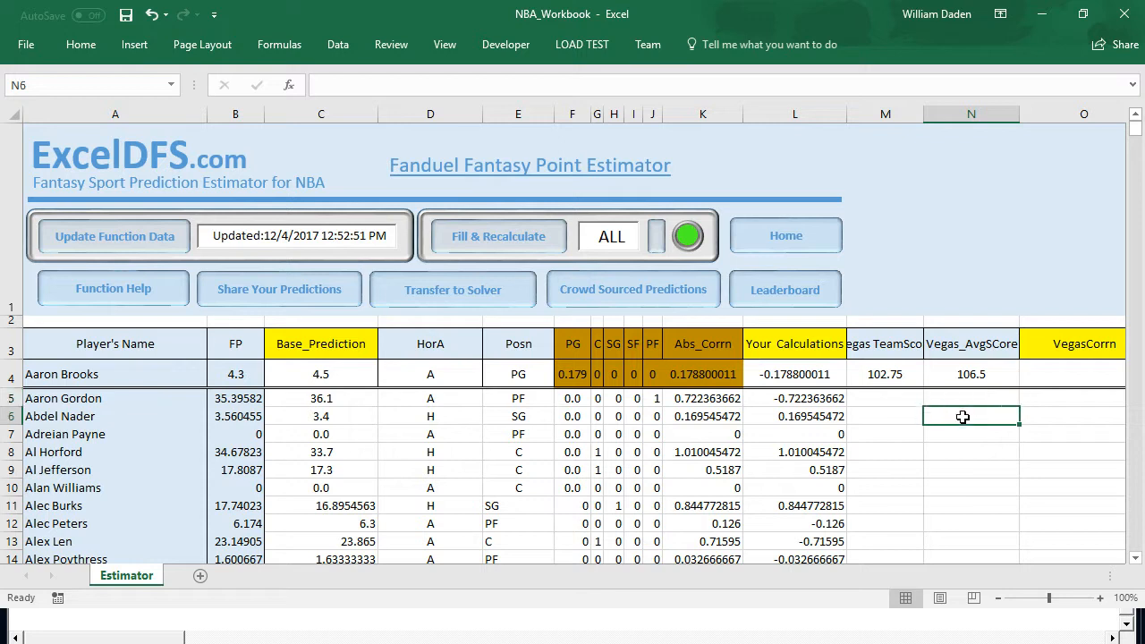
Check the Vegas score formulas in M4 and N4, and widen column M to fit its full Vegas TeamScore header.
click(962, 376)
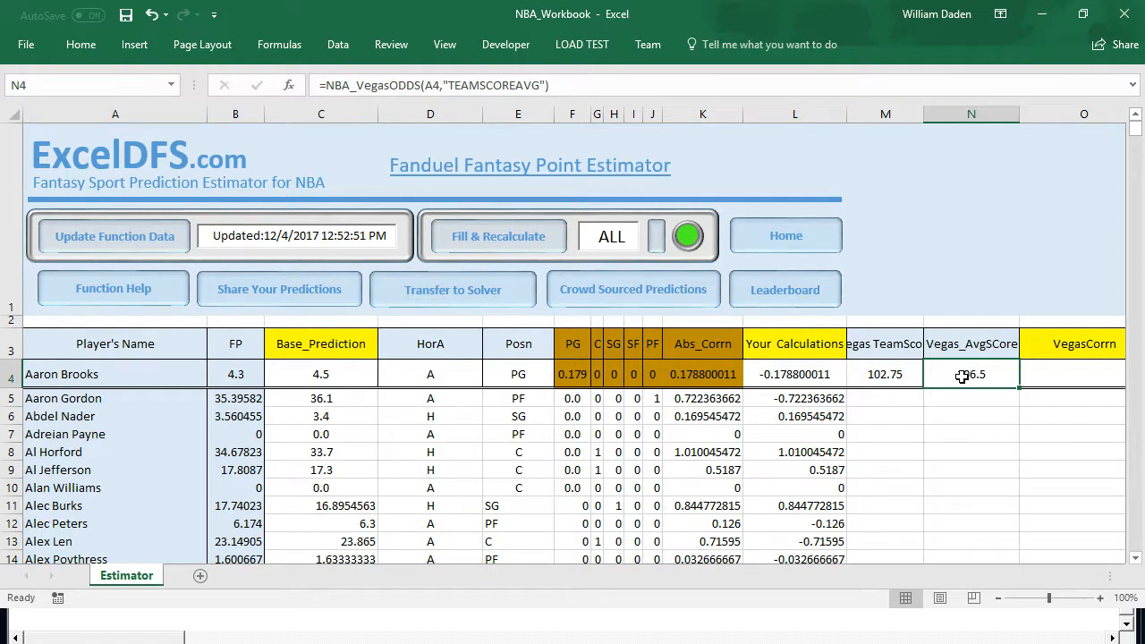
click(870, 376)
click(993, 378)
click(965, 401)
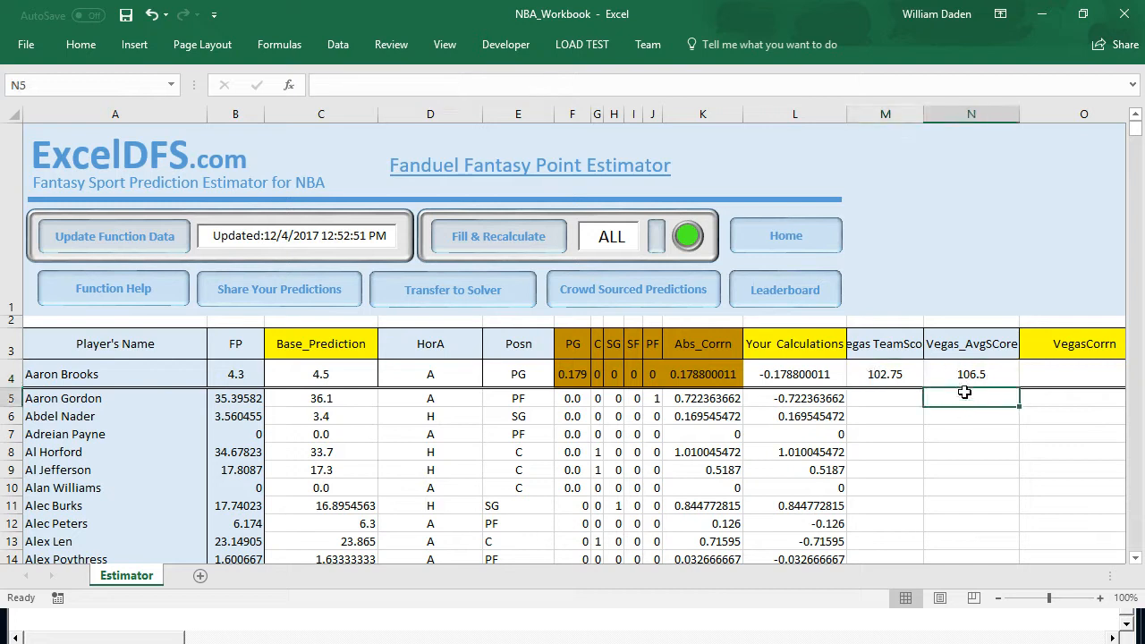
click(968, 374)
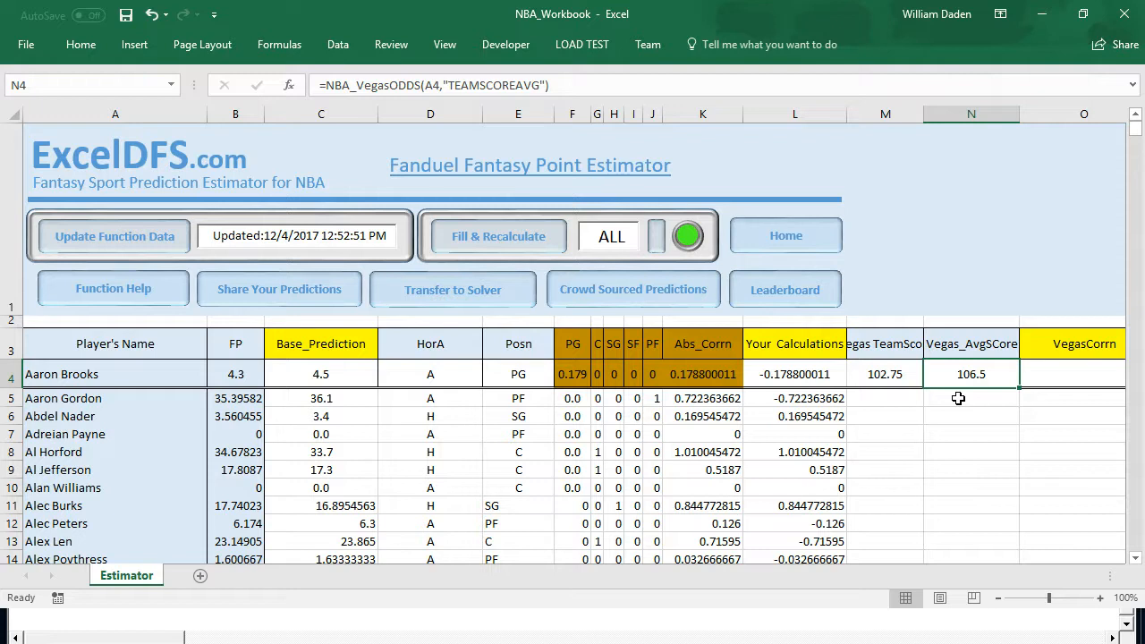
drag(924, 118, 945, 117)
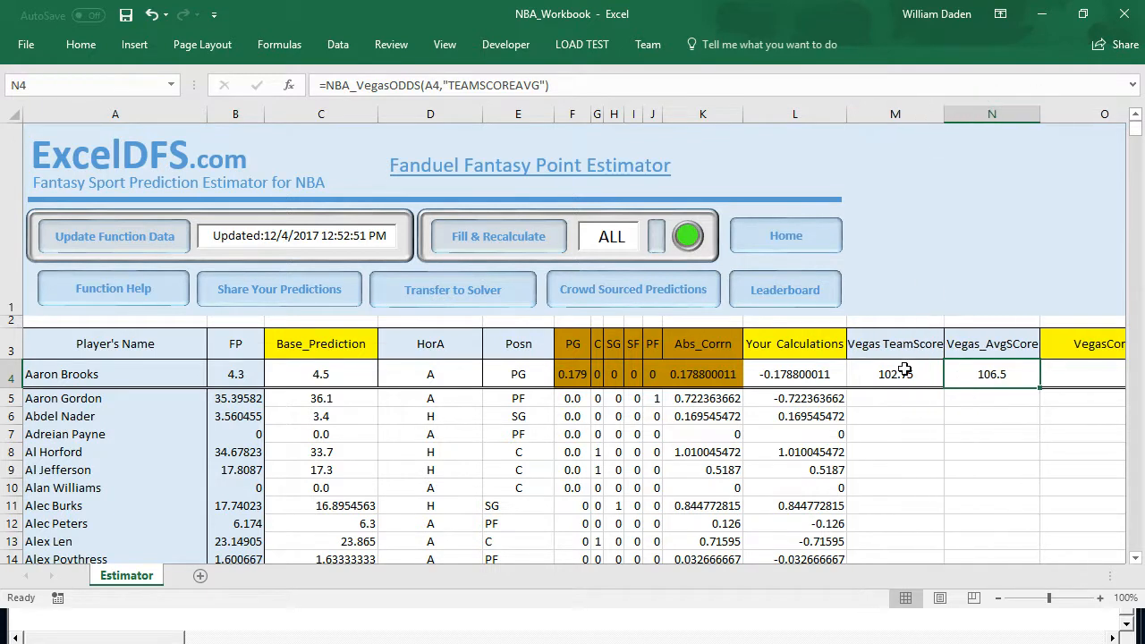
click(900, 379)
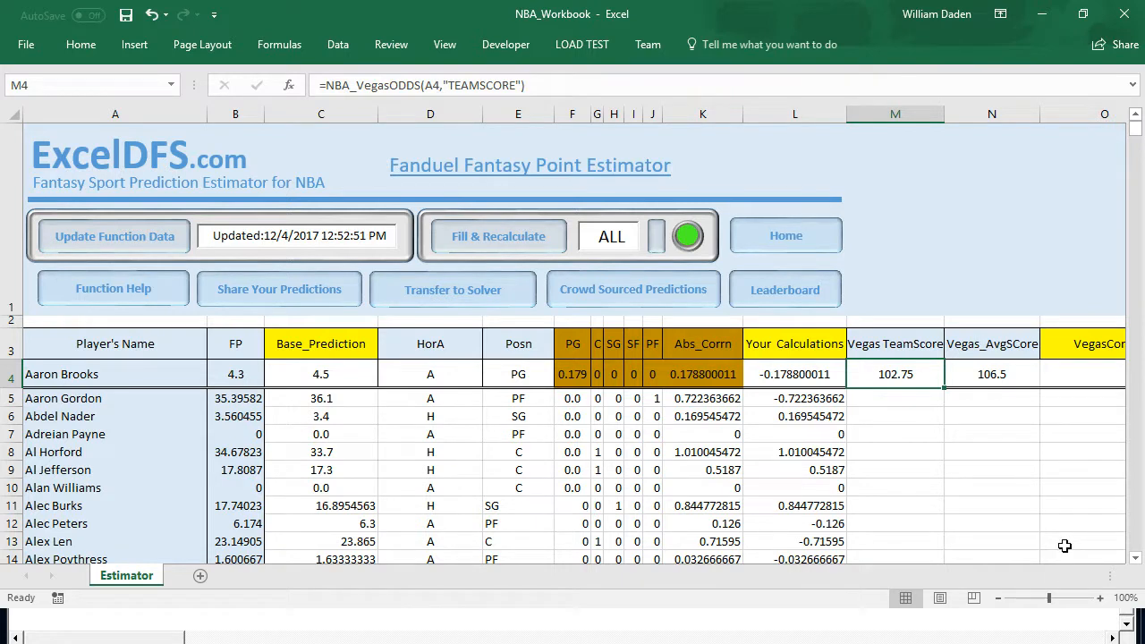
Enter the formula =M4/N4 in O4 to divide the Vegas team score by the average team score.
click(1074, 376)
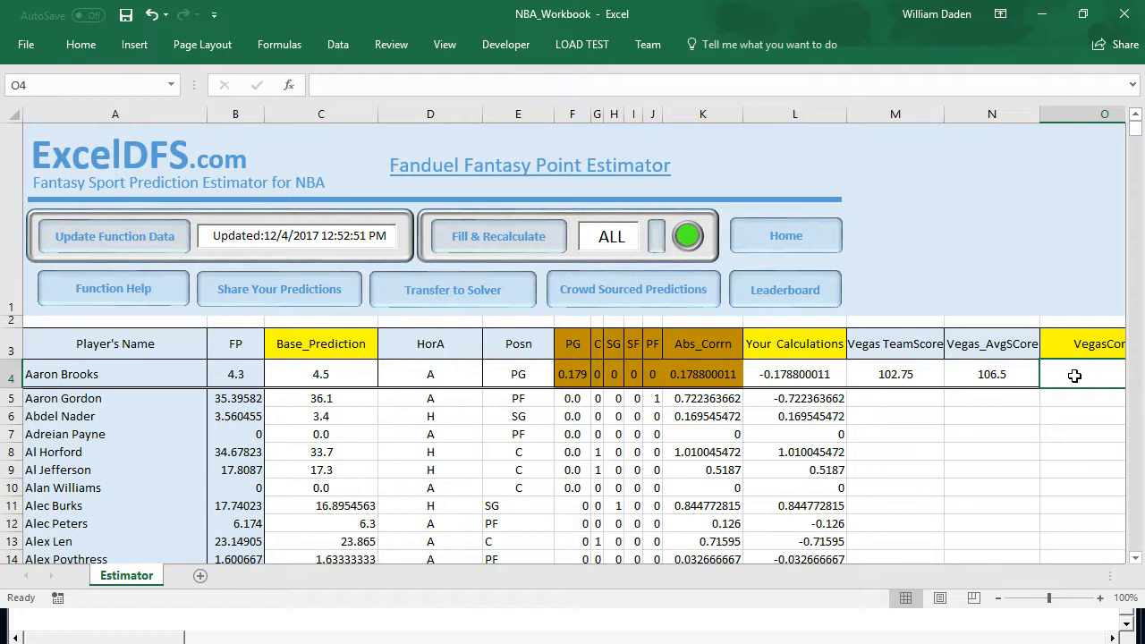
text(=)
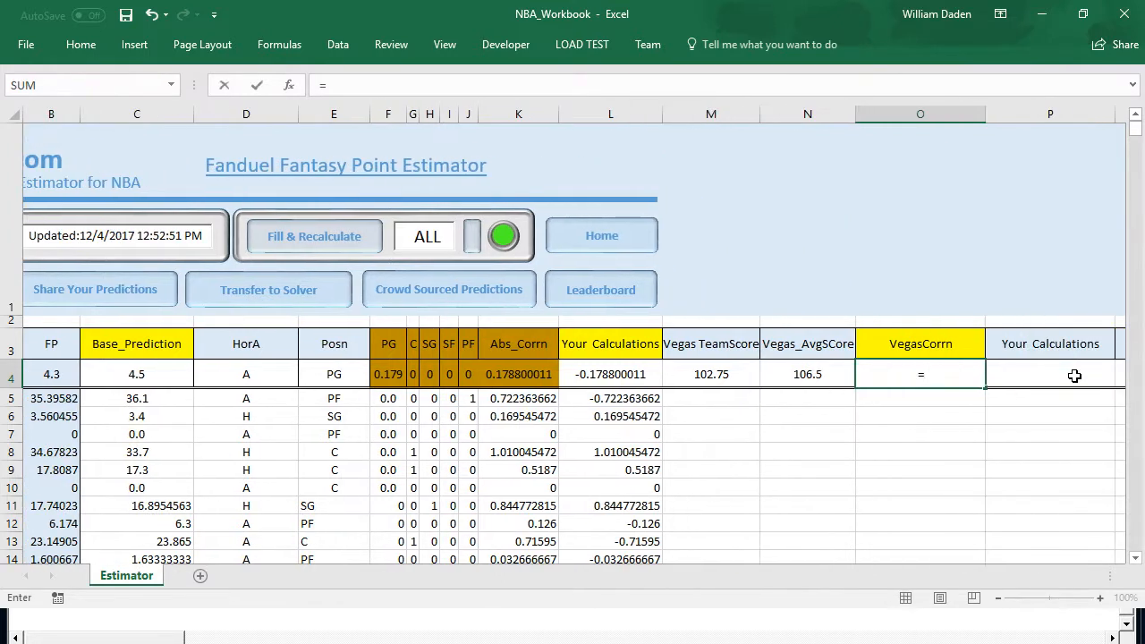
click(710, 375)
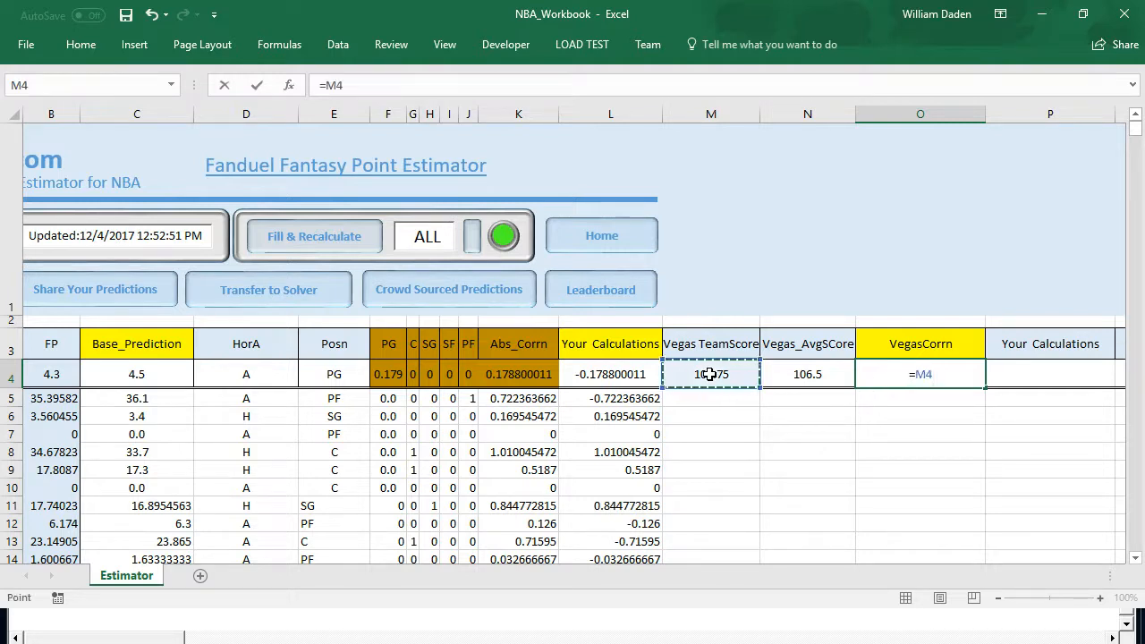
text(/)
click(811, 375)
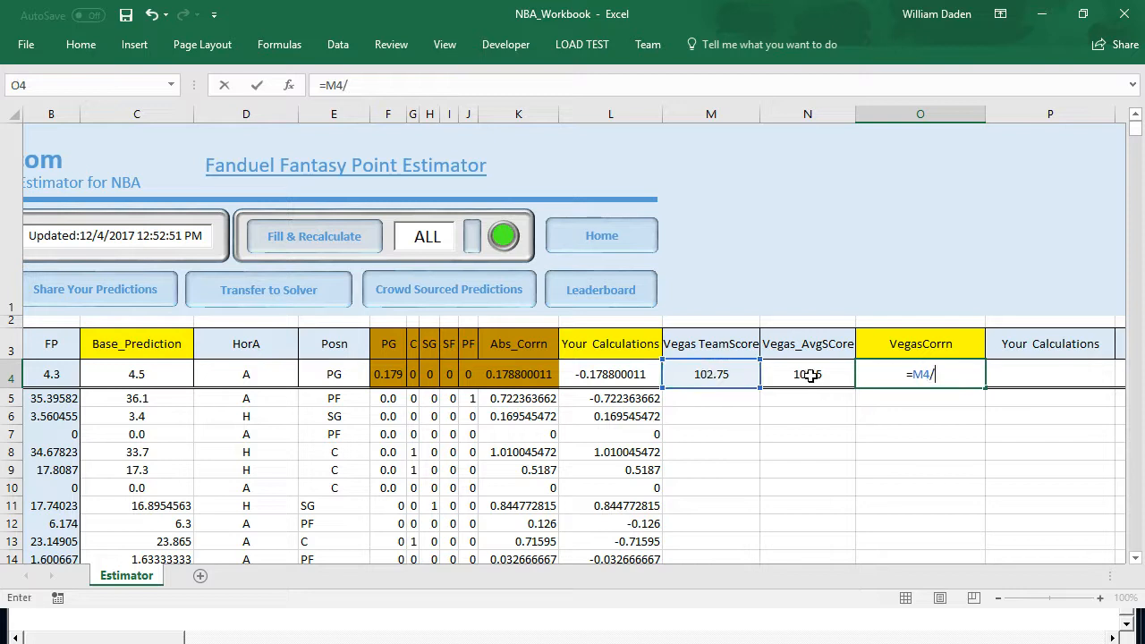
key(Return)
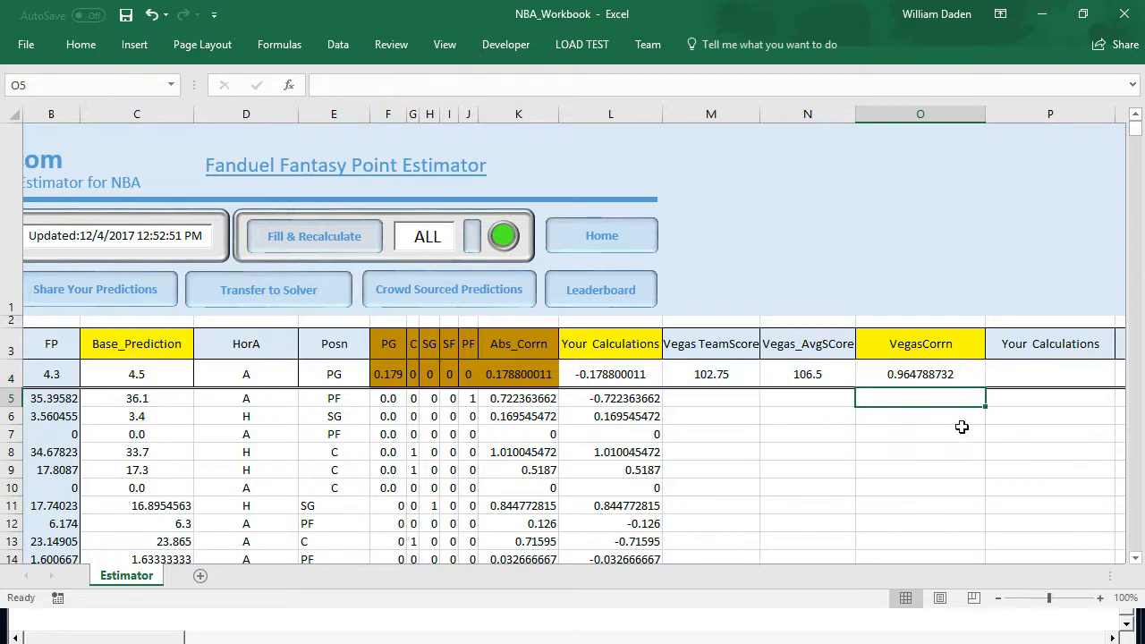
Multiply the VegasCorrn ratio in O4 by the base prediction so the formula reads =M4/N4*C4.
click(926, 375)
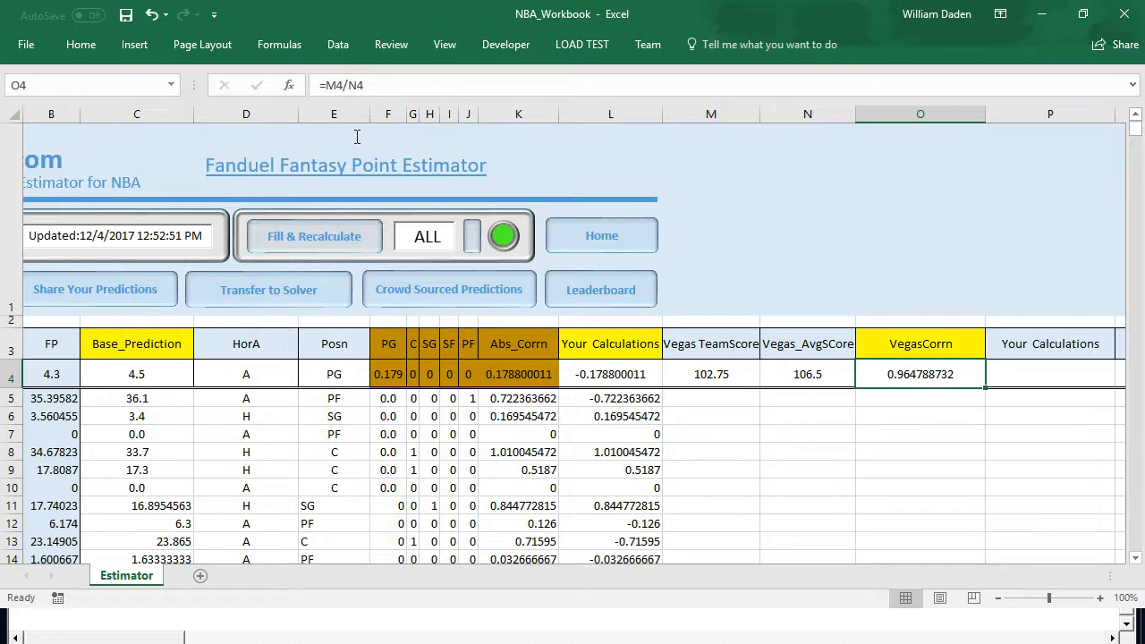
click(373, 83)
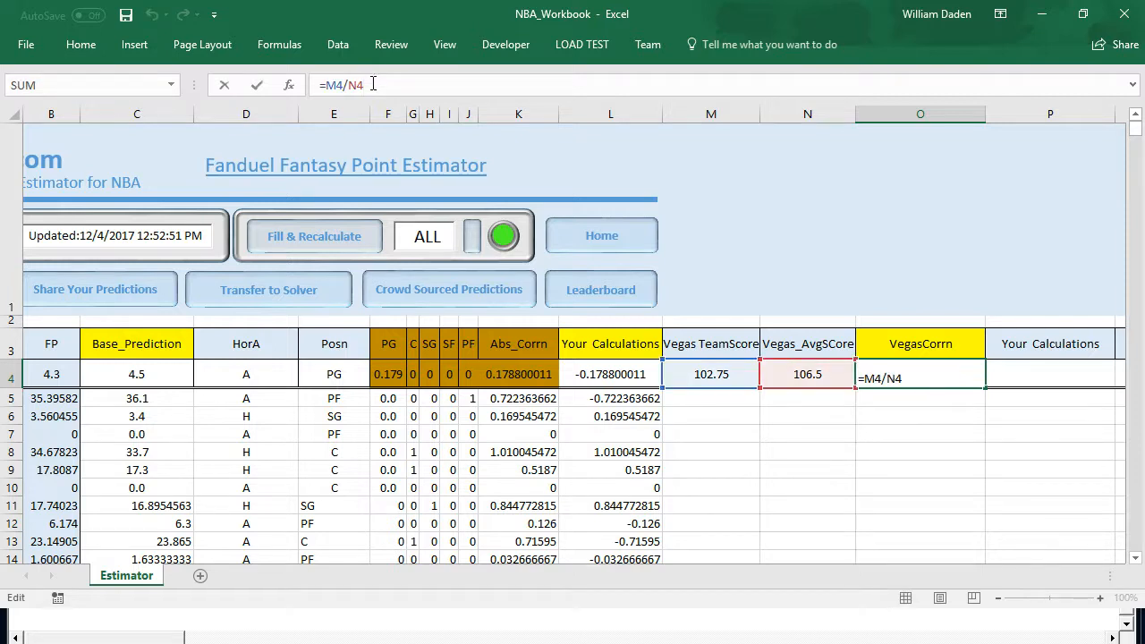
text(*)
click(133, 376)
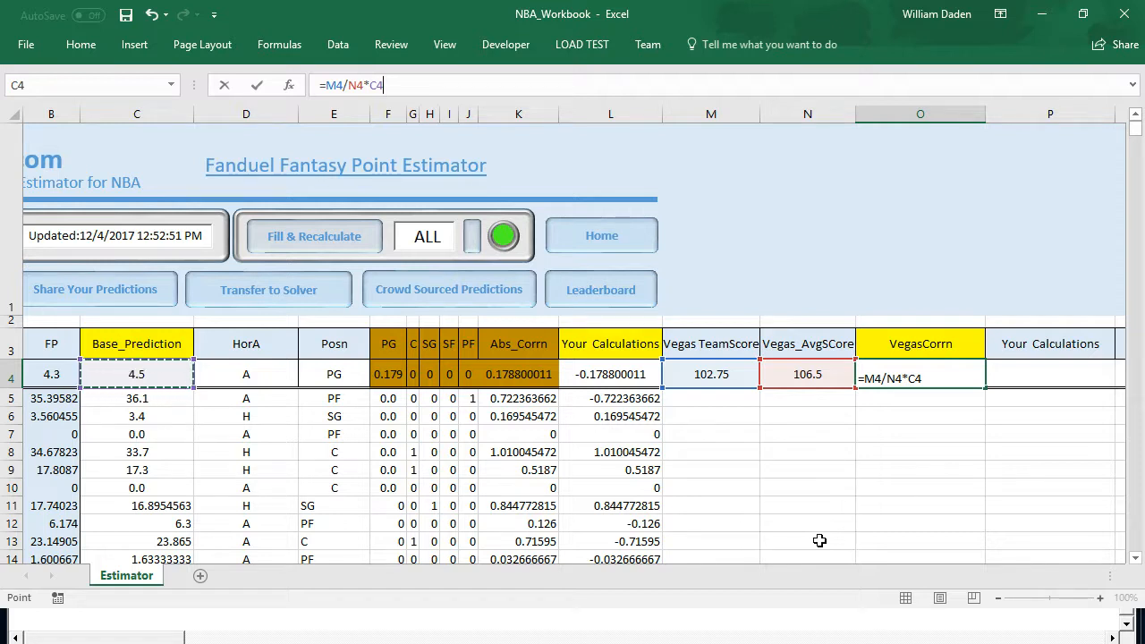
key(Return)
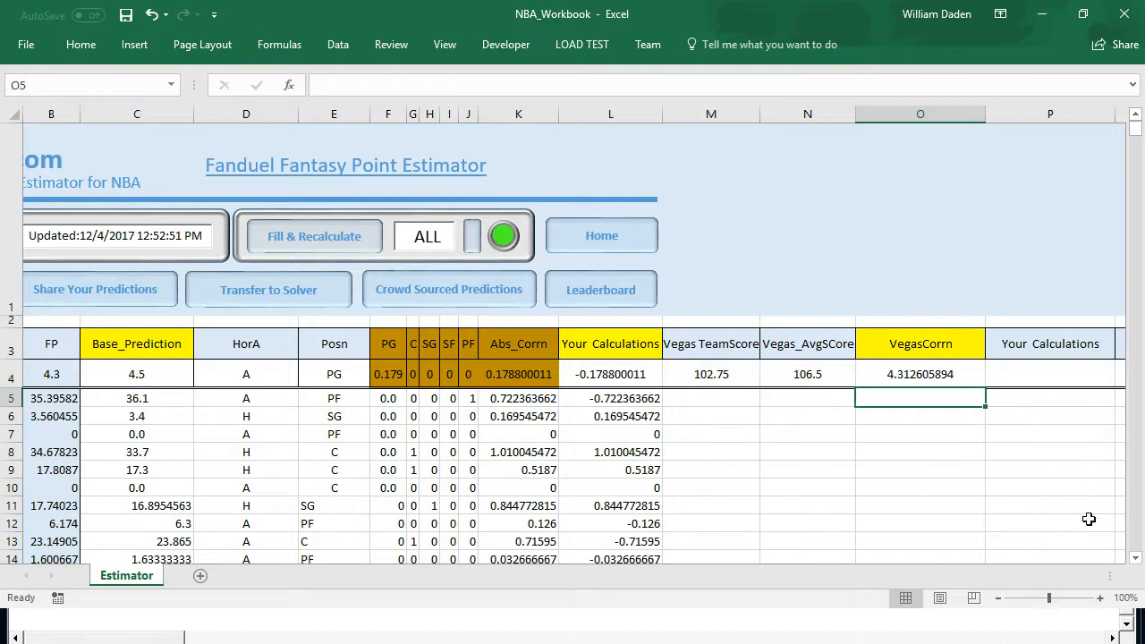
Scale down the Vegas correction in O4 by dividing by 10, making the formula =M4/N4*C4/10.
click(929, 375)
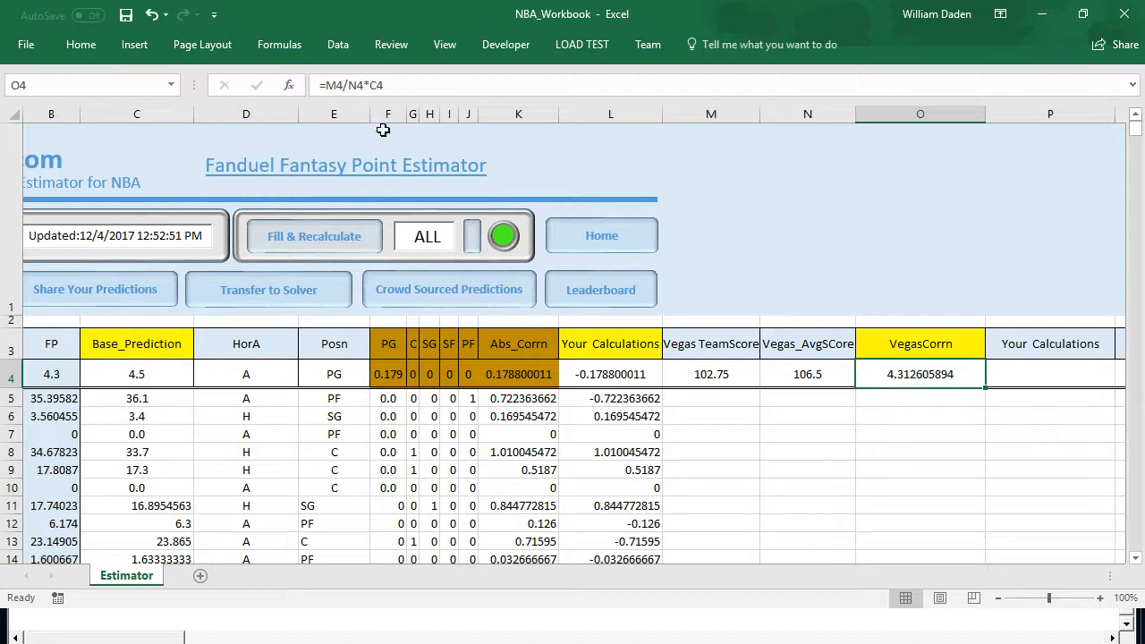
click(386, 85)
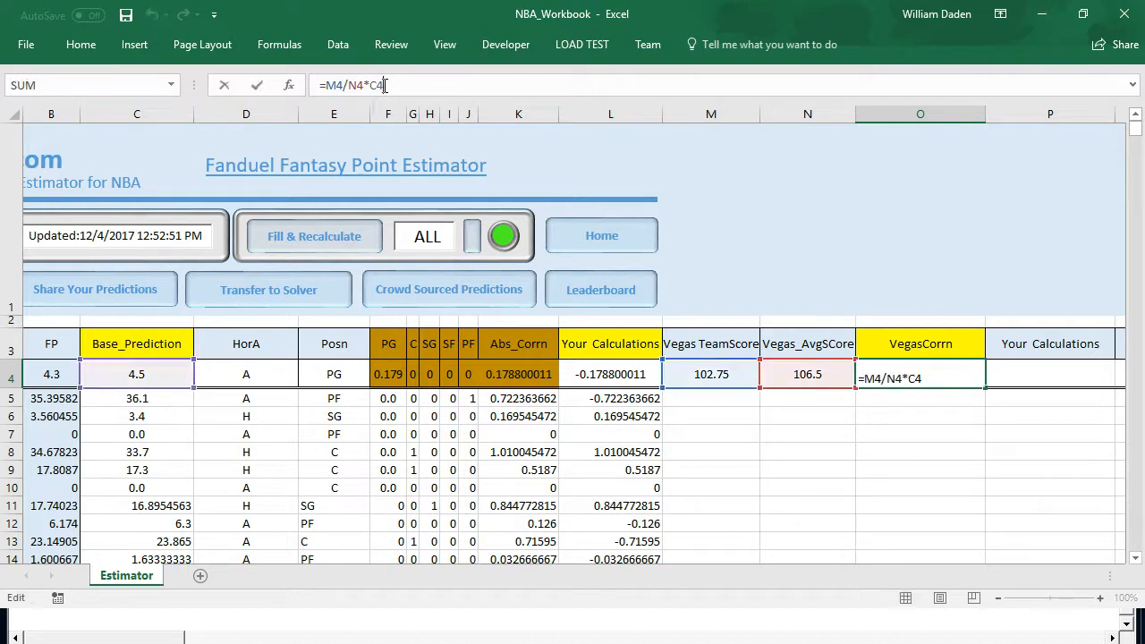
text(/)
key(BackSpace)
key(BackSpace)
key(BackSpace)
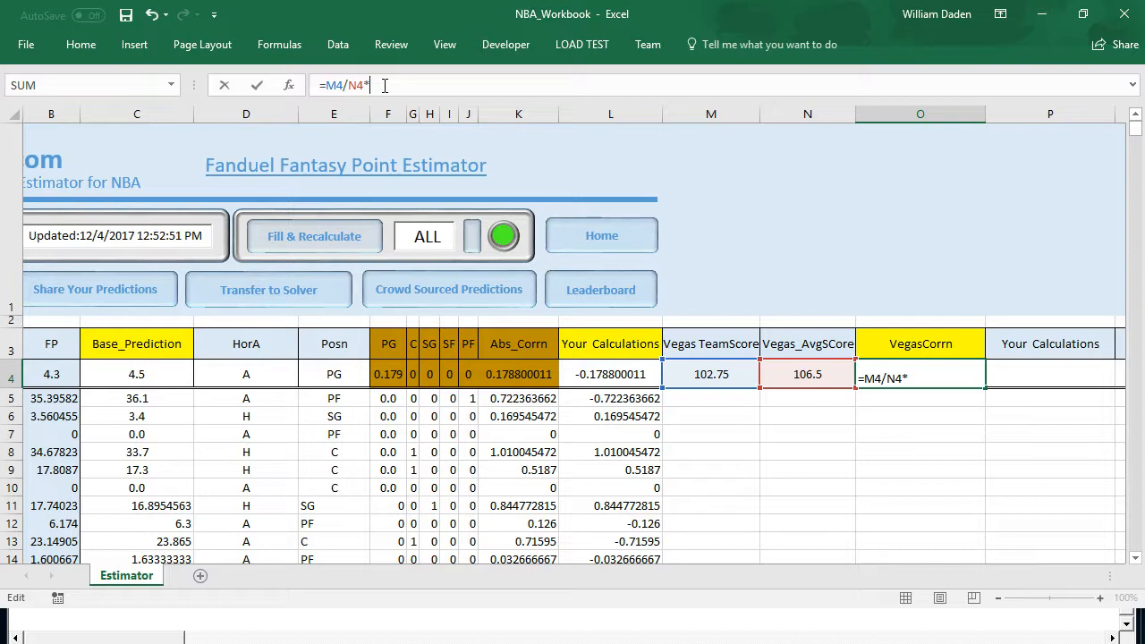
click(138, 377)
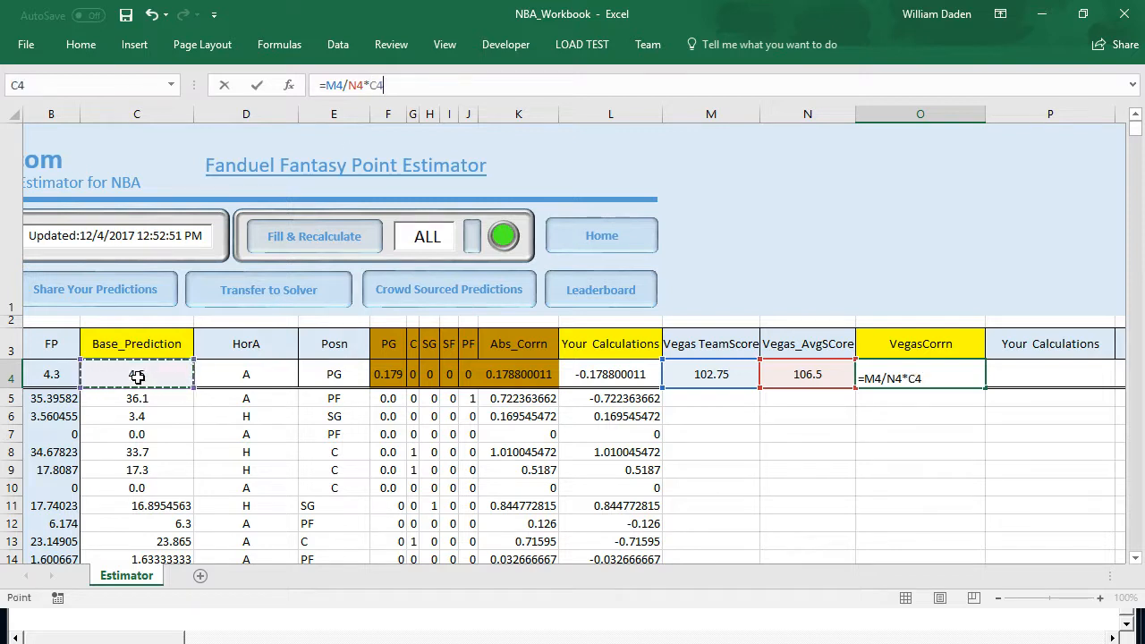
text(/)
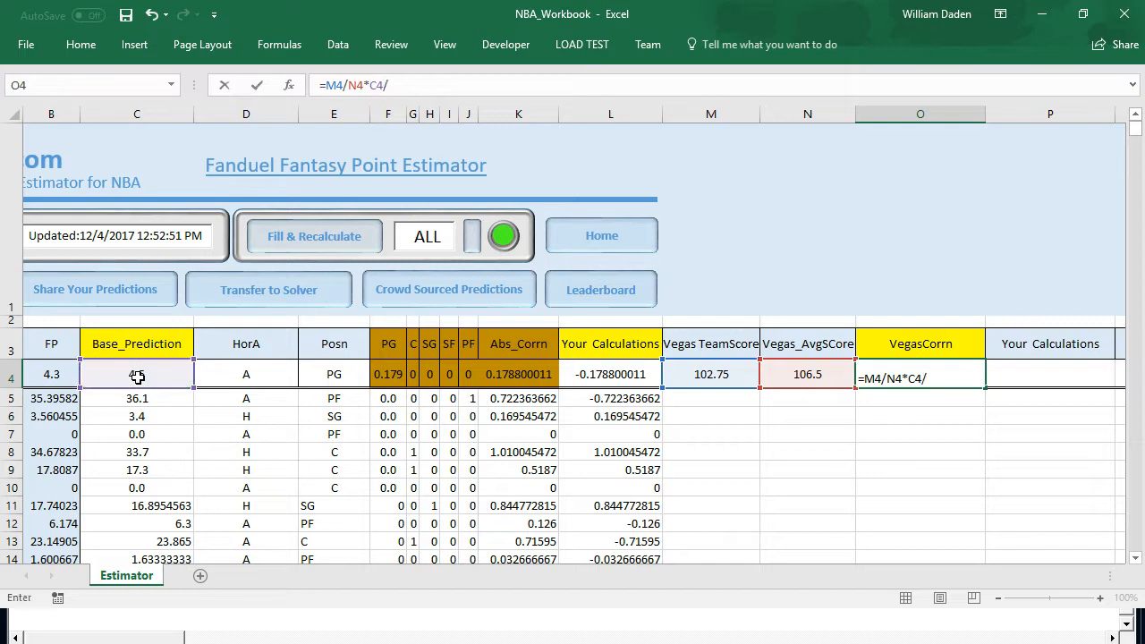
text(10)
key(Return)
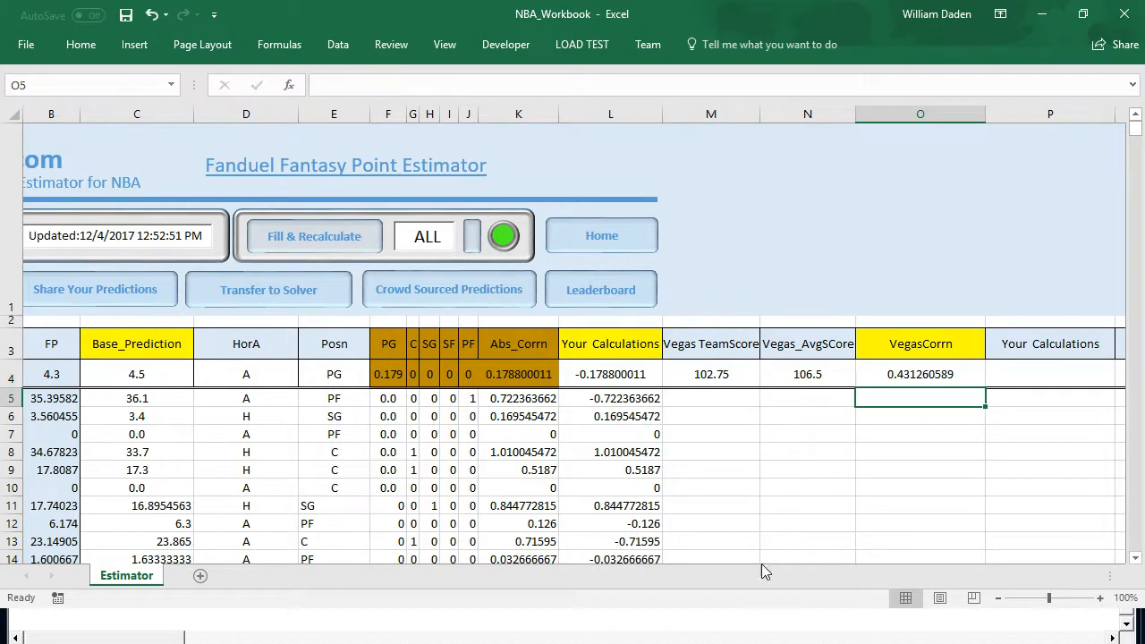
Review the VegasCorrn formula in O4 against the team score and average score formulas in M4 and N4.
click(940, 473)
click(920, 374)
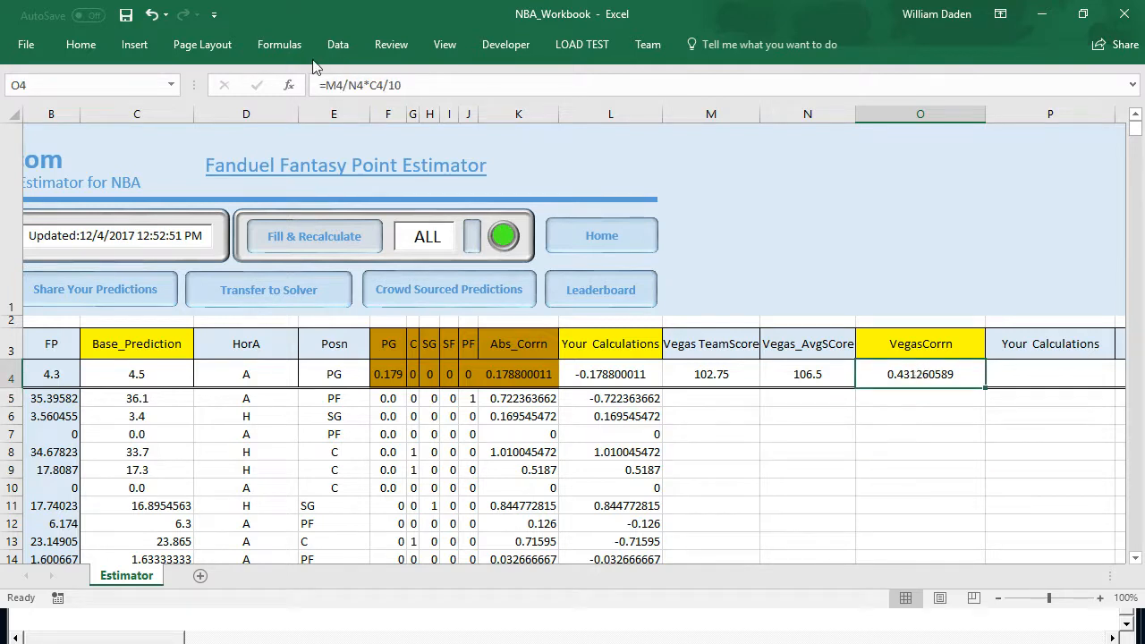
click(714, 374)
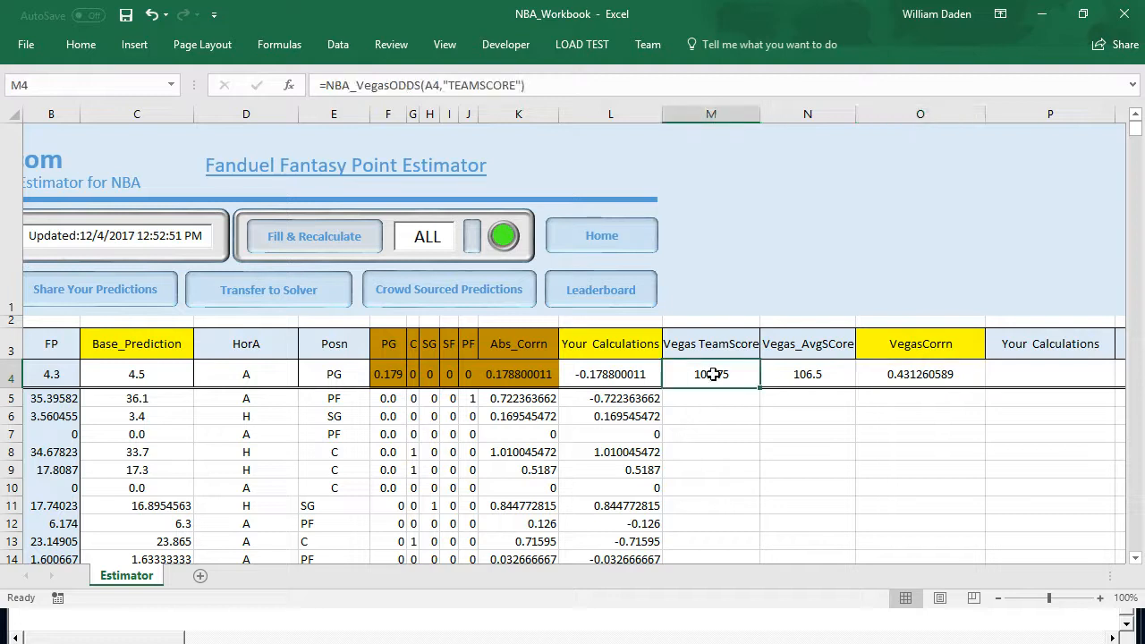
click(802, 377)
click(716, 374)
click(815, 377)
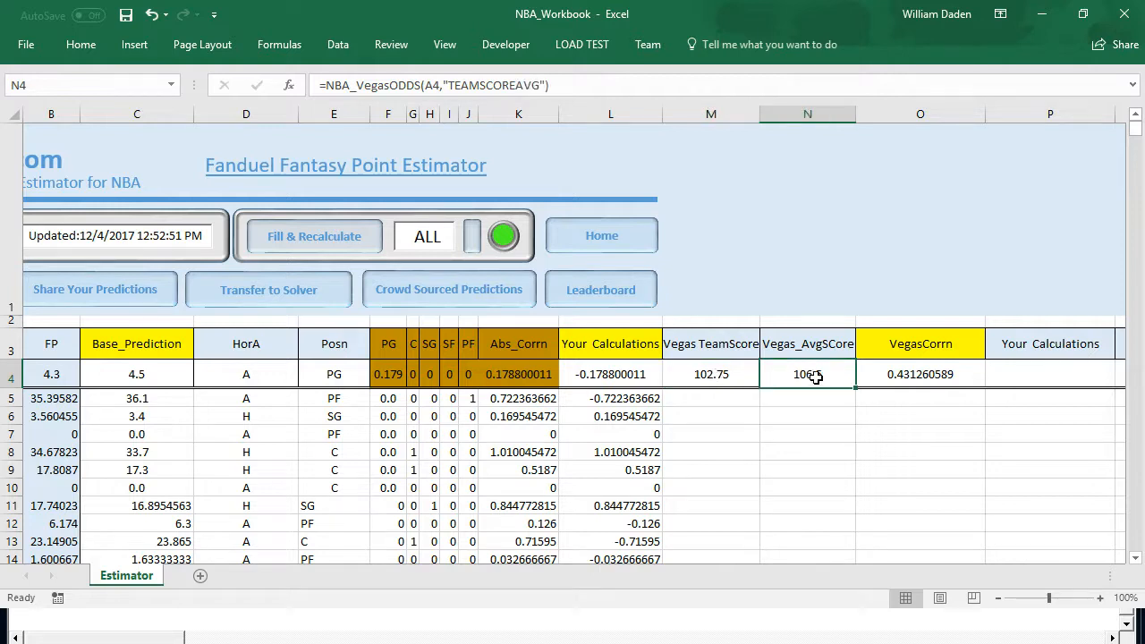
click(907, 367)
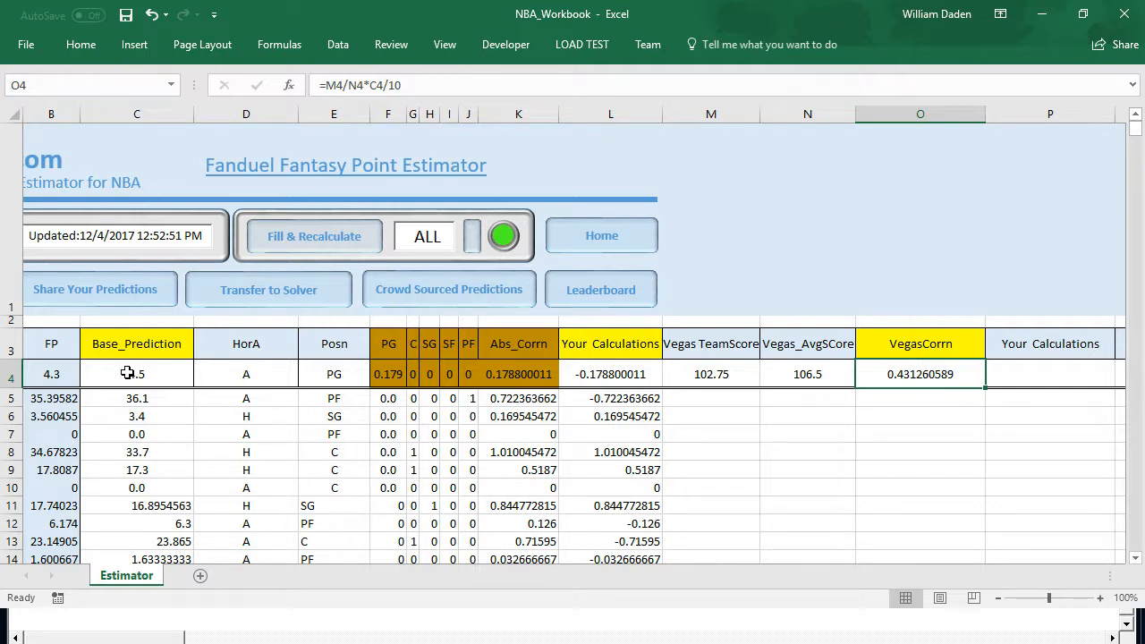
click(892, 474)
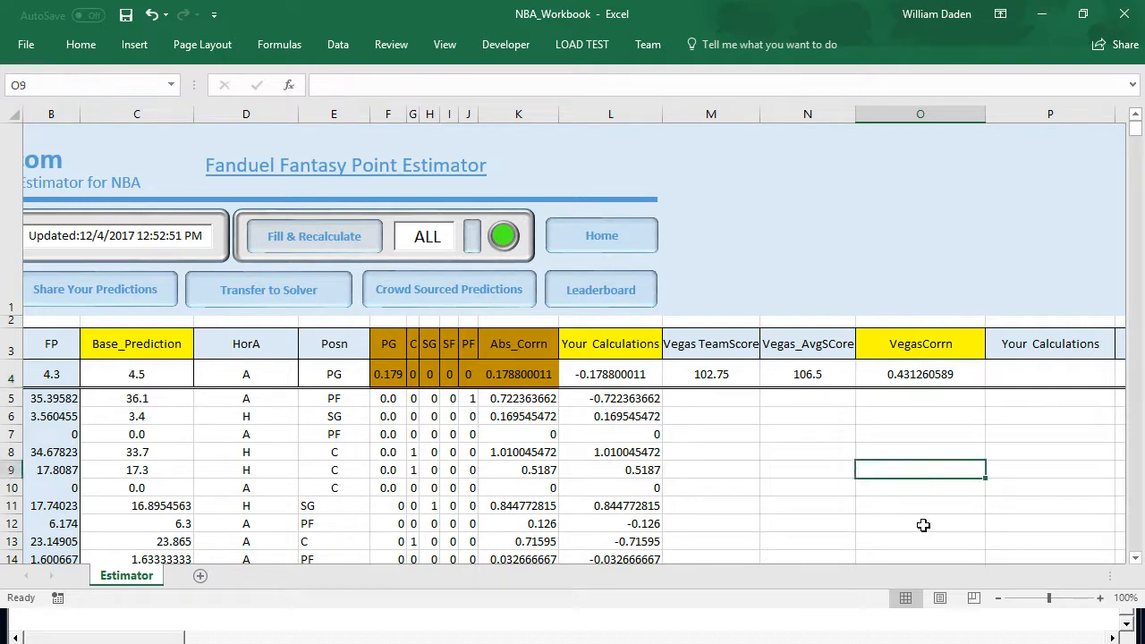
Change the FP formula in B4 to =C4+L4+O4, adding the Vegas correction to the base prediction and home/away correction.
click(789, 395)
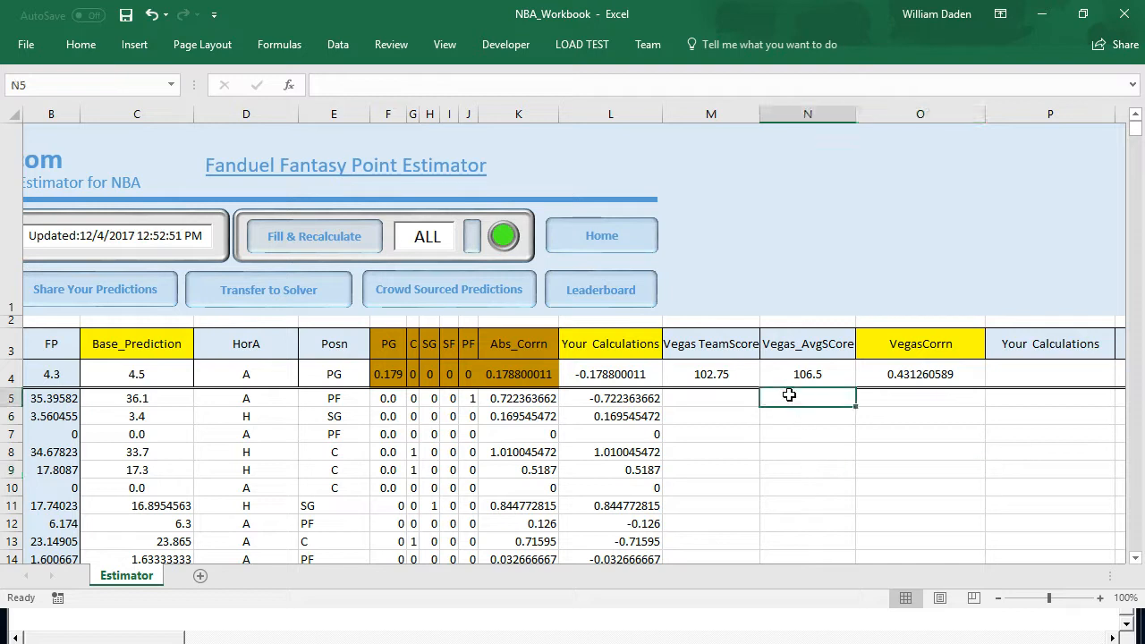
key(Left)
key(Left)
key(Left)
key(Left)
key(Left)
key(Left)
key(Left)
key(Left)
key(Left)
key(Left)
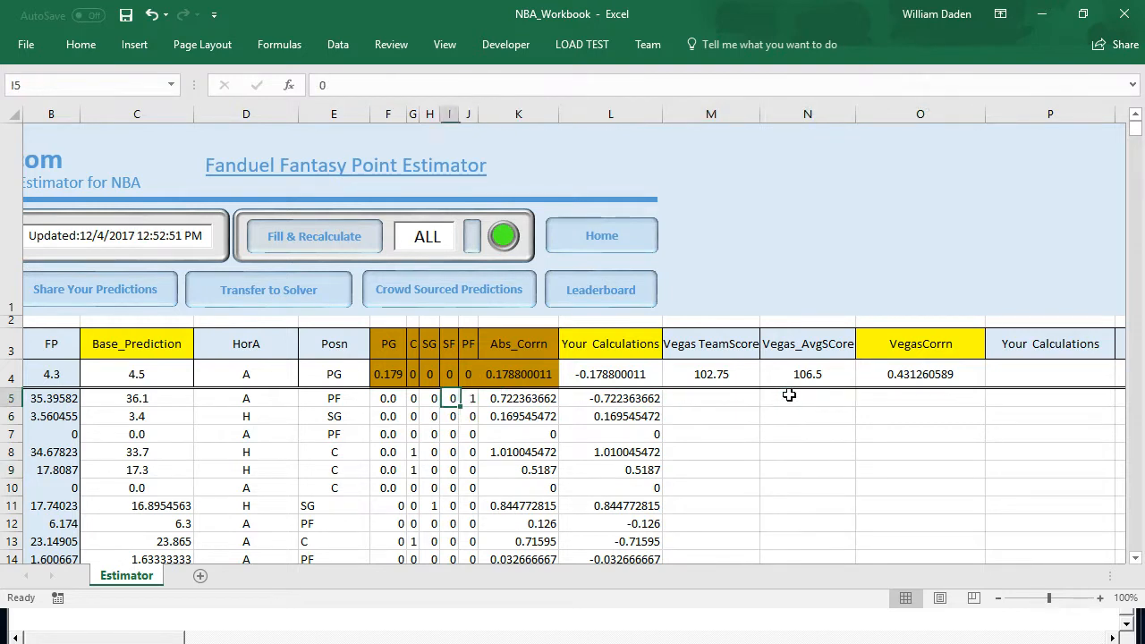
key(Left)
key(Left)
key(Left)
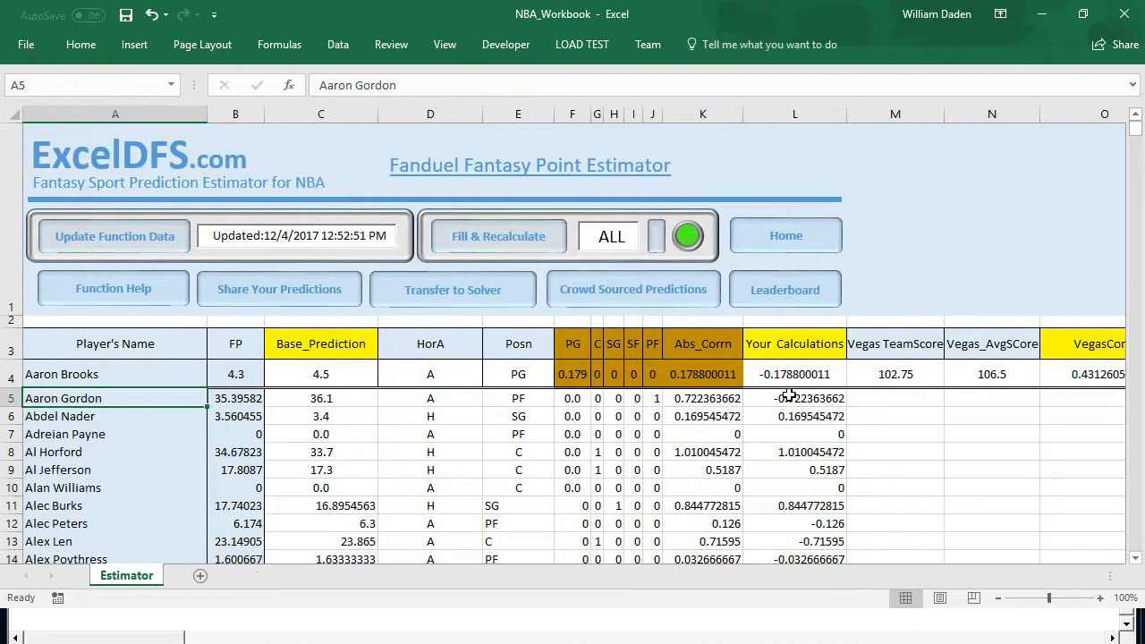
click(233, 373)
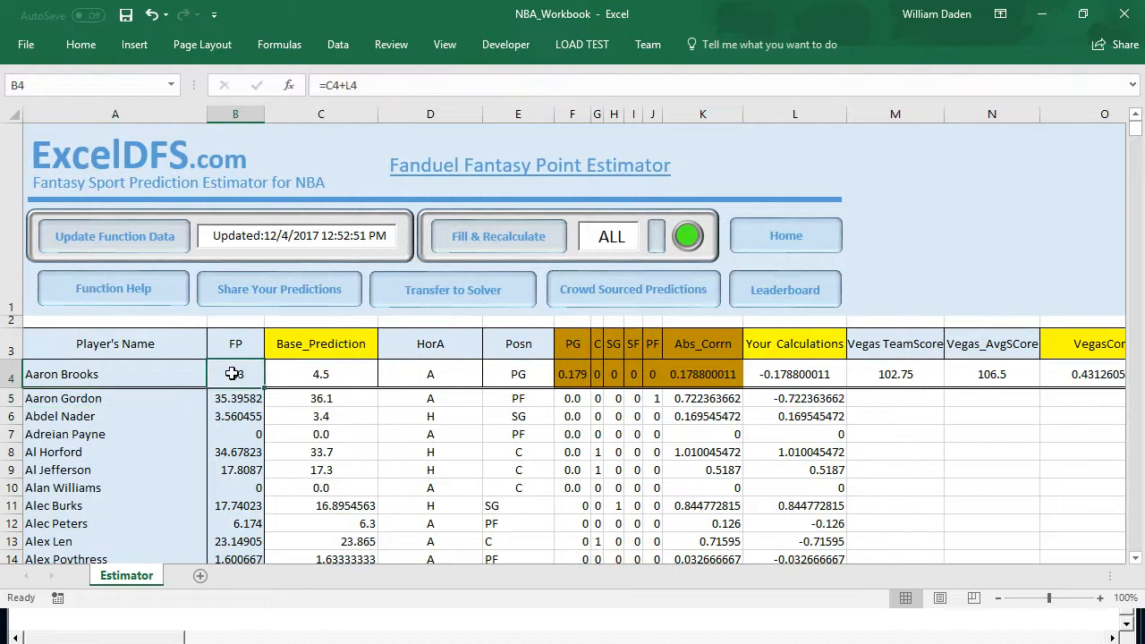
text(=)
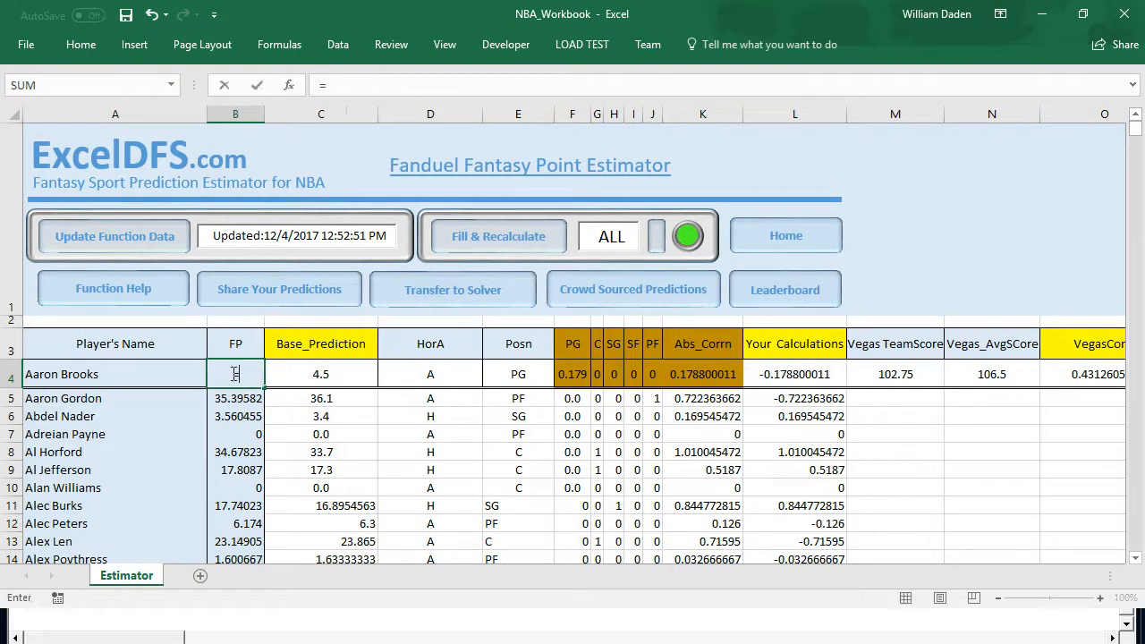
click(319, 375)
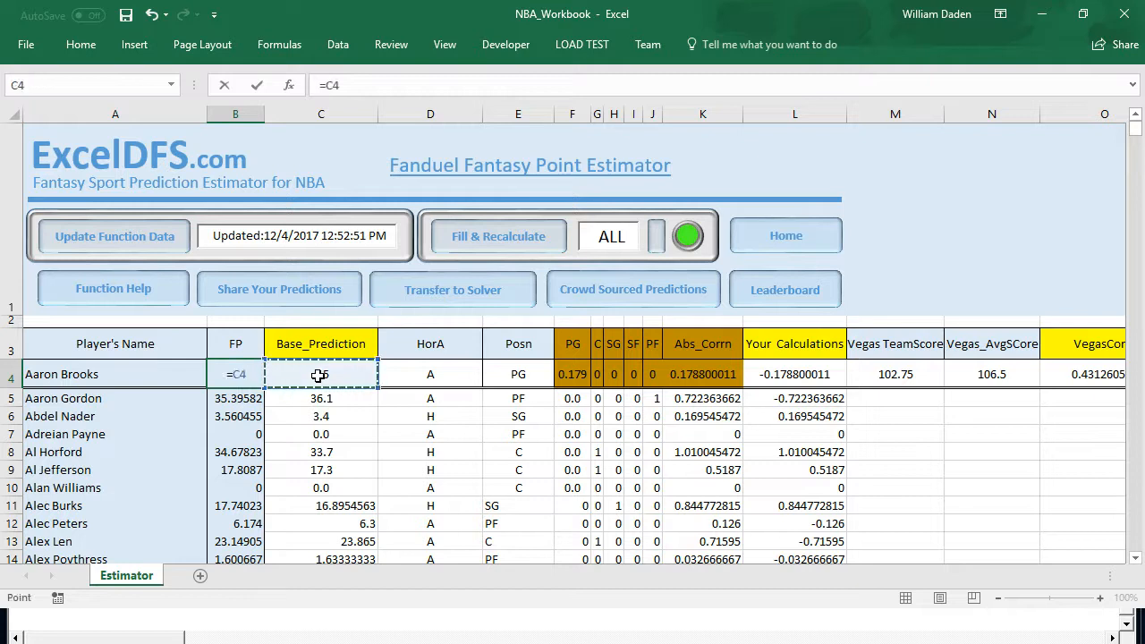
text(+)
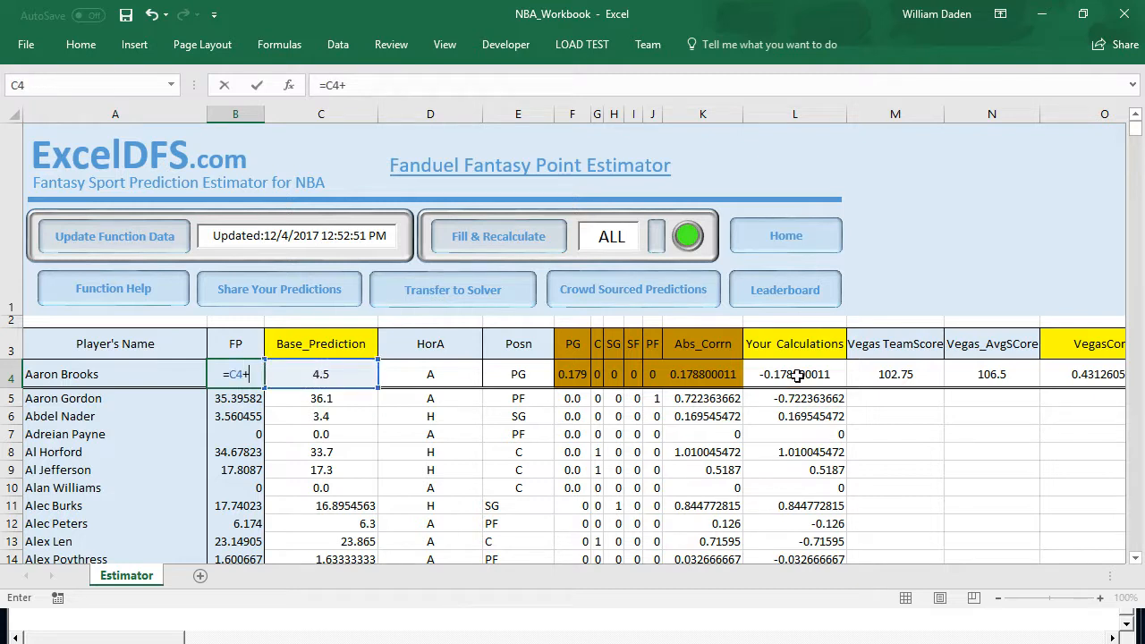
click(797, 377)
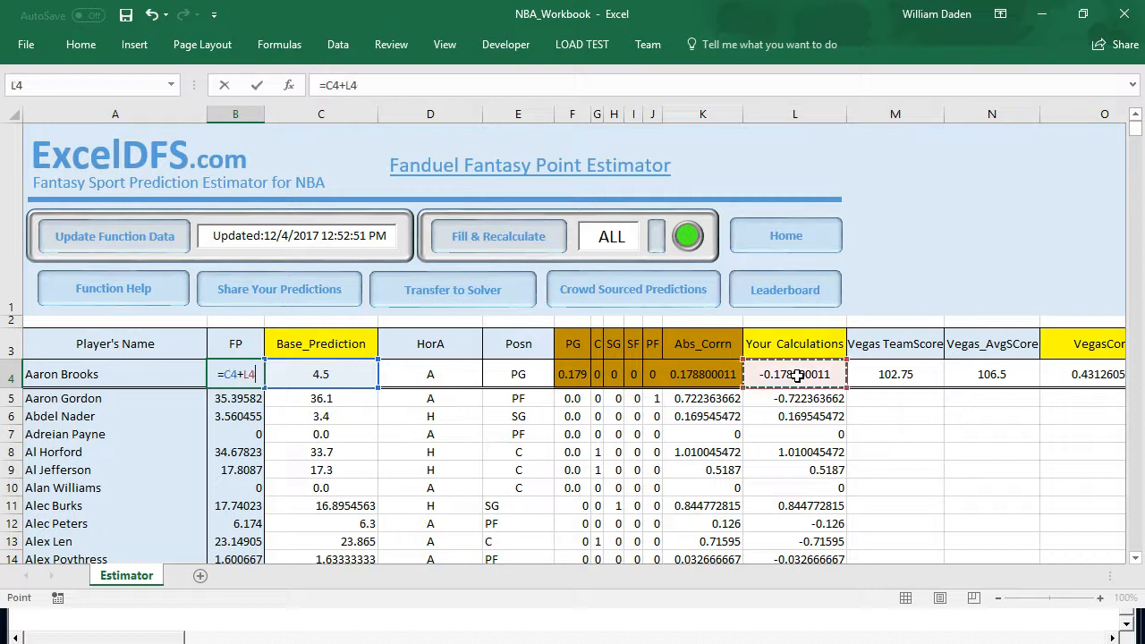
text(+)
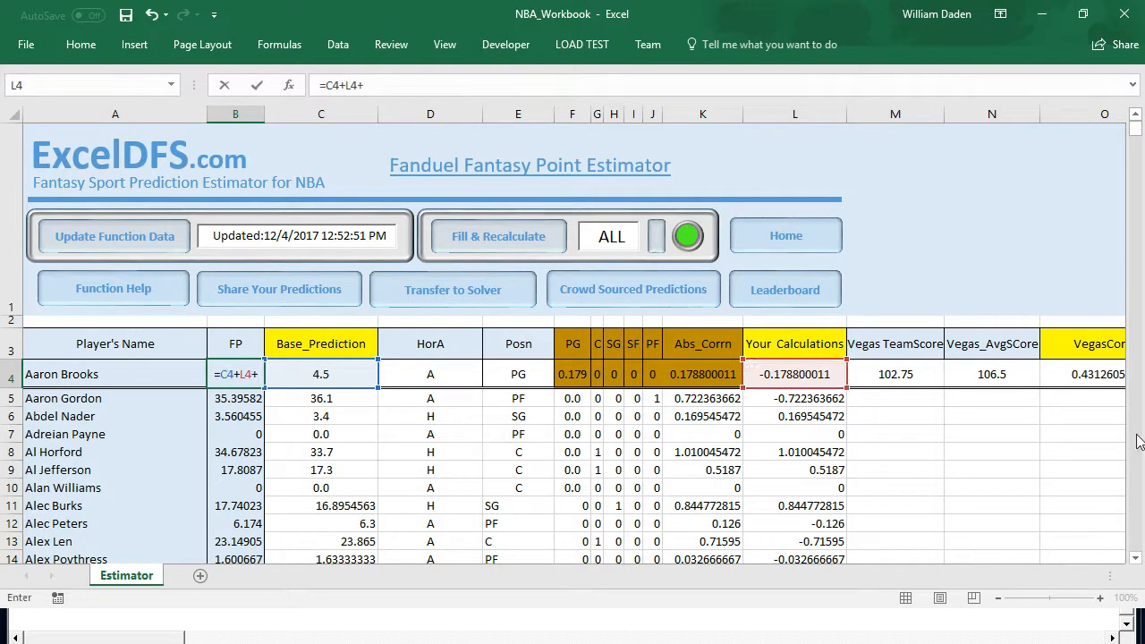
click(1090, 375)
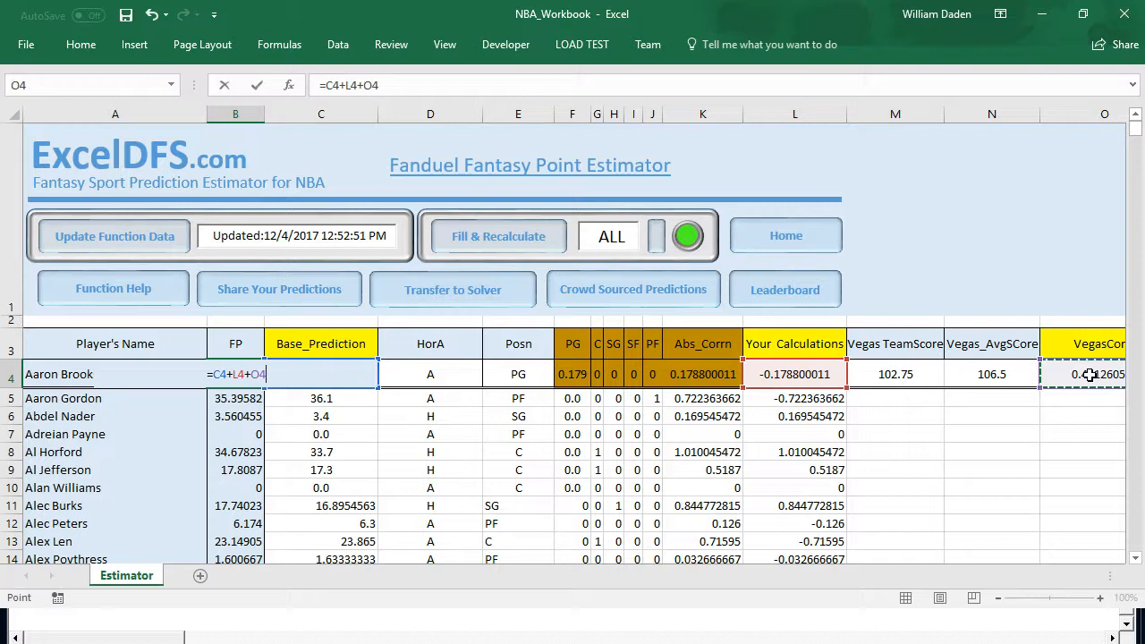
key(Return)
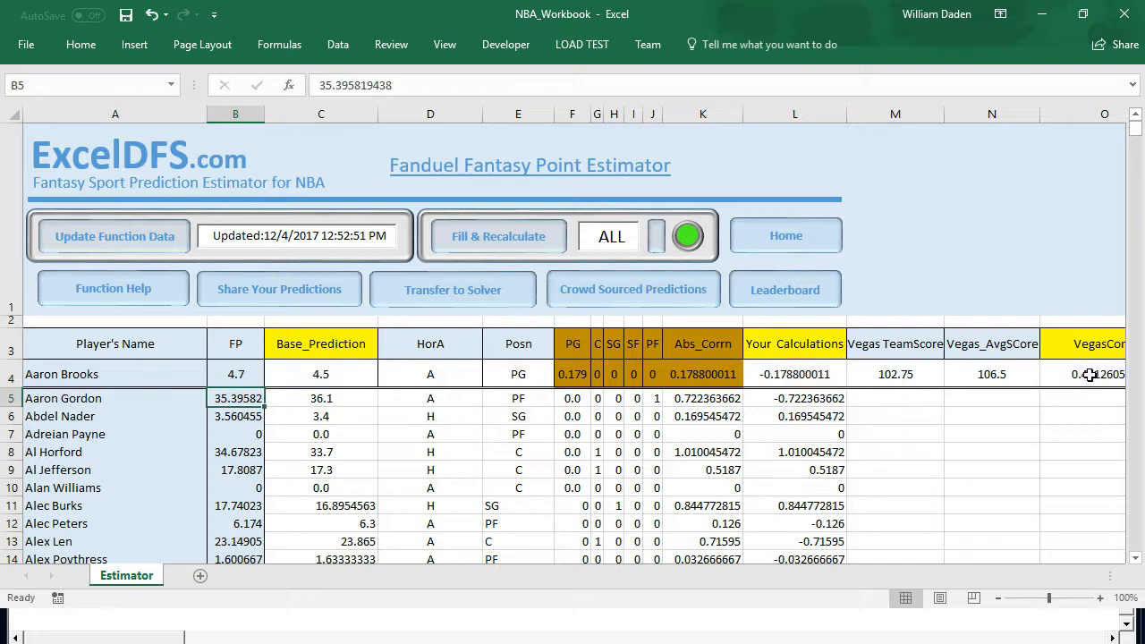
Rename the "Your Calculations" header in L3 to HorACorrn.
click(794, 349)
text(HorACarrn)
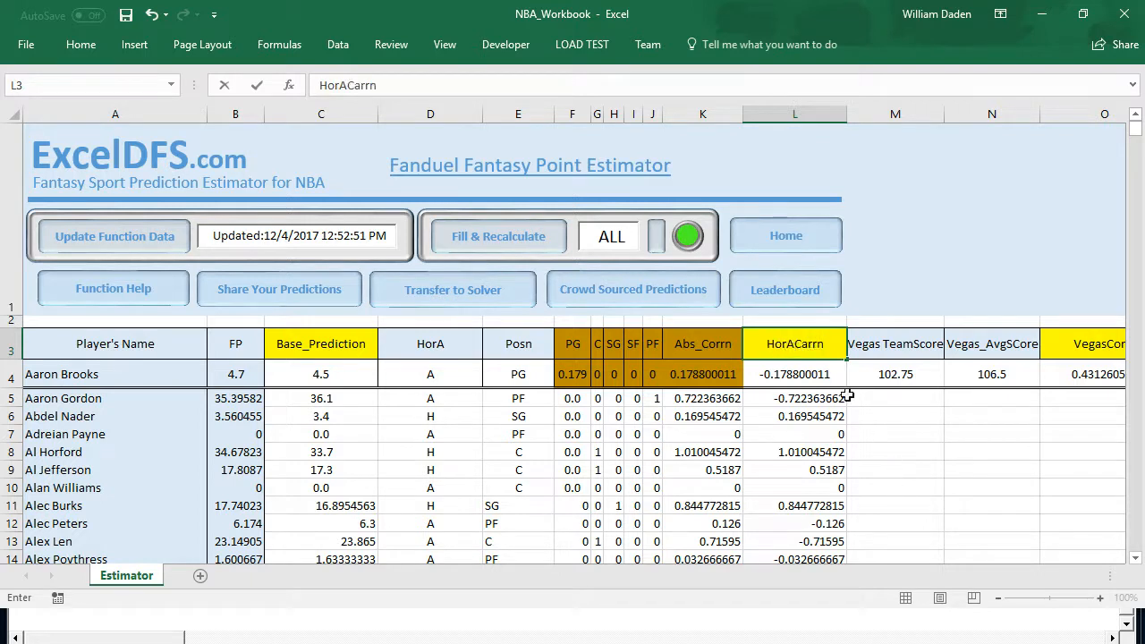
click(808, 342)
key(BackSpace)
text(o)
key(BackSpace)
text(o)
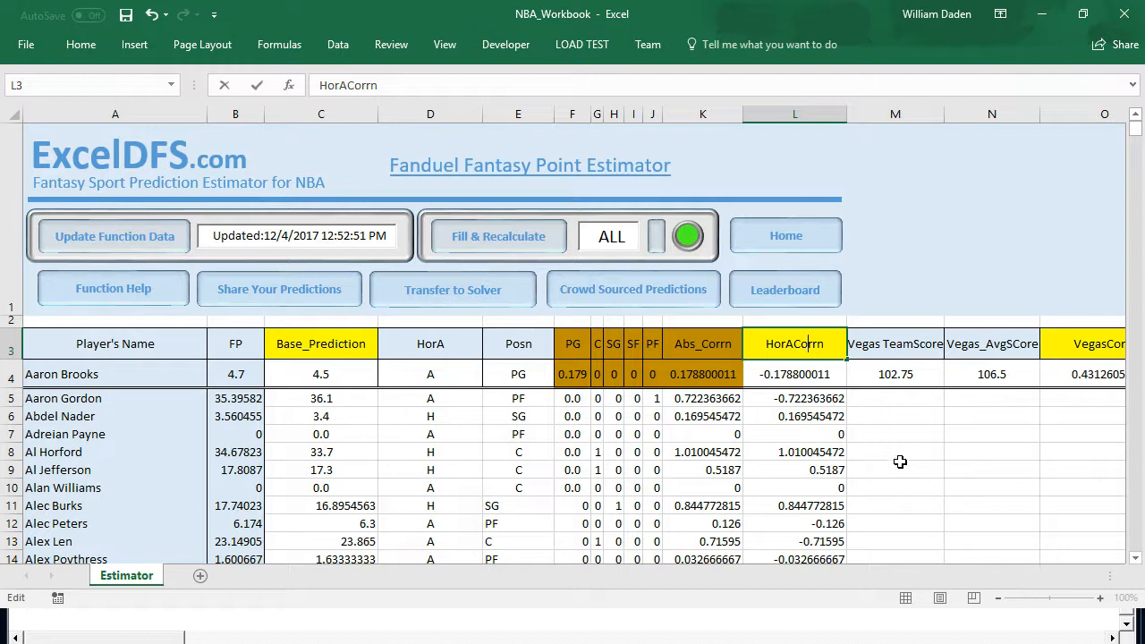
click(901, 462)
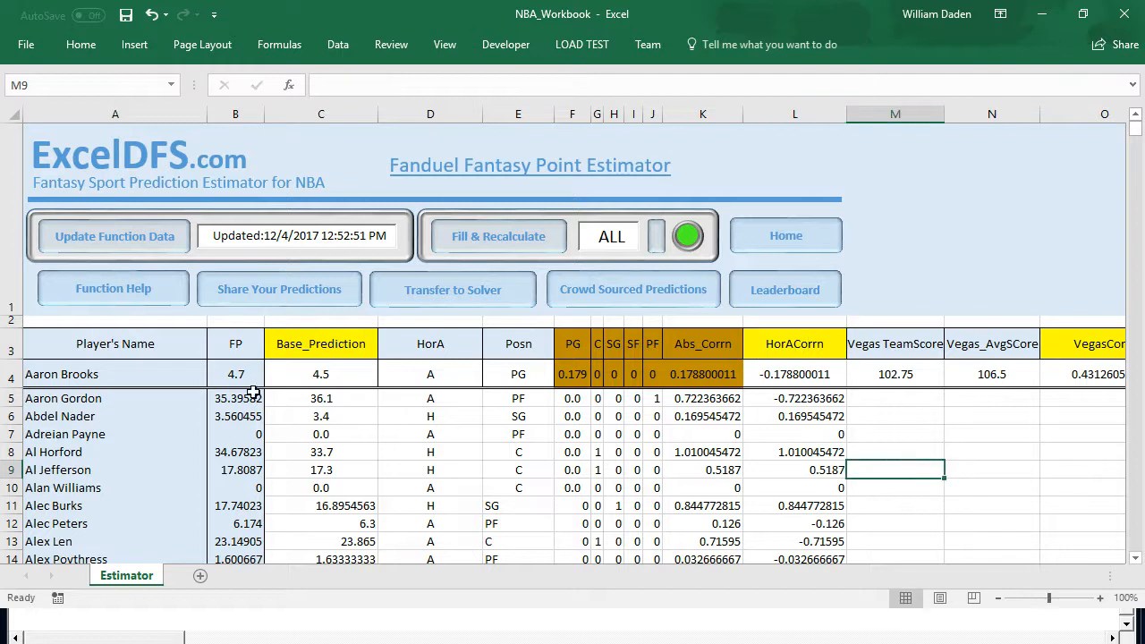
Check the FP formula in B4 against the VegasCorrn formula in O4.
click(231, 375)
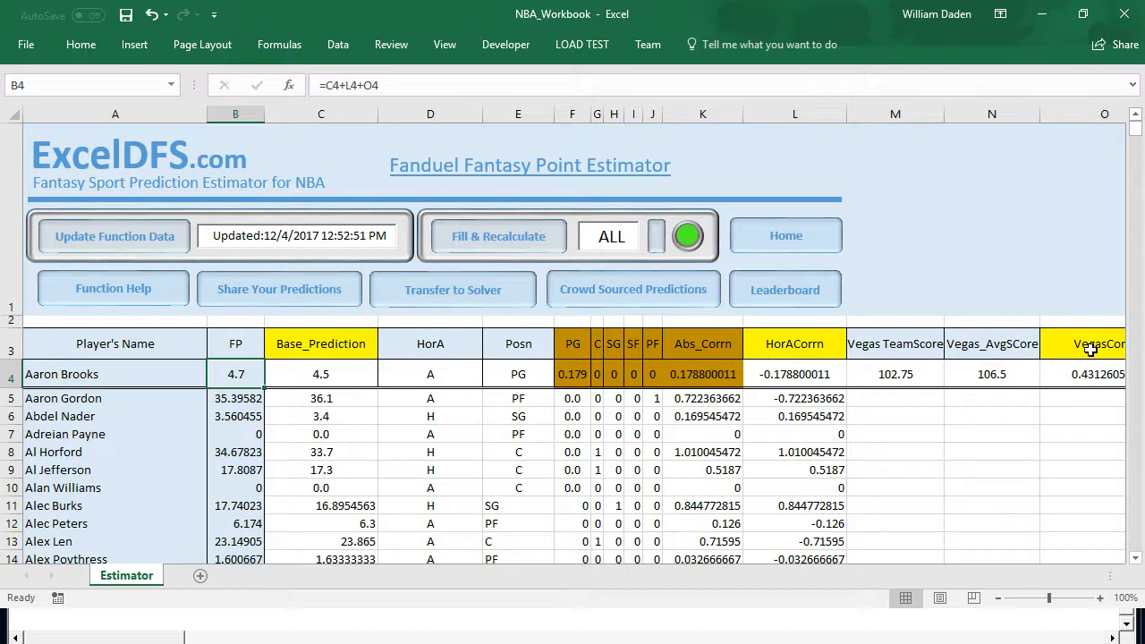
click(1089, 348)
click(1058, 376)
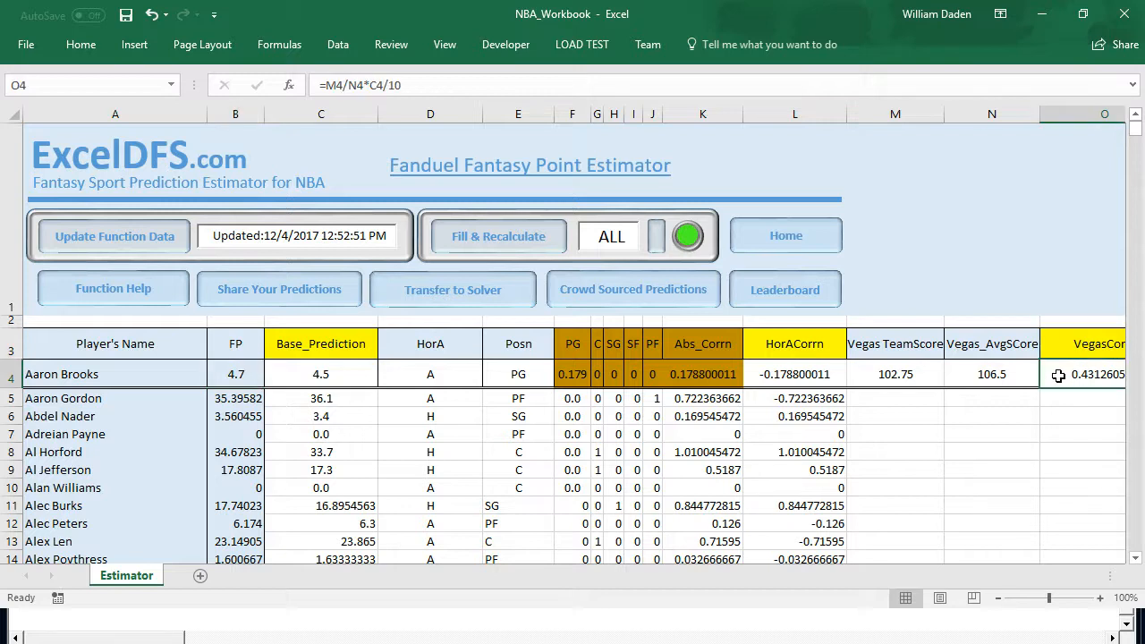
key(Right)
key(Left)
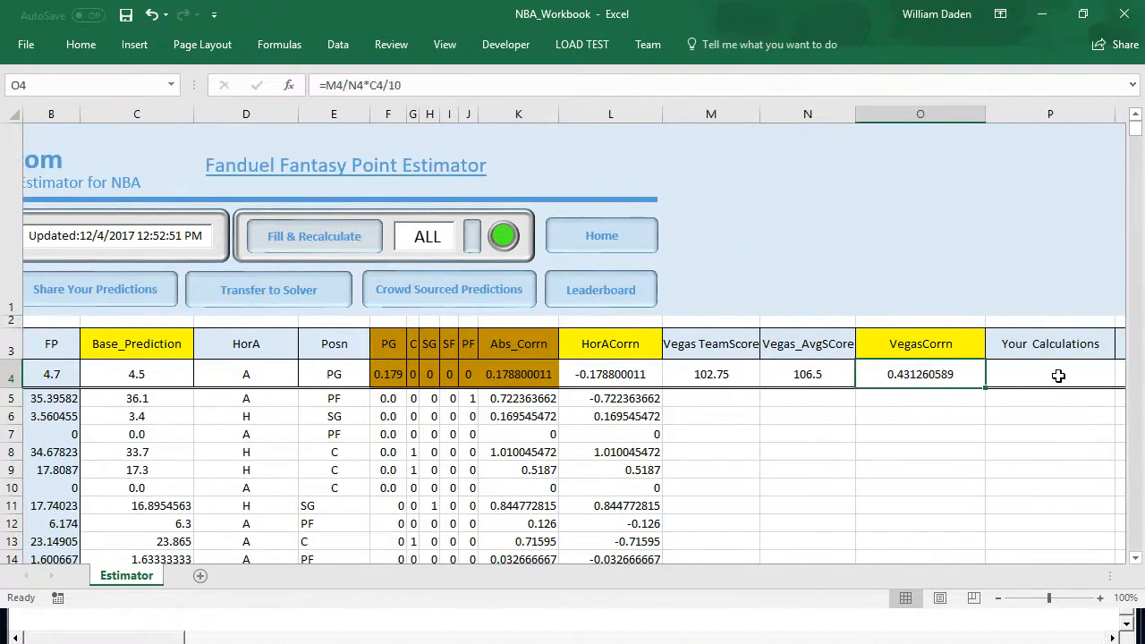
Set the fill amount to 20 and fill and recalculate the estimator rows with the row 4 formulas.
key(Home)
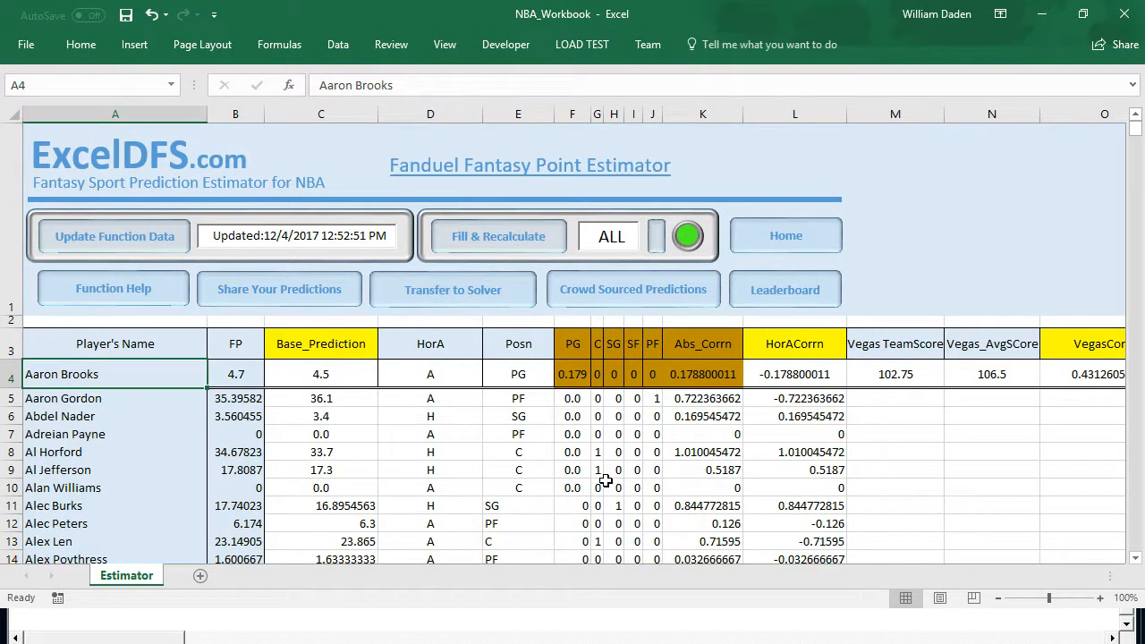
click(657, 240)
click(494, 231)
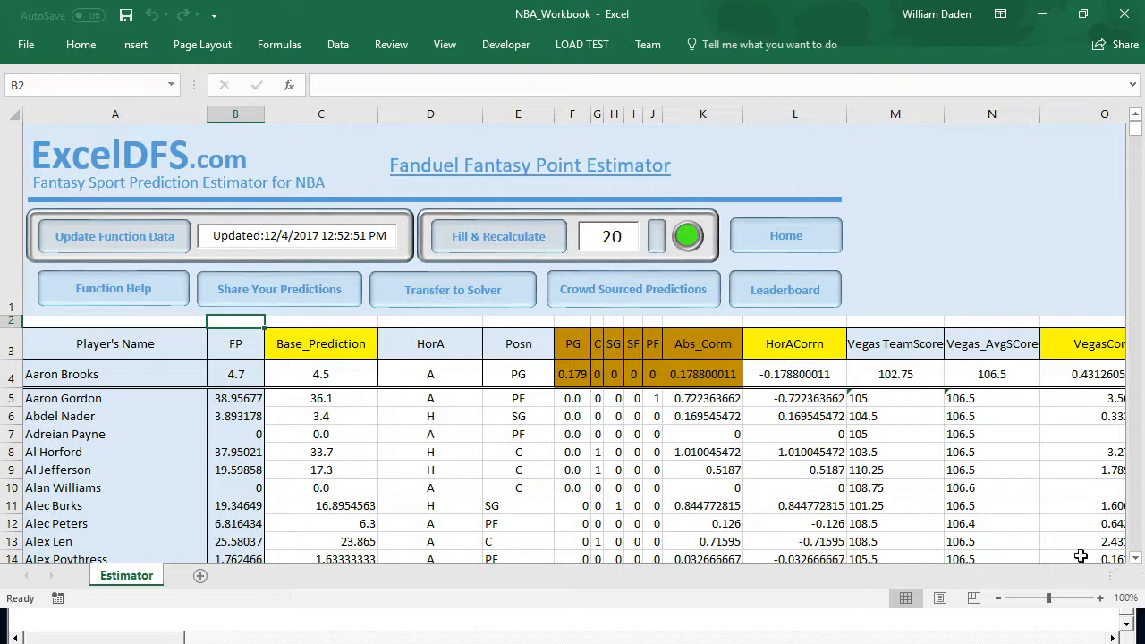
Examine the filled Vegas team score, average score and VegasCorrn values down to the last calculated player row.
click(1062, 503)
key(Right)
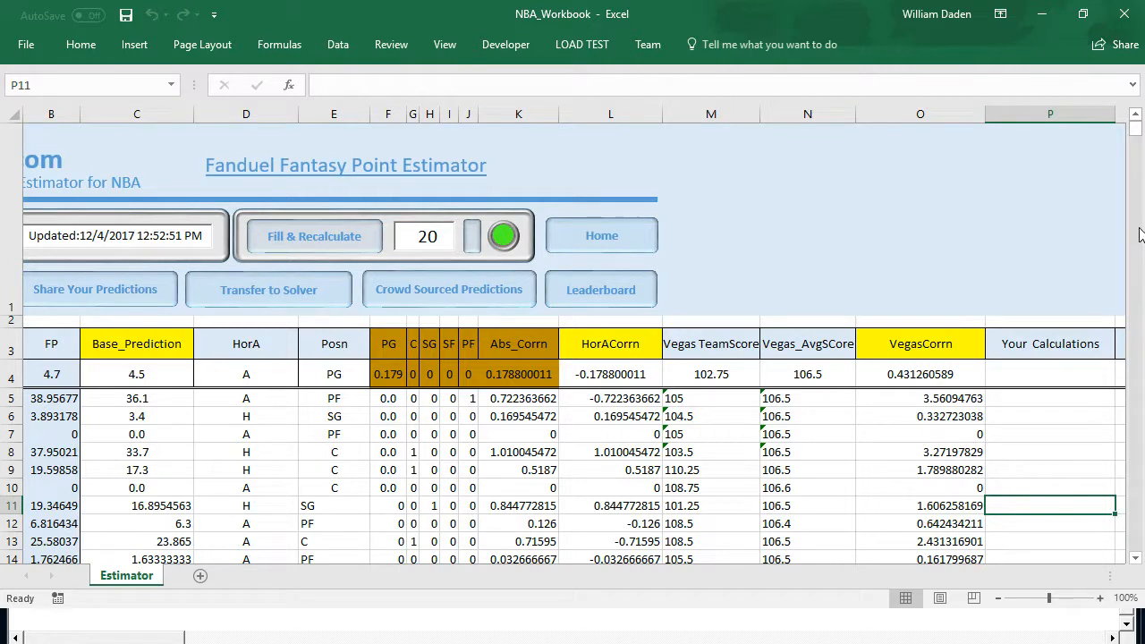
click(1137, 561)
click(1138, 561)
click(1138, 561)
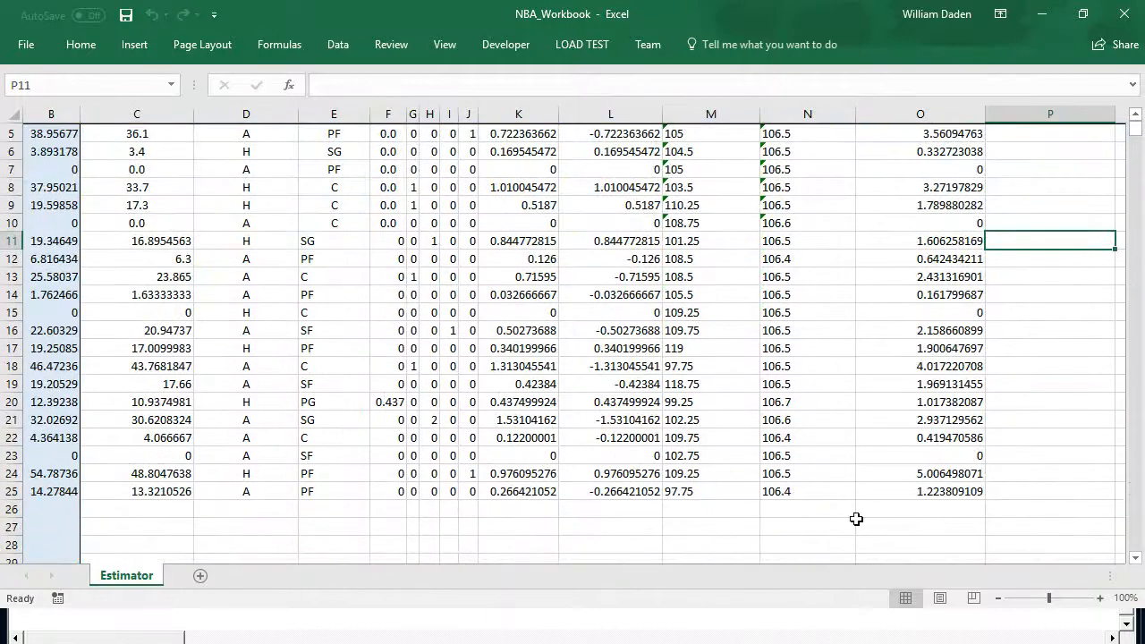
Compare the player's FP estimate in row 24 with his base prediction, position and absolute correction.
click(781, 475)
key(Left)
key(Left)
key(Left)
key(Left)
key(Left)
key(Left)
key(Left)
key(Left)
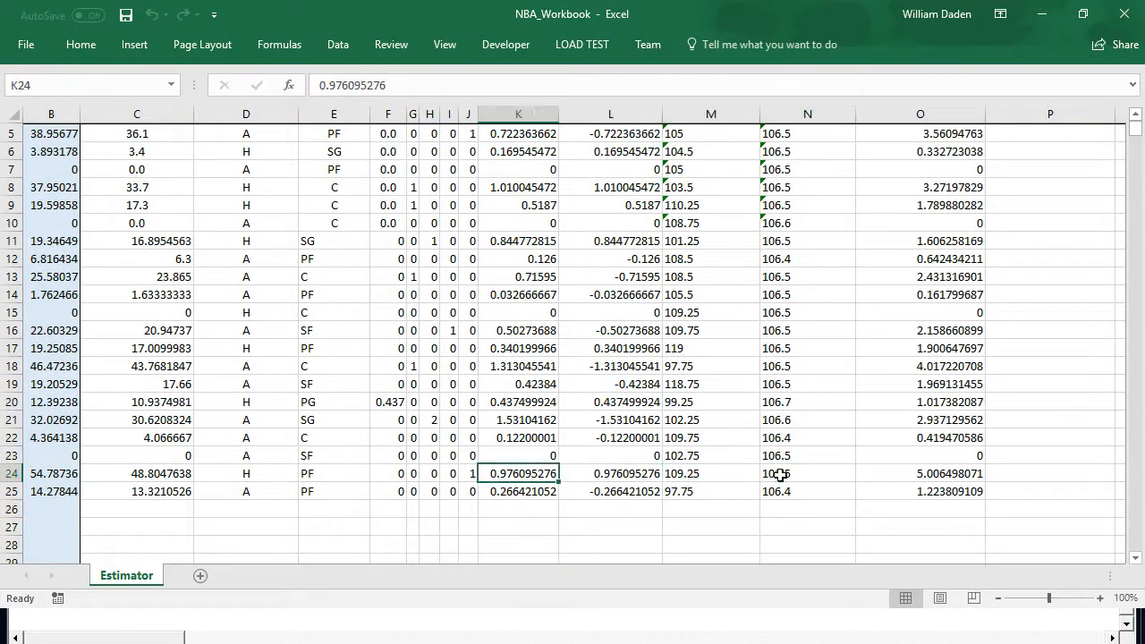
key(Home)
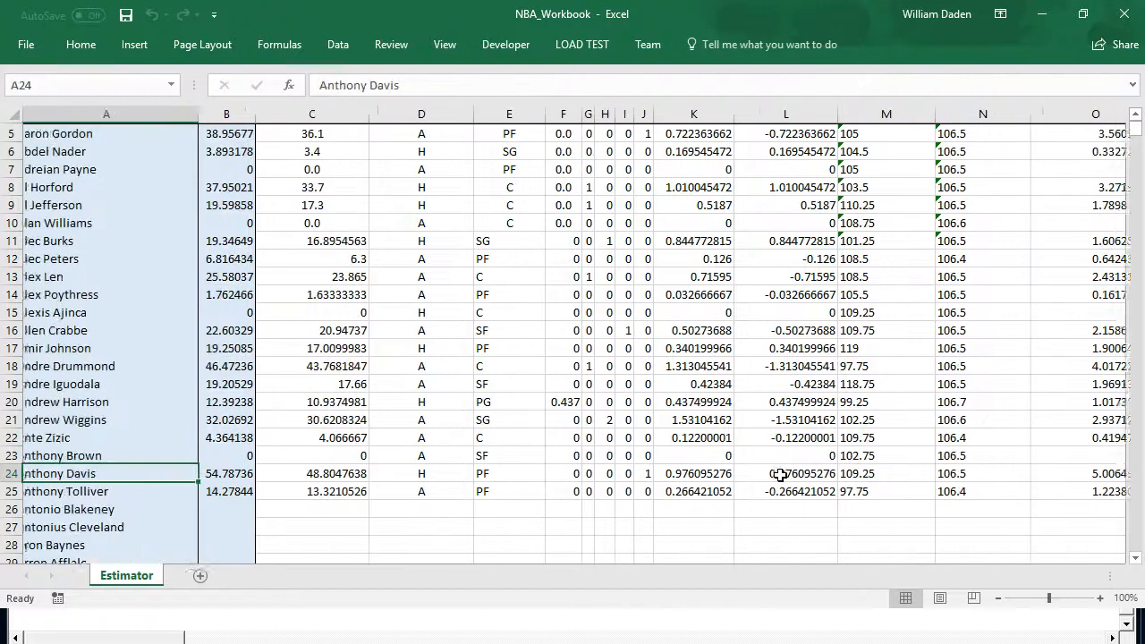
key(Right)
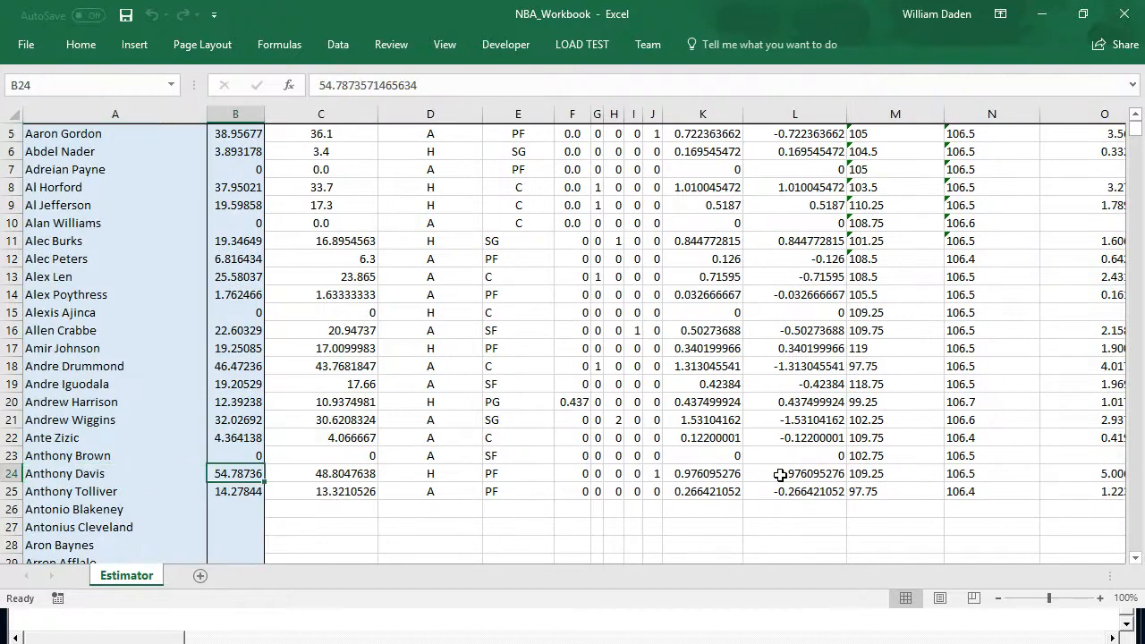
key(Right)
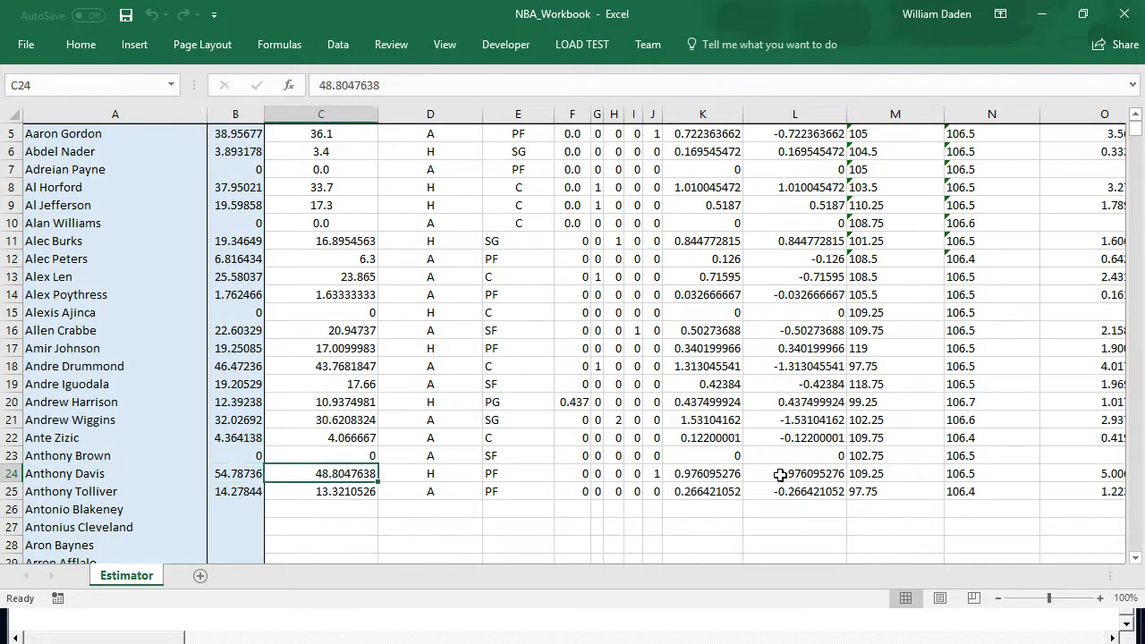
key(Right)
key(Right)
key(Right)
key(Right)
key(Right)
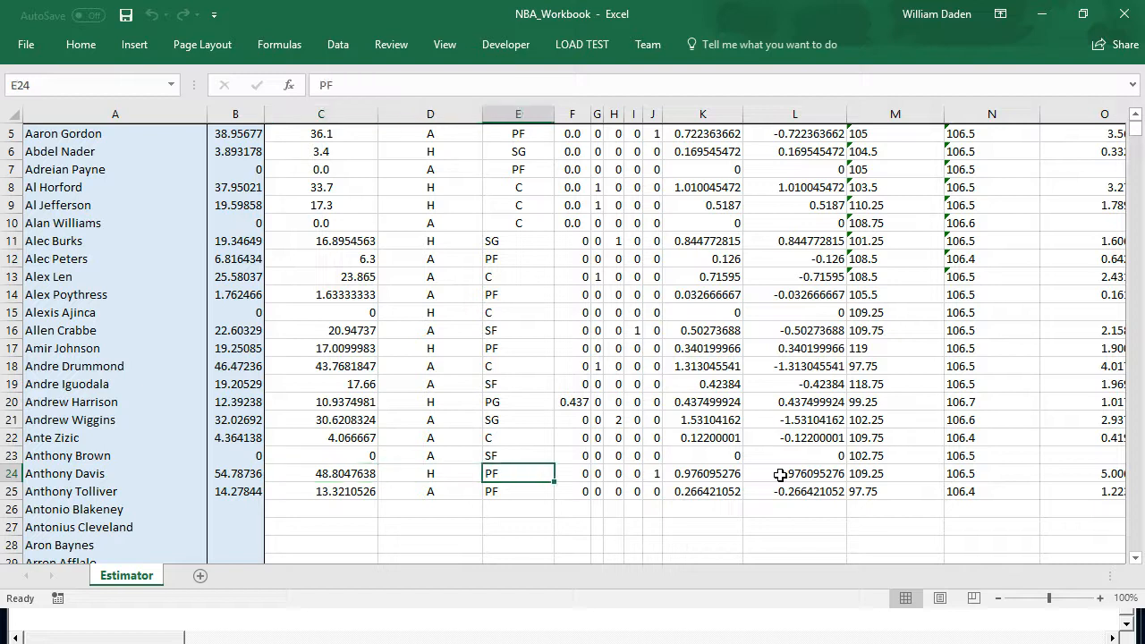
key(Right)
key(Right)
key(Right)
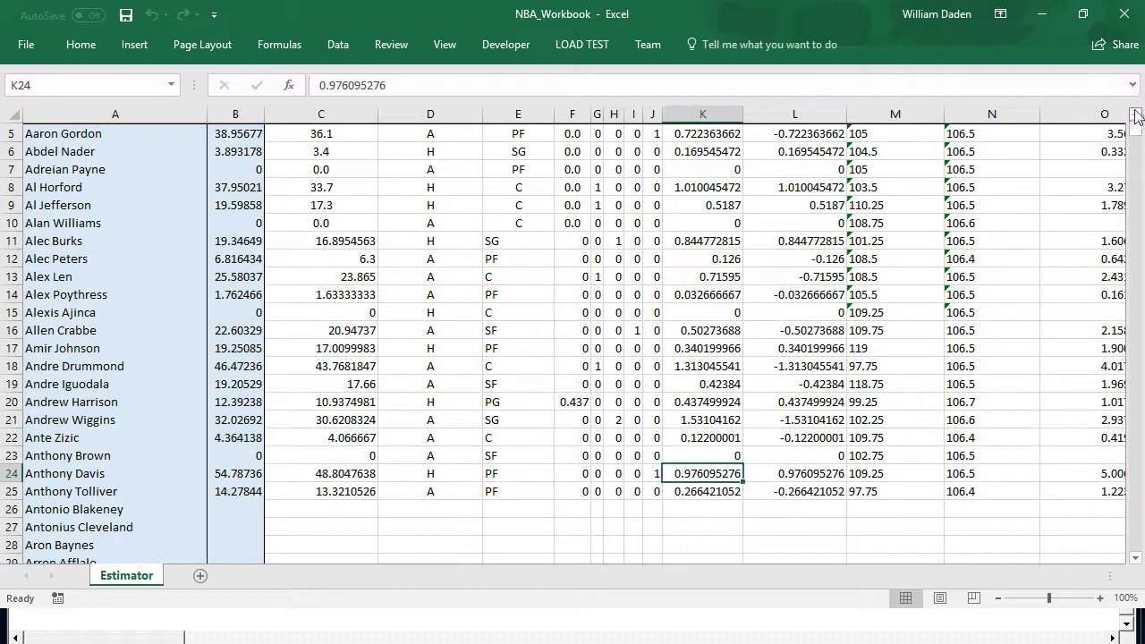
Fill the HorACorrn column with yellow from its header in L3 down to L51.
scroll(1135, 121, up, 2)
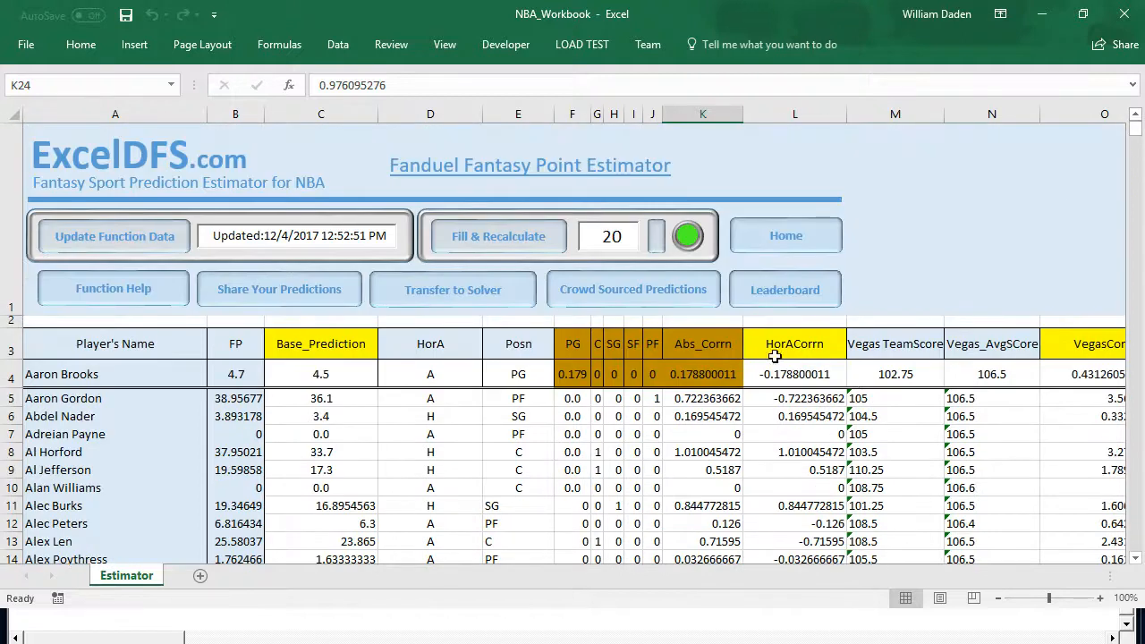
mouse_move(793, 343)
mouse_down()
mouse_move(793, 564)
mouse_move(794, 350)
mouse_up()
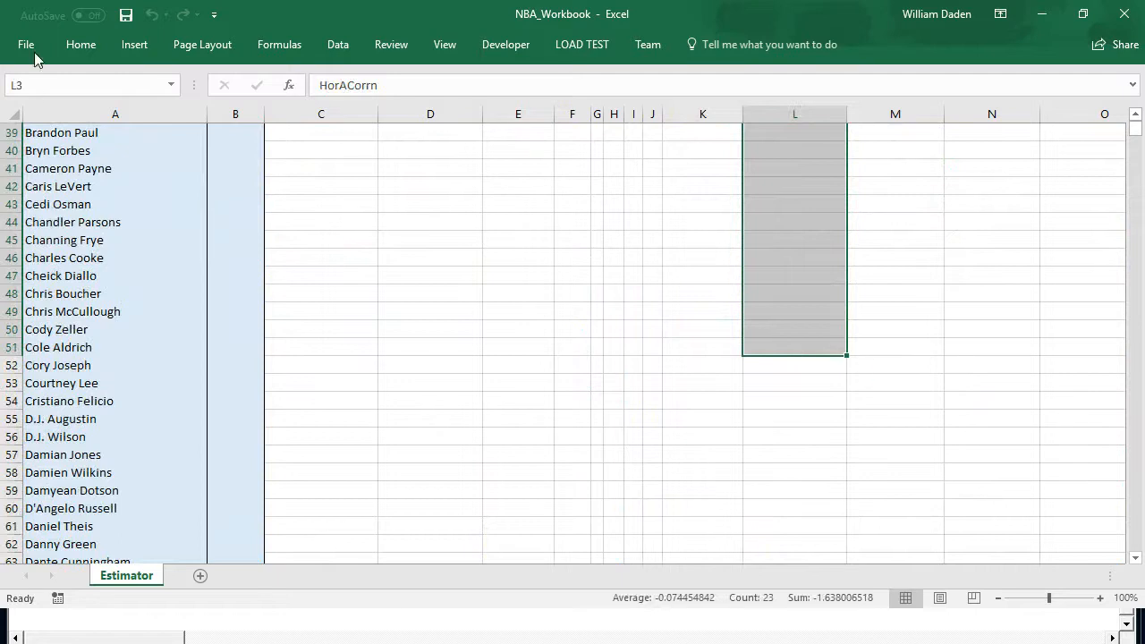
click(81, 45)
click(206, 108)
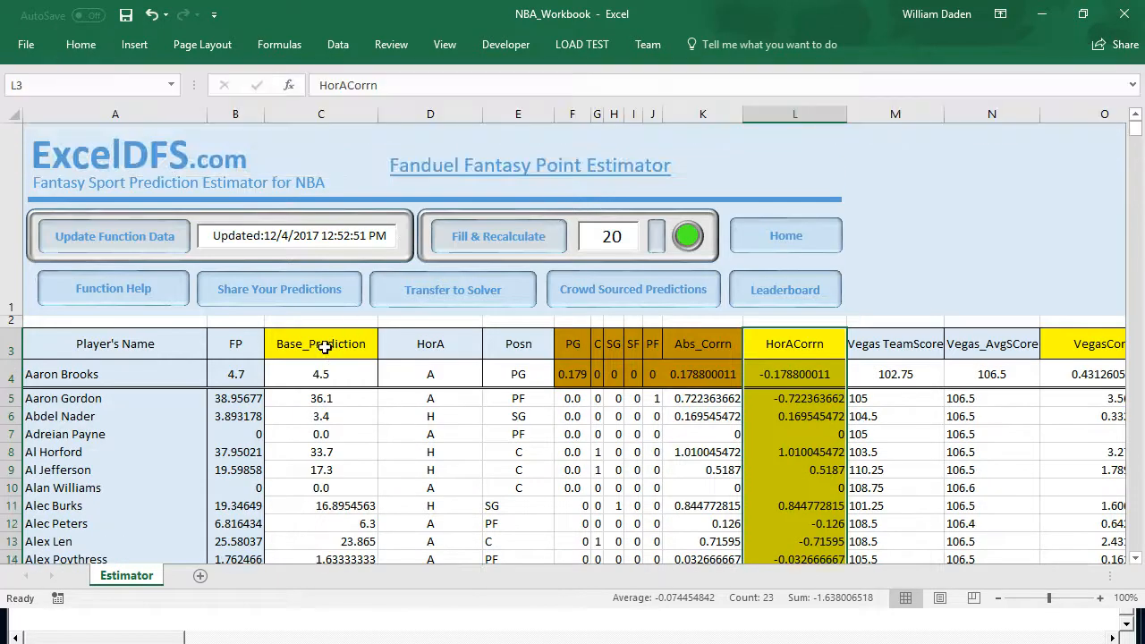
Fill the Base_Prediction column with yellow from its header in C3 down to C121.
drag(321, 349, 299, 183)
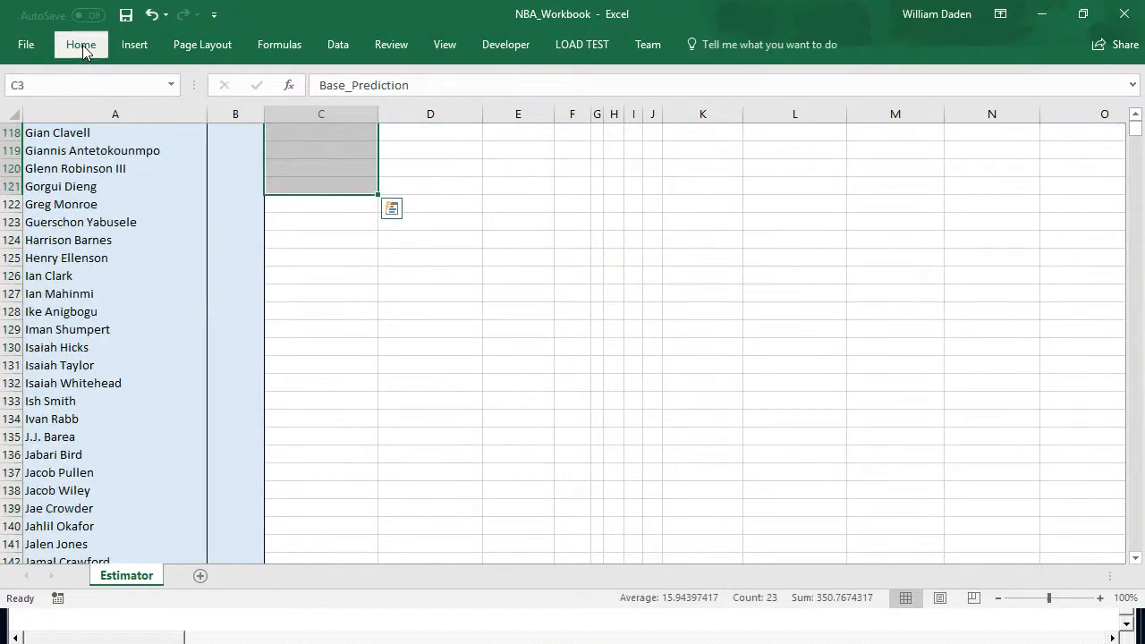
click(83, 47)
click(207, 106)
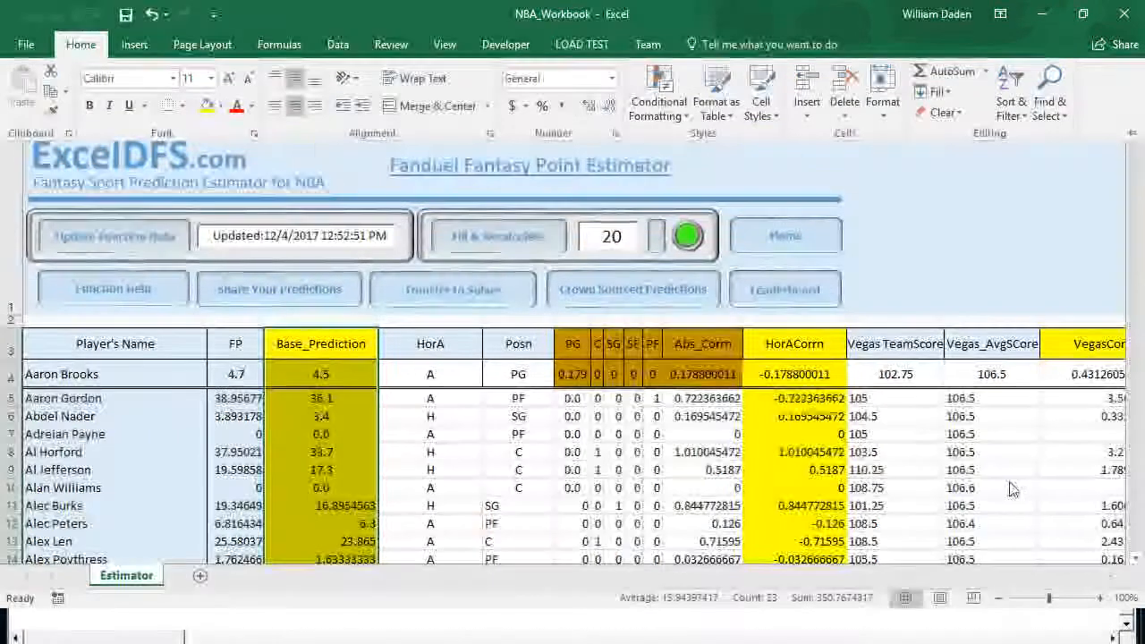
Fill the VegasCorrn column with yellow from its header in O3 down to O34.
click(1004, 501)
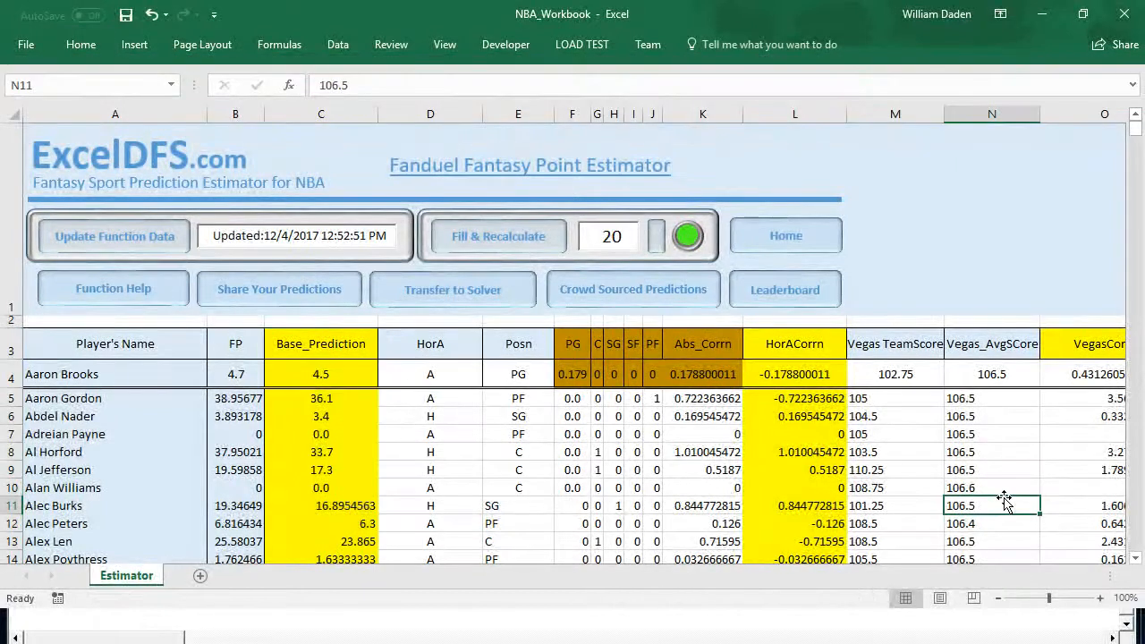
key(Right)
key(Right)
key(Right)
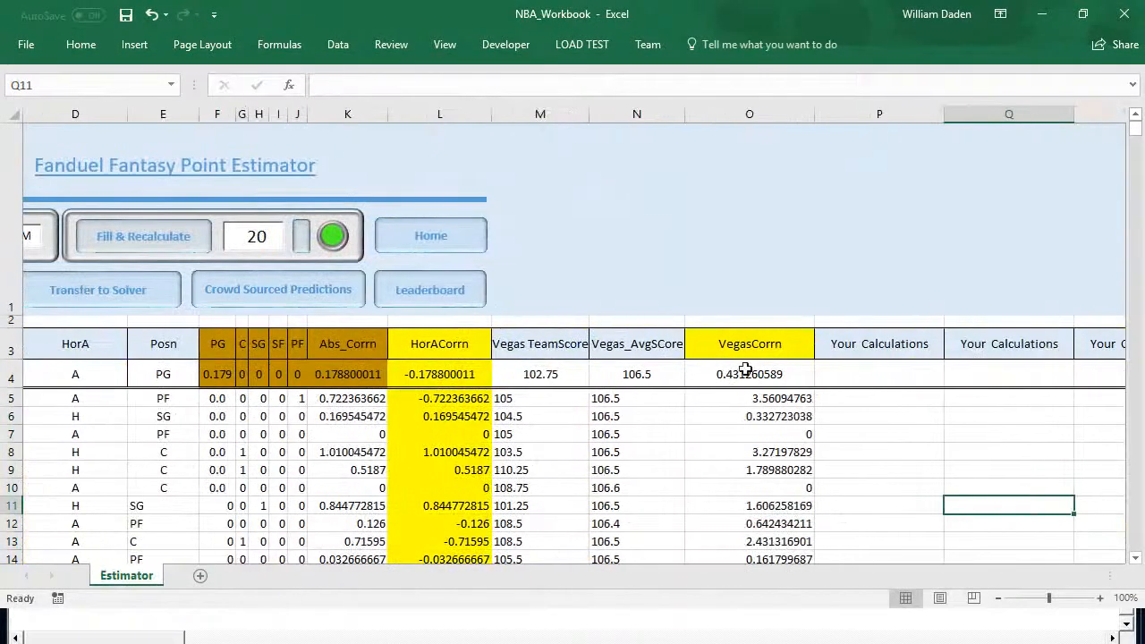
drag(738, 355, 747, 543)
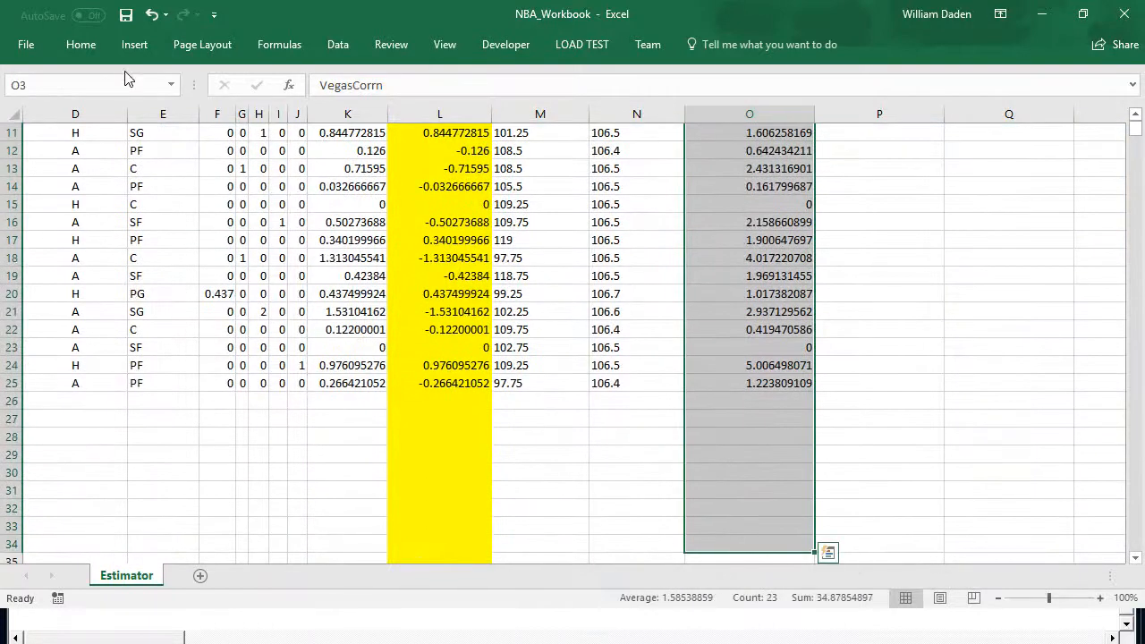
click(93, 44)
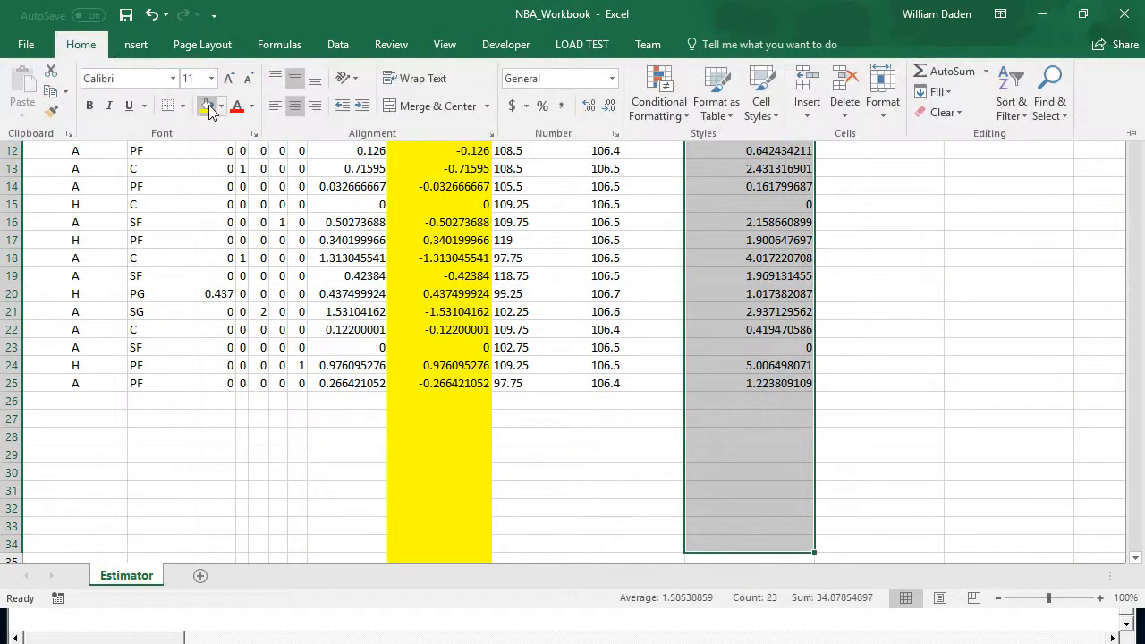
scroll(394, 235, up, 4)
click(973, 465)
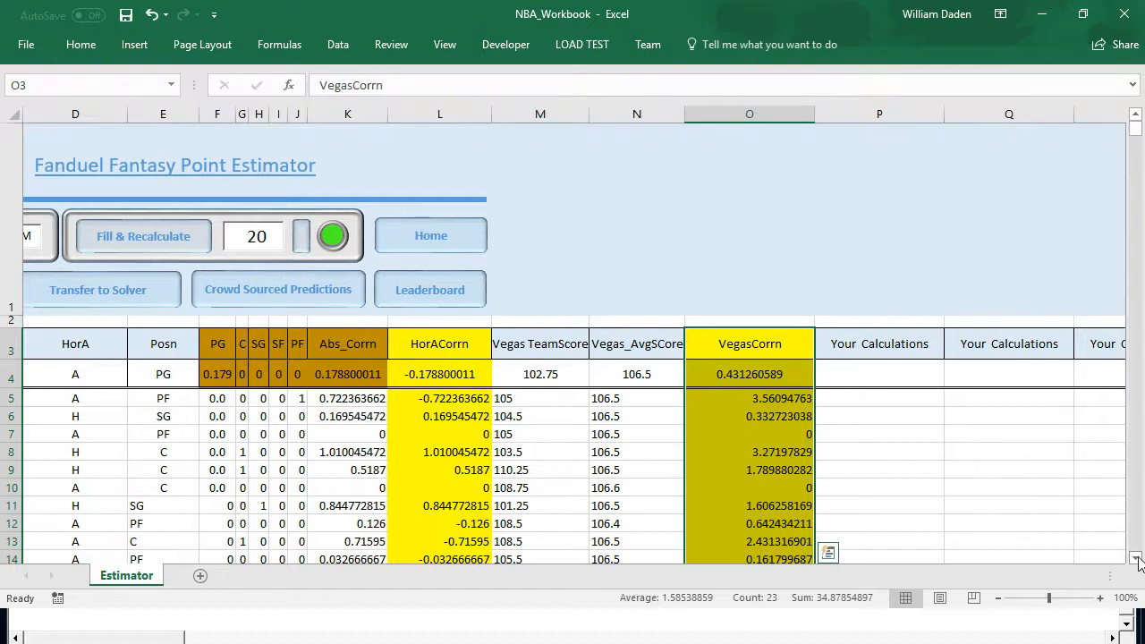
Review the highlighted prediction and correction columns down the player list, ending on the player in row 24.
click(478, 517)
key(Left)
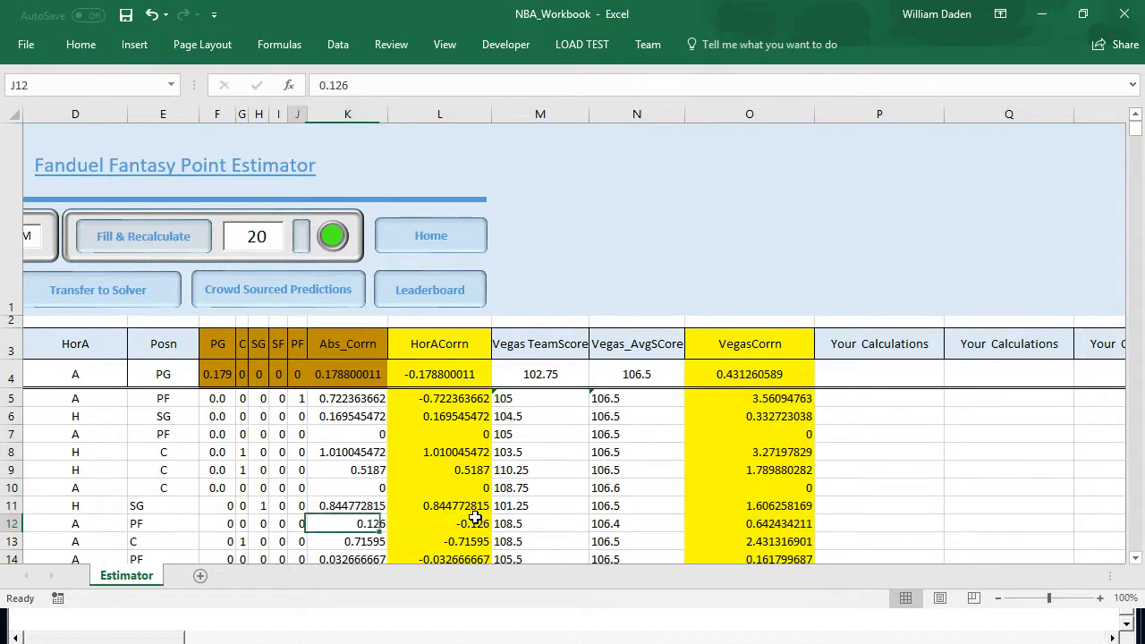
key(Home)
key(Down)
key(Down)
key(Down)
key(Down)
key(Down)
key(Down)
key(Down)
key(Down)
key(Down)
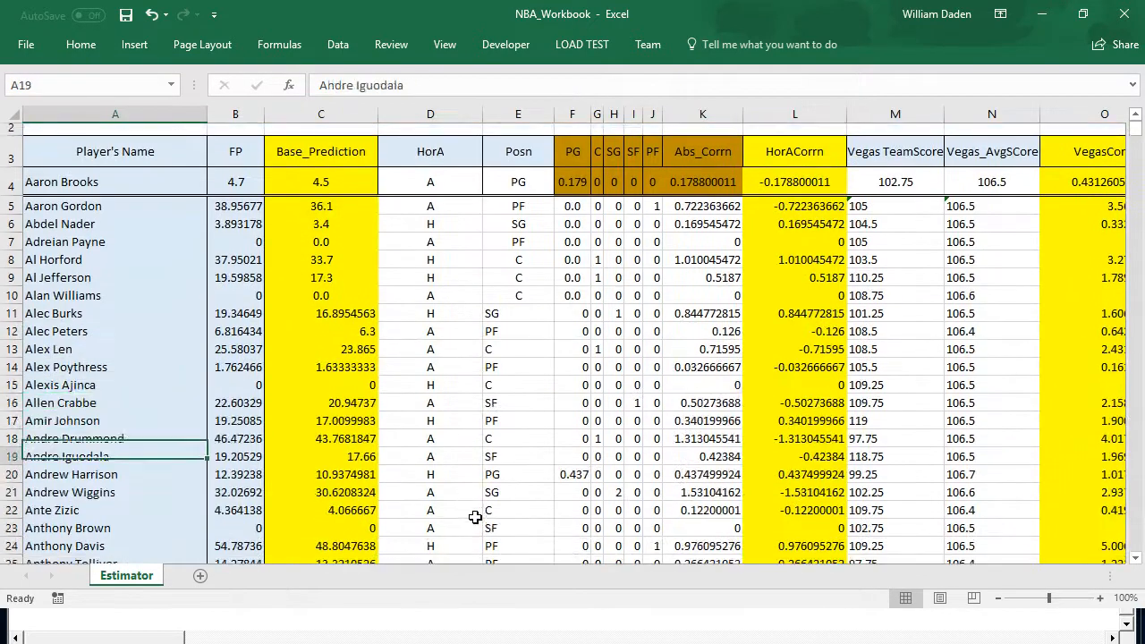
key(Down)
key(Down)
key(Down)
key(Down)
key(Down)
key(Up)
key(Up)
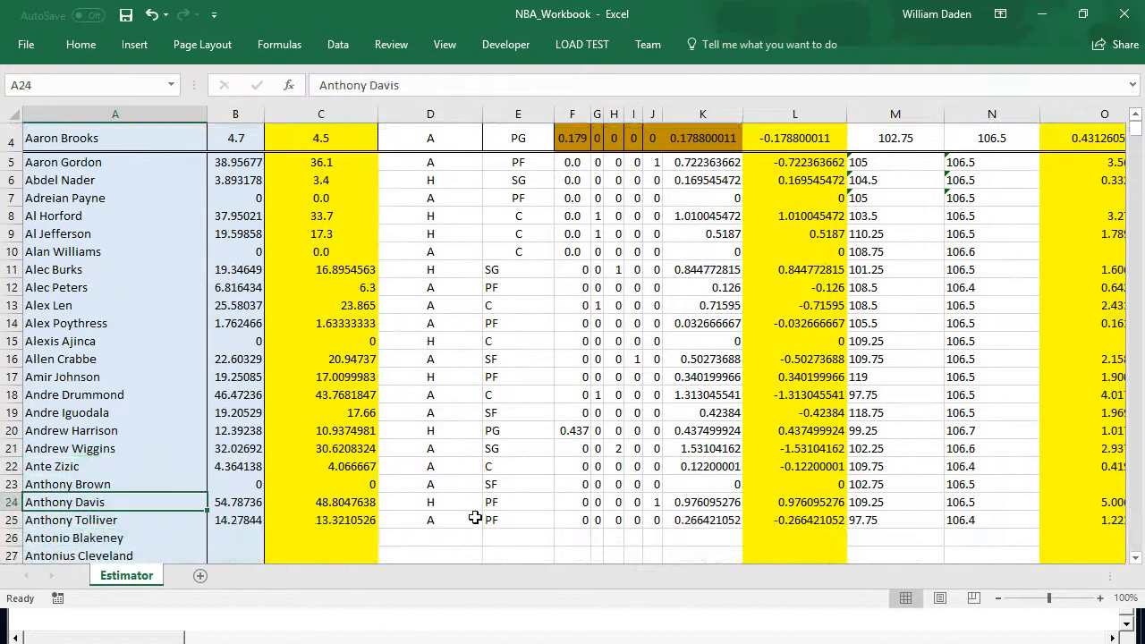
Trace row 24's estimate through its base prediction, home/away status, position, PF correction and HorACorrn values.
key(Right)
key(Right)
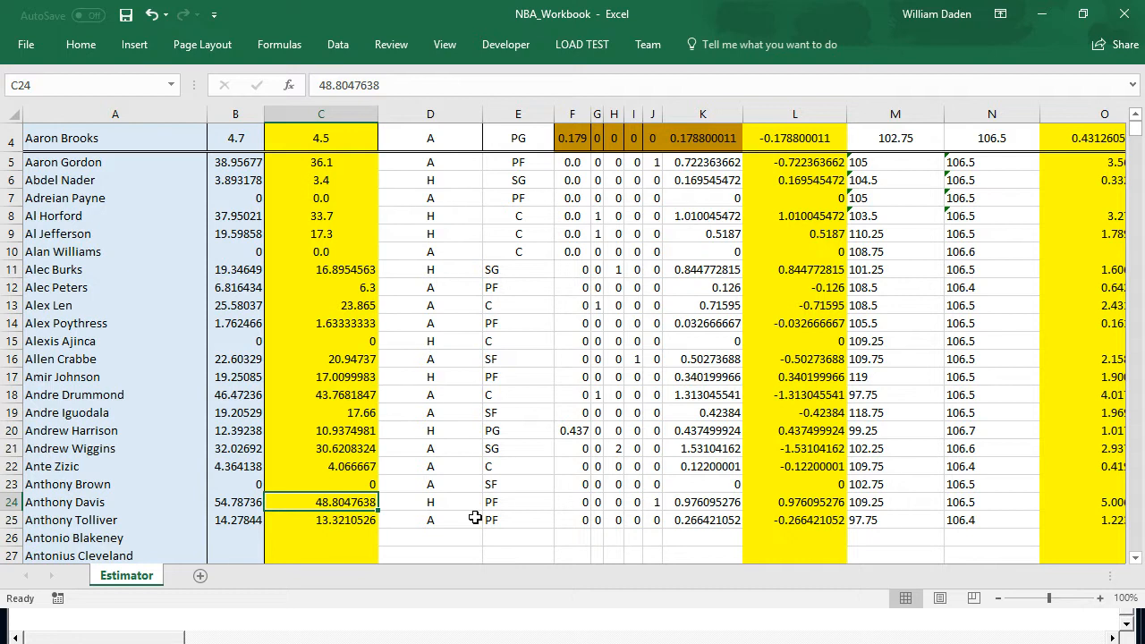
key(Right)
key(Right)
key(Right)
key(Right)
key(Right)
key(Right)
key(Right)
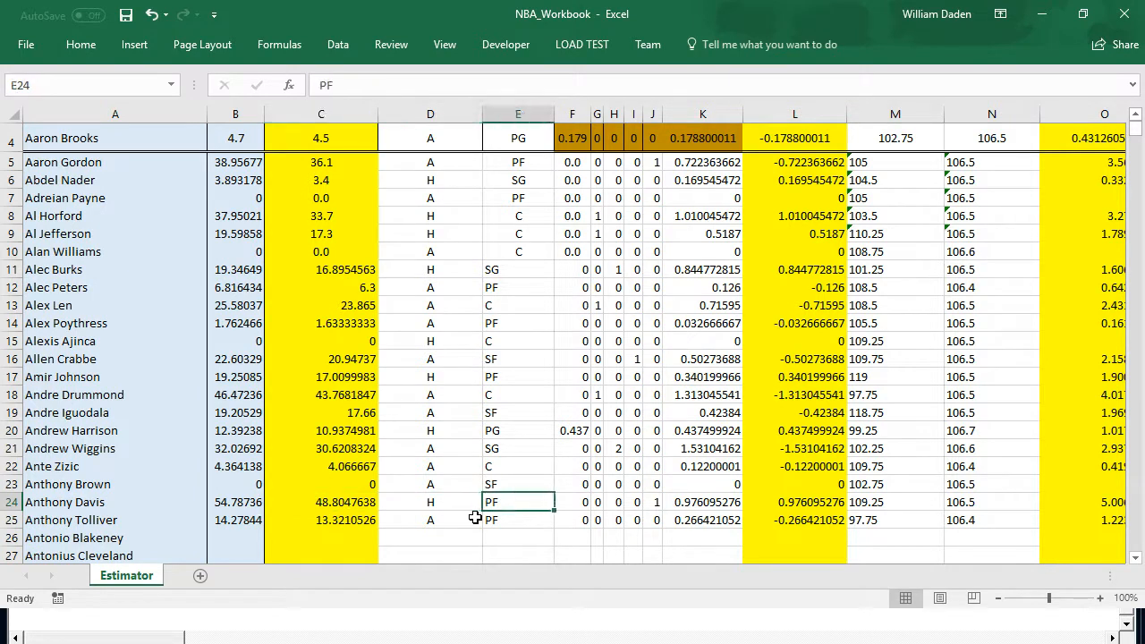
key(Right)
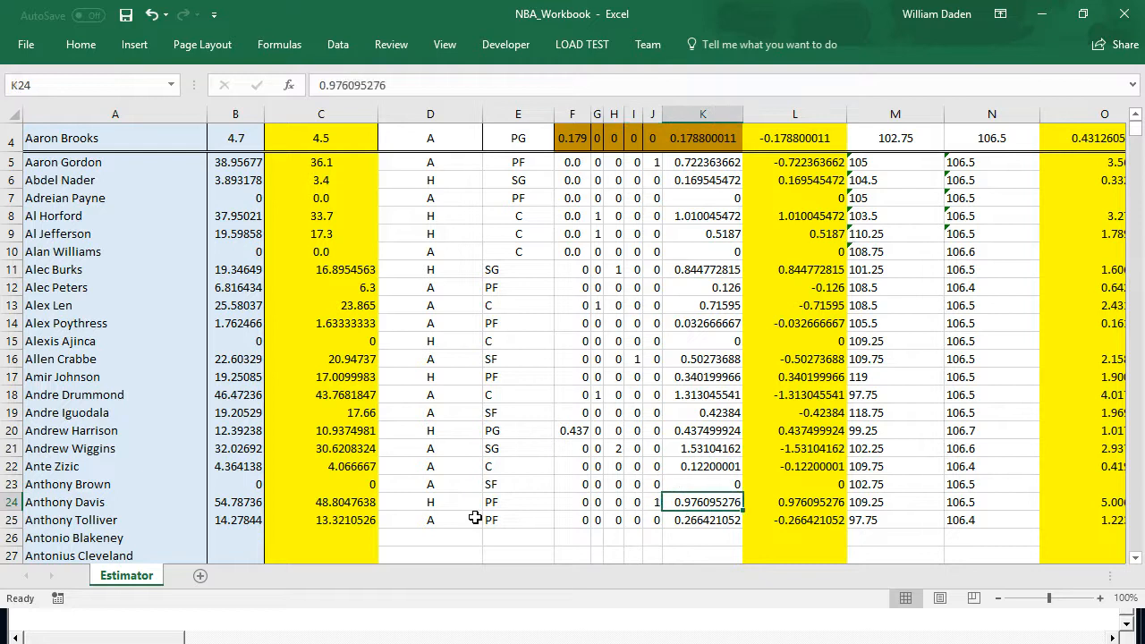
key(Right)
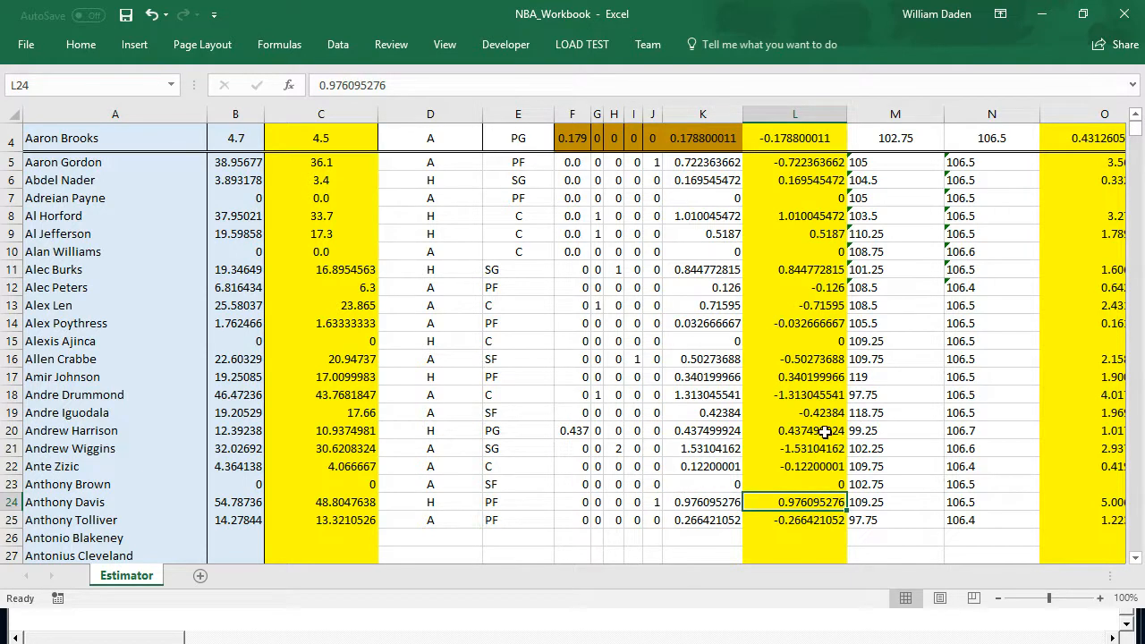
click(518, 503)
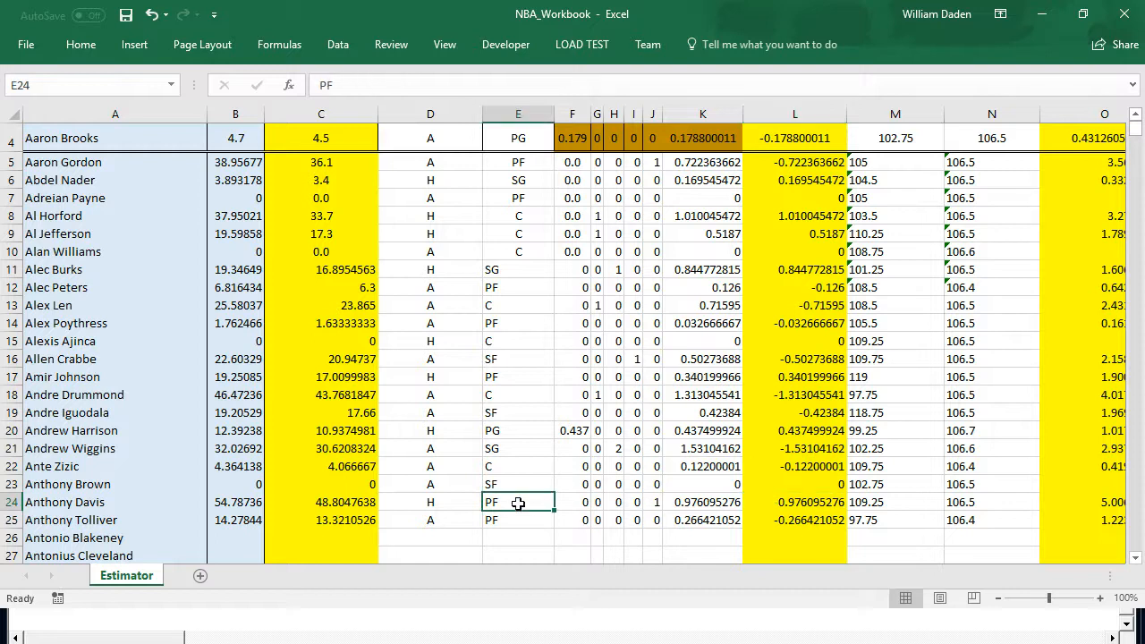
click(808, 504)
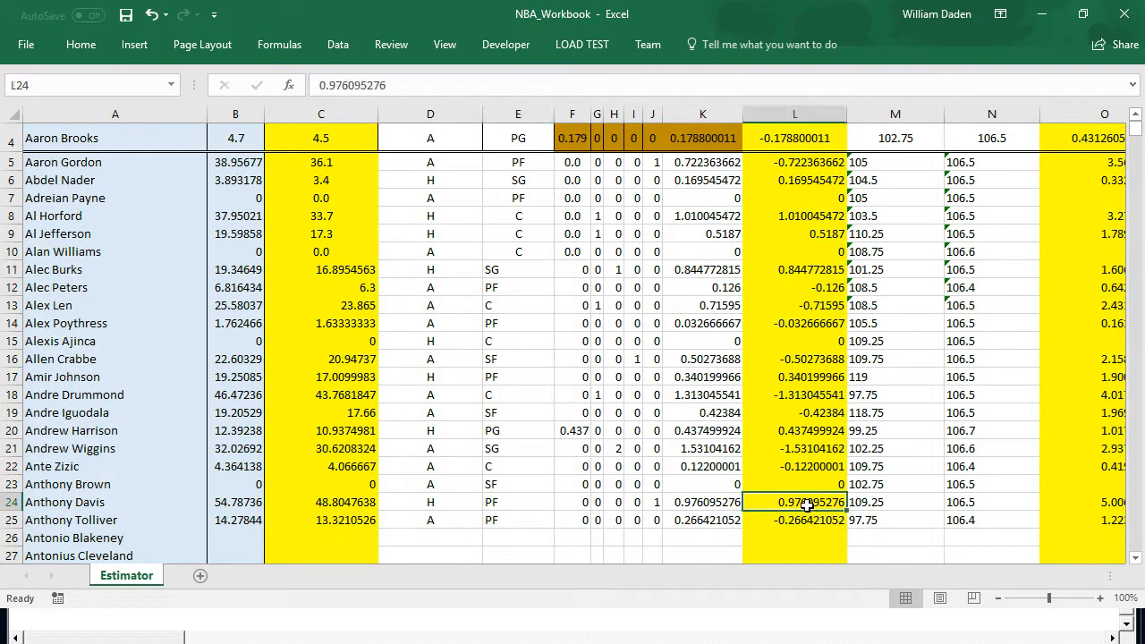
click(654, 503)
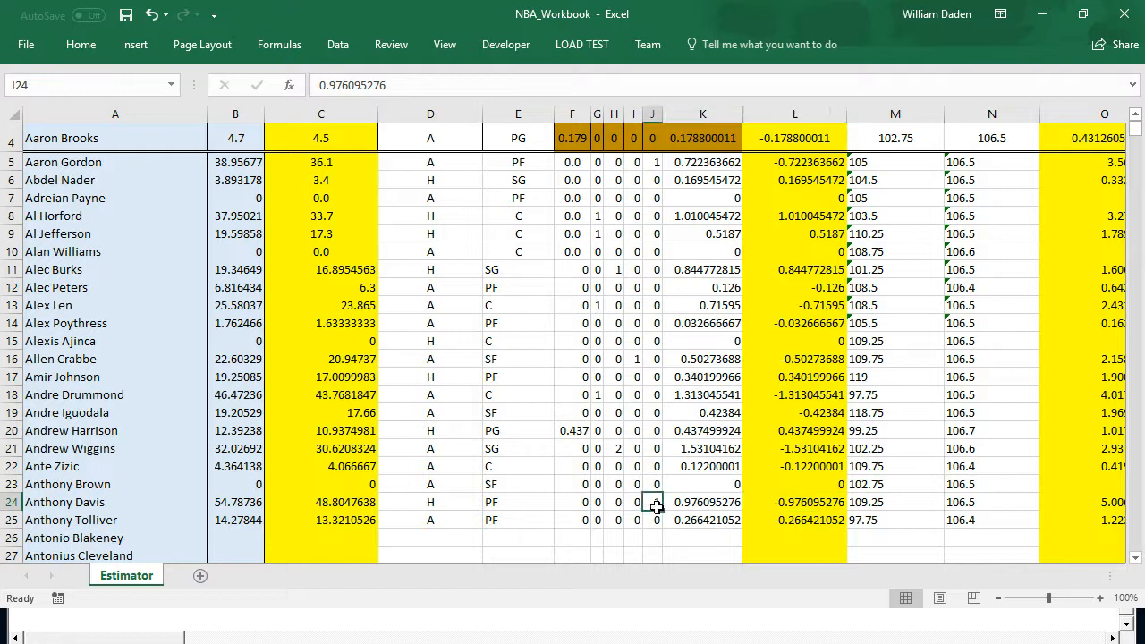
Examine row 24's VegasCorrn against its Vegas team and average scores, and compare Vegas_AvgSCore across the other player rows.
click(881, 506)
key(Right)
key(Right)
key(Right)
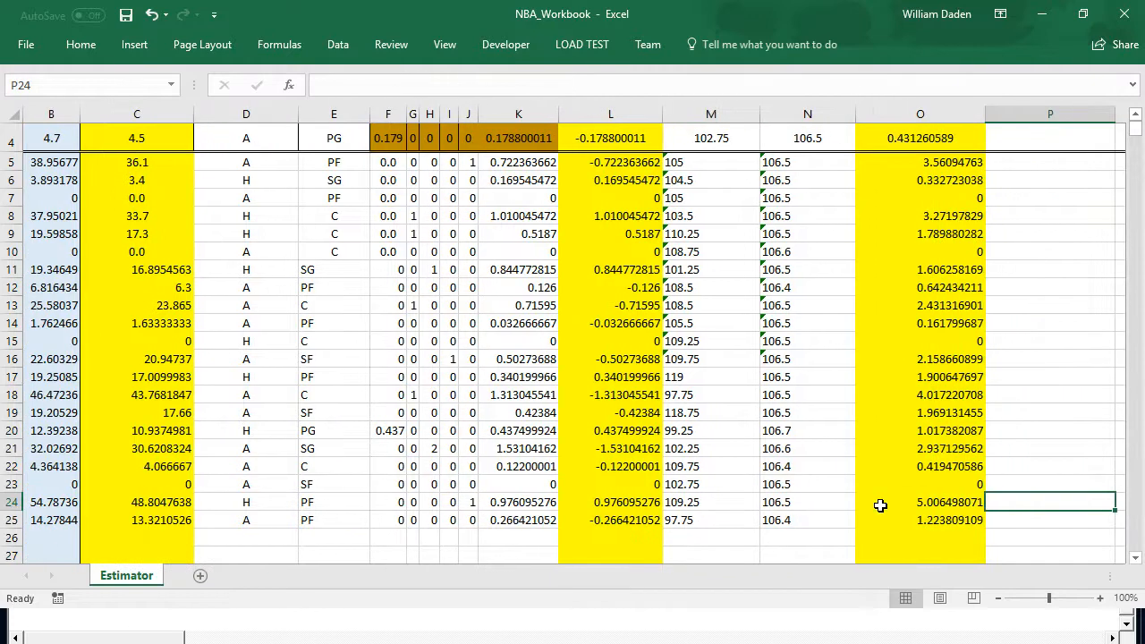
click(880, 505)
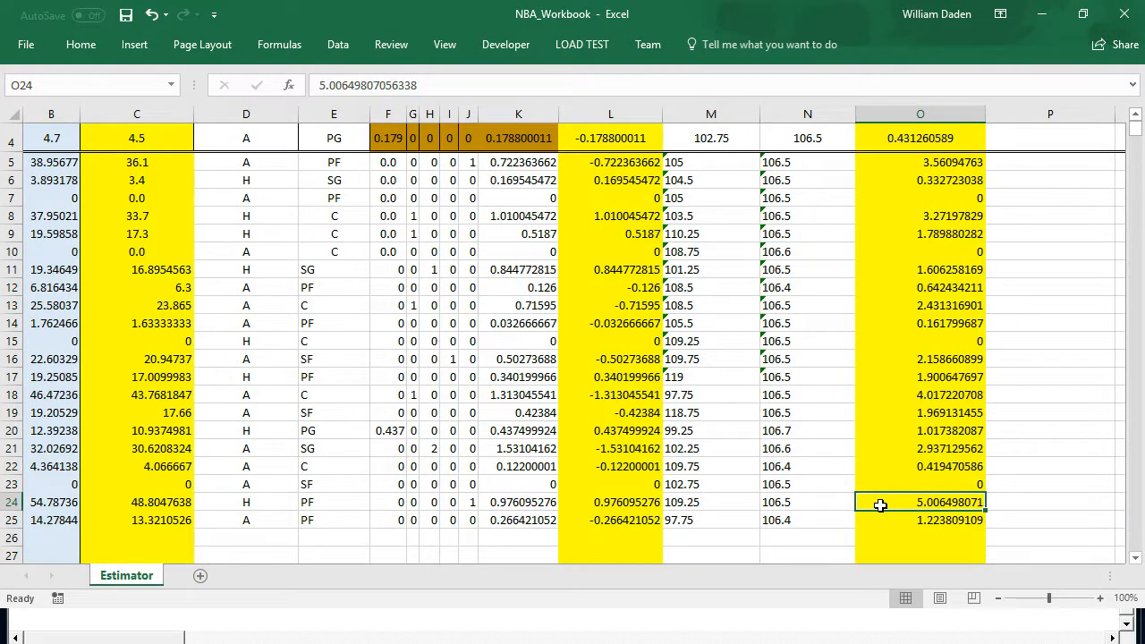
key(Left)
key(Left)
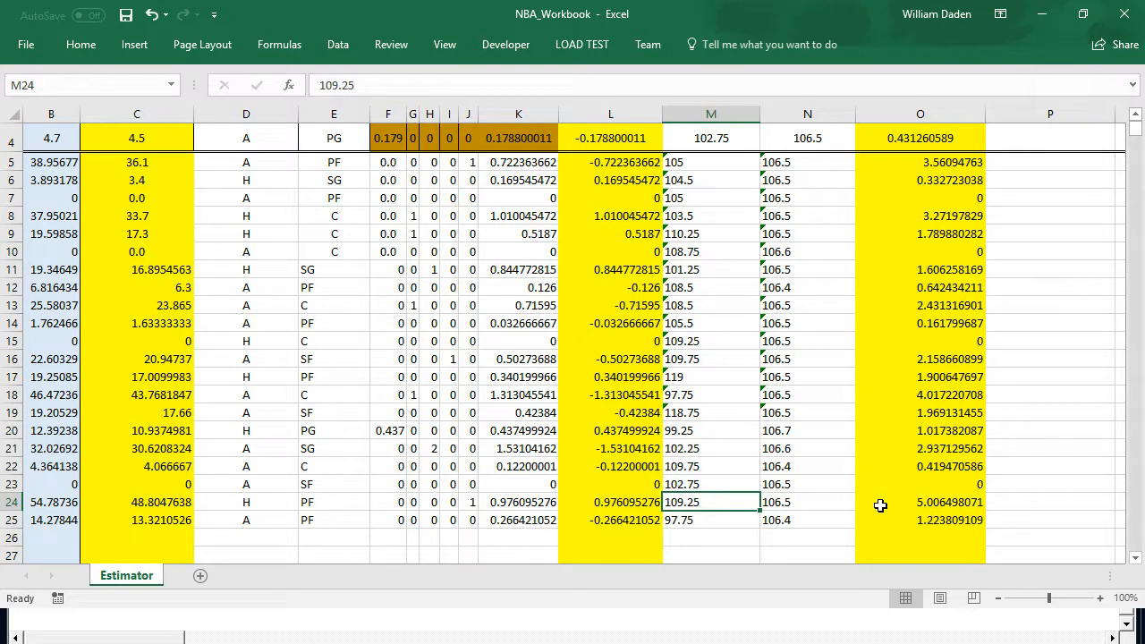
key(Right)
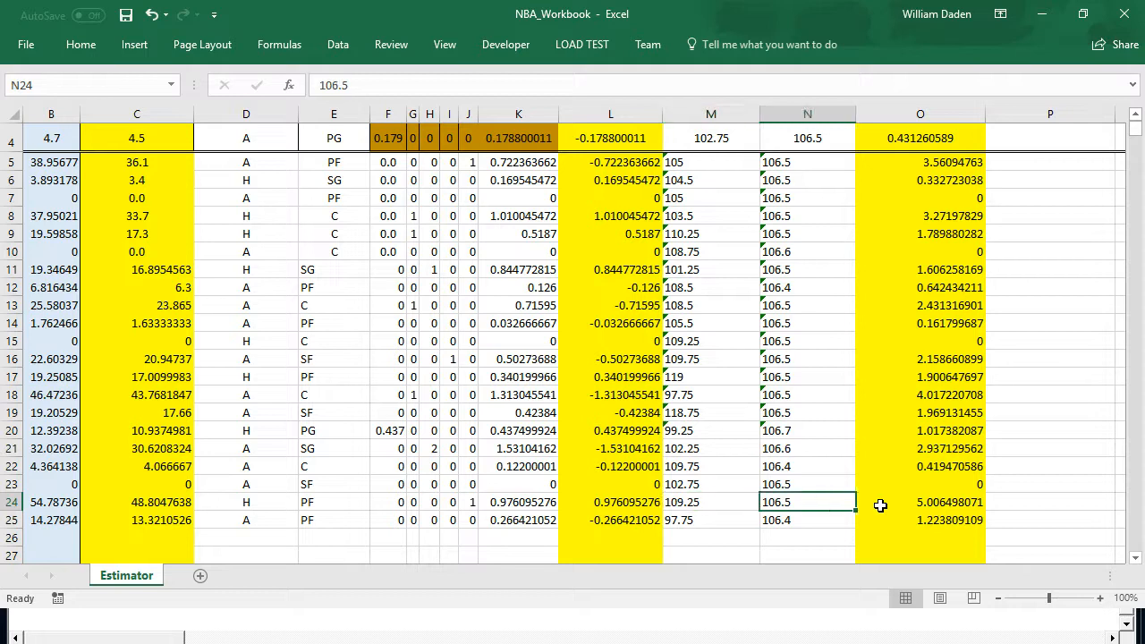
click(1136, 116)
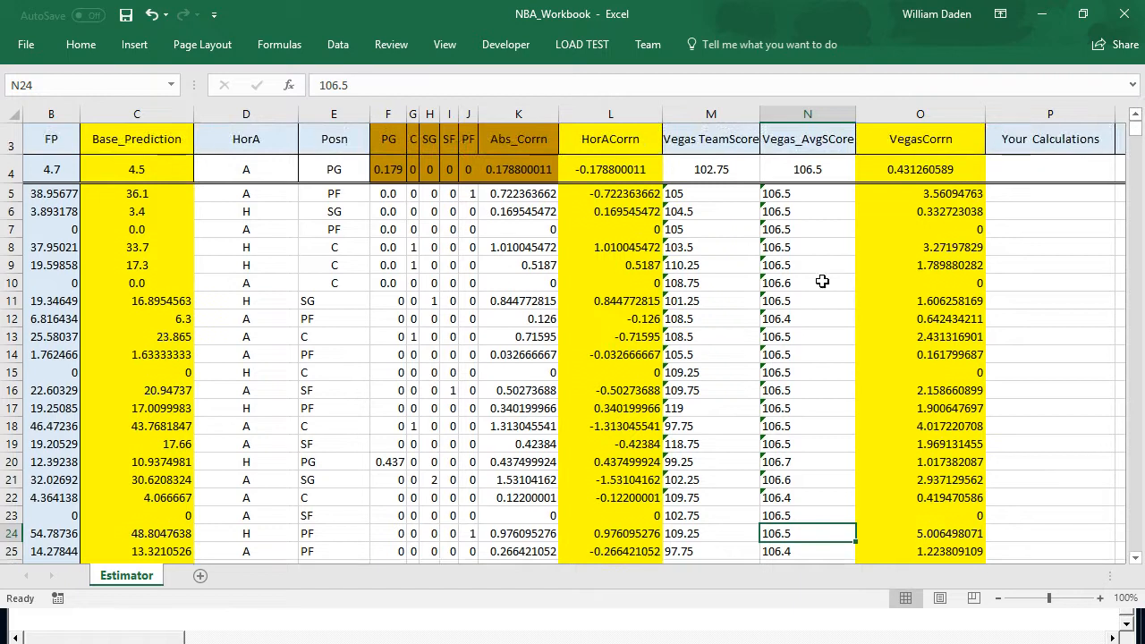
click(802, 301)
key(Up)
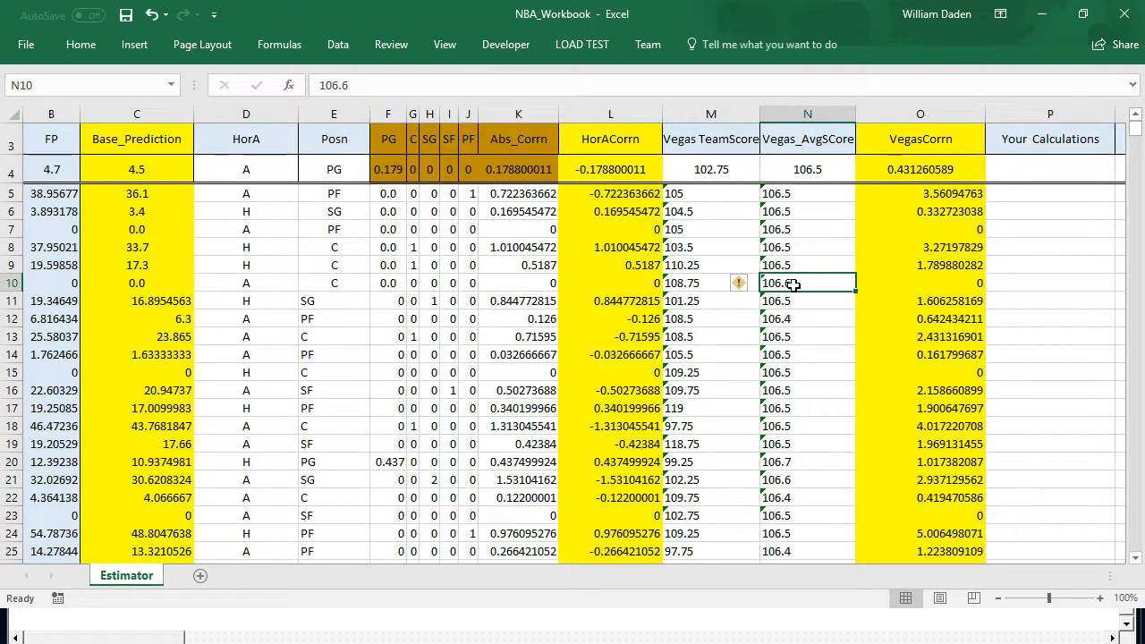
click(802, 412)
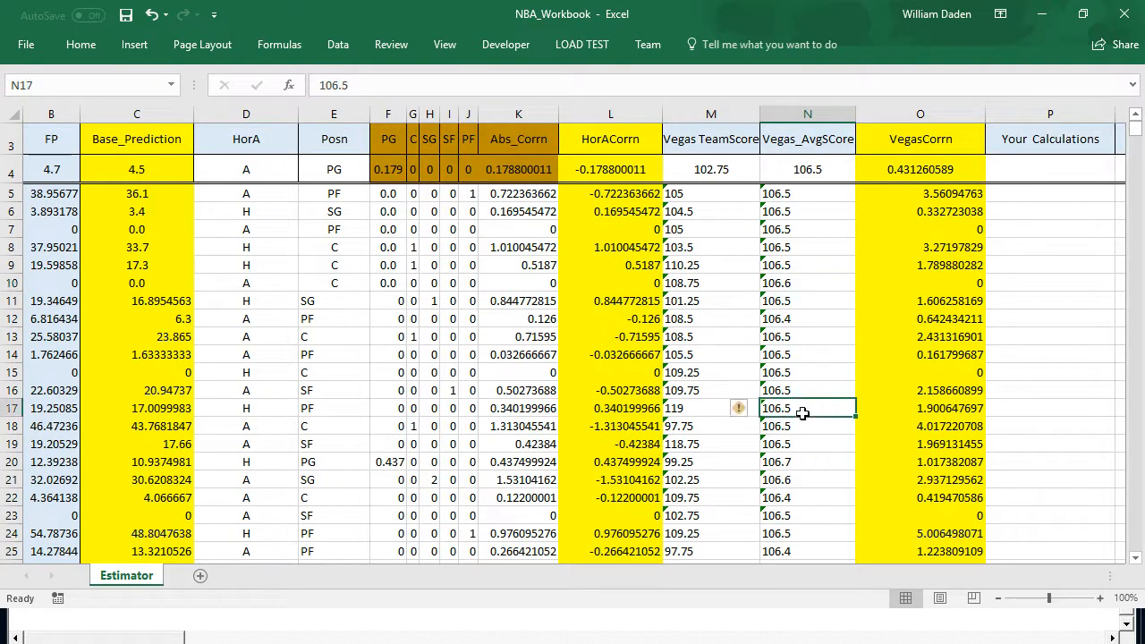
click(1137, 561)
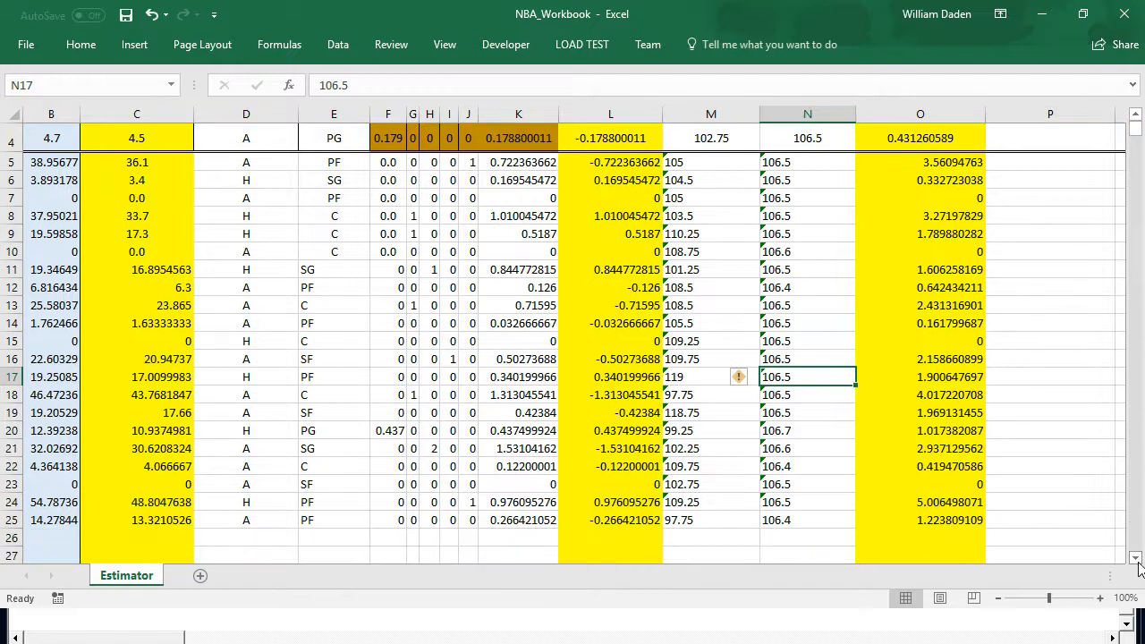
Set the fill amount to ALL, run Fill & Recalculate and accept the long calculation for all players.
click(1136, 117)
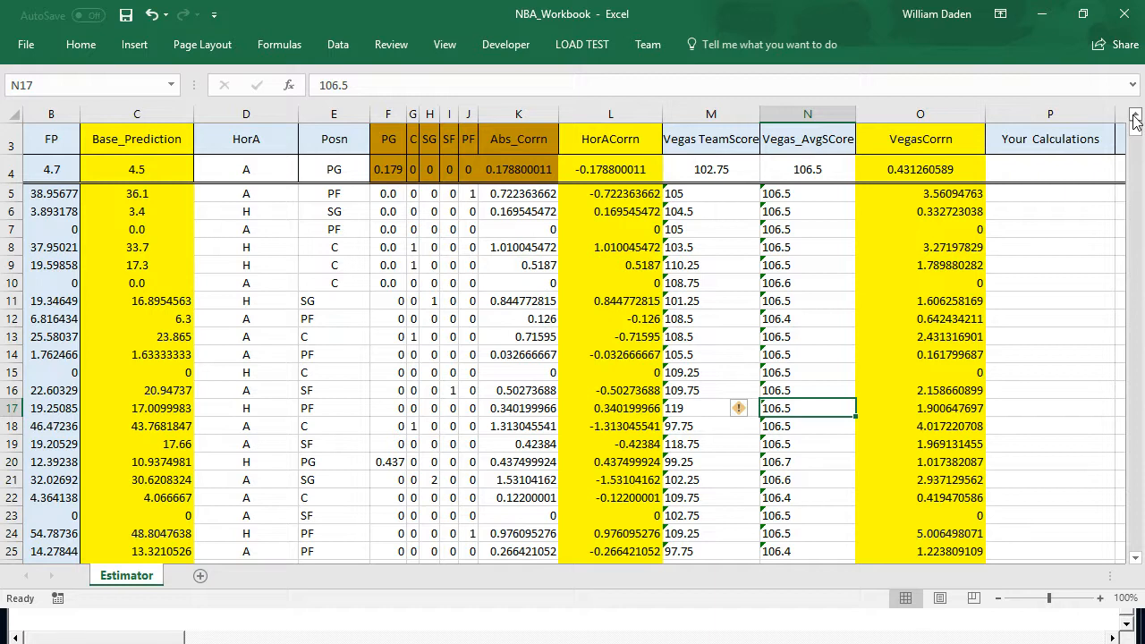
click(1135, 121)
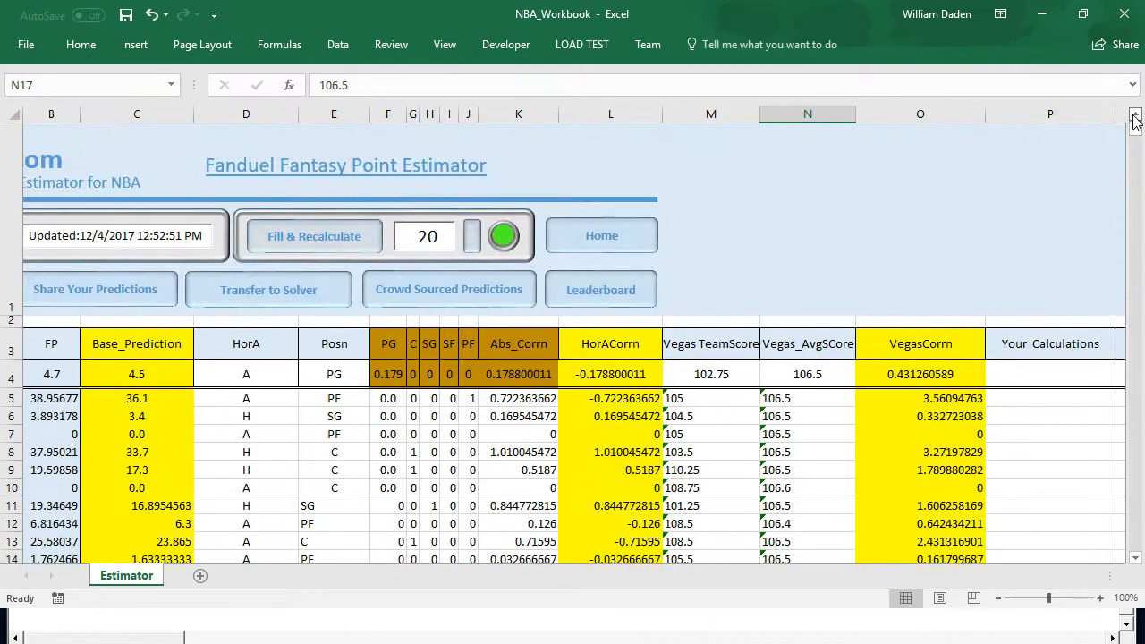
click(471, 247)
click(307, 246)
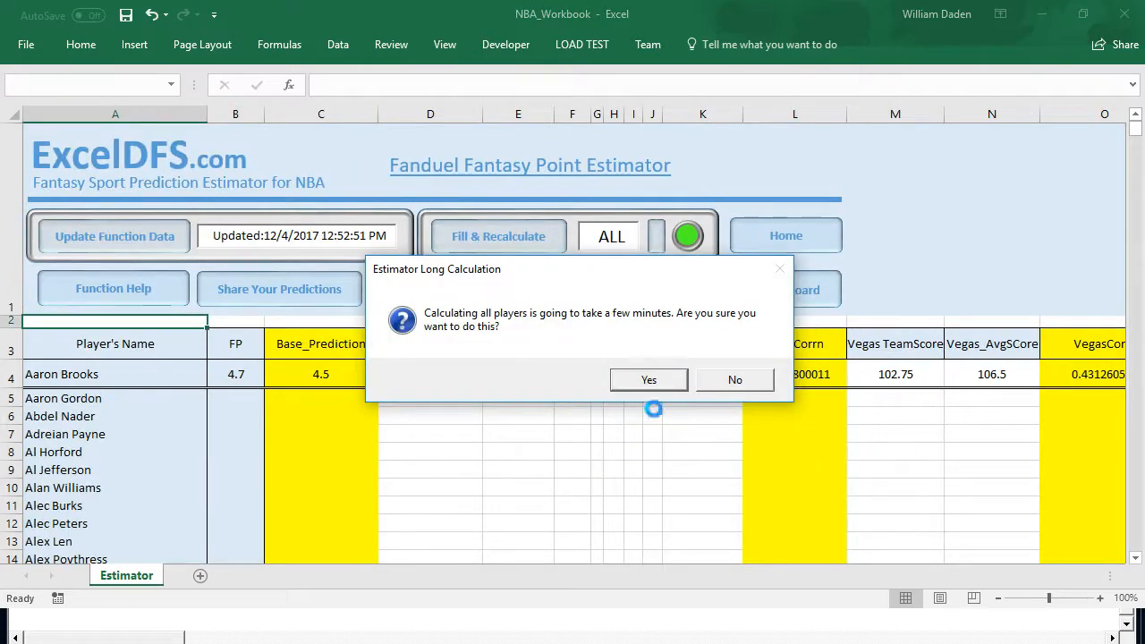
click(648, 380)
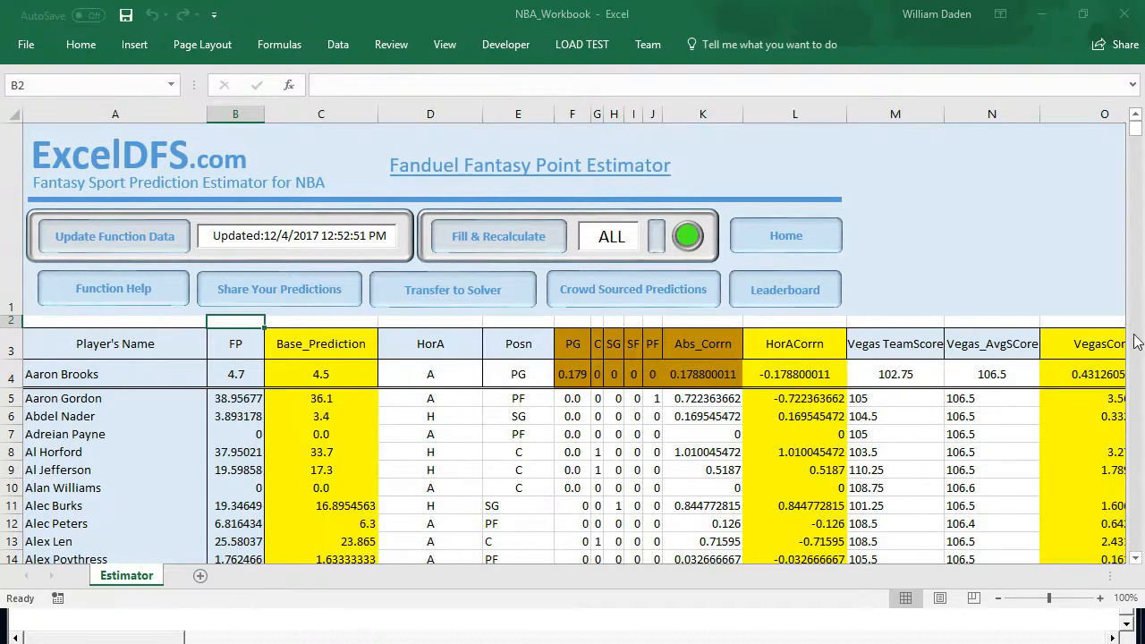
Look through the recalculated estimates further down the player list and return to the top of the sheet.
click(1136, 560)
click(1136, 560)
click(1136, 560)
click(1137, 560)
click(1137, 560)
click(1137, 116)
click(1136, 116)
click(1137, 116)
click(1136, 117)
Transfer the Fanduel fantasy point estimates to the Solver and dismiss the completion message.
click(420, 289)
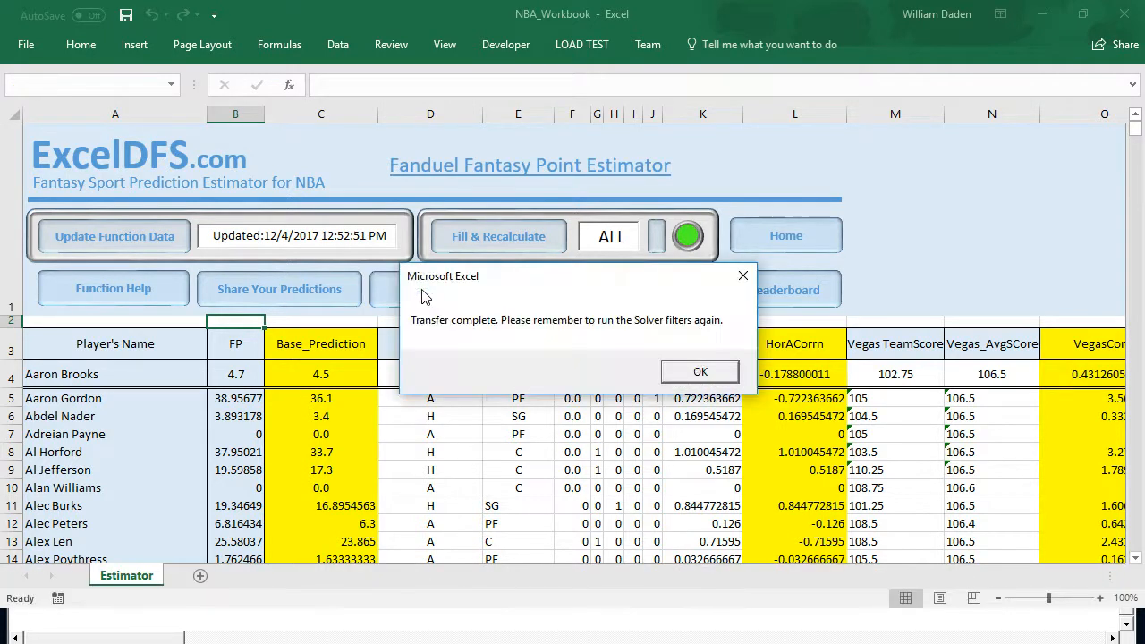
click(700, 374)
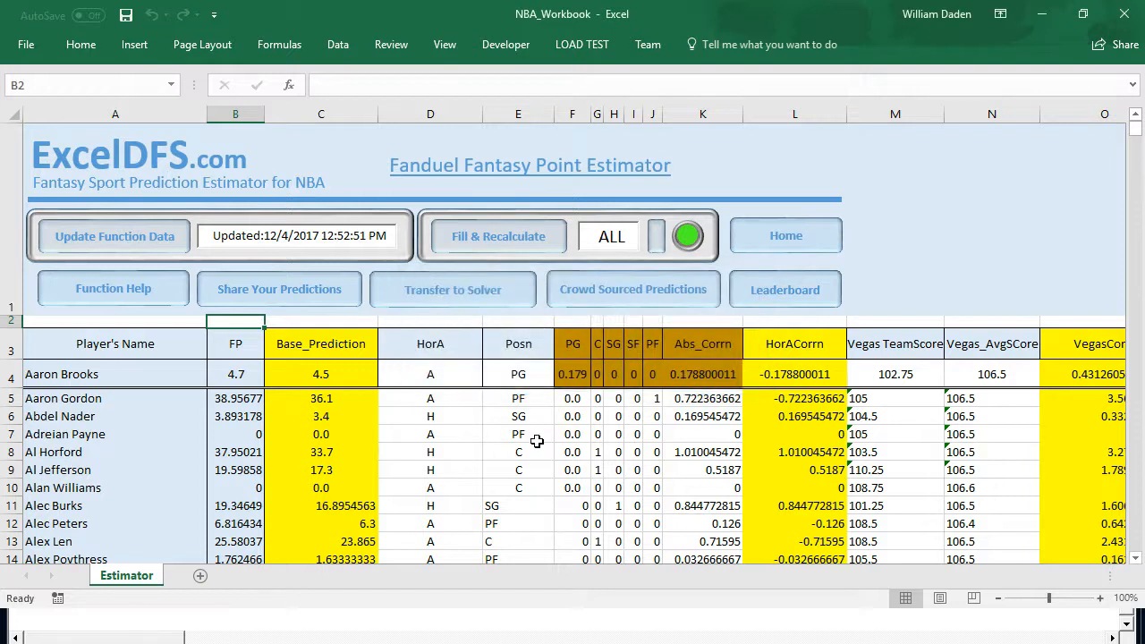
click(519, 400)
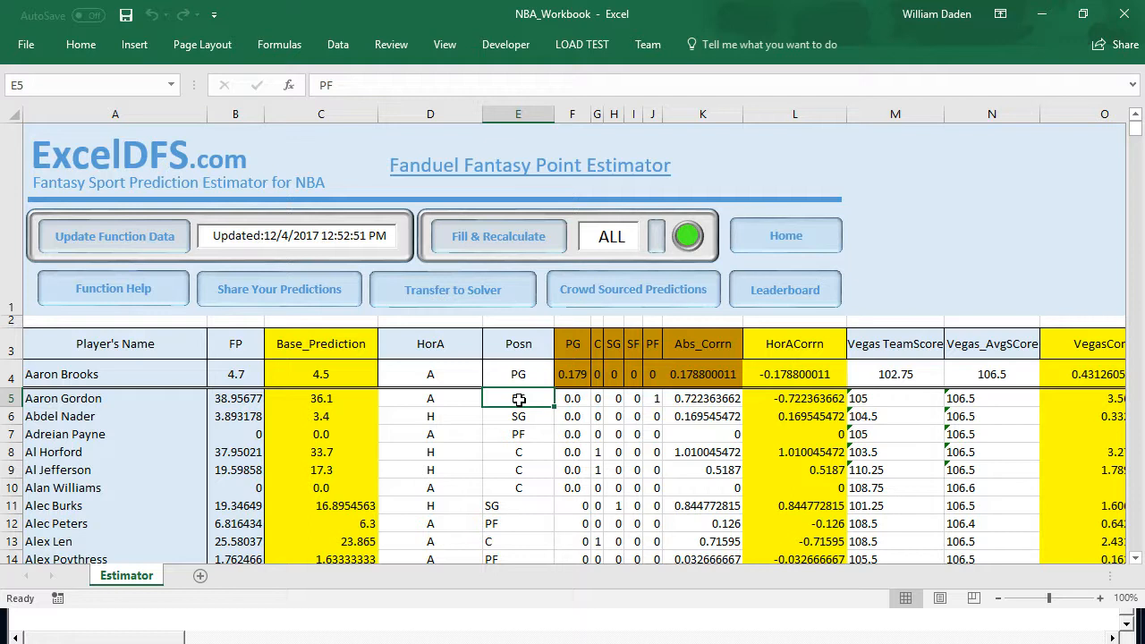
Go to the Import Data page from Home and clear the previous data.
click(789, 236)
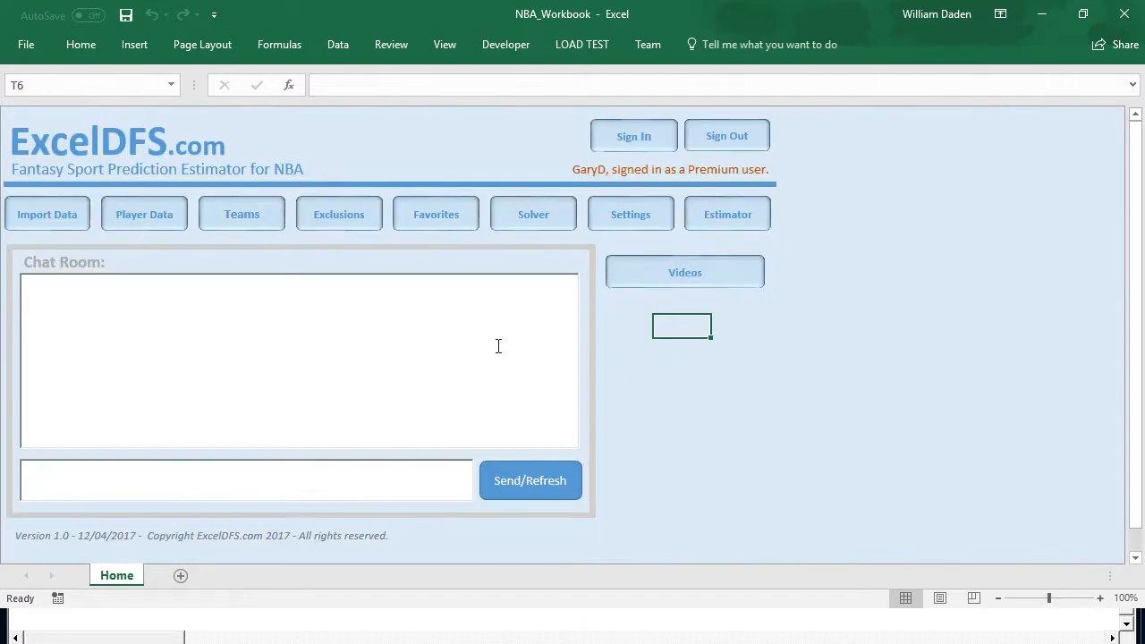
click(44, 222)
click(86, 260)
click(583, 382)
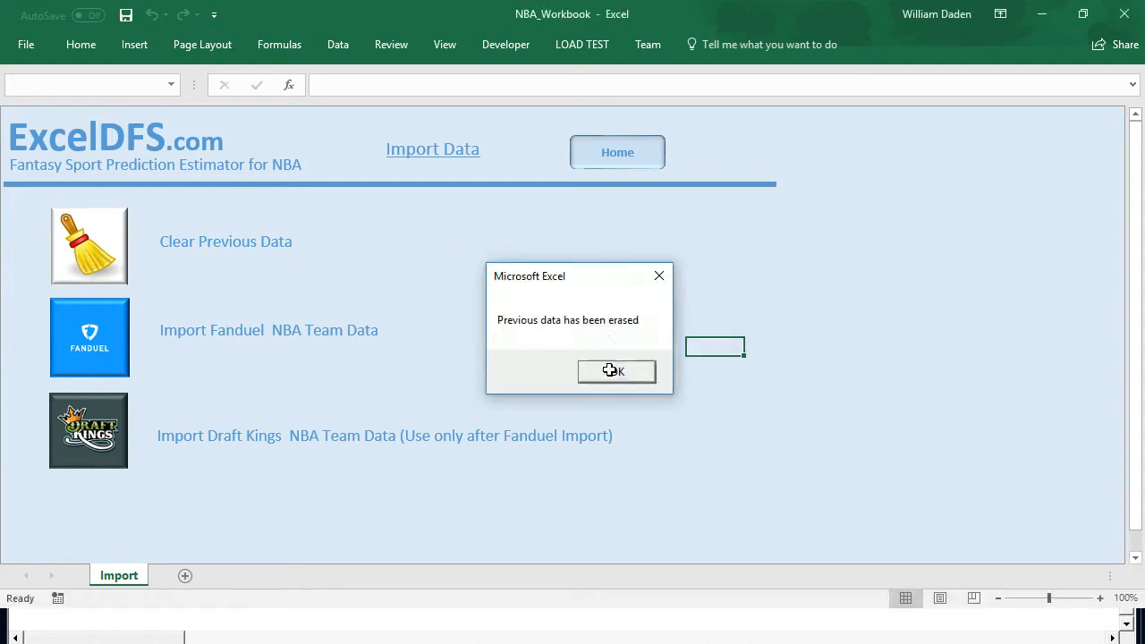
click(615, 374)
Return through Home to the Estimator sheet to inspect the template with its player data cleared.
click(599, 163)
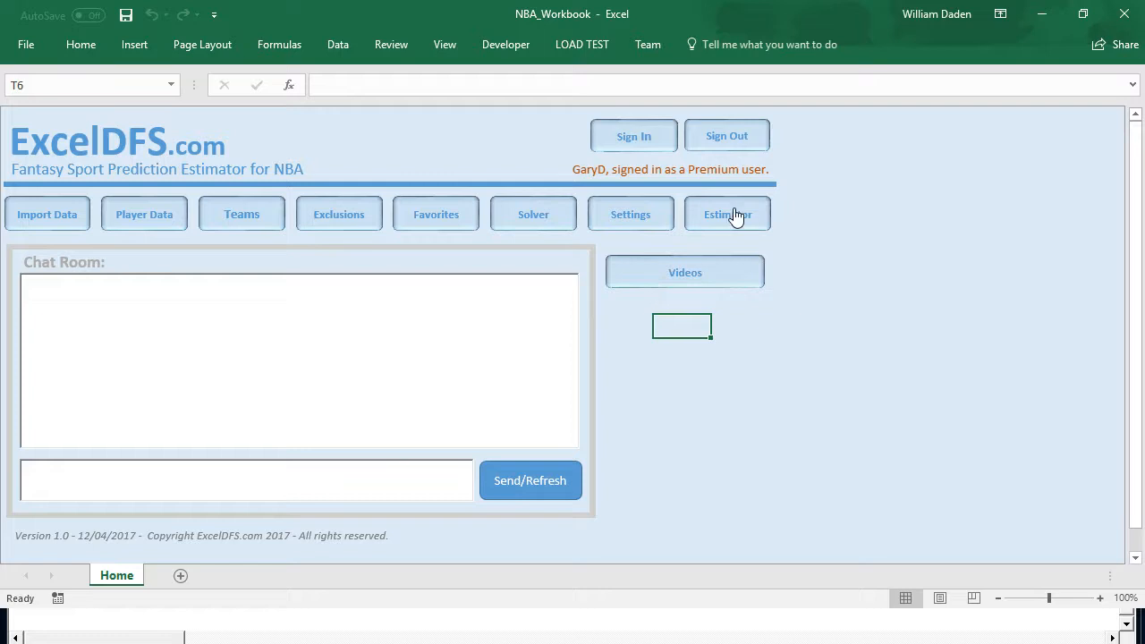
click(729, 216)
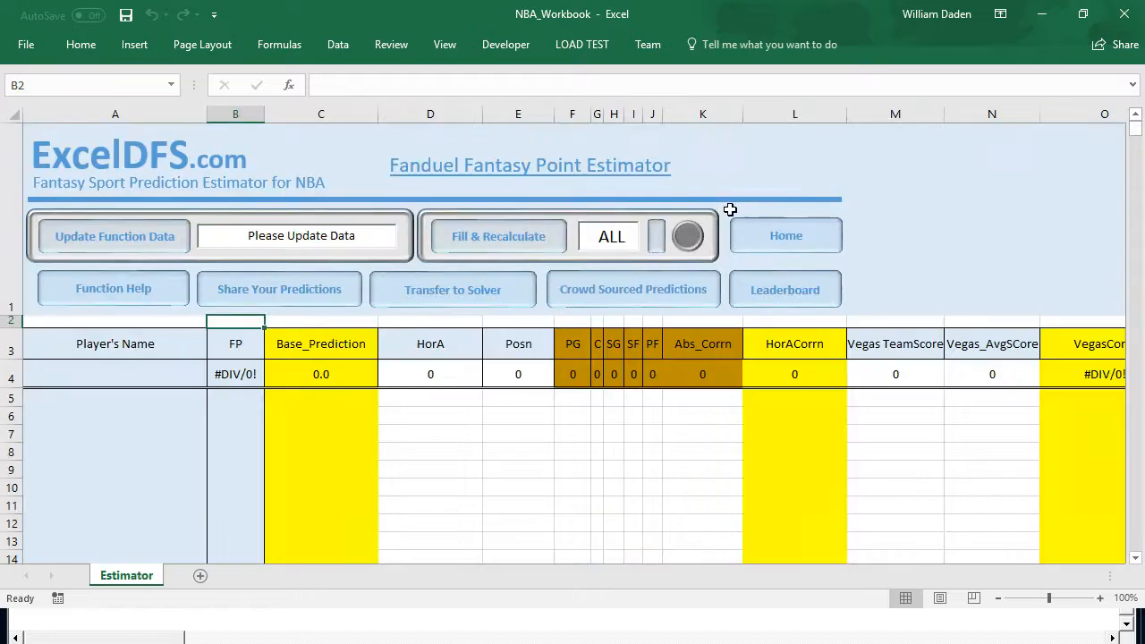
click(628, 427)
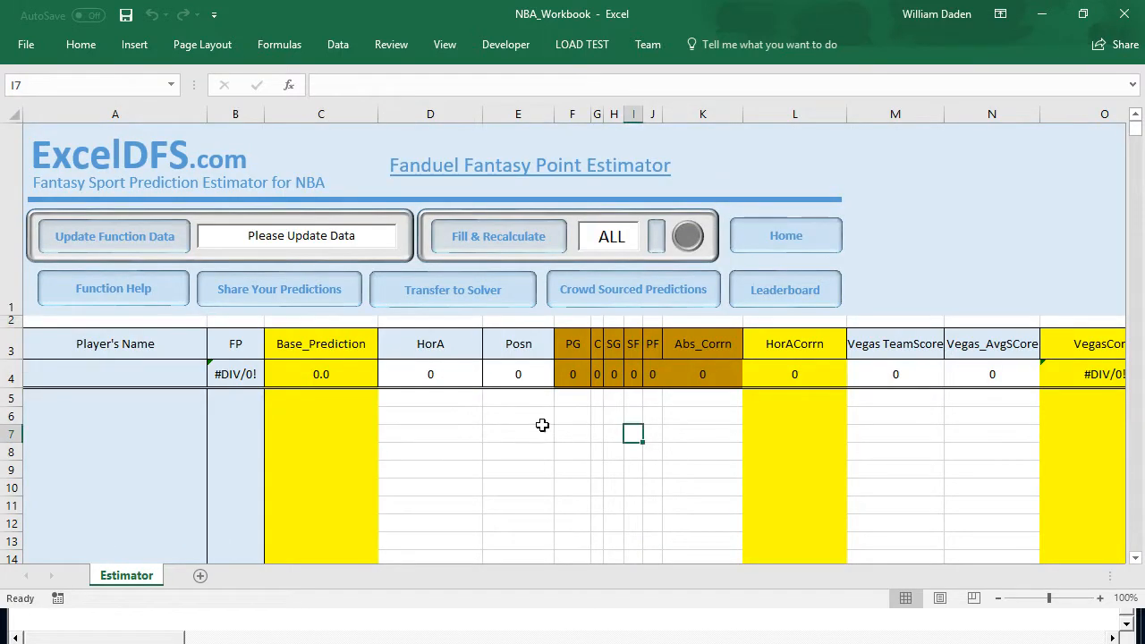
Review the row 4 template formulas from FP and Base_Prediction across the position corrections to Abs_Corrn.
click(236, 375)
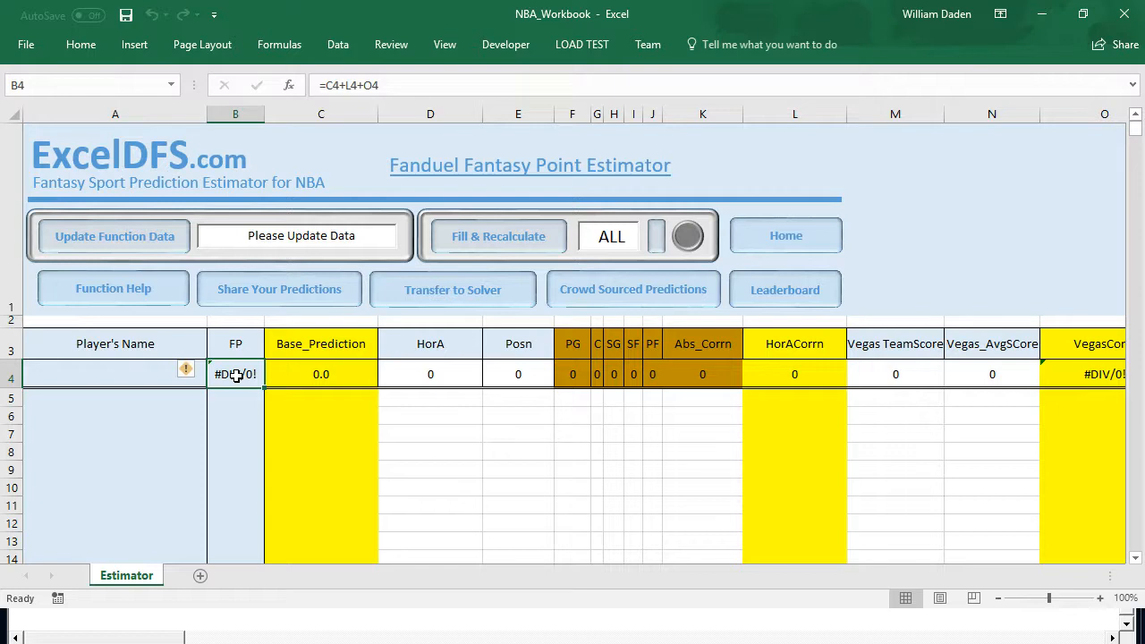
click(325, 377)
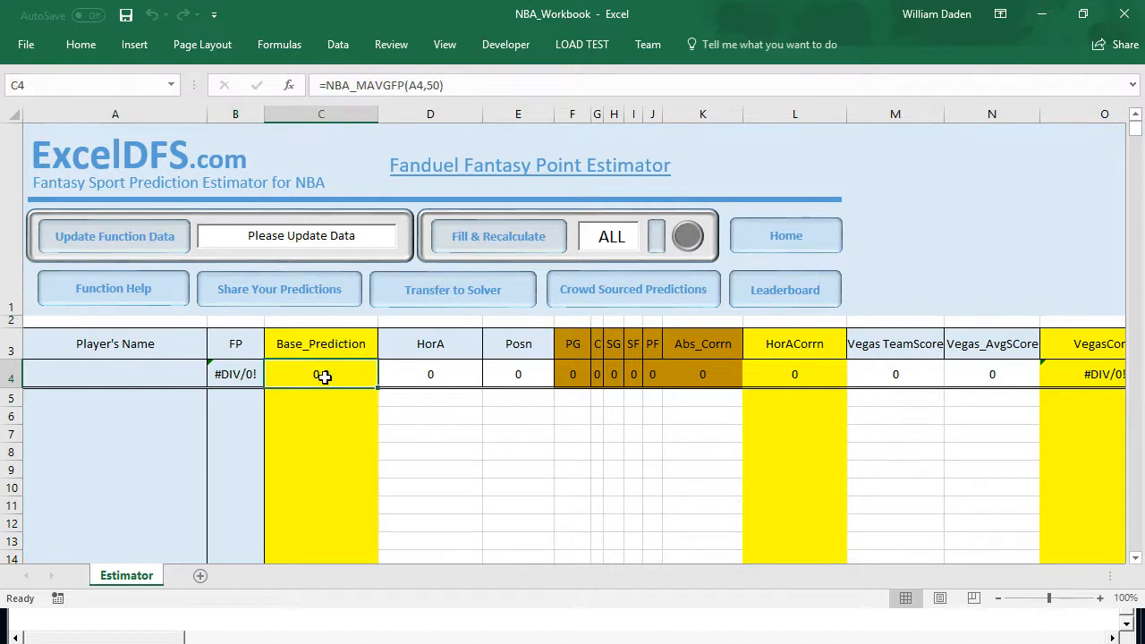
click(427, 376)
click(537, 374)
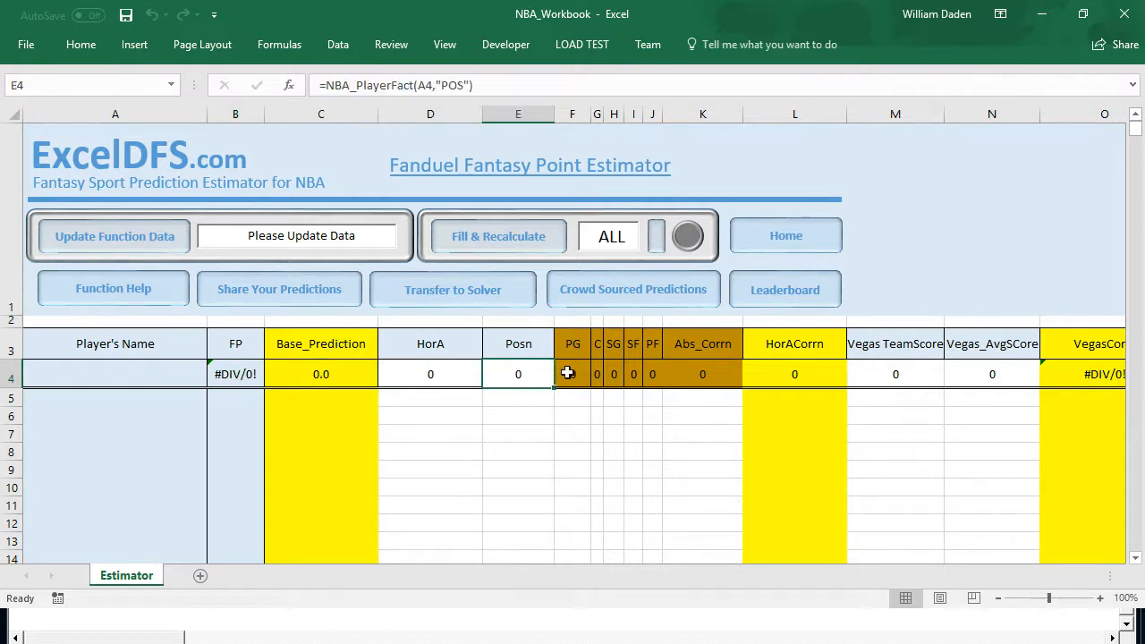
click(583, 371)
click(636, 377)
click(691, 381)
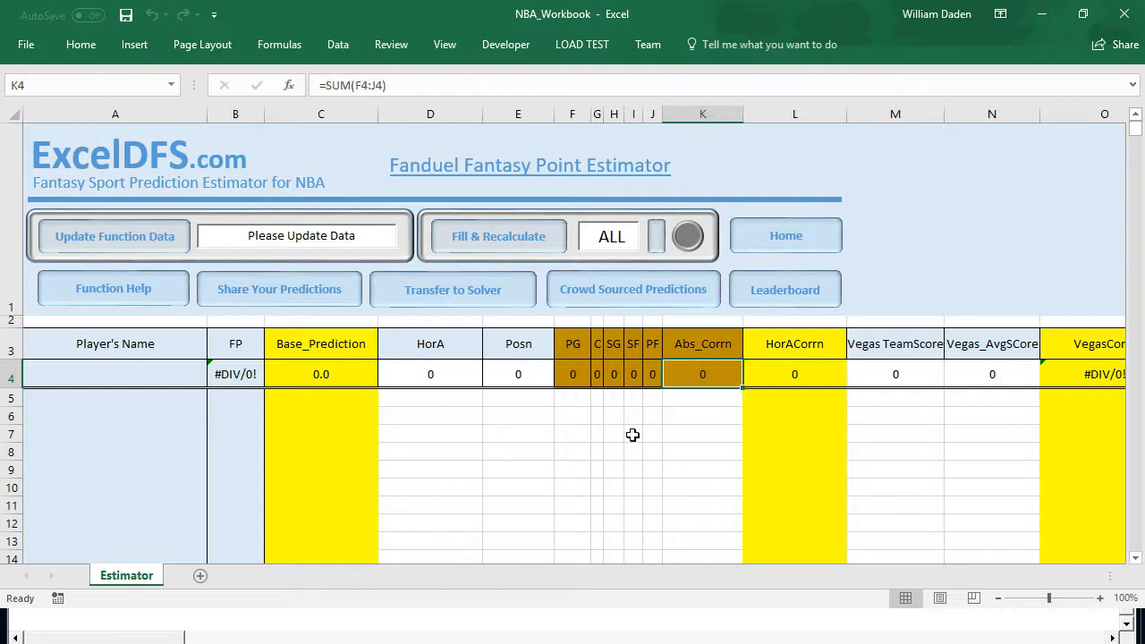
click(584, 467)
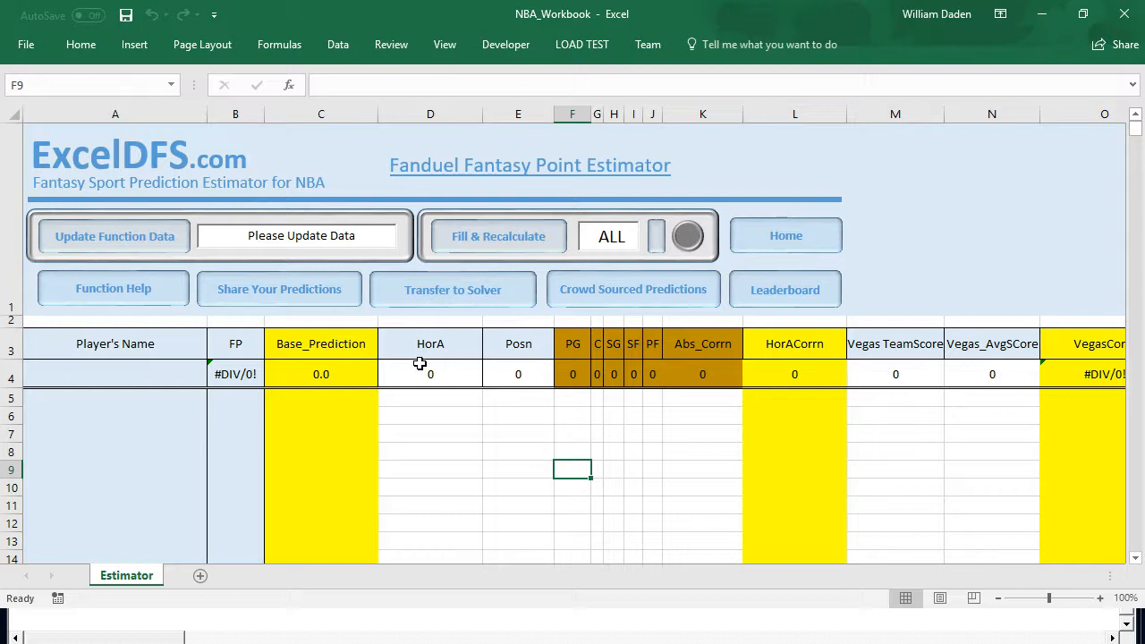
Remove the fill colour from cells C5:P130 below the template formula row and return to the top of the sheet.
drag(301, 397, 772, 491)
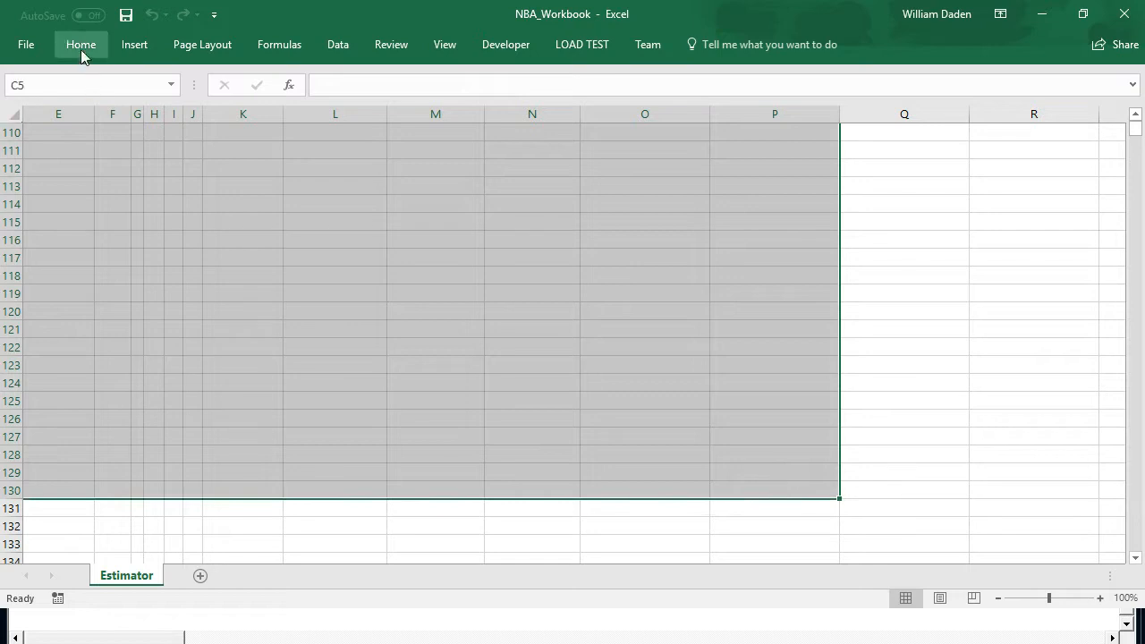
click(80, 46)
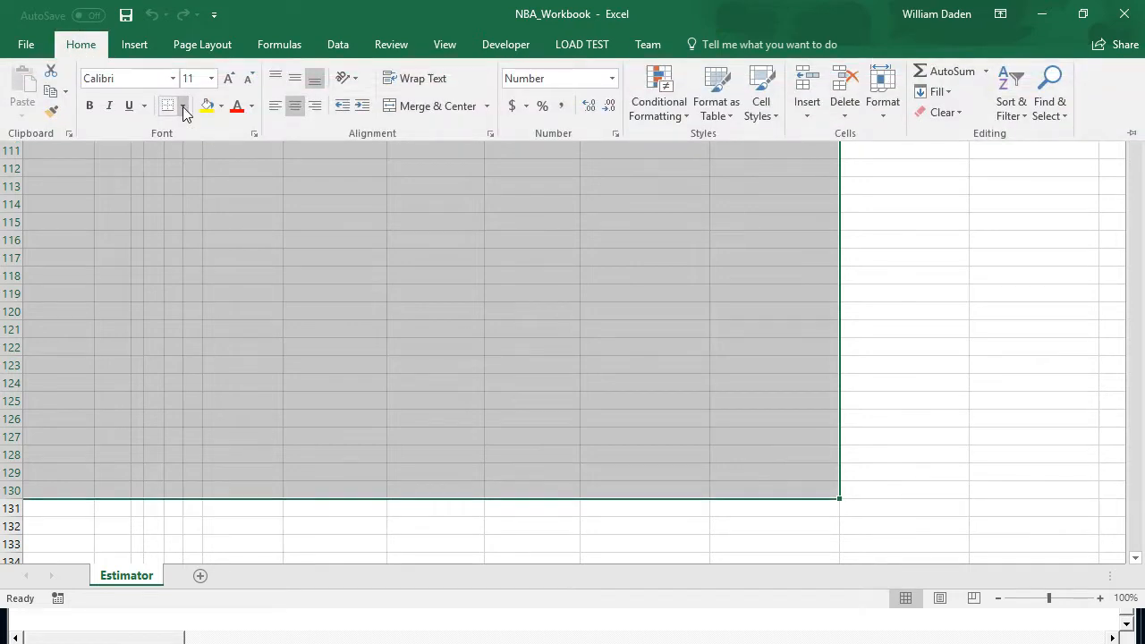
click(220, 107)
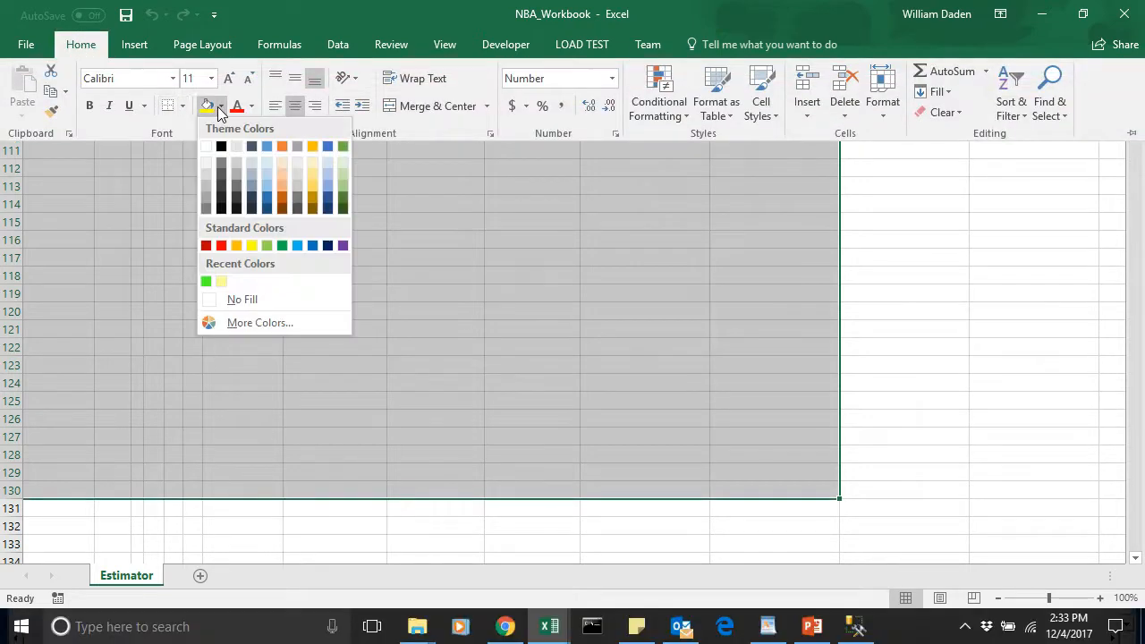
click(237, 301)
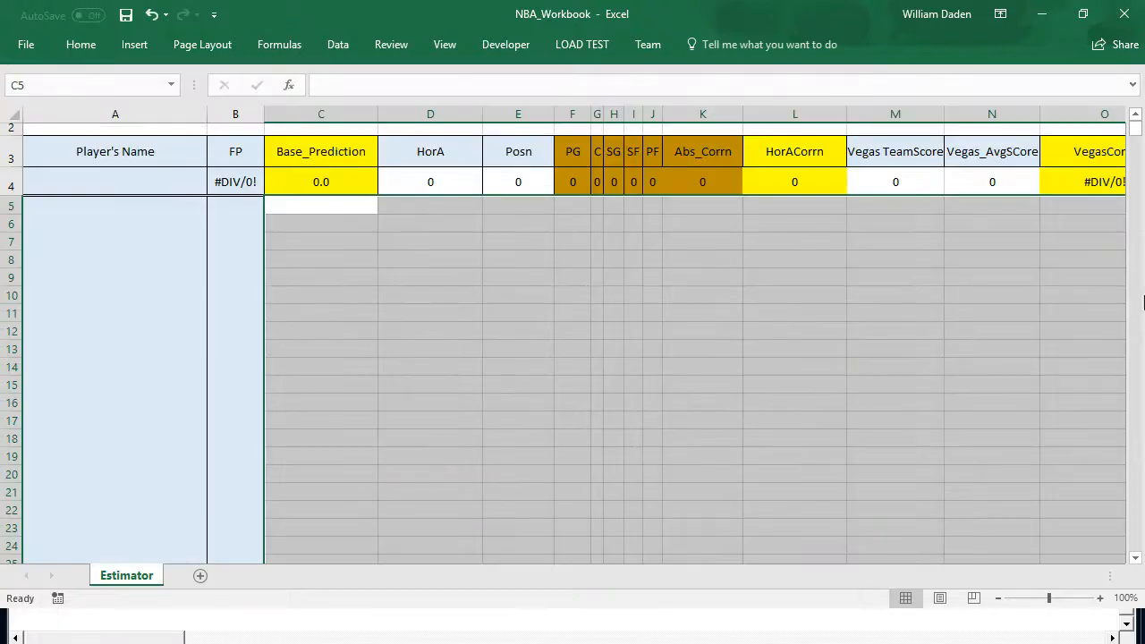
click(1135, 115)
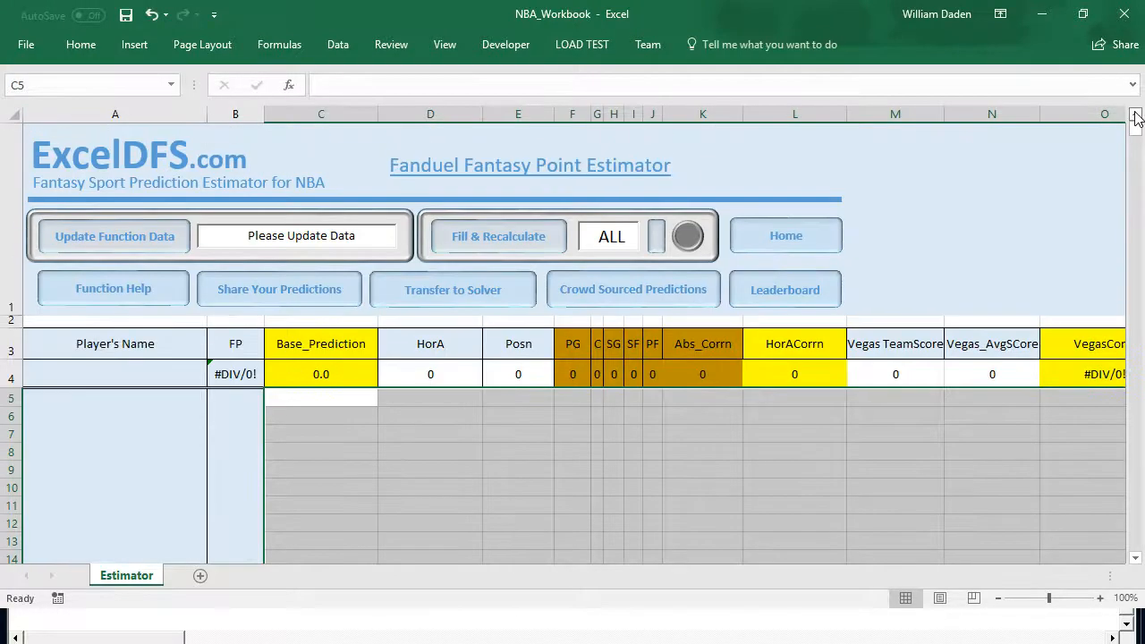
click(594, 374)
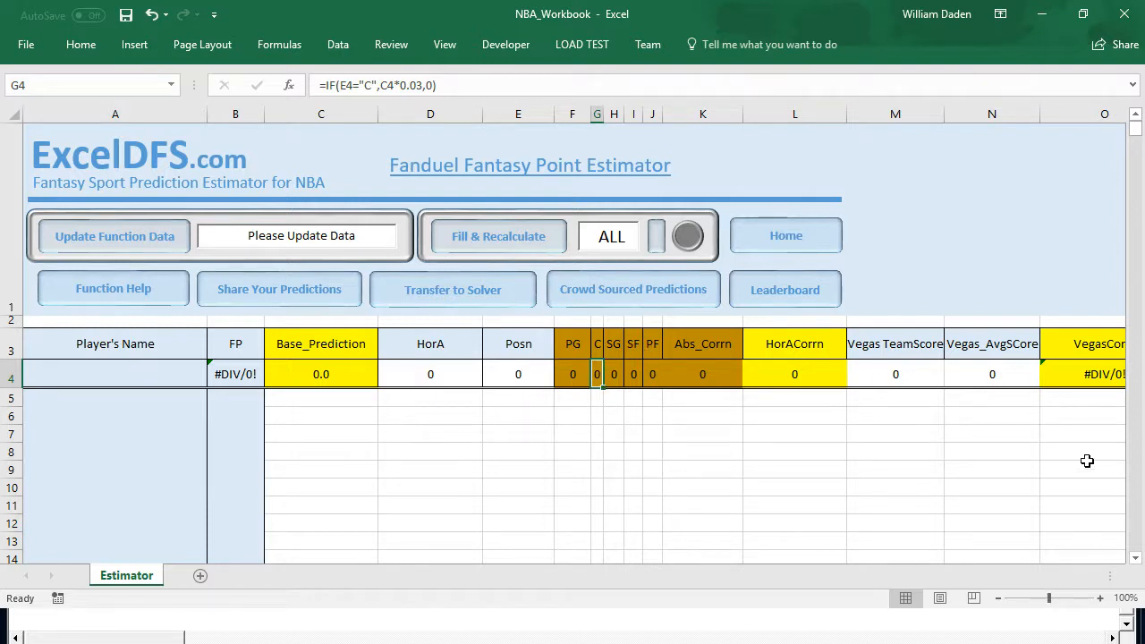
click(1079, 451)
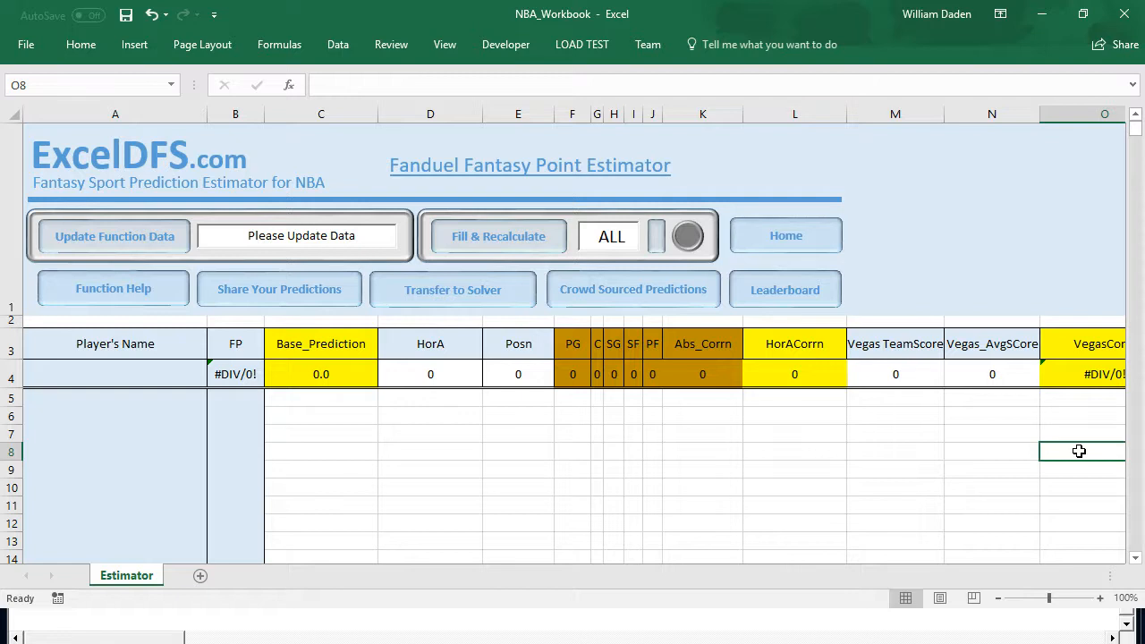
View the Leaderboard and Your Stats prediction results, and return to the Estimator sheet.
click(784, 287)
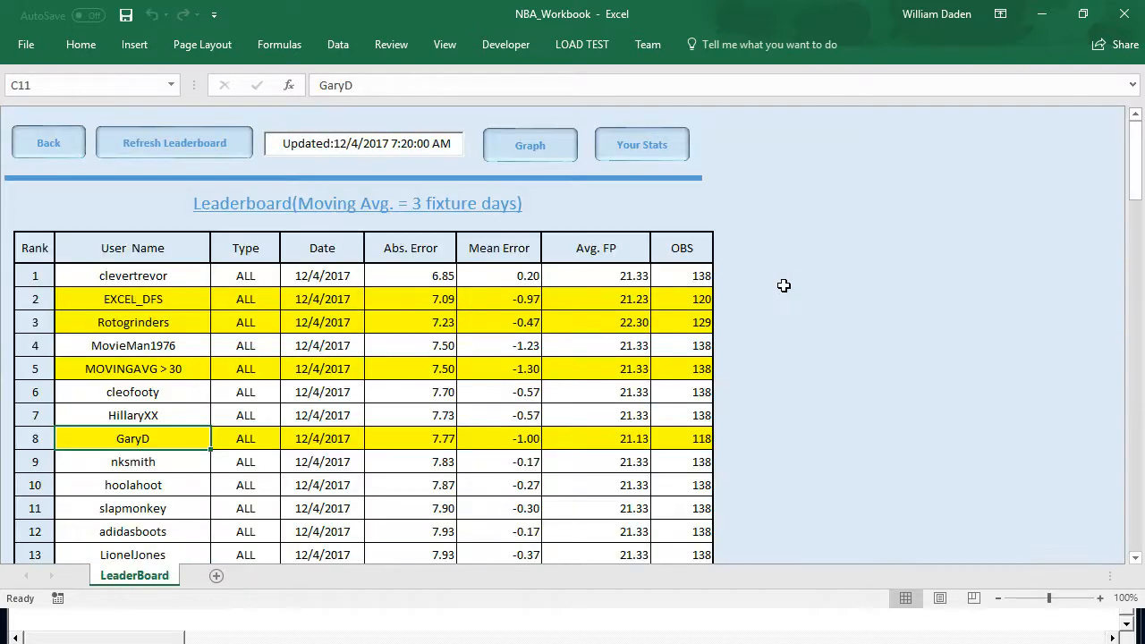
drag(1136, 190, 1139, 134)
click(656, 149)
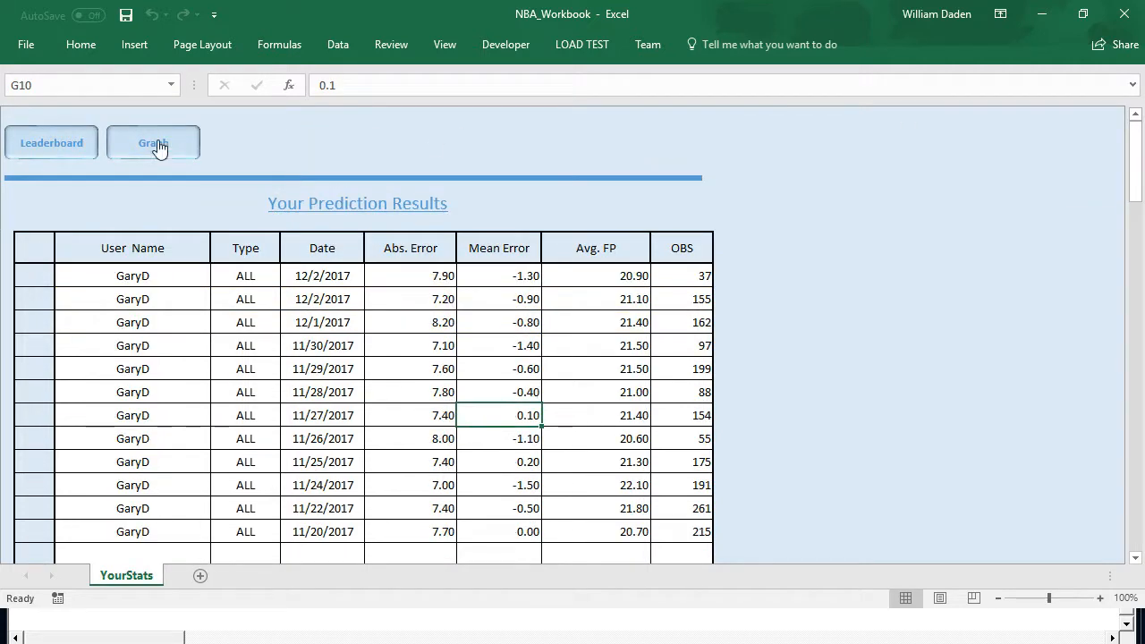
click(37, 148)
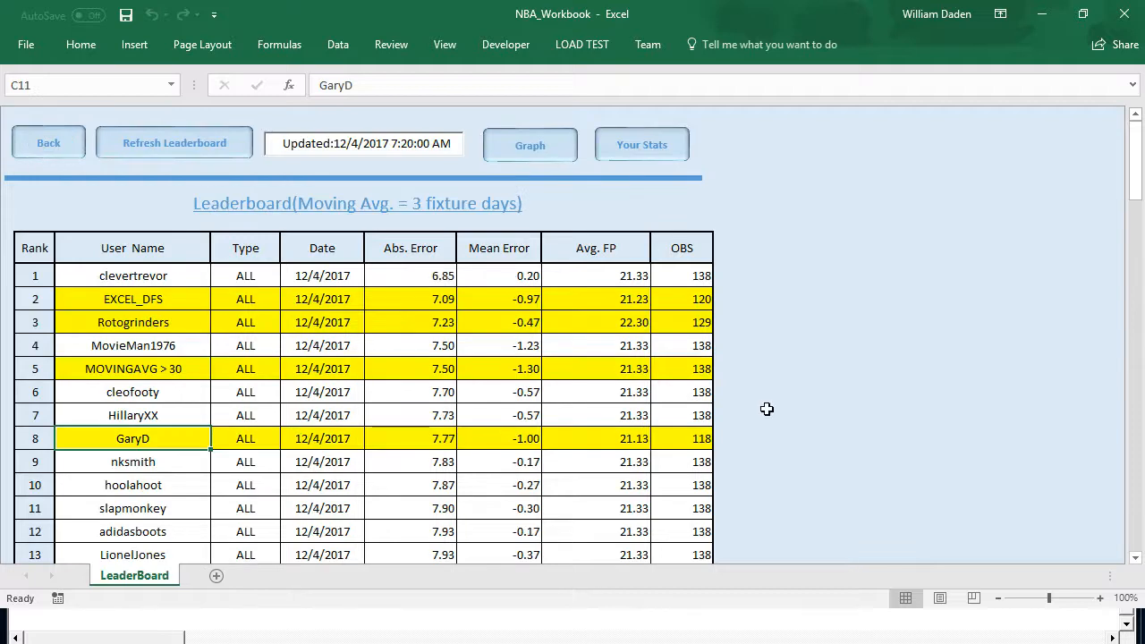
click(47, 146)
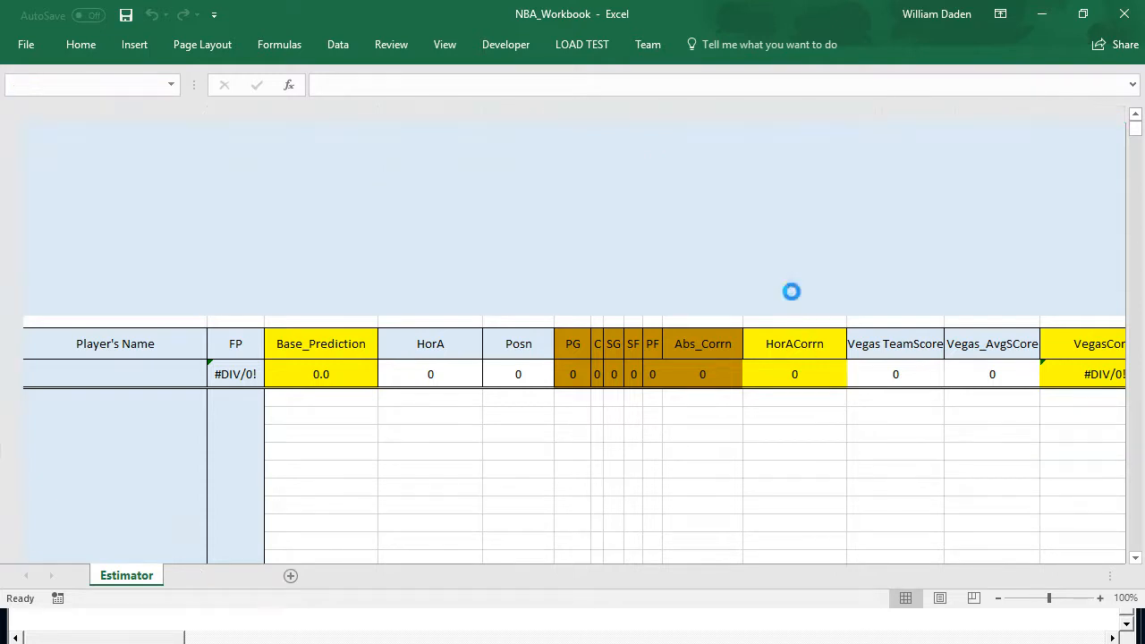
Reopen the Leaderboard to examine the Rotogrinders, MOVINGAVG > 30 and first-ranked entries, and go back to the Estimator.
click(789, 288)
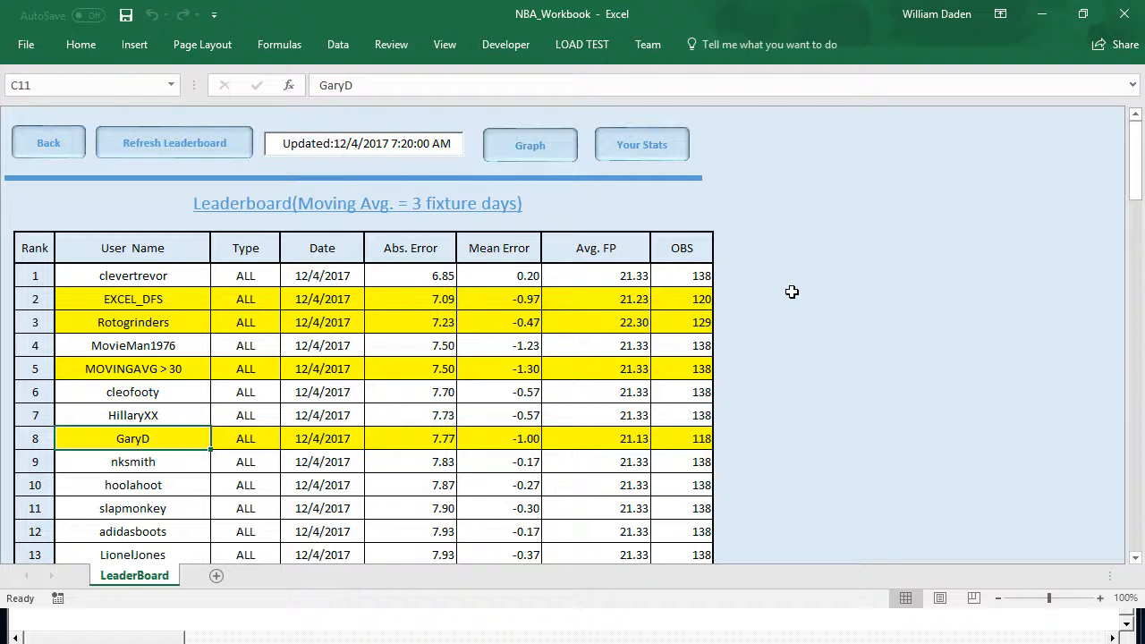
click(119, 322)
click(161, 370)
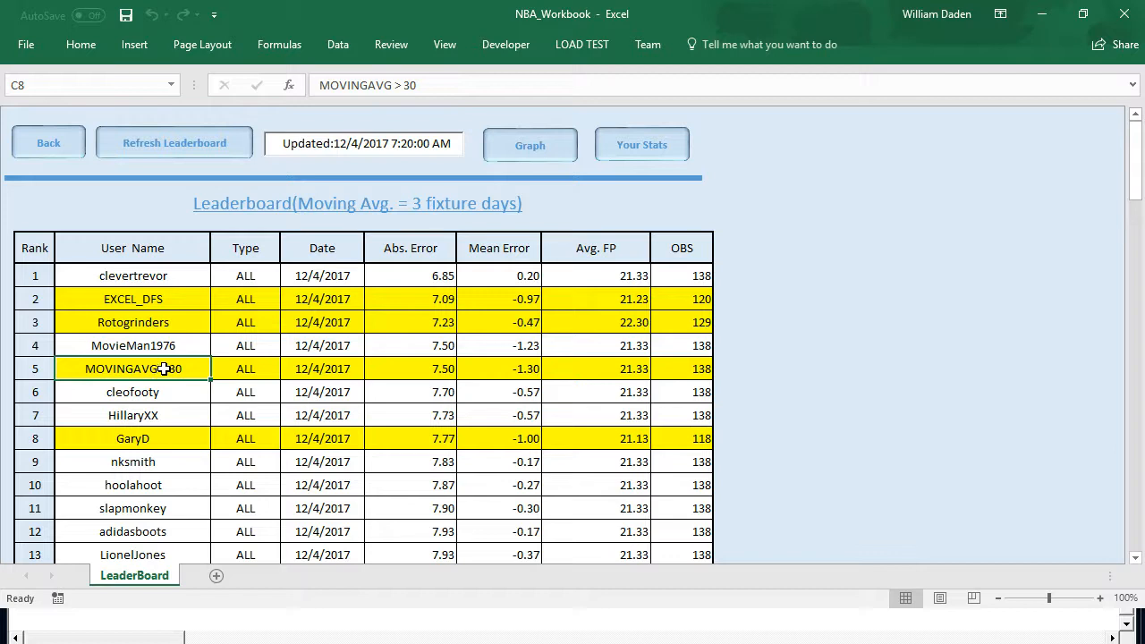
click(162, 276)
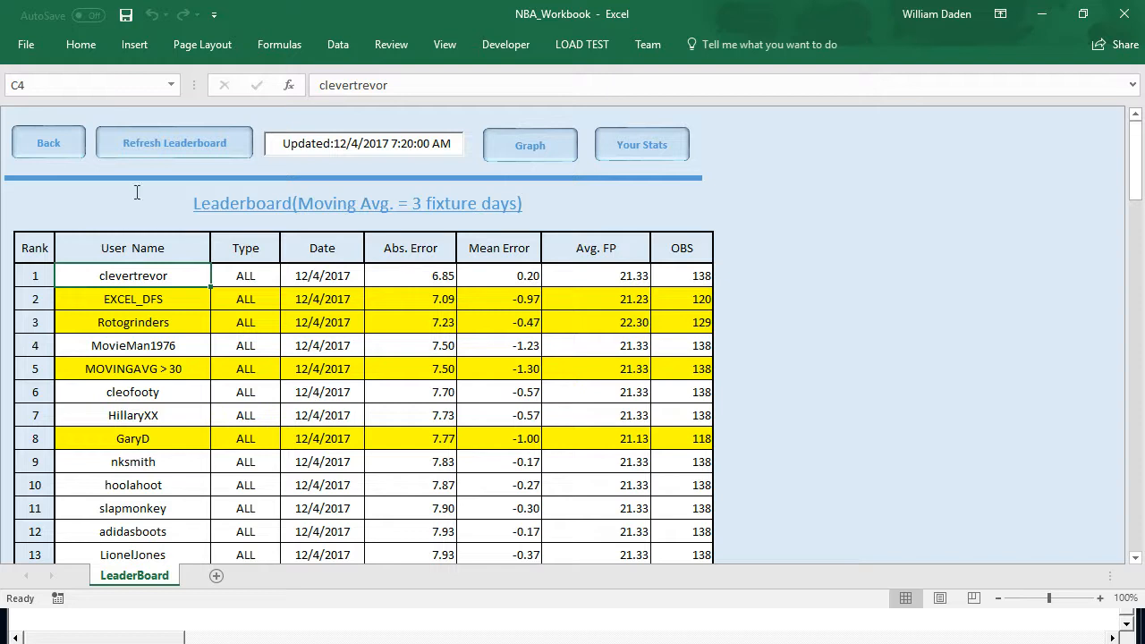
click(49, 145)
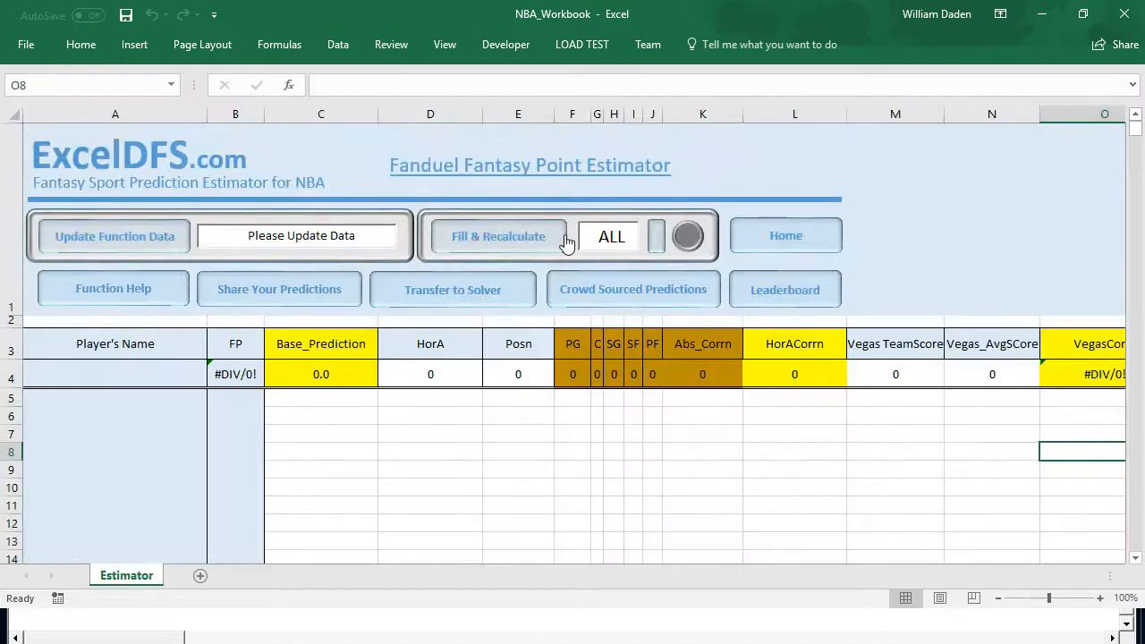
click(970, 271)
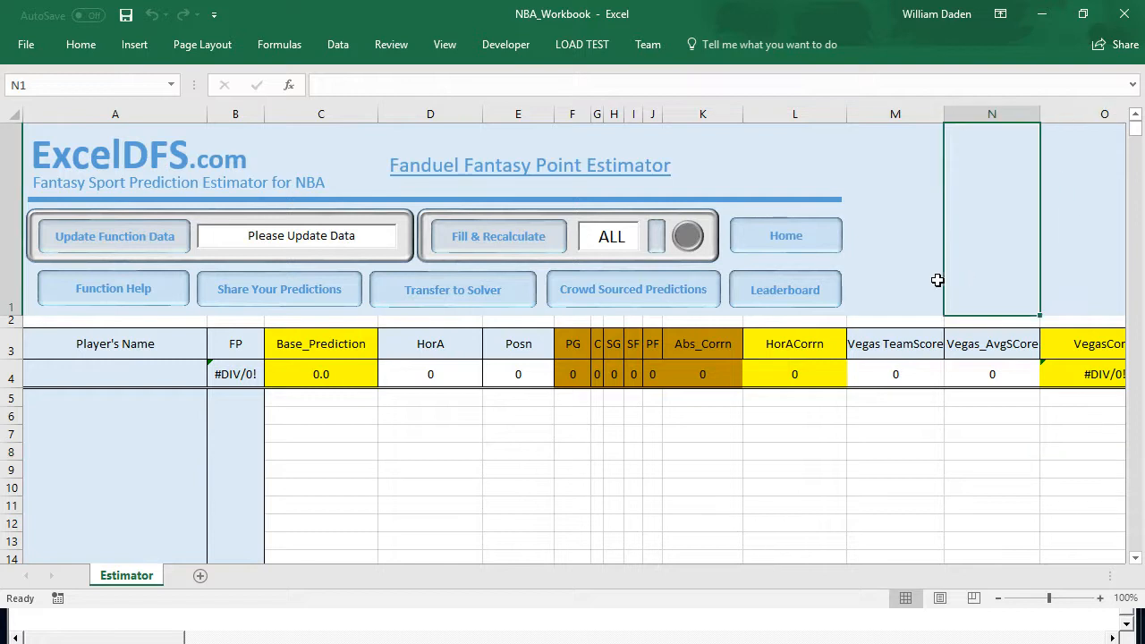